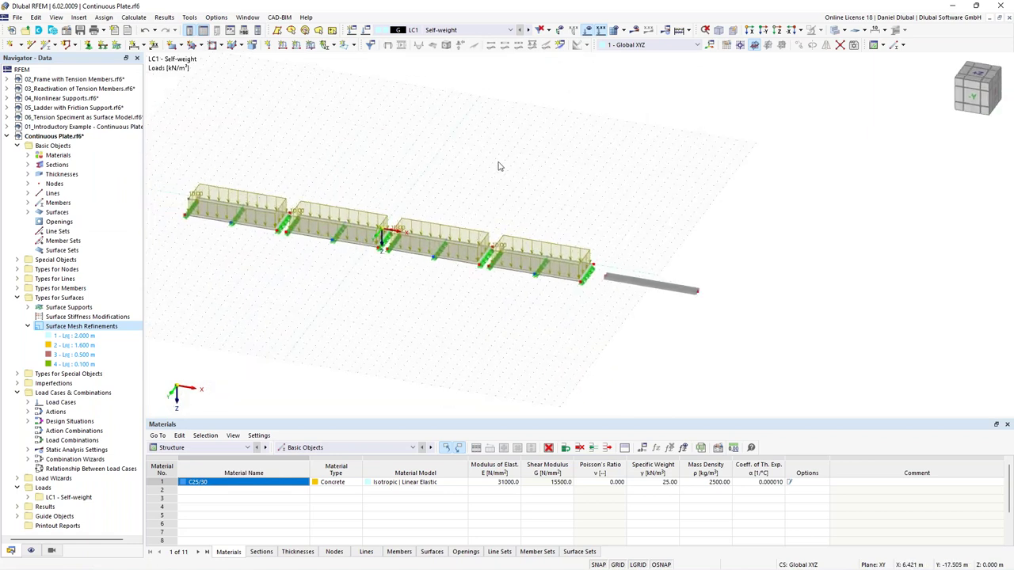
# Set the work plane's number of grid points to adapt dynamically to the size of the model
pyautogui.moveTo(484, 161); pyautogui.dragTo(487, 166, button='middle')
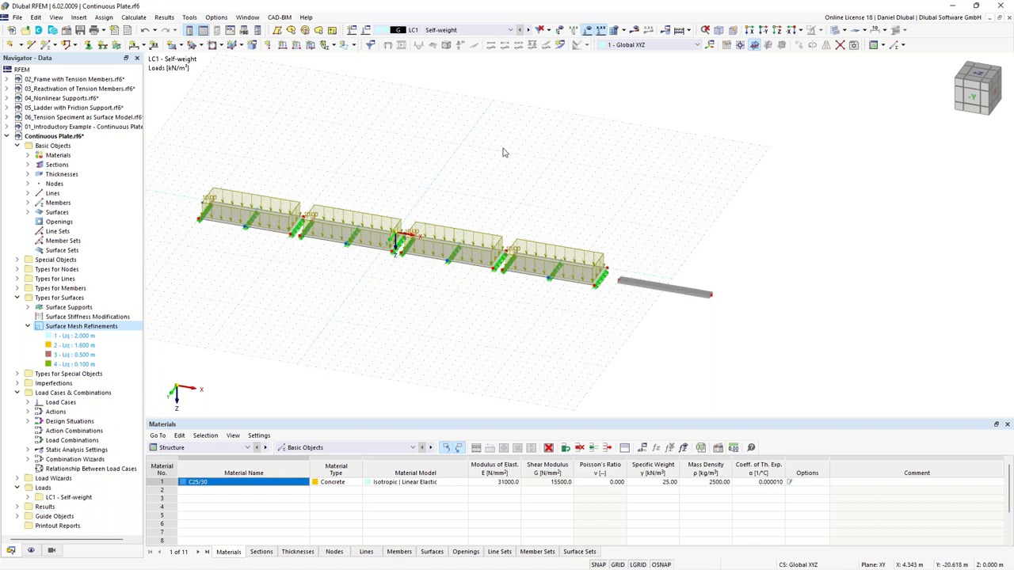
pyautogui.rightClick(504, 151)
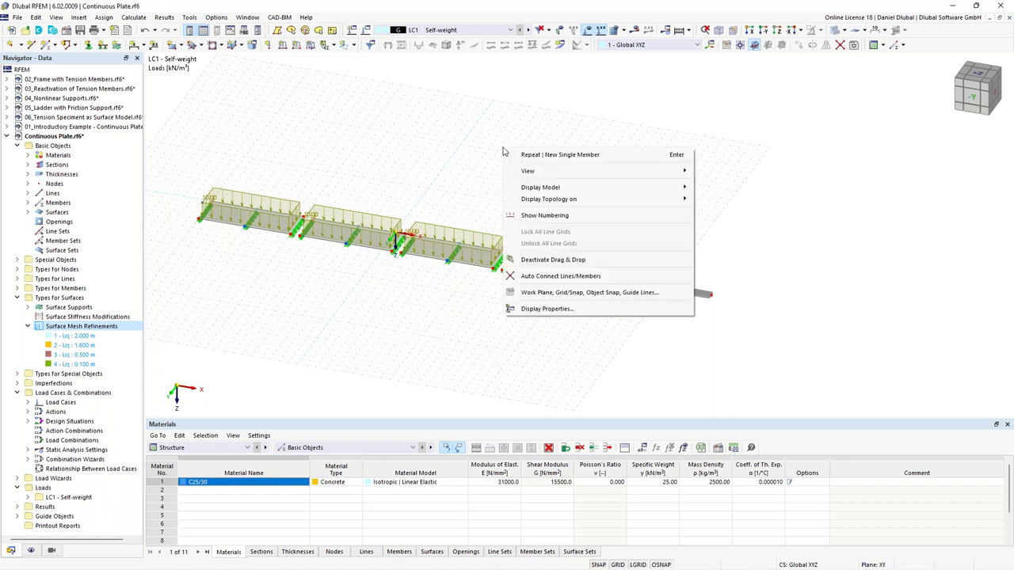
pyautogui.click(586, 294)
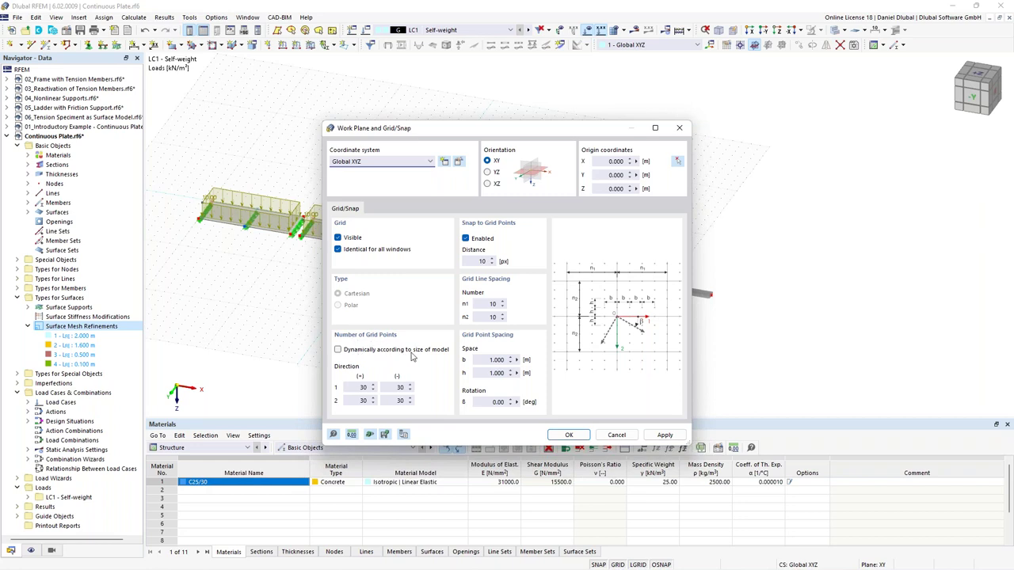
pyautogui.click(337, 349)
pyautogui.click(568, 436)
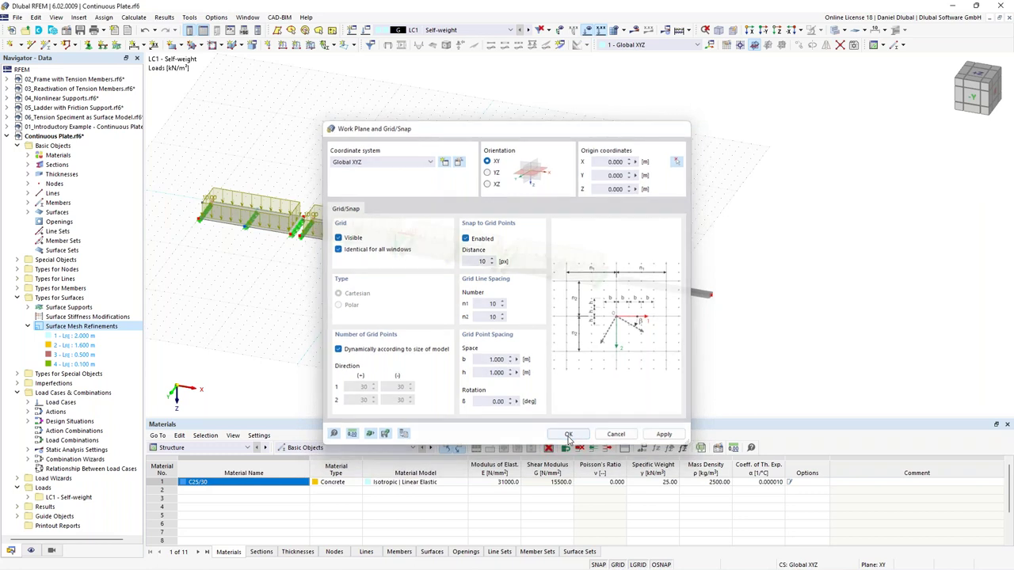
# Hide the load display on the four plates
pyautogui.keyDown('ctrl'); pyautogui.moveTo(565, 188); pyautogui.dragTo(416, 196, button='middle'); pyautogui.keyUp('ctrl')
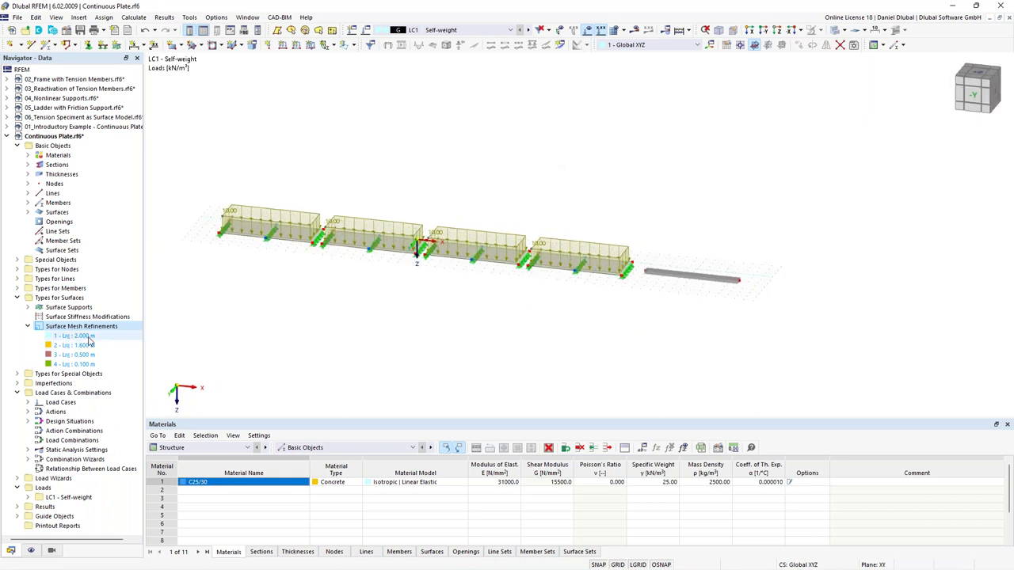
pyautogui.click(578, 46)
pyautogui.keyDown('ctrl'); pyautogui.moveTo(459, 199); pyautogui.dragTo(409, 225, button='middle'); pyautogui.keyUp('ctrl')
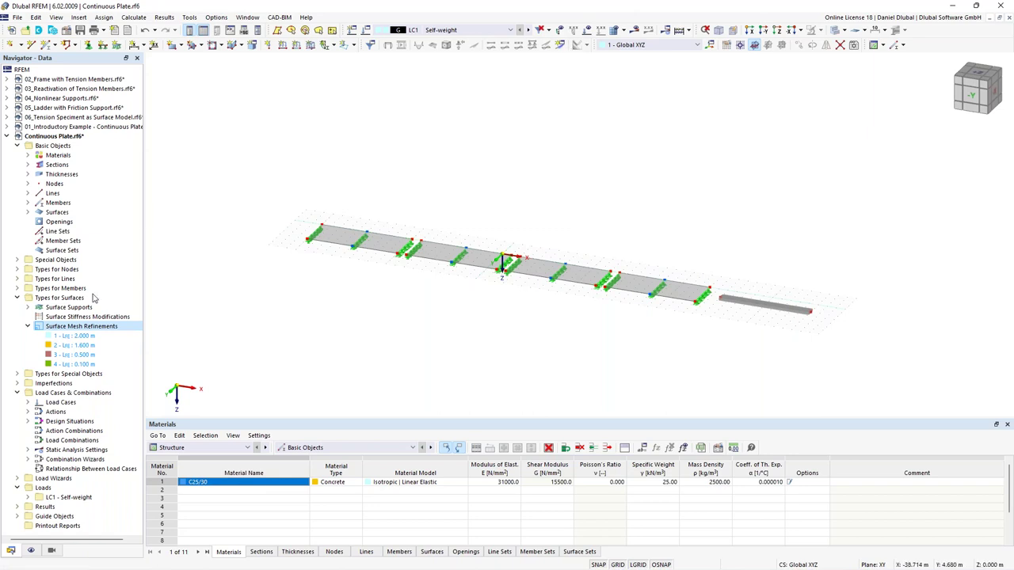
# Edit the surface mesh refinements and assign the one with 2.000 m target FE length to surface 1
pyautogui.rightClick(96, 329)
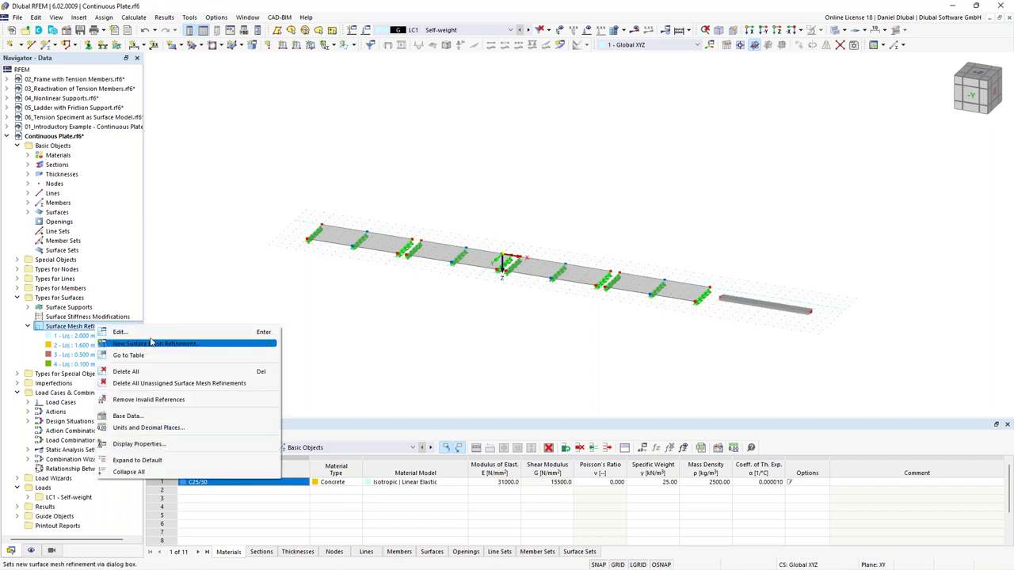
pyautogui.click(154, 332)
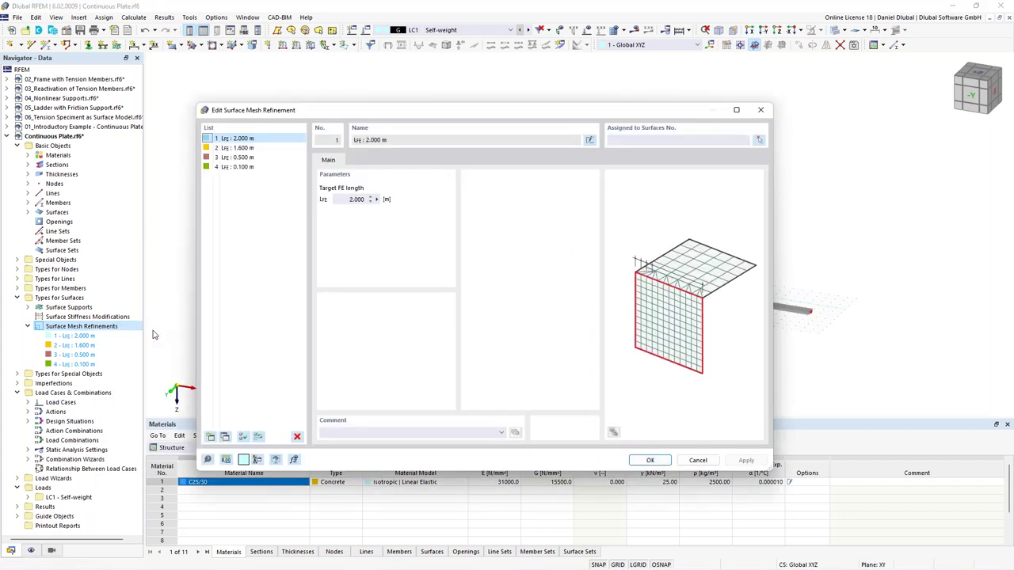
pyautogui.moveTo(364, 117); pyautogui.dragTo(327, 137)
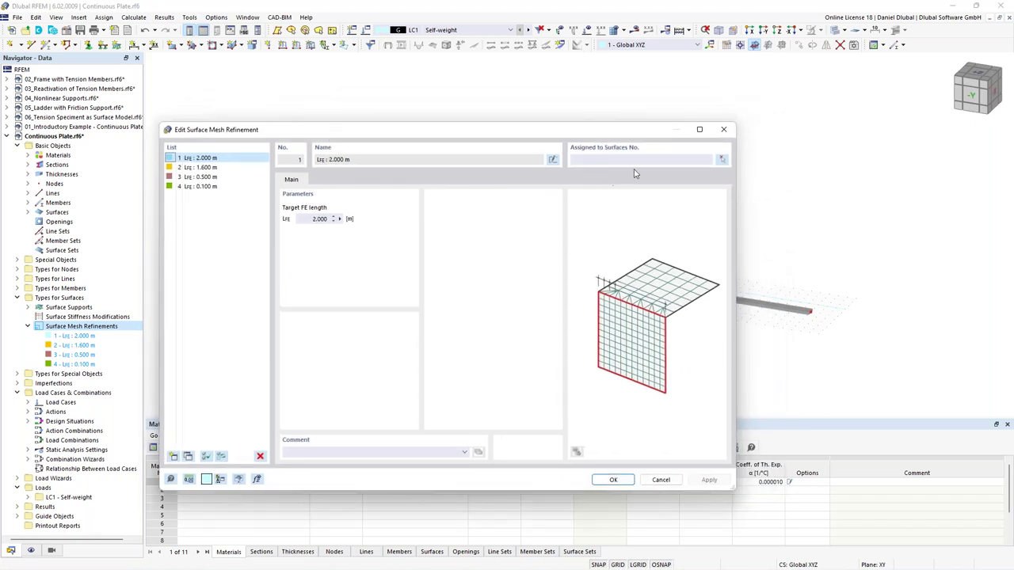
pyautogui.click(229, 167)
pyautogui.click(232, 177)
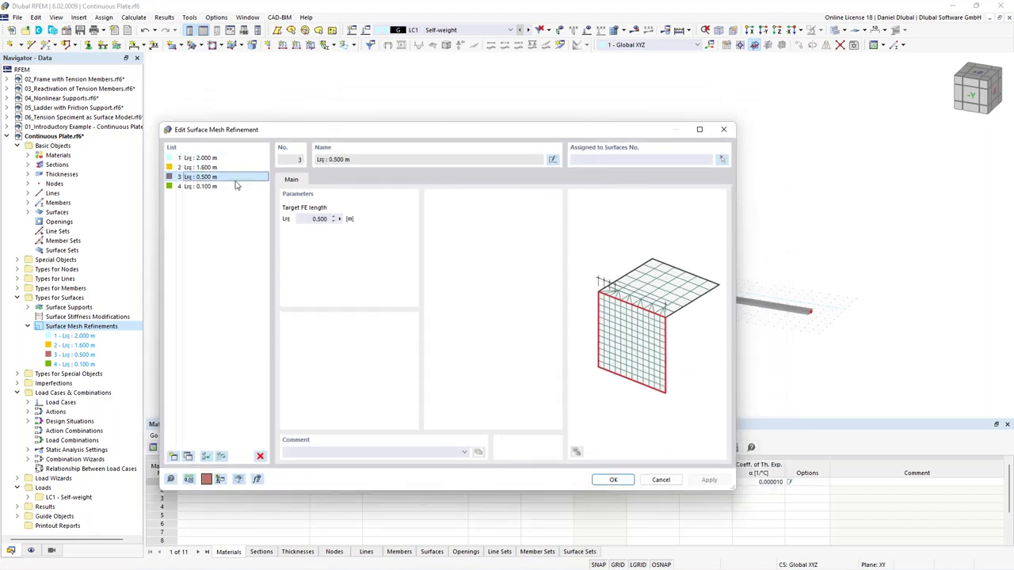
pyautogui.click(232, 159)
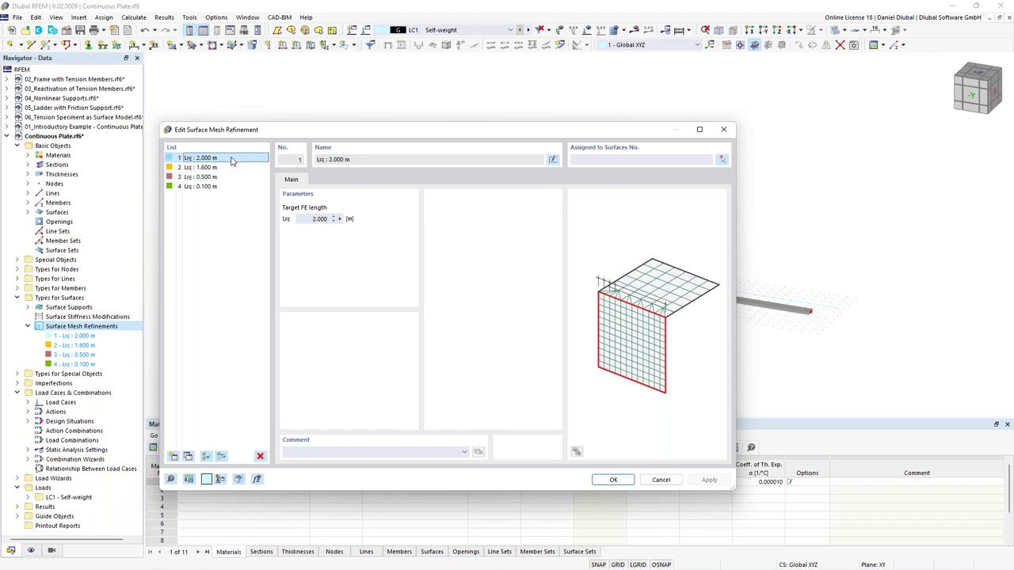
pyautogui.moveTo(534, 134); pyautogui.dragTo(544, 306)
pyautogui.moveTo(478, 308); pyautogui.dragTo(490, 168)
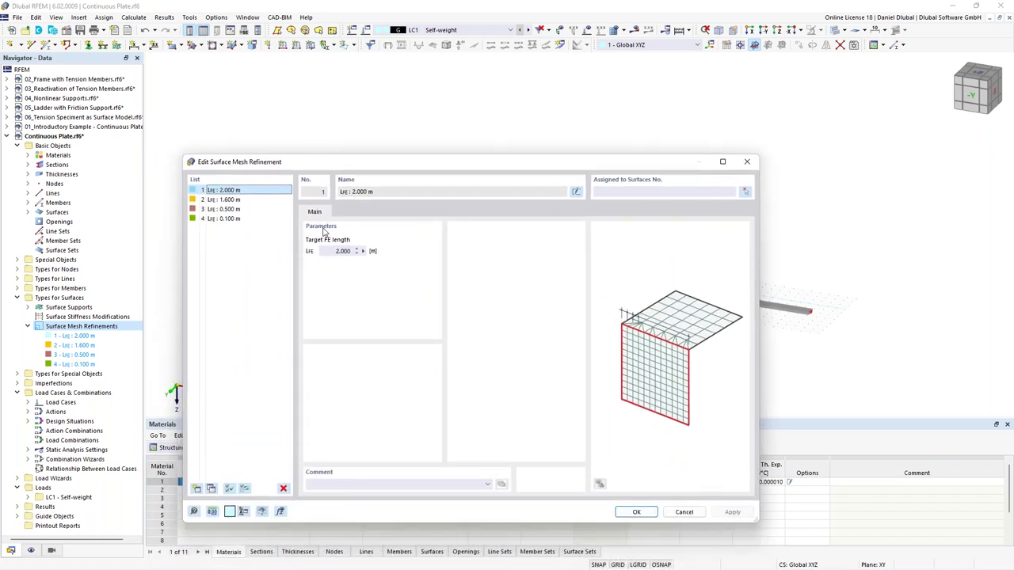
pyautogui.click(745, 192)
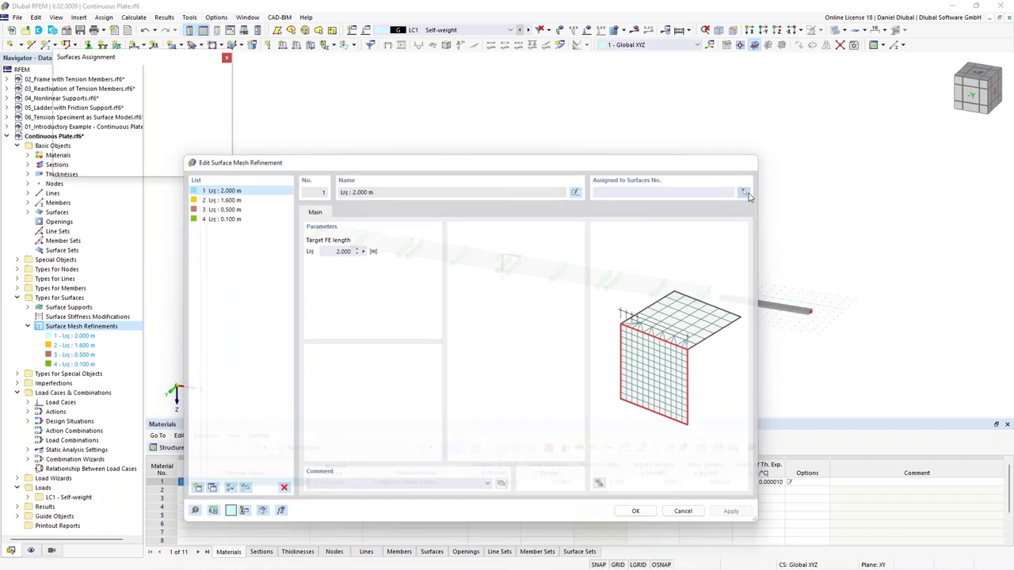
pyautogui.click(157, 166)
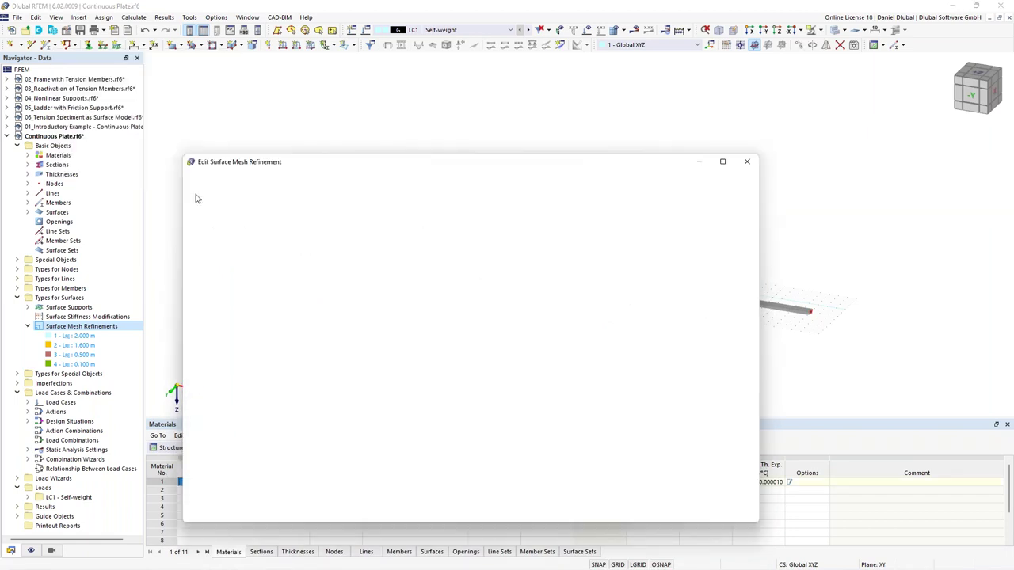
pyautogui.click(732, 511)
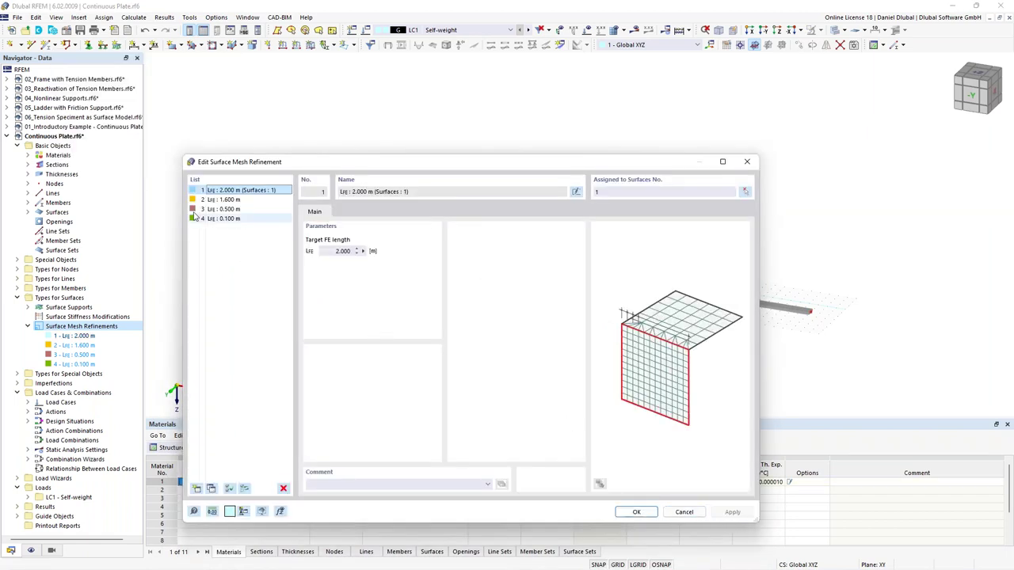
# Assign the 1.600 m surface mesh refinement to surface 2 and apply it
pyautogui.click(229, 201)
pyautogui.click(745, 192)
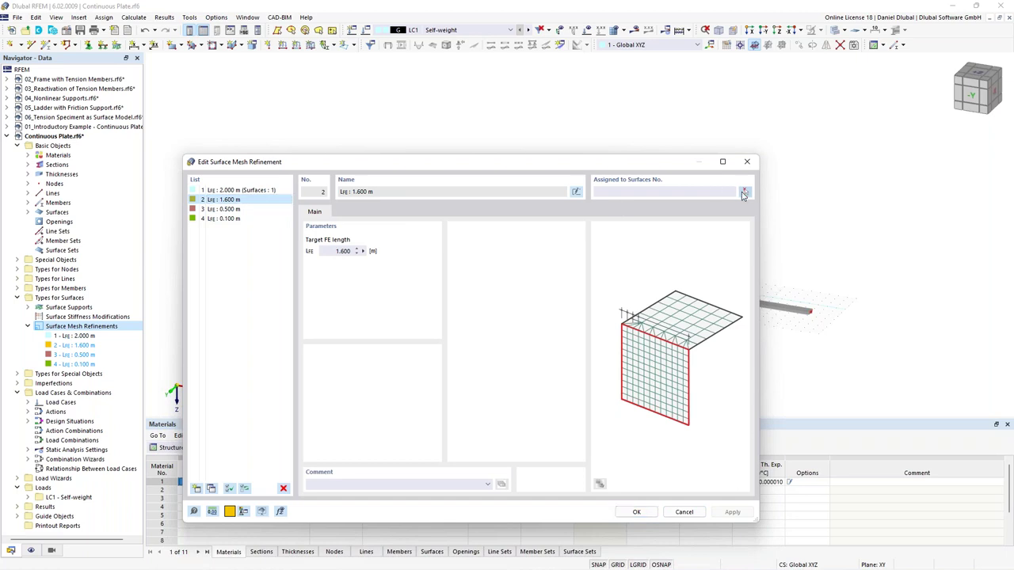
pyautogui.click(475, 258)
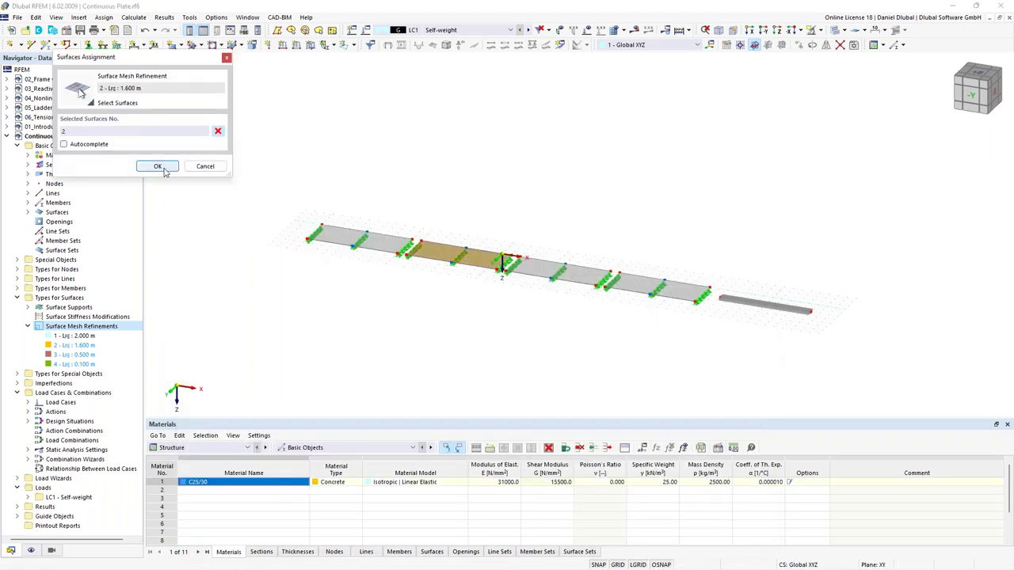
pyautogui.click(158, 167)
pyautogui.click(731, 513)
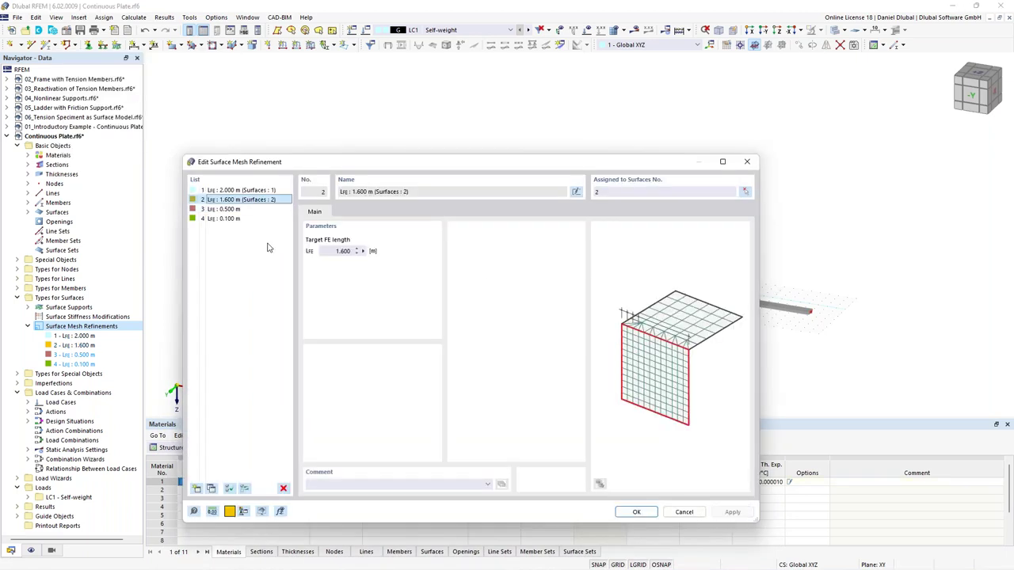
# Assign the 0.500 m surface mesh refinement to surface 3 and apply it
pyautogui.click(224, 209)
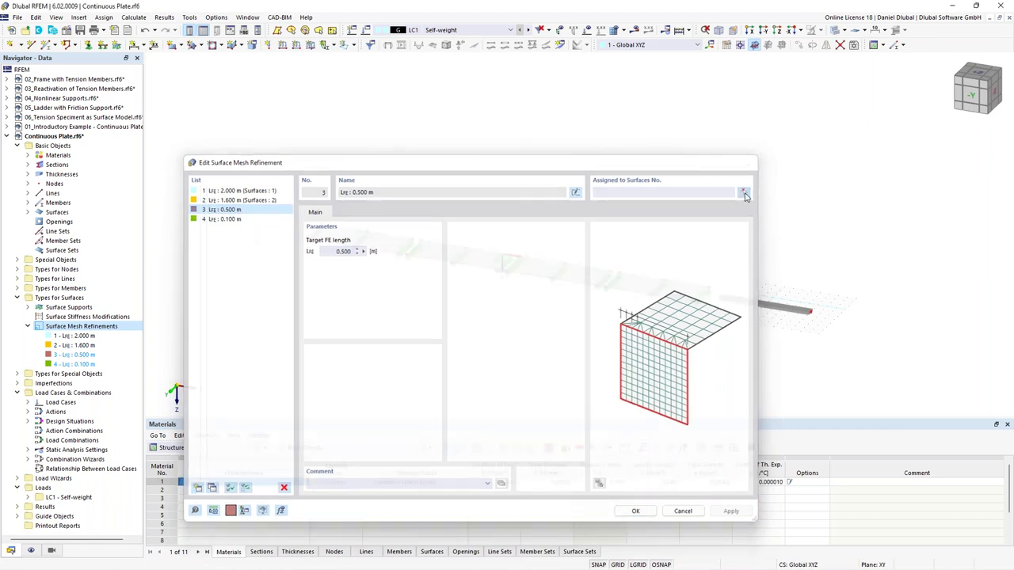
pyautogui.click(745, 192)
pyautogui.click(570, 273)
pyautogui.click(149, 169)
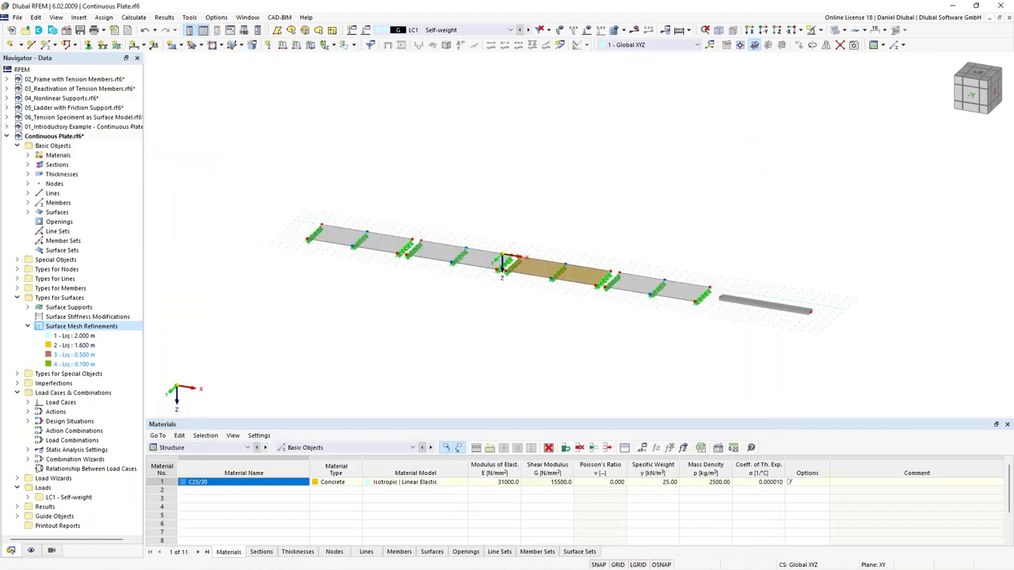
pyautogui.click(730, 513)
# Assign the 0.100 m surface mesh refinement to surface 4 and finish editing the refinements
pyautogui.click(257, 218)
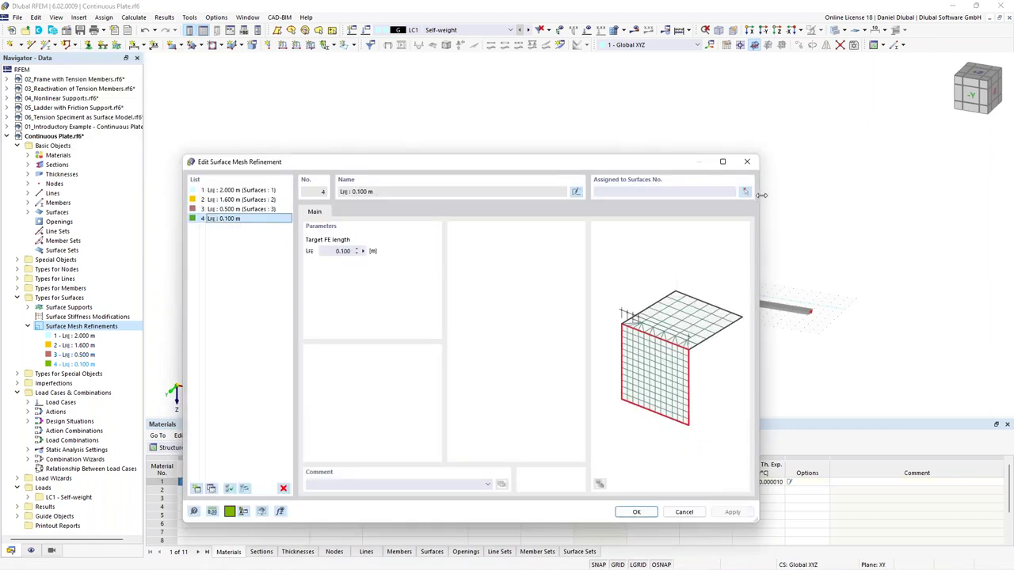
pyautogui.click(744, 192)
pyautogui.click(674, 297)
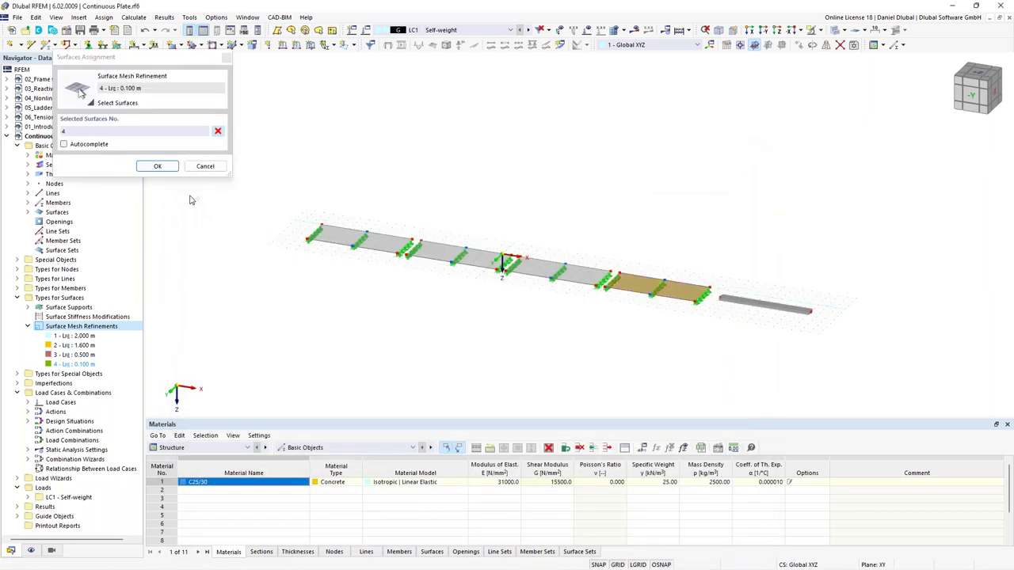
pyautogui.click(157, 167)
pyautogui.click(638, 511)
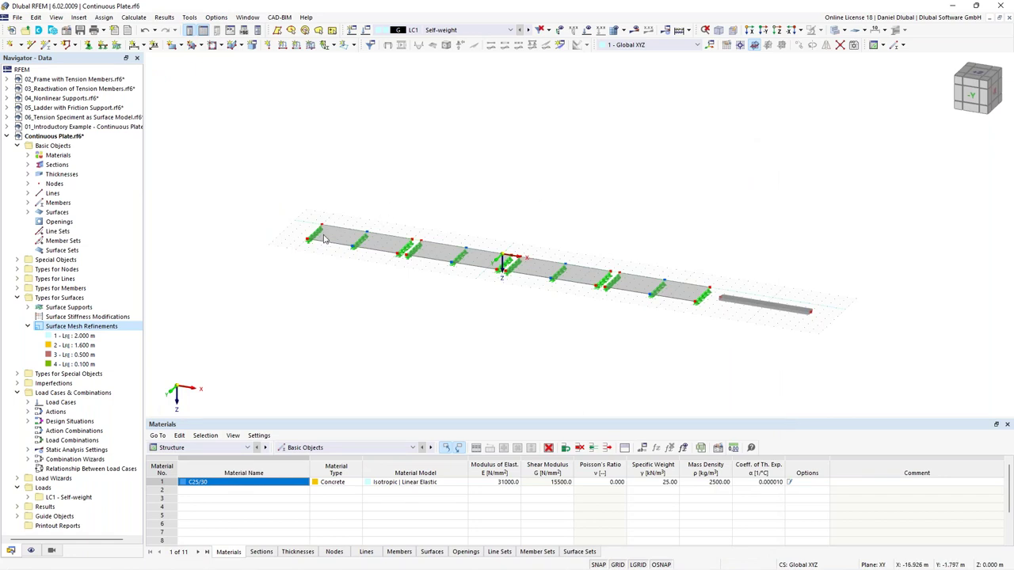
# Generate the finite element mesh for the model
pyautogui.scroll(1, 308, 200)
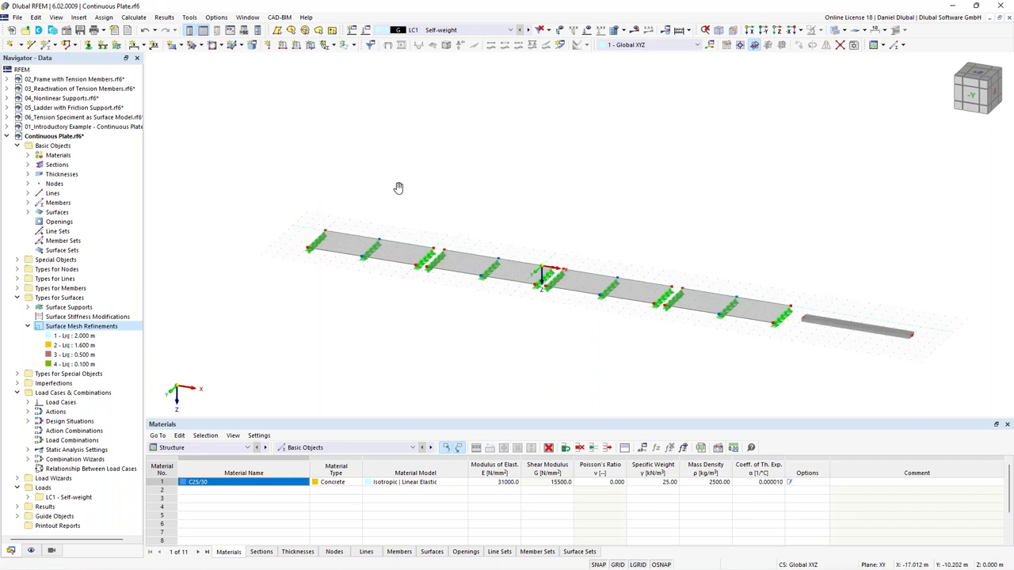
pyautogui.scroll(2, 406, 192)
pyautogui.scroll(2, 391, 174)
pyautogui.moveTo(380, 148); pyautogui.dragTo(451, 165, button='middle')
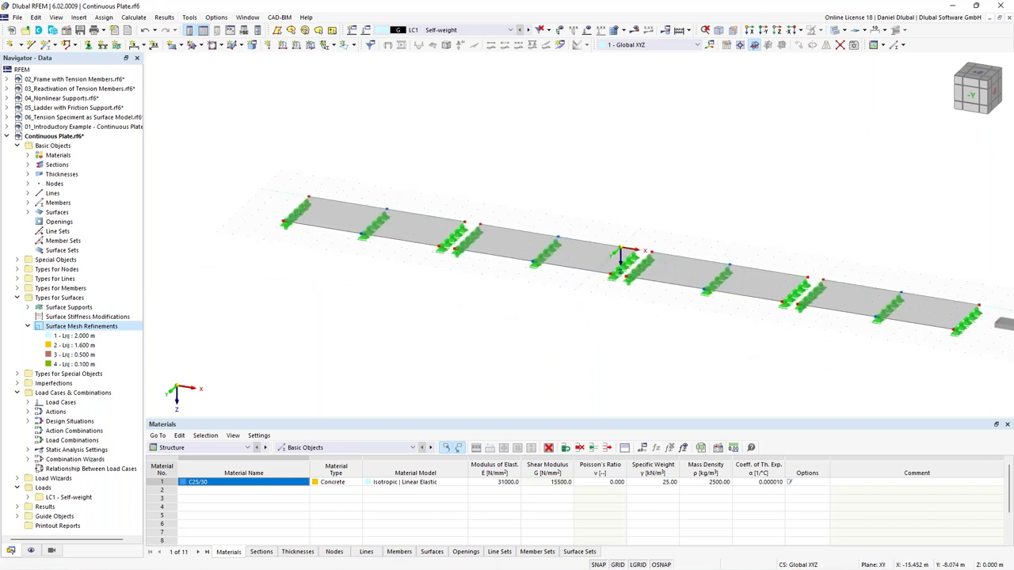
pyautogui.scroll(1, 428, 197)
pyautogui.scroll(2, 392, 165)
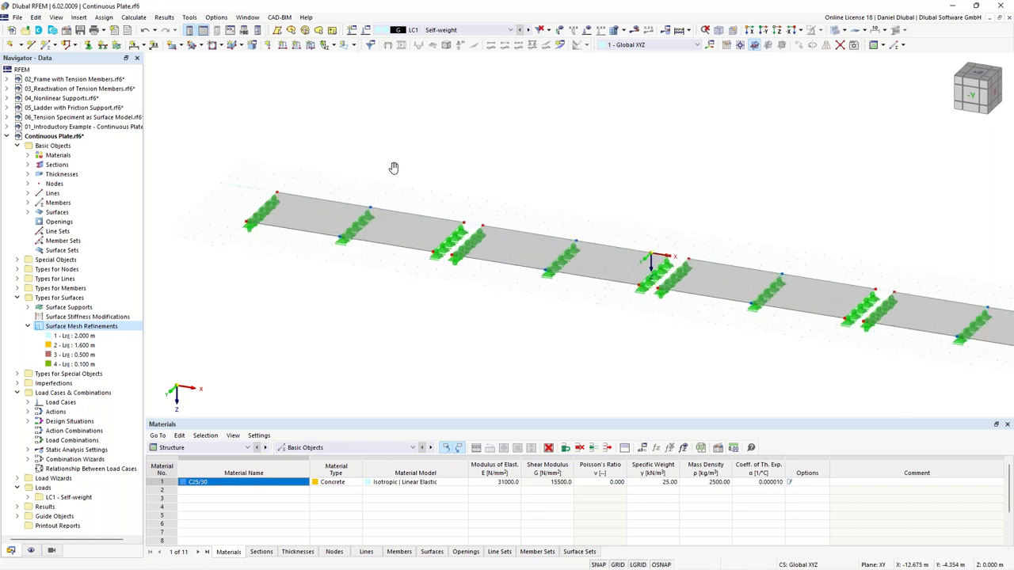
pyautogui.moveTo(392, 170); pyautogui.dragTo(454, 181, button='middle')
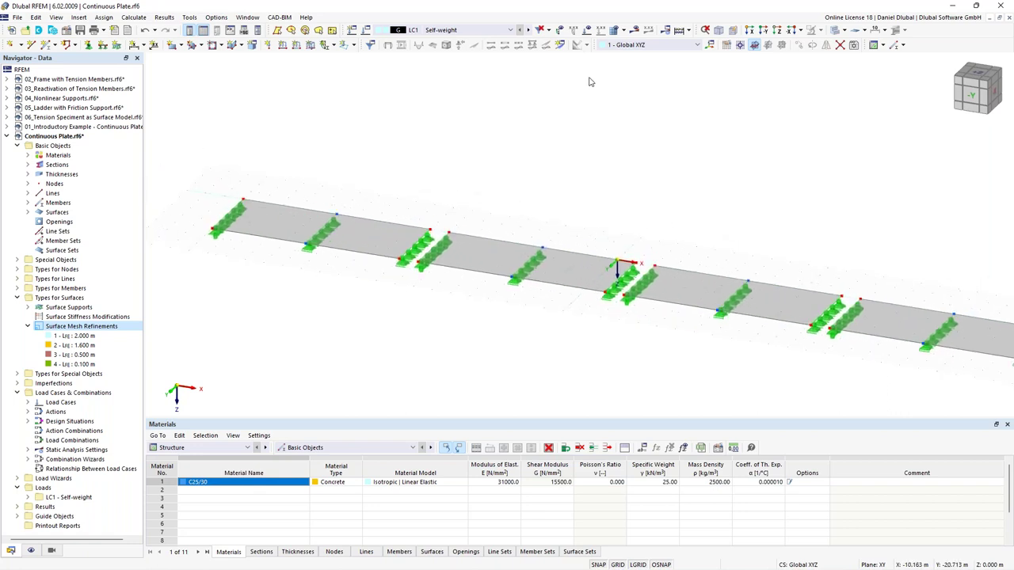
pyautogui.click(624, 32)
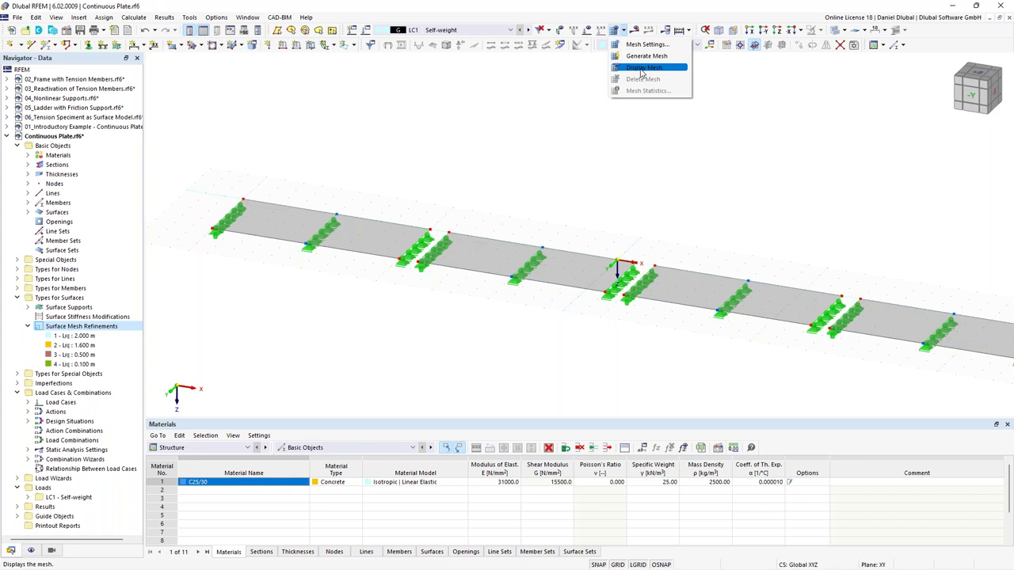
pyautogui.click(648, 56)
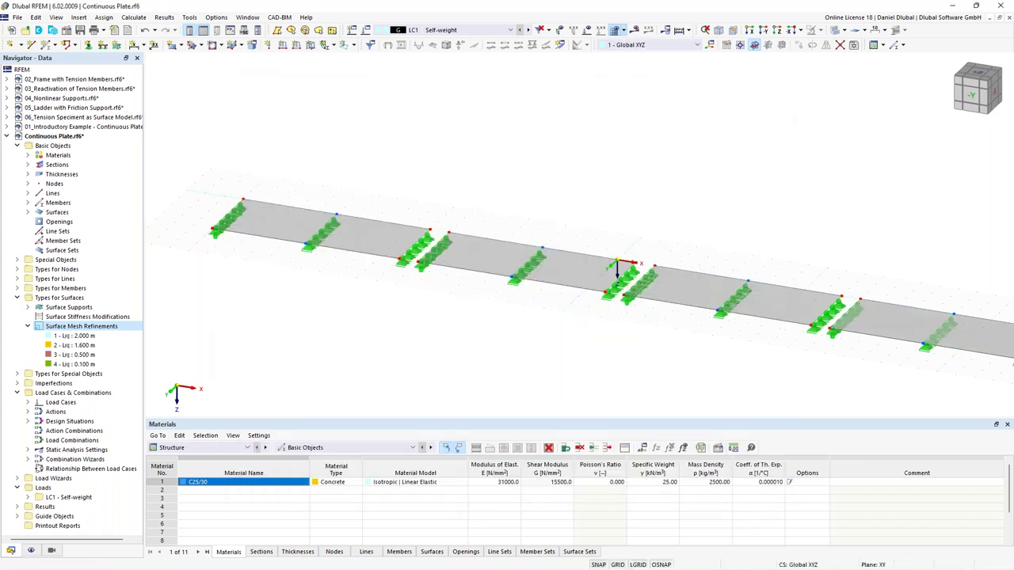
# Display the model as a wireframe and examine the FE mesh on the two coarsely meshed plates
pyautogui.scroll(-3, 481, 179)
pyautogui.moveTo(489, 179); pyautogui.dragTo(459, 187, button='middle')
pyautogui.rightClick(734, 135)
pyautogui.click(721, 131)
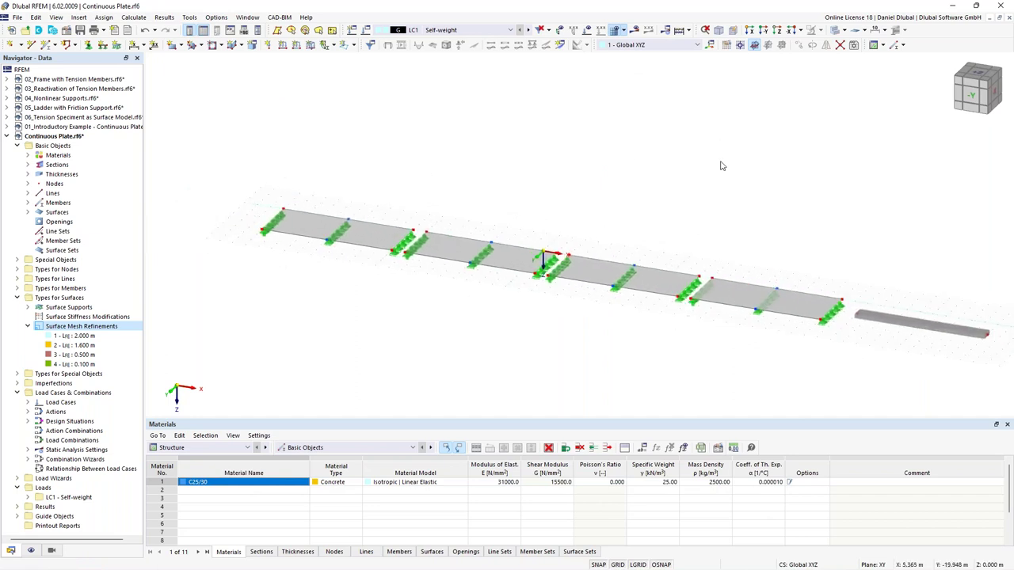
pyautogui.click(833, 30)
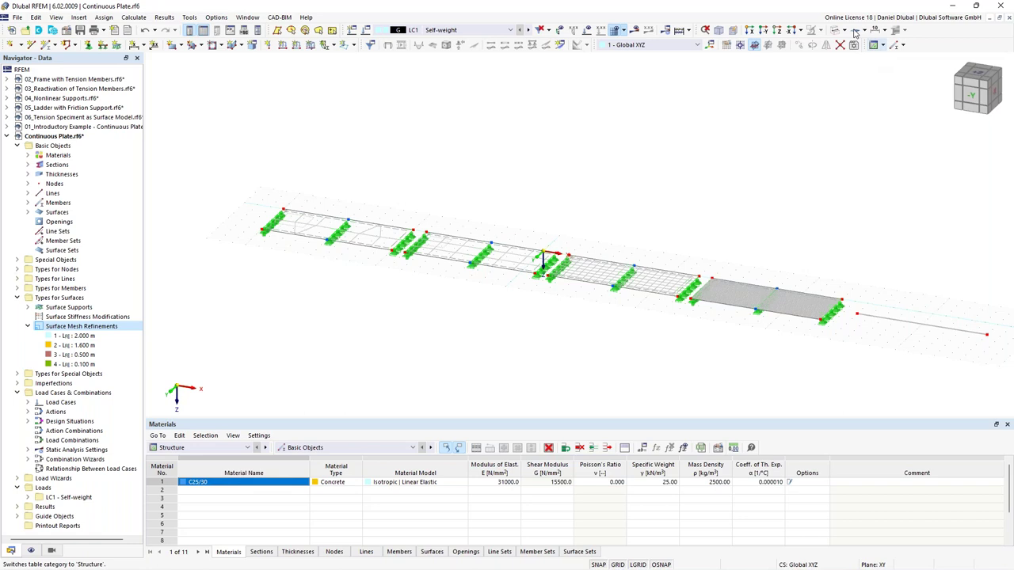
pyautogui.scroll(2, 256, 207)
pyautogui.scroll(4, 382, 182)
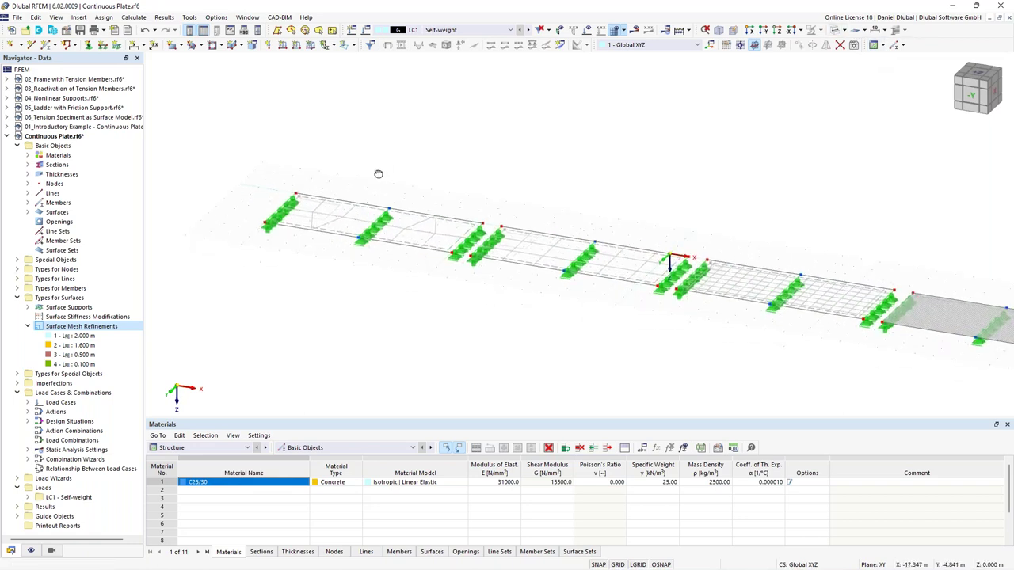
pyautogui.scroll(-2, 336, 194)
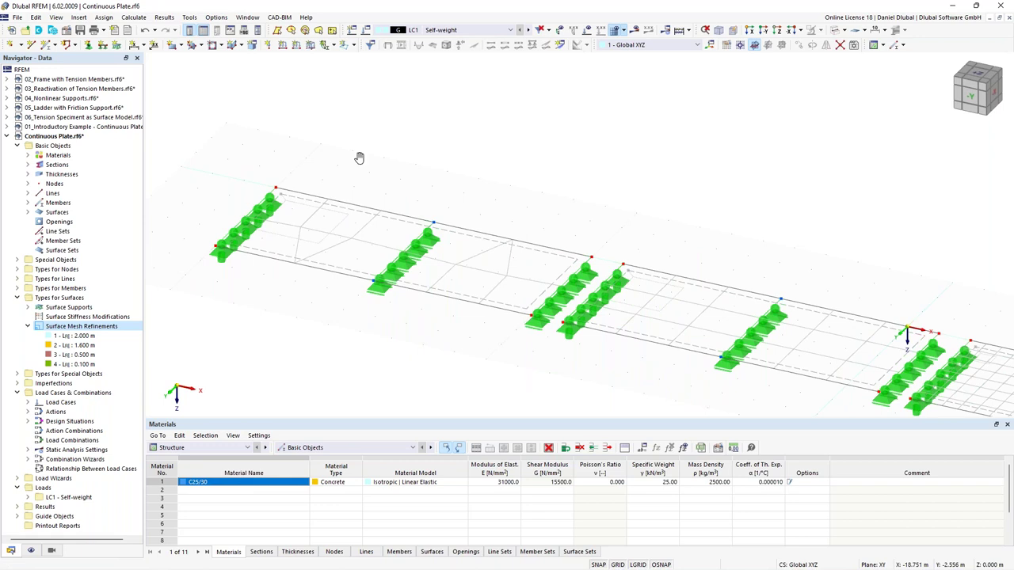
pyautogui.moveTo(359, 158); pyautogui.dragTo(464, 168, button='middle')
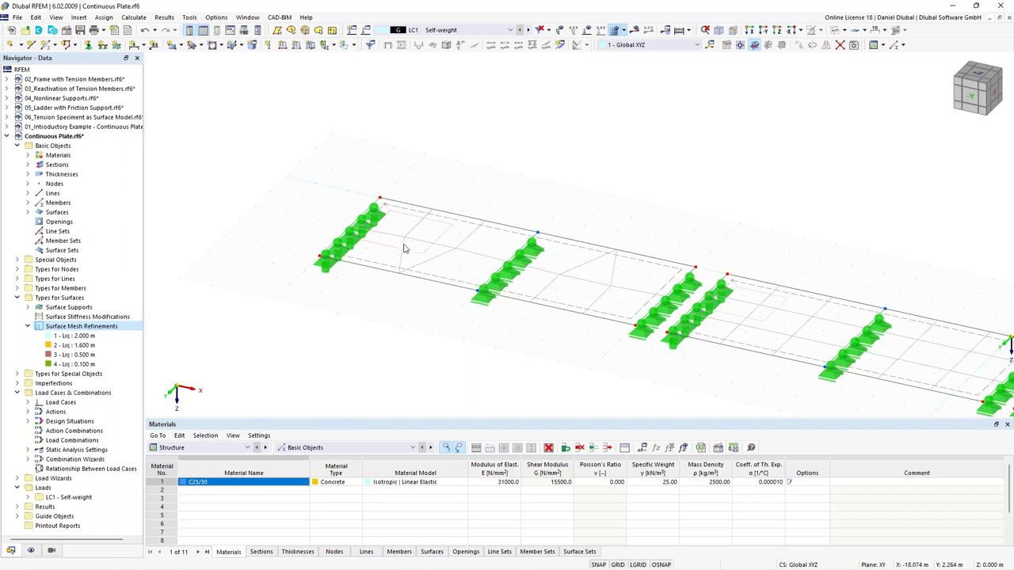
pyautogui.scroll(-1, 494, 174)
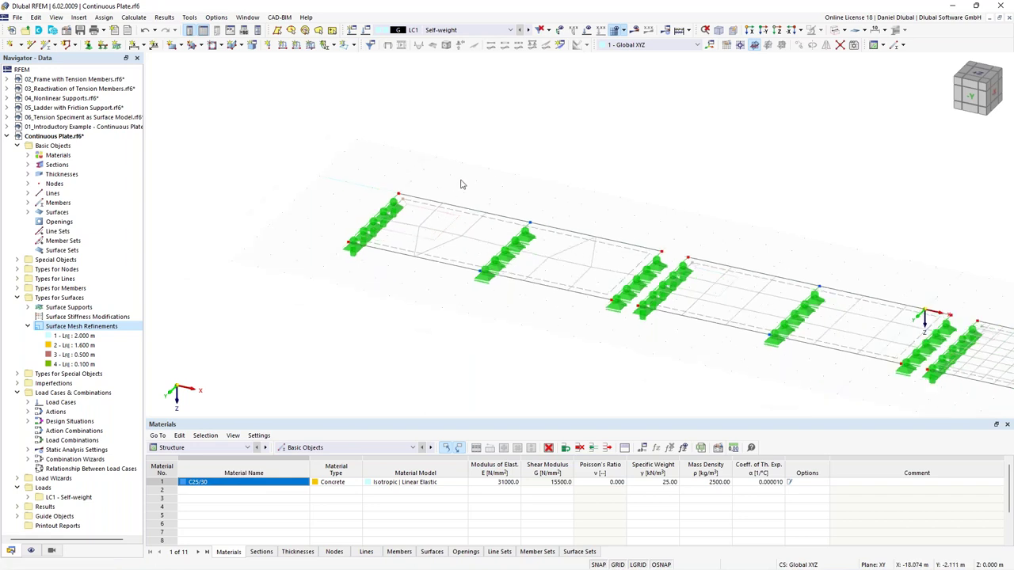
# Examine the FE mesh along all four plates and compare the mesh density from the coarsest to the finest plate
pyautogui.scroll(-1, 528, 169)
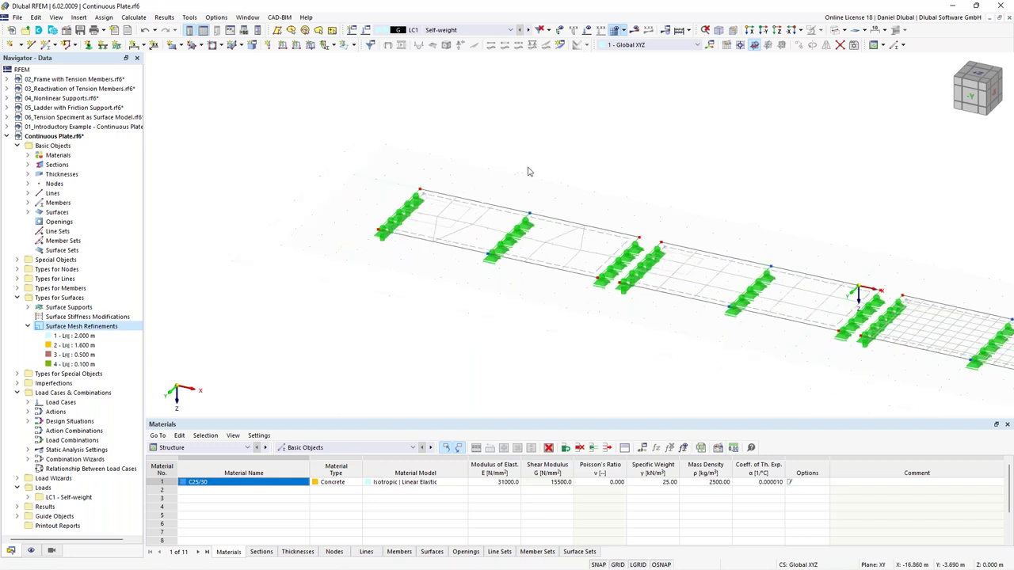
pyautogui.moveTo(546, 165); pyautogui.dragTo(538, 160, button='middle')
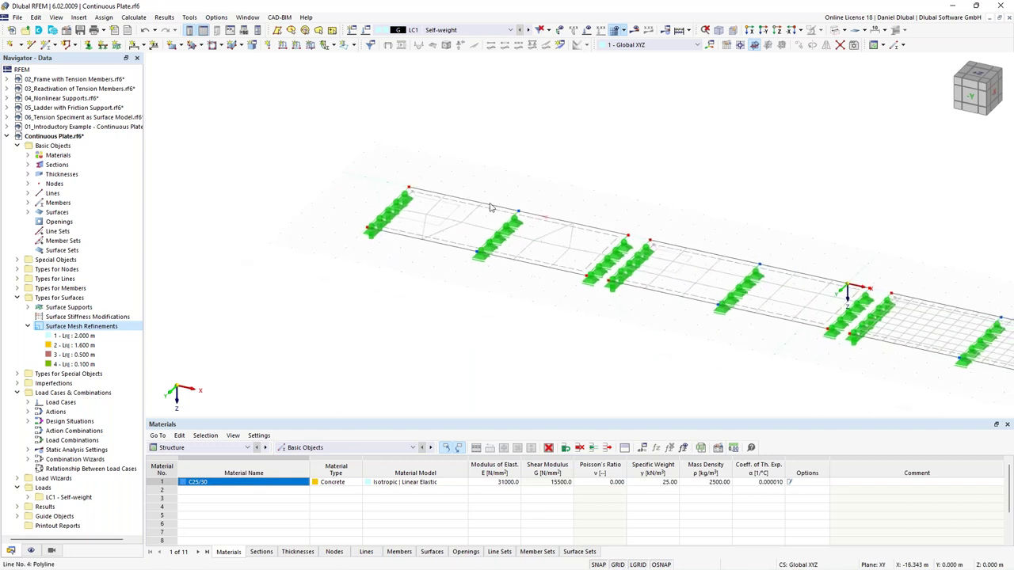
pyautogui.scroll(3, 447, 213)
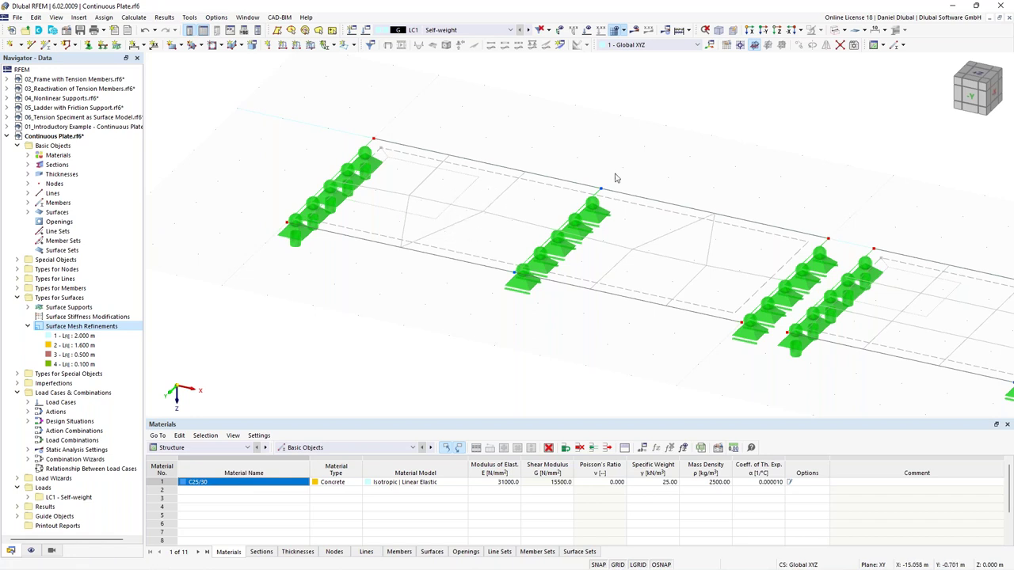
pyautogui.scroll(-3, 614, 178)
pyautogui.scroll(3, 554, 205)
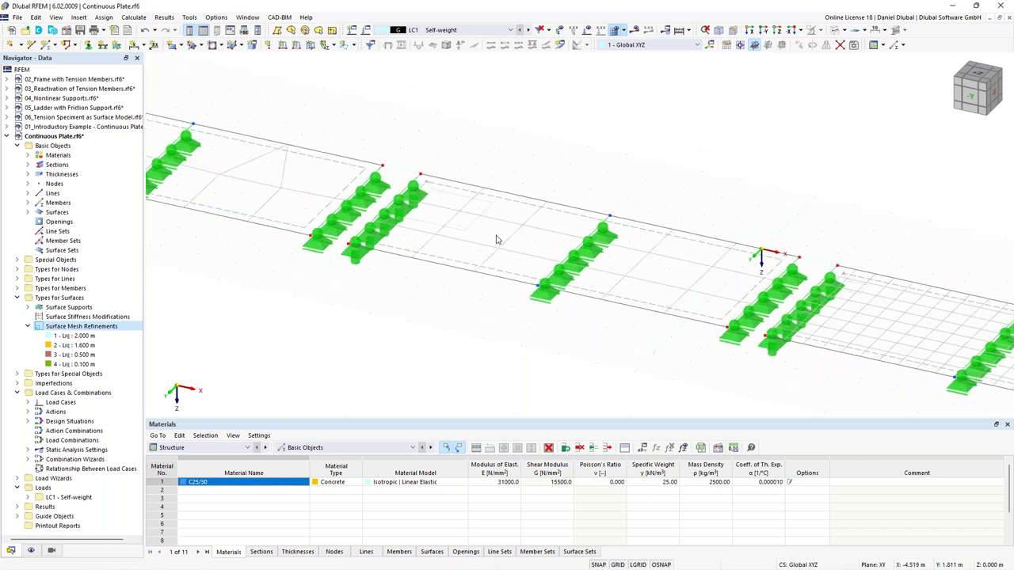
pyautogui.scroll(-2, 496, 239)
pyautogui.scroll(4, 455, 226)
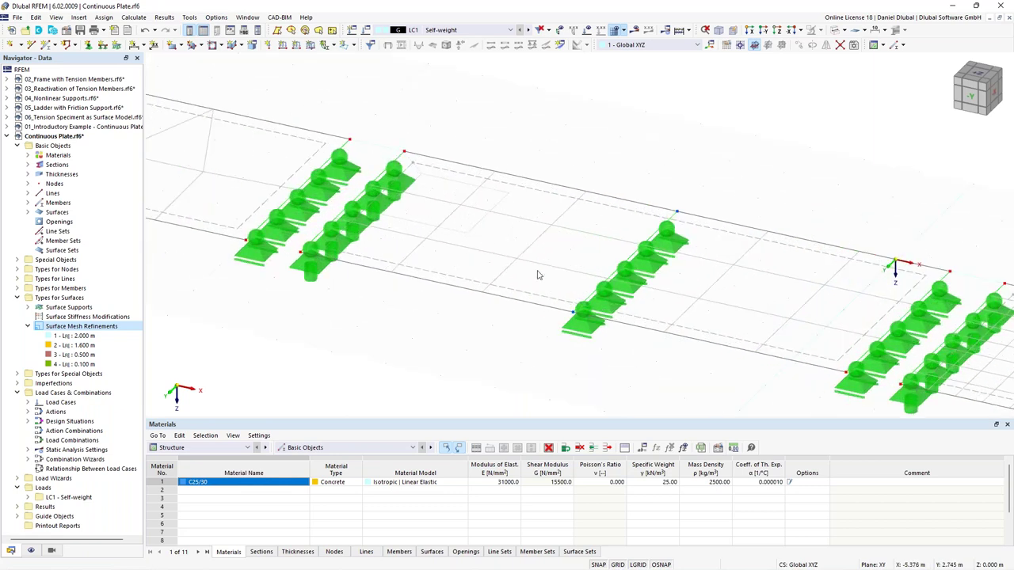
pyautogui.scroll(-2, 778, 171)
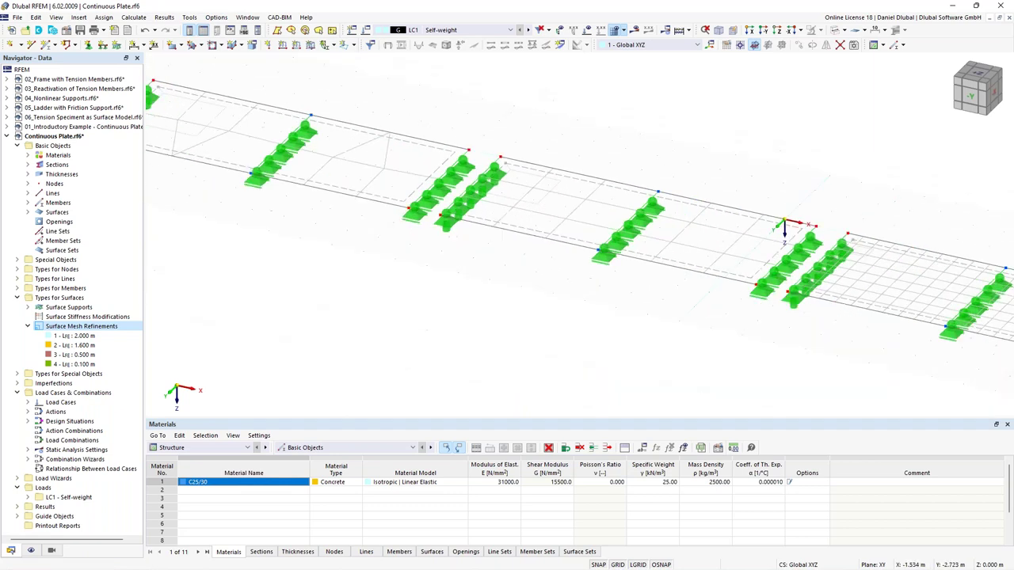
pyautogui.scroll(3, 847, 227)
pyautogui.scroll(-2, 475, 237)
pyautogui.scroll(5, 388, 179)
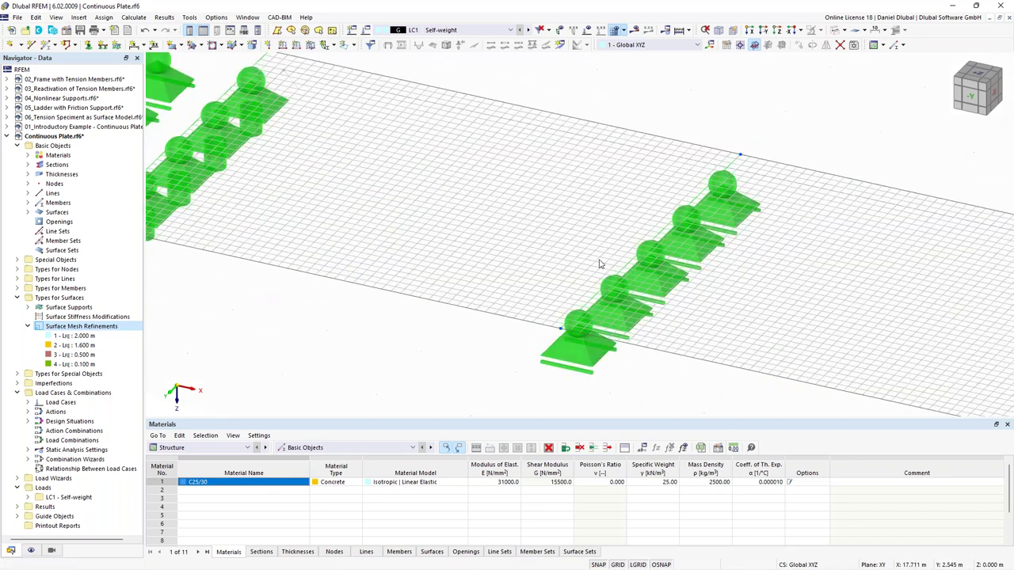
pyautogui.scroll(-3, 599, 264)
pyautogui.scroll(2, 598, 167)
pyautogui.scroll(-3, 461, 135)
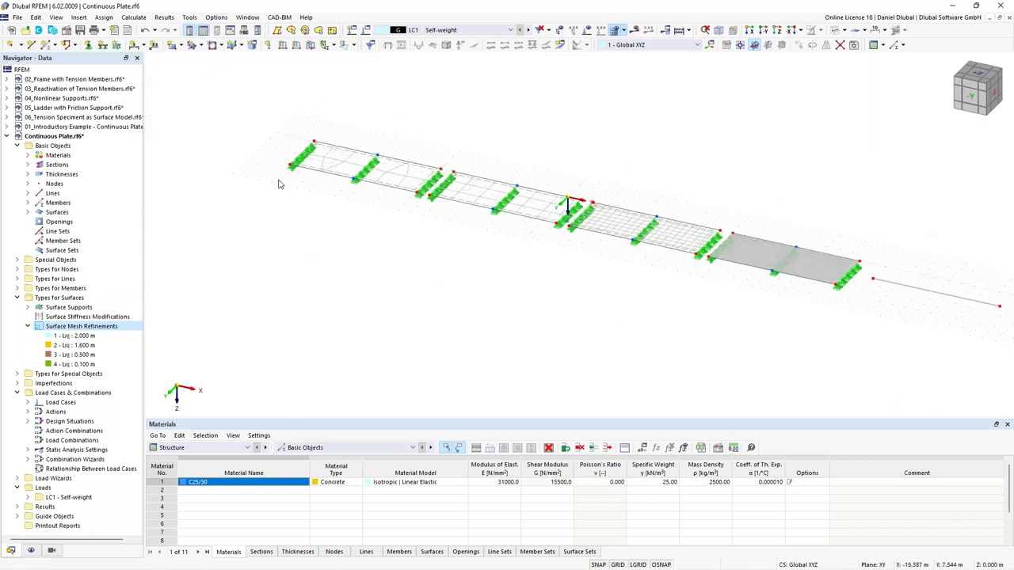
pyautogui.moveTo(385, 140); pyautogui.dragTo(384, 146, button='middle')
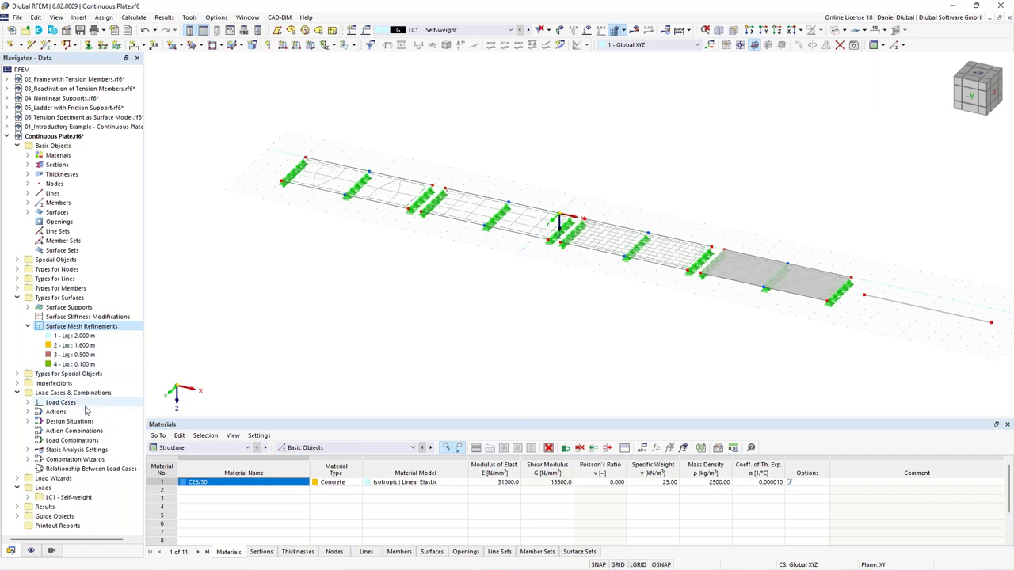
# Create a result section by two points running lengthwise through all four plates, from (-20, 2, 0) to (23, 2, 0) m, projected in global Z
pyautogui.click(560, 46)
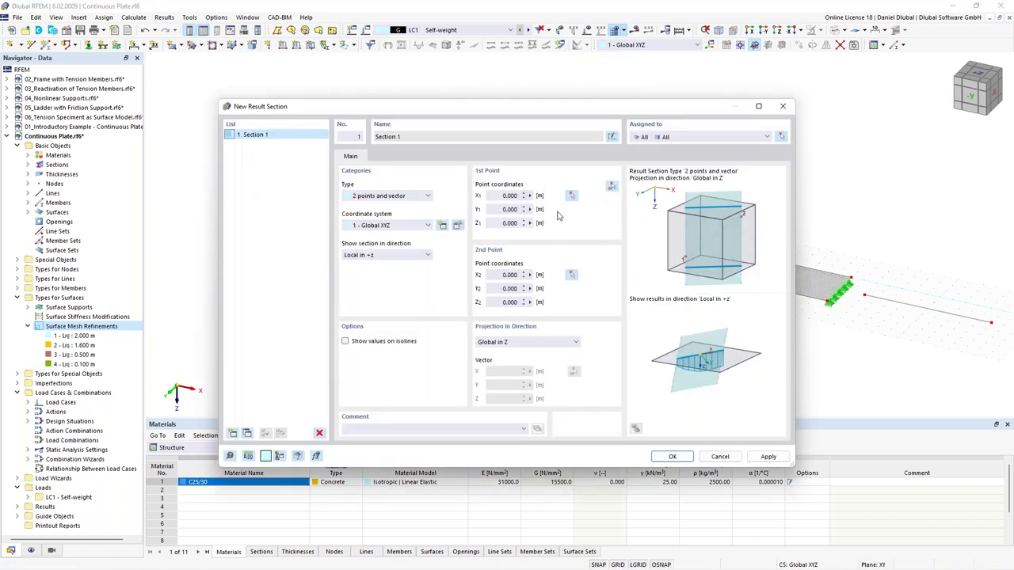
pyautogui.click(612, 187)
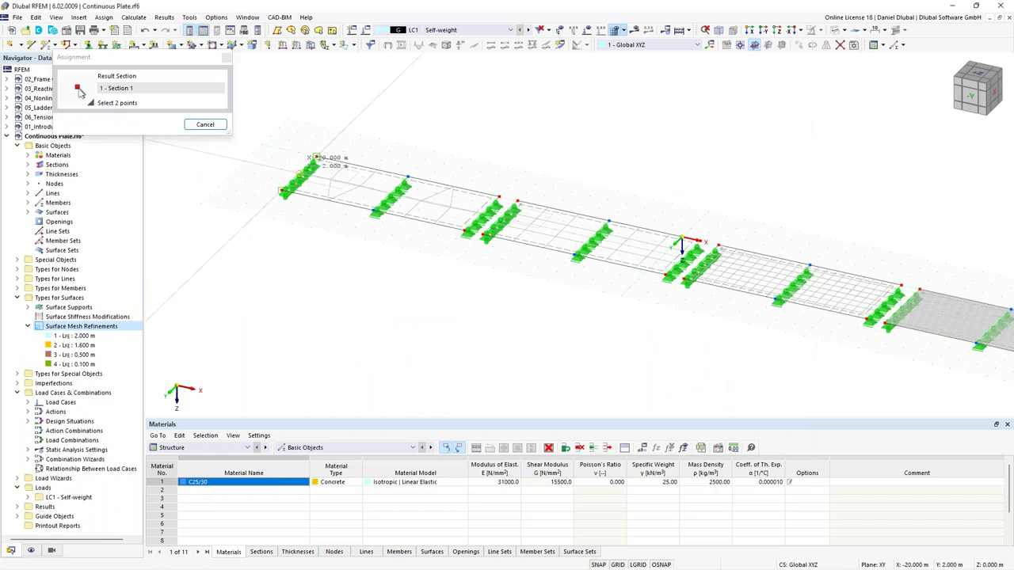
pyautogui.moveTo(671, 198); pyautogui.dragTo(417, 149, button='middle')
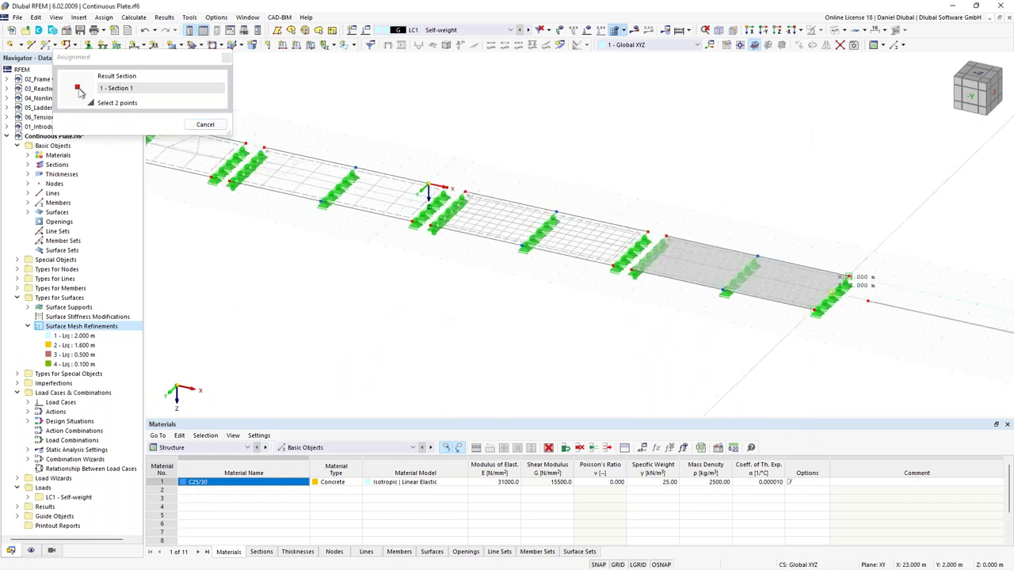
pyautogui.click(79, 93)
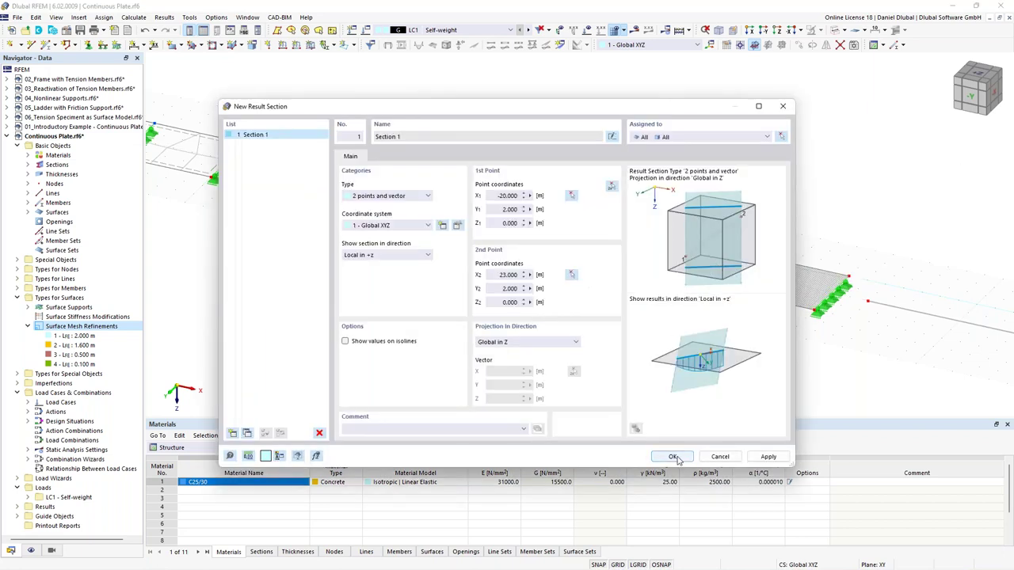
pyautogui.click(672, 458)
pyautogui.keyDown('ctrl'); pyautogui.moveTo(470, 160); pyautogui.dragTo(476, 133, button='middle'); pyautogui.keyUp('ctrl')
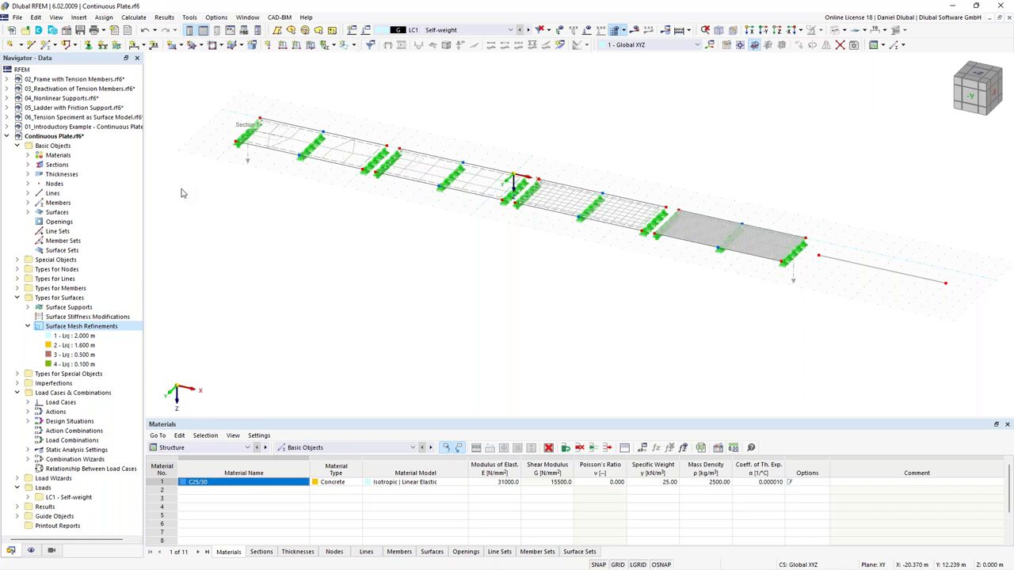
# Try to calculate the results of load case LC1 - Self-weight
pyautogui.click(634, 33)
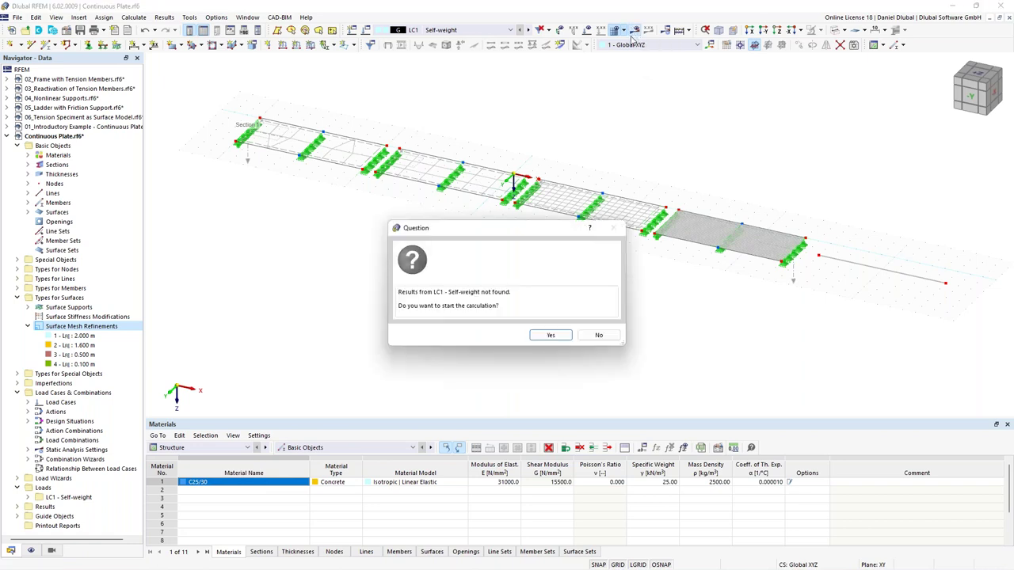
pyautogui.click(549, 336)
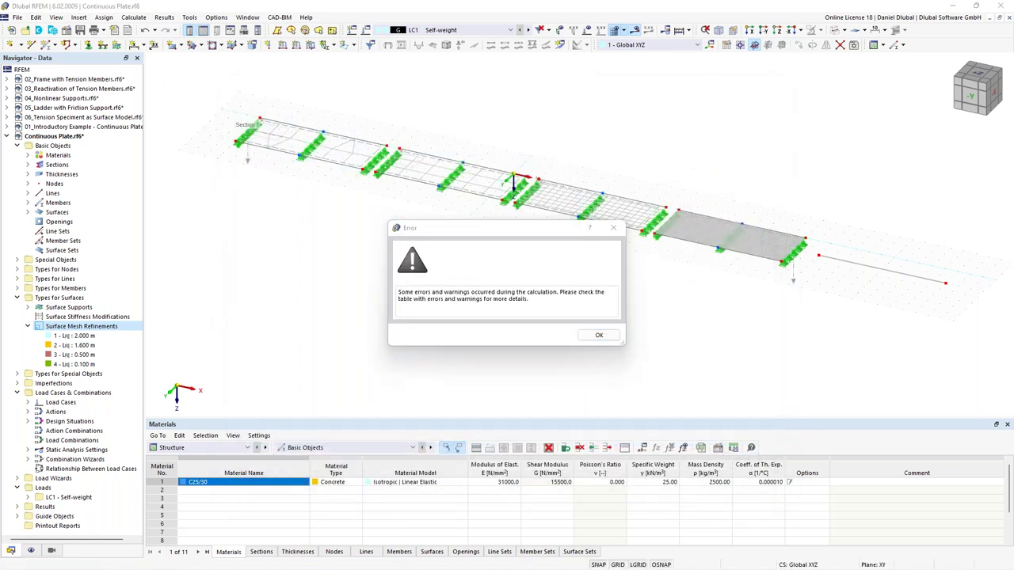
pyautogui.click(598, 335)
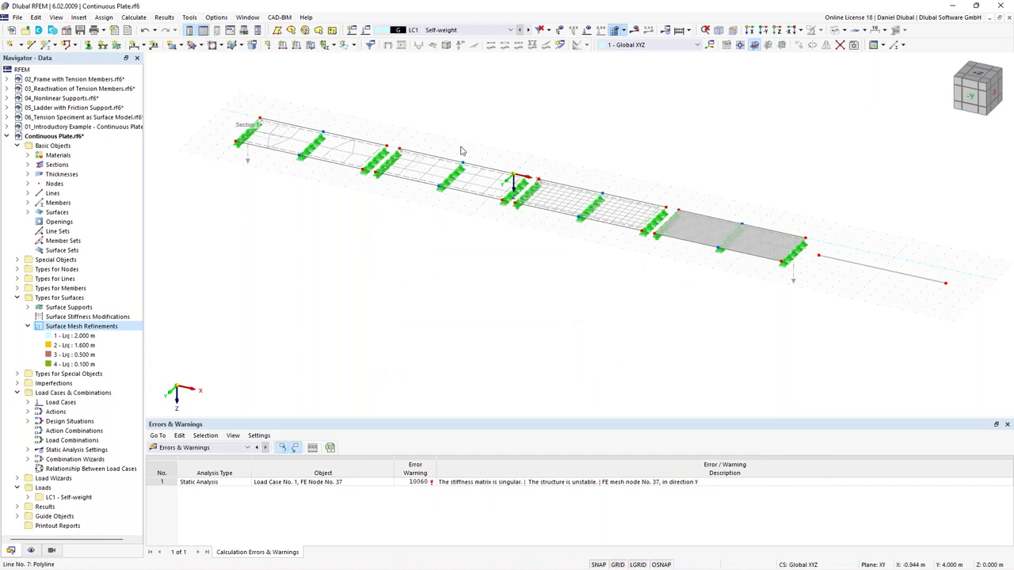
# Add one intermediate on-member node to the standalone beam beside the finest plate without dividing the member, accepting deletion of the results and mesh
pyautogui.moveTo(759, 160); pyautogui.dragTo(663, 255, button='middle')
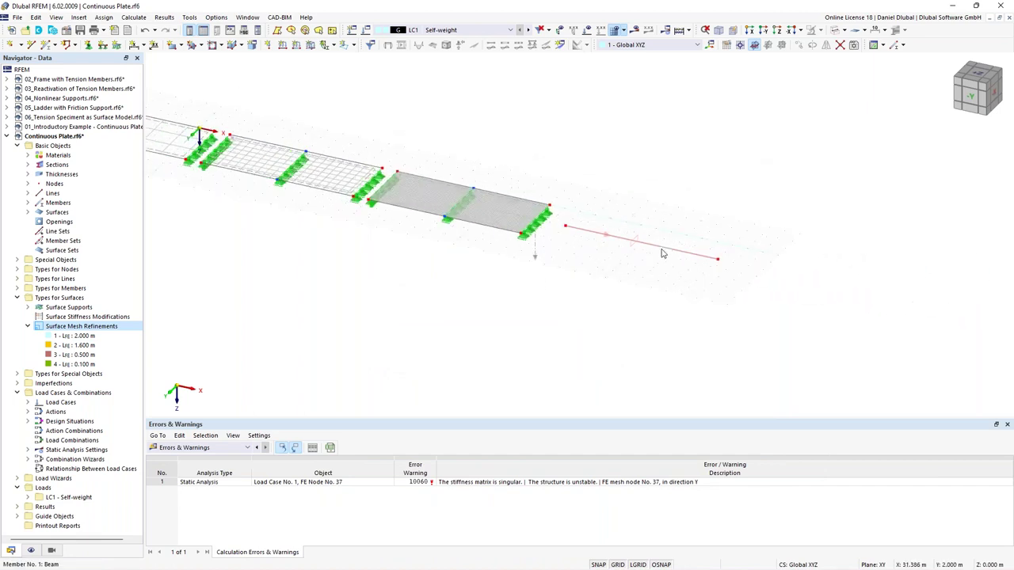
pyautogui.scroll(2, 654, 245)
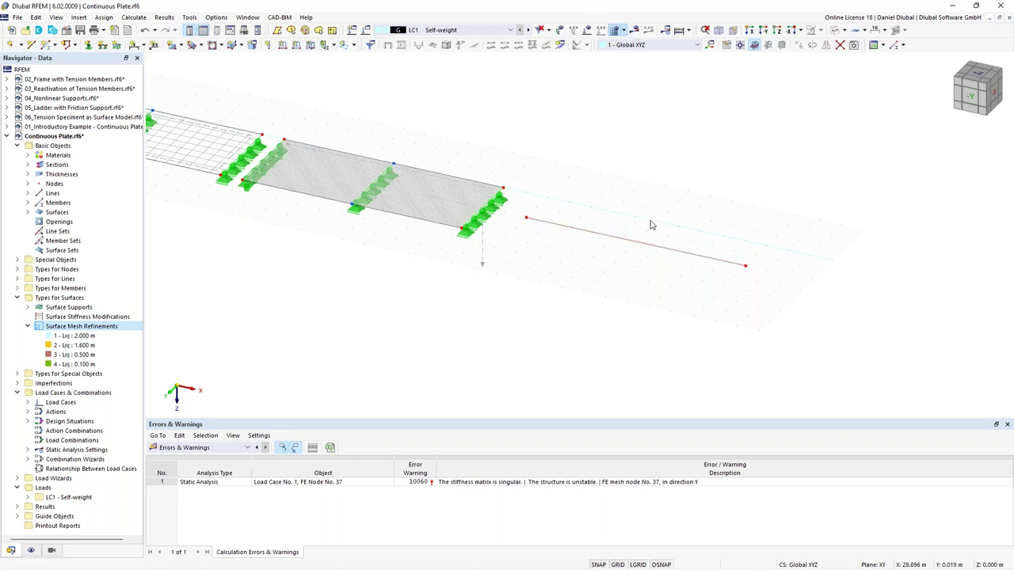
pyautogui.click(635, 245)
pyautogui.moveTo(604, 197); pyautogui.dragTo(556, 179, button='middle')
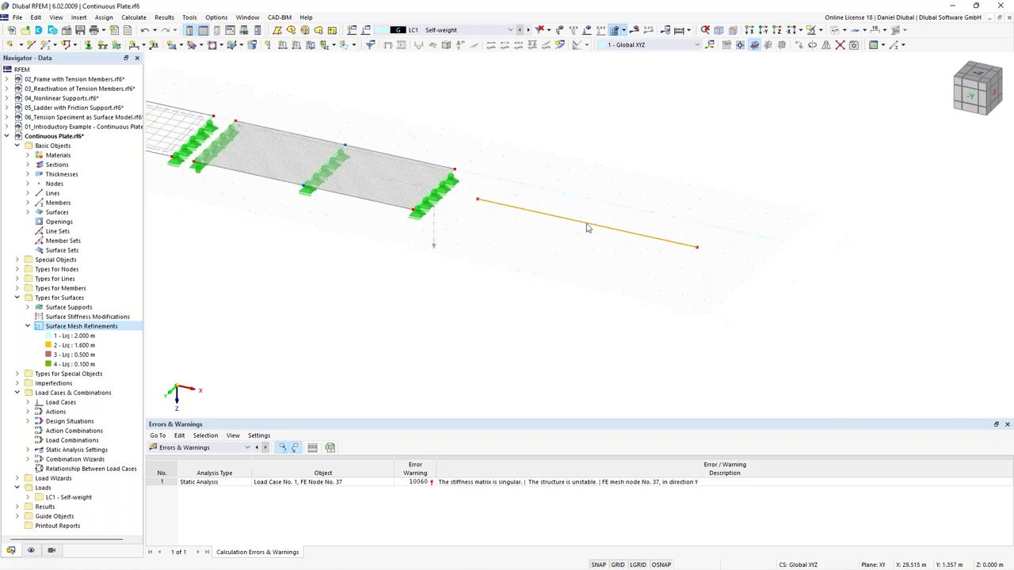
pyautogui.scroll(-3, 313, 131)
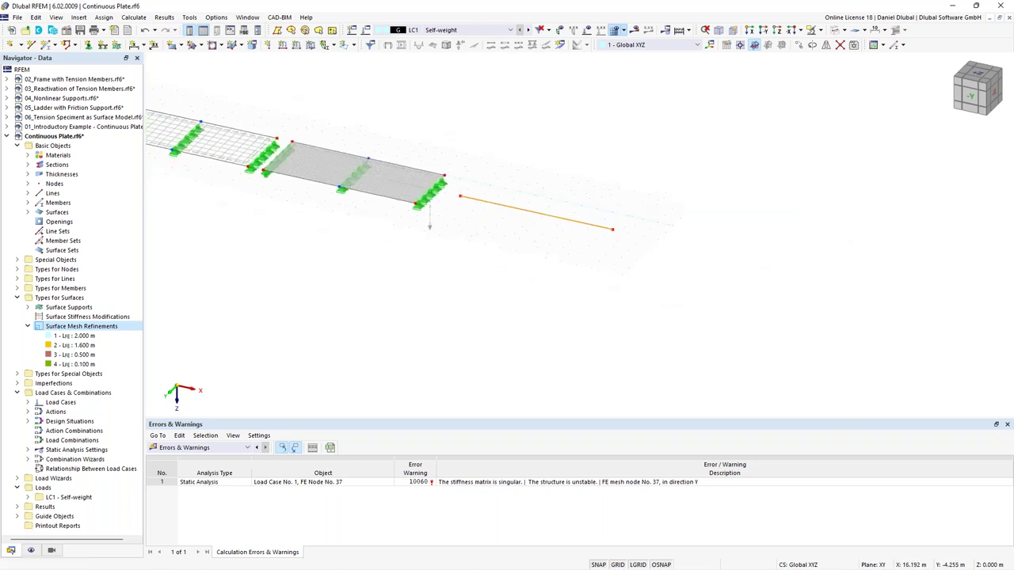
pyautogui.scroll(2, 457, 206)
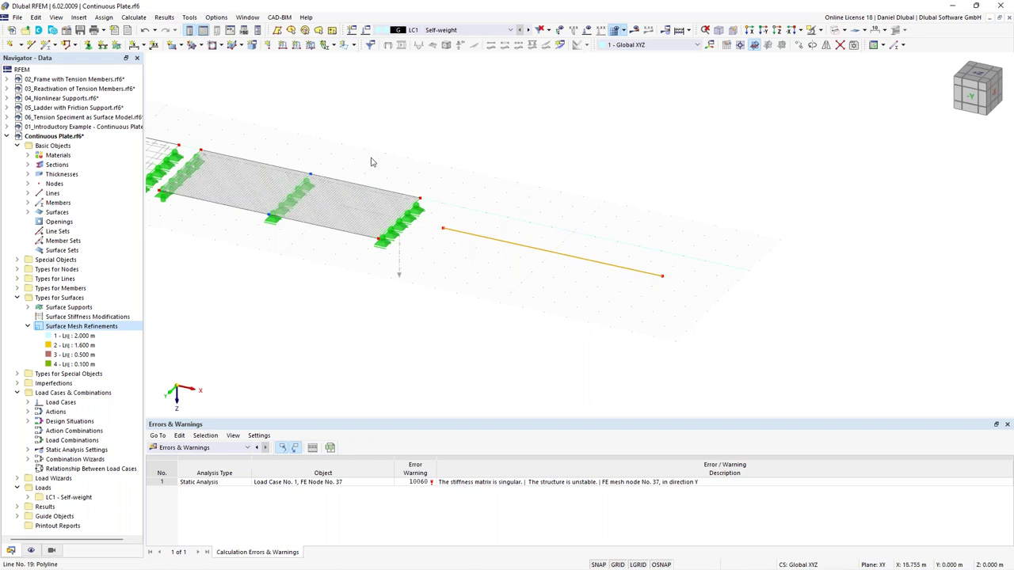
pyautogui.moveTo(480, 222); pyautogui.dragTo(522, 230, button='middle')
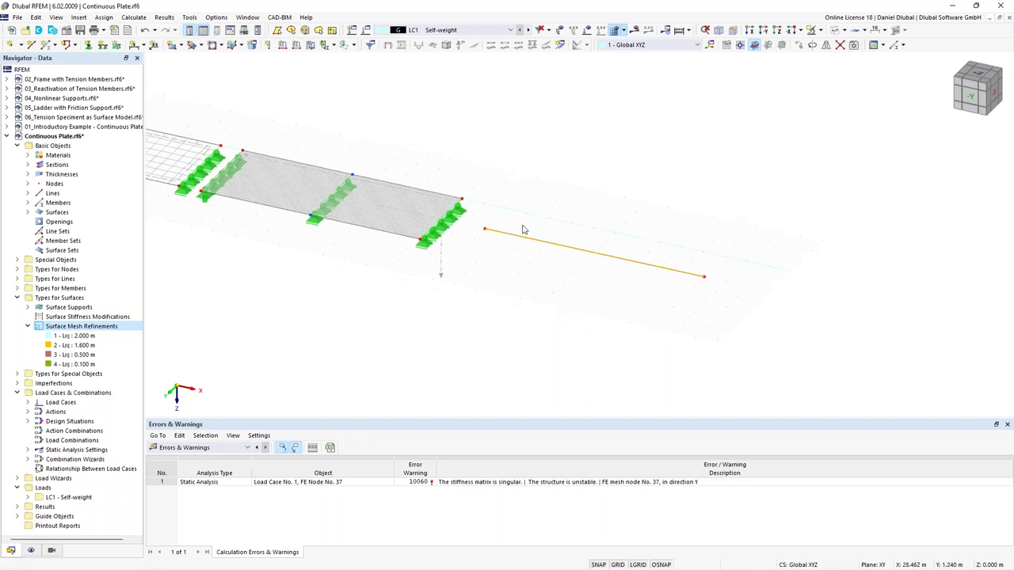
pyautogui.rightClick(591, 255)
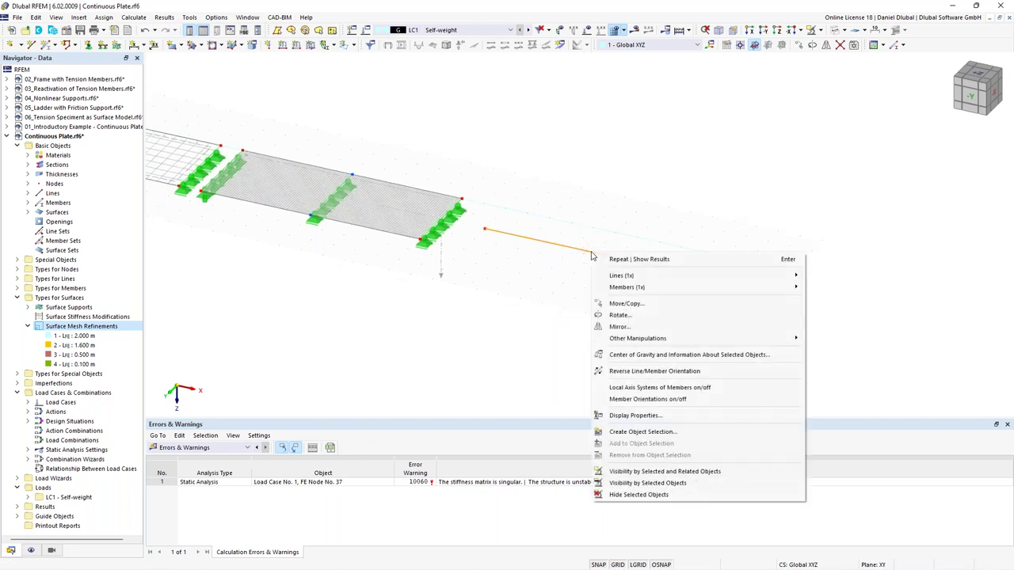
pyautogui.moveTo(642, 288)
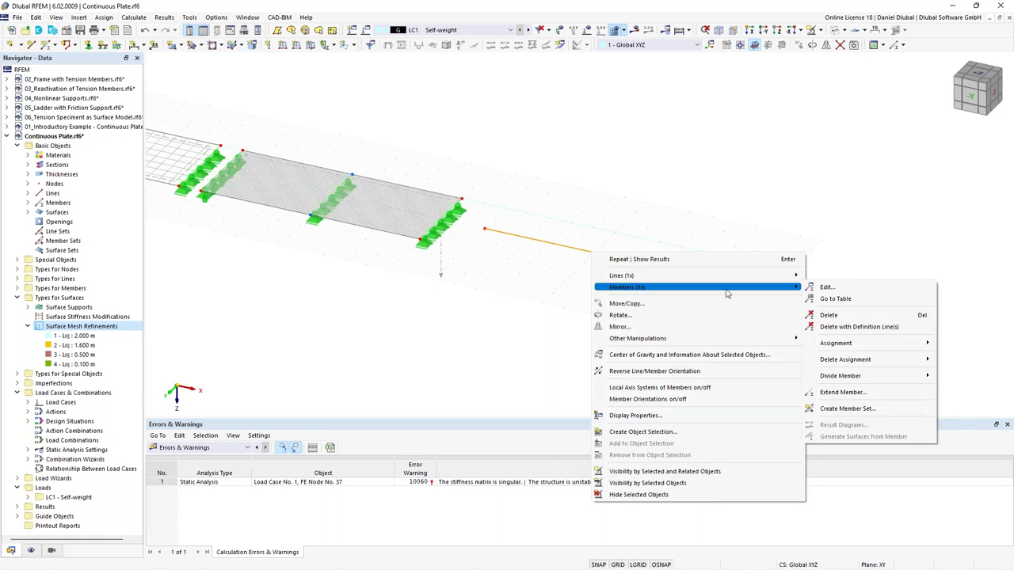
pyautogui.moveTo(863, 378)
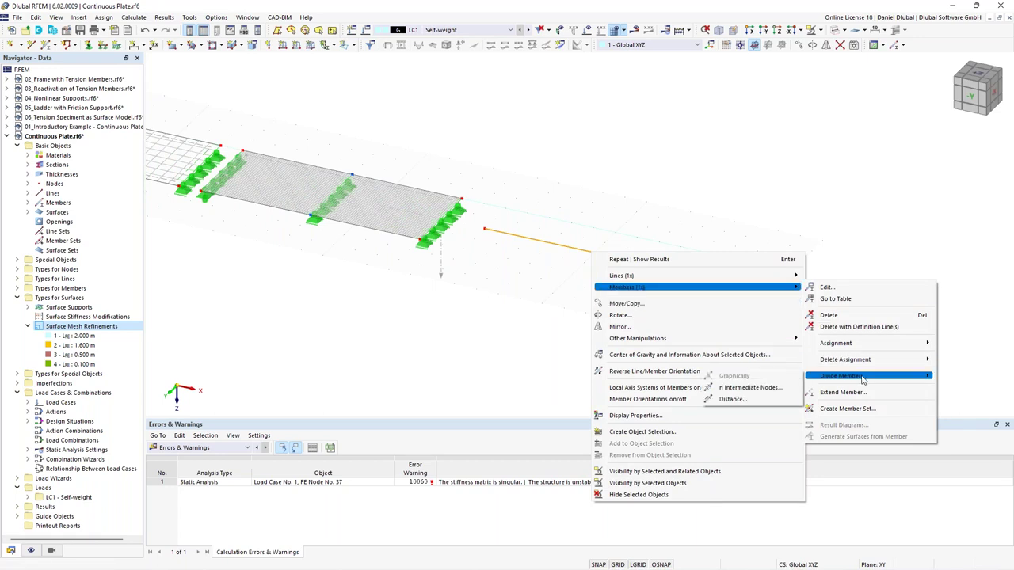
pyautogui.click(775, 391)
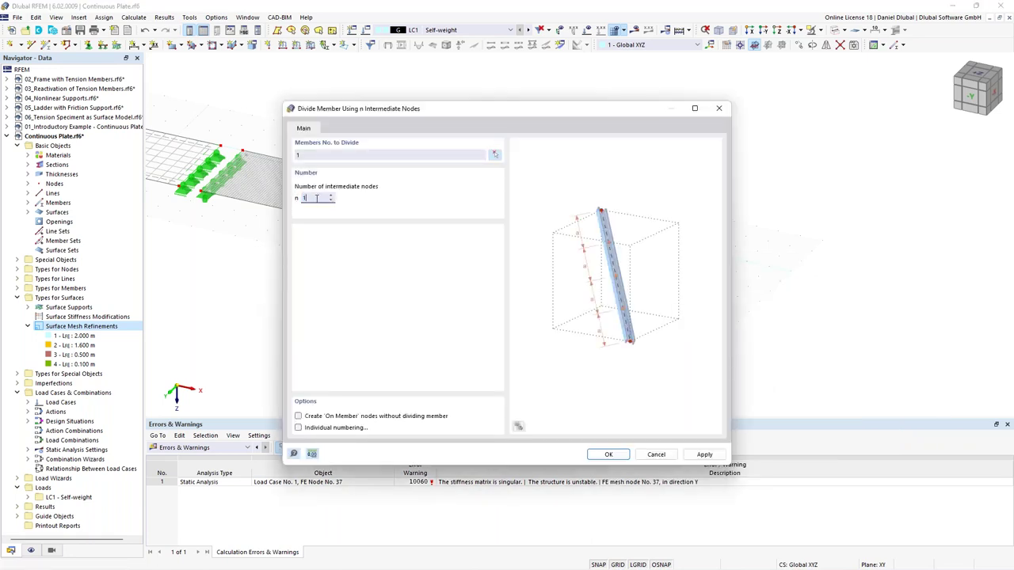
pyautogui.click(324, 418)
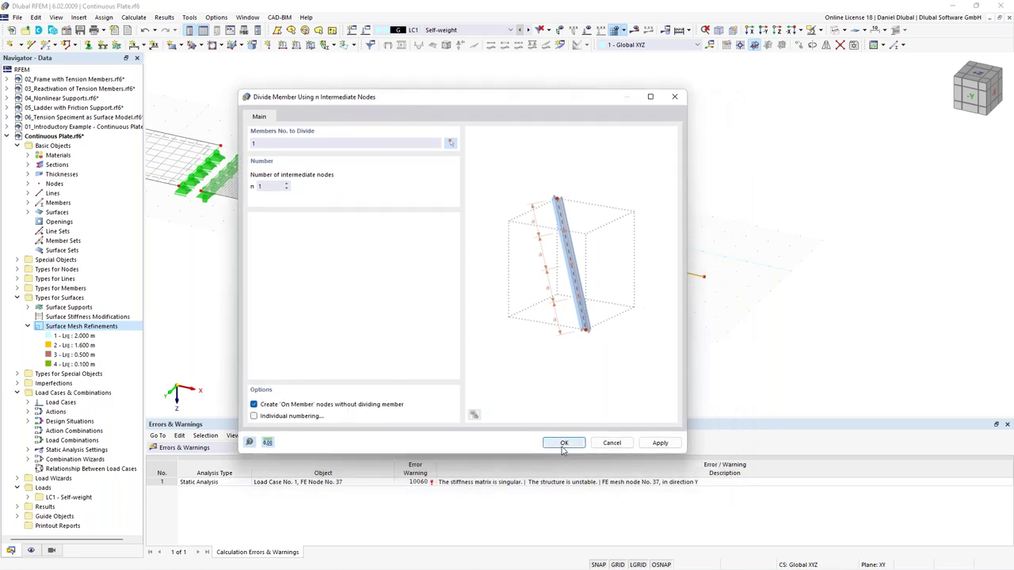
pyautogui.click(562, 444)
pyautogui.click(552, 337)
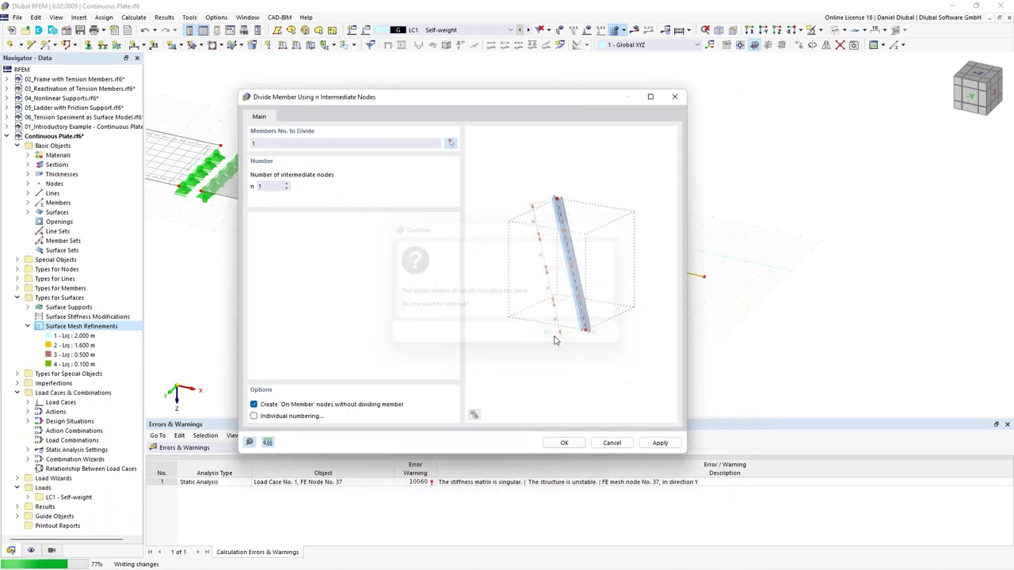
# Create a new nodal support type that fixes uX, uY, uZ, φX and φZ and leaves φY free
pyautogui.keyDown('ctrl'); pyautogui.moveTo(567, 188); pyautogui.dragTo(488, 190, button='middle'); pyautogui.keyUp('ctrl')
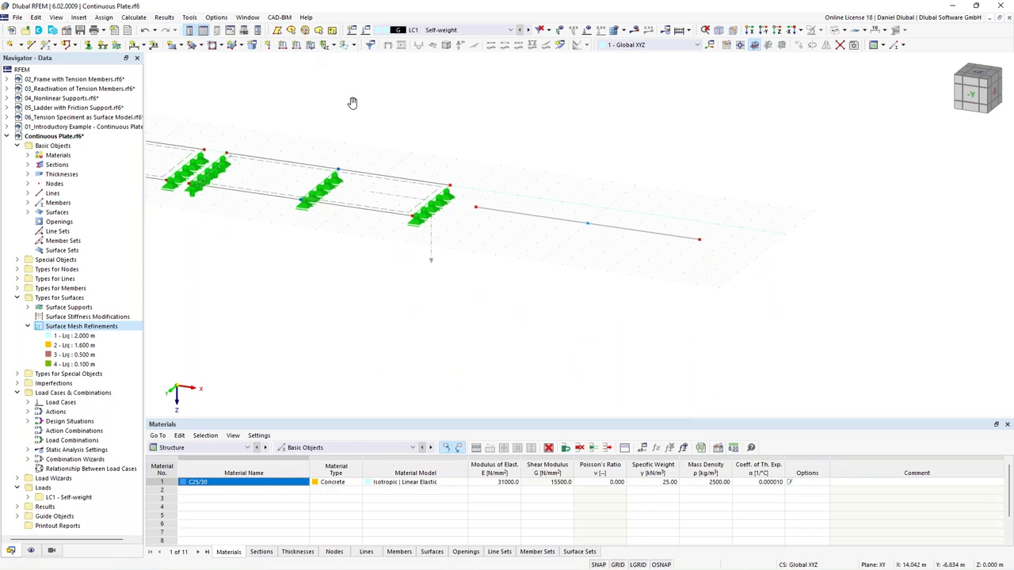
pyautogui.moveTo(312, 110); pyautogui.dragTo(370, 113, button='middle')
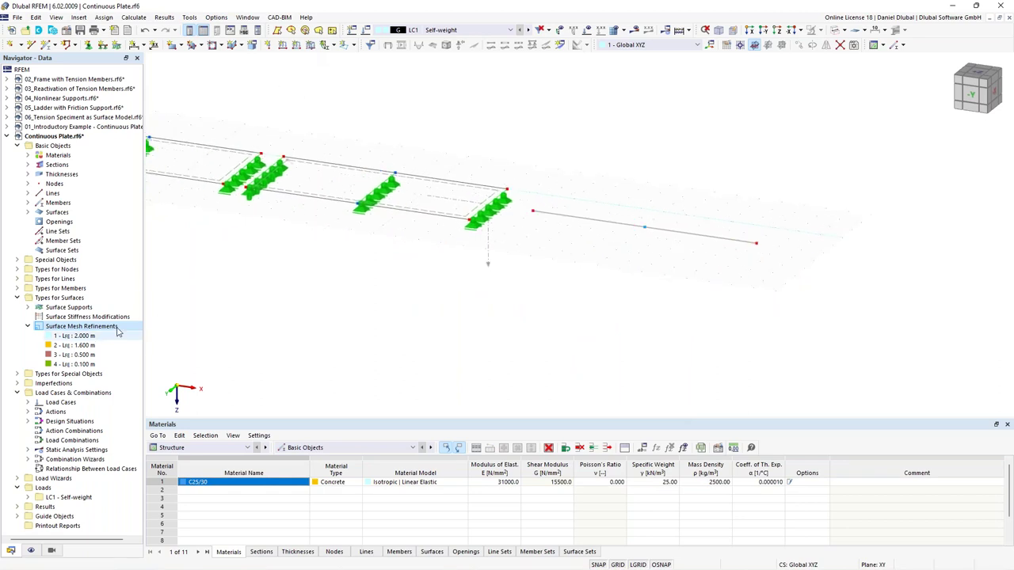
pyautogui.keyDown('ctrl'); pyautogui.moveTo(473, 102); pyautogui.dragTo(456, 130, button='middle'); pyautogui.keyUp('ctrl')
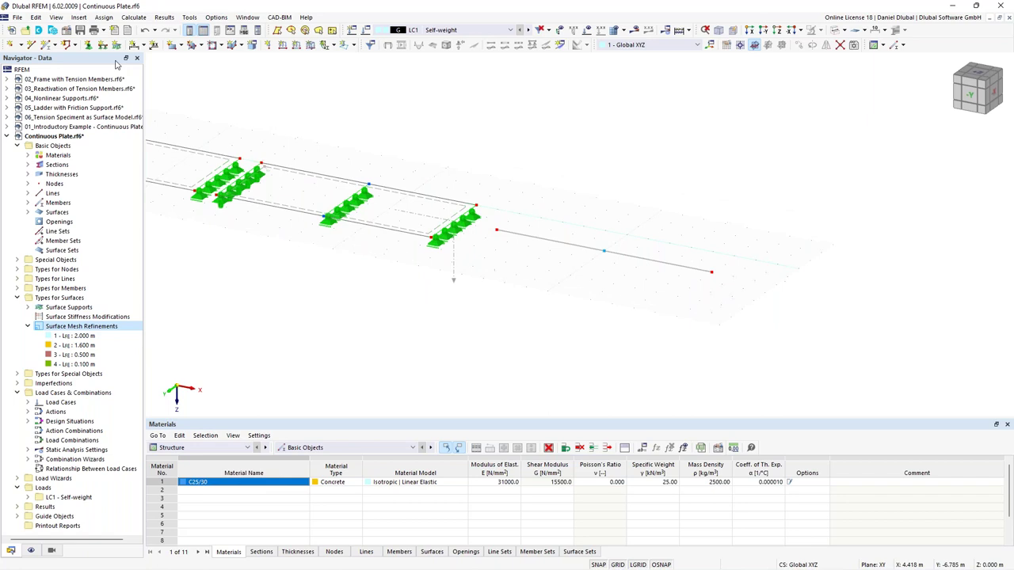
pyautogui.click(89, 46)
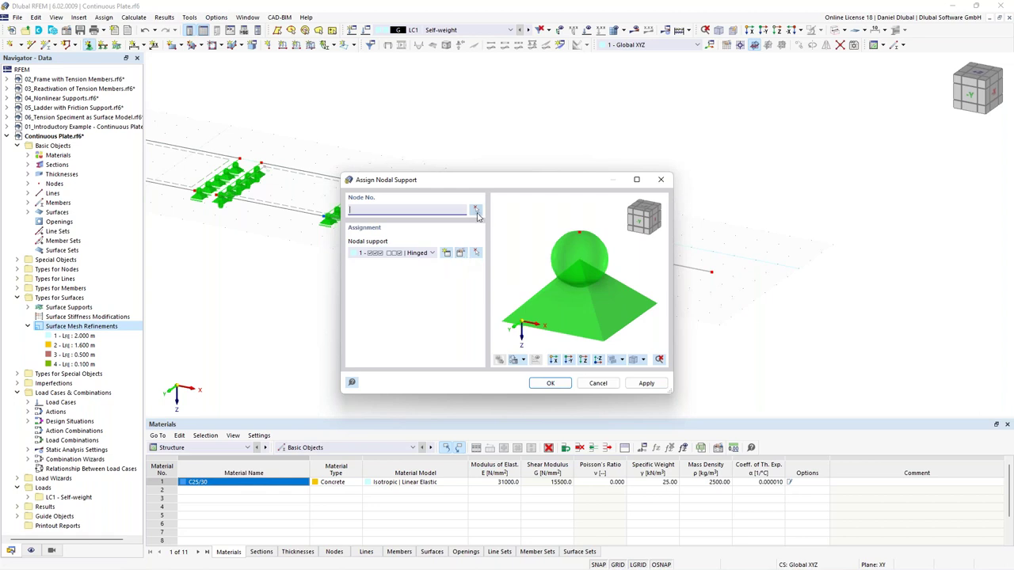
pyautogui.moveTo(507, 181); pyautogui.dragTo(297, 133)
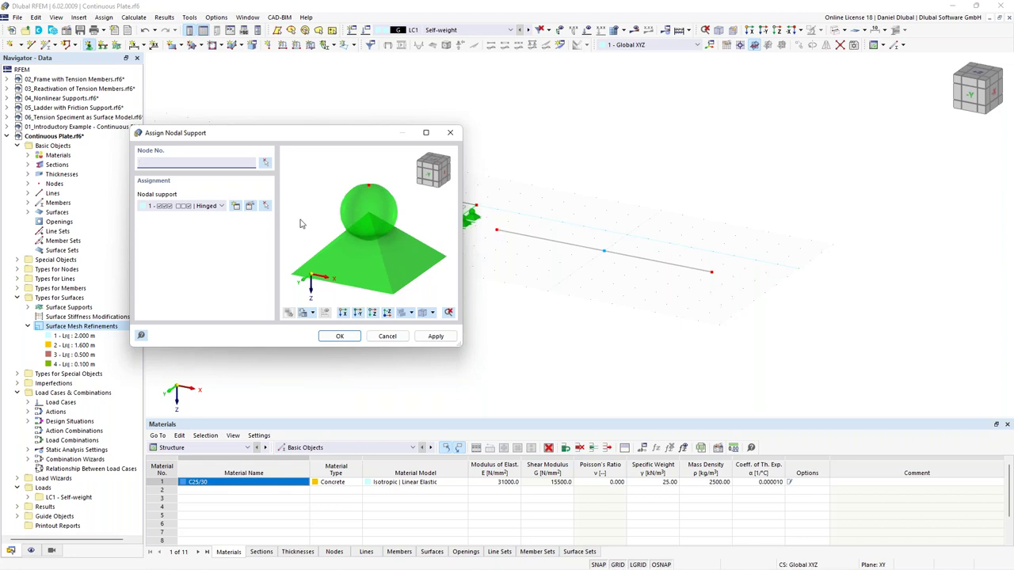
pyautogui.click(236, 207)
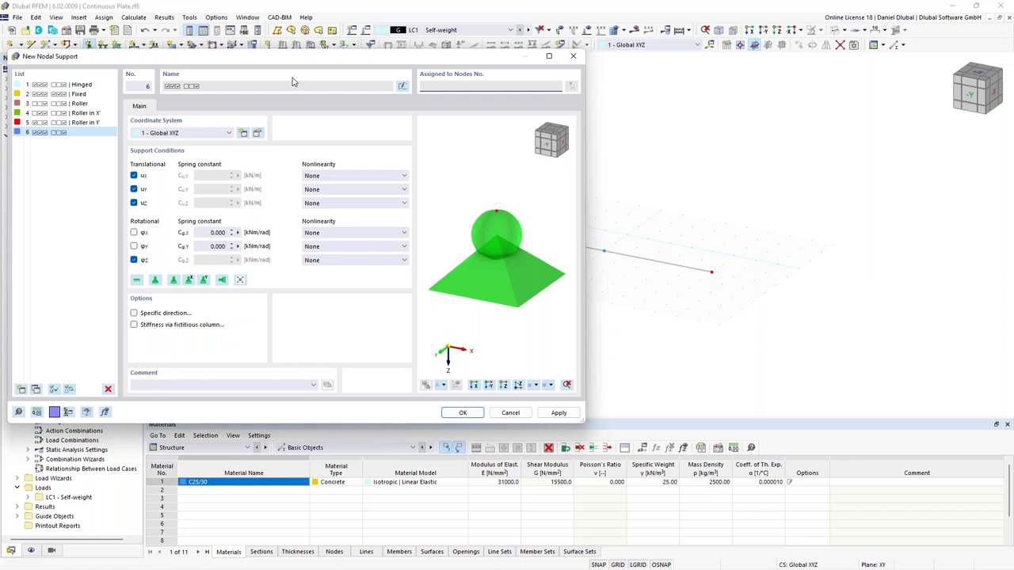
pyautogui.click(133, 232)
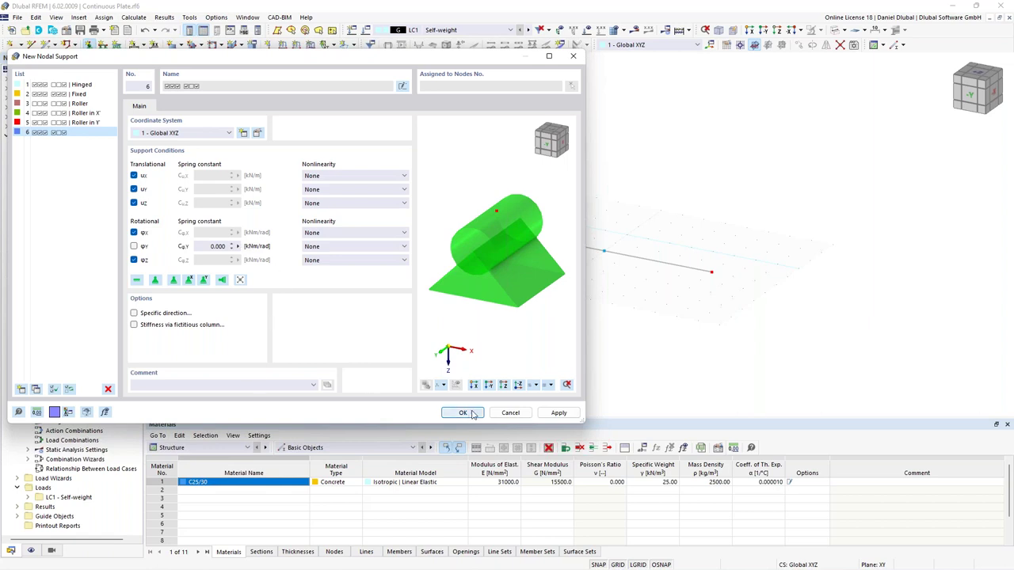
pyautogui.click(571, 413)
pyautogui.moveTo(478, 57); pyautogui.dragTo(616, 94)
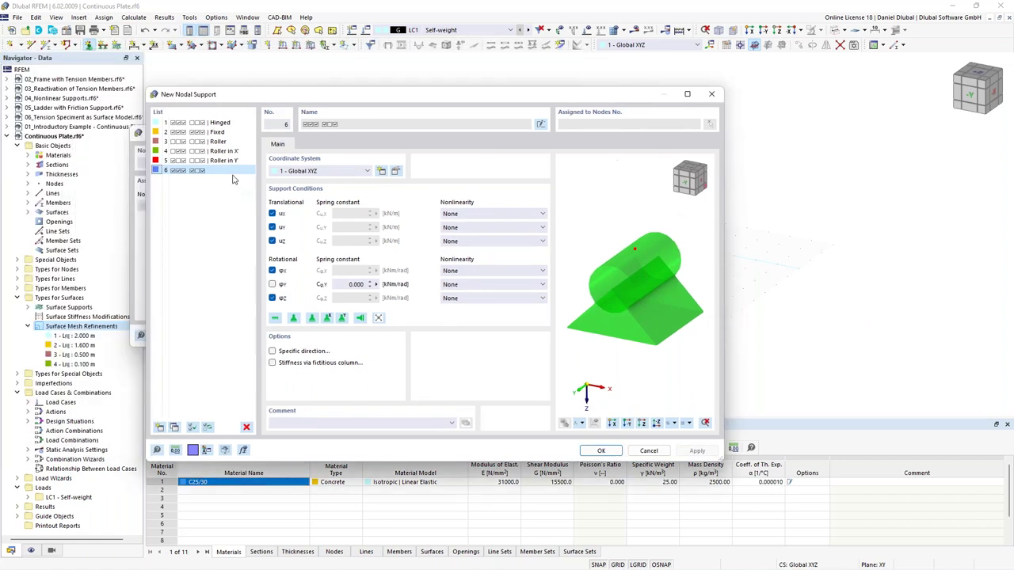
pyautogui.click(606, 451)
# Assign the new nodal support to the beam's start node, the one closest to the finest plate
pyautogui.moveTo(273, 140); pyautogui.dragTo(286, 204)
pyautogui.click(279, 227)
pyautogui.click(492, 229)
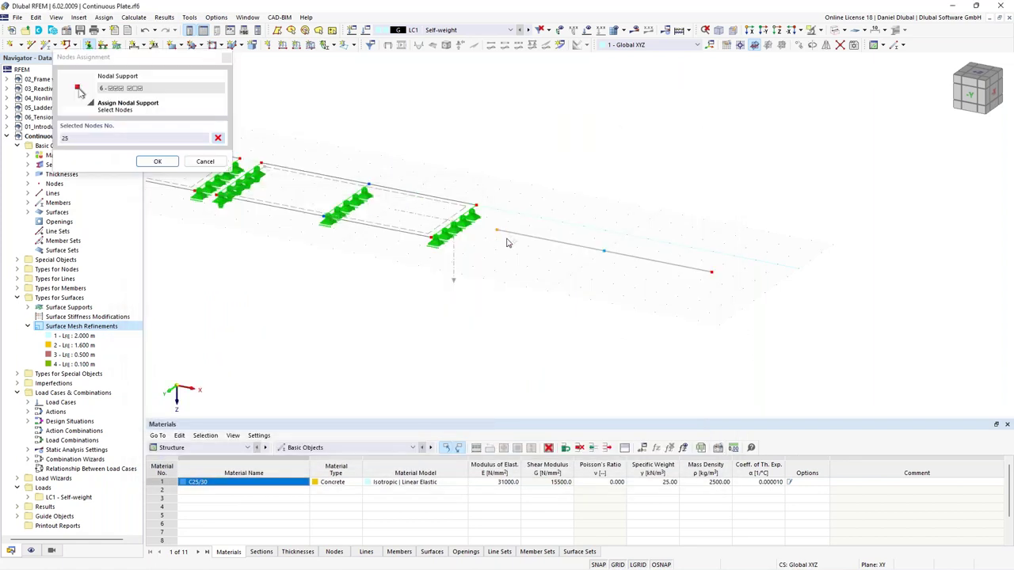
pyautogui.click(157, 161)
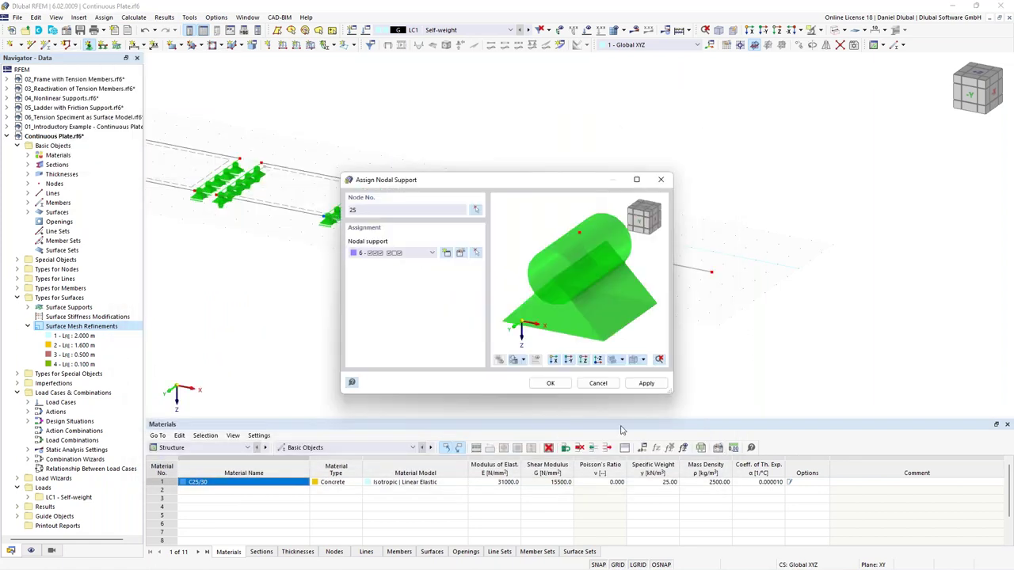
pyautogui.click(646, 384)
# Assign the Roller in X nodal support to the beam's middle and far end nodes
pyautogui.moveTo(473, 183); pyautogui.dragTo(350, 179)
pyautogui.click(298, 248)
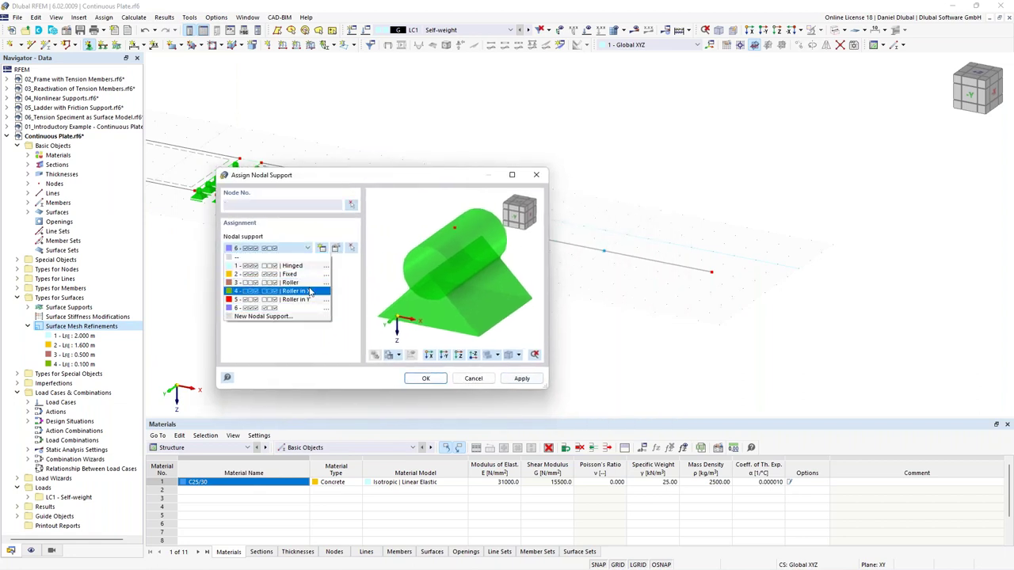
pyautogui.click(309, 292)
pyautogui.moveTo(435, 190); pyautogui.dragTo(358, 172)
pyautogui.click(273, 187)
pyautogui.moveTo(598, 227); pyautogui.dragTo(741, 313)
pyautogui.click(157, 162)
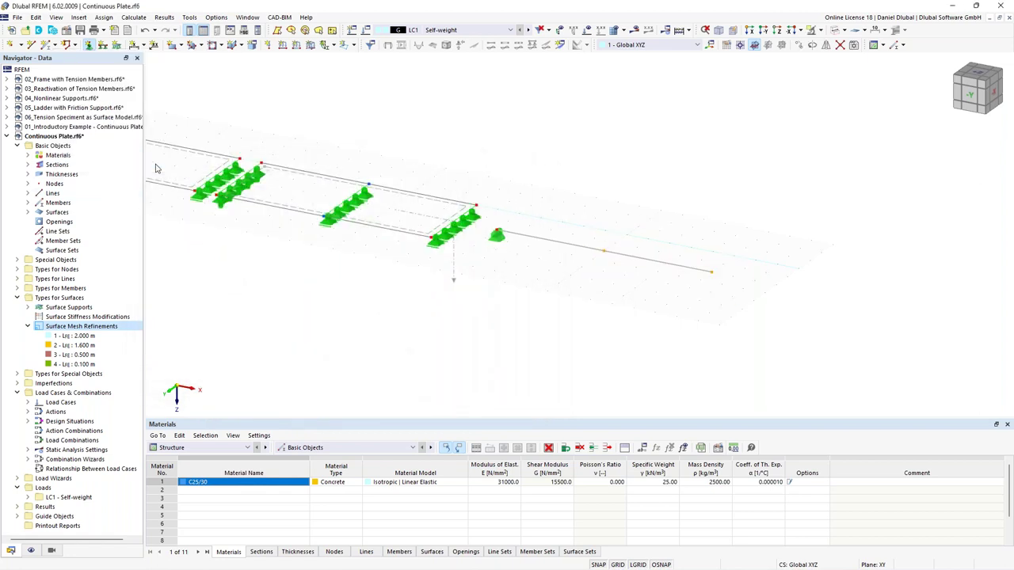
pyautogui.press('Return')
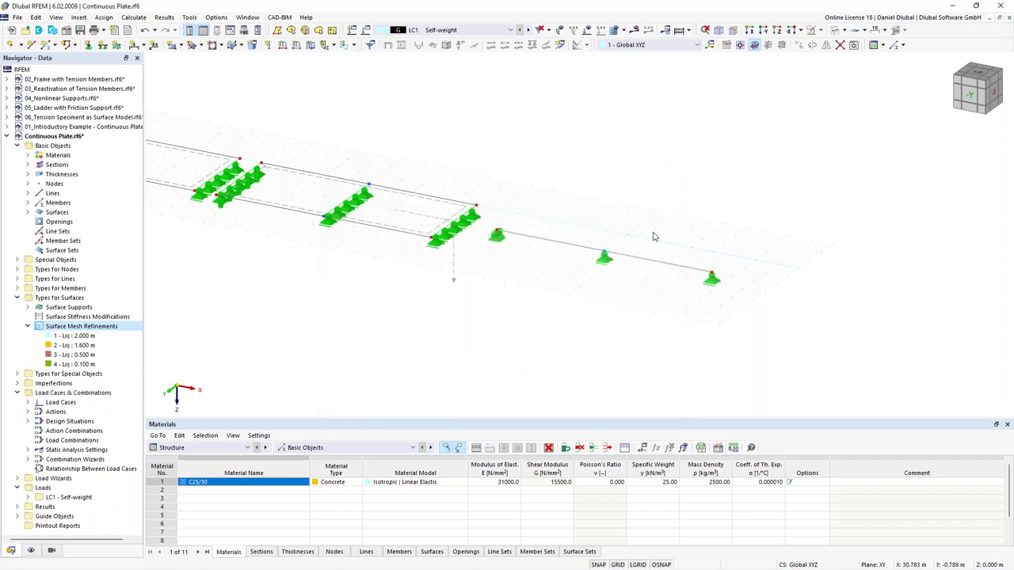
# Switch the model display to a solid transparent rendering of the plates and the beam
pyautogui.scroll(-3, 565, 182)
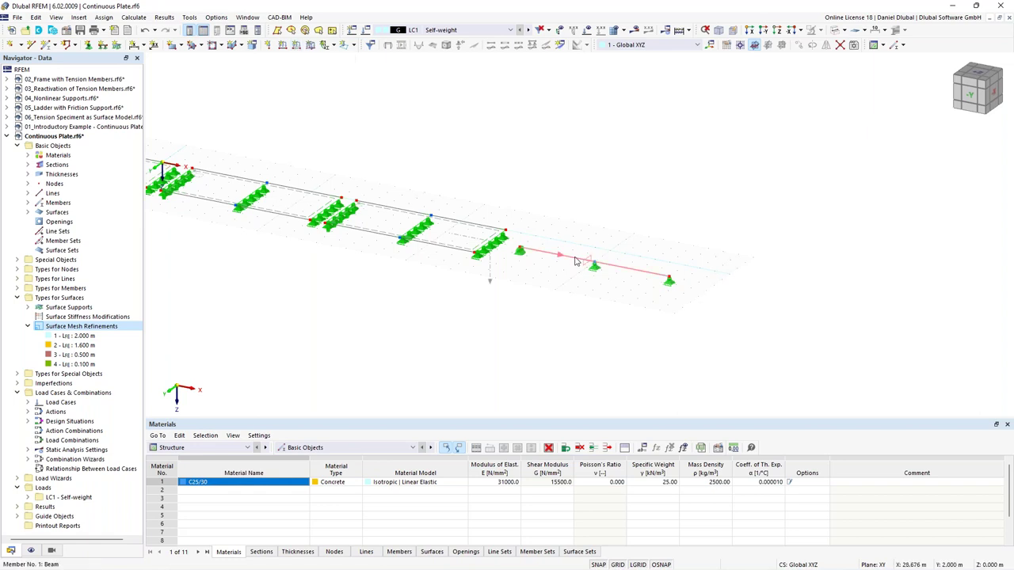
pyautogui.click(839, 32)
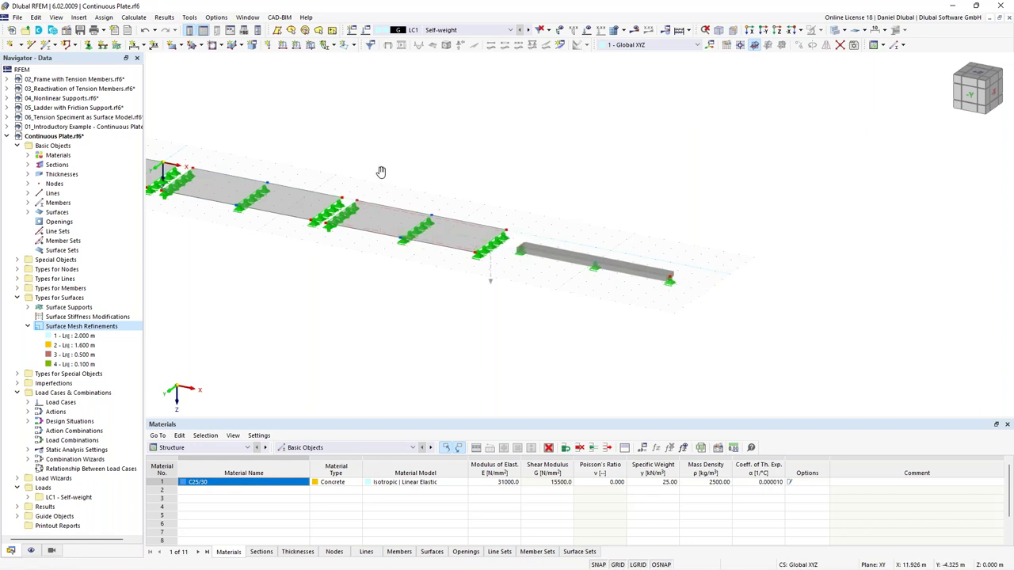
pyautogui.scroll(3, 406, 197)
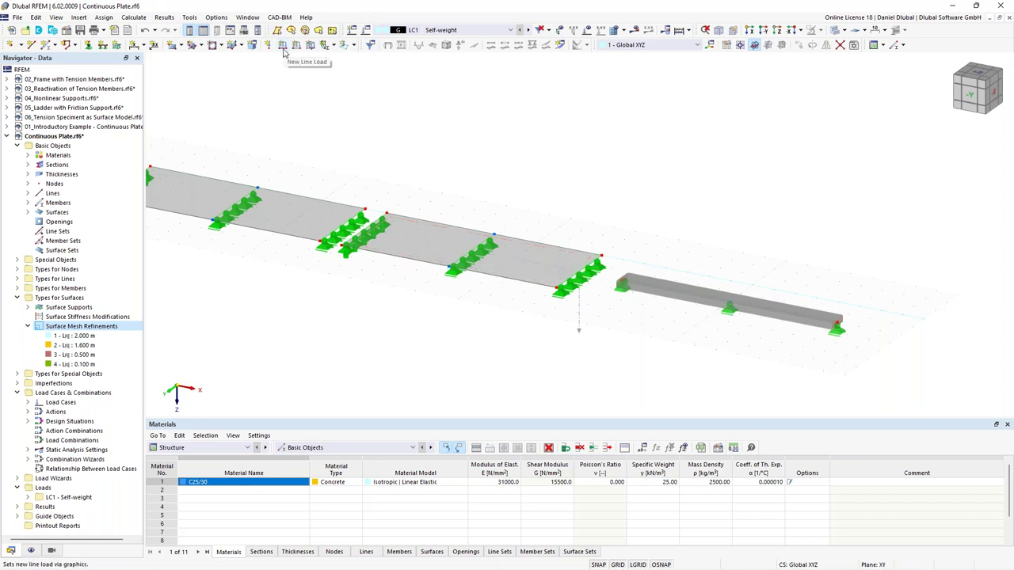
# Apply a uniform member load of 10 kN/m in the global Z direction to the beam in LC1 - Self-weight
pyautogui.moveTo(613, 211); pyautogui.dragTo(506, 182, button='middle')
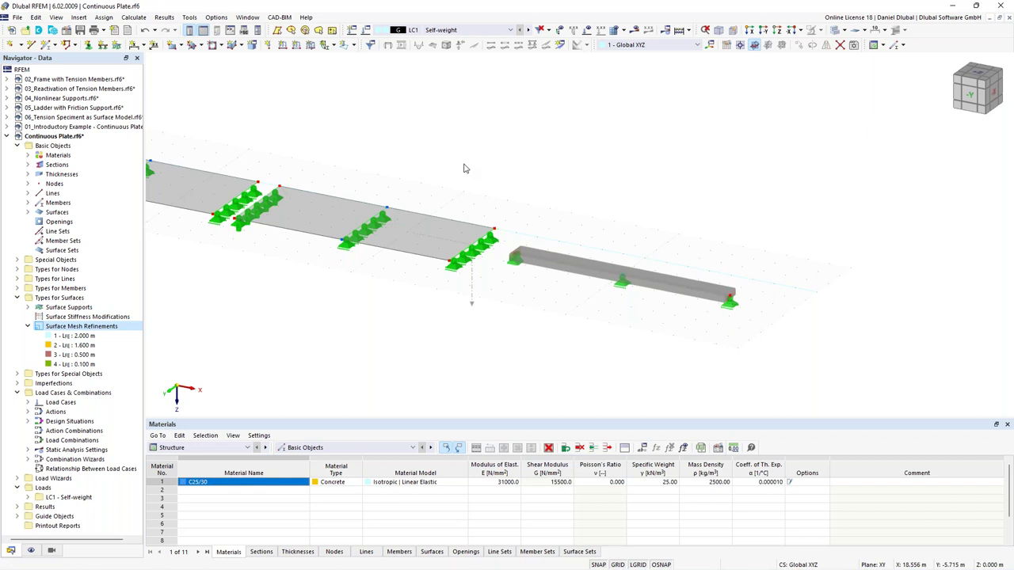
pyautogui.scroll(-1, 465, 168)
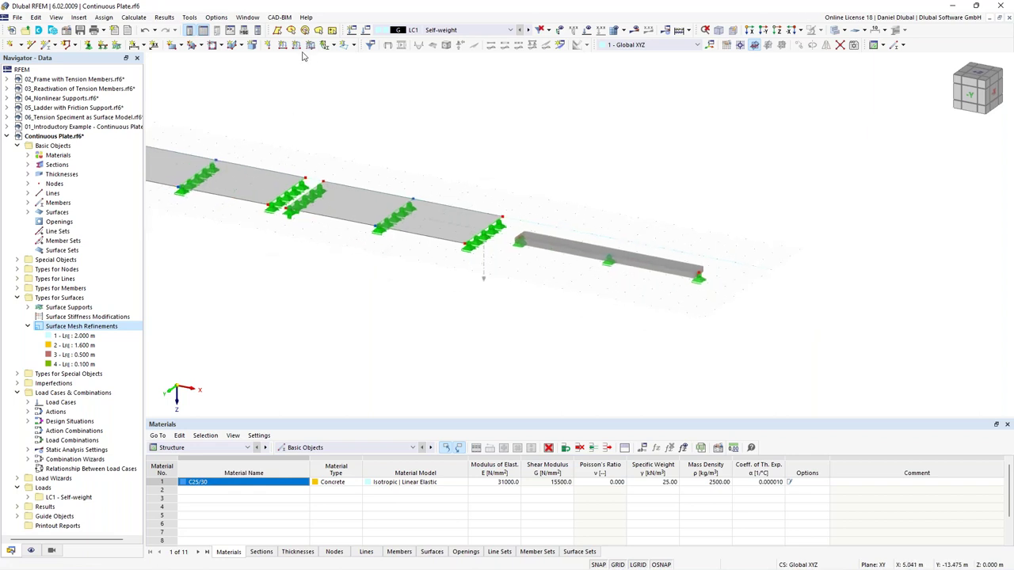
pyautogui.click(595, 331)
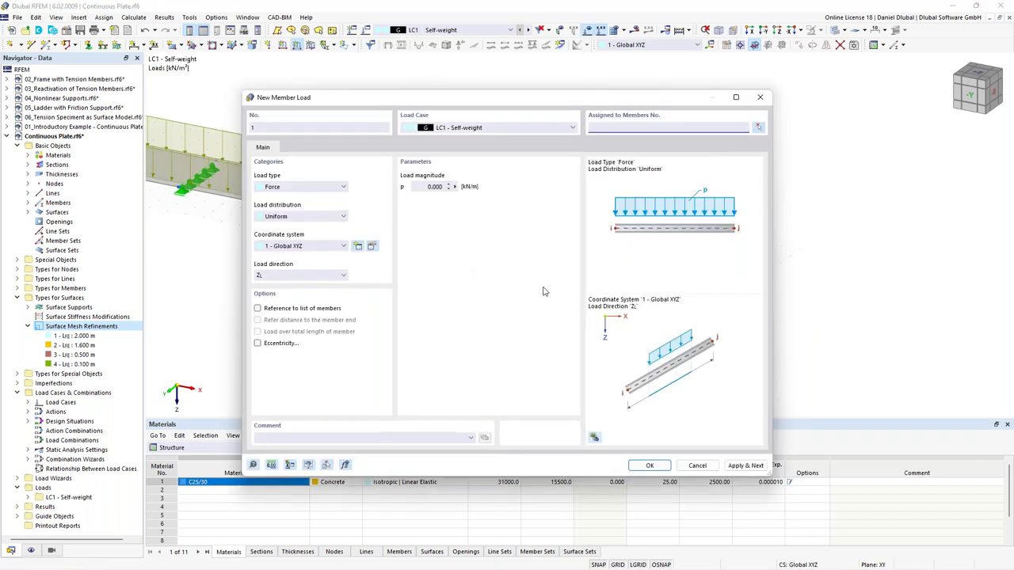
pyautogui.click(440, 188)
pyautogui.write('10')
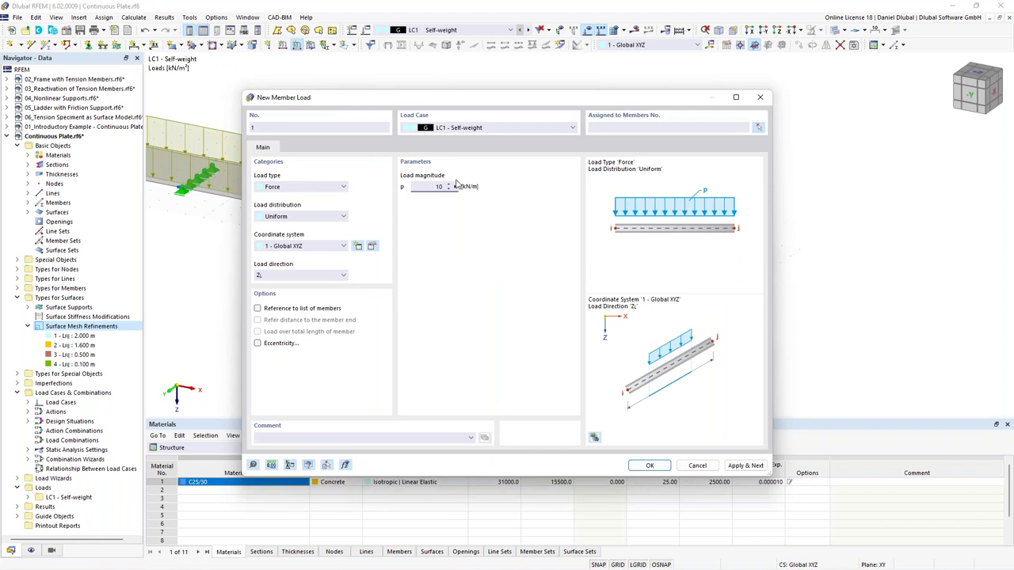
pyautogui.click(657, 466)
pyautogui.click(598, 250)
pyautogui.click(166, 157)
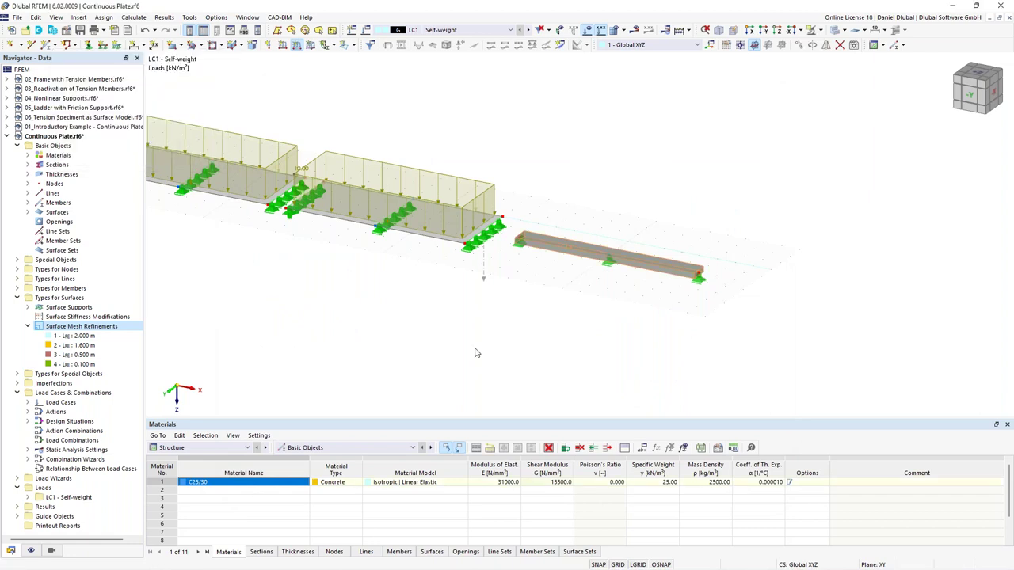
# Calculate and display the results of load case LC1 - Self-weight for the plates and the beam
pyautogui.scroll(-2, 335, 286)
pyautogui.moveTo(577, 285); pyautogui.dragTo(650, 312, button='middle')
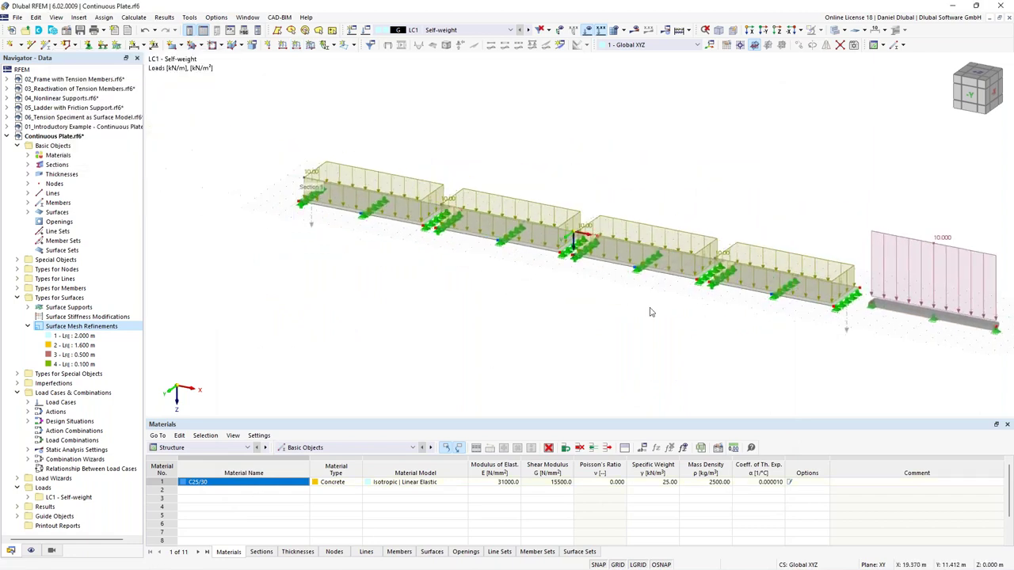
pyautogui.moveTo(588, 183); pyautogui.dragTo(464, 168, button='middle')
pyautogui.click(634, 29)
pyautogui.click(552, 335)
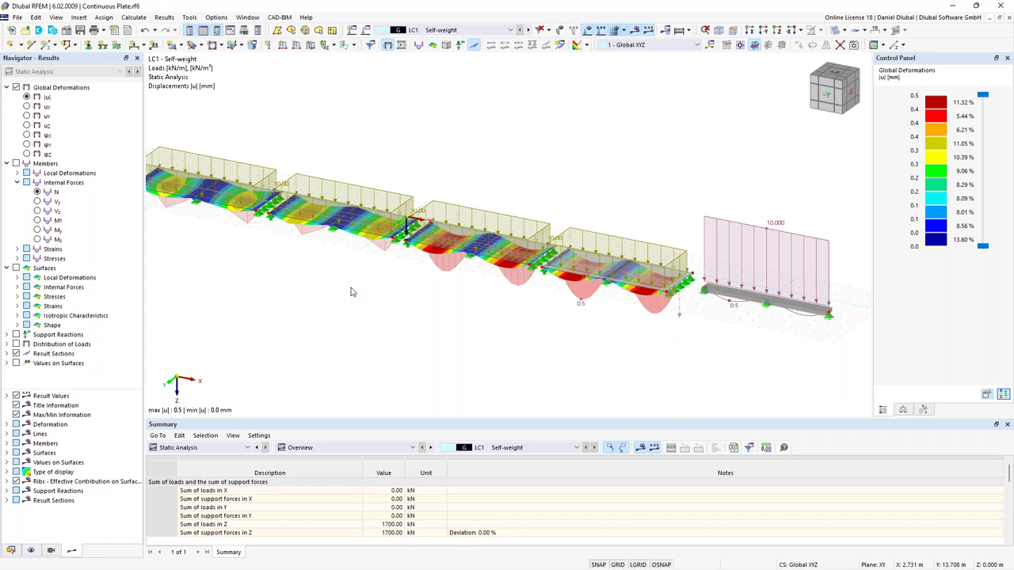
# Hide the result sections so only the global deformations |u| are drawn on the plates and beam
pyautogui.moveTo(376, 178); pyautogui.dragTo(495, 156, button='middle')
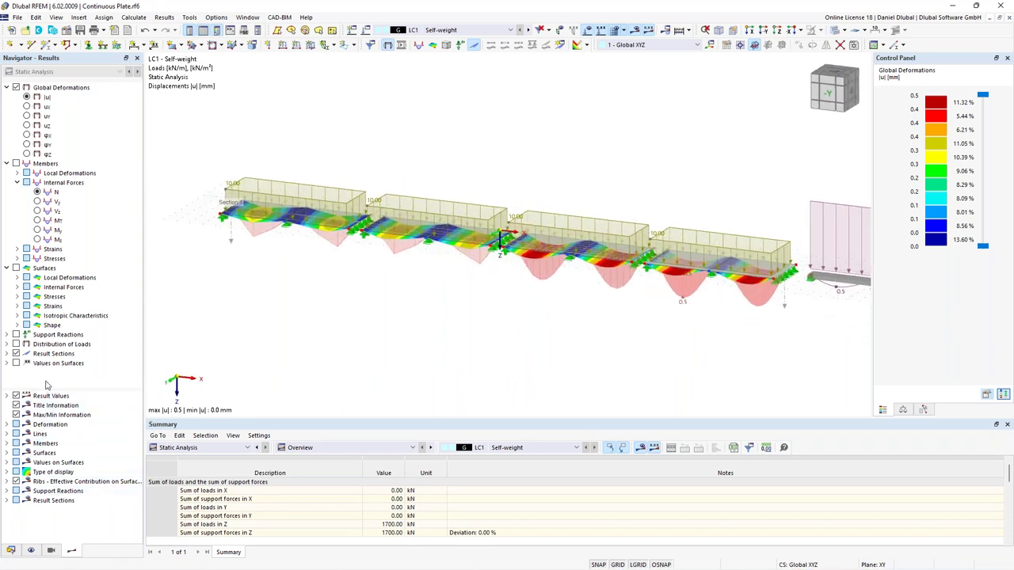
pyautogui.click(16, 354)
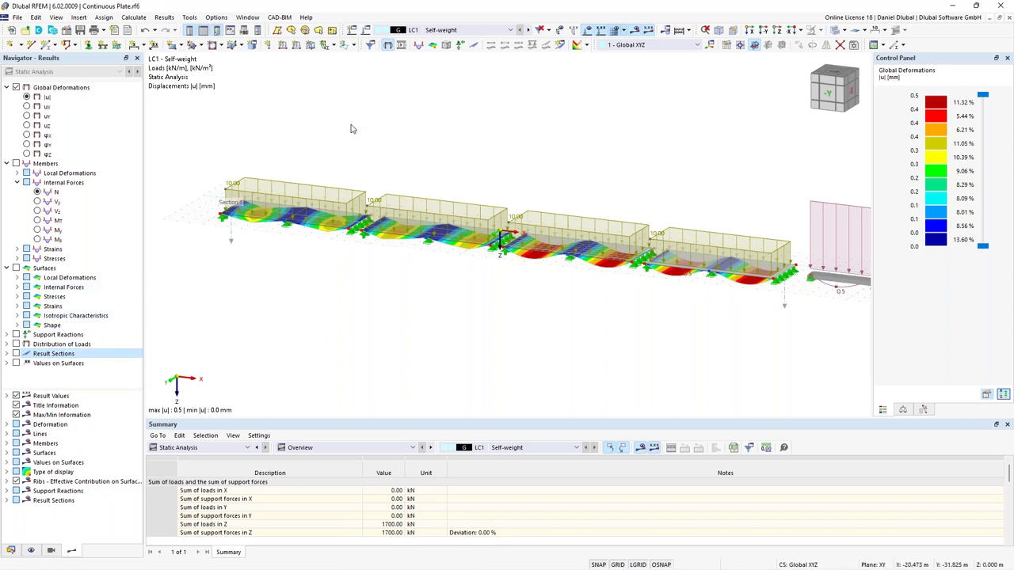
pyautogui.moveTo(341, 129); pyautogui.dragTo(384, 135, button='middle')
pyautogui.scroll(5, 311, 157)
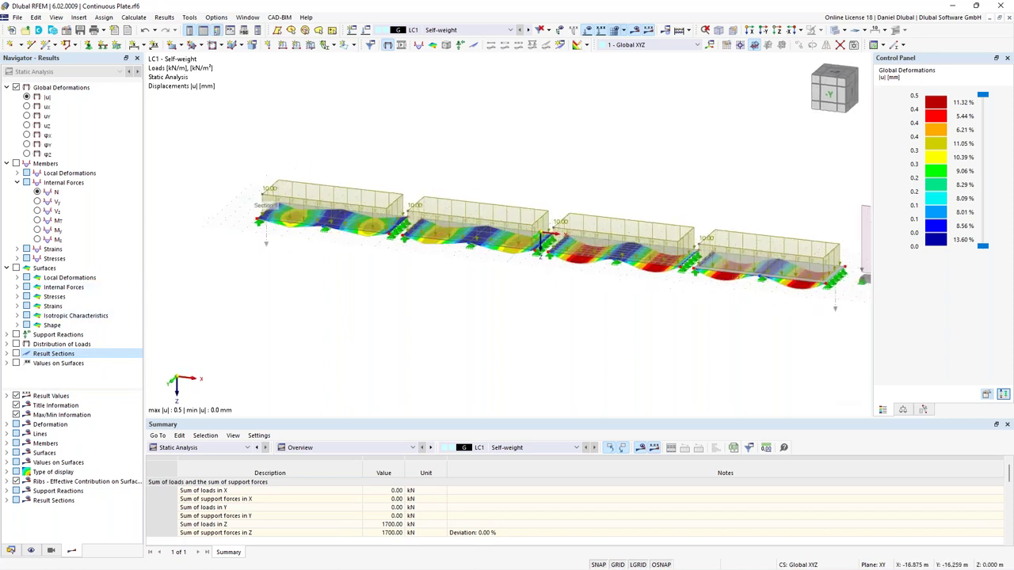
# Compare the global deformations |u| of the four plates with each other and with the beam
pyautogui.scroll(-5, 431, 139)
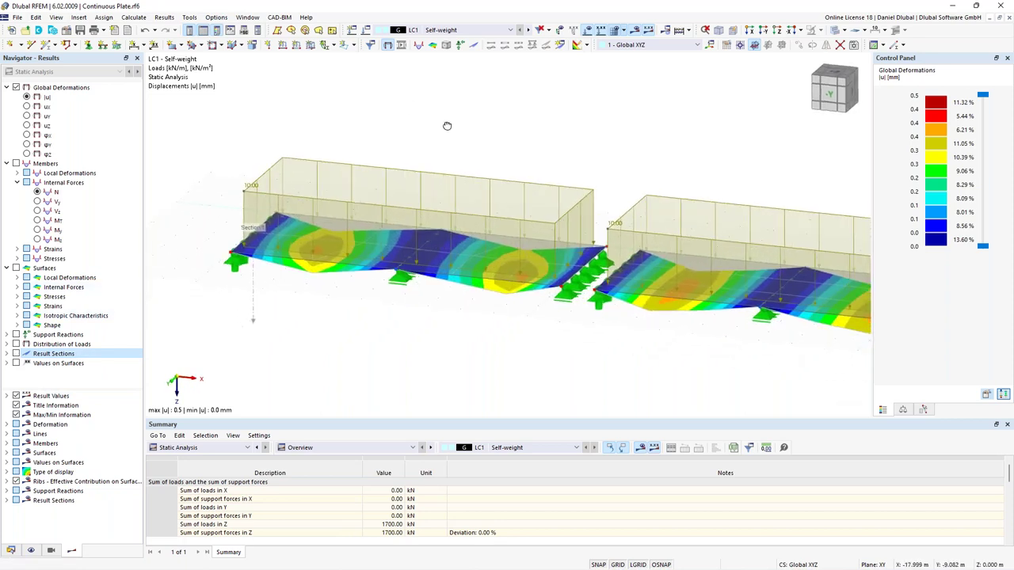
pyautogui.moveTo(603, 161); pyautogui.dragTo(399, 140, button='middle')
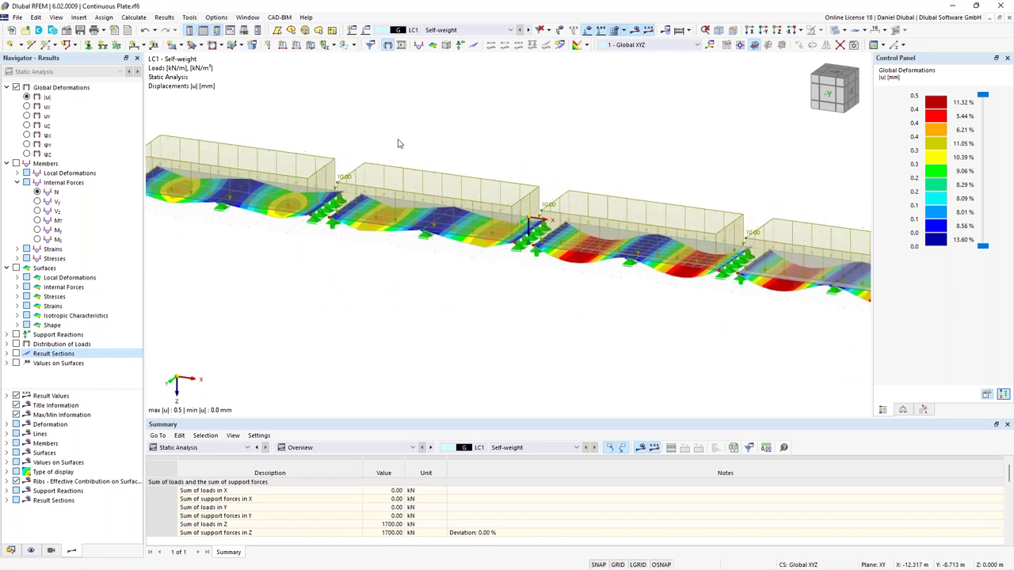
pyautogui.moveTo(582, 158); pyautogui.dragTo(411, 145, button='middle')
pyautogui.moveTo(653, 177); pyautogui.dragTo(495, 171, button='middle')
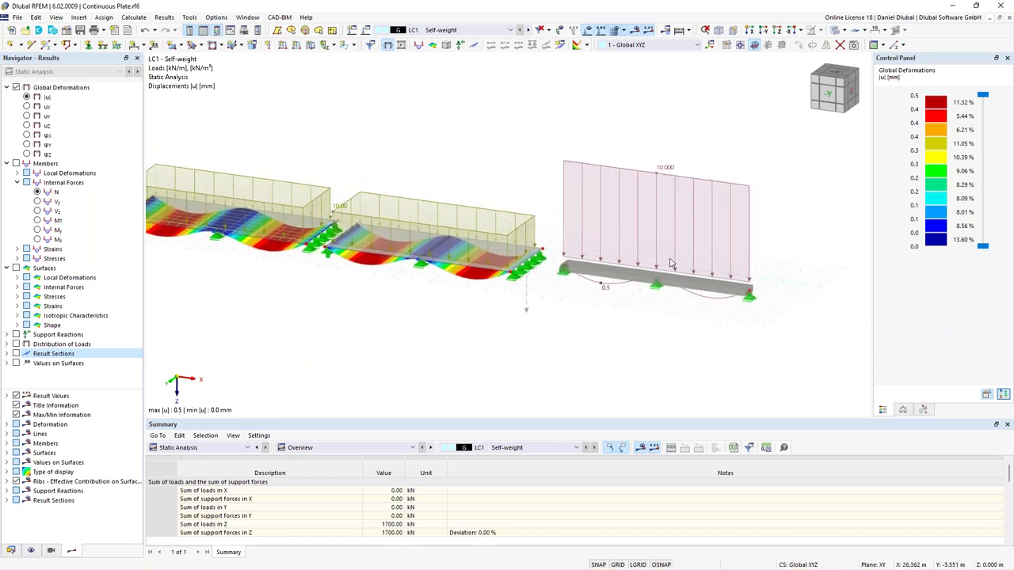
pyautogui.scroll(-2, 441, 168)
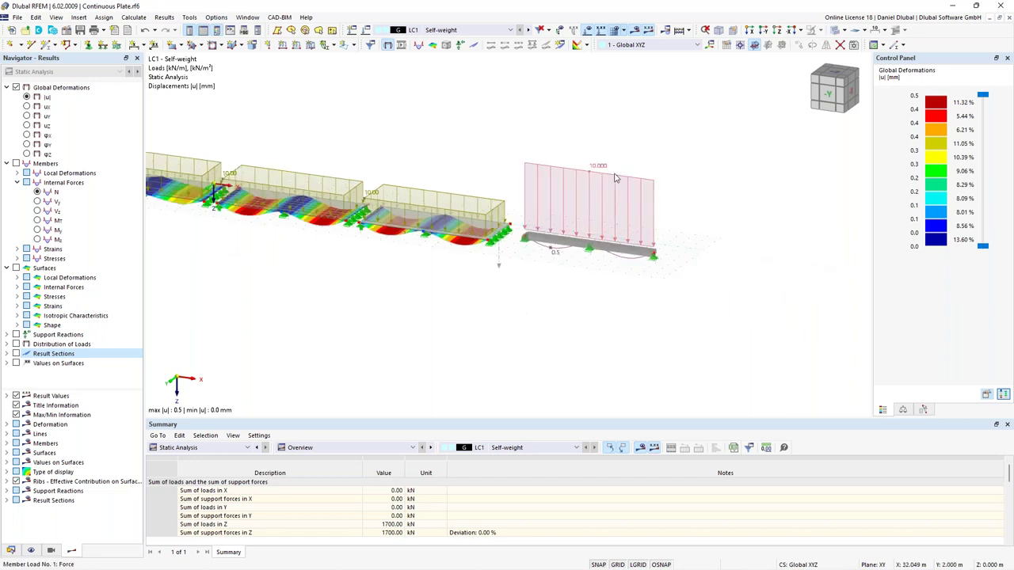
pyautogui.rightClick(616, 178)
pyautogui.moveTo(726, 253); pyautogui.dragTo(686, 253)
pyautogui.press('Escape')
pyautogui.moveTo(380, 267); pyautogui.dragTo(707, 332, button='middle')
pyautogui.scroll(2, 466, 144)
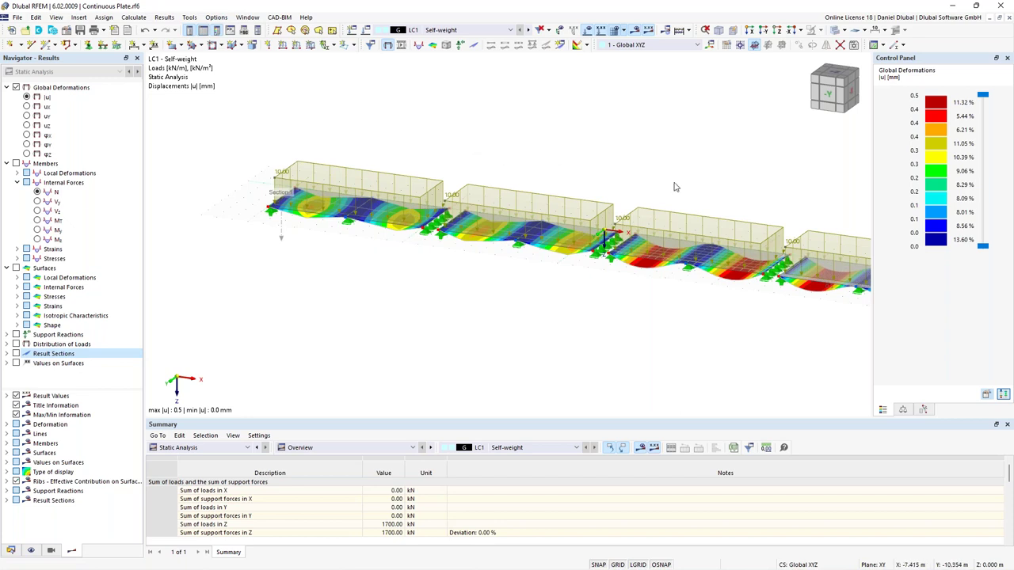
pyautogui.moveTo(700, 187); pyautogui.dragTo(570, 154, button='middle')
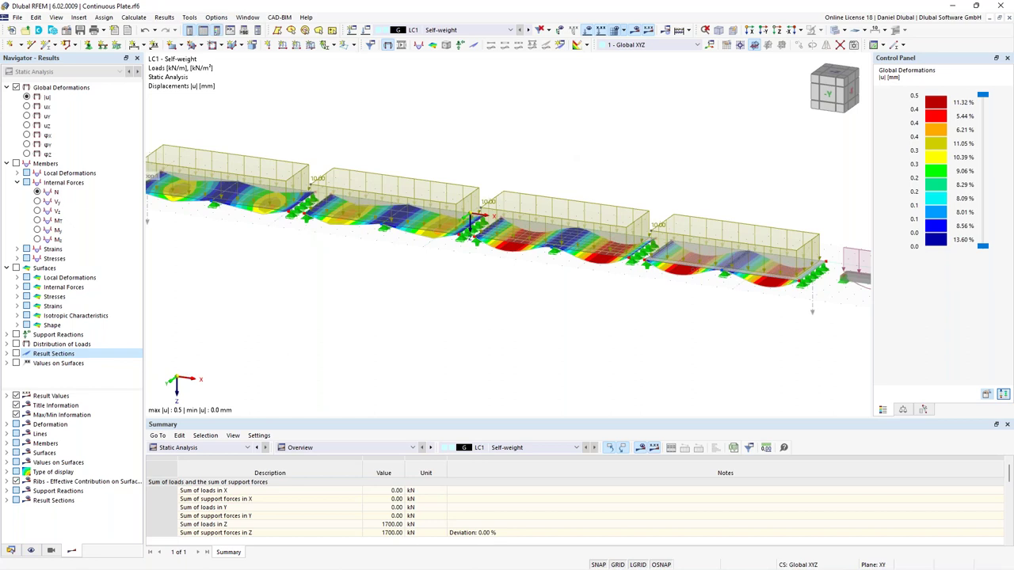
# Restrict the visibility to the plate nearest the beam and the beam itself, including their related objects
pyautogui.moveTo(546, 312); pyautogui.dragTo(411, 287, button='middle')
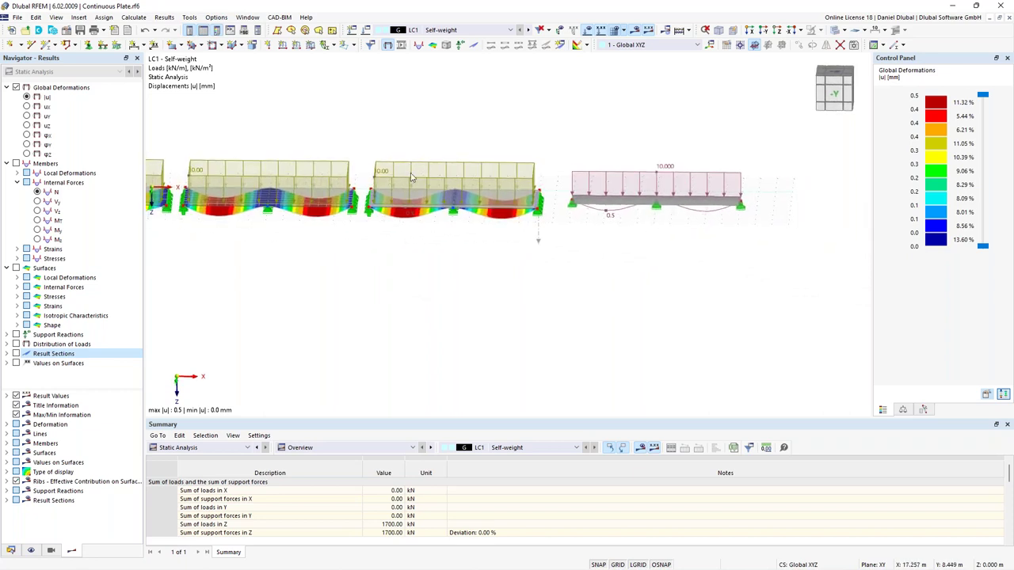
pyautogui.moveTo(364, 107); pyautogui.dragTo(773, 307)
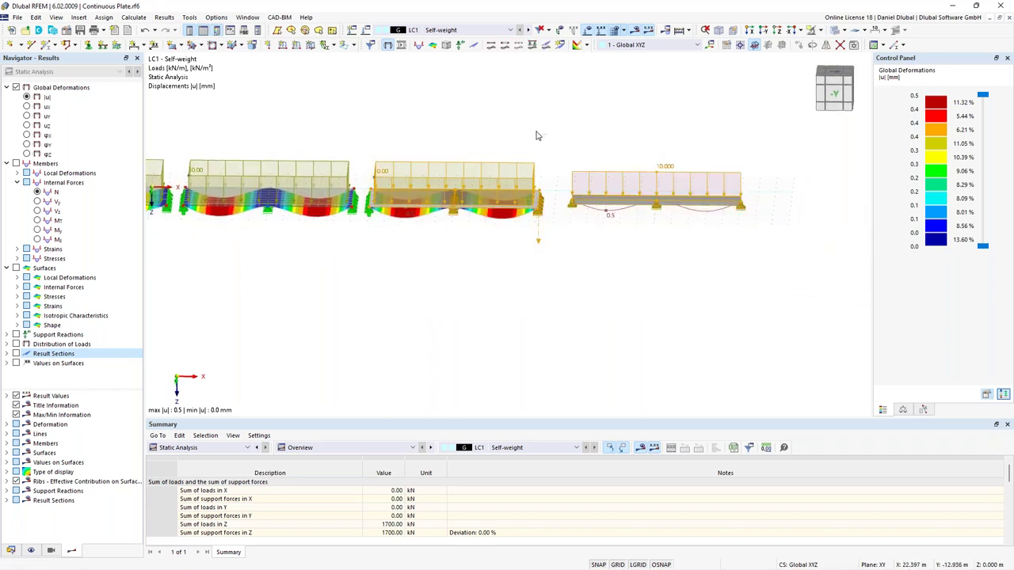
pyautogui.click(821, 31)
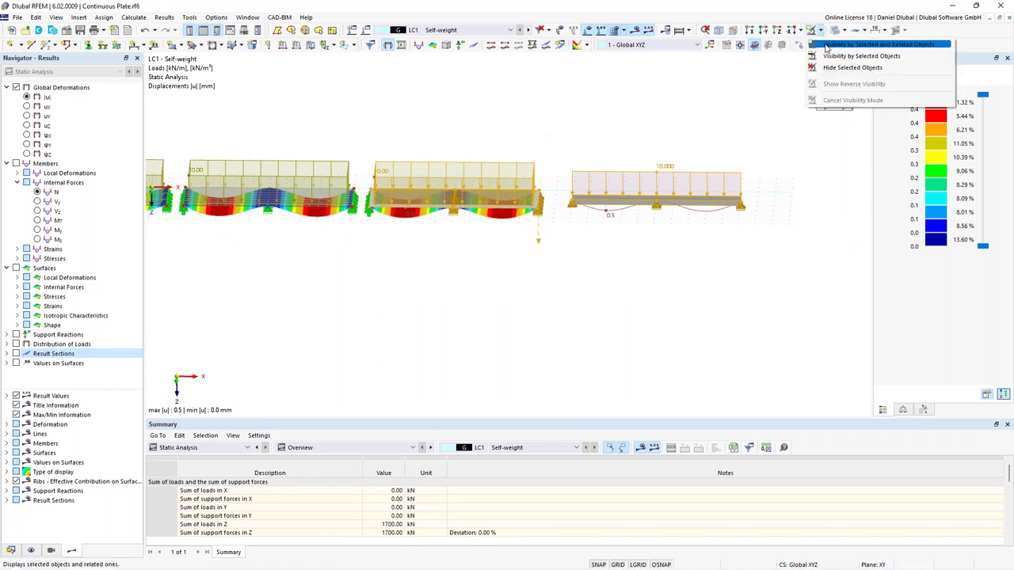
pyautogui.click(827, 45)
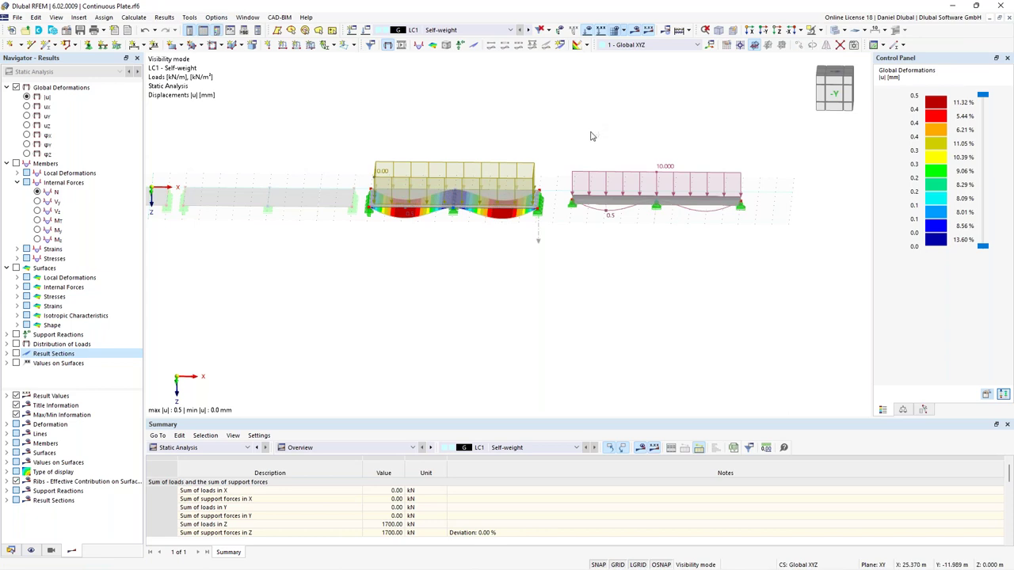
pyautogui.press('F7')
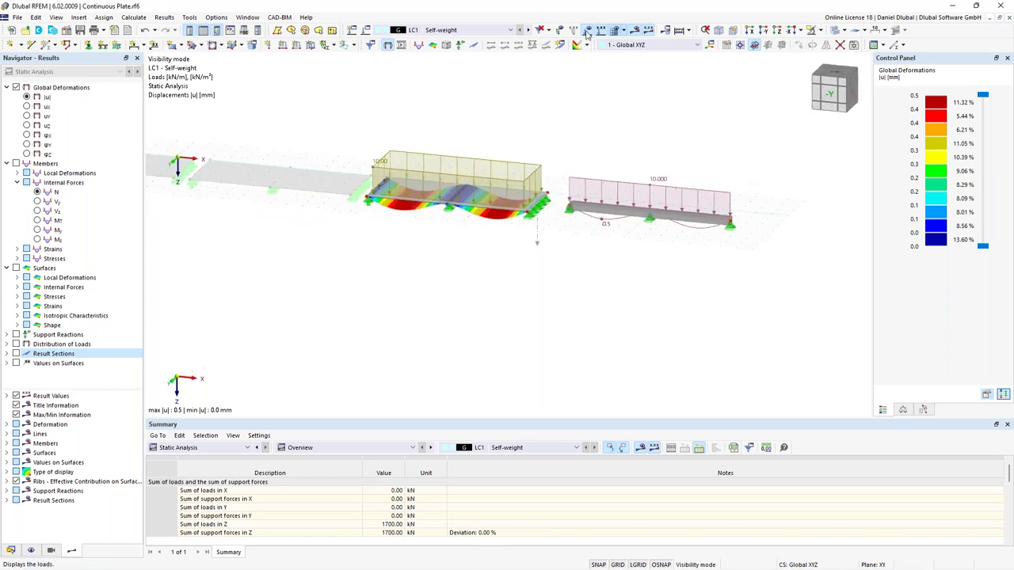
# Hide the loads on the isolated plate and beam
pyautogui.click(586, 32)
pyautogui.scroll(1, 557, 158)
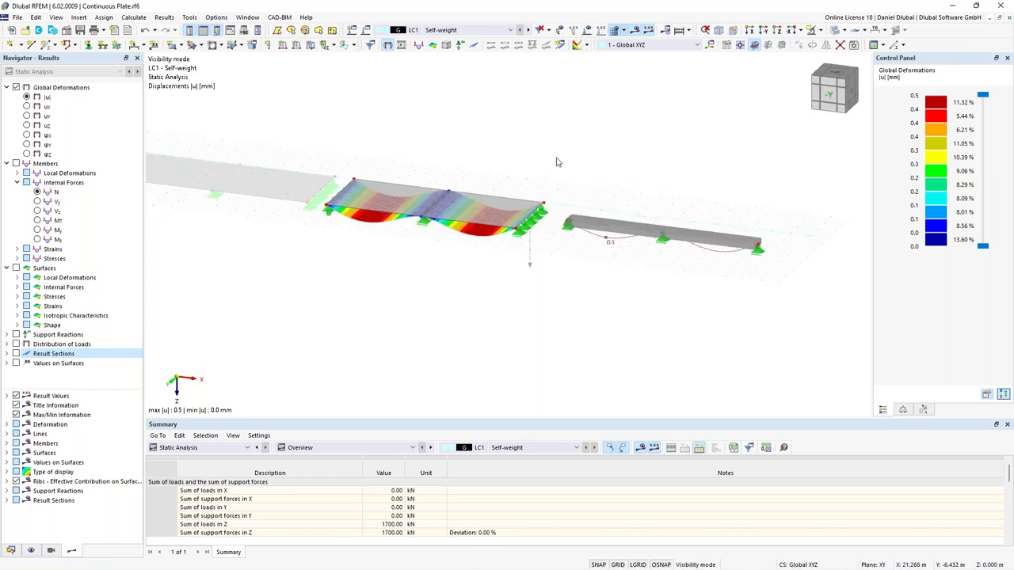
pyautogui.scroll(1, 557, 163)
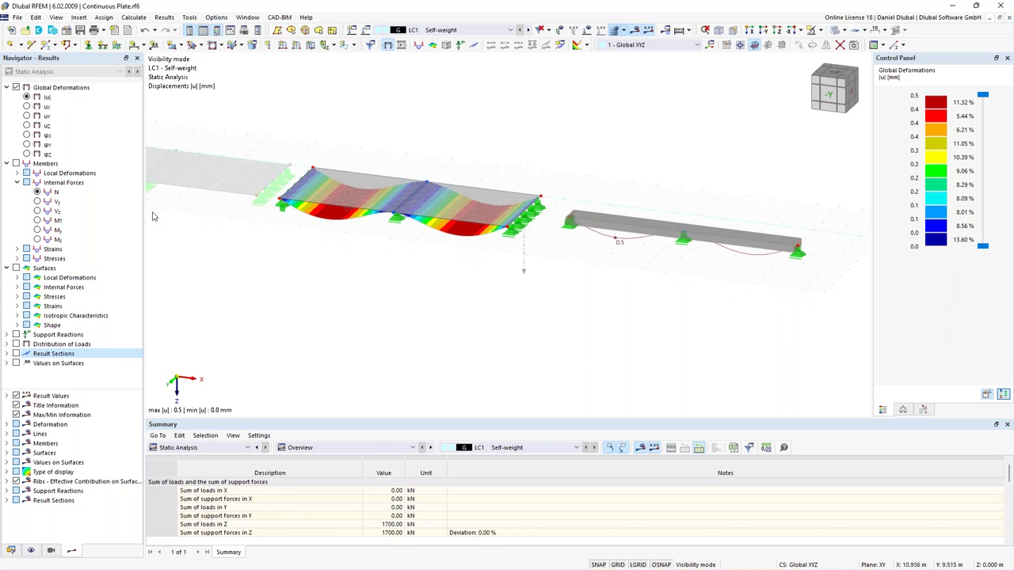
# Replace the global deformations with the member internal forces and display the bending moment My on the beam
pyautogui.click(15, 163)
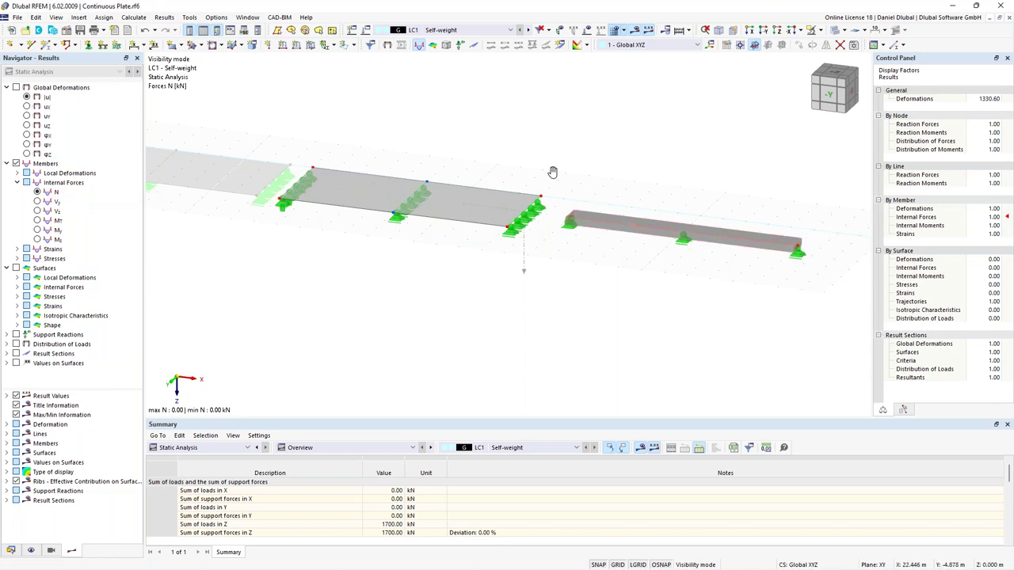
pyautogui.moveTo(550, 169); pyautogui.dragTo(526, 192, button='middle')
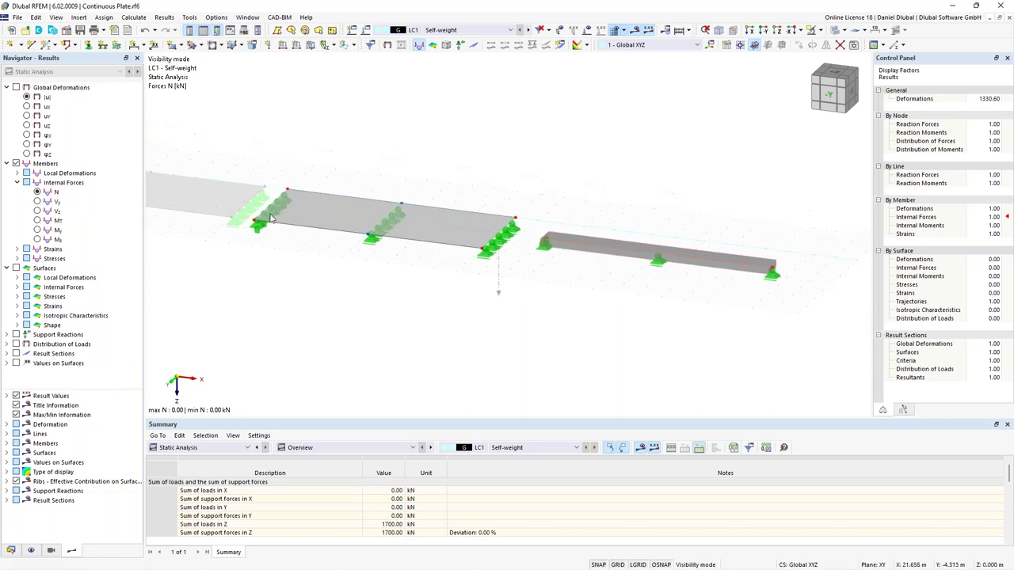
pyautogui.click(37, 231)
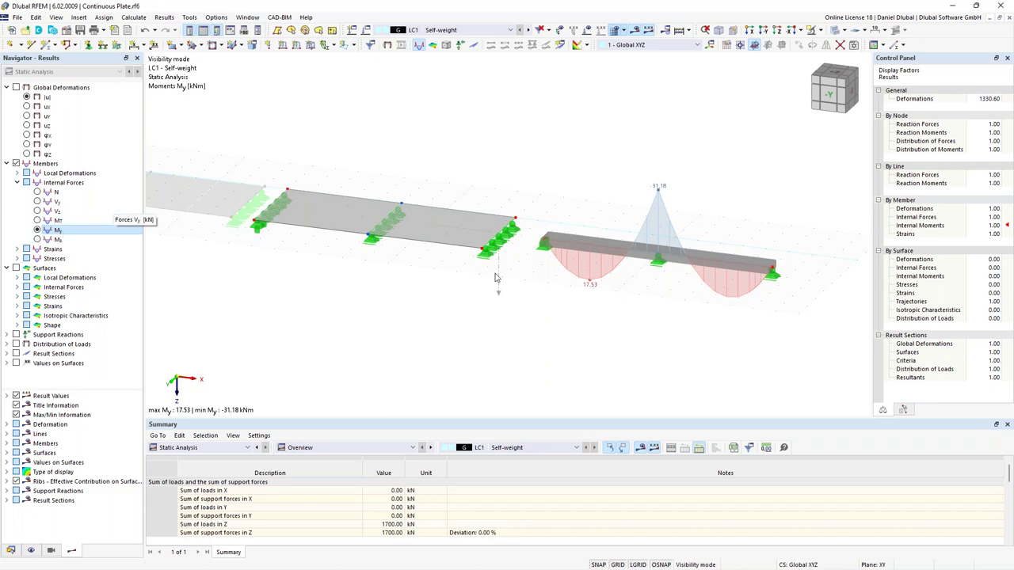
# Turn on the local axis system of the beam to check its orientation
pyautogui.rightClick(609, 250)
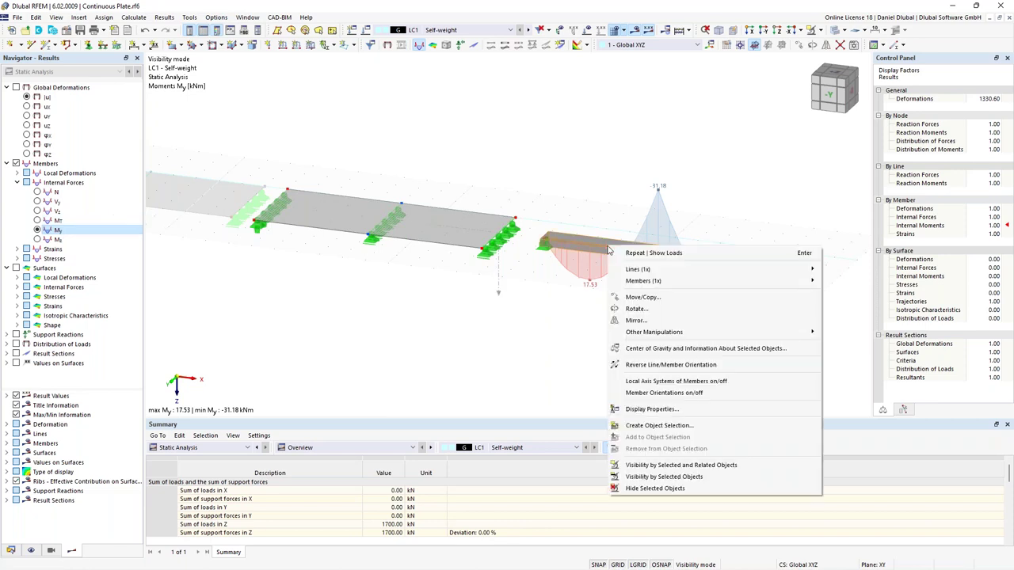
pyautogui.click(697, 393)
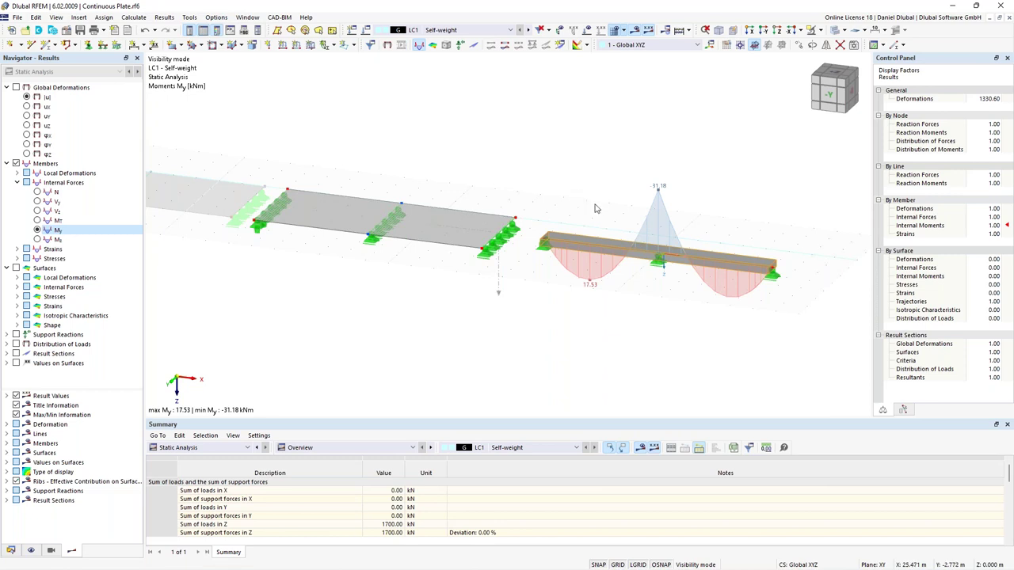
pyautogui.scroll(3, 612, 215)
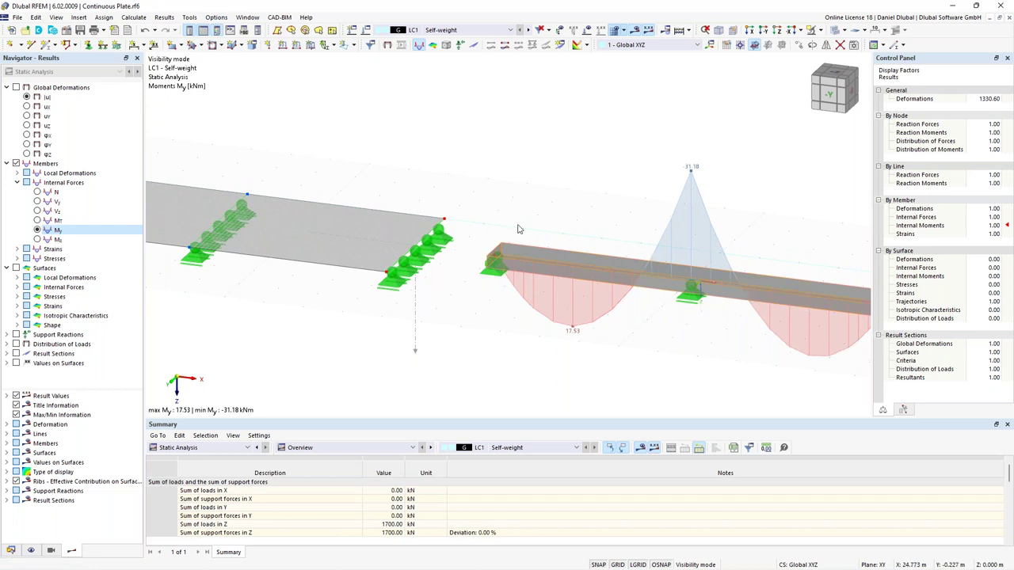
# Enable the surface results and display the basic internal force mx on the isolated plate
pyautogui.moveTo(521, 213); pyautogui.dragTo(587, 199, button='middle')
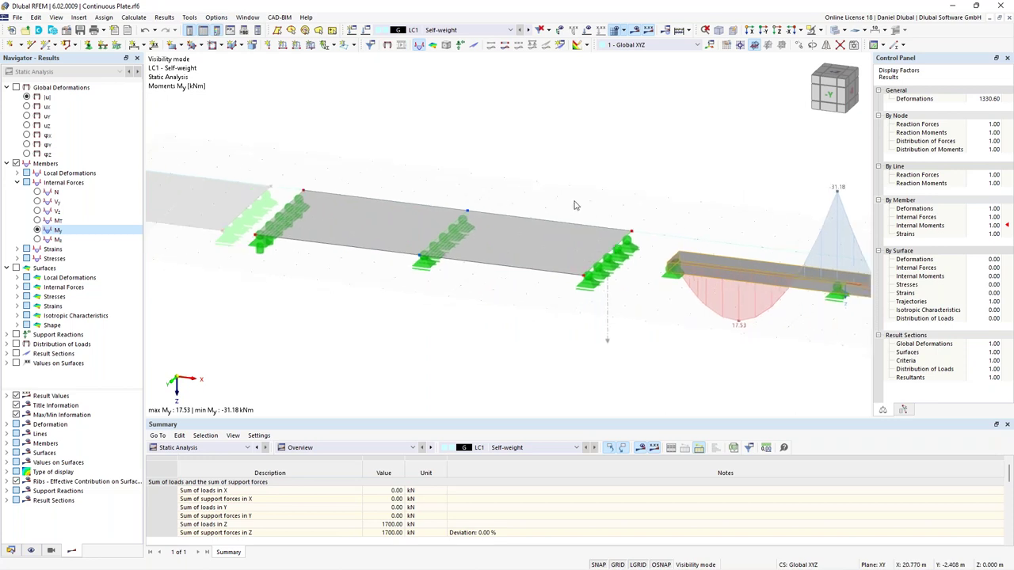
pyautogui.click(17, 268)
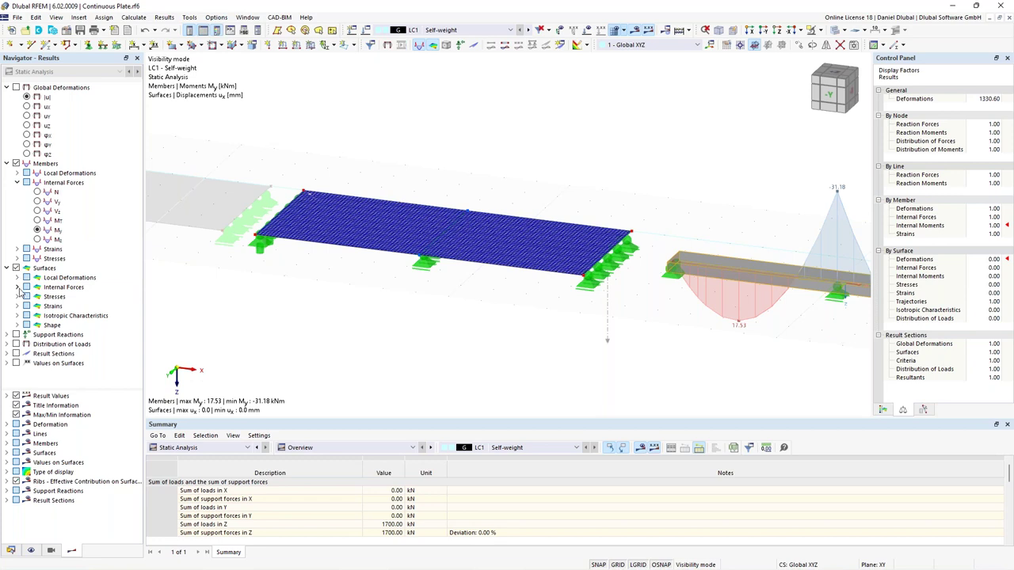
pyautogui.click(17, 288)
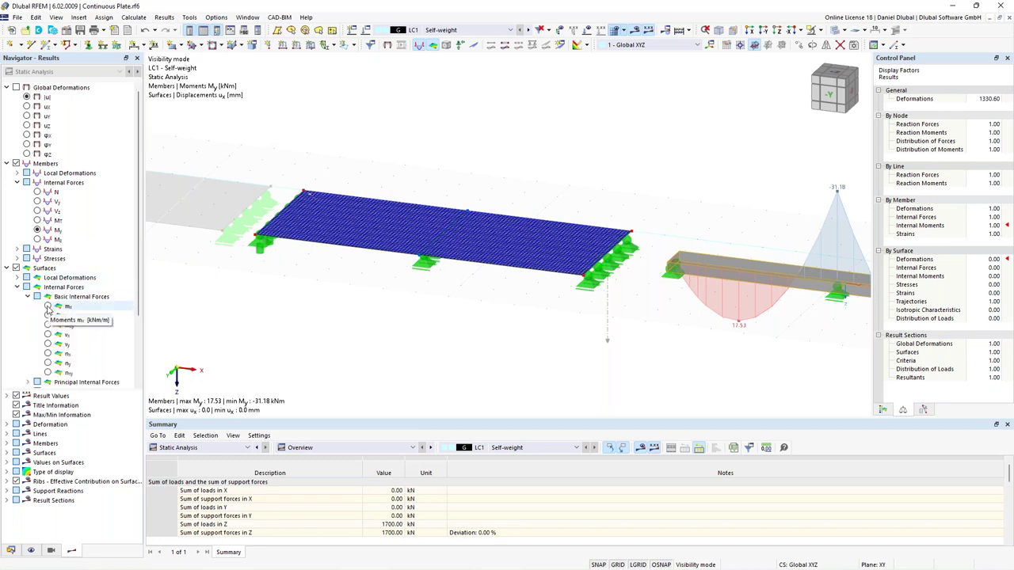
pyautogui.click(47, 307)
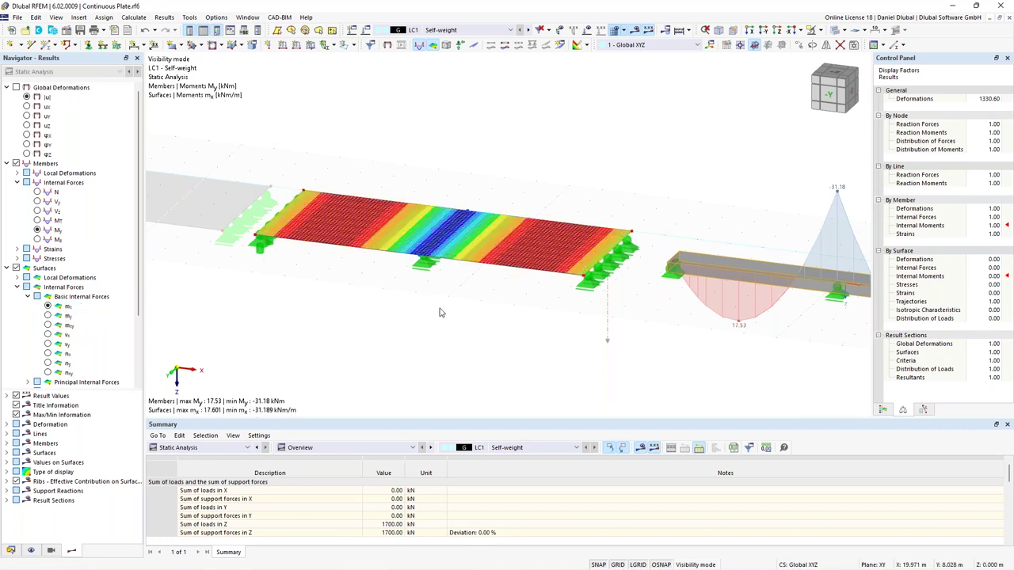
pyautogui.scroll(-5, 643, 343)
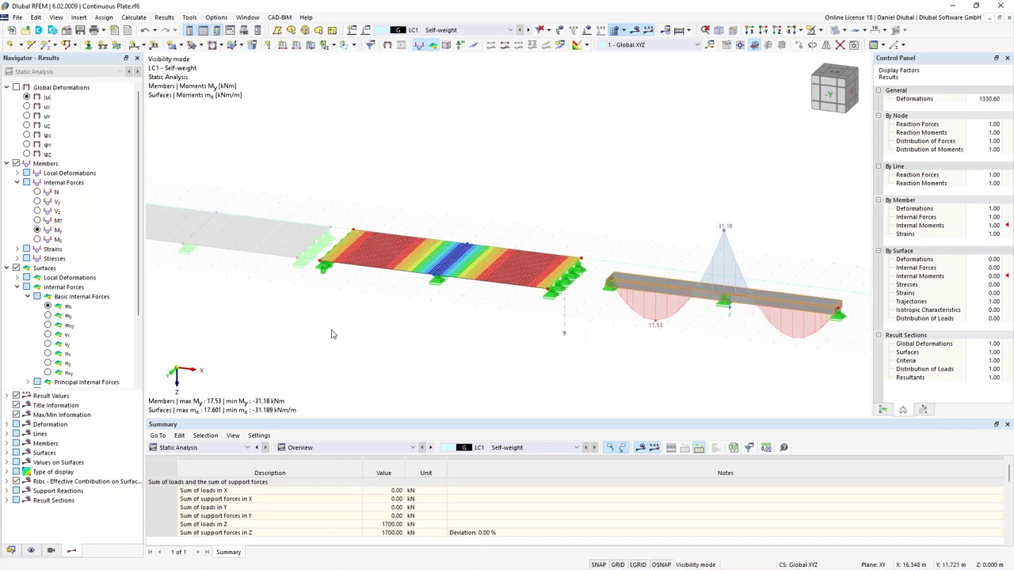
# Turn on the local axis system of the isolated plate and examine its orientation against the mx moments
pyautogui.rightClick(407, 255)
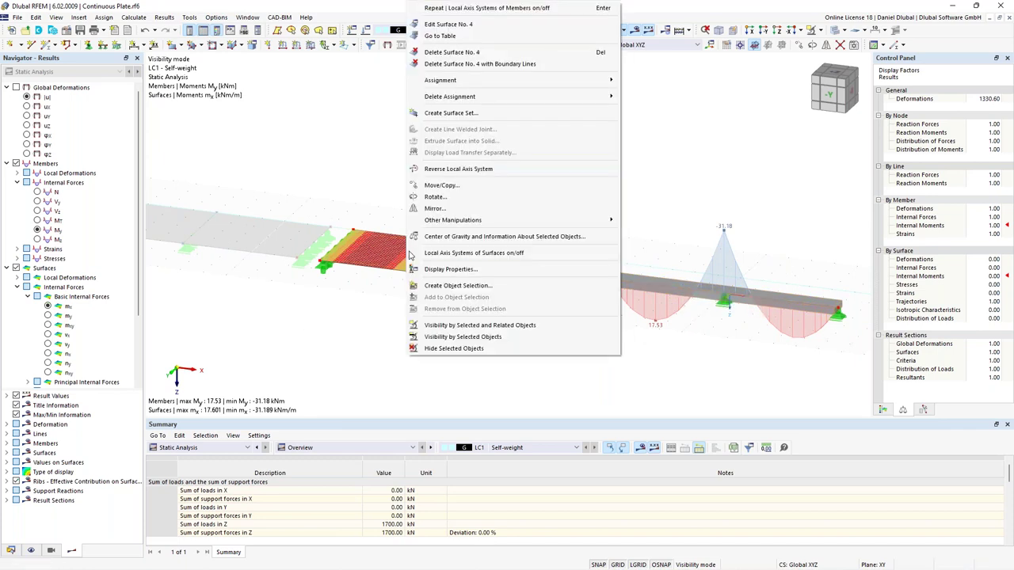
pyautogui.click(474, 252)
pyautogui.scroll(1, 443, 230)
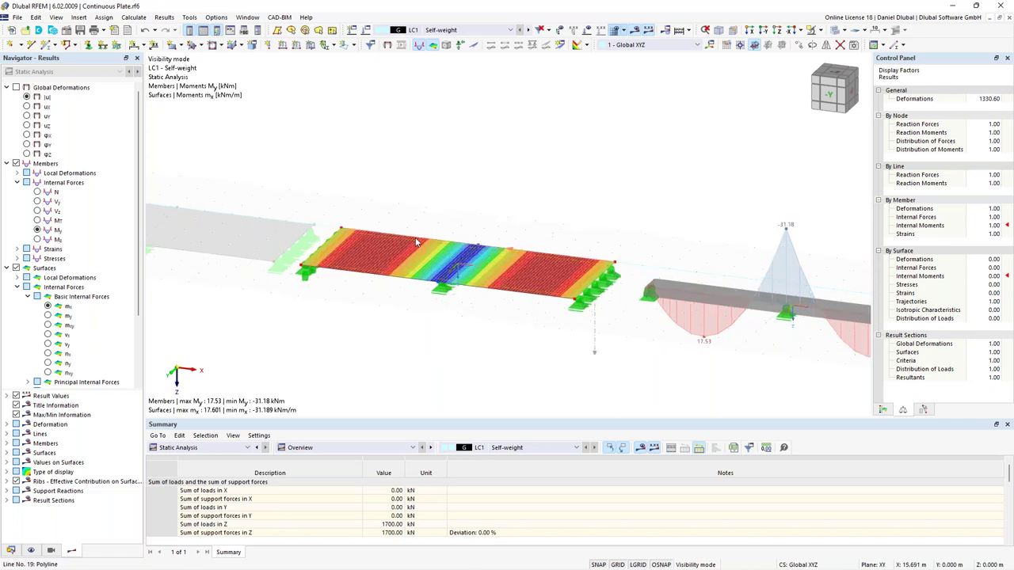
pyautogui.scroll(4, 479, 202)
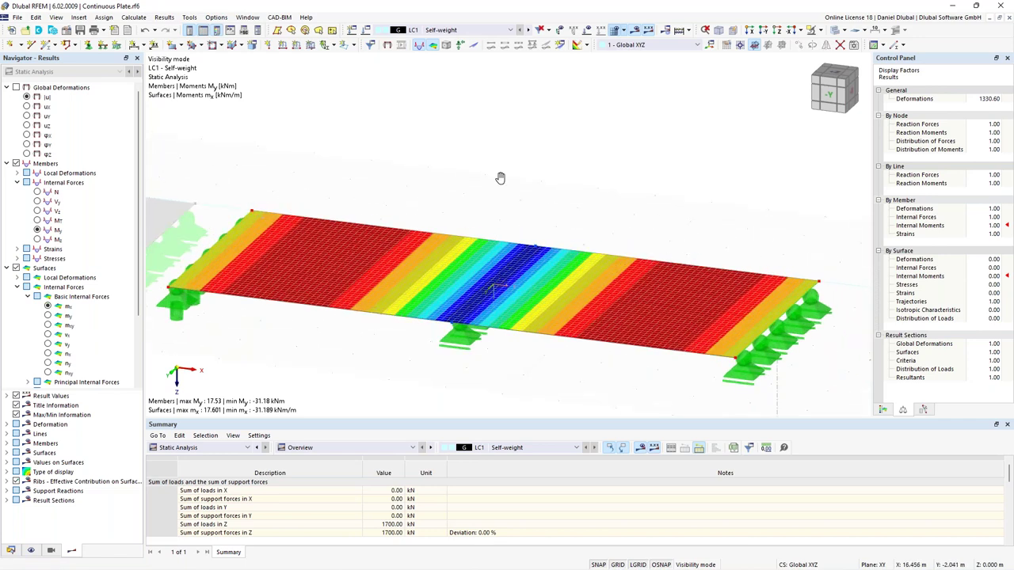
pyautogui.moveTo(524, 156); pyautogui.dragTo(529, 152, button='middle')
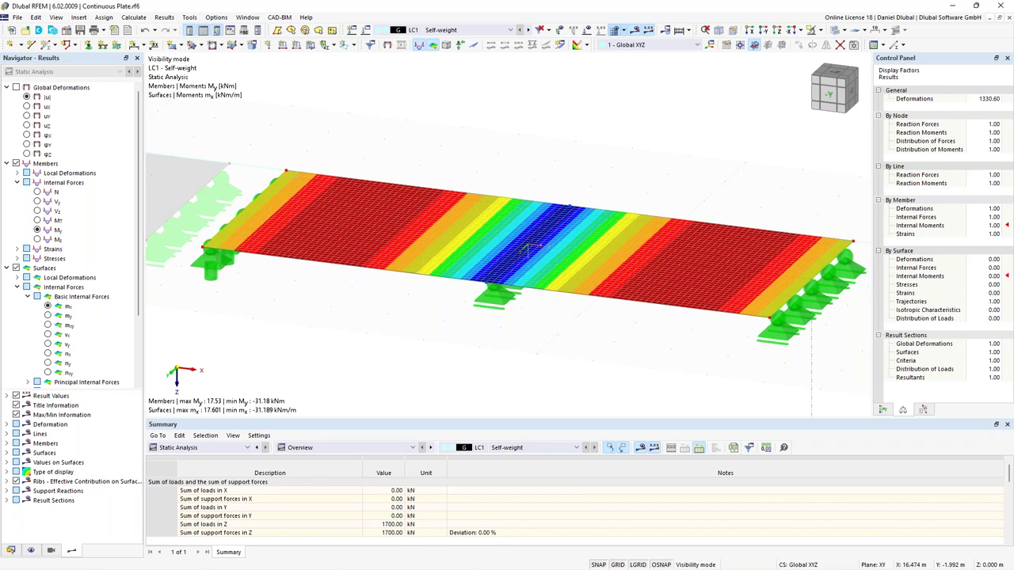
# Display the shear force Vz on the beam and the shear force vx on the plate for comparison
pyautogui.scroll(-2, 526, 161)
pyautogui.moveTo(586, 164); pyautogui.dragTo(510, 173, button='middle')
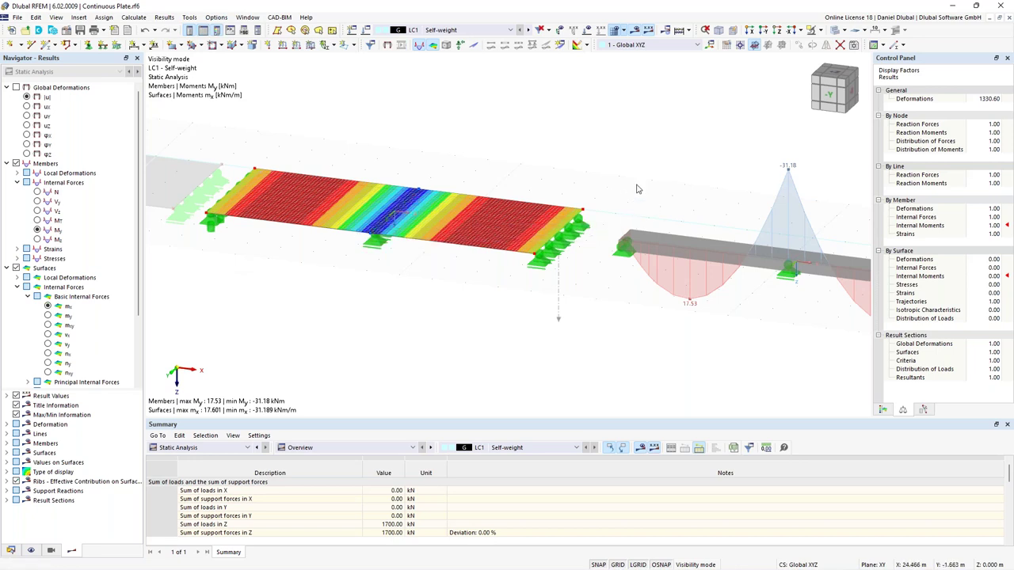
pyautogui.keyDown('ctrl'); pyautogui.moveTo(632, 183); pyautogui.dragTo(599, 187, button='middle'); pyautogui.keyUp('ctrl')
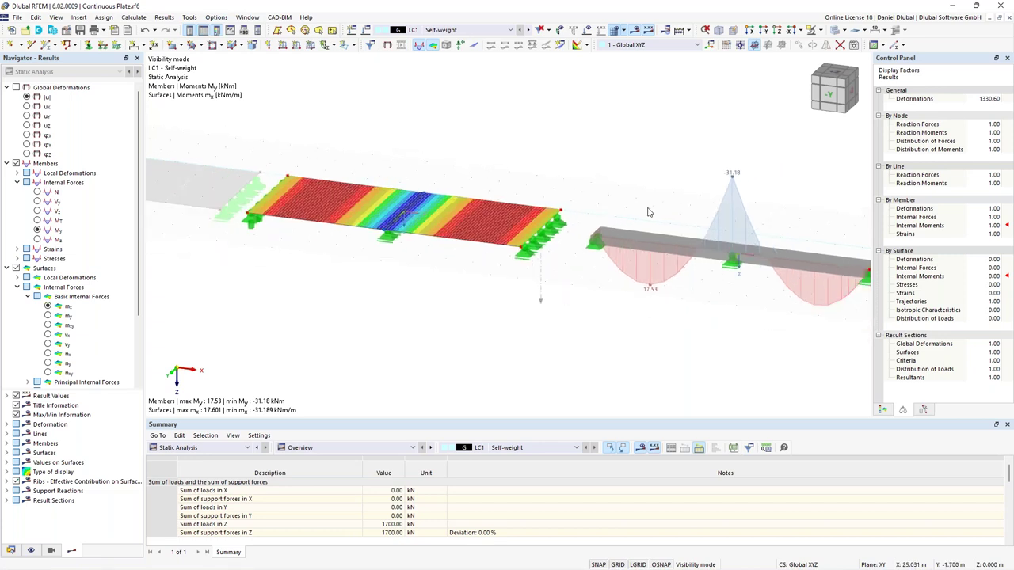
pyautogui.click(37, 210)
pyautogui.keyDown('ctrl'); pyautogui.moveTo(606, 213); pyautogui.dragTo(590, 193, button='middle'); pyautogui.keyUp('ctrl')
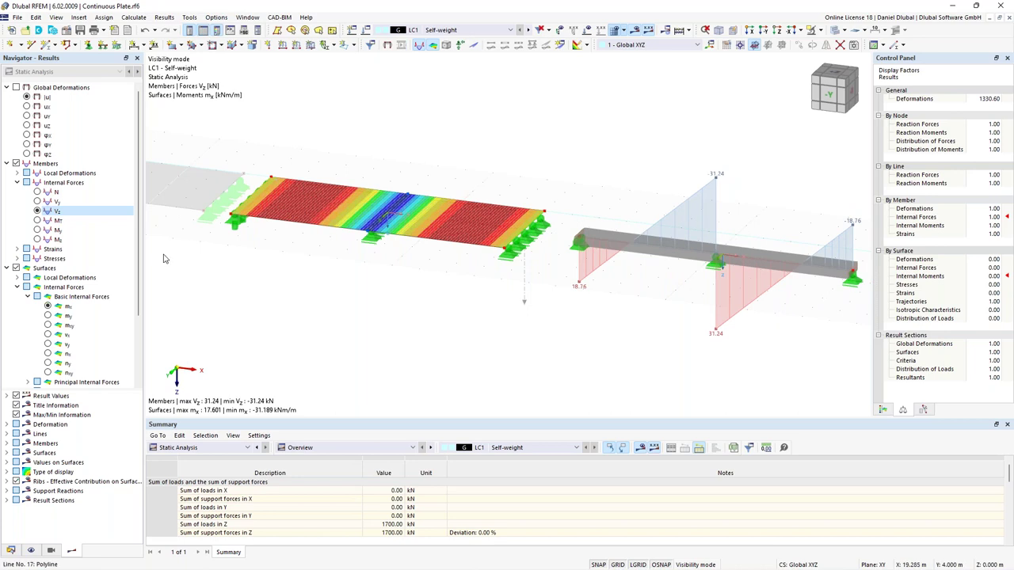
pyautogui.click(47, 334)
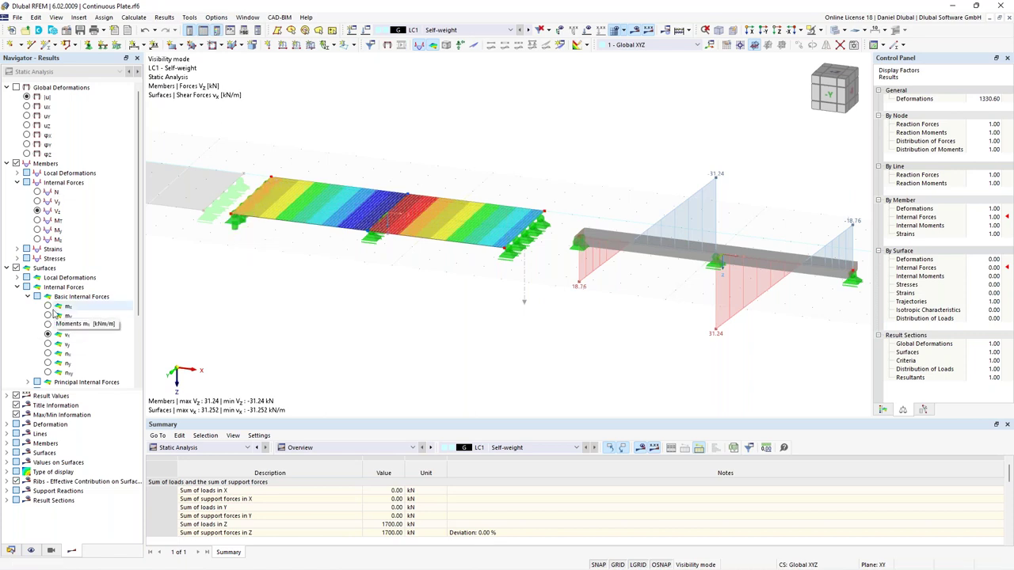
# Set the surface results back to the moment mx and cancel the hiding of all objects
pyautogui.click(49, 307)
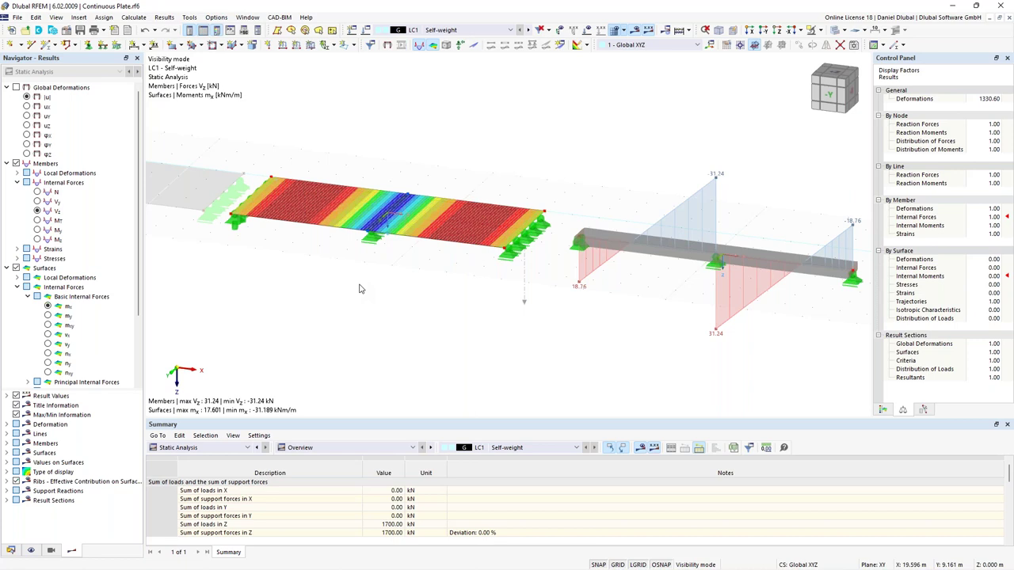
pyautogui.scroll(-1, 359, 288)
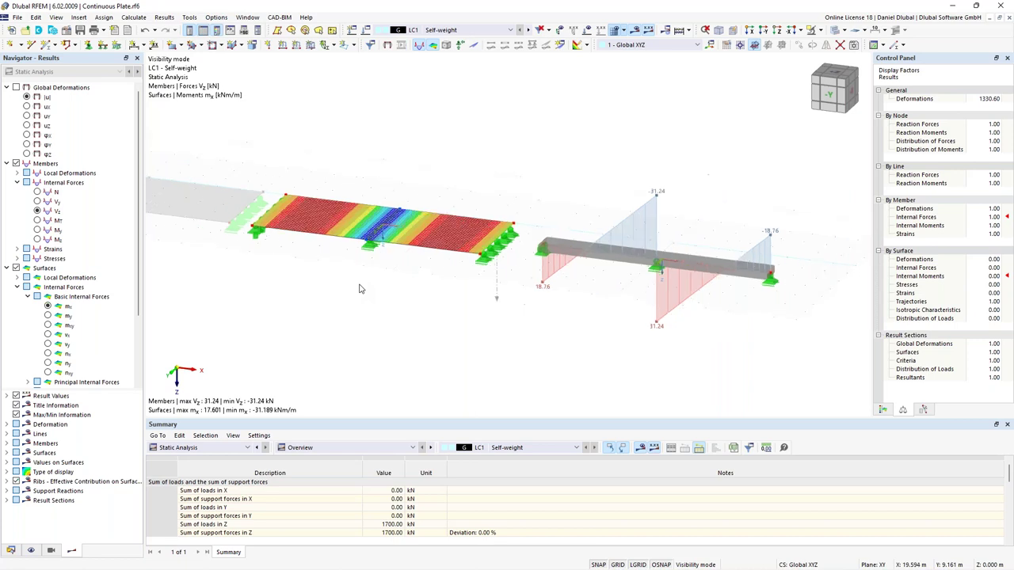
pyautogui.moveTo(358, 288); pyautogui.dragTo(619, 131, button='middle')
pyautogui.rightClick(619, 130)
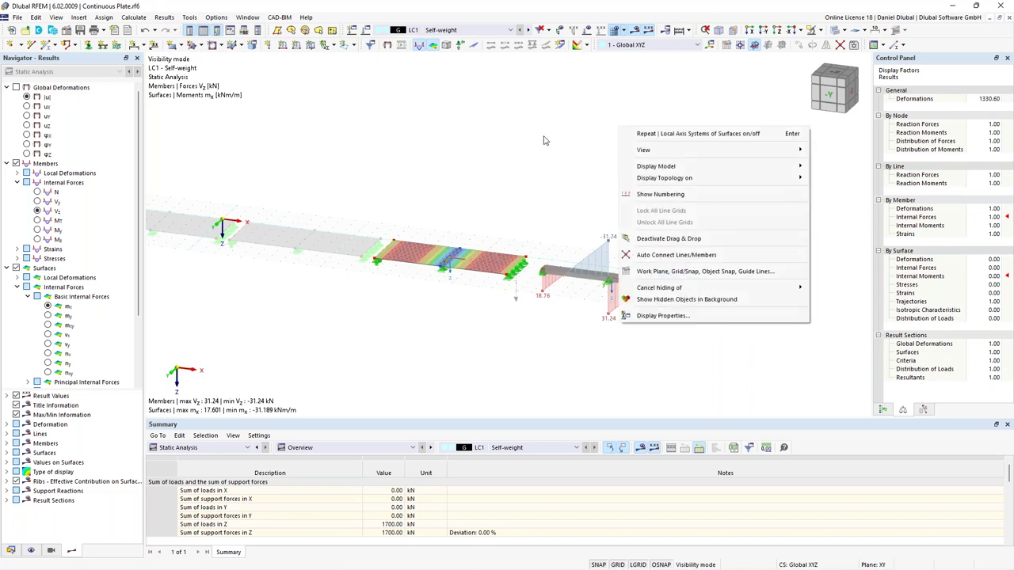
pyautogui.moveTo(673, 290)
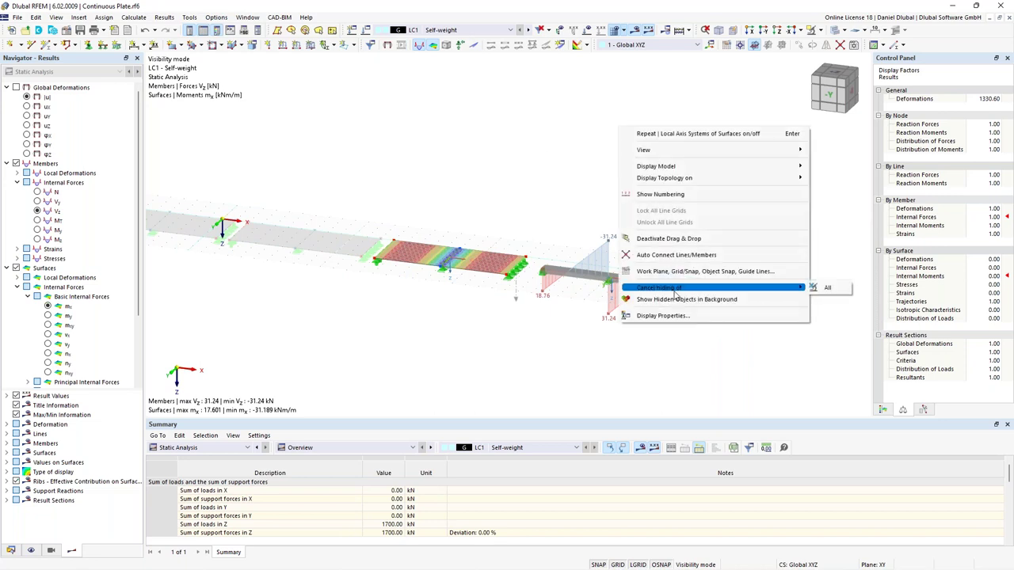
pyautogui.click(825, 288)
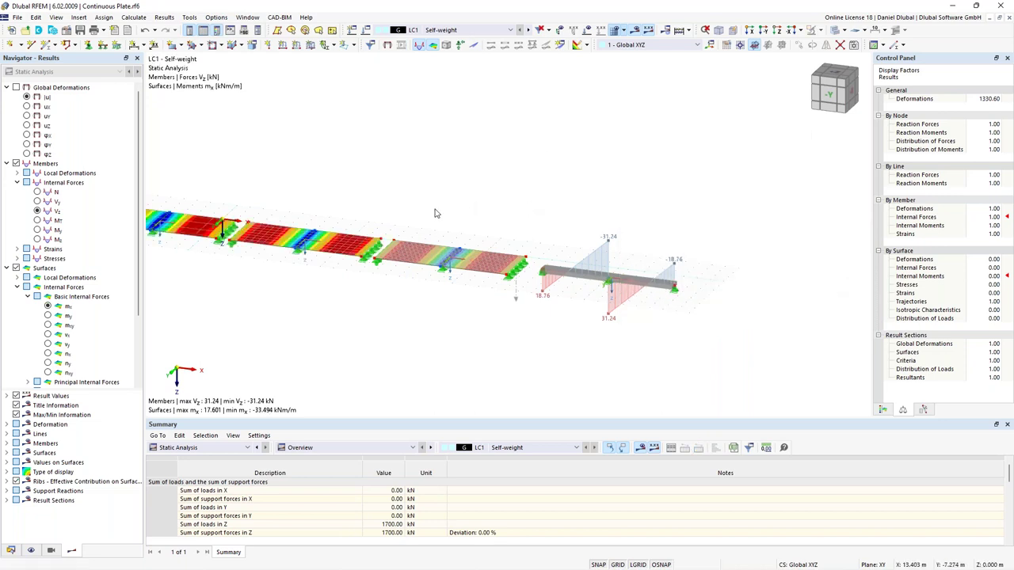
# Display the result sections with the mx moment diagrams on all four plates
pyautogui.moveTo(432, 199); pyautogui.dragTo(606, 198, button='middle')
pyautogui.scroll(2, 594, 196)
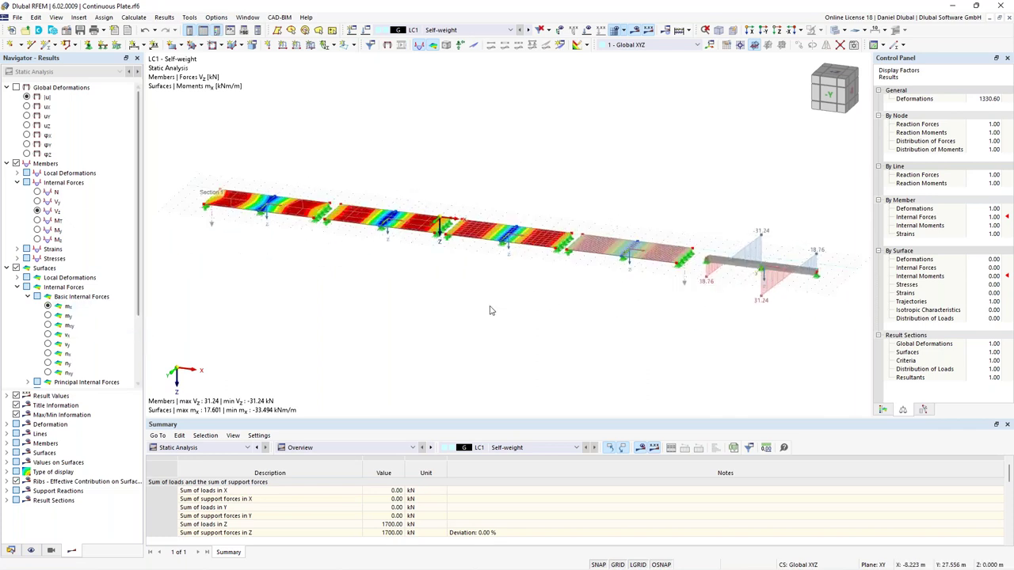
pyautogui.scroll(1, 748, 262)
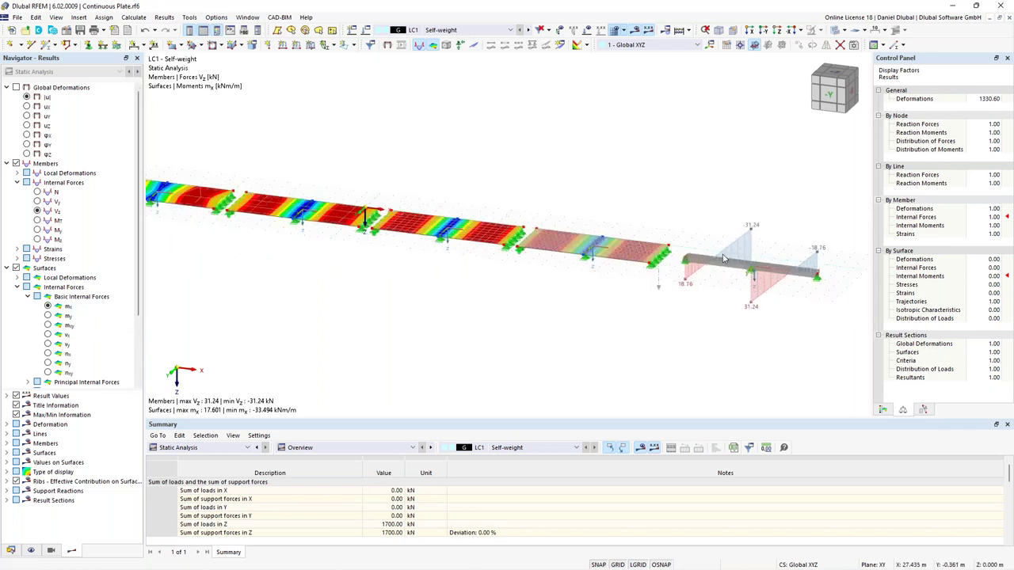
pyautogui.scroll(-3, 85, 321)
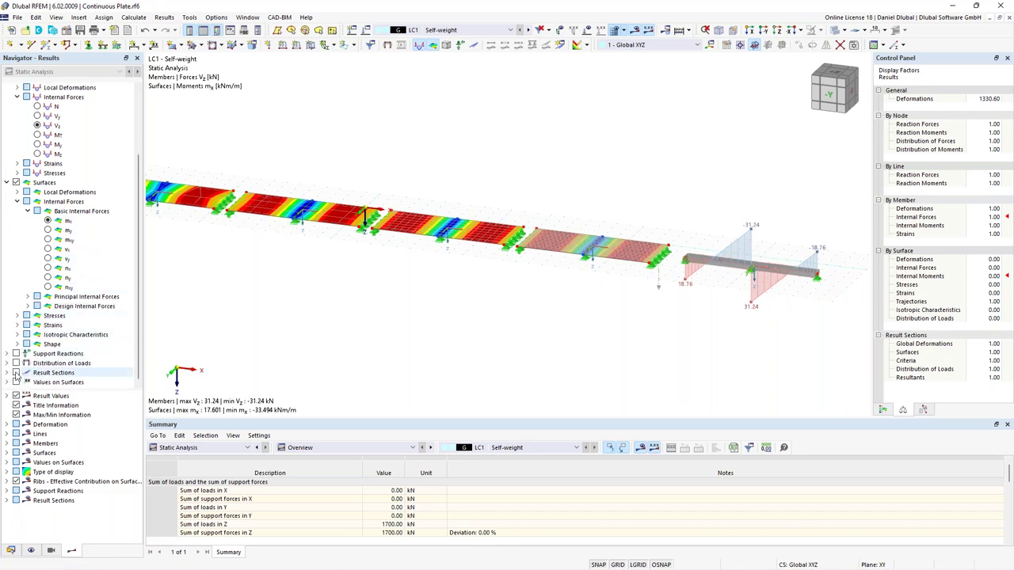
pyautogui.click(16, 373)
pyautogui.moveTo(351, 287); pyautogui.dragTo(462, 305, button='middle')
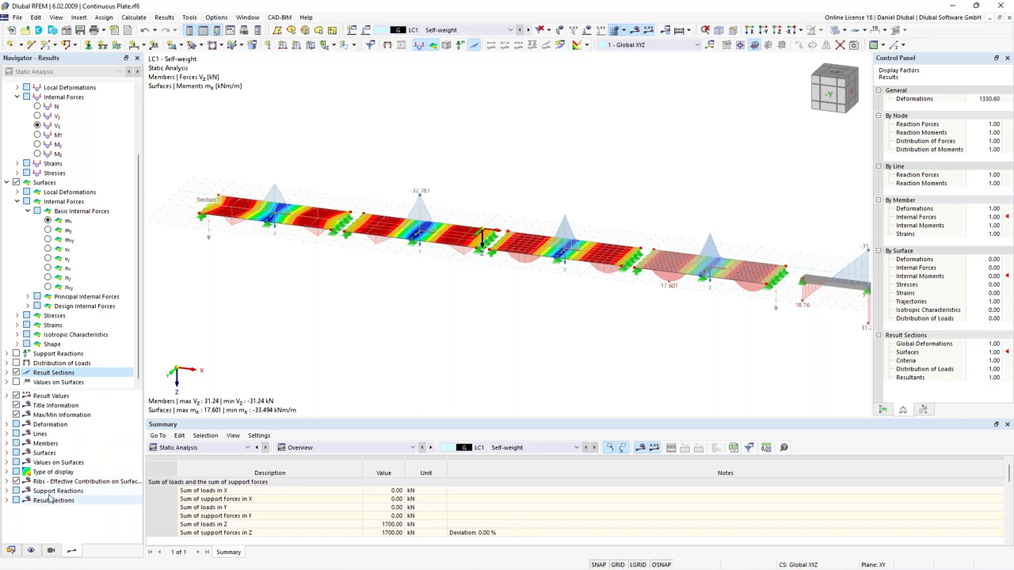
# Set the result section values to show local extremes on the mx diagrams of the plates
pyautogui.click(8, 501)
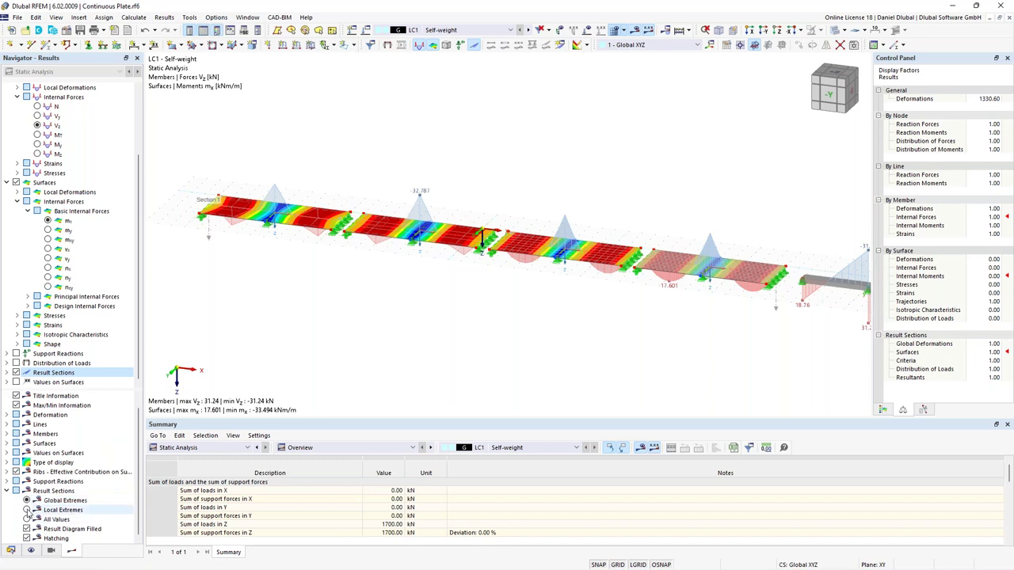
pyautogui.click(27, 510)
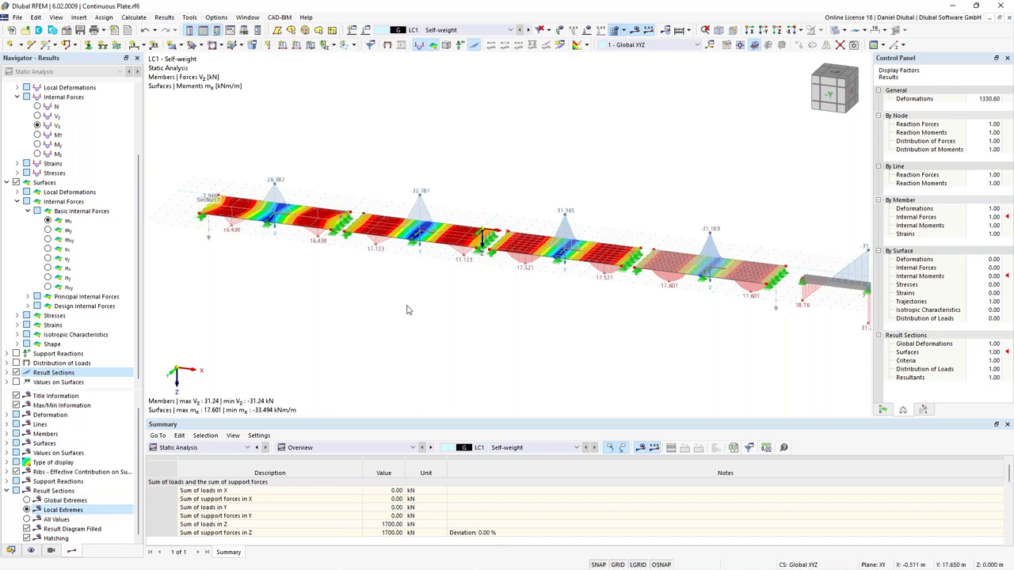
pyautogui.moveTo(406, 306); pyautogui.dragTo(405, 283, button='middle')
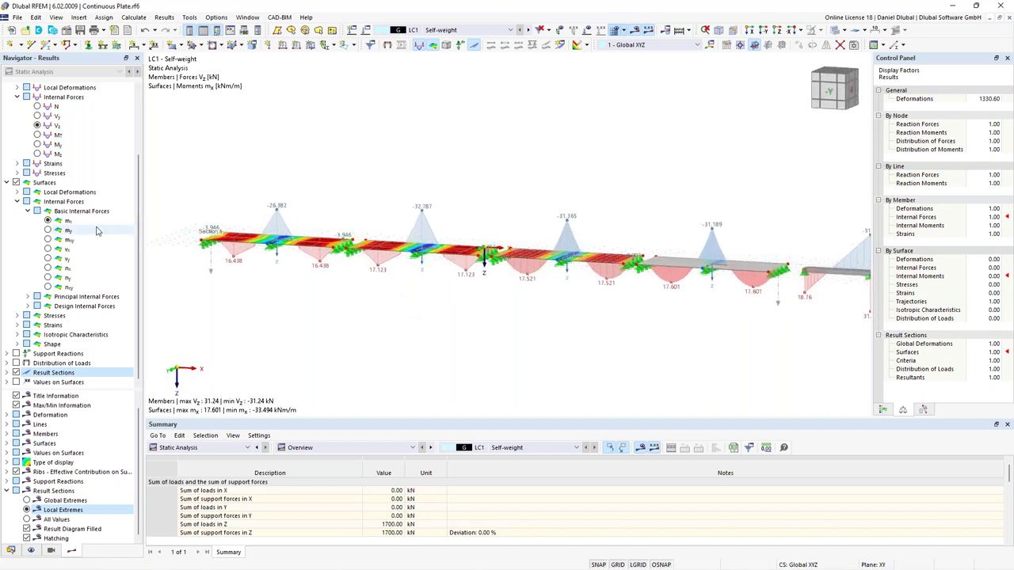
# Display the bending moment My on the beam alongside the mx moments on the plates
pyautogui.click(48, 223)
pyautogui.moveTo(634, 182); pyautogui.dragTo(448, 190, button='middle')
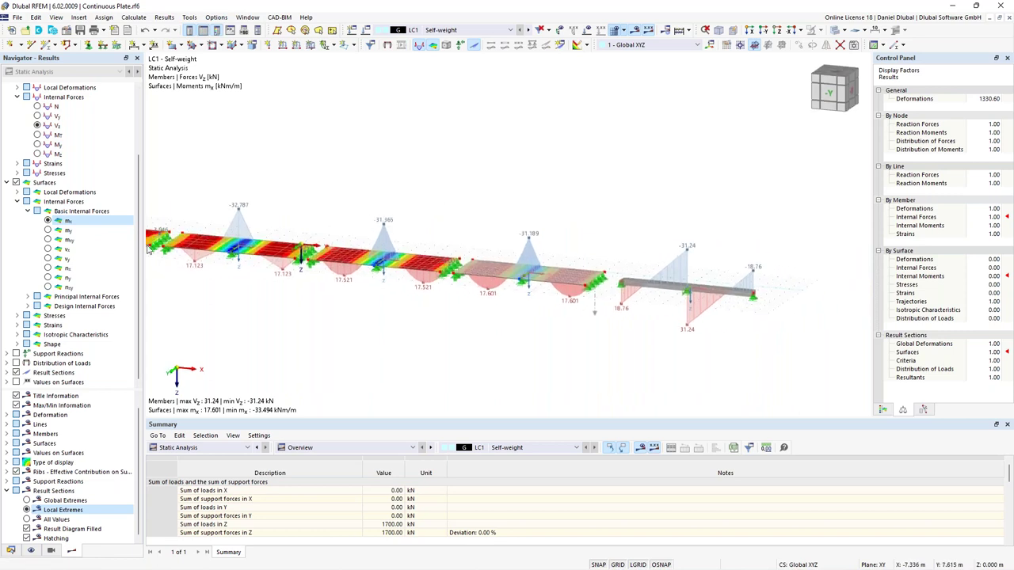
pyautogui.click(52, 144)
pyautogui.moveTo(608, 216); pyautogui.dragTo(787, 359)
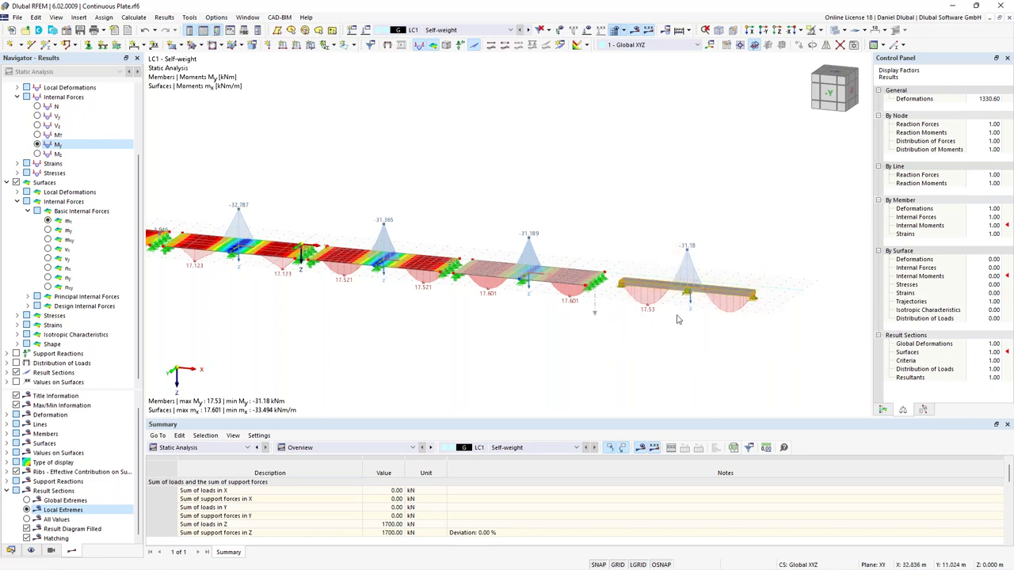
# Compare the support and span moments of the four plates with the beam's My diagram
pyautogui.scroll(2, 511, 196)
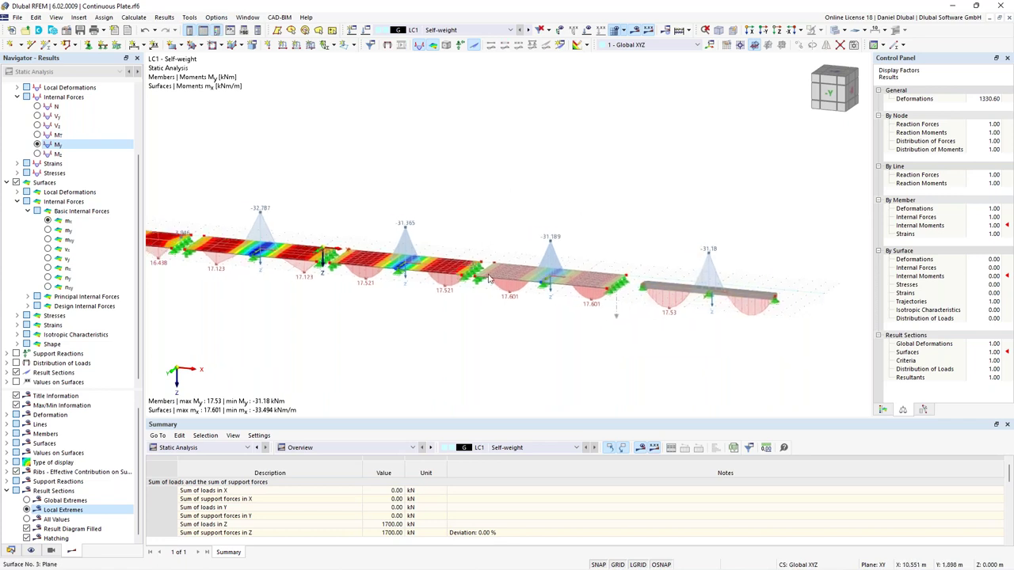
pyautogui.moveTo(504, 218); pyautogui.dragTo(548, 204, button='middle')
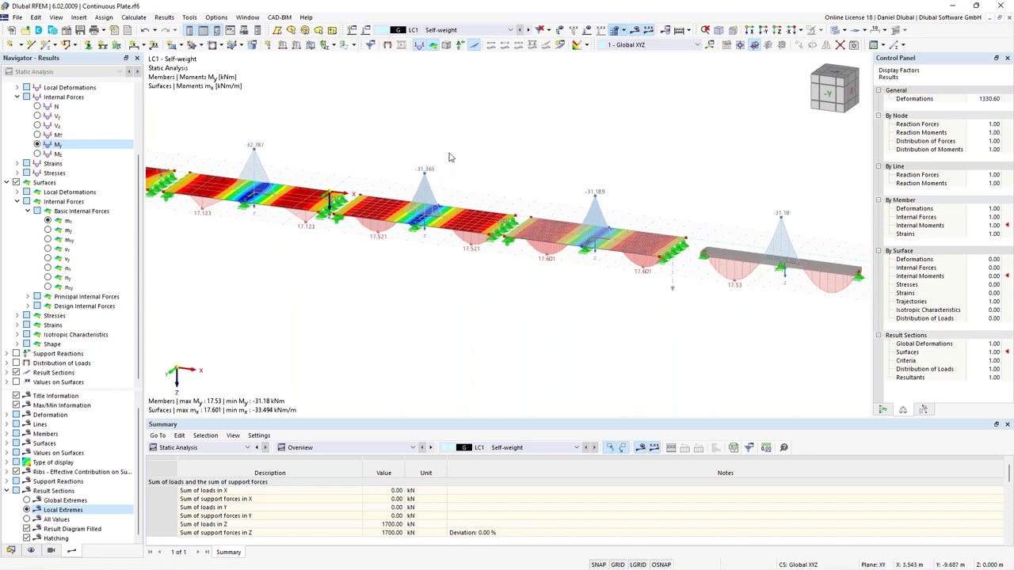
pyautogui.moveTo(443, 151); pyautogui.dragTo(444, 158, button='middle')
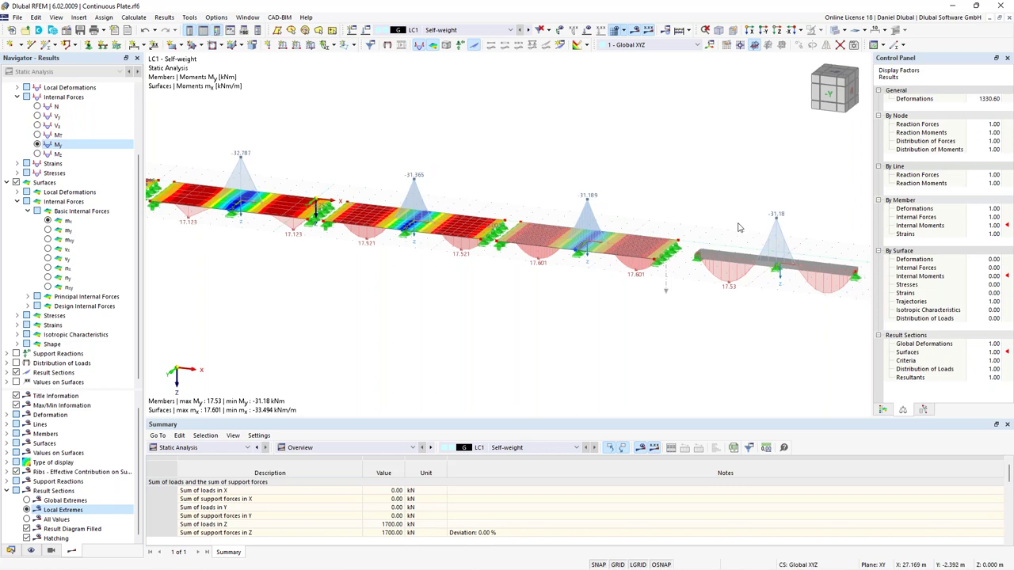
pyautogui.press('Left')
pyautogui.press('Left')
pyautogui.press('Left')
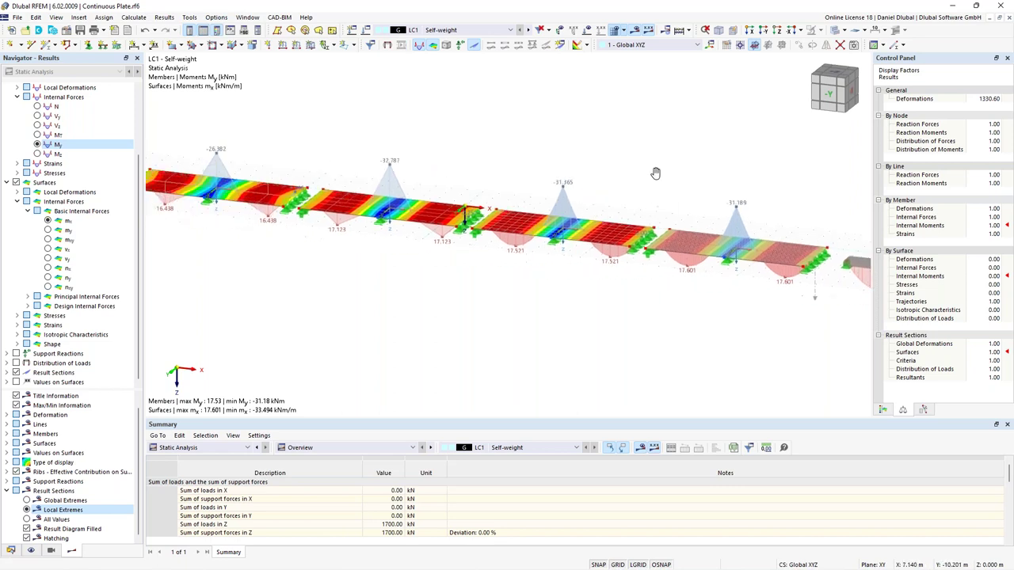
pyautogui.scroll(1, 338, 196)
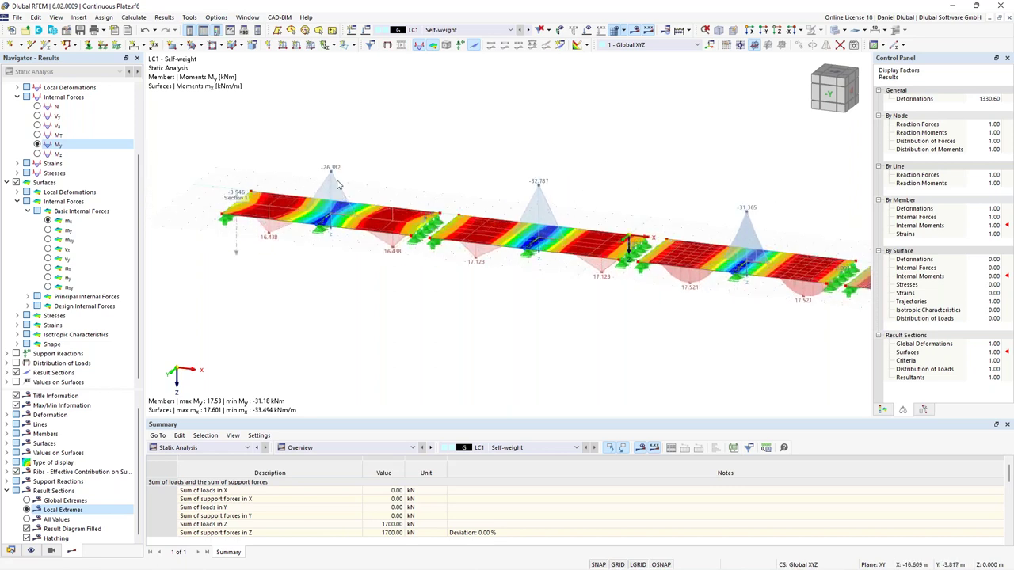
pyautogui.scroll(-2, 316, 196)
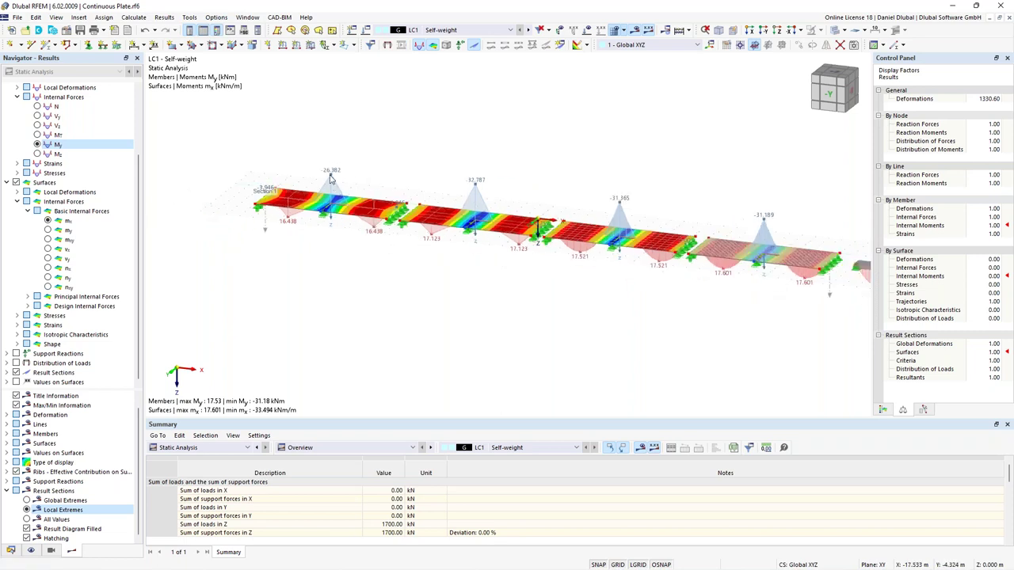
pyautogui.moveTo(419, 169); pyautogui.dragTo(384, 201, button='middle')
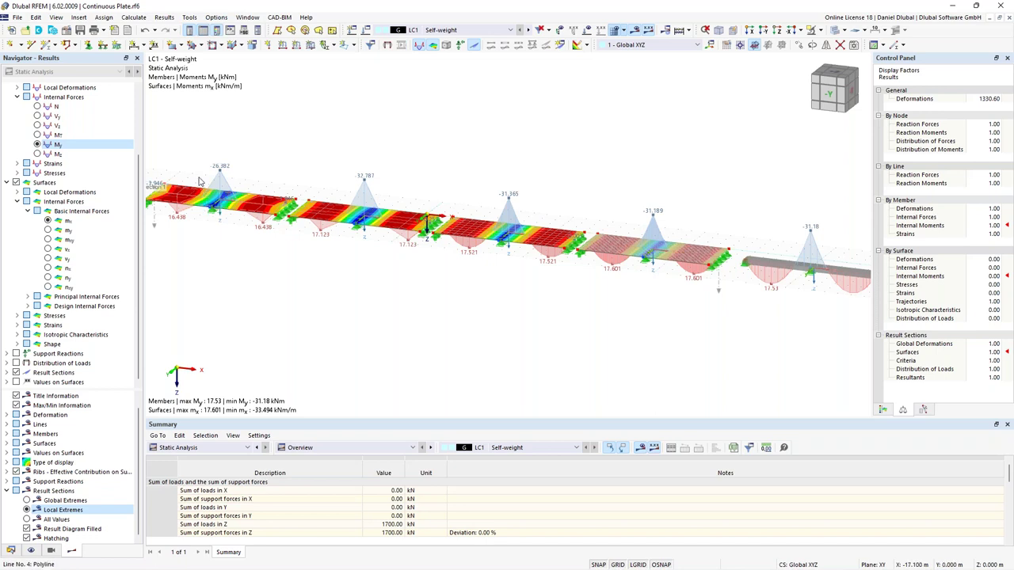
# Examine the mx moment diagram of the coarsest-meshed plate and compare it with the more finely meshed plates
pyautogui.scroll(2, 198, 161)
pyautogui.scroll(2, 197, 161)
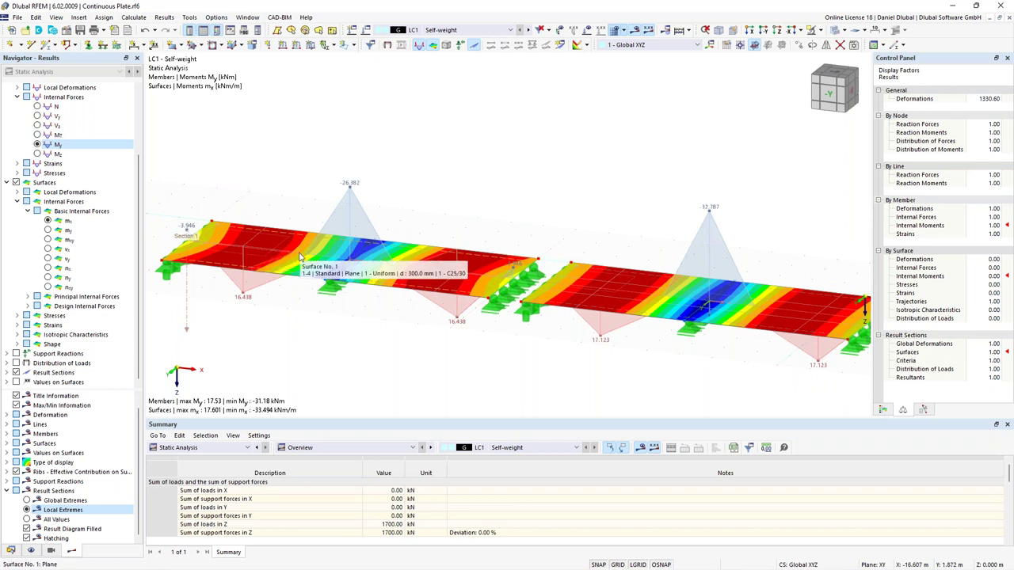
pyautogui.scroll(-3, 462, 183)
pyautogui.moveTo(519, 176); pyautogui.dragTo(340, 166, button='middle')
pyautogui.scroll(-2, 458, 170)
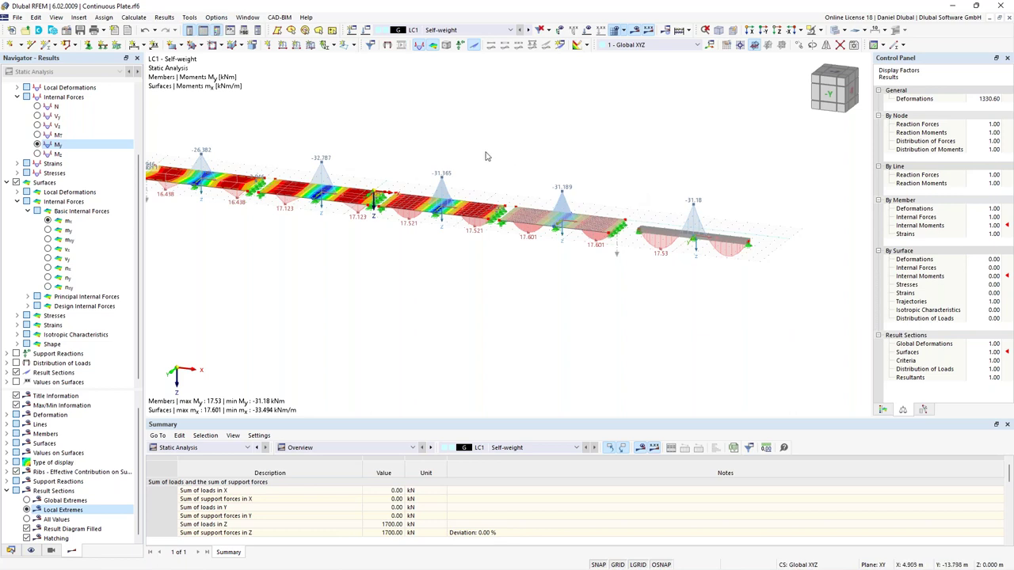
pyautogui.moveTo(488, 152); pyautogui.dragTo(503, 158, button='middle')
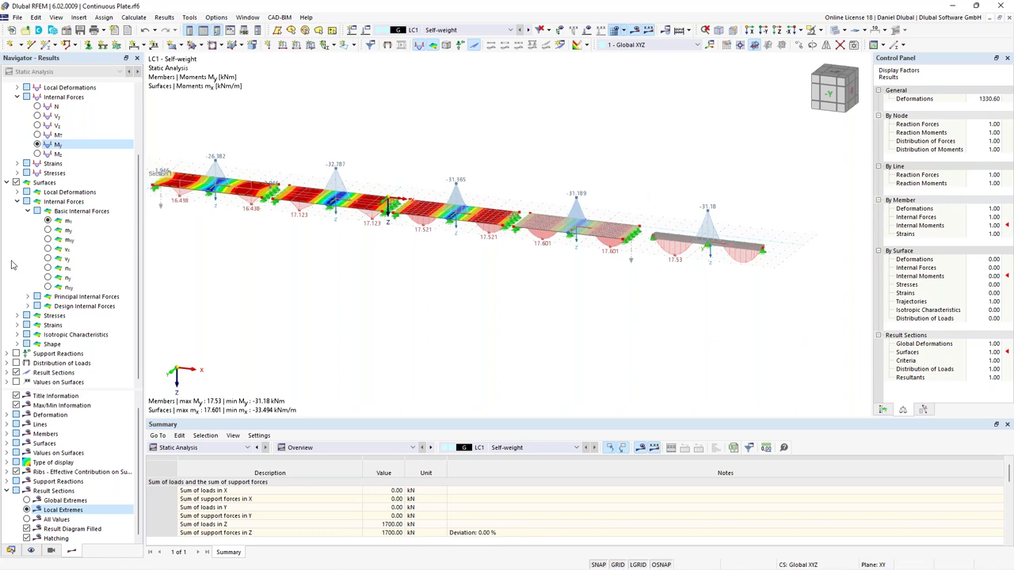
pyautogui.scroll(2, 308, 163)
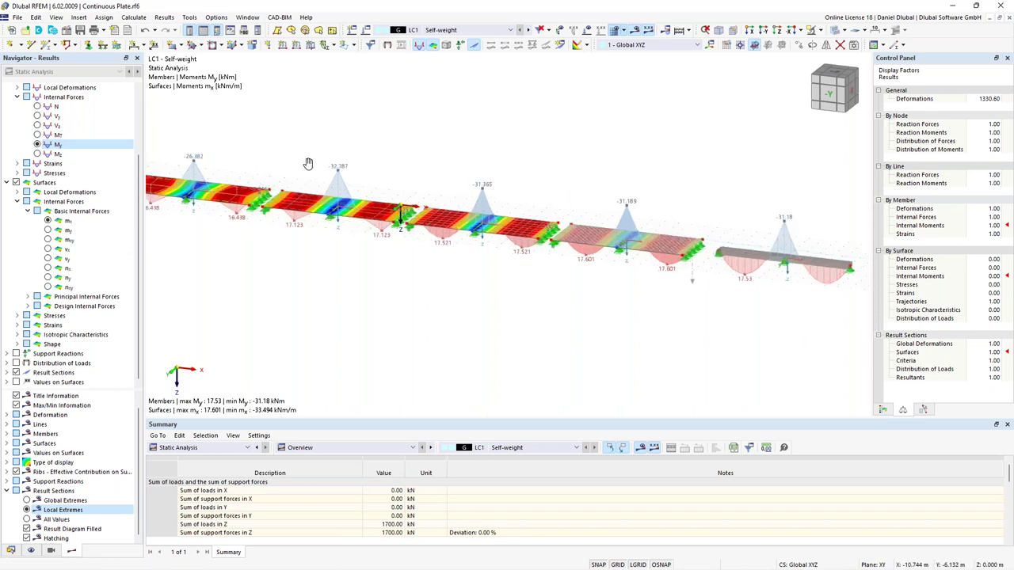
pyautogui.moveTo(308, 163); pyautogui.dragTo(365, 163, button='middle')
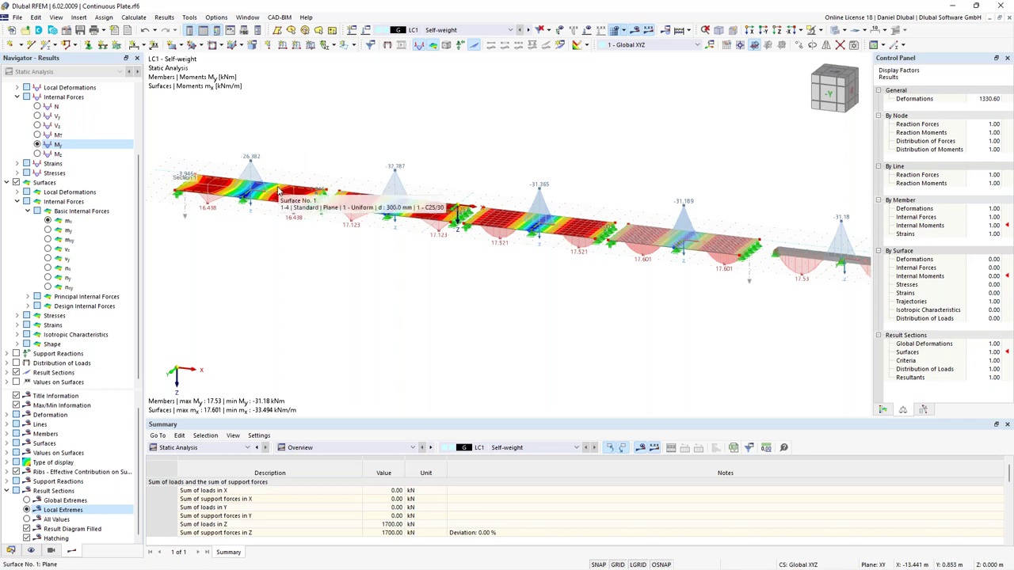
pyautogui.scroll(-1, 320, 190)
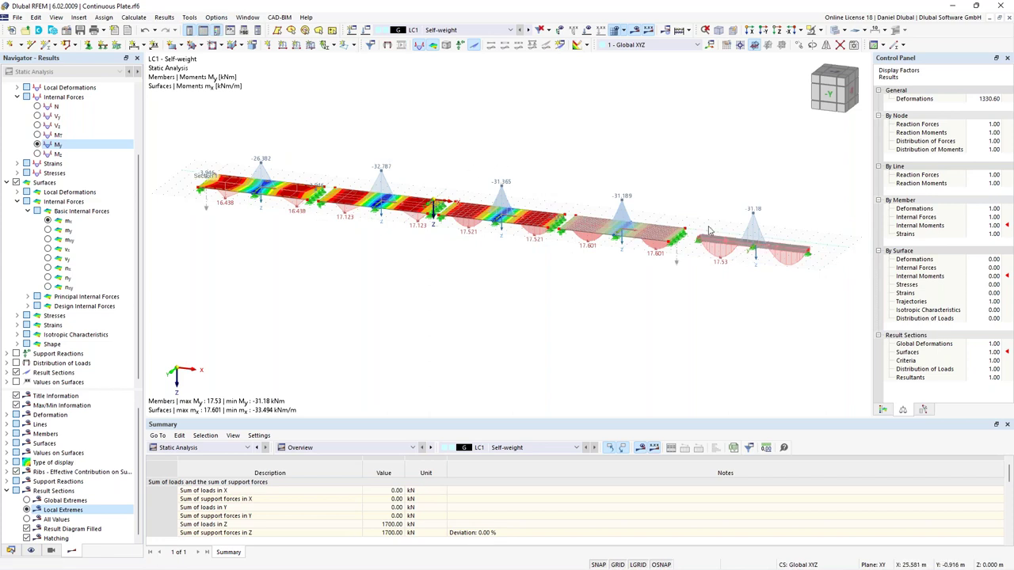
# Examine the mx moments of the two finest-meshed plates closely against the beam's My moments
pyautogui.scroll(1, 590, 194)
pyautogui.scroll(1, 545, 177)
pyautogui.scroll(1, 573, 211)
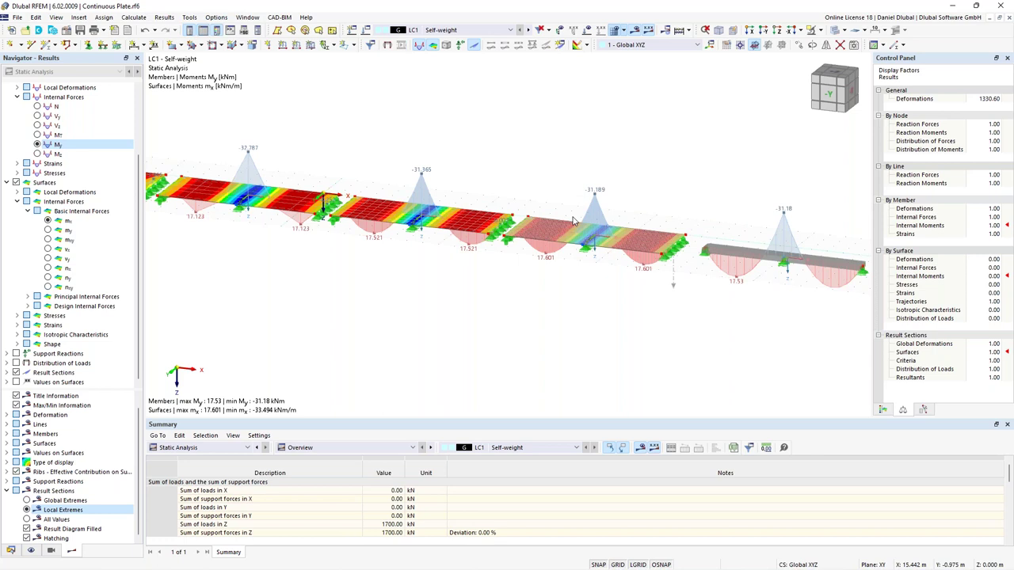
pyautogui.moveTo(602, 156); pyautogui.dragTo(607, 160, button='middle')
pyautogui.scroll(3, 608, 170)
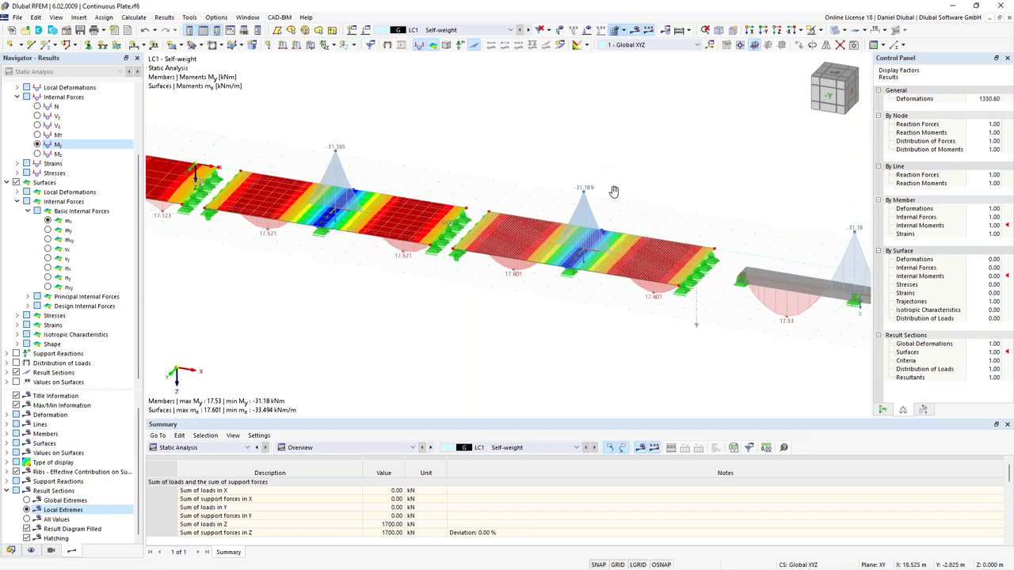
pyautogui.scroll(2, 613, 198)
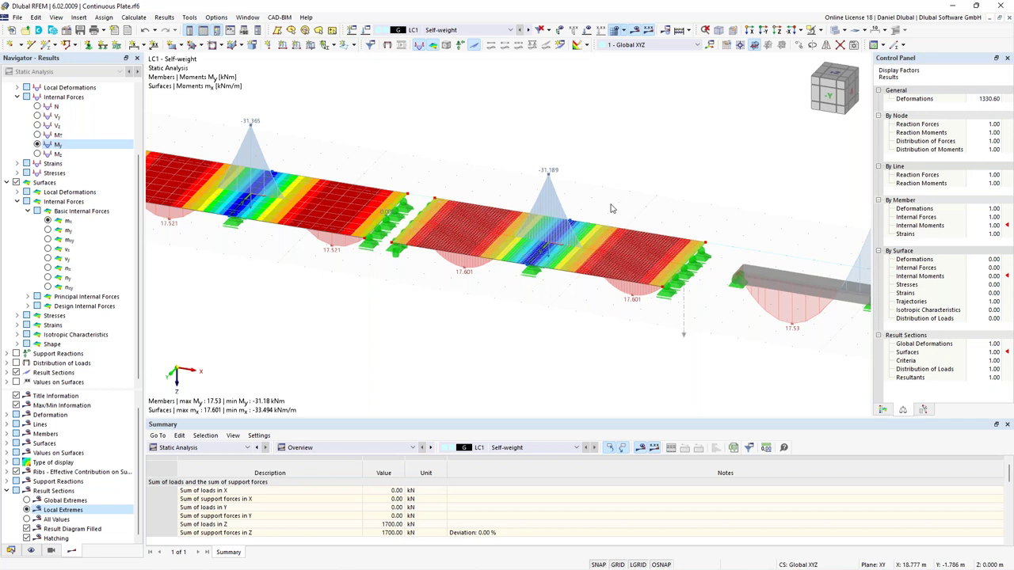
pyautogui.scroll(-4, 611, 209)
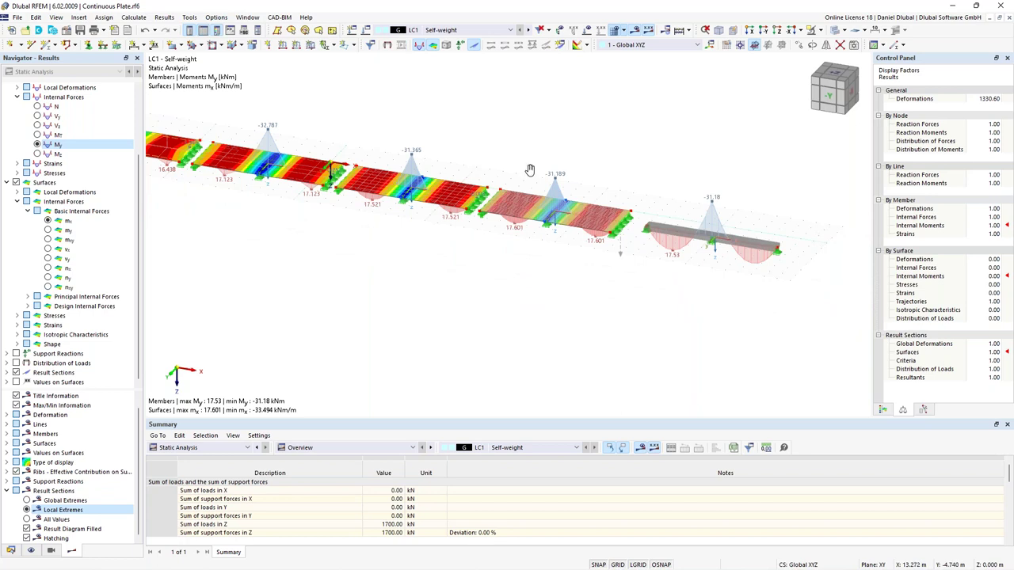
pyautogui.moveTo(528, 170); pyautogui.dragTo(533, 181, button='middle')
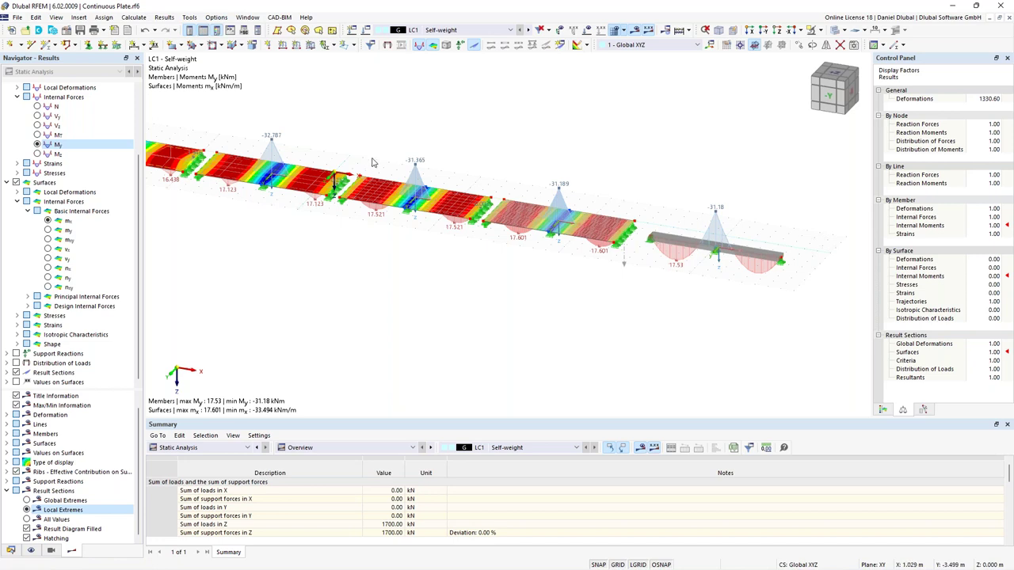
pyautogui.scroll(2, 387, 168)
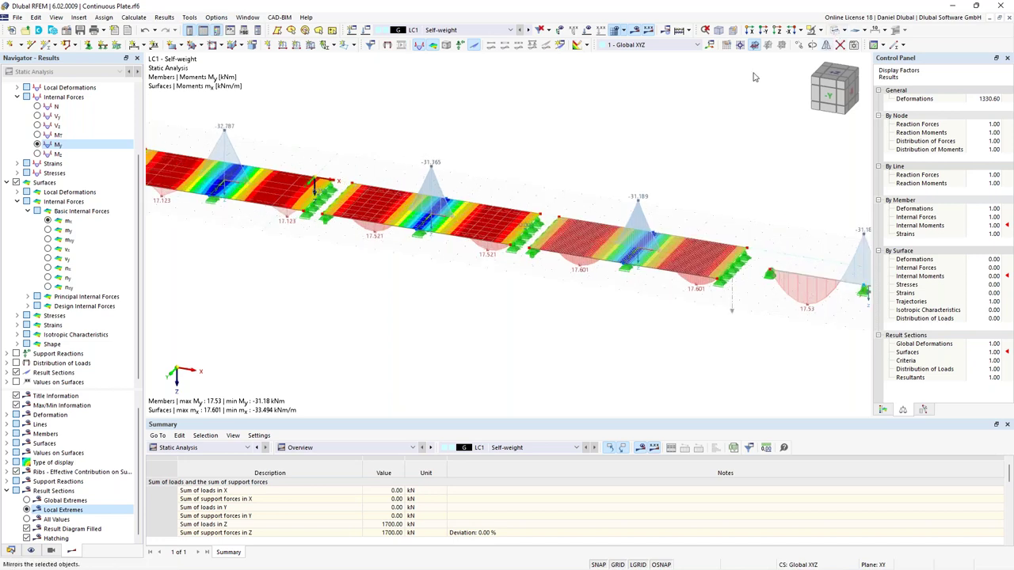
# Turn off the results display and examine the finite element mesh densities and line supports of the plates
pyautogui.click(634, 32)
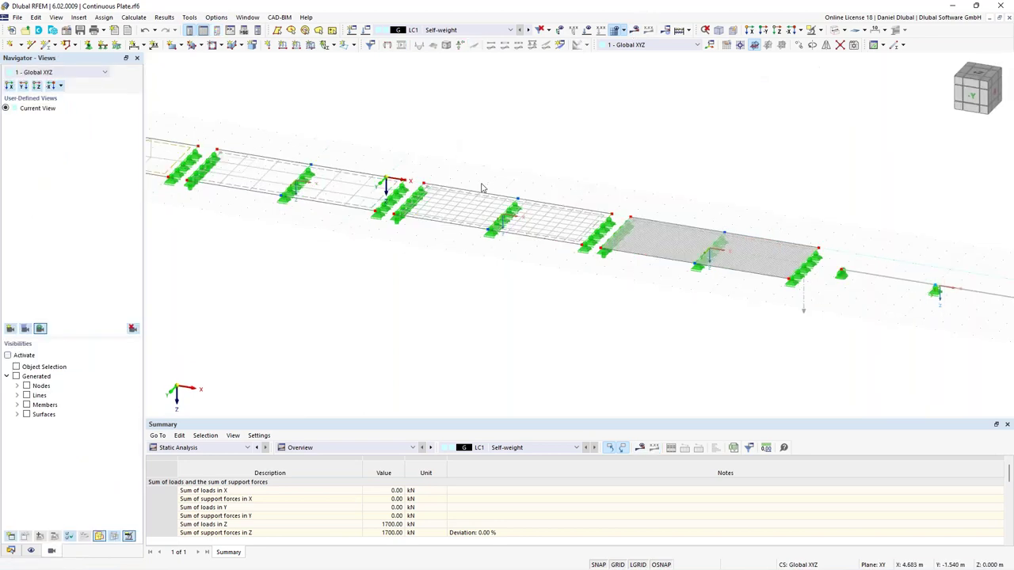
pyautogui.scroll(3, 481, 189)
pyautogui.scroll(-3, 436, 140)
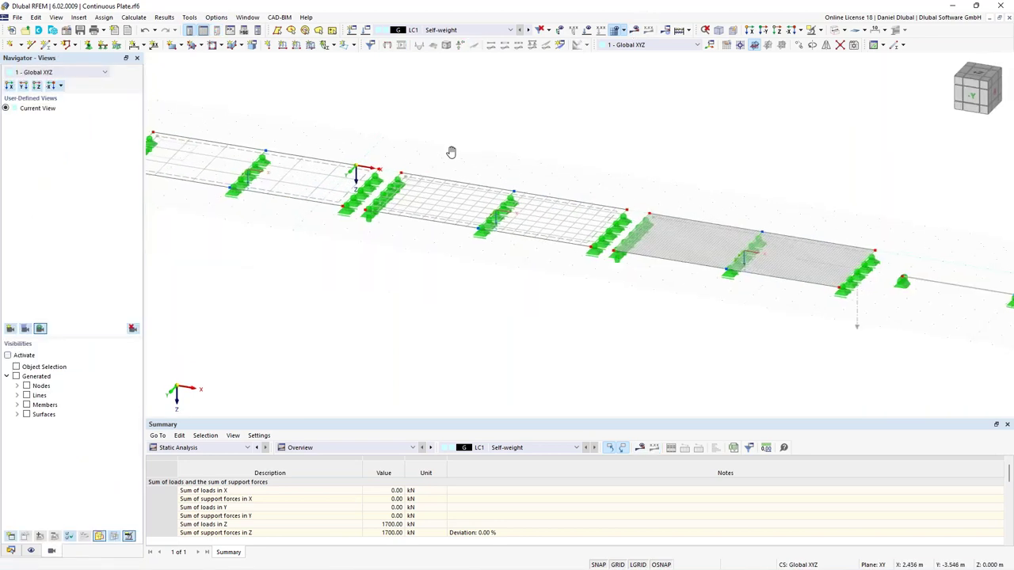
pyautogui.scroll(3, 449, 174)
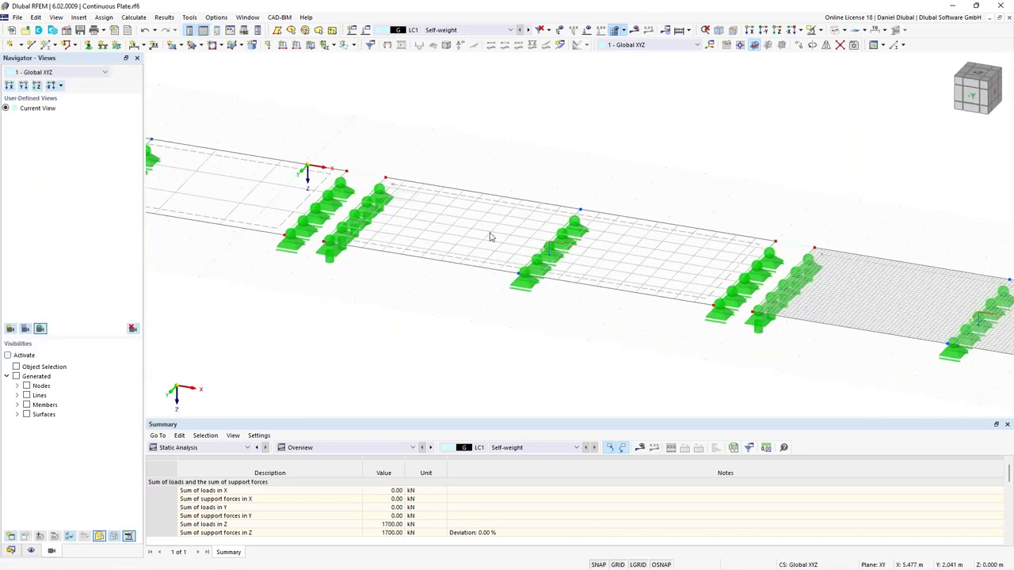
pyautogui.scroll(-2, 486, 236)
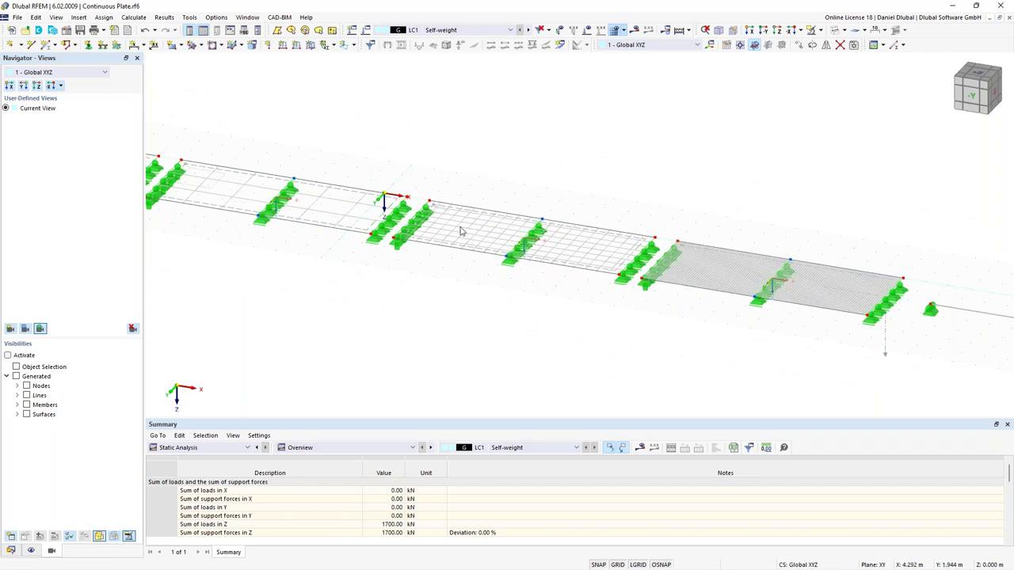
pyautogui.scroll(2, 480, 229)
pyautogui.scroll(-2, 480, 230)
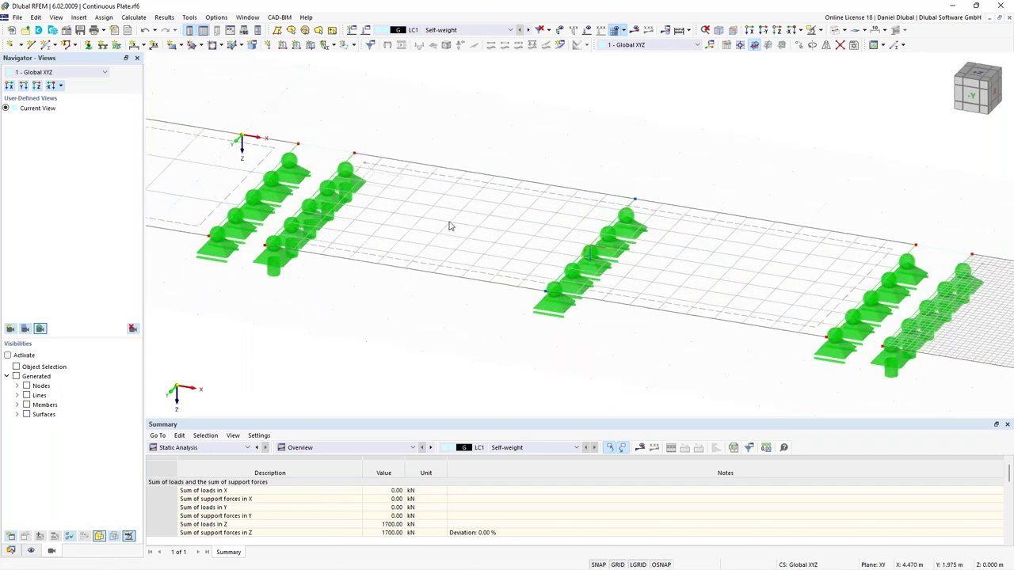
pyautogui.scroll(2, 399, 219)
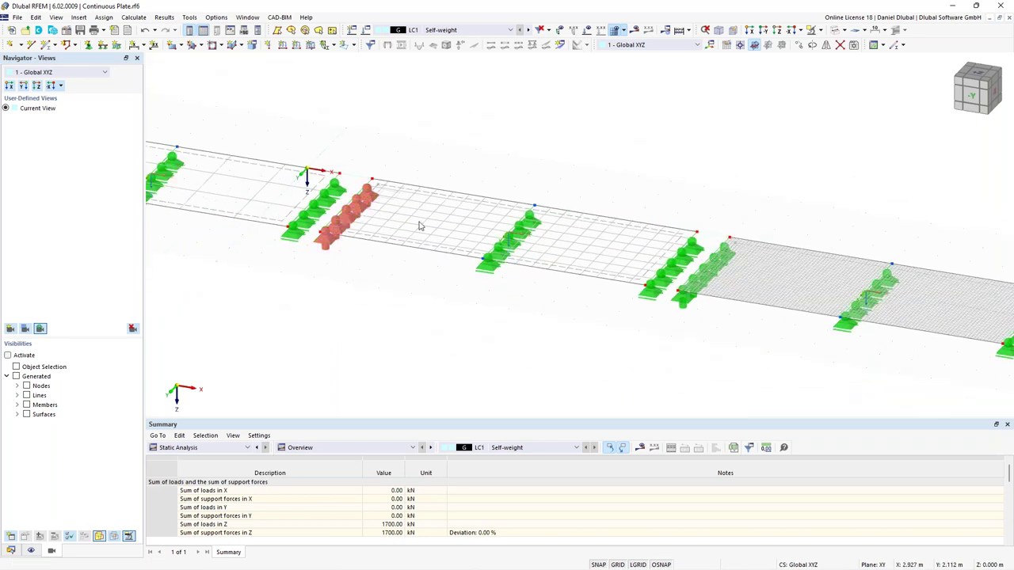
pyautogui.scroll(-1, 474, 237)
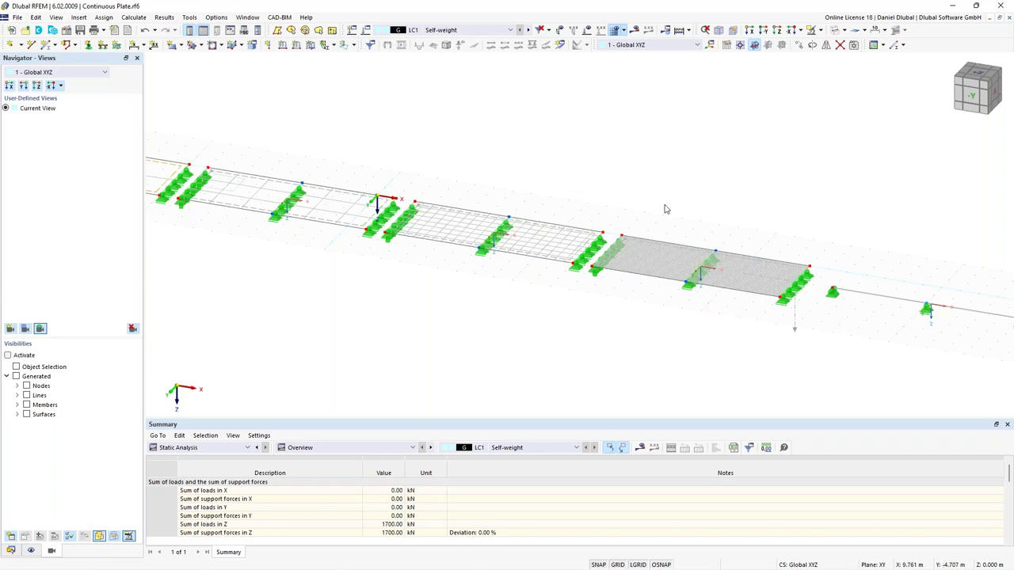
pyautogui.scroll(-1, 702, 205)
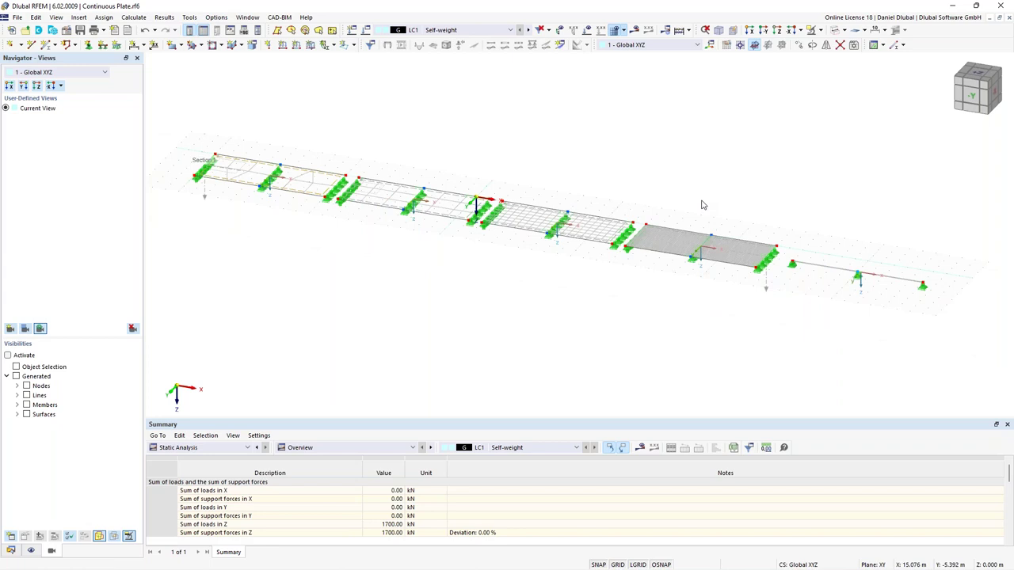
pyautogui.scroll(2, 537, 190)
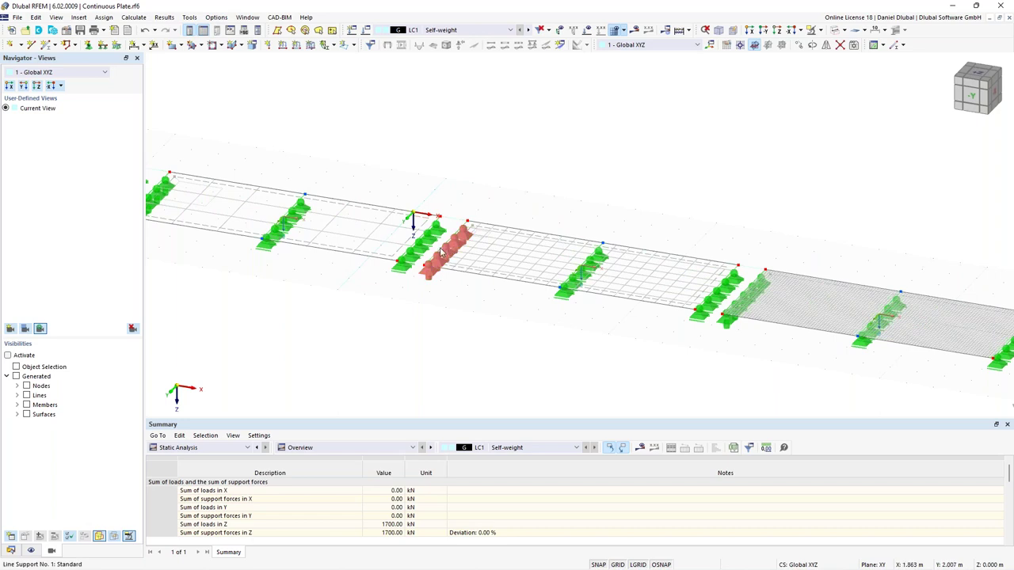
pyautogui.moveTo(441, 252)
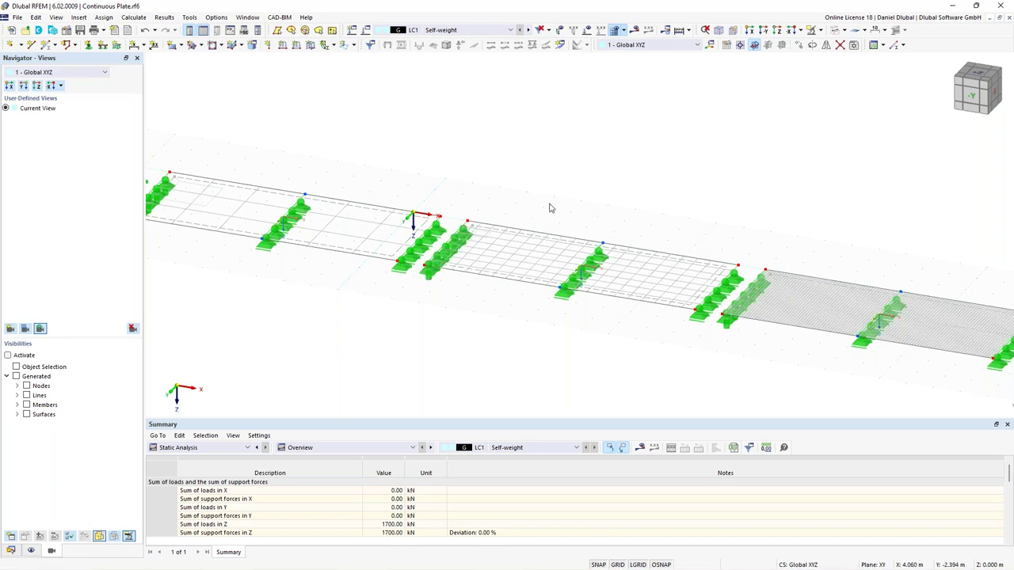
pyautogui.scroll(-1, 527, 250)
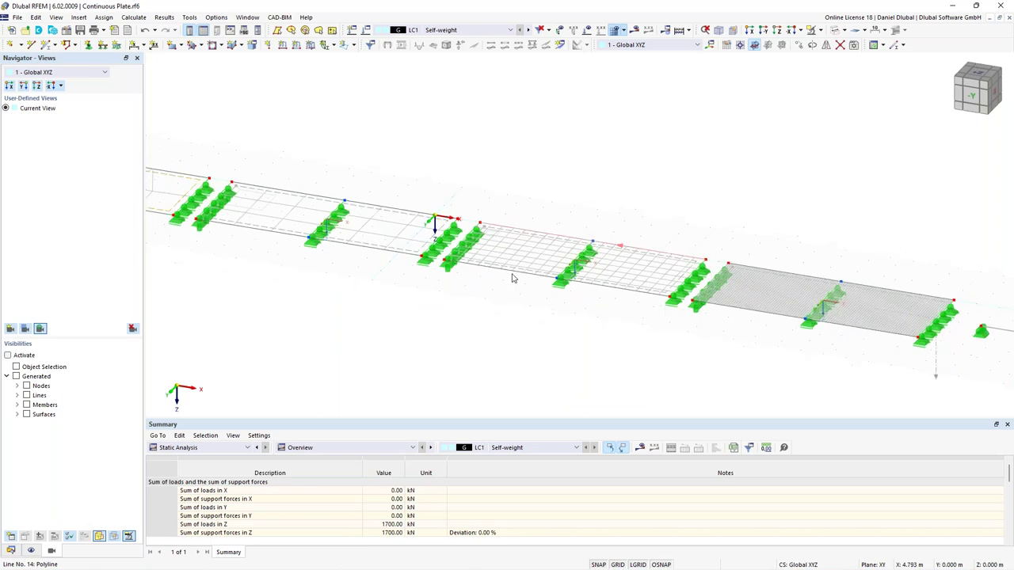
# Display the plates and beam as solid model objects and turn the results display back on
pyautogui.moveTo(401, 188); pyautogui.dragTo(453, 190, button='middle')
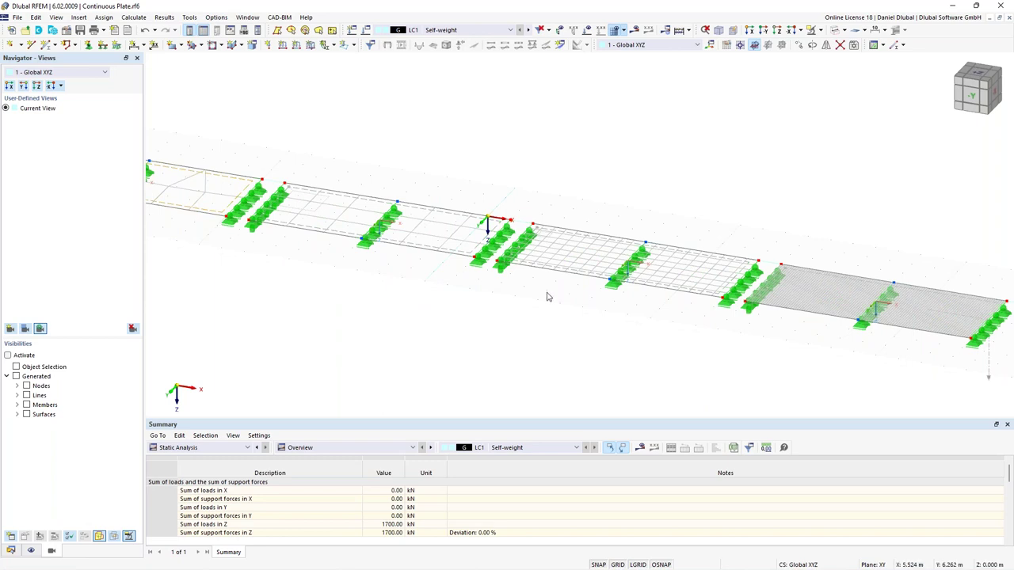
pyautogui.scroll(-2, 620, 216)
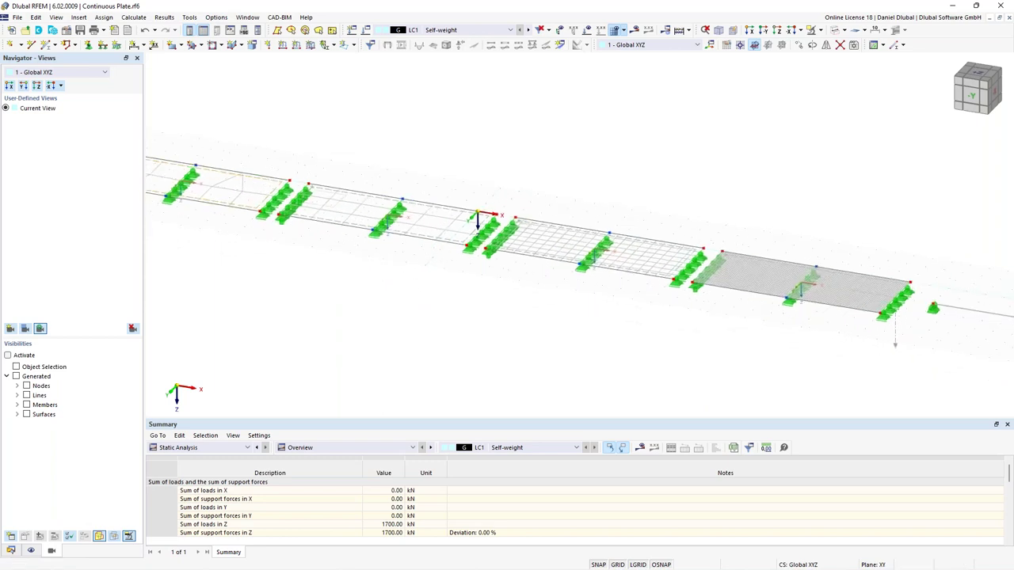
pyautogui.scroll(-1, 467, 206)
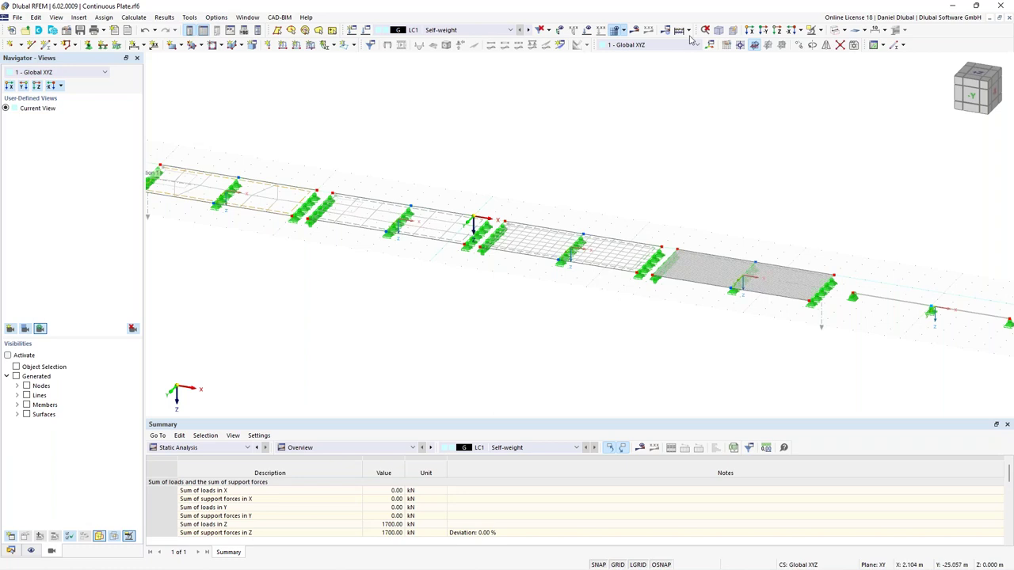
pyautogui.click(834, 29)
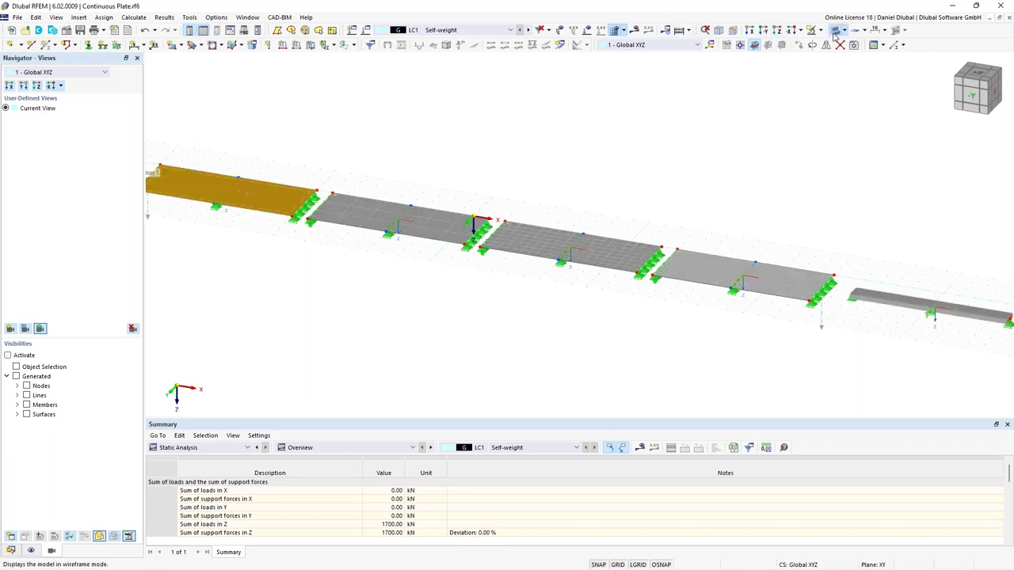
pyautogui.scroll(-3, 586, 184)
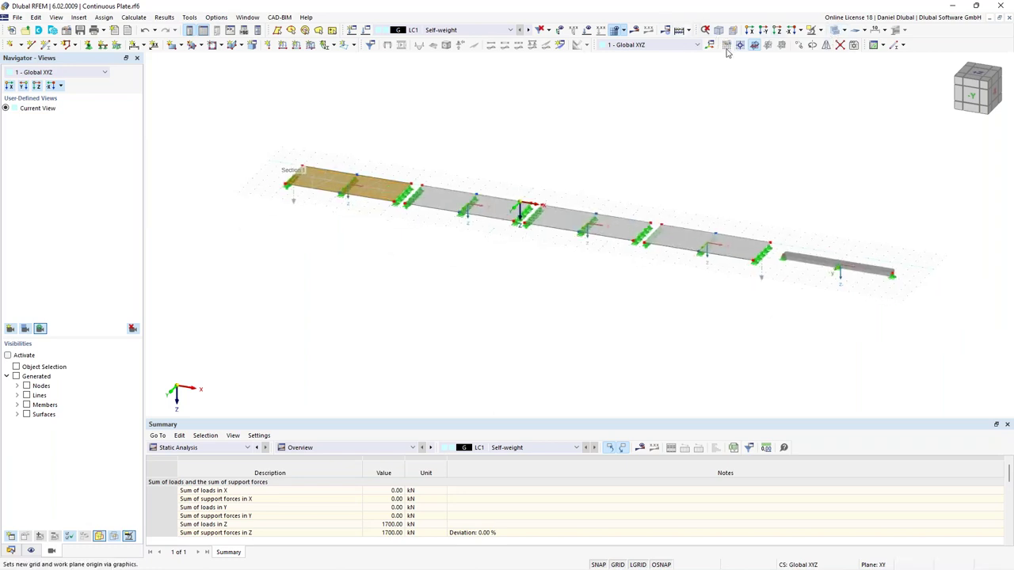
pyautogui.click(638, 29)
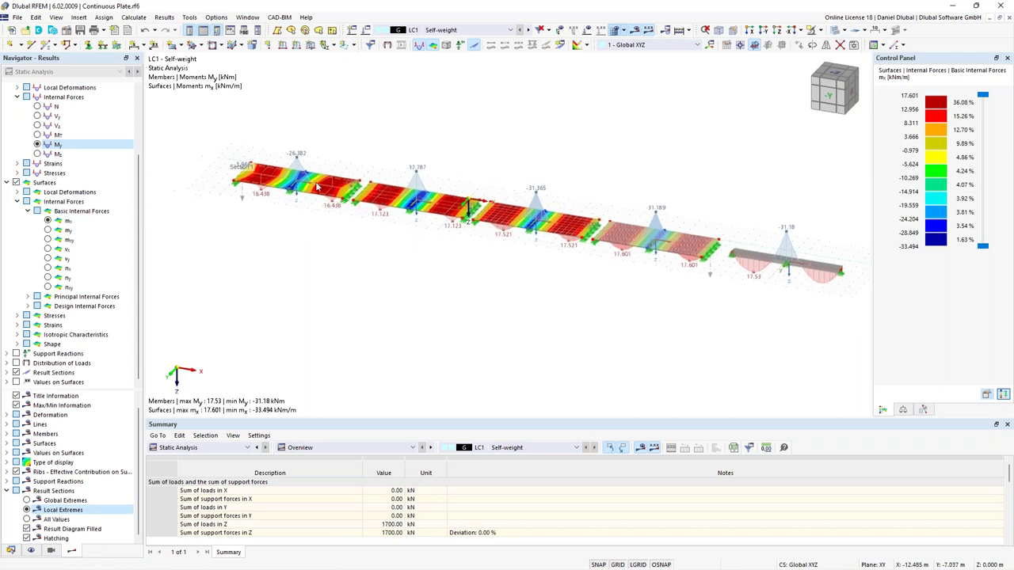
# Open the result diagrams of the result section through the plates and hide the global pz load distribution diagram
pyautogui.rightClick(244, 195)
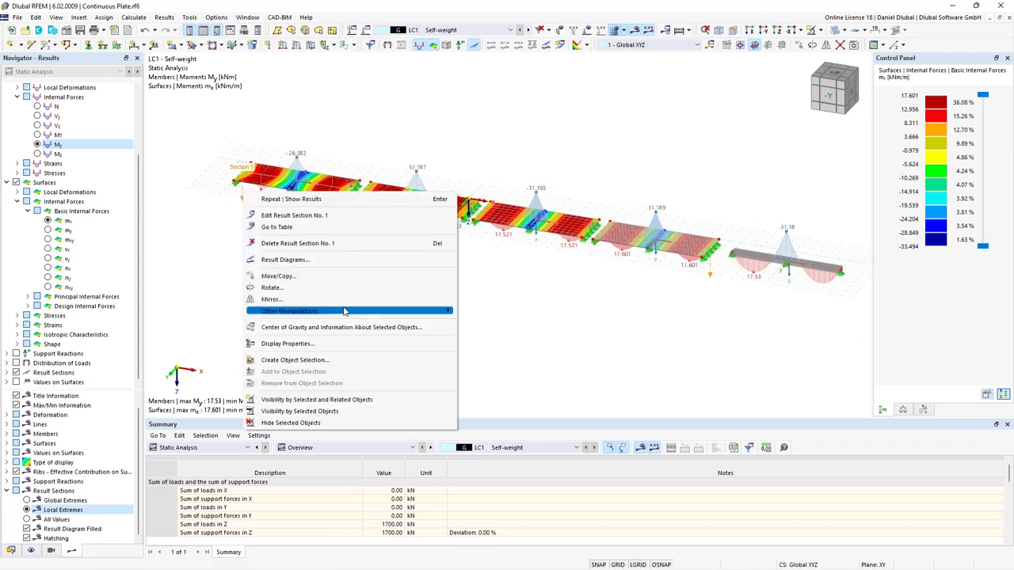
pyautogui.click(314, 262)
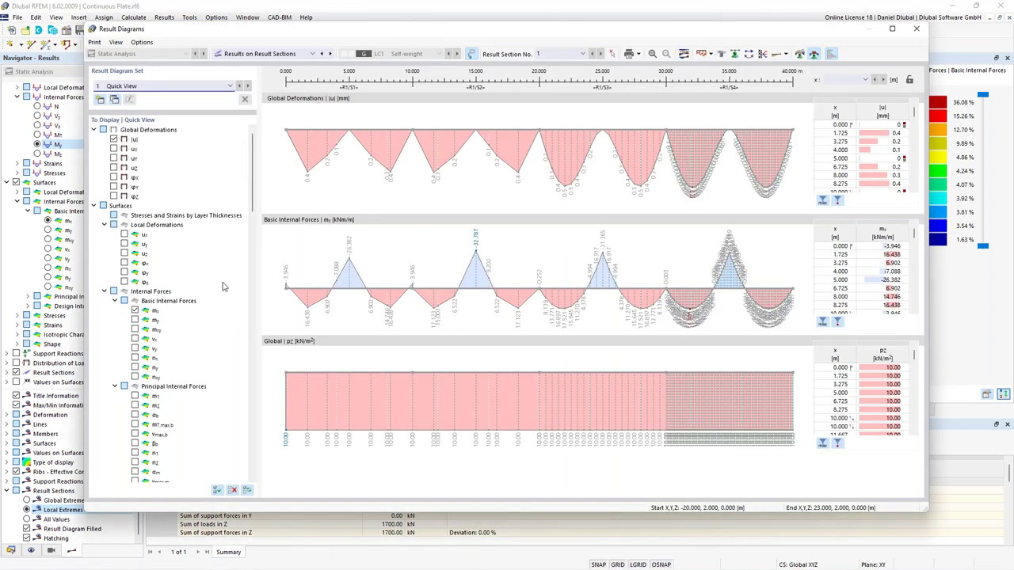
pyautogui.scroll(-15, 154, 357)
pyautogui.scroll(-2, 155, 358)
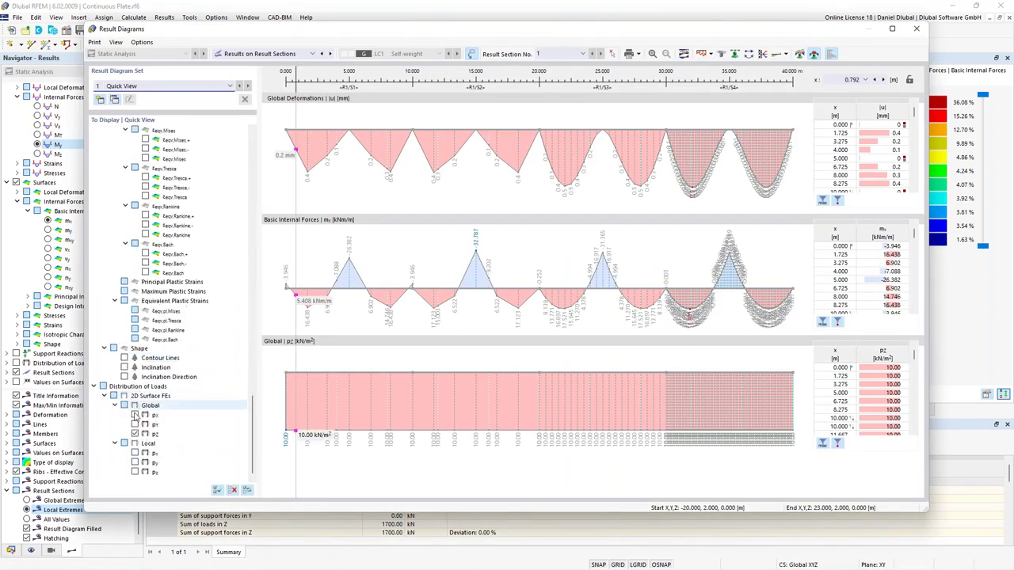
pyautogui.click(134, 433)
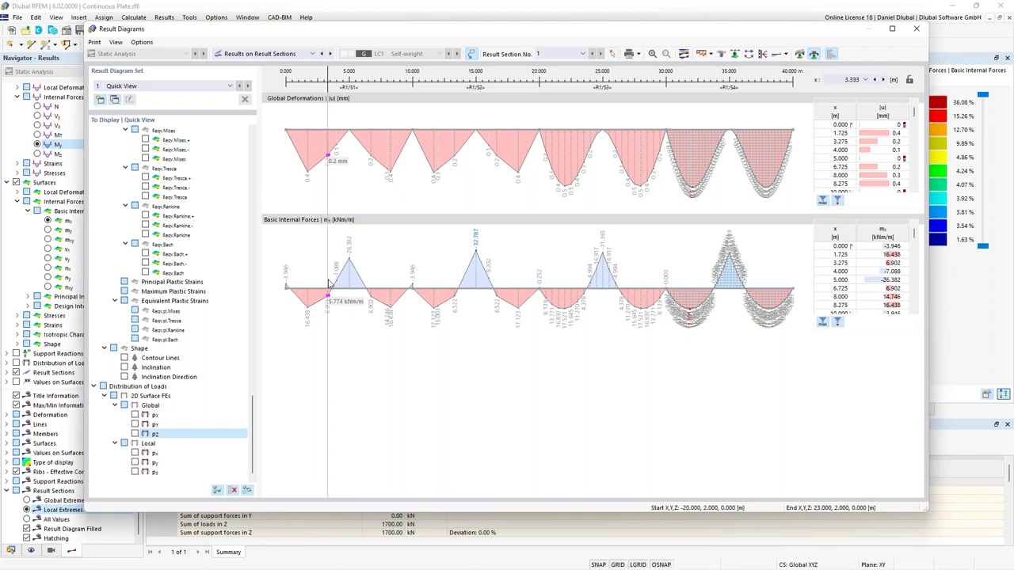
# Read the deformation and mx moment at x = 2.5, 12.5, 22.5 and 32.5 m along the result section
pyautogui.click(867, 79)
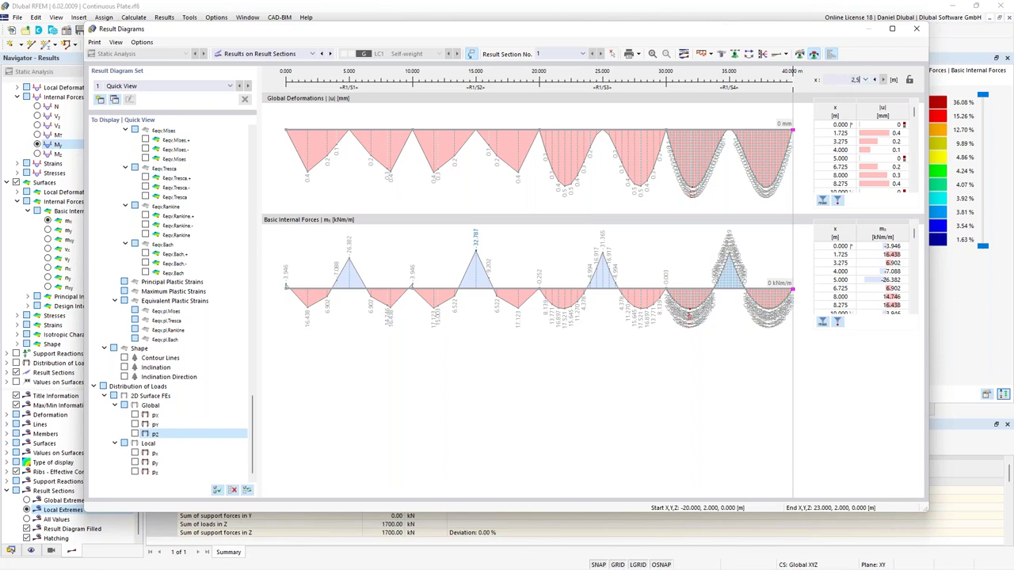
pyautogui.press('Return')
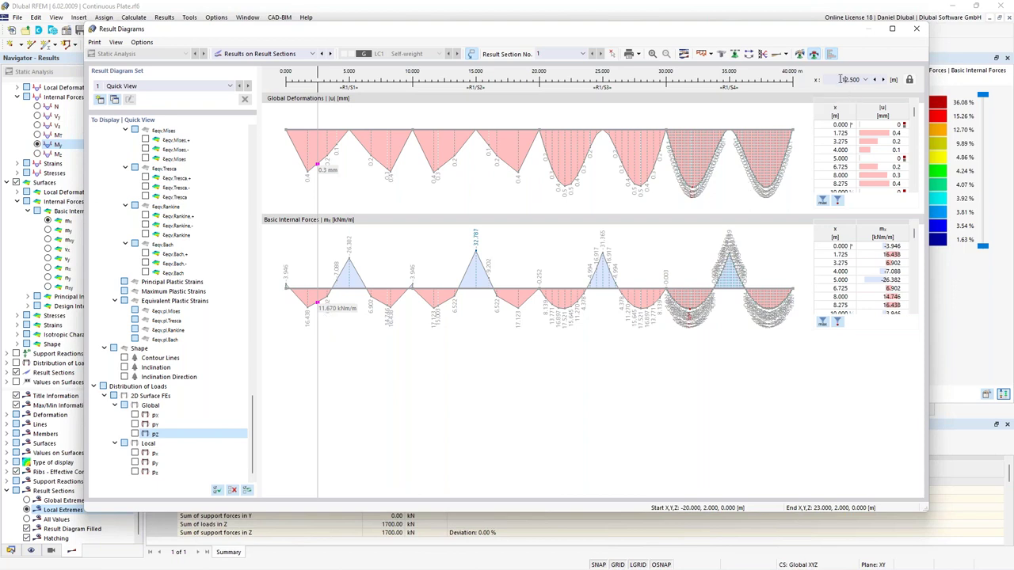
pyautogui.press('Return')
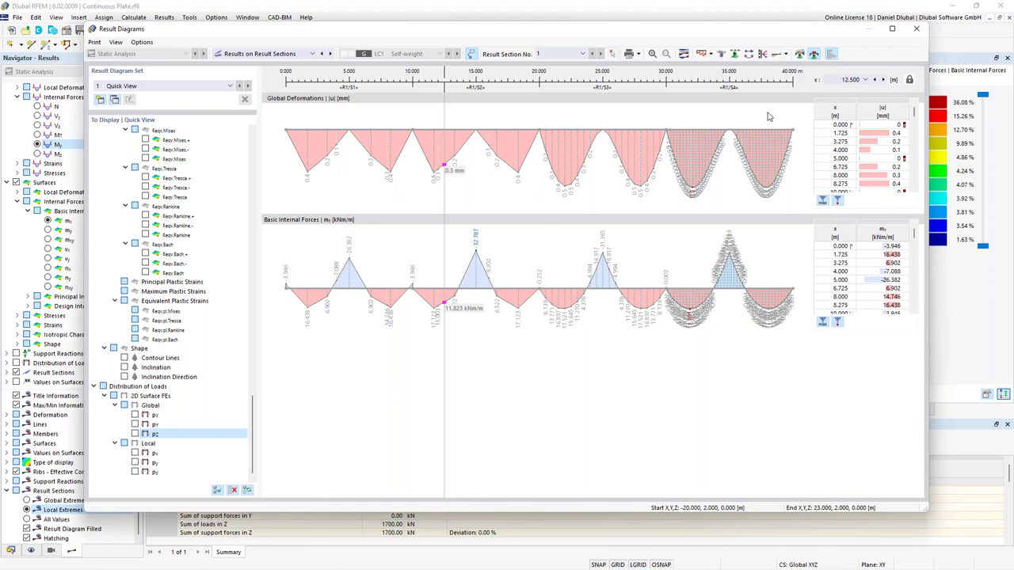
pyautogui.write('22.5')
pyautogui.press('Return')
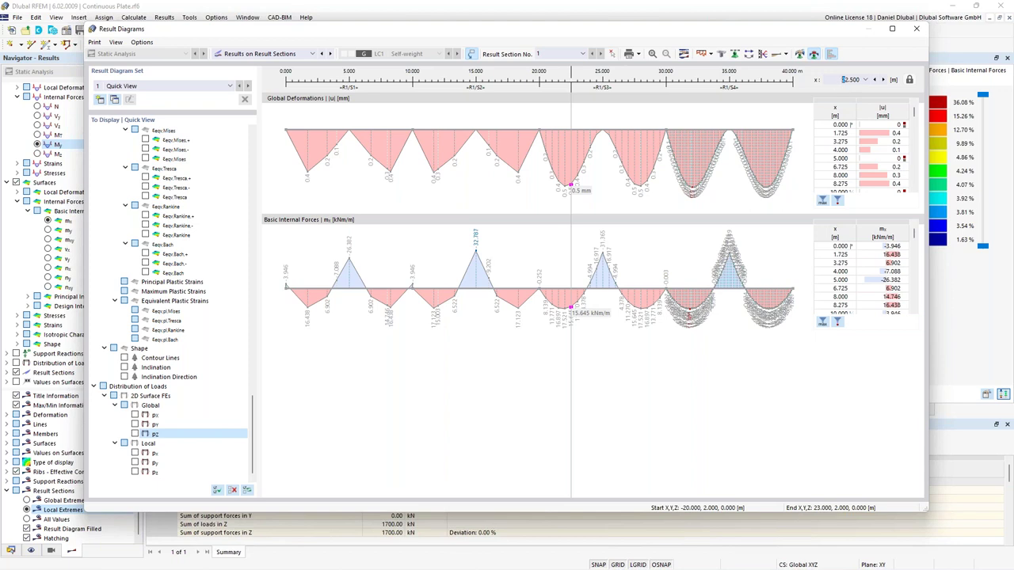
pyautogui.press('Return')
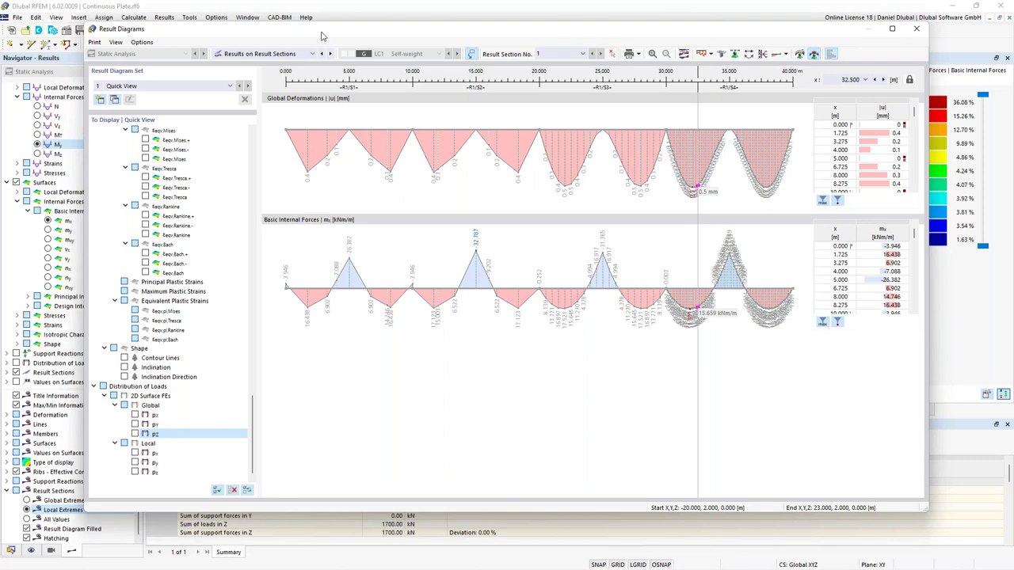
# Close the result diagrams and compare the beam's My moments with the mx moments of the finest-meshed plates
pyautogui.click(919, 30)
pyautogui.moveTo(656, 170); pyautogui.dragTo(702, 199, button='middle')
pyautogui.scroll(3, 676, 252)
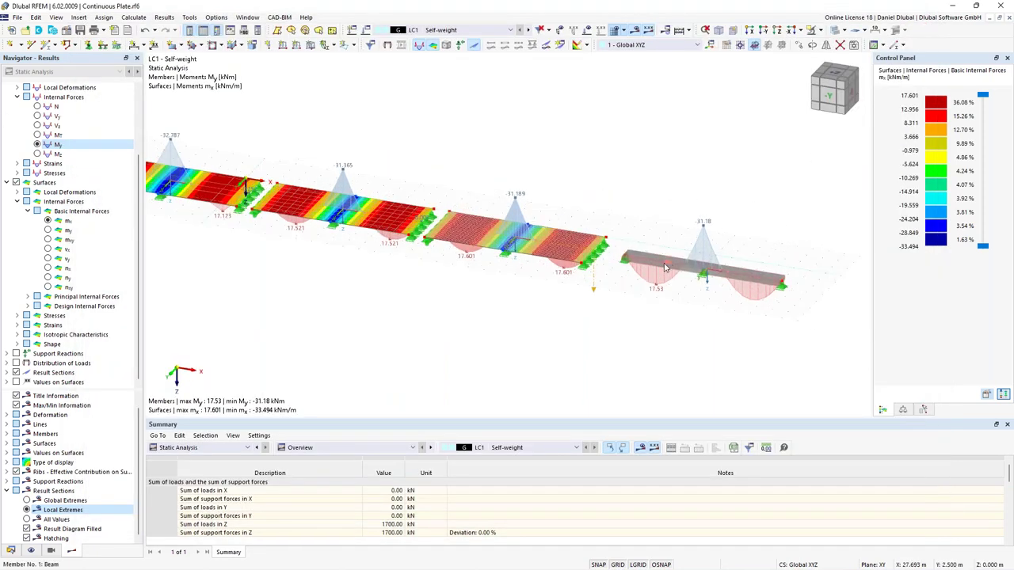
pyautogui.scroll(1, 693, 239)
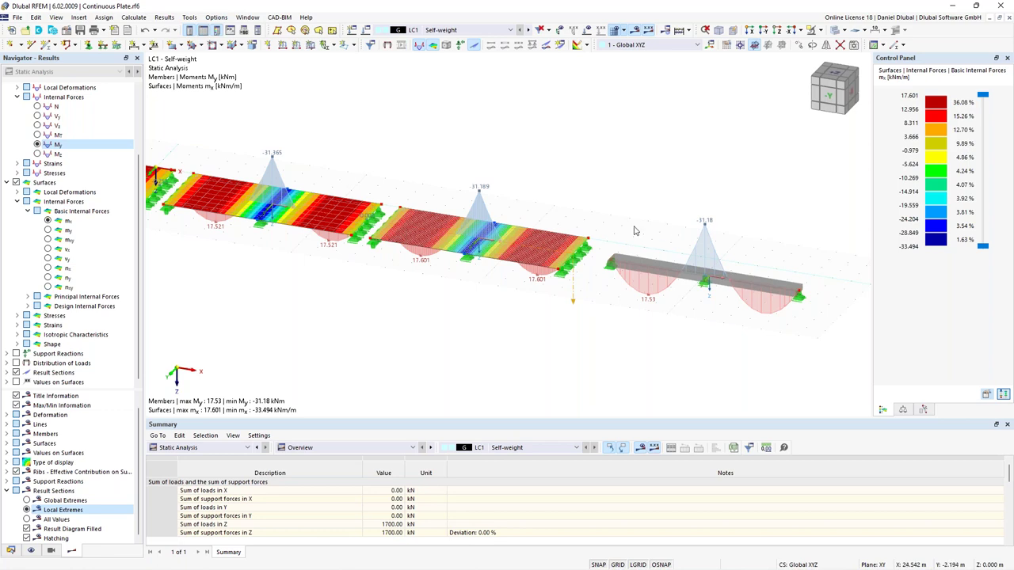
pyautogui.scroll(-1, 630, 227)
pyautogui.scroll(2, 646, 225)
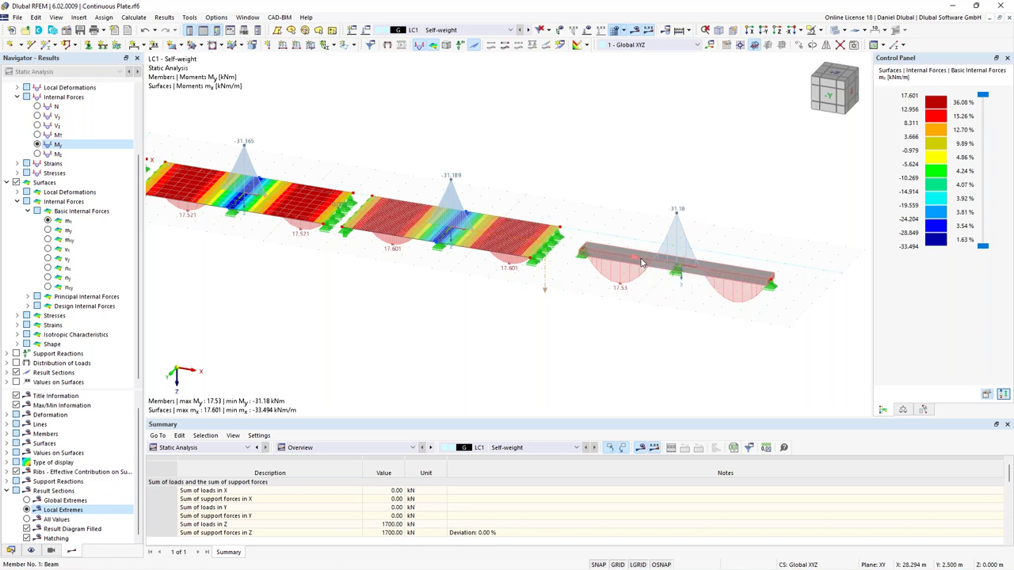
# Deactivate the shear stiffness in the beam's section R_M1 1000/300, accepting the deletion of all results and the mesh
pyautogui.doubleClick(641, 263)
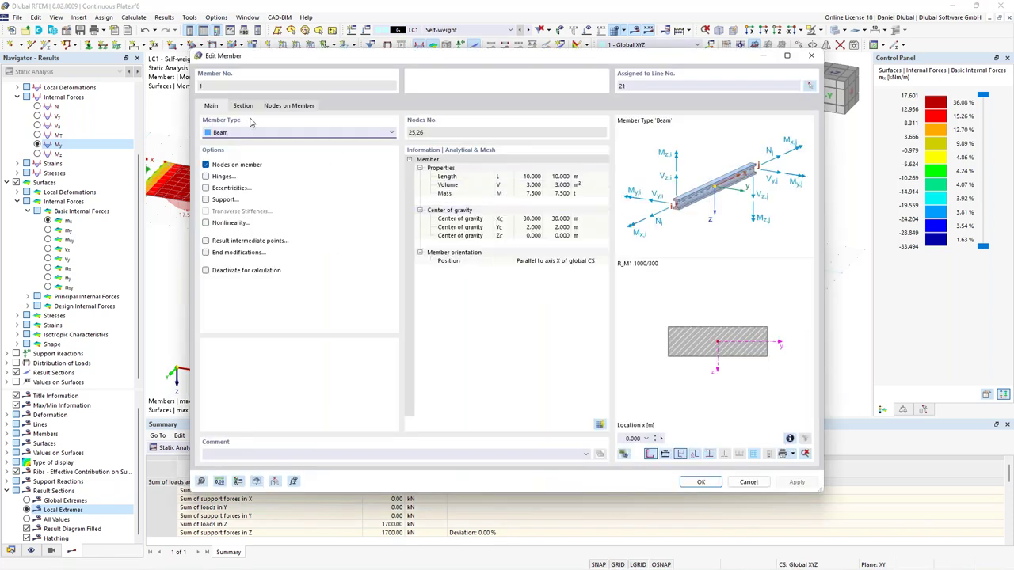
pyautogui.click(245, 107)
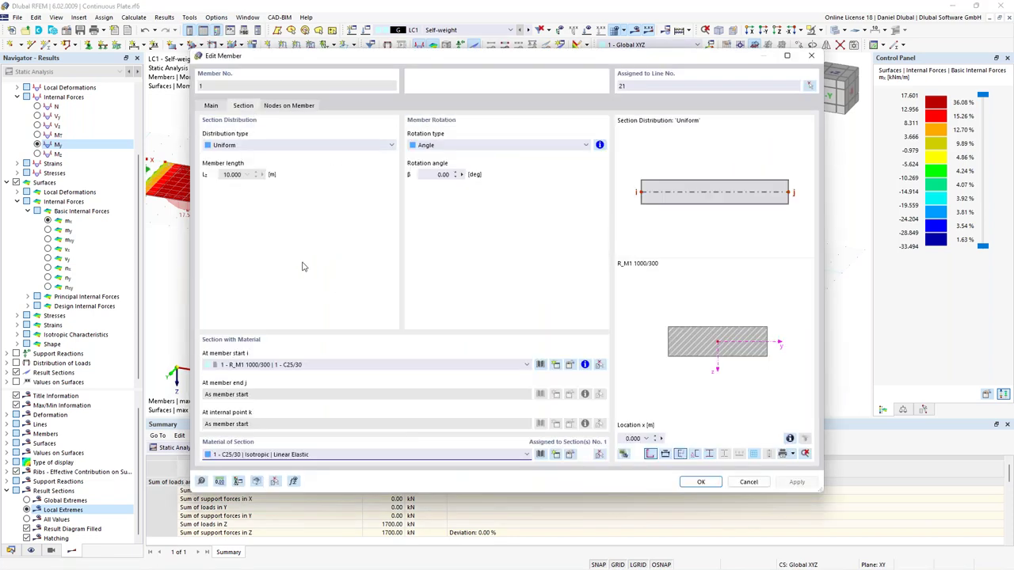
pyautogui.click(570, 366)
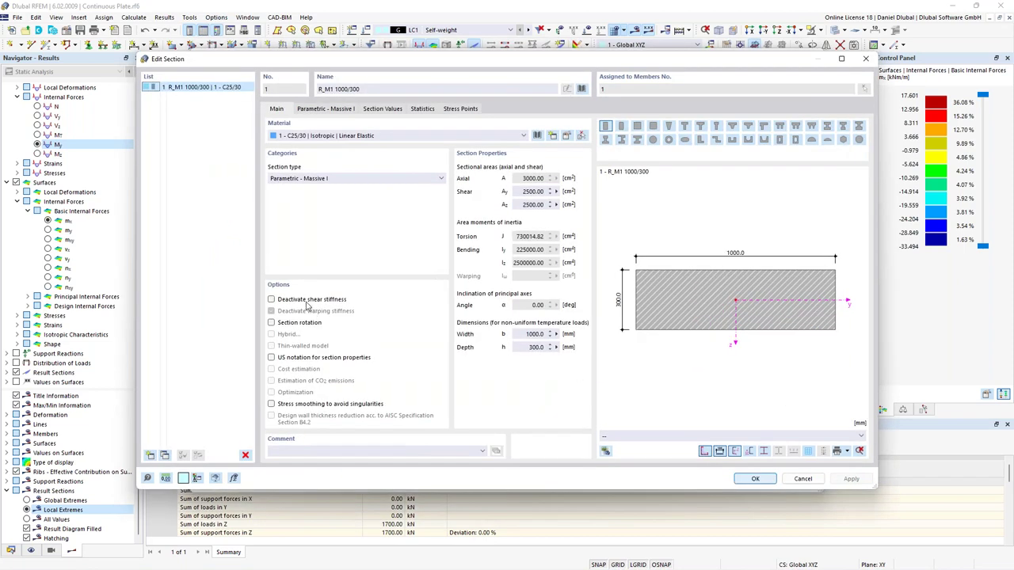
pyautogui.click(308, 305)
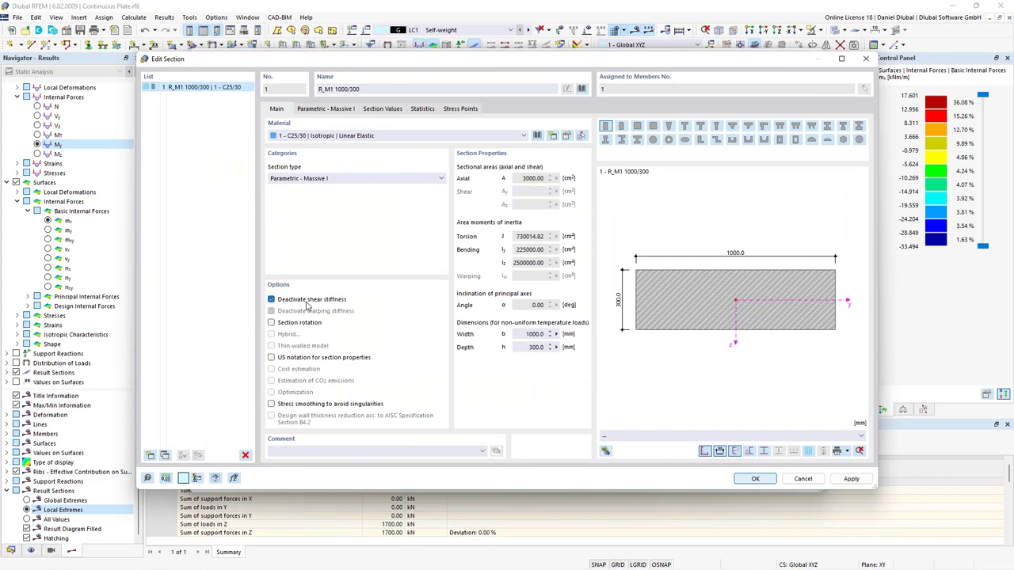
pyautogui.click(753, 480)
pyautogui.click(704, 482)
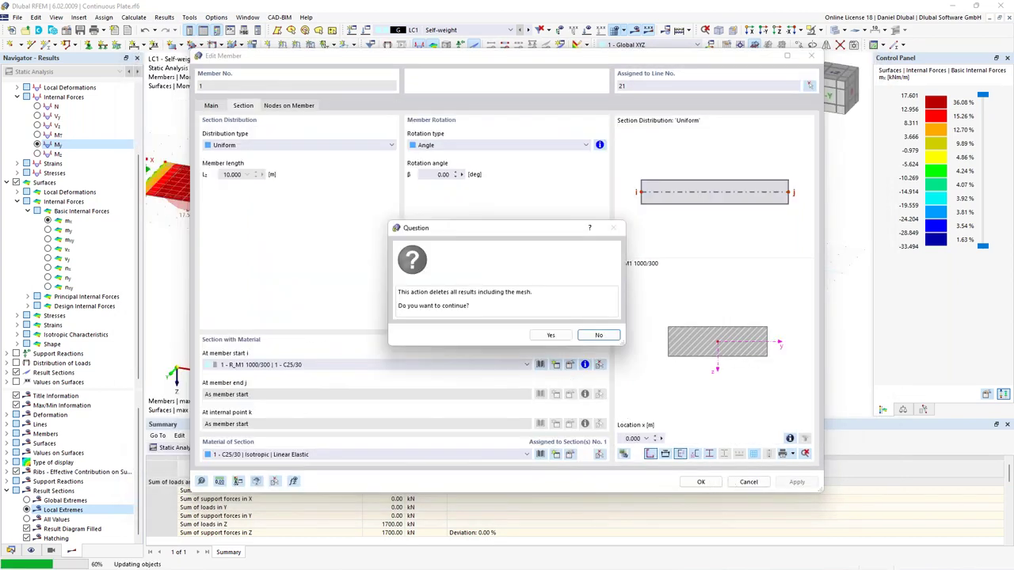
pyautogui.click(551, 335)
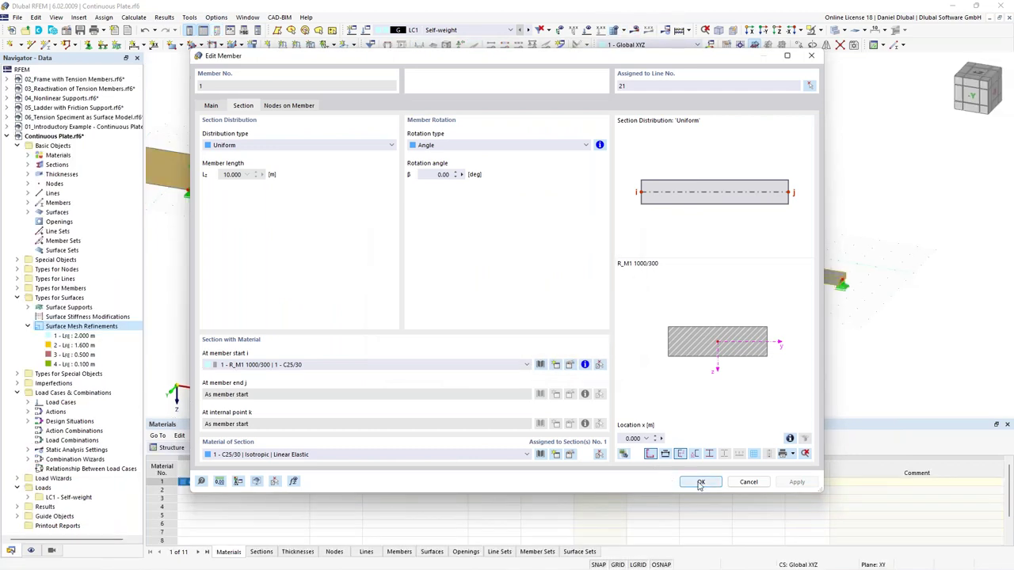
pyautogui.click(700, 482)
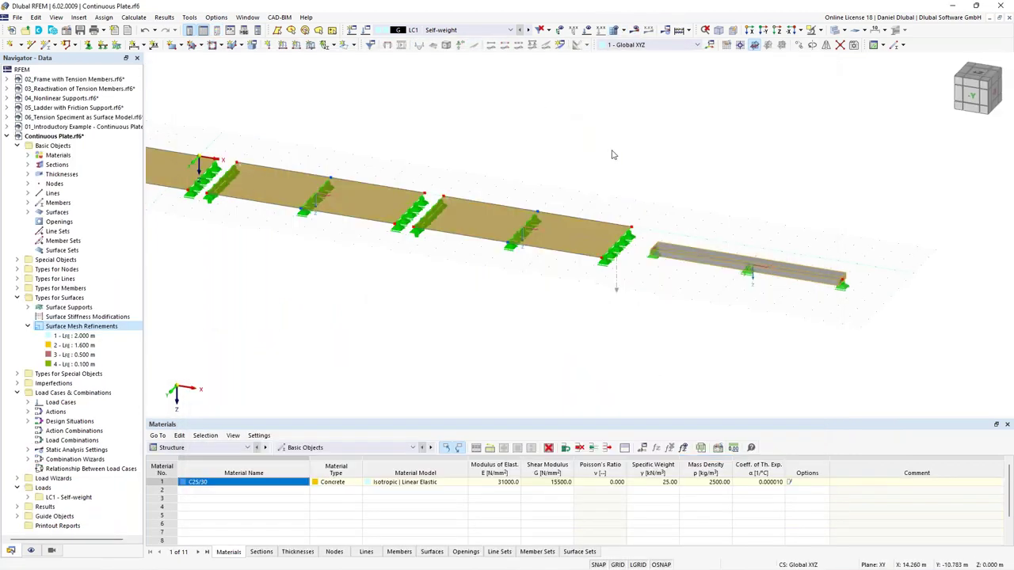
# Recalculate LC1 and display the moment results of the plates and the beam
pyautogui.scroll(-3, 572, 142)
pyautogui.moveTo(570, 145); pyautogui.dragTo(642, 182, button='middle')
pyautogui.scroll(1, 642, 182)
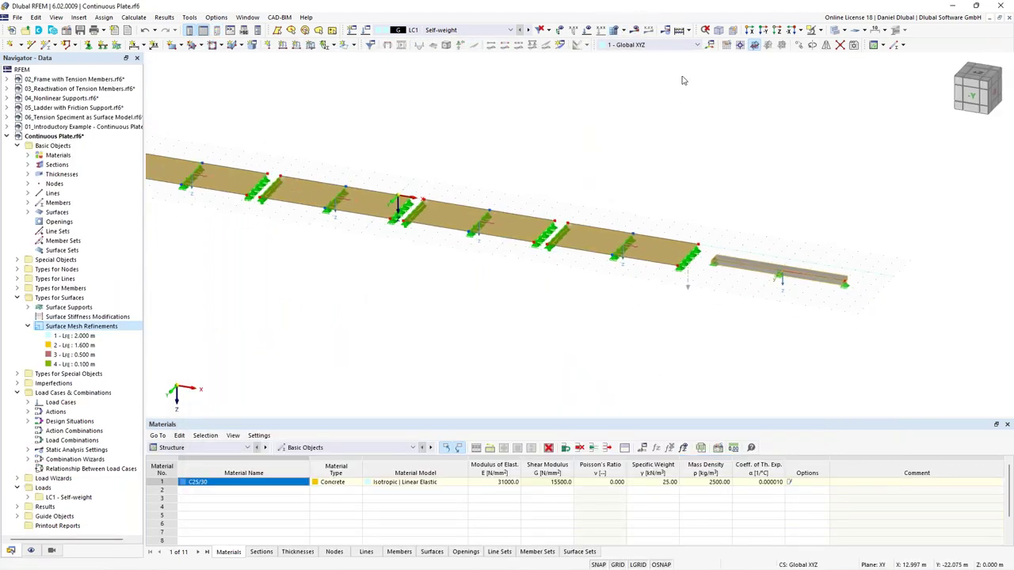
pyautogui.click(635, 29)
pyautogui.click(552, 334)
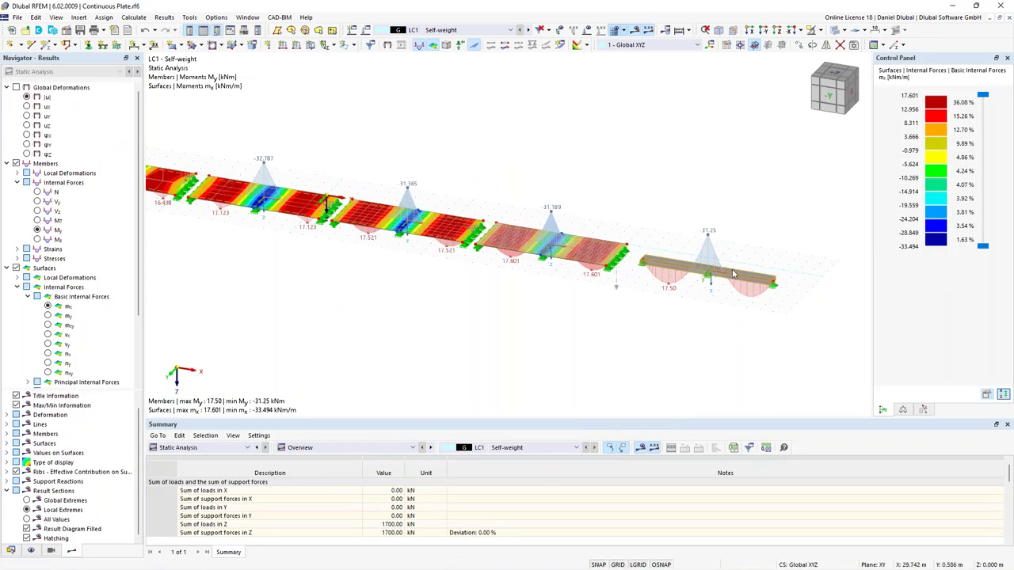
# Compare the recalculated My moments of the shear-rigid beam with the mx moments of the finest-meshed plate
pyautogui.scroll(2, 708, 243)
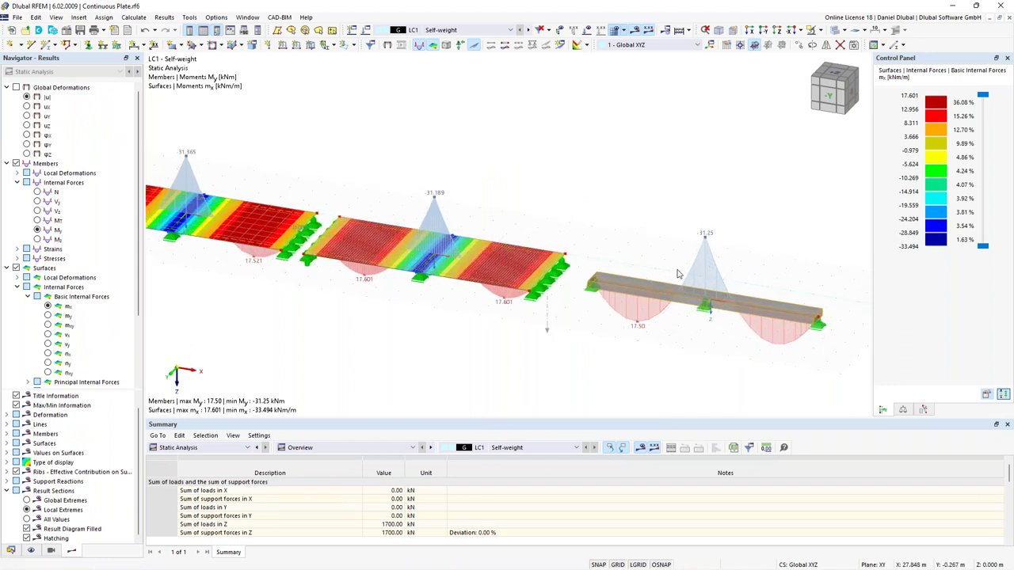
pyautogui.moveTo(629, 280)
pyautogui.scroll(-2, 686, 231)
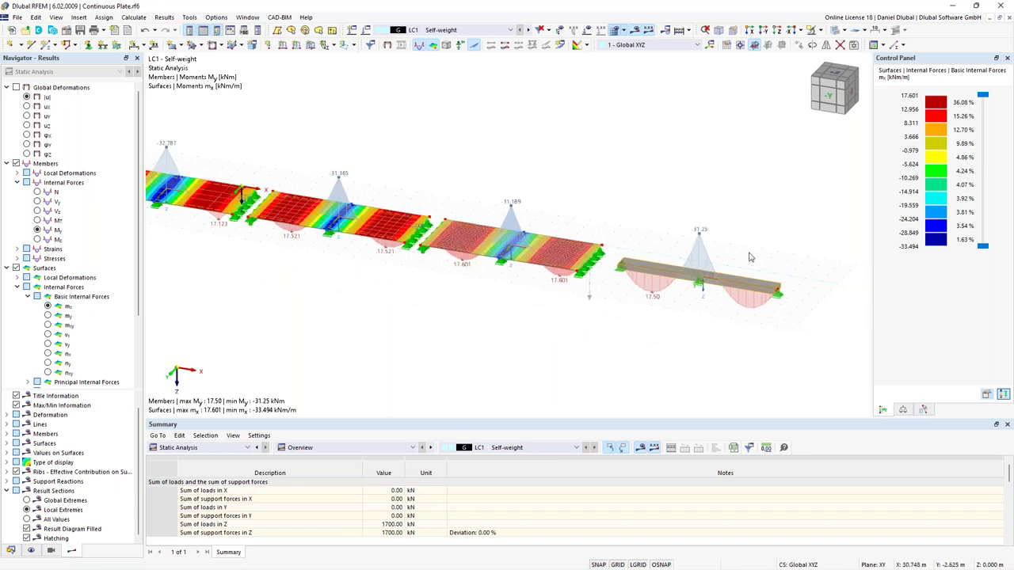
pyautogui.scroll(3, 601, 272)
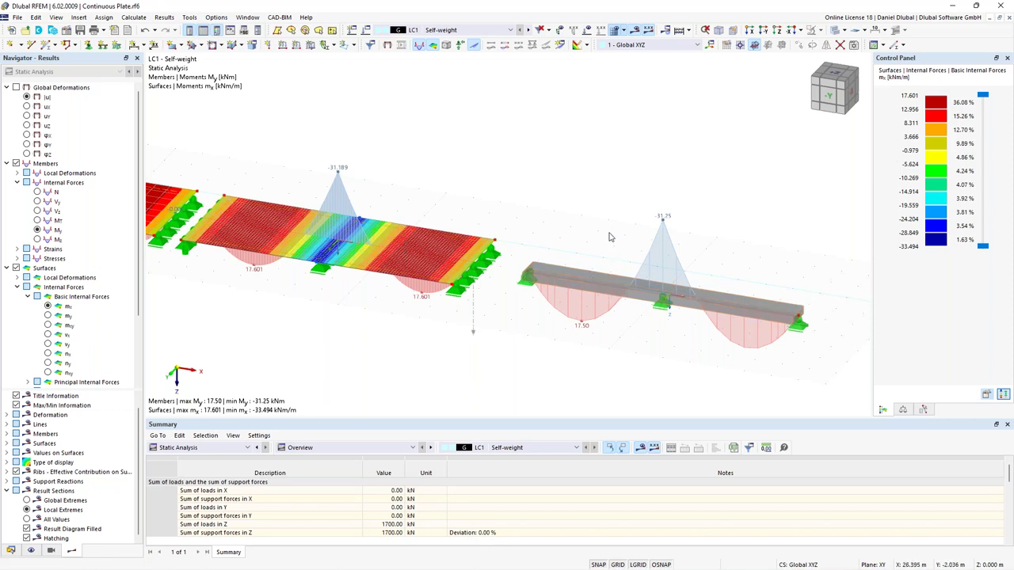
pyautogui.scroll(-5, 609, 236)
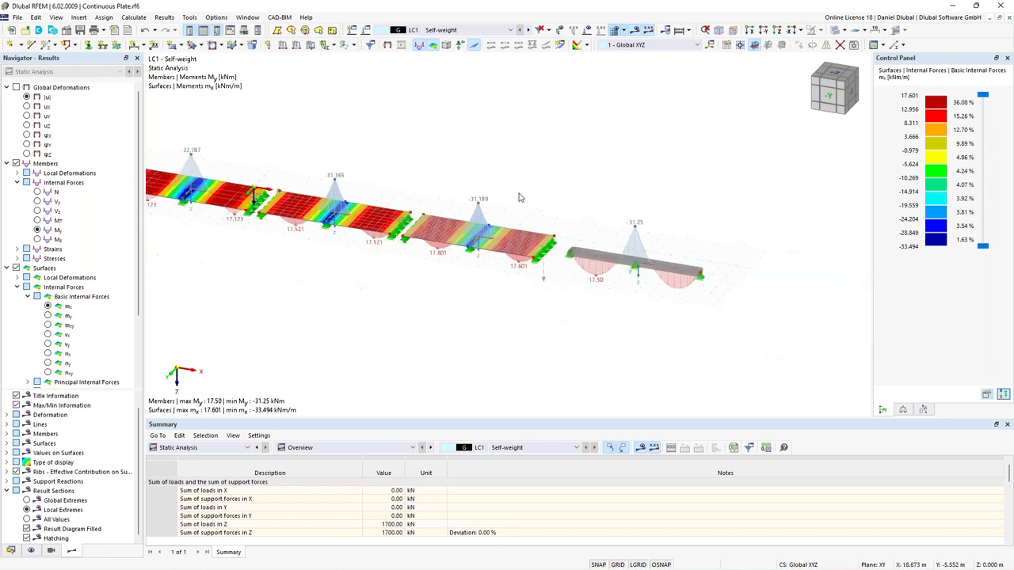
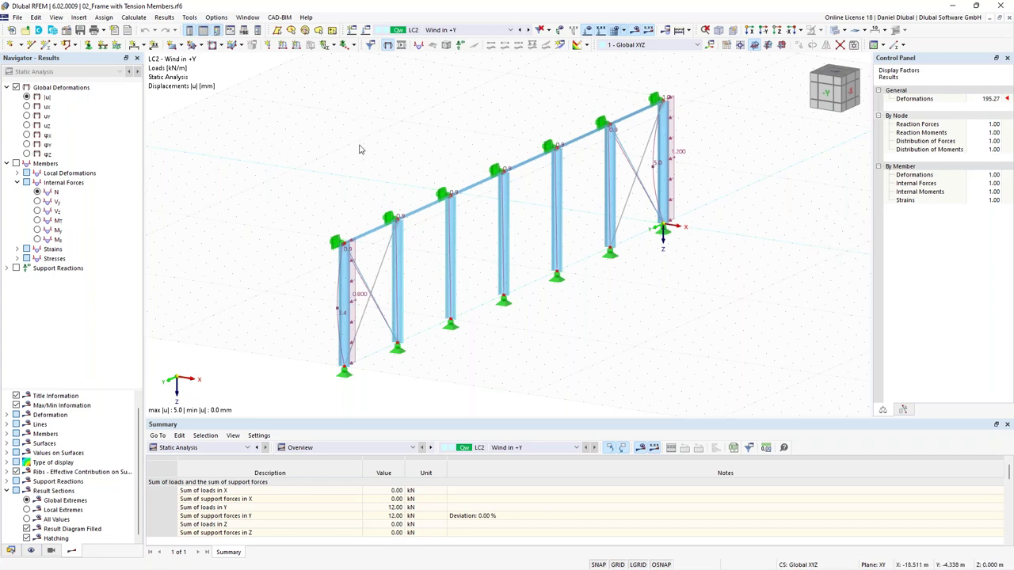
# Examine the frame with tension members and its LC2 wind displacements from different viewing angles
pyautogui.keyDown('ctrl'); pyautogui.moveTo(359, 148); pyautogui.dragTo(335, 111, button='middle'); pyautogui.keyUp('ctrl')
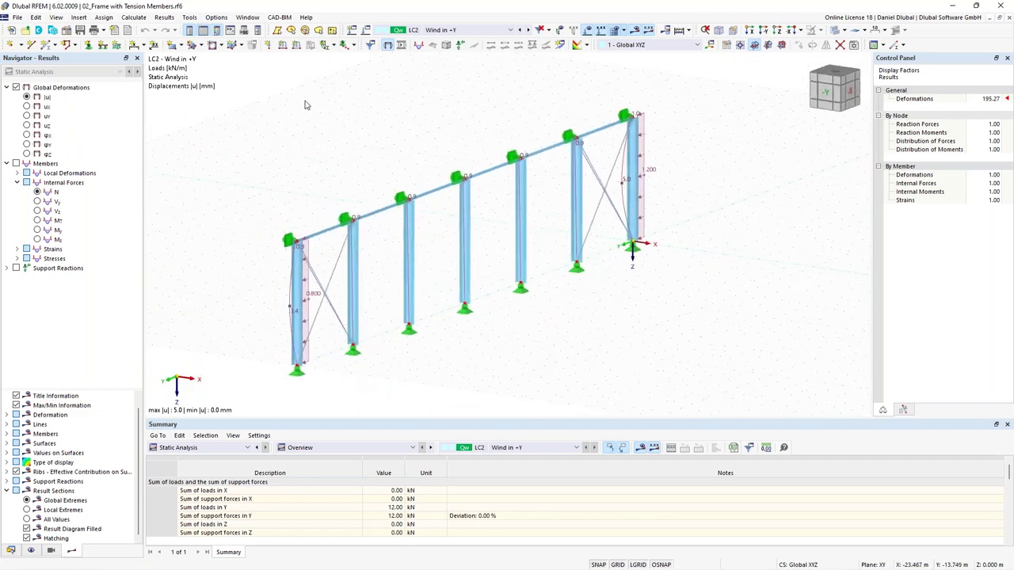
pyautogui.moveTo(274, 89); pyautogui.dragTo(721, 375)
pyautogui.press('Escape')
pyautogui.keyDown('ctrl'); pyautogui.moveTo(395, 162); pyautogui.dragTo(452, 170, button='middle'); pyautogui.keyUp('ctrl')
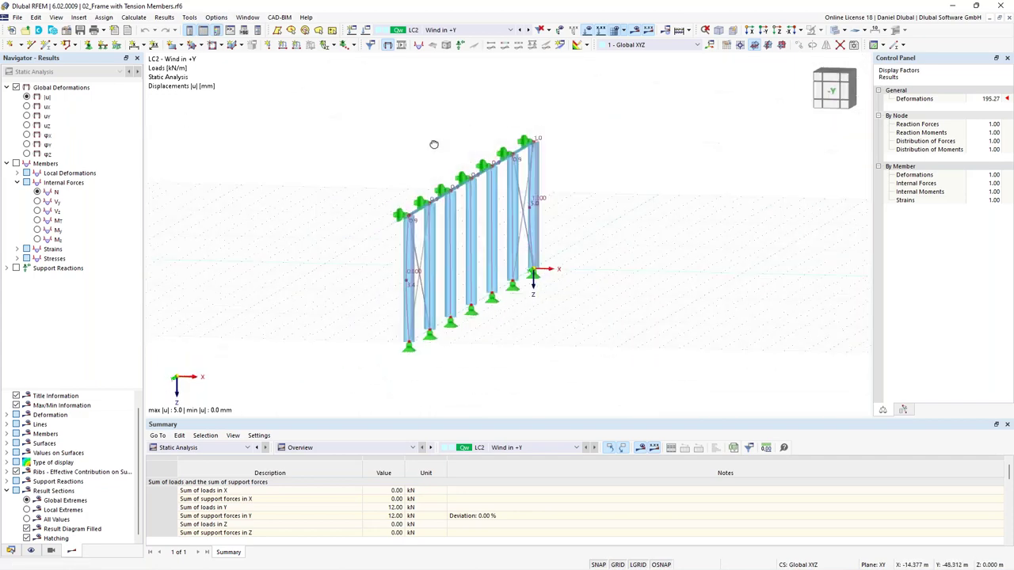
pyautogui.click(465, 204)
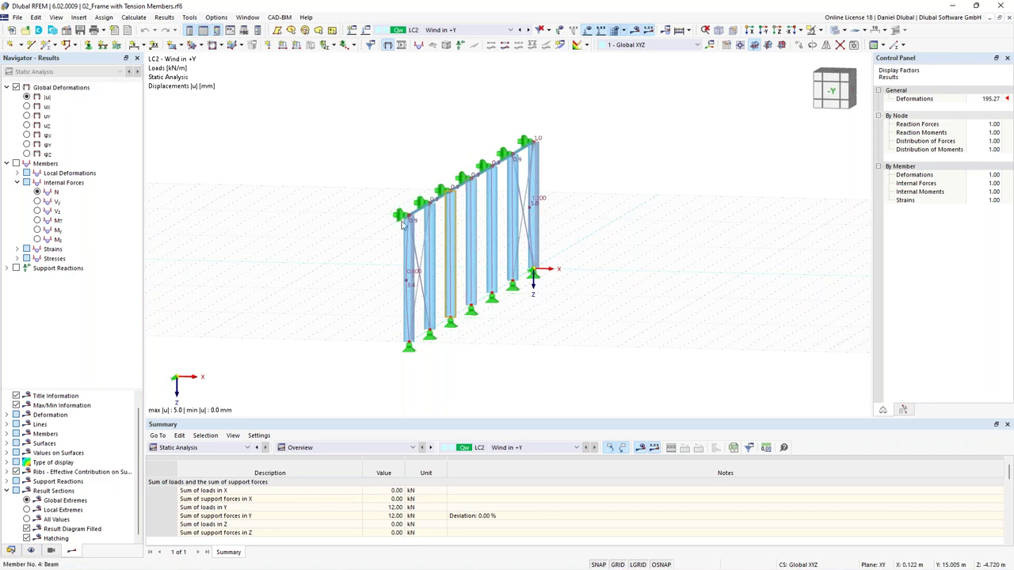
# Inspect the crossed tension members in each end bay of the frame by highlighting one bay's pair after the other
pyautogui.keyDown('ctrl'); pyautogui.moveTo(646, 150); pyautogui.dragTo(373, 126, button='middle'); pyautogui.keyUp('ctrl')
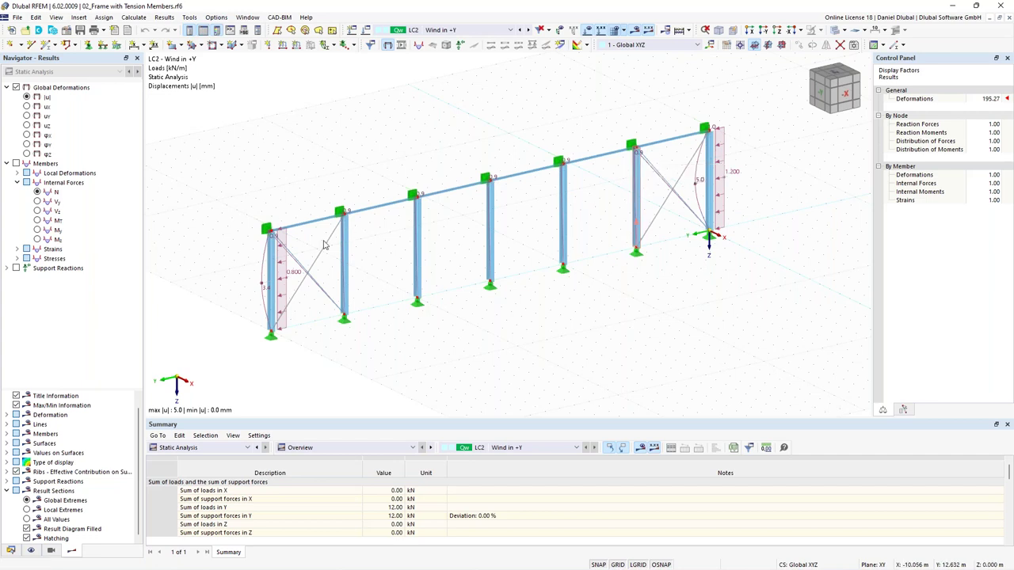
pyautogui.click(307, 275)
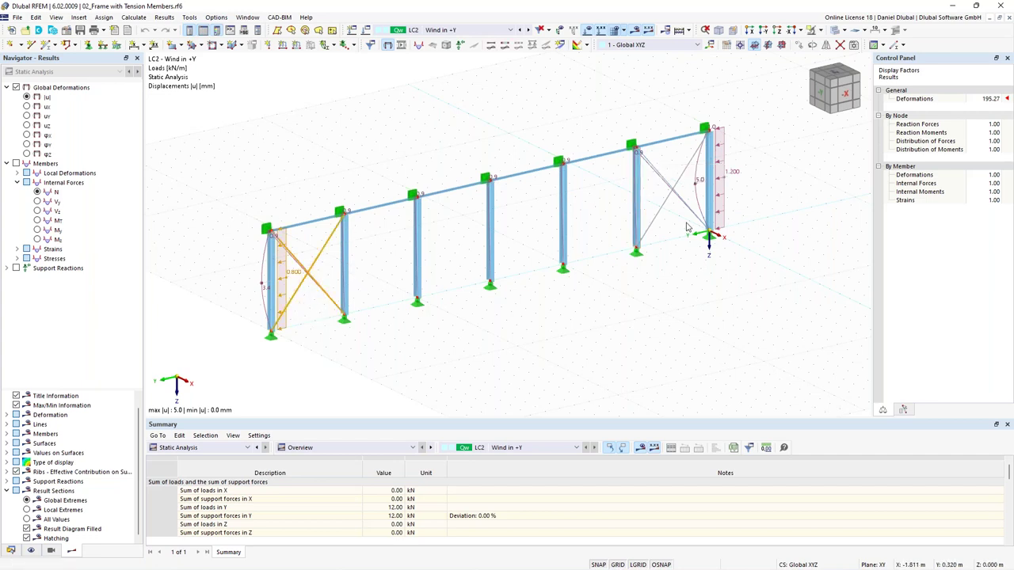
pyautogui.click(667, 182)
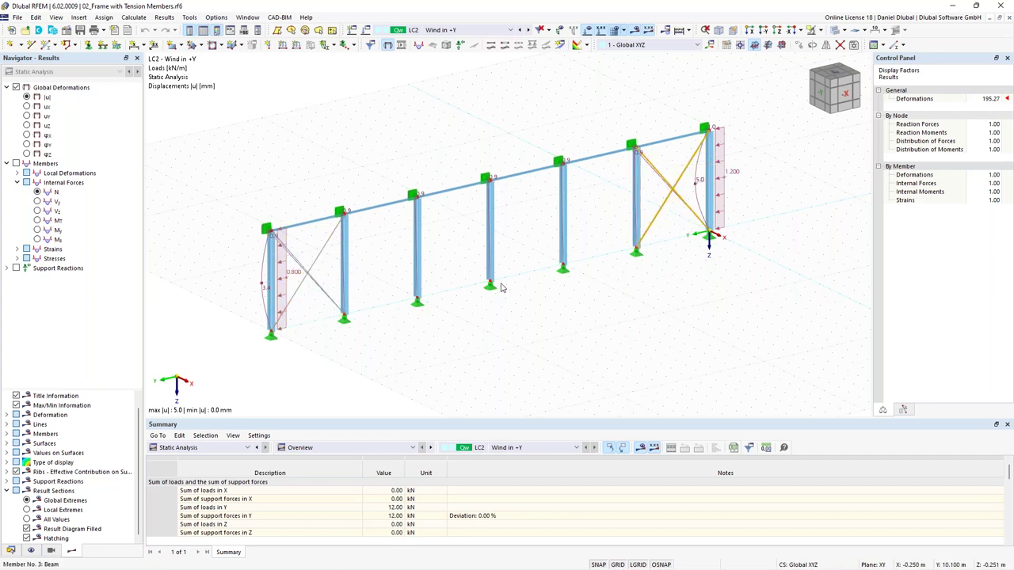
pyautogui.click(387, 305)
pyautogui.scroll(3, 309, 279)
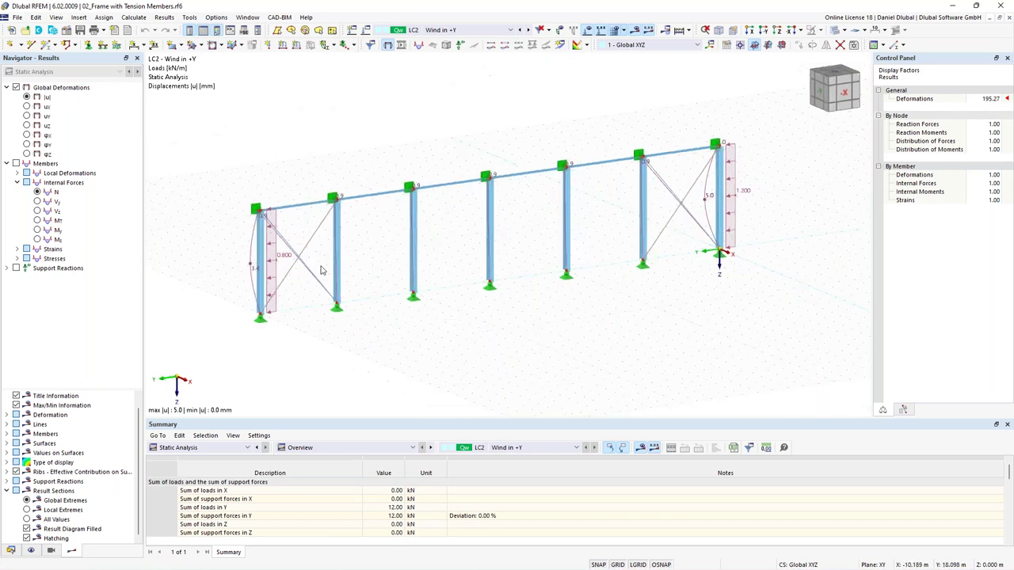
# Delete the four crossed tension members in both end bays together with their definition lines, accepting the deletion of all results and the mesh
pyautogui.click(298, 250)
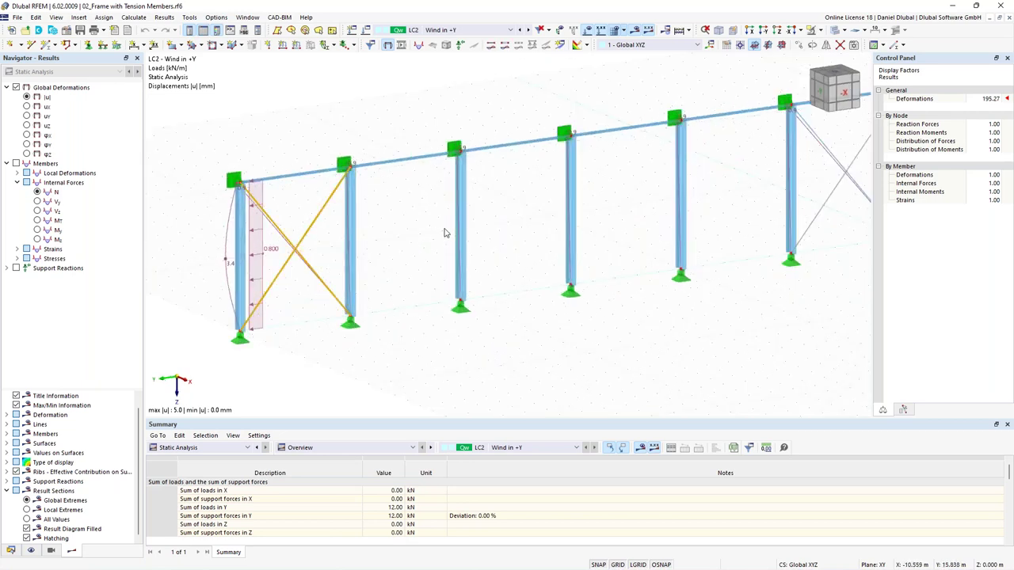
pyautogui.scroll(-2, 444, 233)
pyautogui.scroll(-2, 444, 232)
pyautogui.keyDown('ctrl'); pyautogui.click(598, 198); pyautogui.keyUp('ctrl')
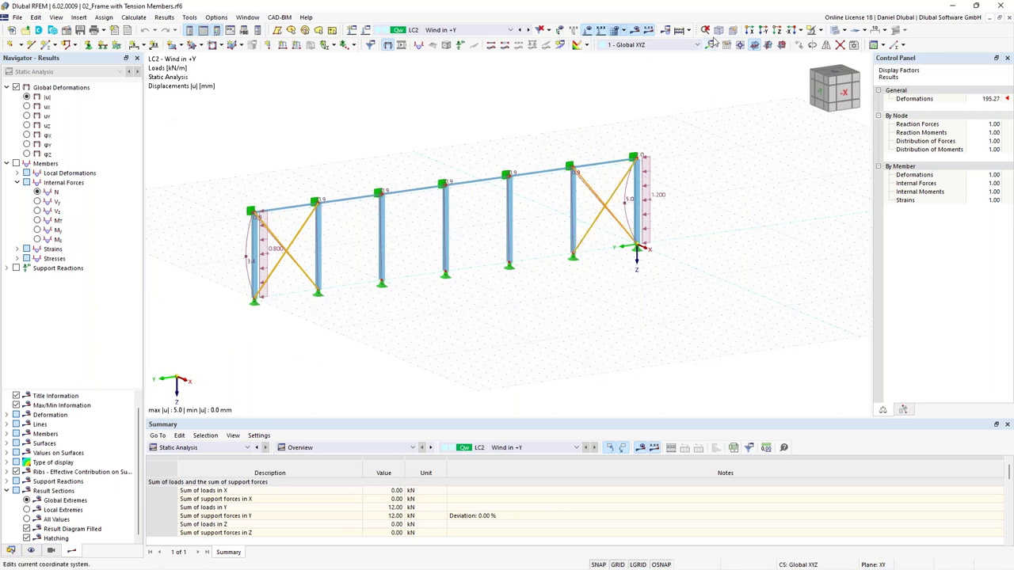
pyautogui.press('Delete')
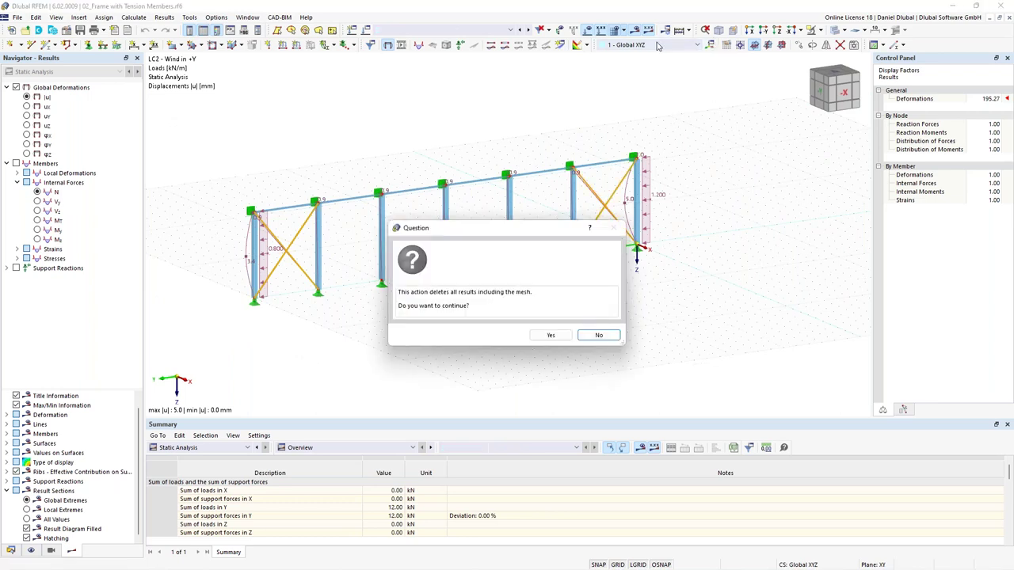
pyautogui.click(594, 335)
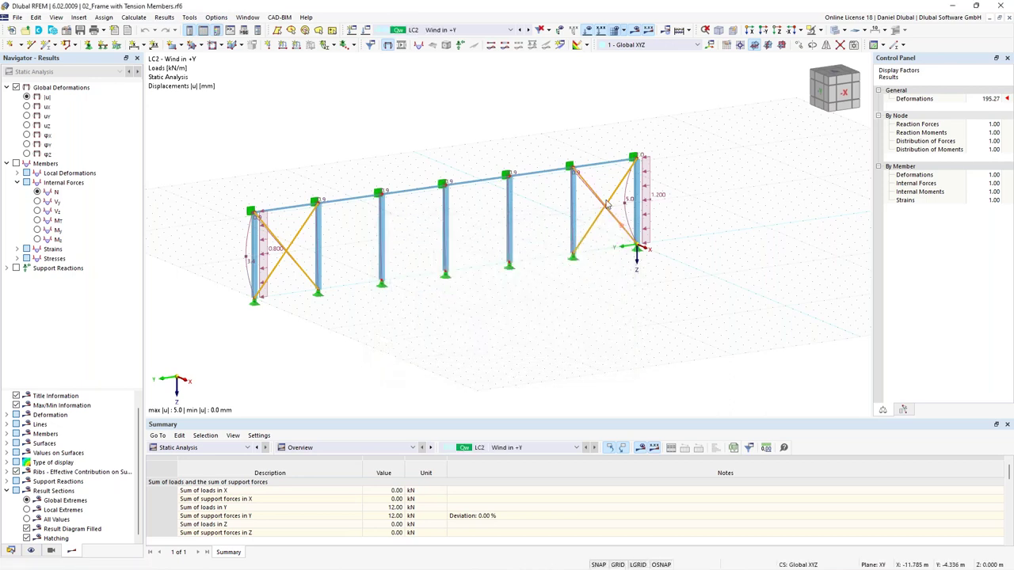
pyautogui.rightClick(610, 203)
pyautogui.moveTo(674, 239)
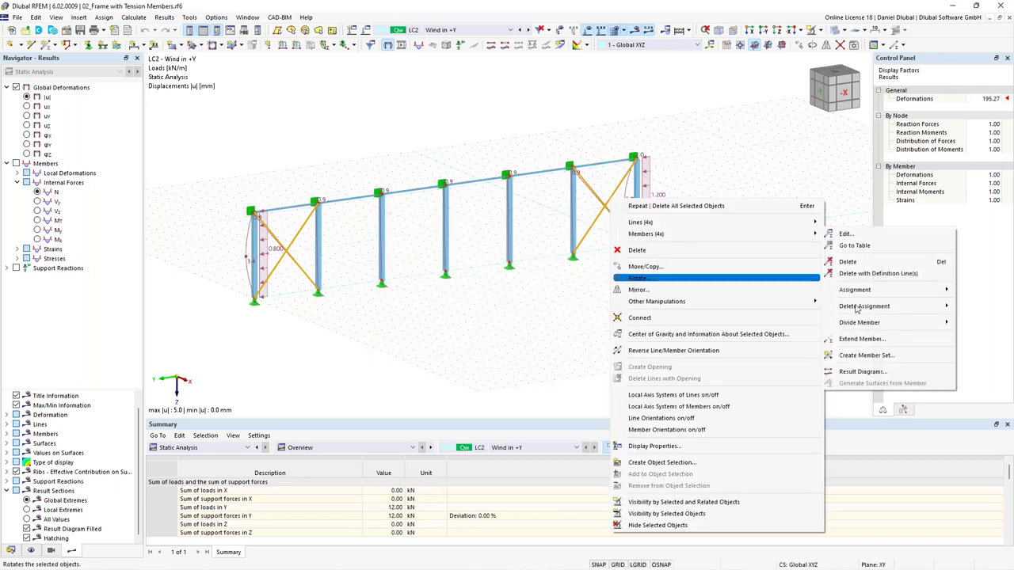
pyautogui.moveTo(874, 308)
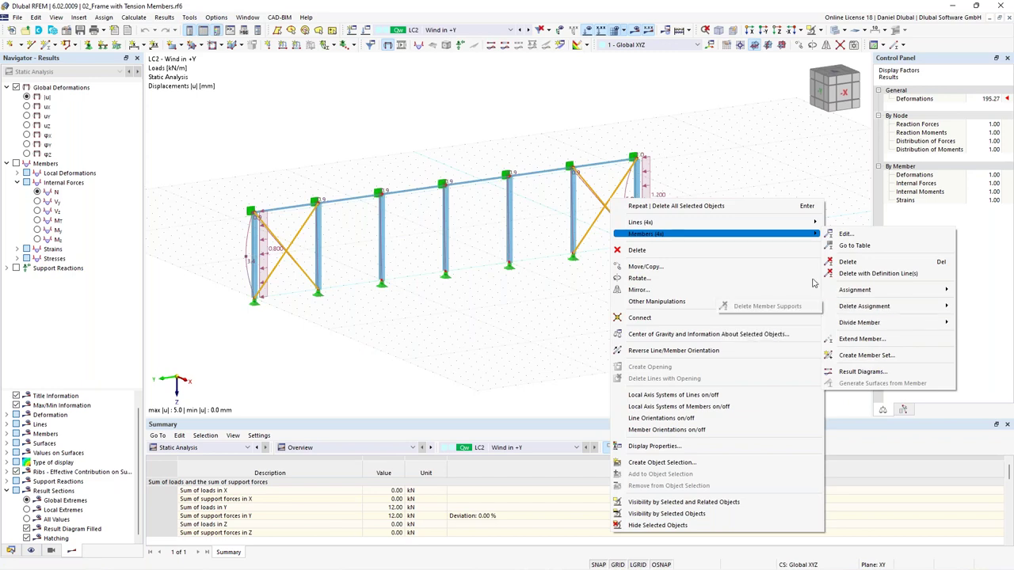
pyautogui.click(873, 275)
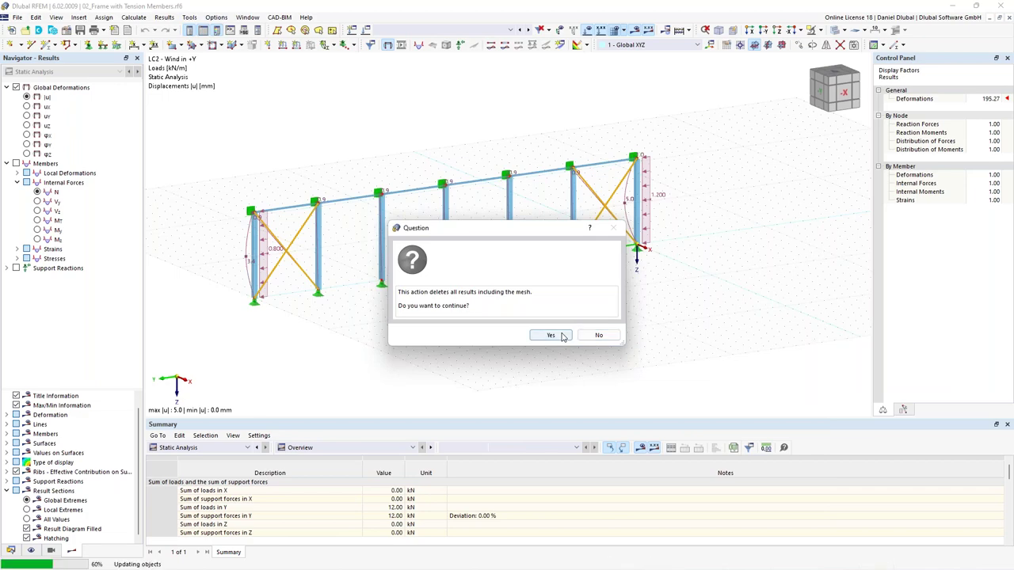
pyautogui.click(561, 338)
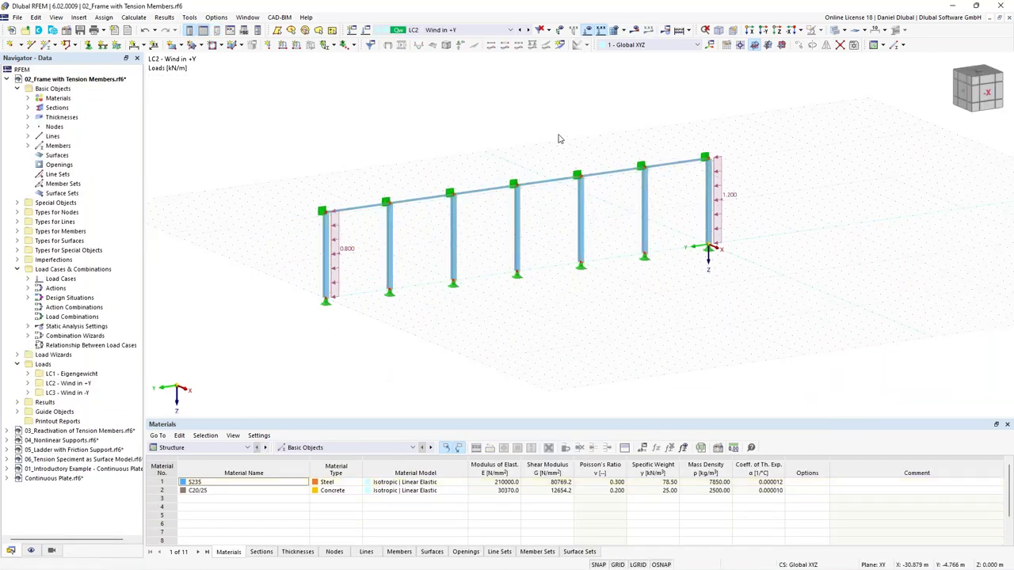
# Calculate LC2 for the frame without bracing and highlight the description of the reported calculation error
pyautogui.keyDown('ctrl'); pyautogui.moveTo(556, 149); pyautogui.dragTo(534, 167, button='middle'); pyautogui.keyUp('ctrl')
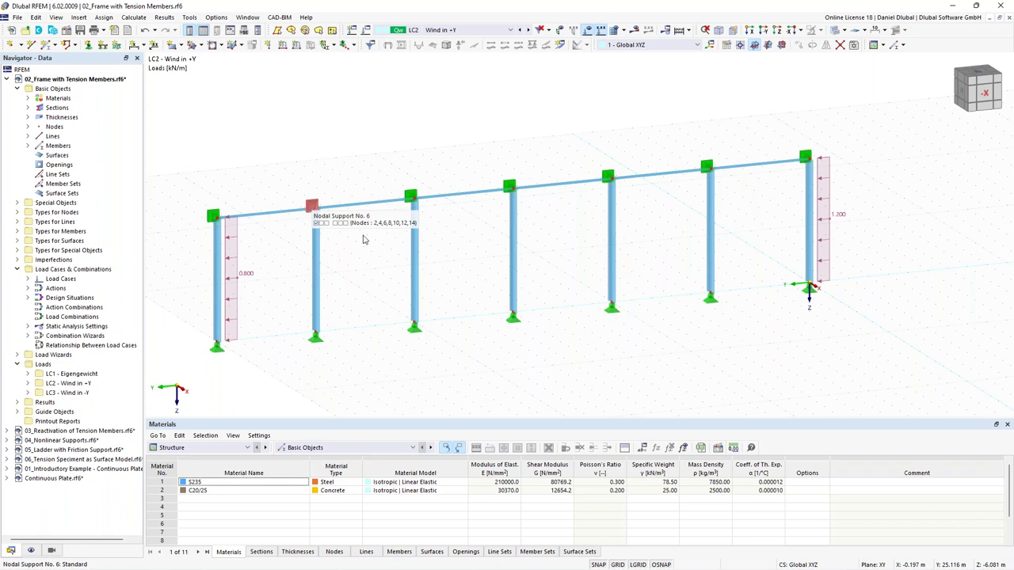
pyautogui.scroll(-2, 362, 175)
pyautogui.moveTo(376, 129); pyautogui.dragTo(383, 157, button='middle')
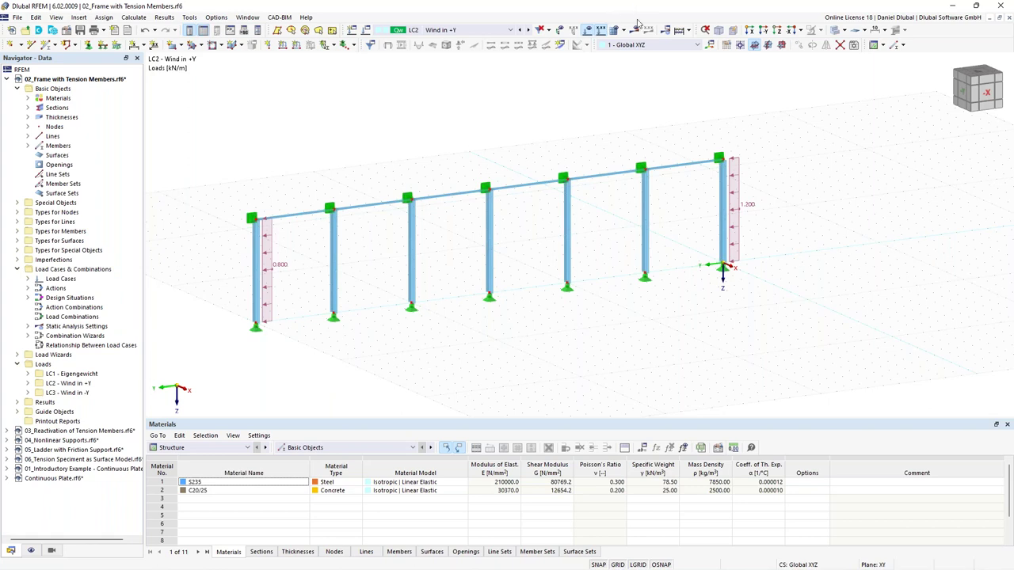
pyautogui.click(635, 29)
pyautogui.click(549, 334)
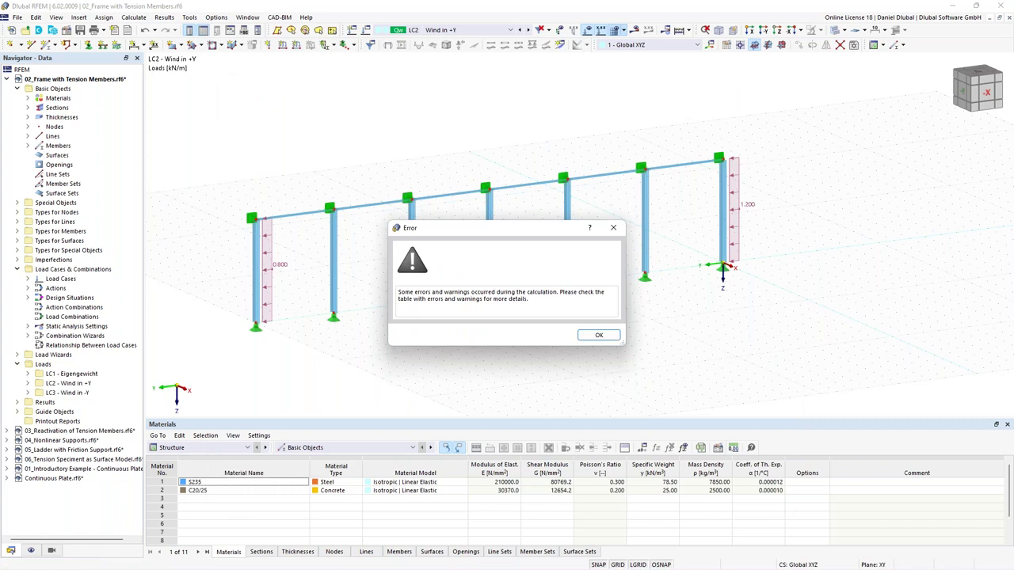
pyautogui.click(605, 335)
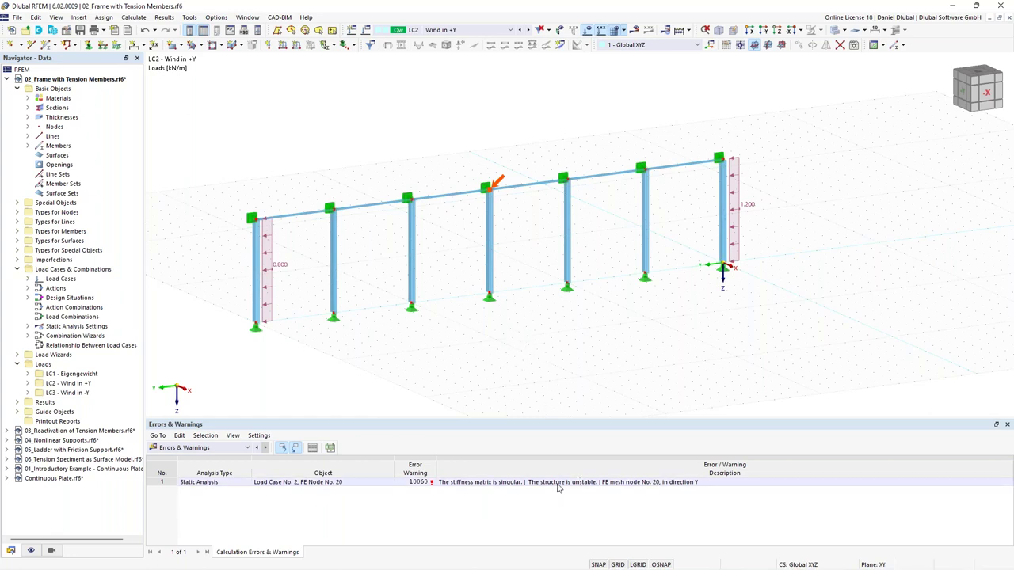
pyautogui.click(619, 482)
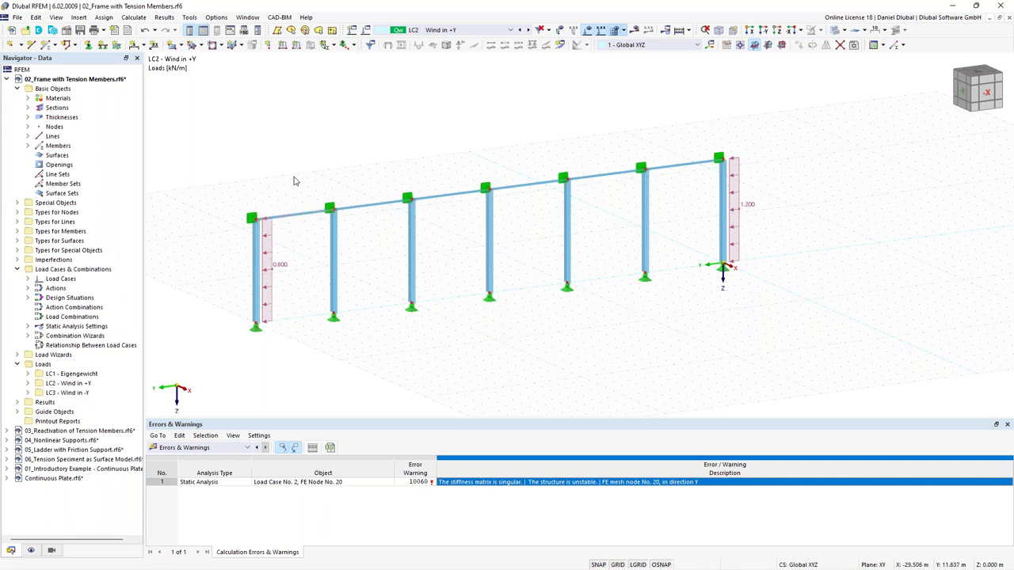
# Start a new single member and set its member type to Truss (only N)
pyautogui.moveTo(328, 165); pyautogui.dragTo(342, 162, button='middle')
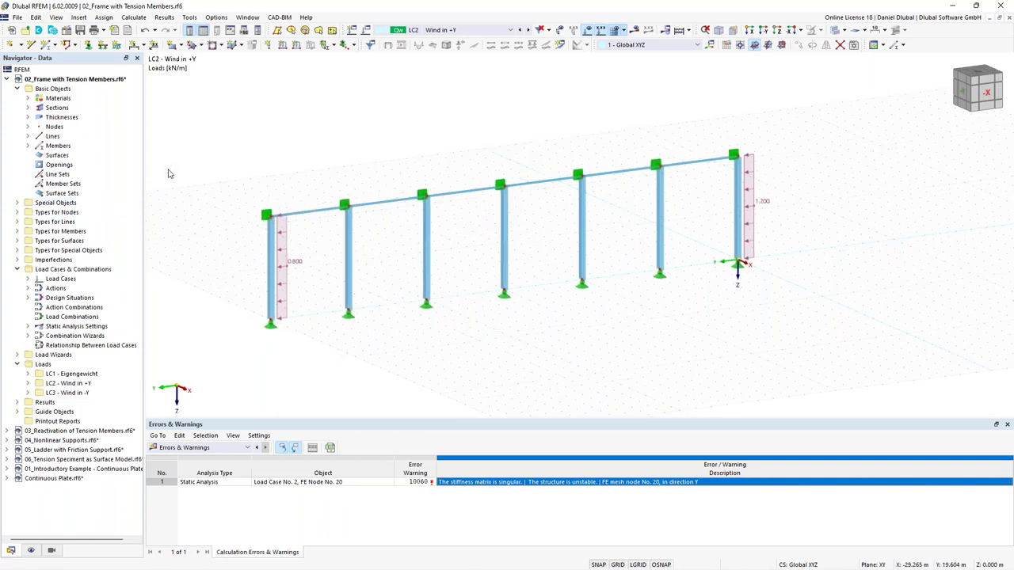
pyautogui.click(48, 45)
pyautogui.click(47, 45)
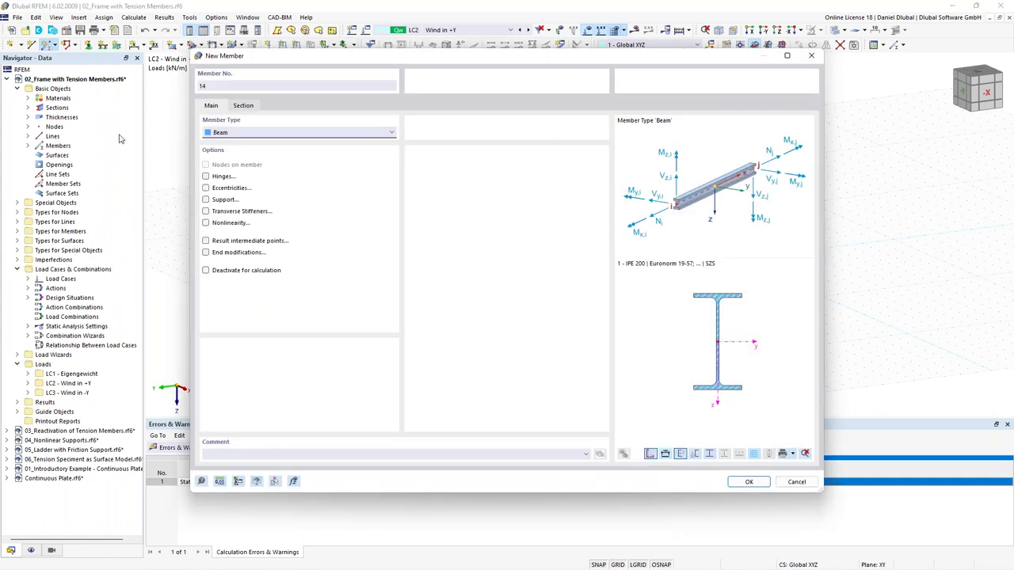
pyautogui.click(270, 134)
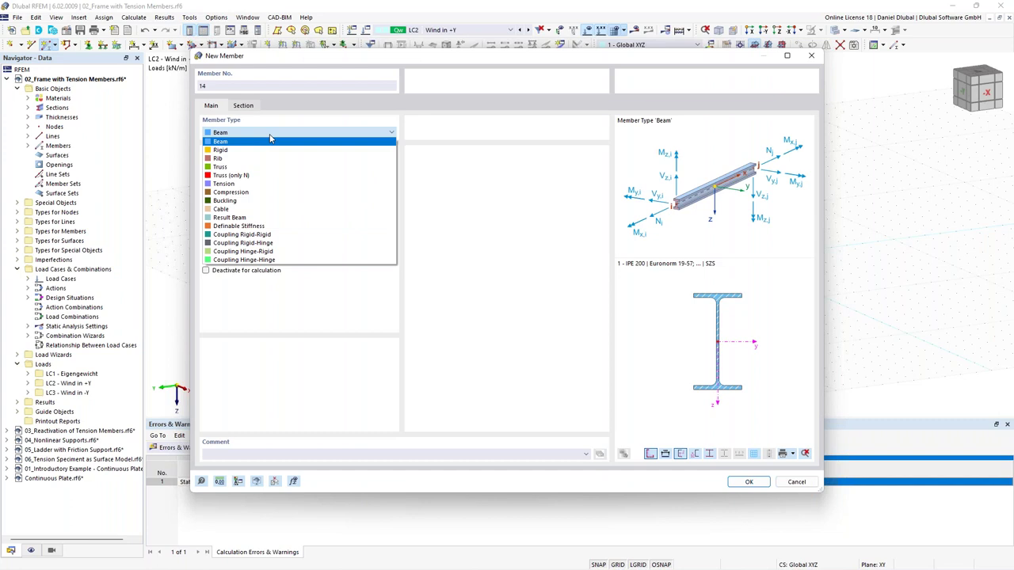
pyautogui.click(267, 140)
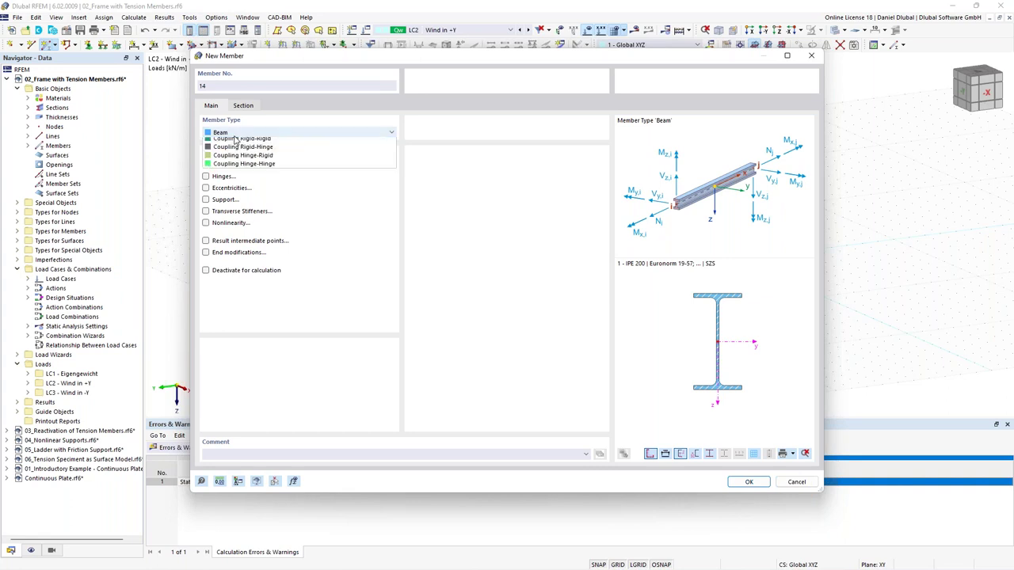
pyautogui.click(234, 138)
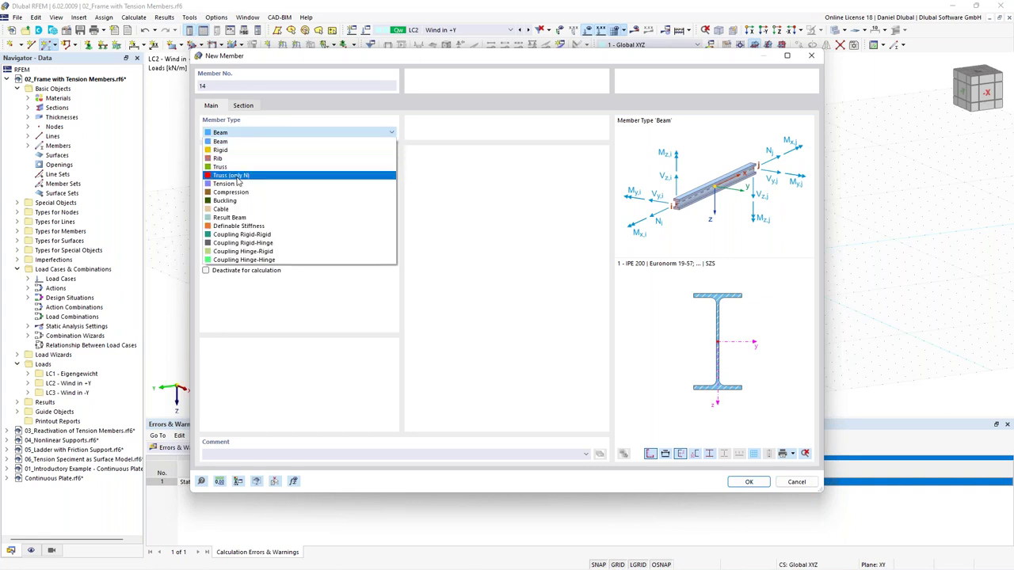
pyautogui.click(237, 176)
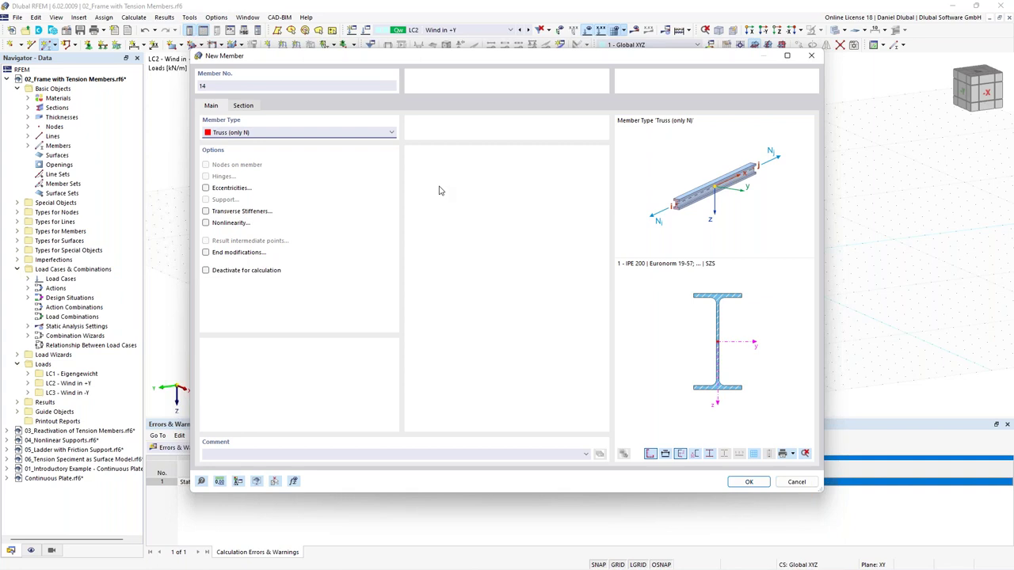
# Activate the new member's nonlinearity, assign Failure if compression, and review its type options before accepting the member settings
pyautogui.click(221, 225)
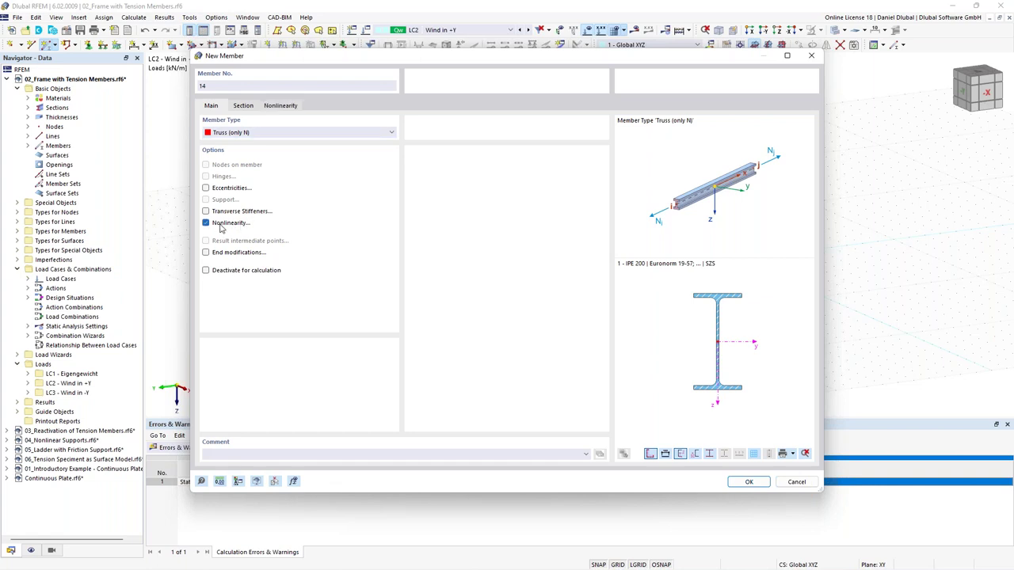
pyautogui.click(288, 108)
pyautogui.click(283, 146)
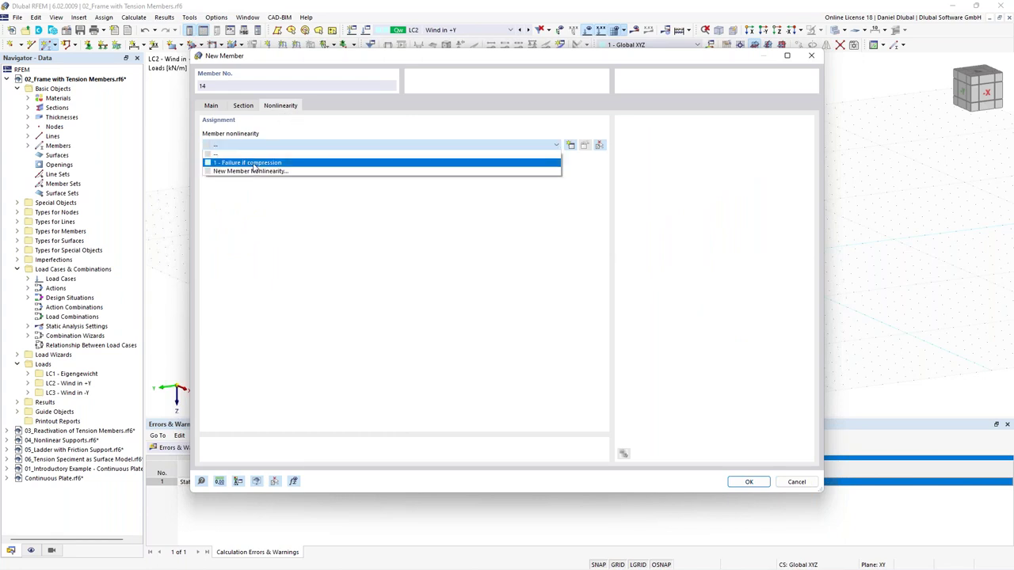
pyautogui.click(250, 164)
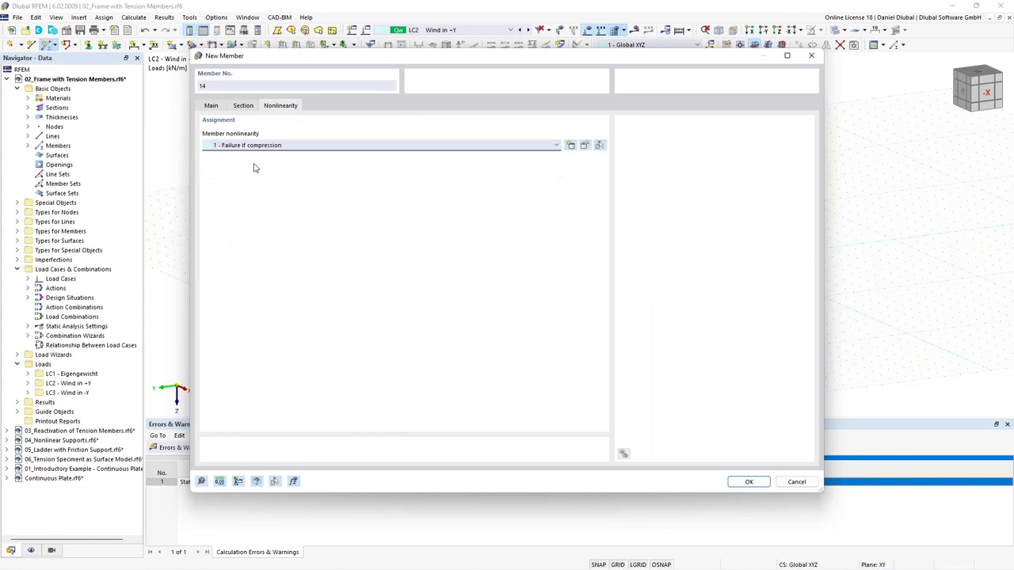
pyautogui.click(584, 147)
pyautogui.click(441, 172)
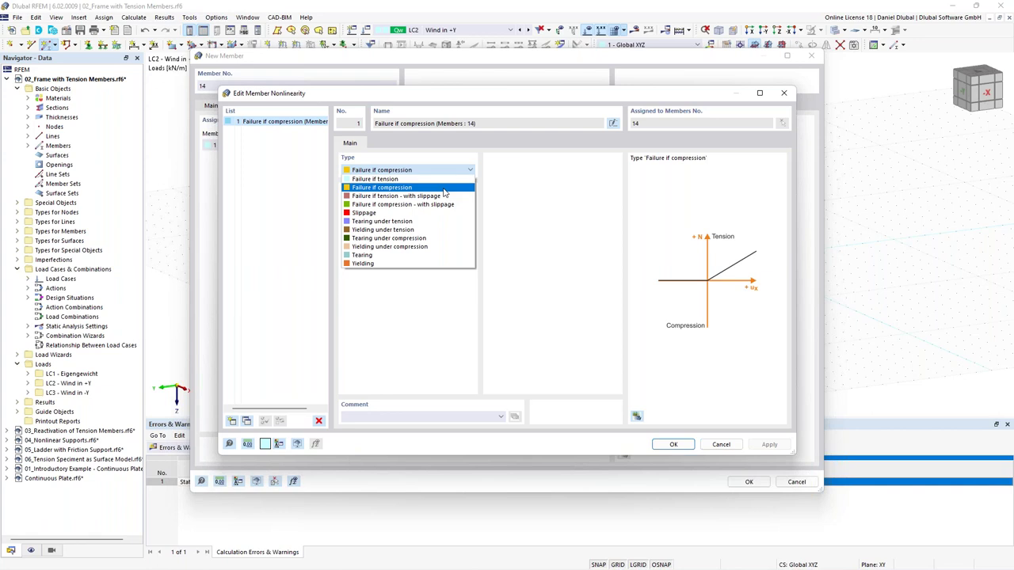
pyautogui.click(443, 190)
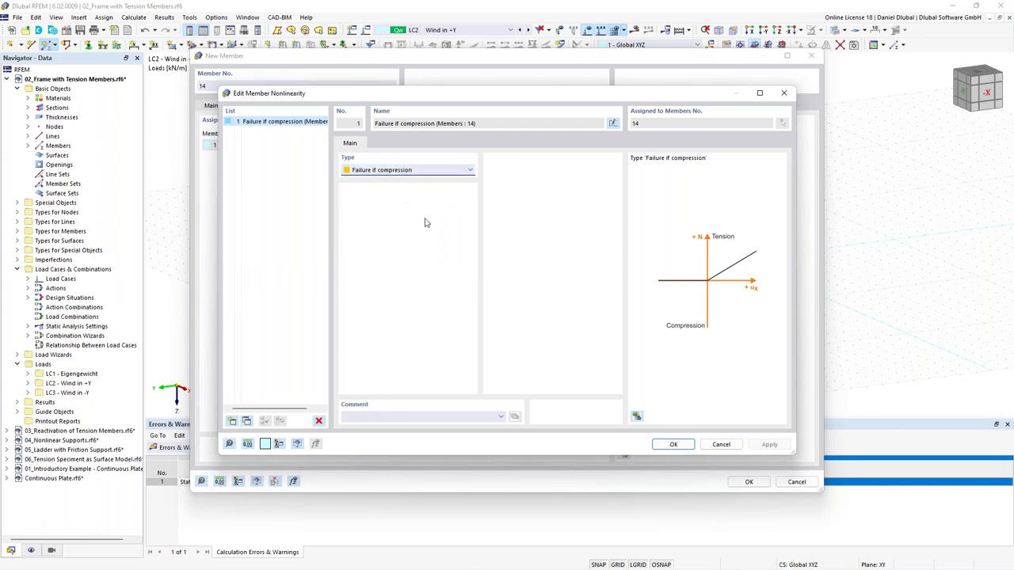
pyautogui.click(669, 445)
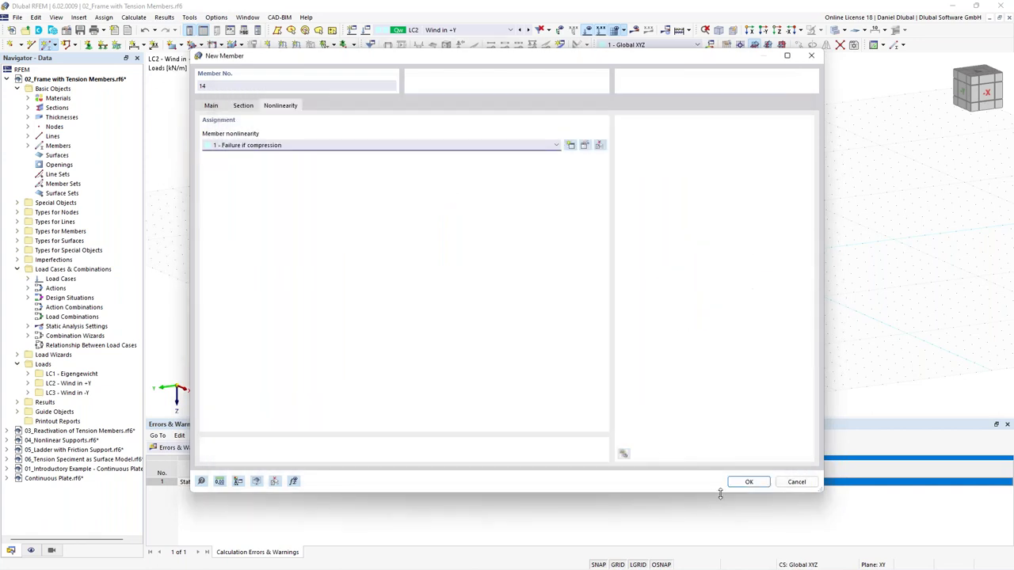
pyautogui.click(744, 482)
# Draw two crossed diagonal truss members in the end bay with the 0.800 kN/m load, accepting the deletion of all results and the mesh
pyautogui.scroll(2, 337, 206)
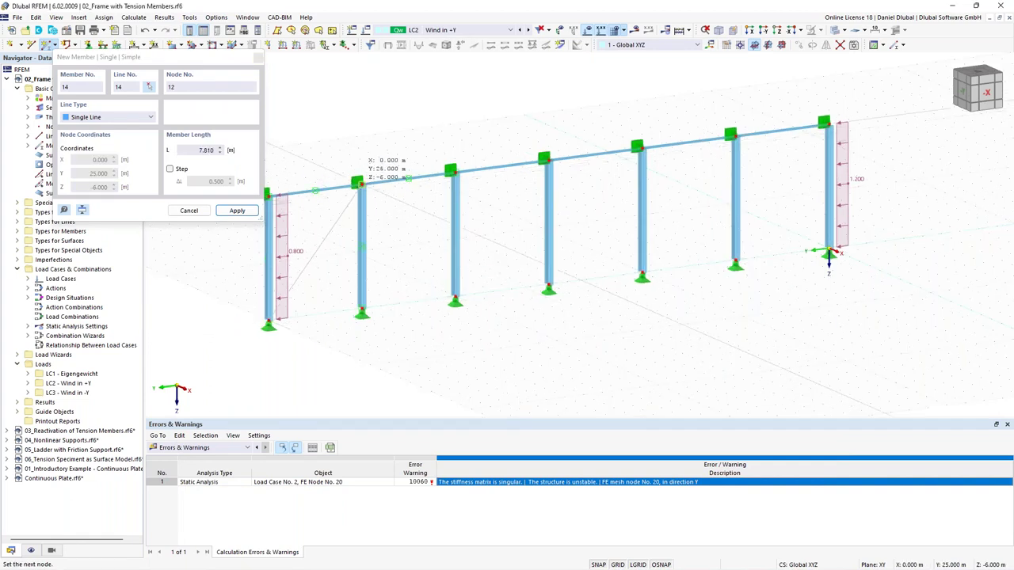
pyautogui.click(357, 184)
pyautogui.click(549, 336)
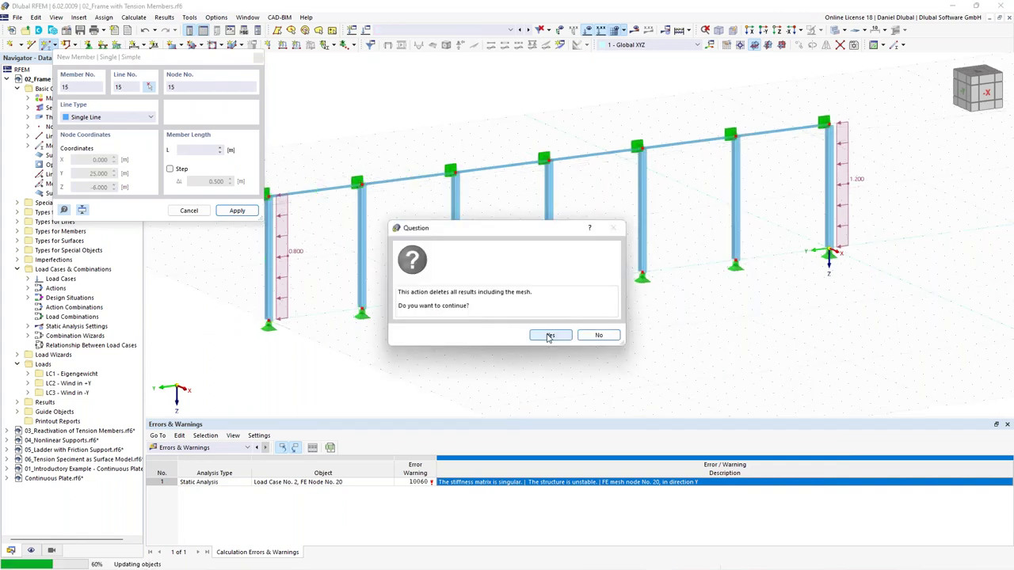
pyautogui.click(361, 311)
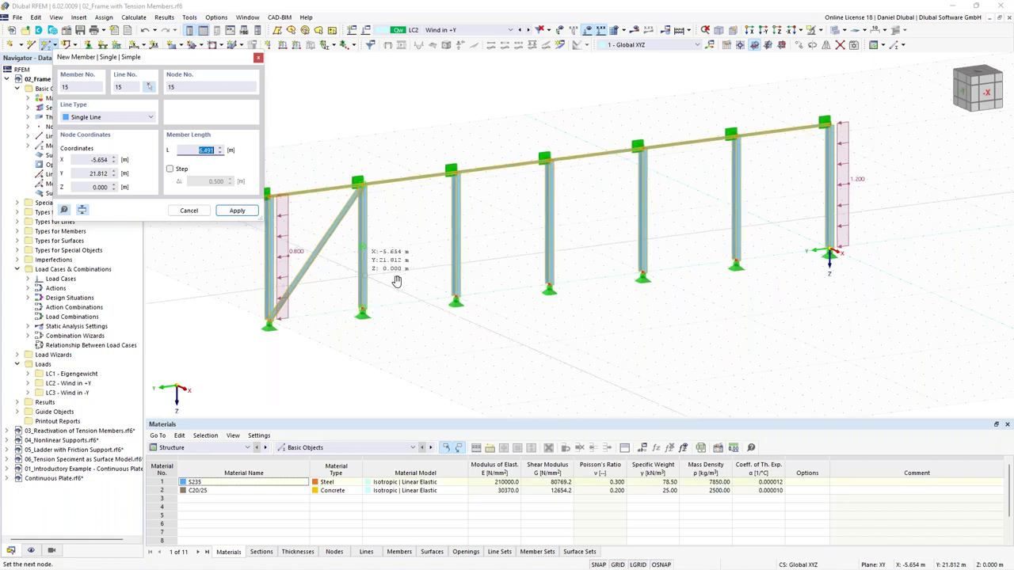
pyautogui.moveTo(396, 283); pyautogui.dragTo(444, 303, button='middle')
pyautogui.click(361, 209)
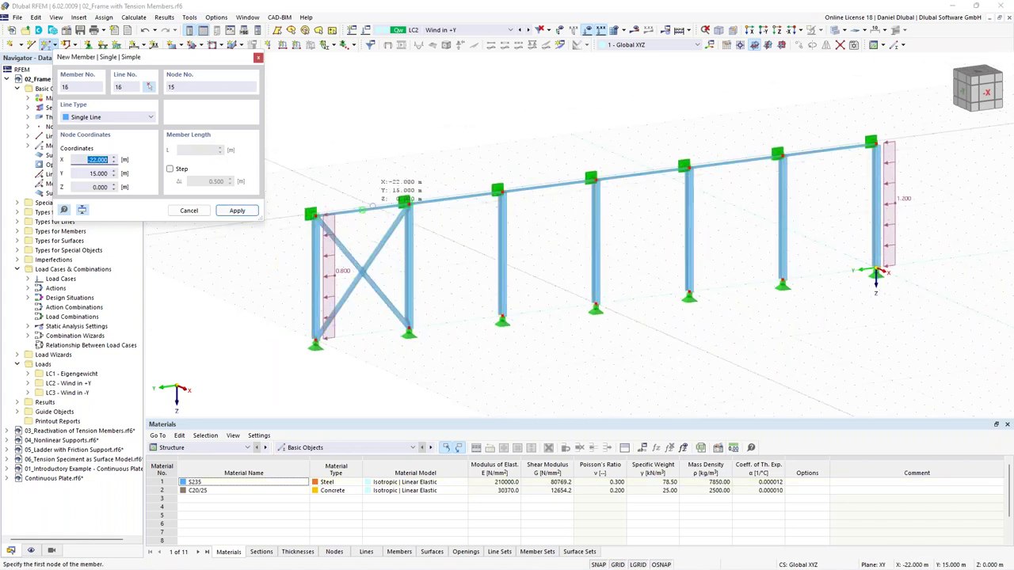
pyautogui.press('Escape')
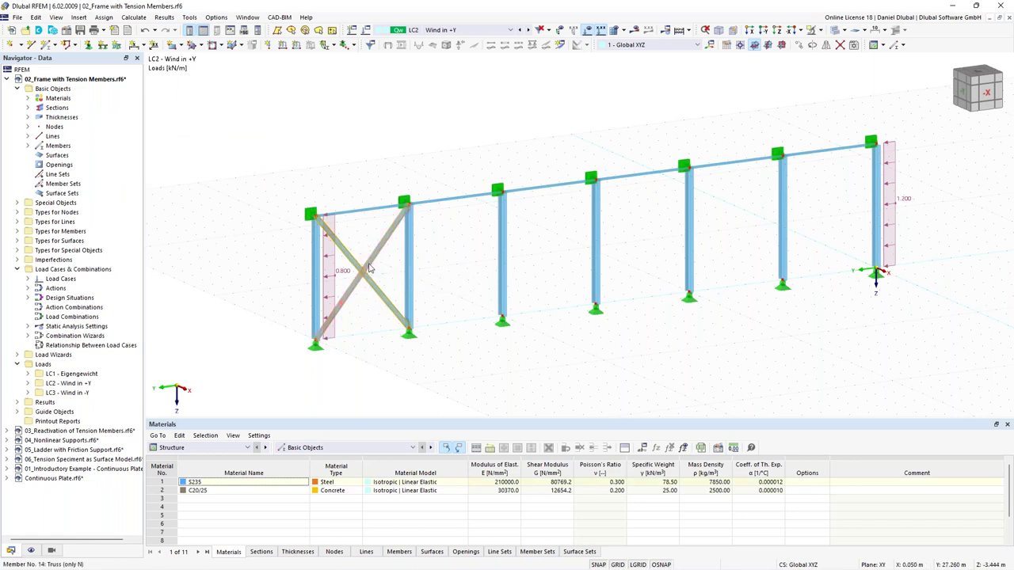
# Assign the section R 20 | S235 to the two crossed diagonal members in the end bay
pyautogui.doubleClick(368, 270)
pyautogui.click(244, 107)
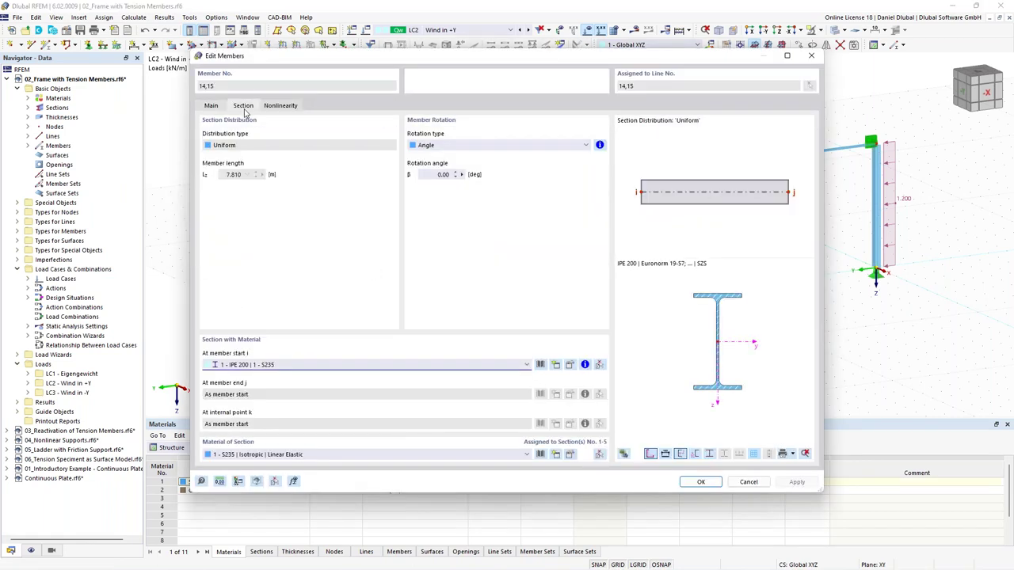
pyautogui.click(315, 364)
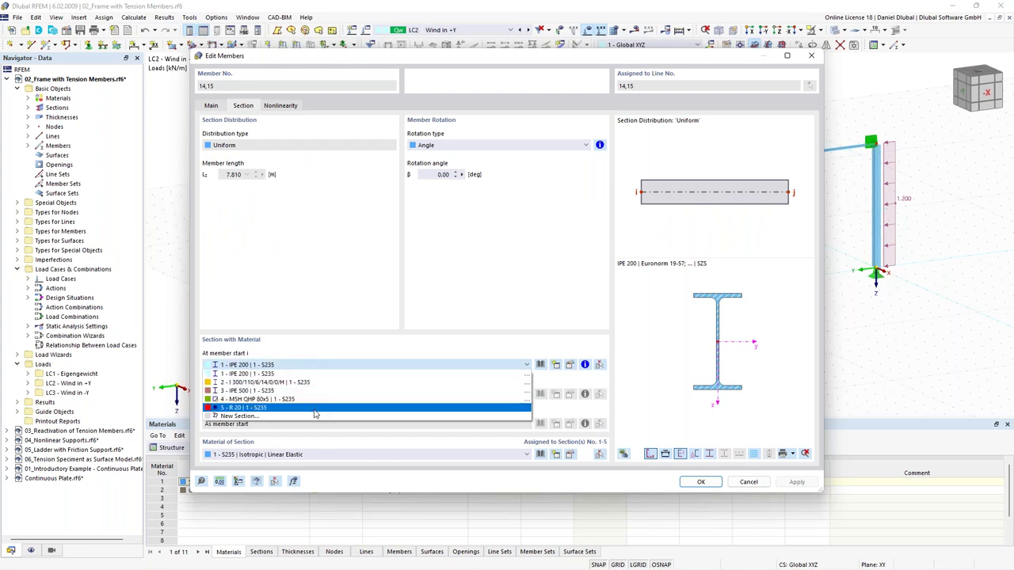
pyautogui.click(314, 408)
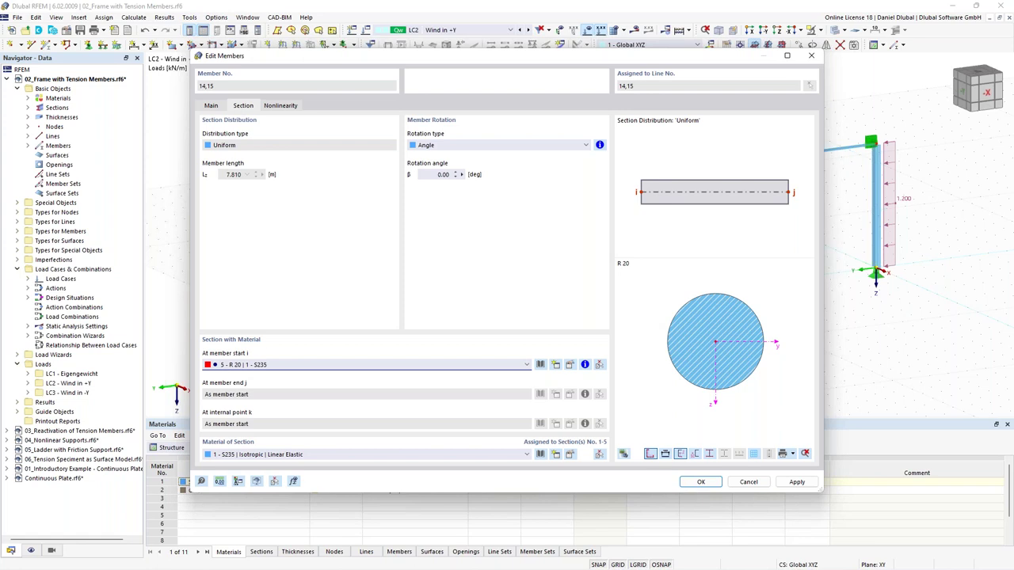
pyautogui.click(700, 482)
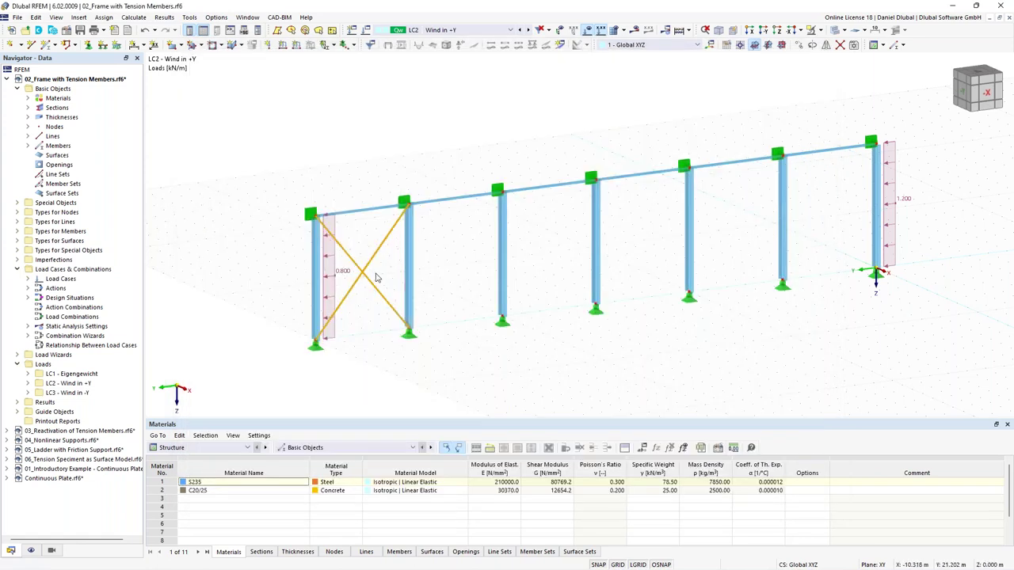
# Copy the two crossed diagonals into the opposite end bay, at the column carrying the 1.200 kN/m load
pyautogui.click(404, 202)
pyautogui.moveTo(405, 204); pyautogui.dragTo(395, 270)
pyautogui.click(378, 313)
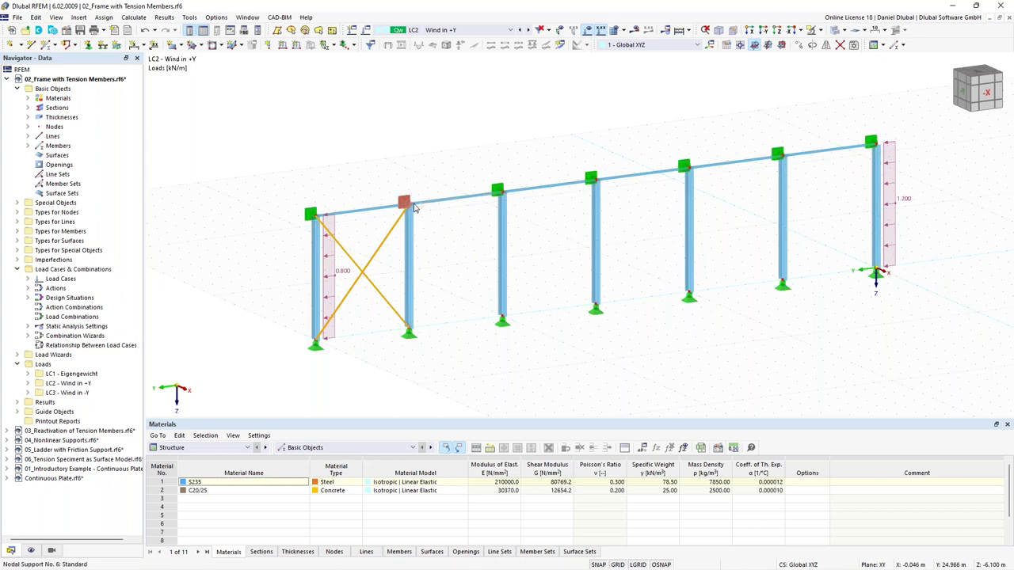
pyautogui.moveTo(414, 328); pyautogui.dragTo(875, 275)
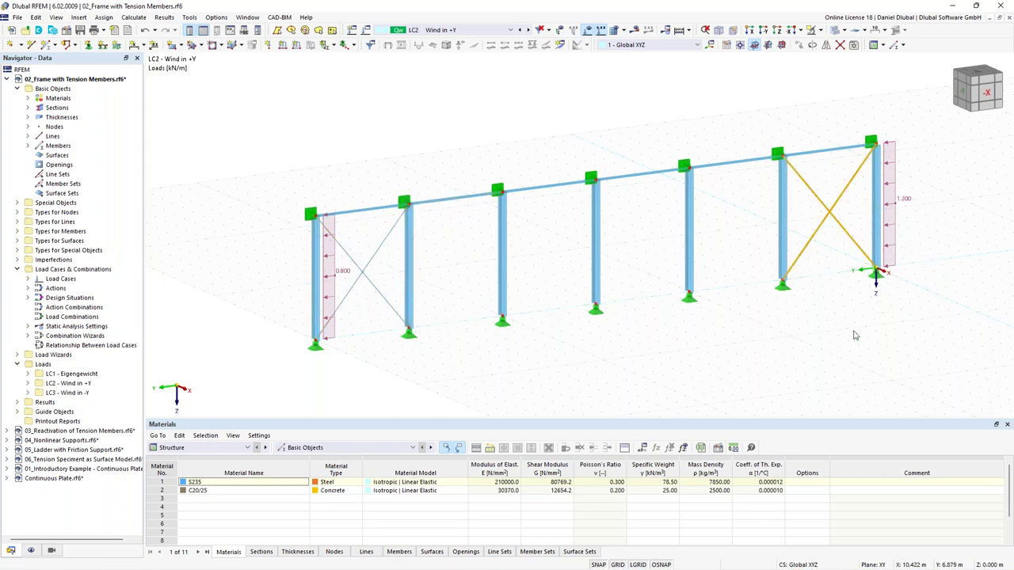
pyautogui.click(873, 322)
# Calculate LC2 Wind in +Y for the braced frame and display its deformations
pyautogui.moveTo(954, 206); pyautogui.dragTo(763, 213, button='middle')
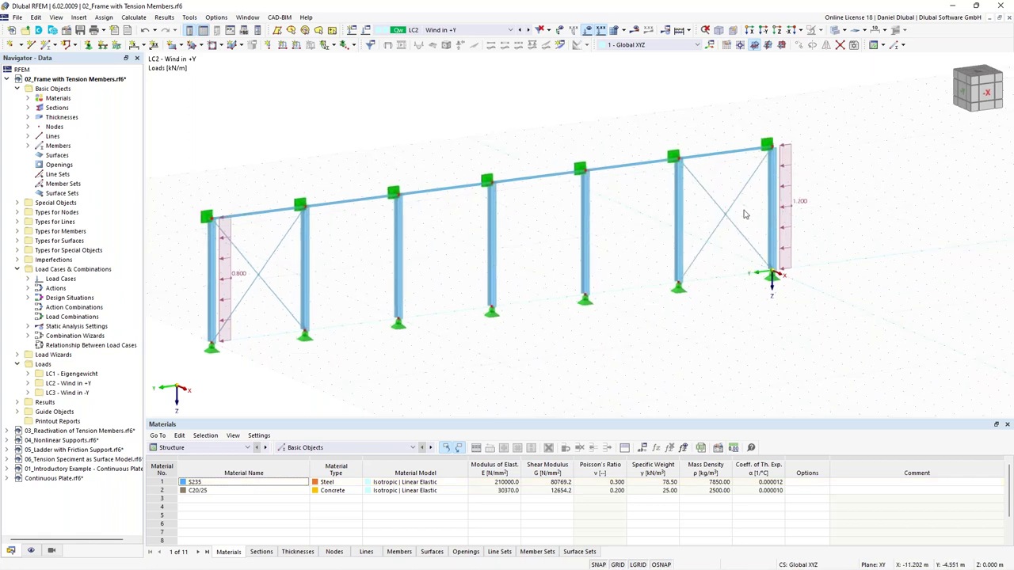
pyautogui.click(634, 30)
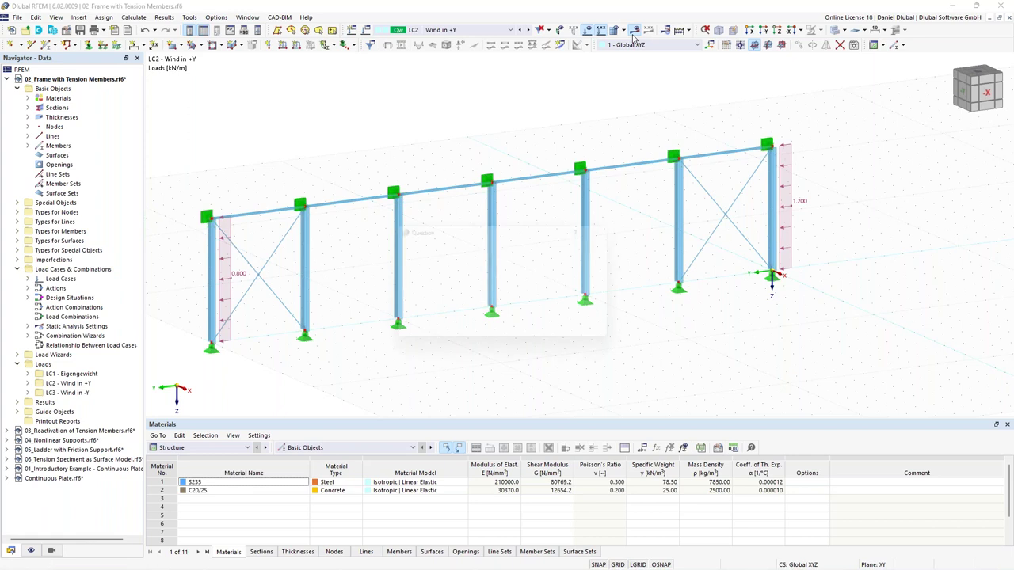
pyautogui.click(546, 336)
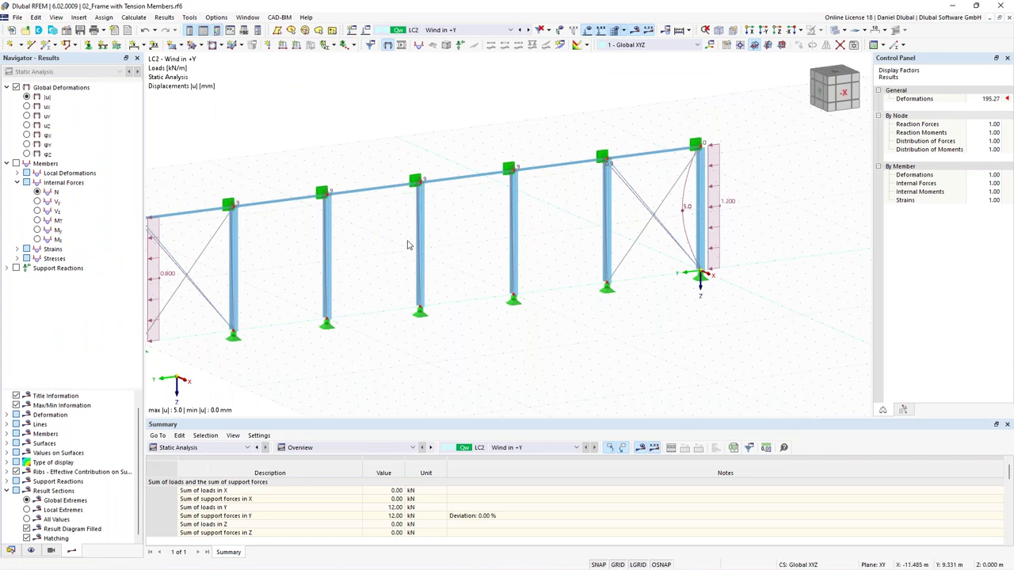
pyautogui.moveTo(390, 238); pyautogui.dragTo(429, 221, button='middle')
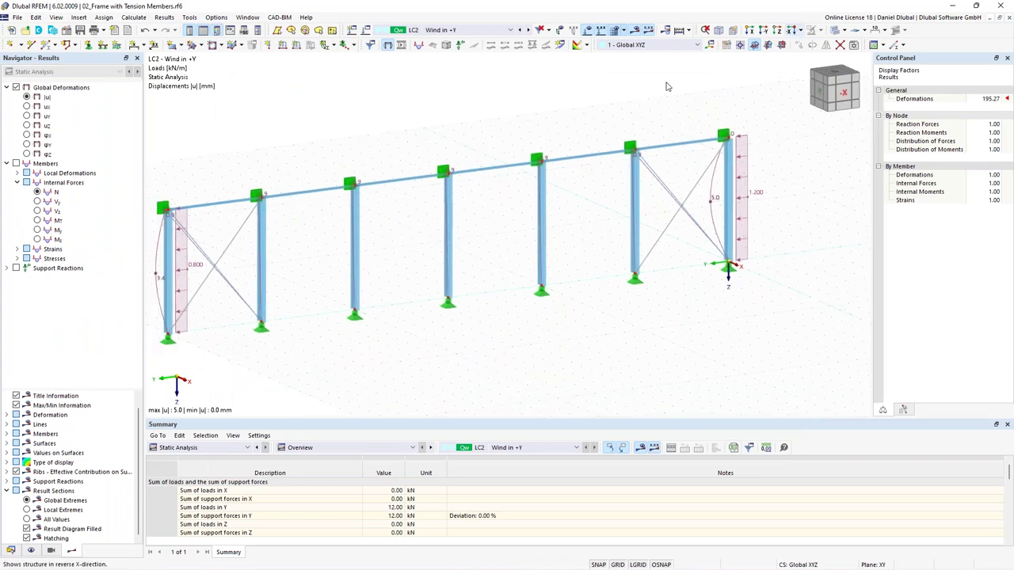
# View the frame against the X-direction and set the deformation display factor to 512.00
pyautogui.click(793, 32)
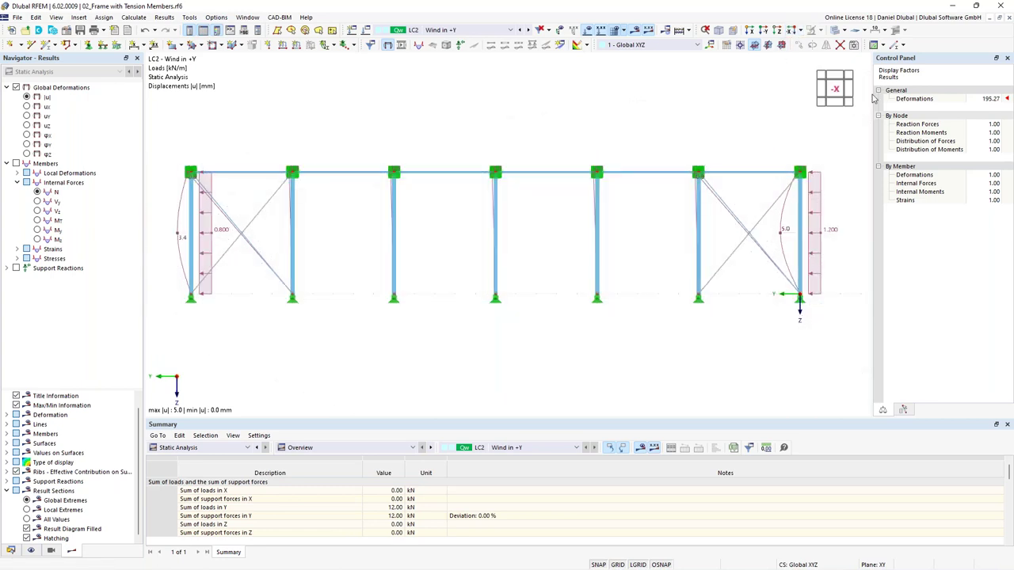
pyautogui.click(990, 99)
pyautogui.click(997, 97)
pyautogui.click(997, 96)
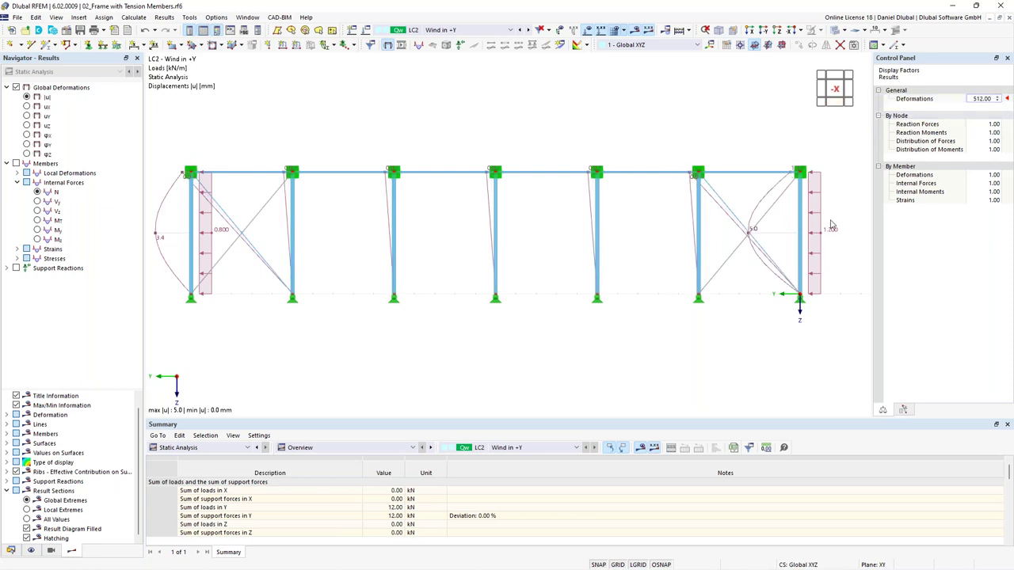
# Examine the deformed diagonal in the end bay loaded with 1.200 kN/m
pyautogui.moveTo(821, 226)
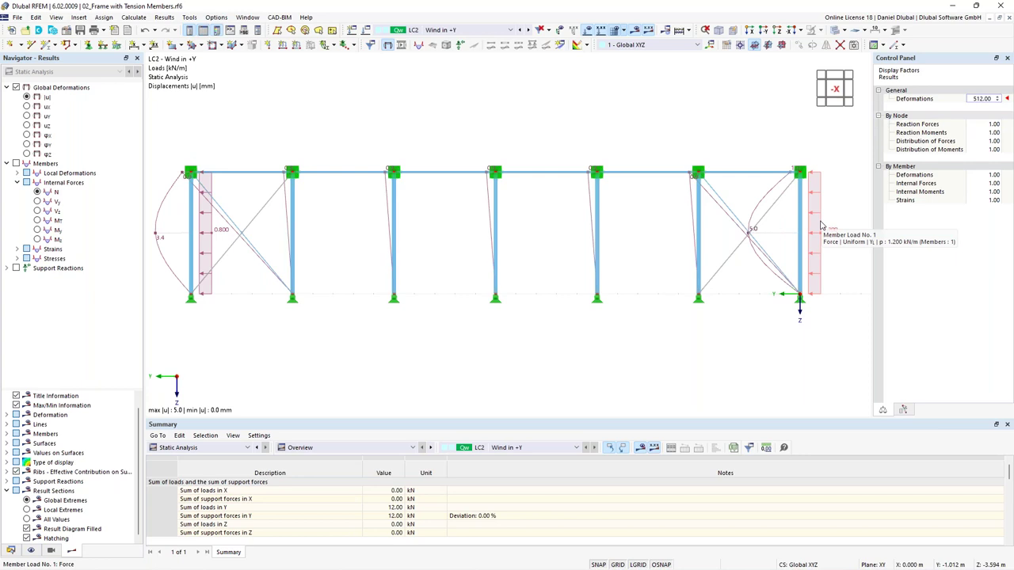
pyautogui.click(717, 198)
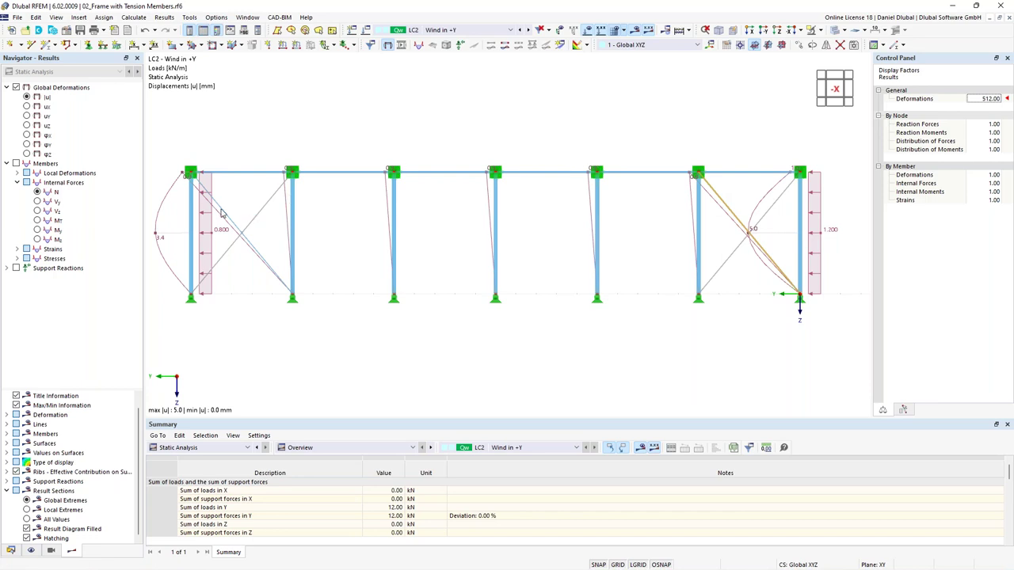
pyautogui.press('Escape')
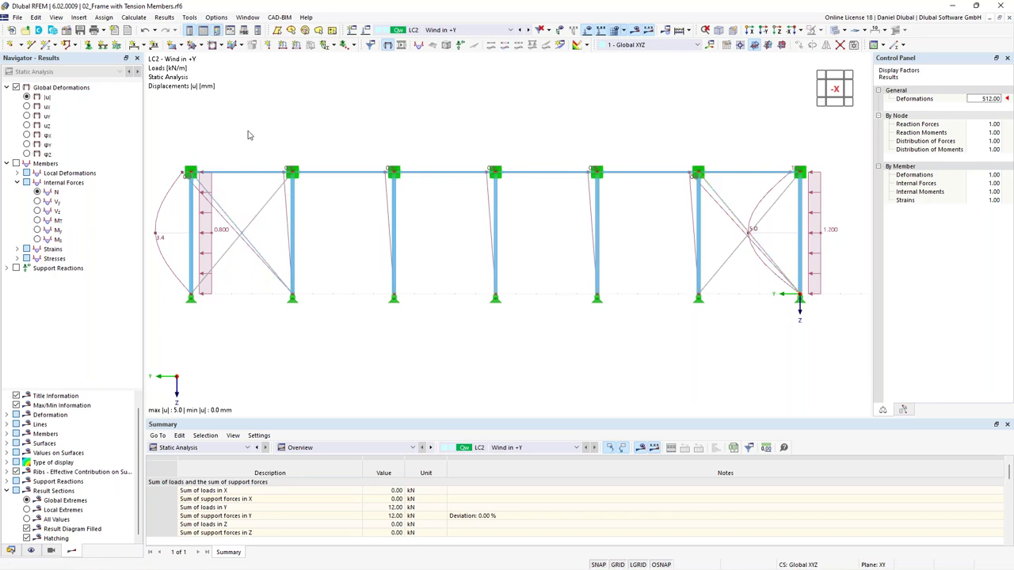
# Activate LC3 Wind in -Y and calculate its results for the braced frame
pyautogui.click(539, 31)
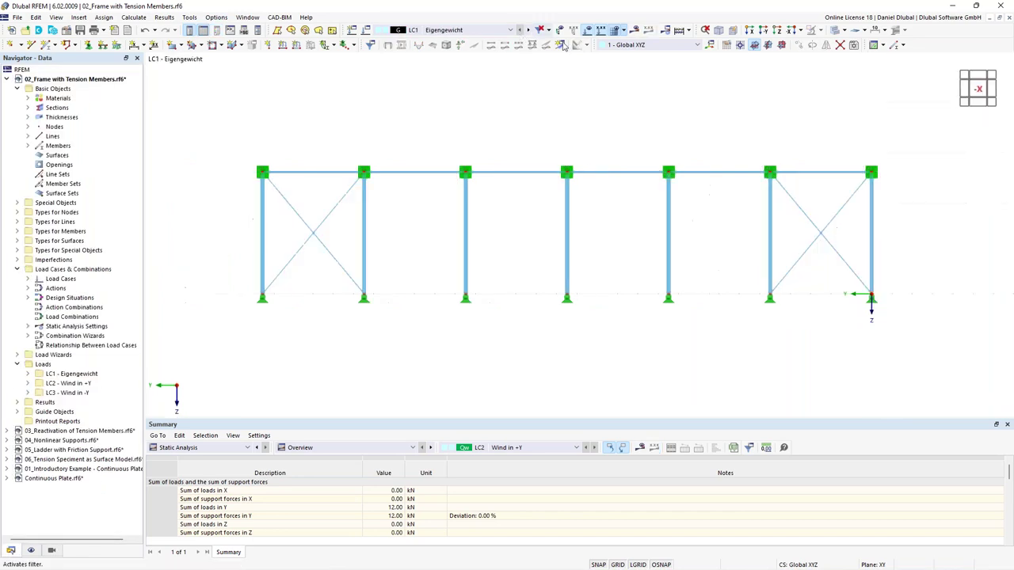
pyautogui.click(528, 31)
pyautogui.click(527, 30)
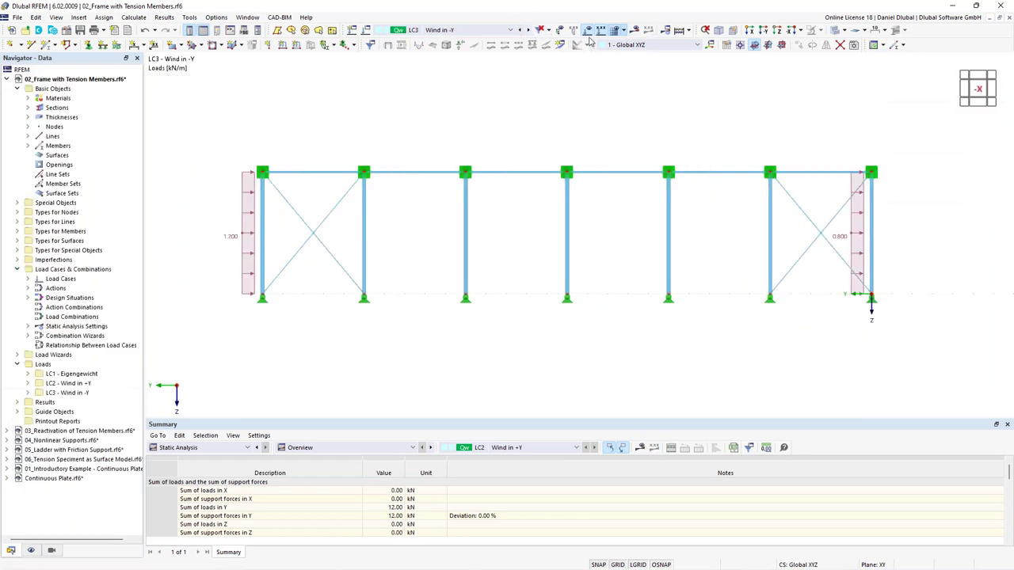
pyautogui.click(632, 31)
pyautogui.click(550, 336)
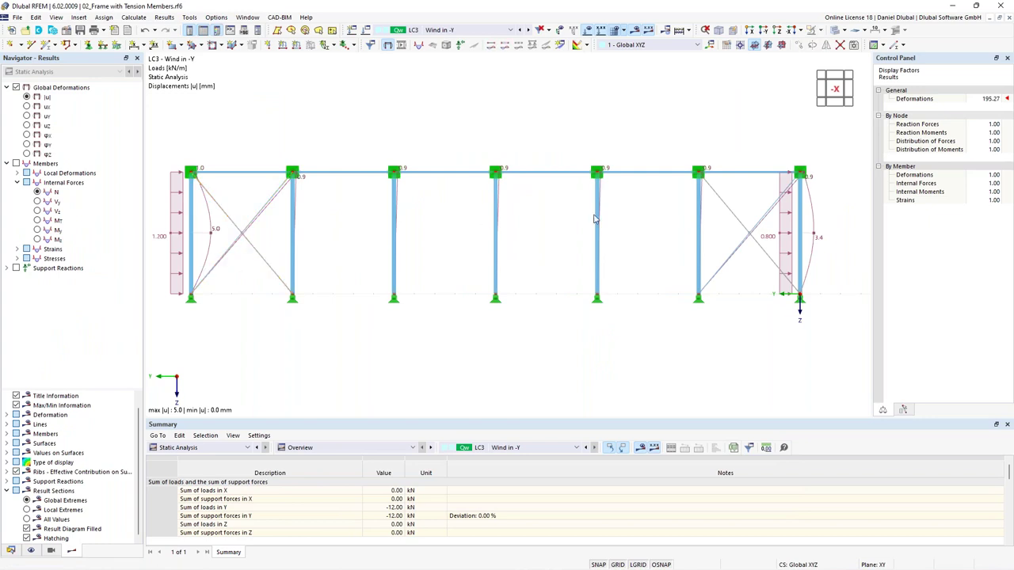
# Return to LC2 Wind in +Y and display the axial forces N of the members
pyautogui.click(519, 30)
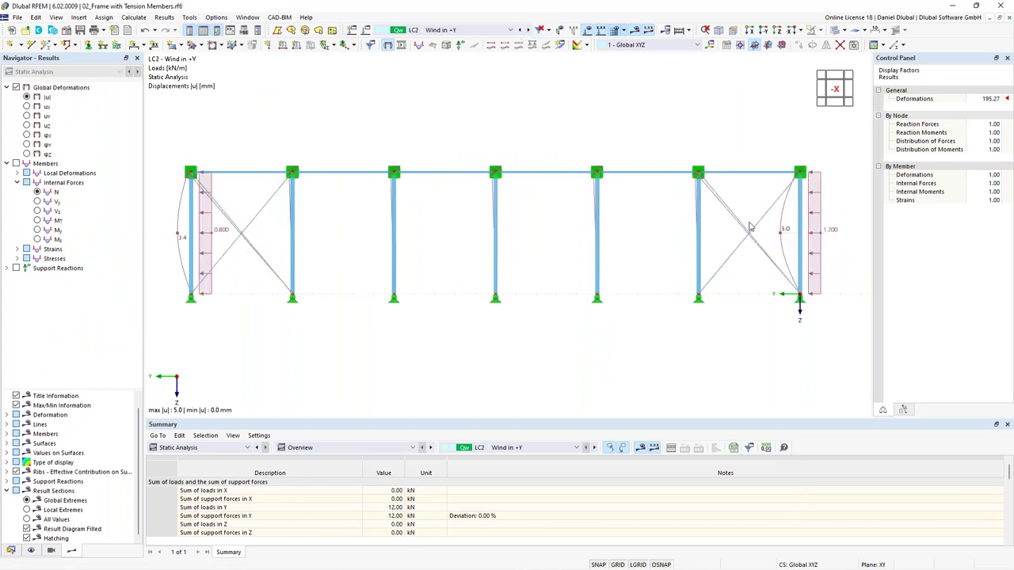
pyautogui.click(37, 192)
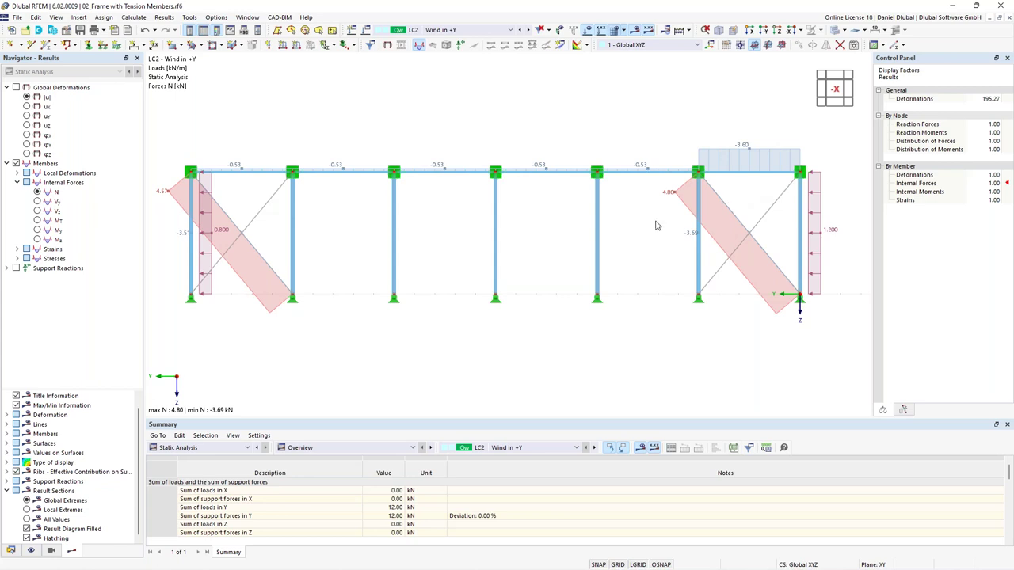
# Change all four diagonals to member type Tension without the nonlinearity option, accepting the deletion of all results and the mesh
pyautogui.click(255, 248)
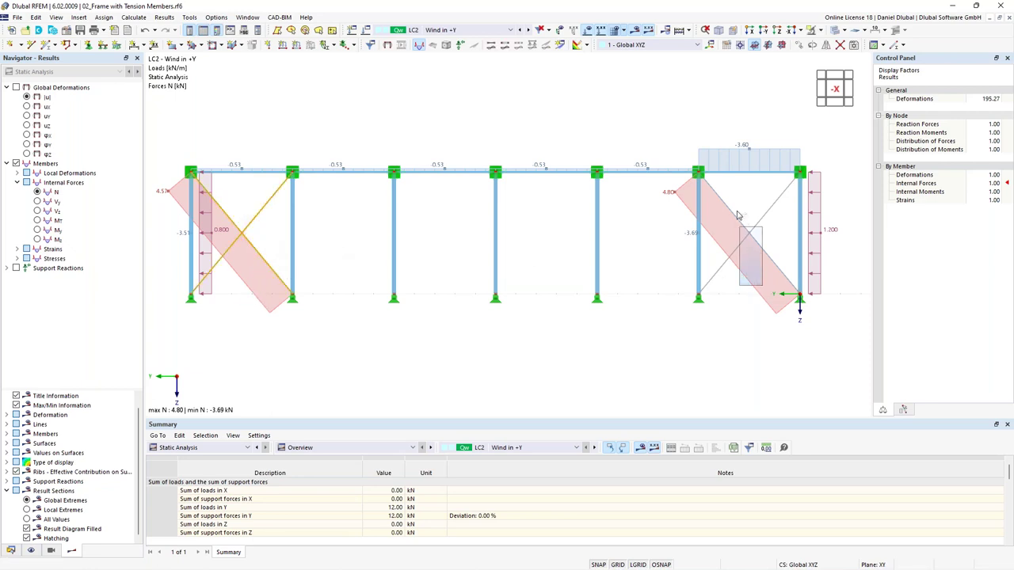
pyautogui.keyDown('ctrl'); pyautogui.click(759, 223); pyautogui.keyUp('ctrl')
pyautogui.doubleClick(759, 223)
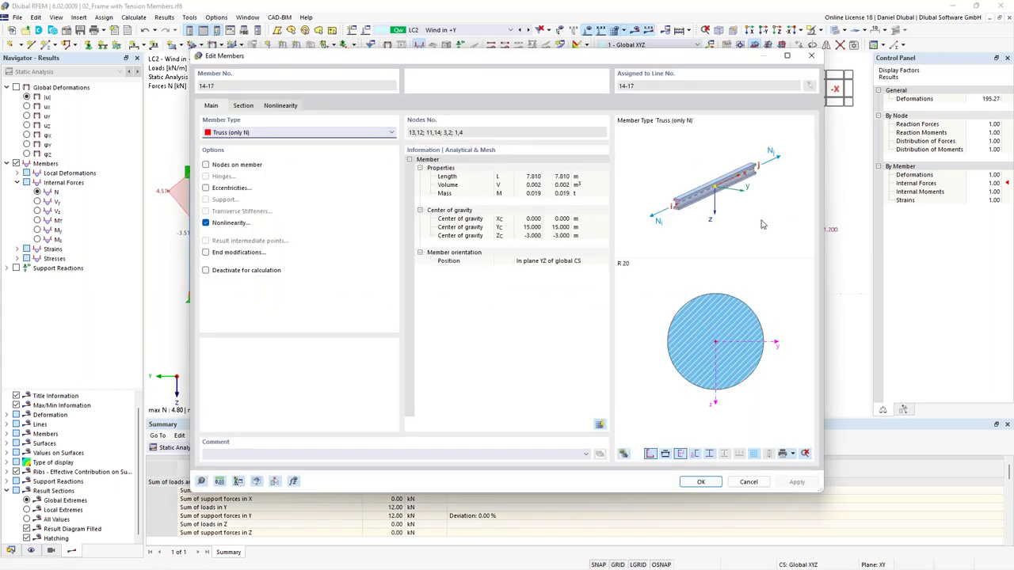
pyautogui.click(228, 223)
pyautogui.click(257, 134)
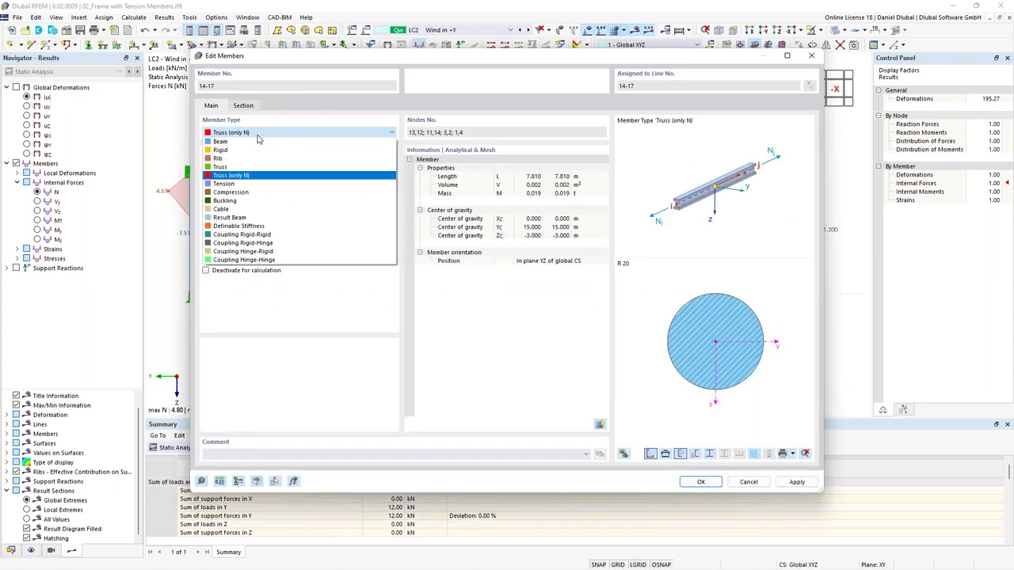
pyautogui.click(246, 183)
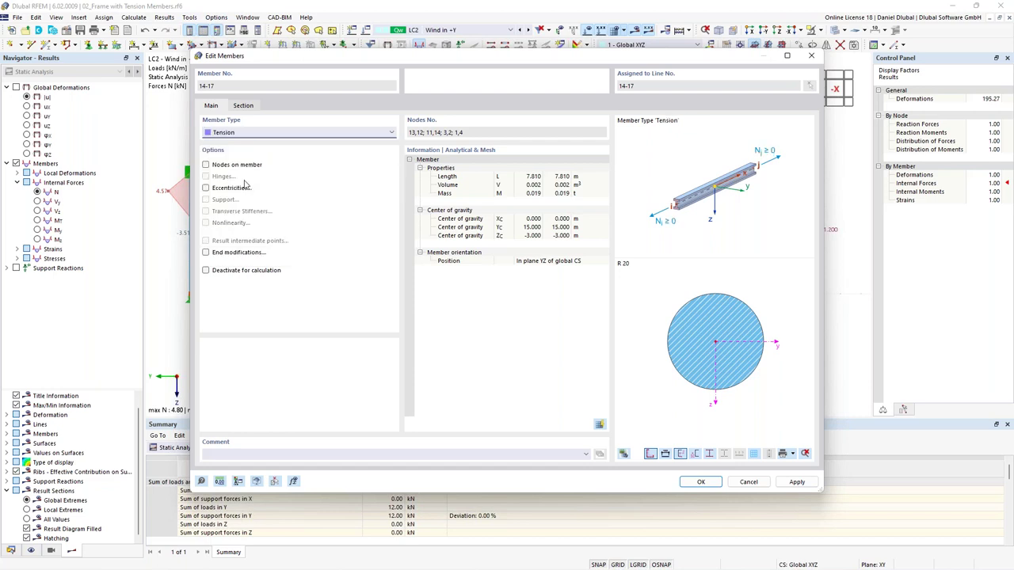
pyautogui.click(700, 481)
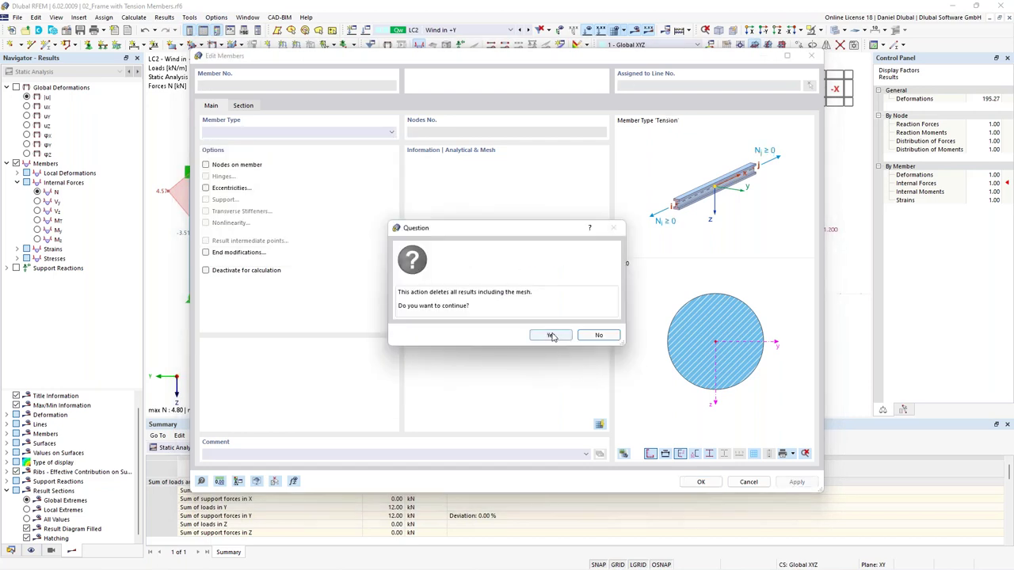
pyautogui.click(552, 336)
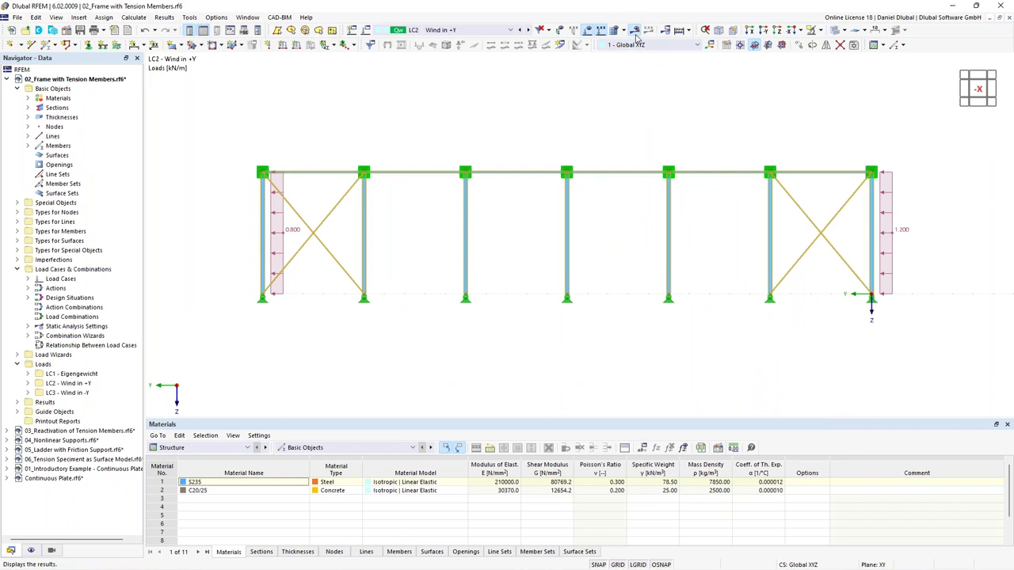
# Recalculate LC2 with the tension members and display the axial forces N
pyautogui.click(636, 38)
pyautogui.click(552, 336)
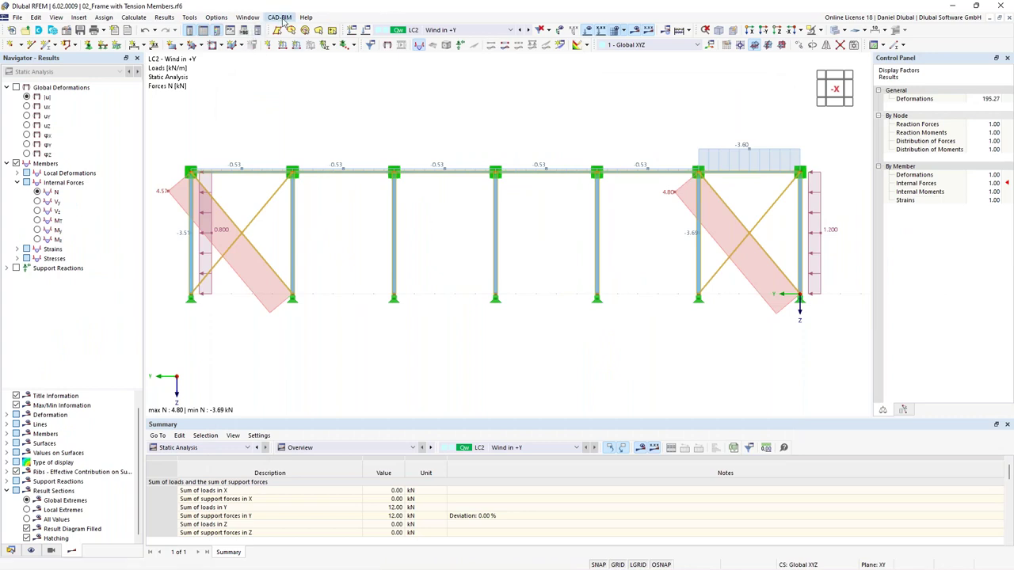
# Switch to the model 03_Reactivation of Tension Members and hide its displayed results
pyautogui.click(247, 16)
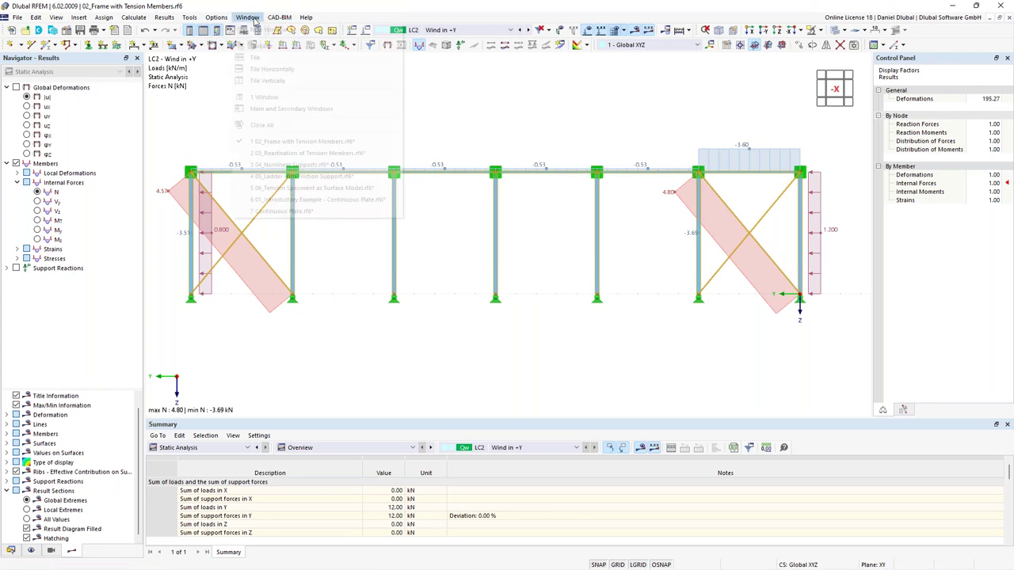
pyautogui.click(311, 153)
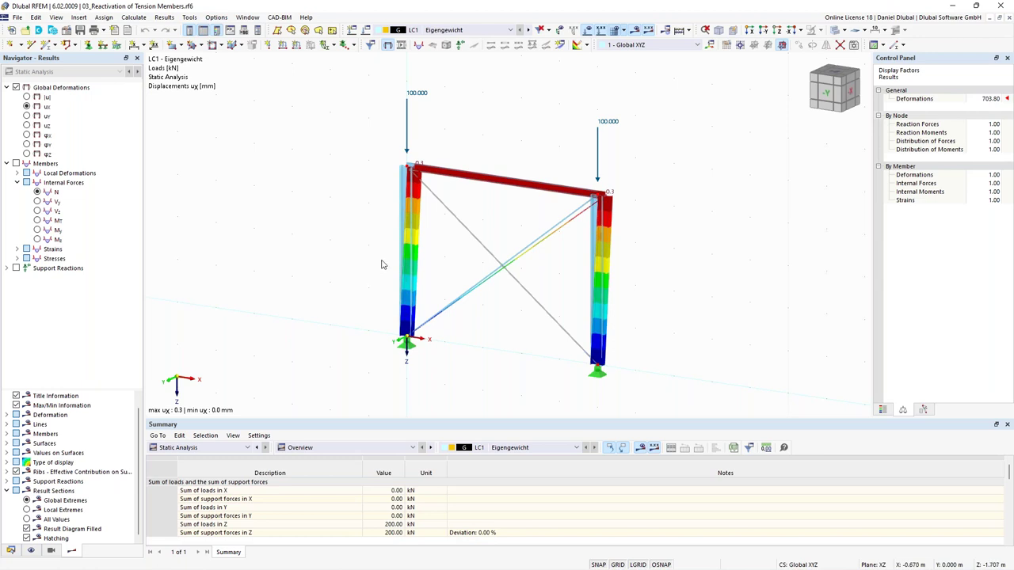
pyautogui.keyDown('ctrl'); pyautogui.moveTo(475, 224); pyautogui.dragTo(508, 215, button='middle'); pyautogui.keyUp('ctrl')
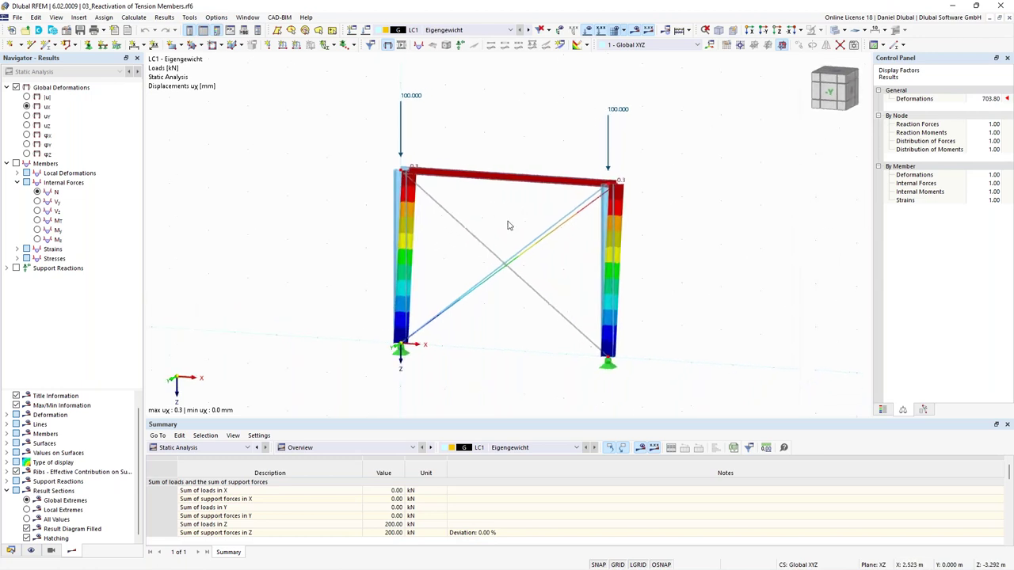
pyautogui.click(635, 30)
pyautogui.moveTo(581, 214); pyautogui.dragTo(531, 192, button='middle')
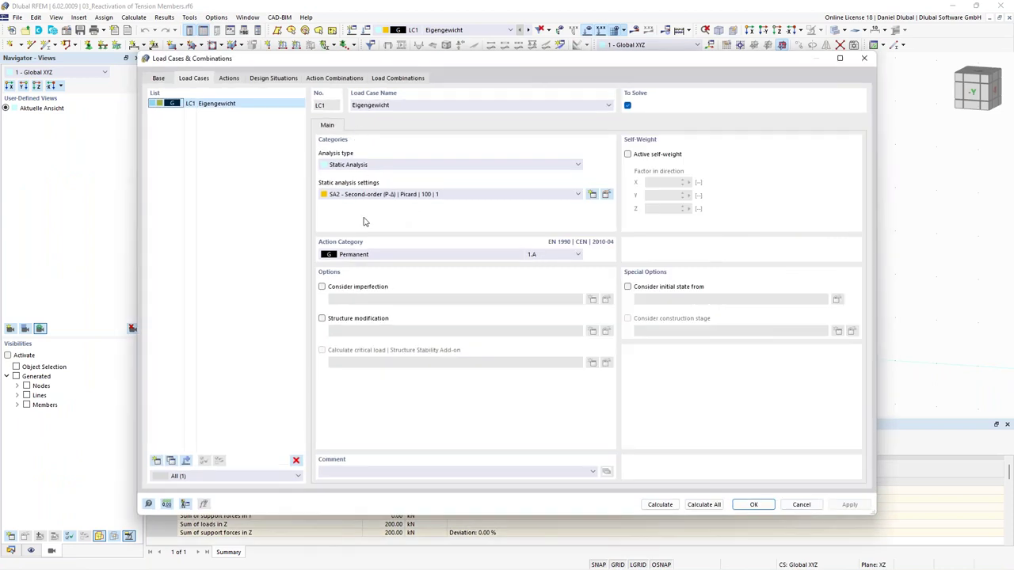
# Edit the second-order (P-Δ) static analysis settings SA2 assigned to LC1 and accept the load case settings
pyautogui.click(607, 195)
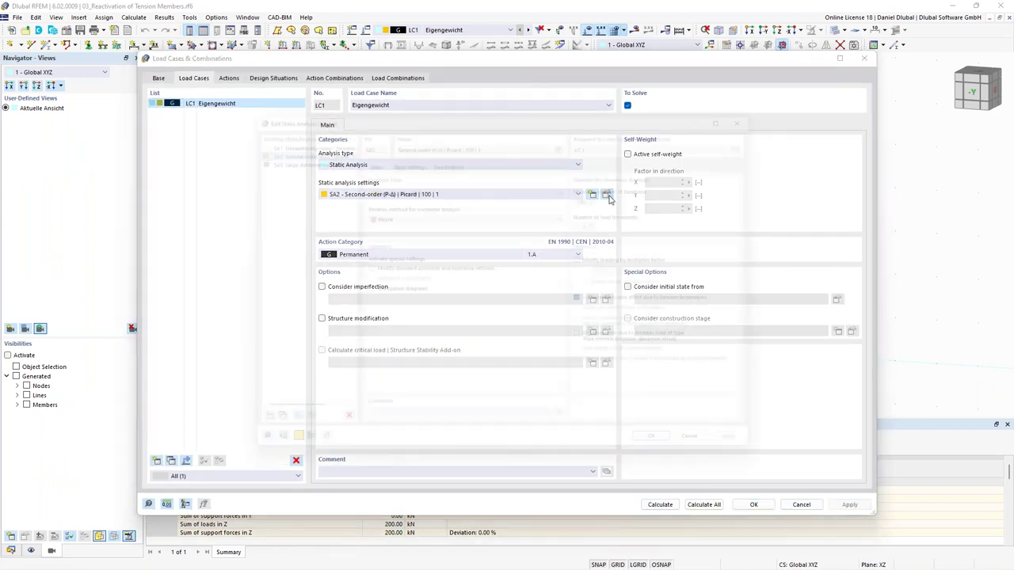
pyautogui.click(445, 154)
pyautogui.click(378, 228)
pyautogui.click(664, 460)
pyautogui.click(753, 505)
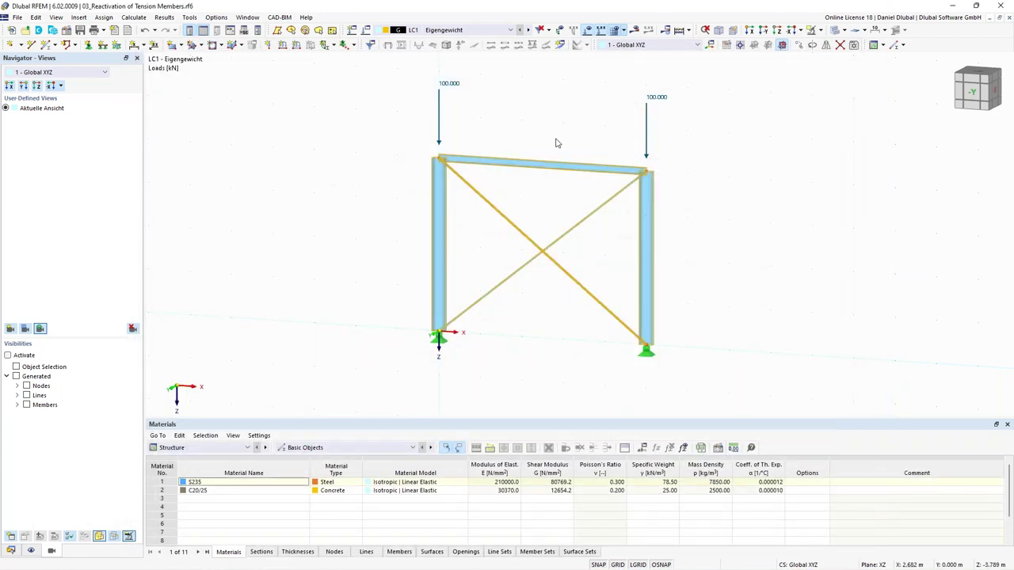
pyautogui.moveTo(478, 128); pyautogui.dragTo(483, 133, button='middle')
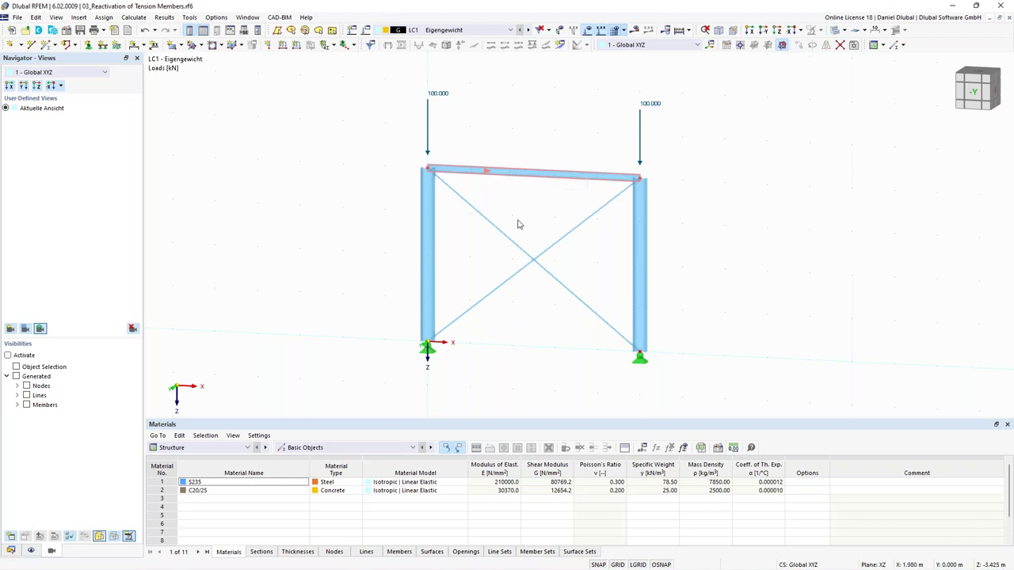
pyautogui.scroll(1, 543, 218)
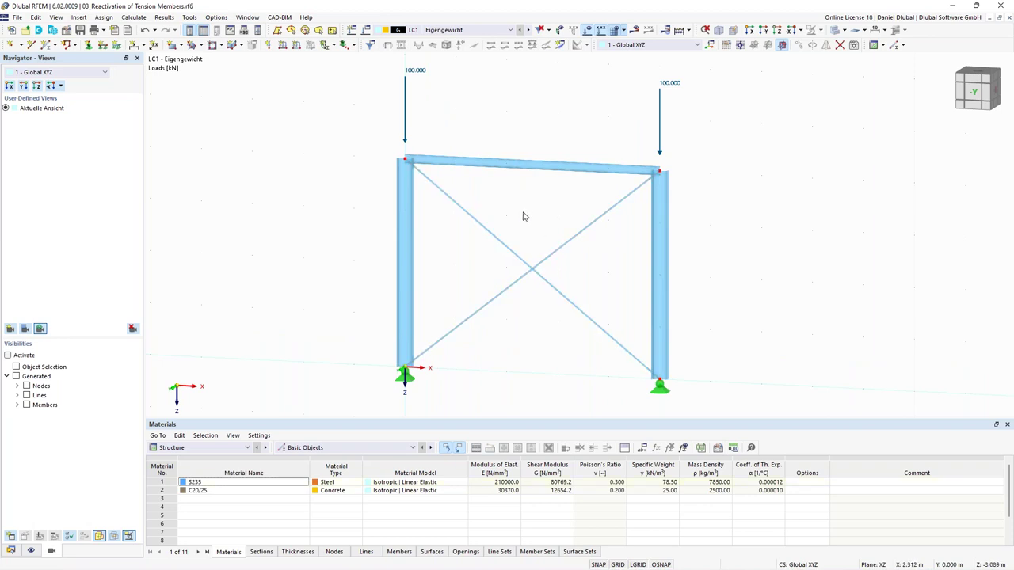
# Delete both tension diagonals, try to calculate LC1 without them, and undo the deletion
pyautogui.scroll(-1, 530, 204)
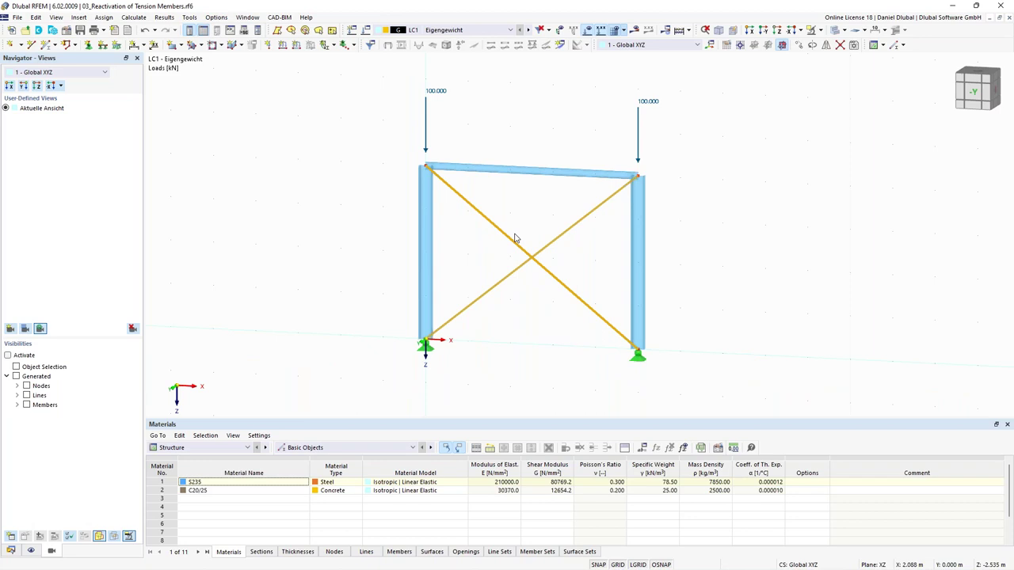
pyautogui.click(634, 30)
pyautogui.click(556, 335)
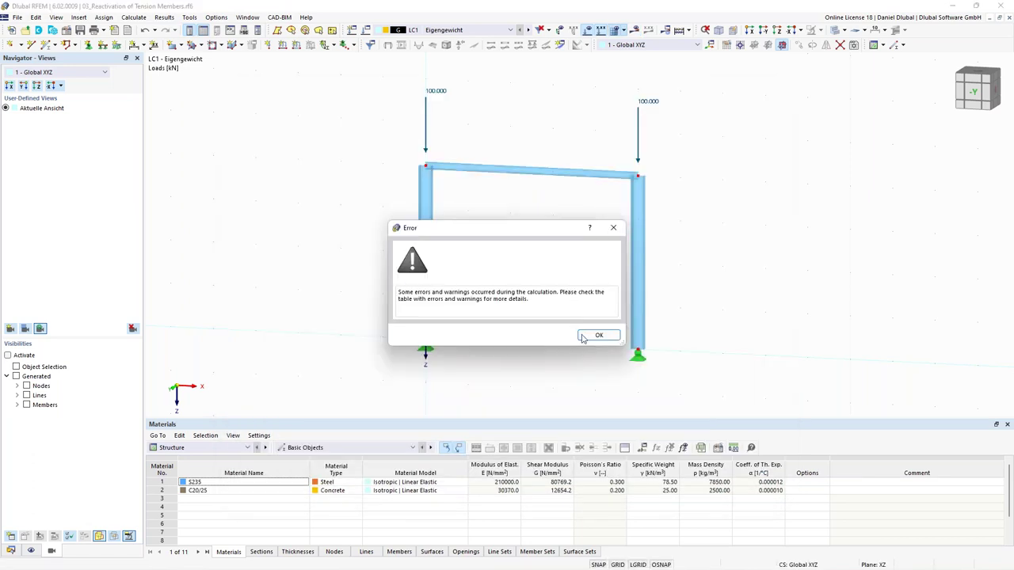
pyautogui.click(595, 335)
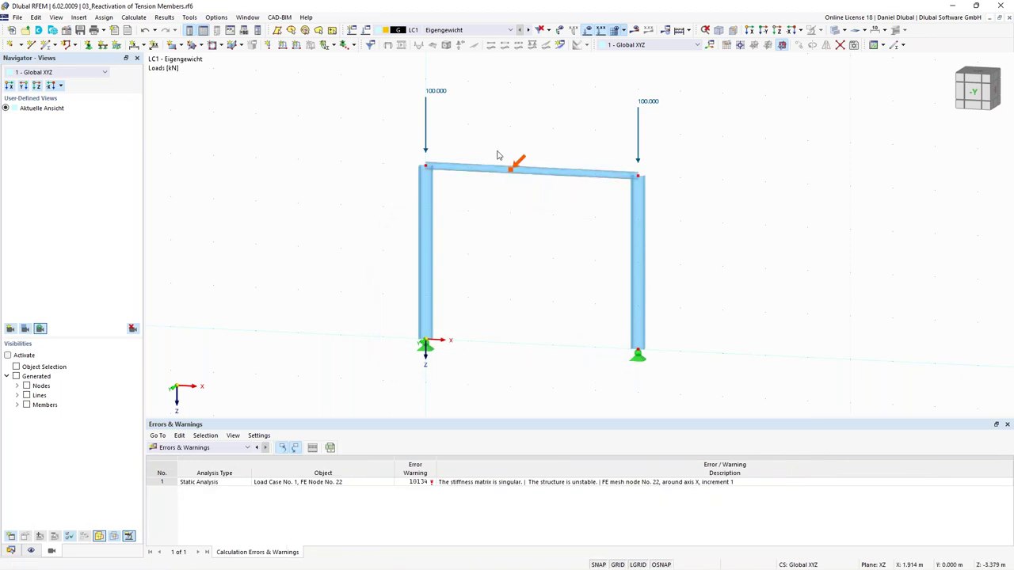
pyautogui.click(144, 29)
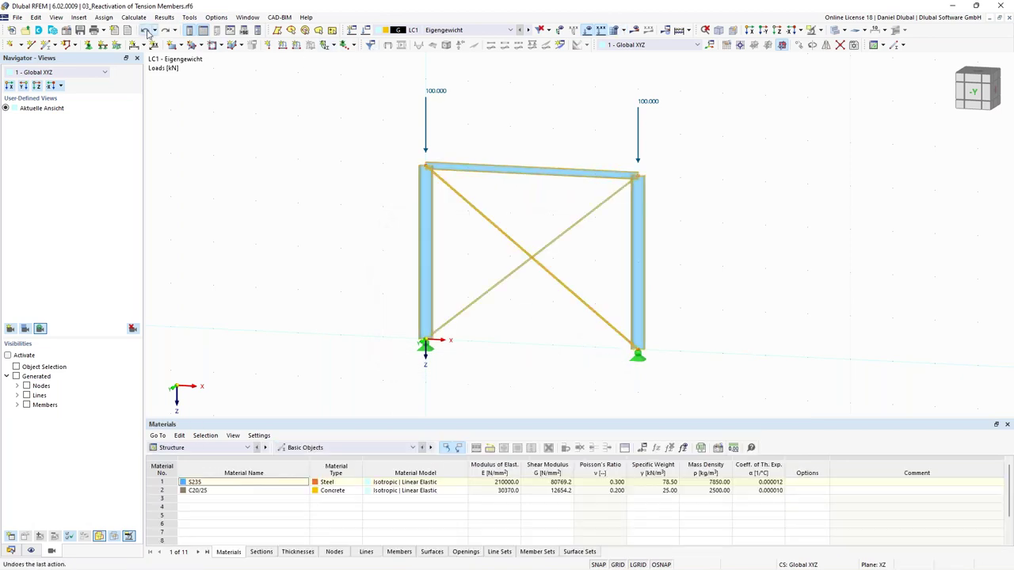
pyautogui.click(324, 243)
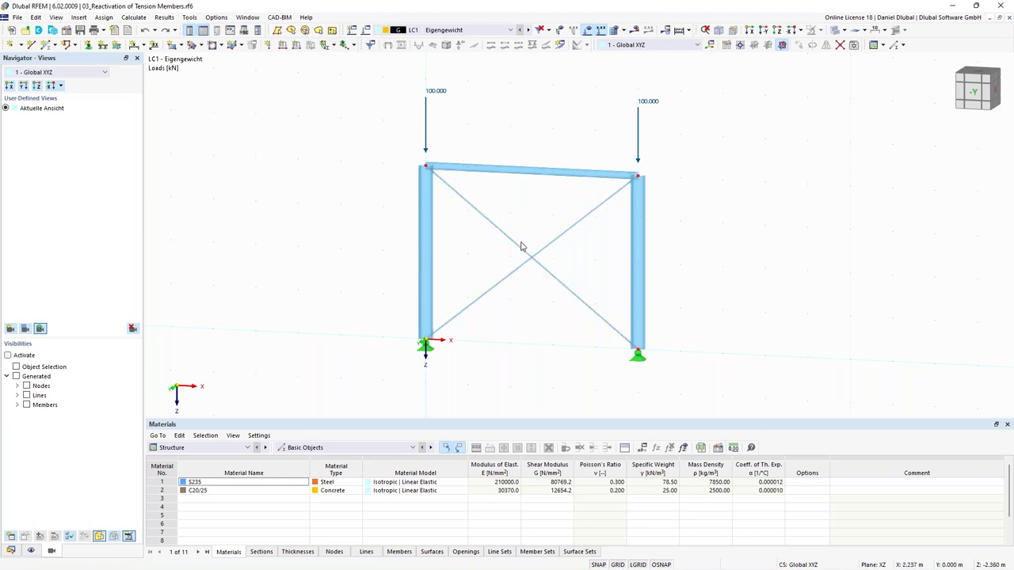
# Try to calculate LC1 with both tension diagonals in place, and examine the frame at the reported error location
pyautogui.moveTo(518, 250)
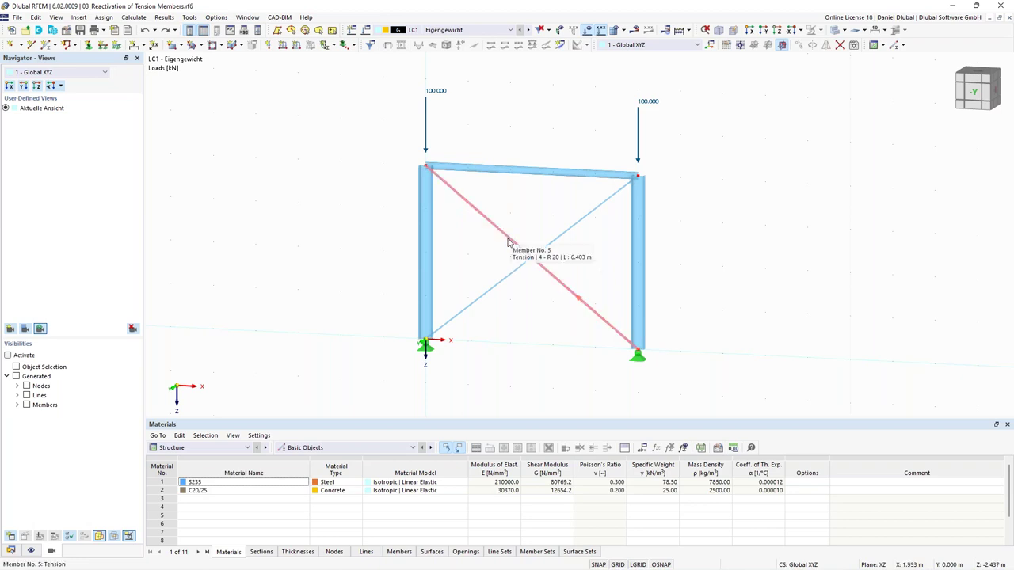
pyautogui.click(633, 30)
pyautogui.click(550, 335)
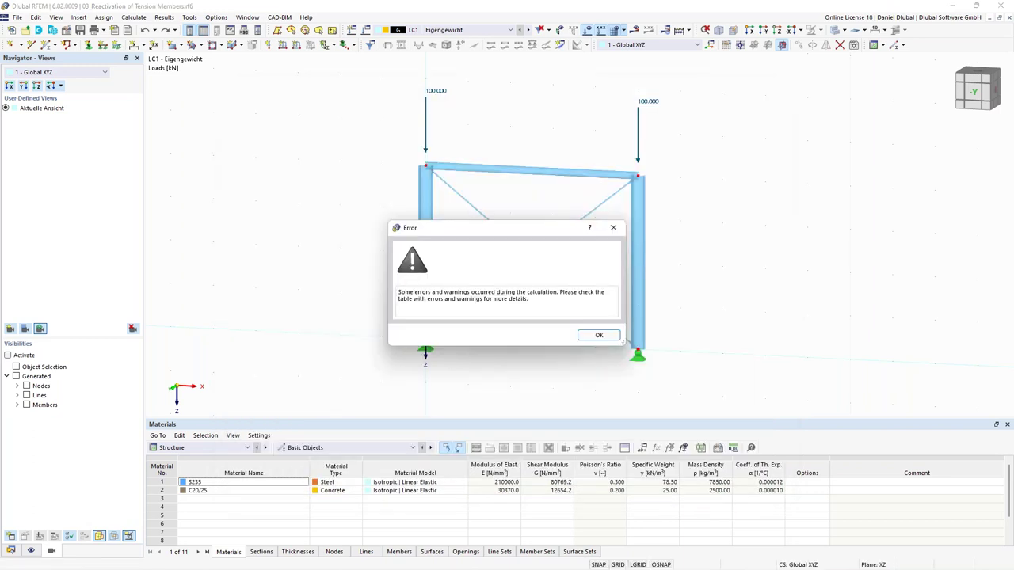
pyautogui.click(598, 335)
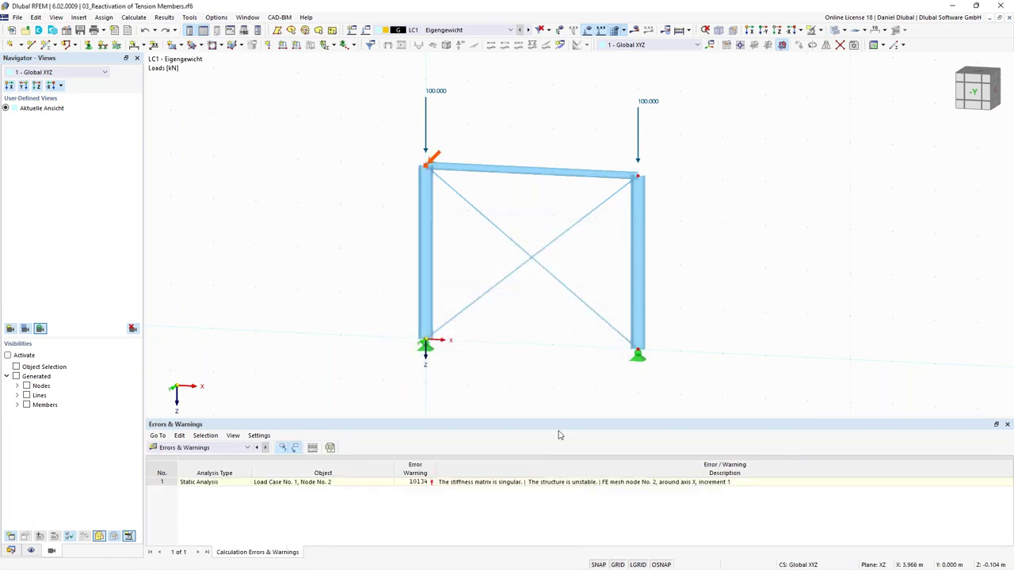
pyautogui.click(570, 483)
pyautogui.keyDown('ctrl'); pyautogui.moveTo(531, 227); pyautogui.dragTo(513, 256, button='middle'); pyautogui.keyUp('ctrl')
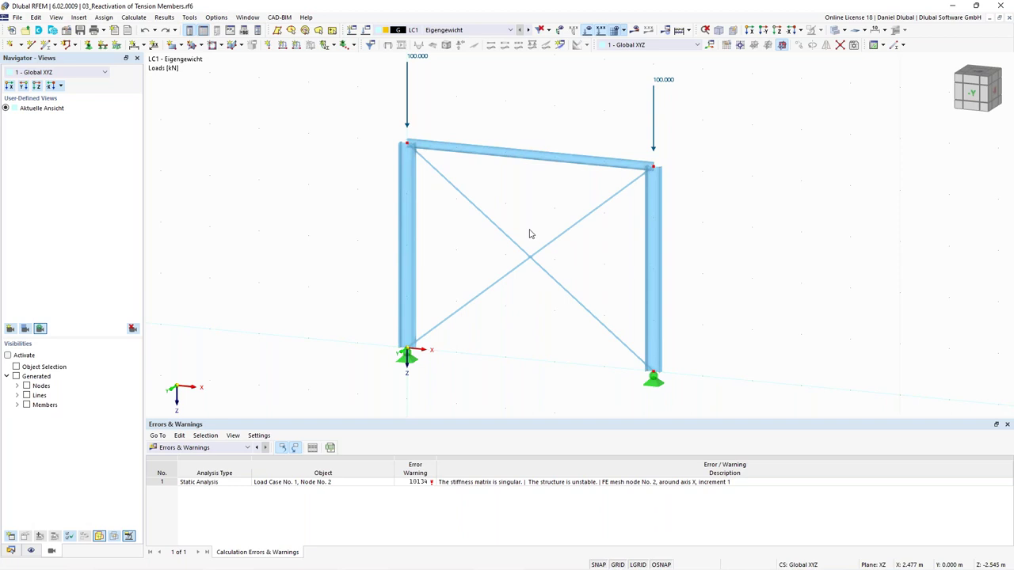
pyautogui.moveTo(537, 285); pyautogui.dragTo(512, 226)
pyautogui.click(281, 119)
# Enable exceptional handling in the SA2 reactivation settings, with failing members removed individually during successive iterations
pyautogui.click(10, 551)
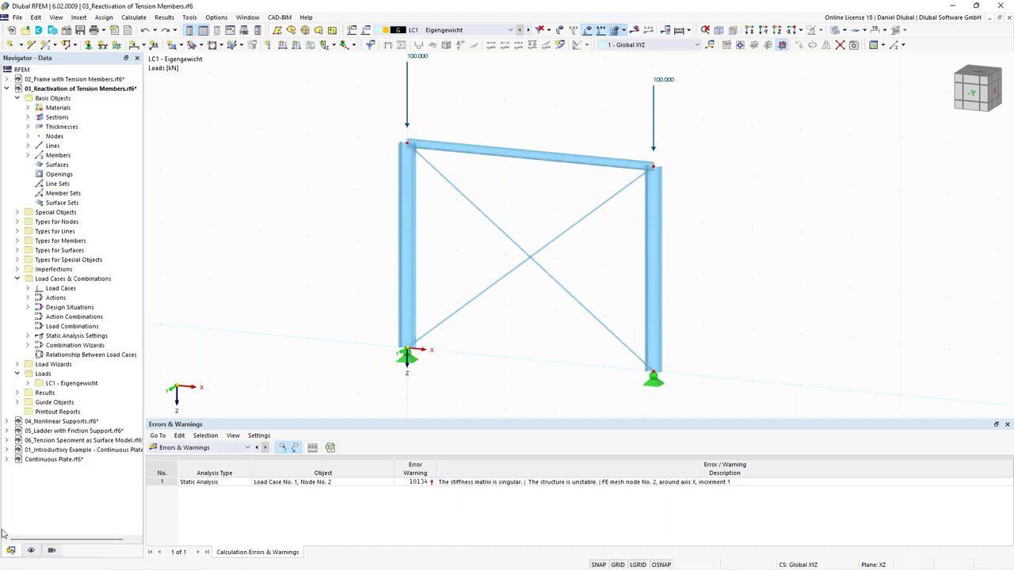
pyautogui.click(27, 335)
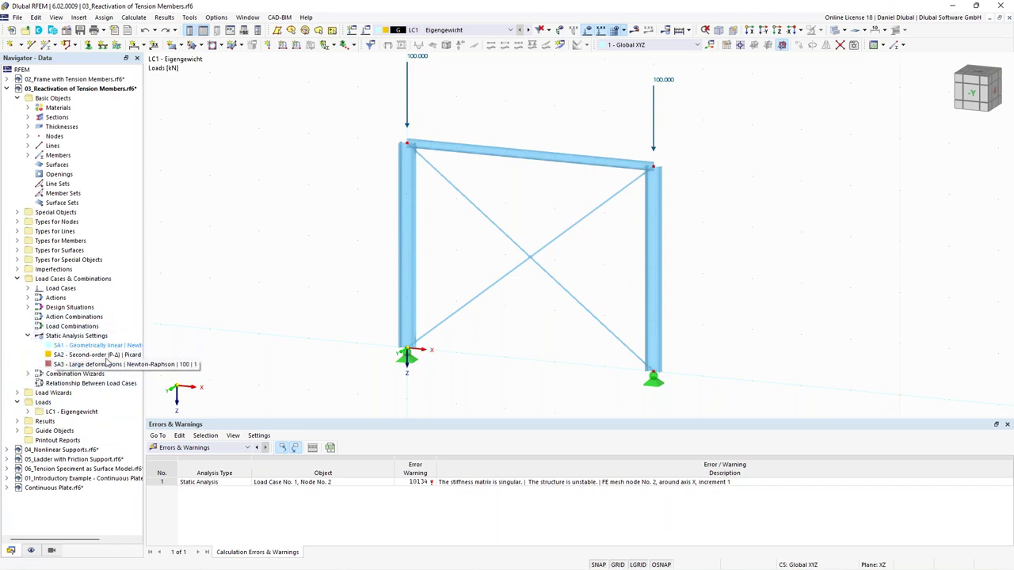
pyautogui.rightClick(116, 358)
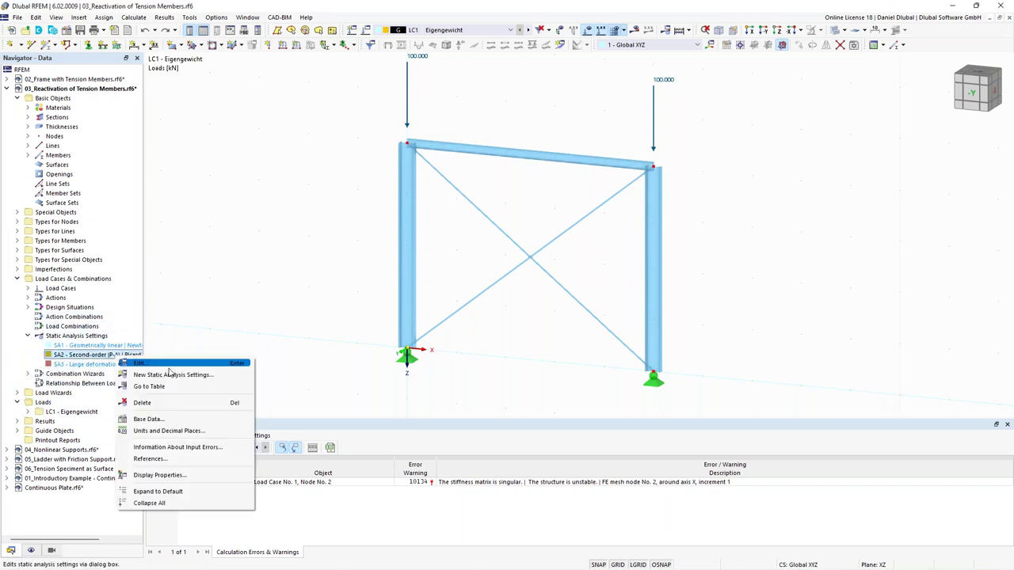
pyautogui.click(195, 369)
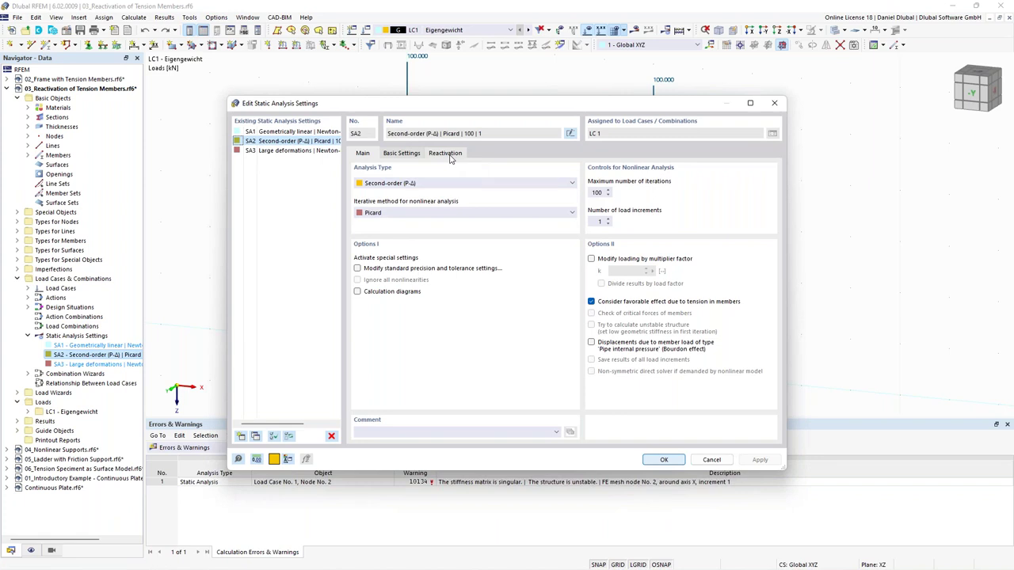
pyautogui.click(446, 154)
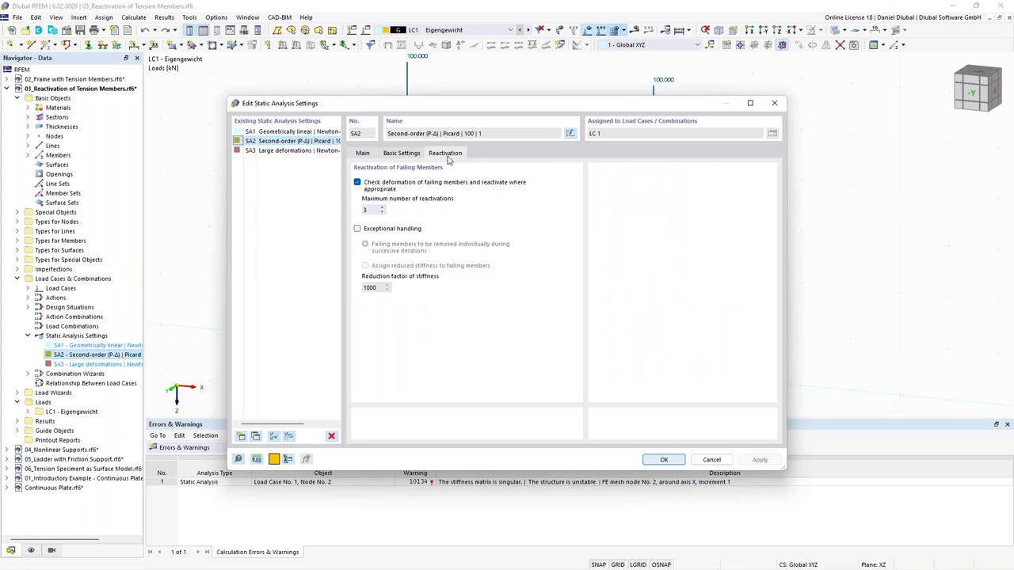
pyautogui.click(390, 231)
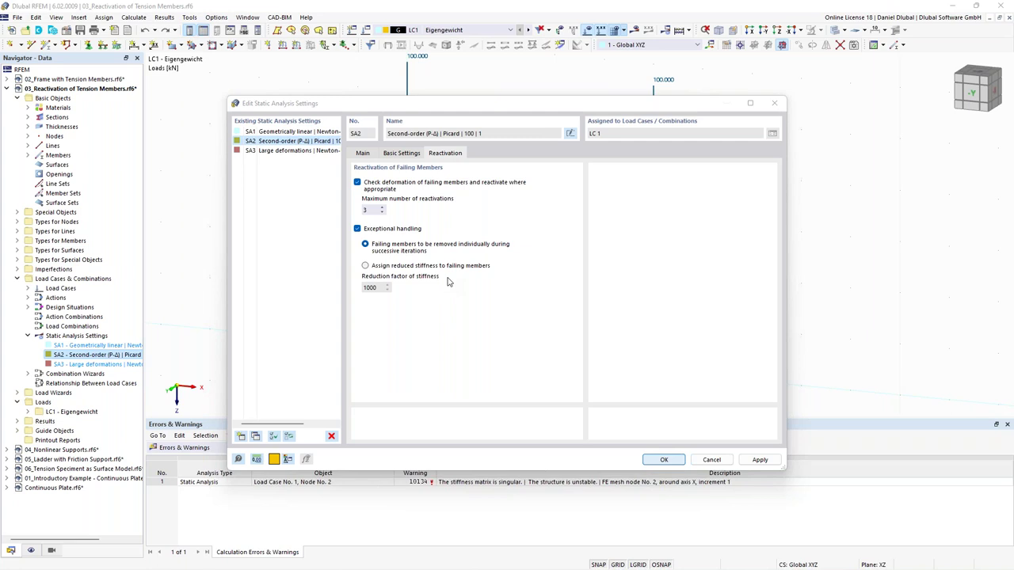
pyautogui.click(662, 461)
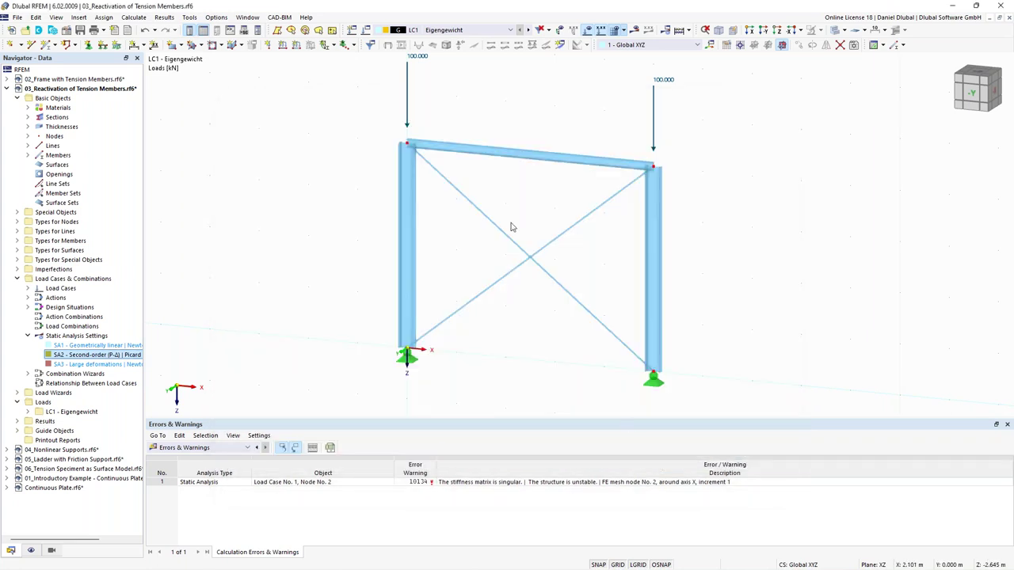
# Recalculate LC1 with the modified reactivation settings and display the total global deformations |u|
pyautogui.click(635, 30)
pyautogui.click(548, 335)
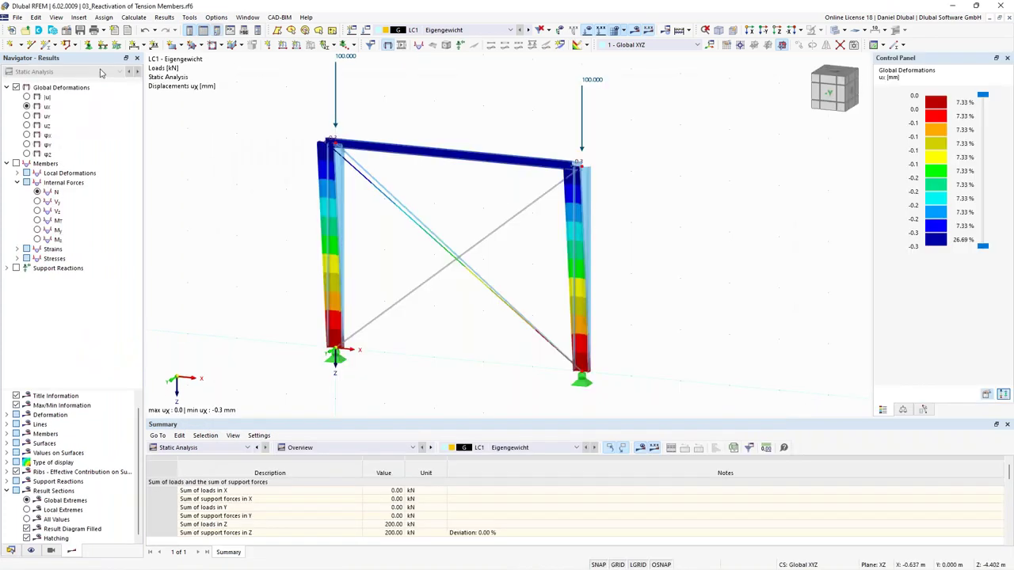
pyautogui.click(27, 97)
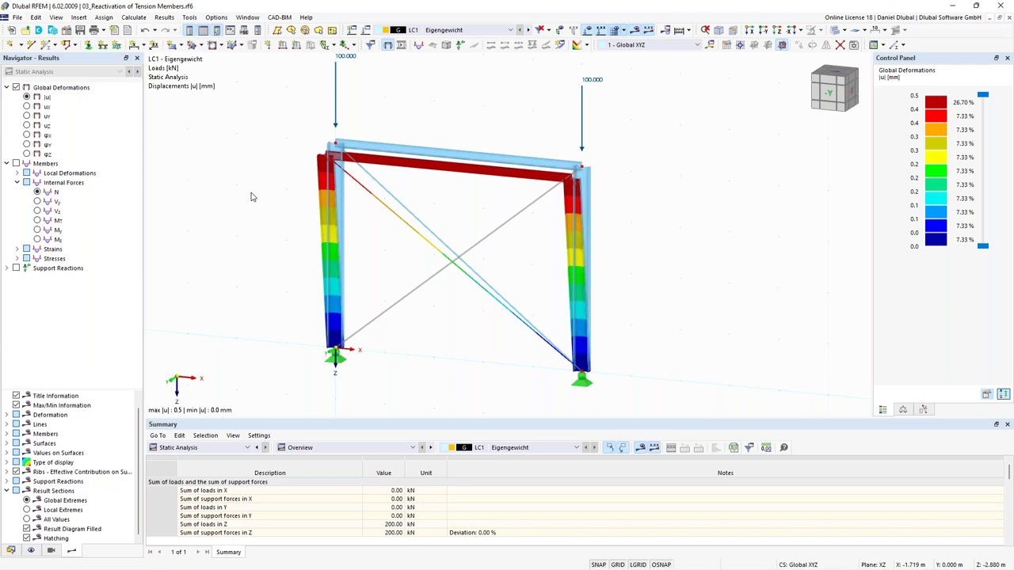
# Switch to the model 04_Nonlinear Supports and hide its displayed results
pyautogui.click(247, 16)
pyautogui.click(289, 164)
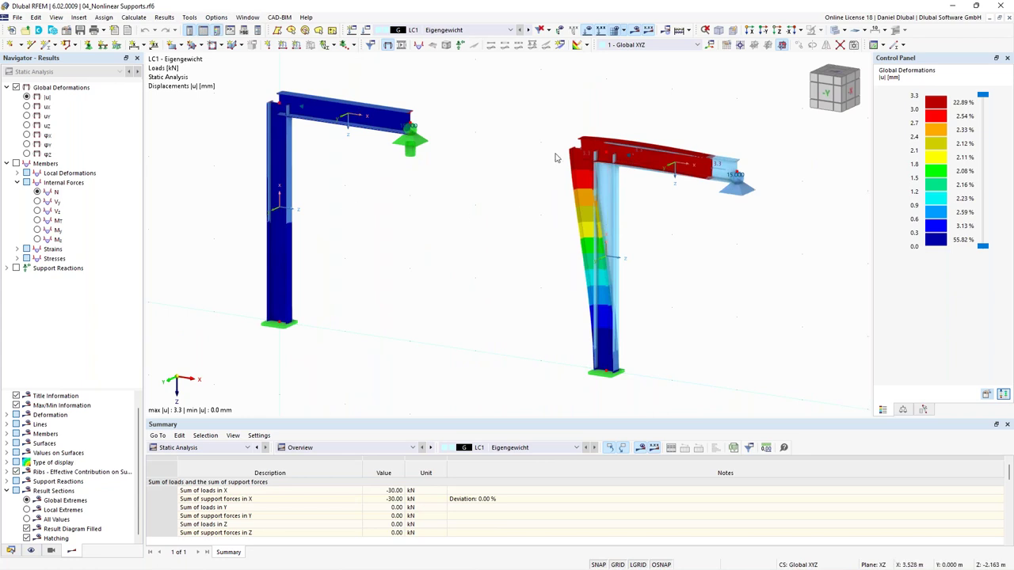
pyautogui.click(635, 31)
pyautogui.keyDown('ctrl'); pyautogui.moveTo(634, 119); pyautogui.dragTo(685, 194, button='middle'); pyautogui.keyUp('ctrl')
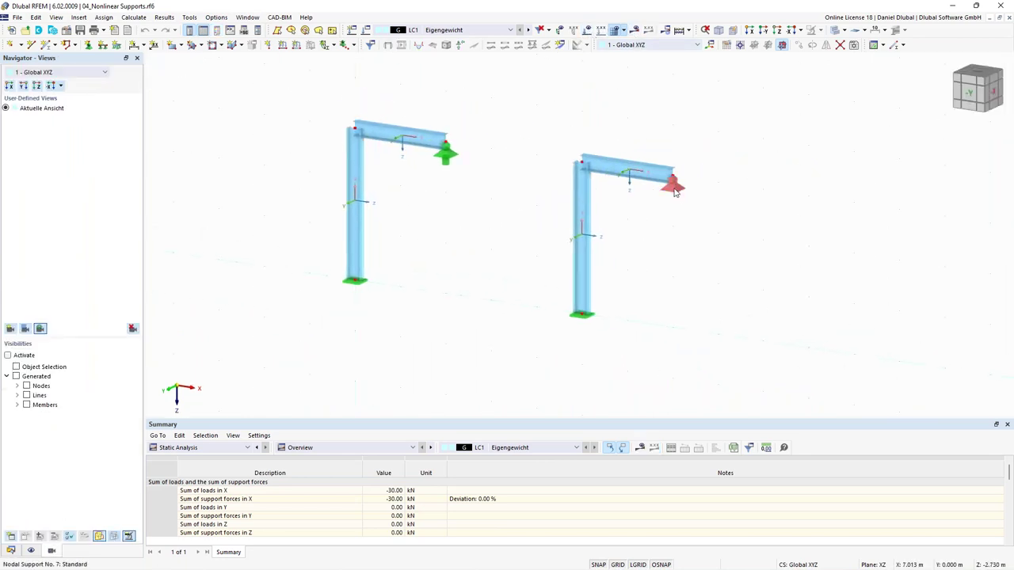
# Open the nodal support assigned to node 6 for editing and review the nonlinearity options for translation uX
pyautogui.doubleClick(675, 191)
pyautogui.moveTo(359, 259); pyautogui.dragTo(402, 94)
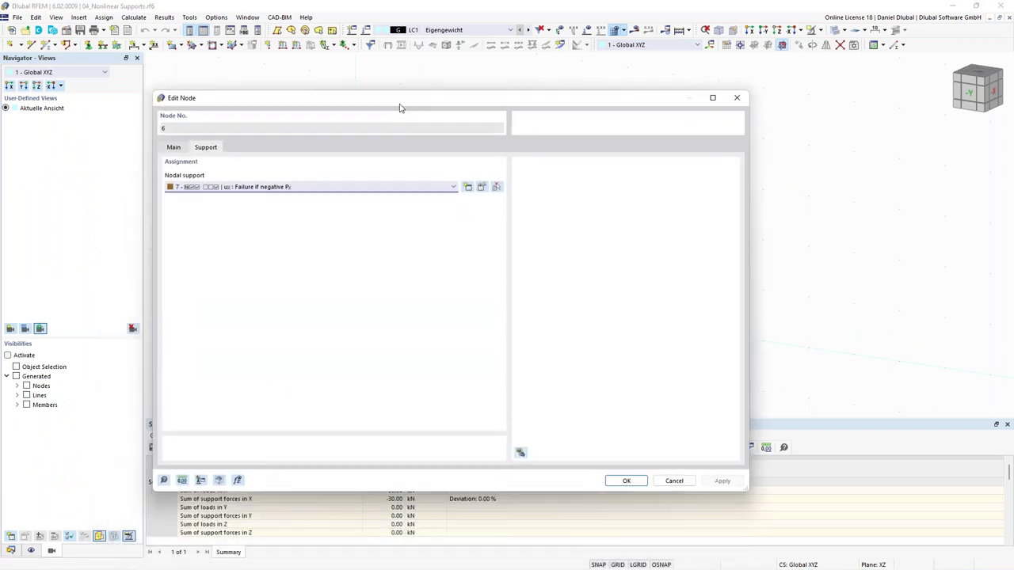
pyautogui.click(481, 187)
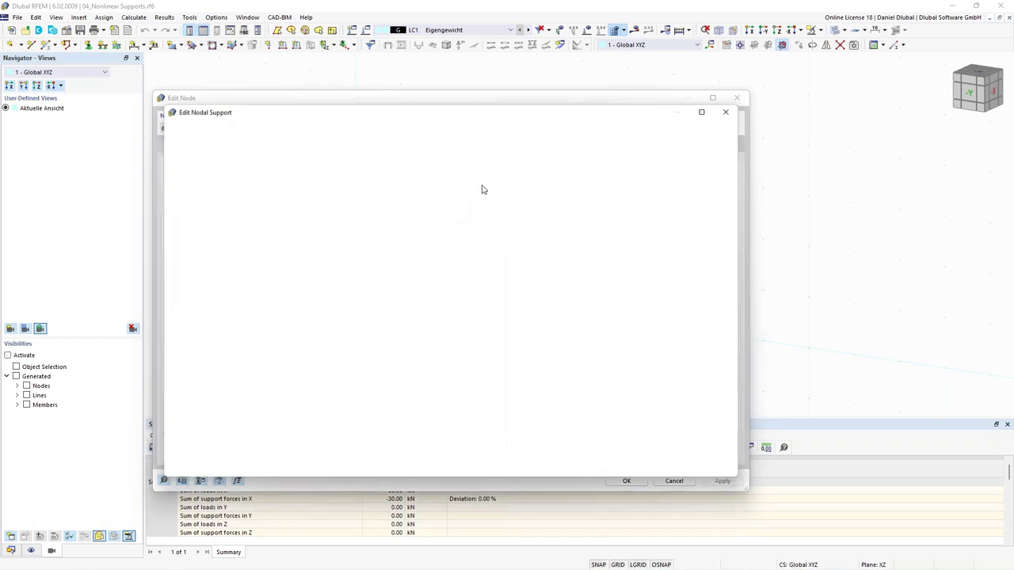
pyautogui.click(494, 232)
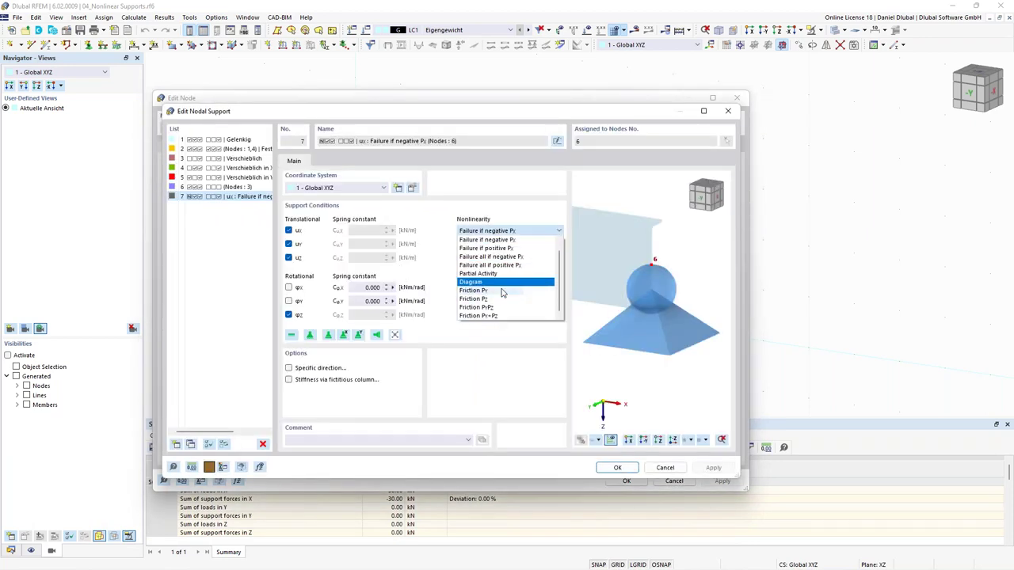
pyautogui.scroll(1, 501, 301)
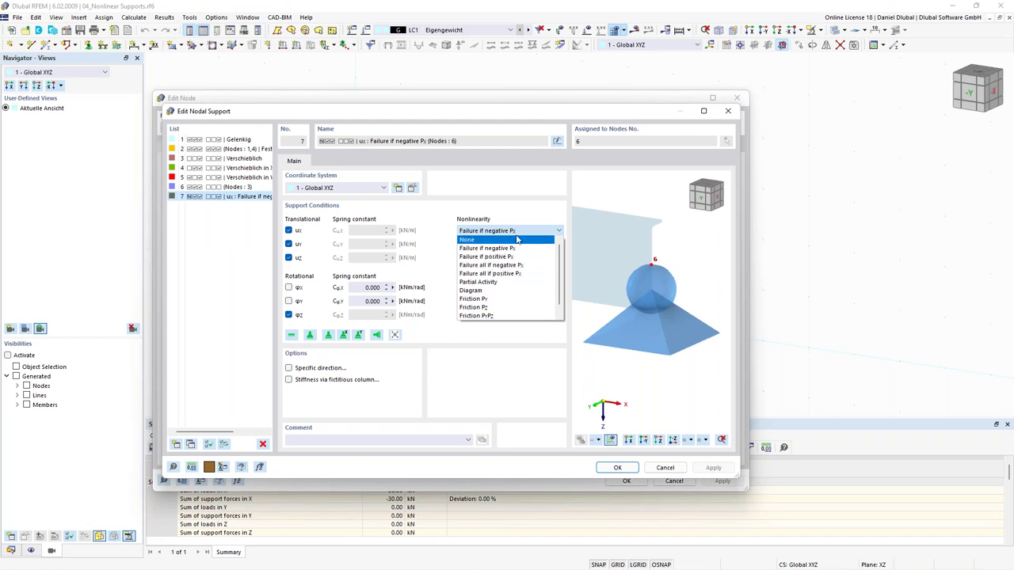
pyautogui.click(529, 214)
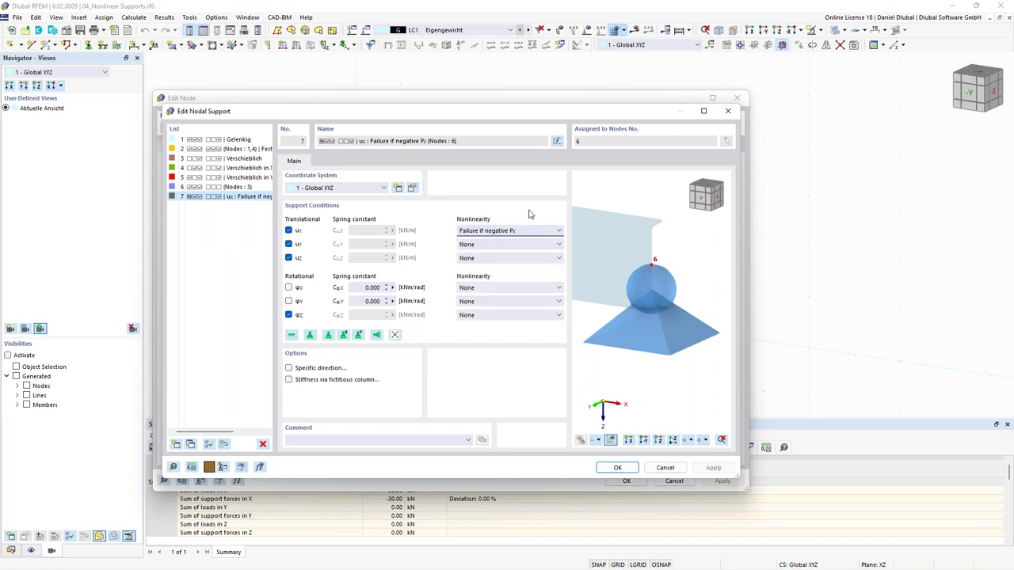
# Examine the frame and its support at node 6 in the support preview, and accept the unchanged support and node settings
pyautogui.scroll(-2, 637, 287)
pyautogui.scroll(3, 637, 287)
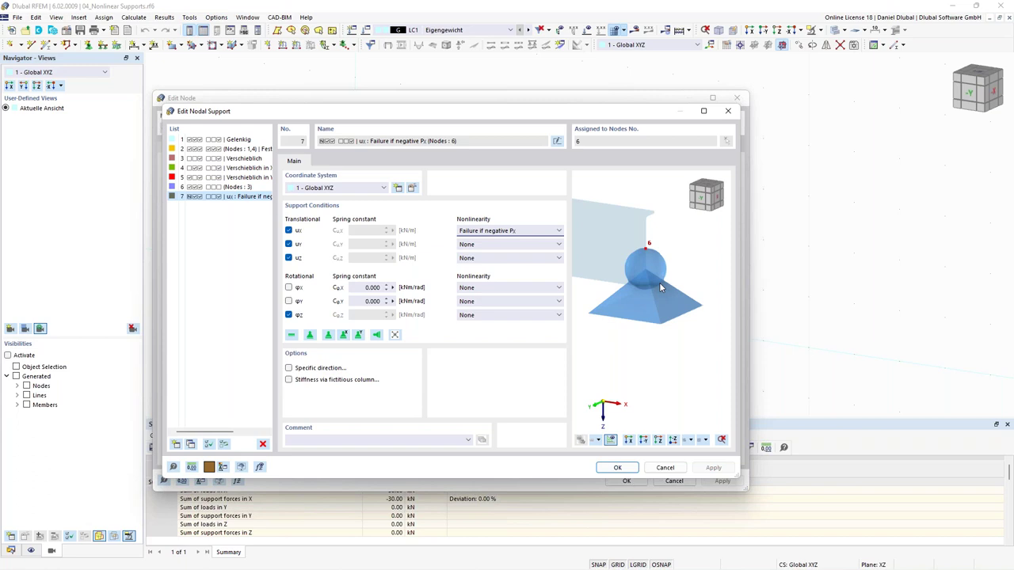
pyautogui.scroll(-3, 659, 282)
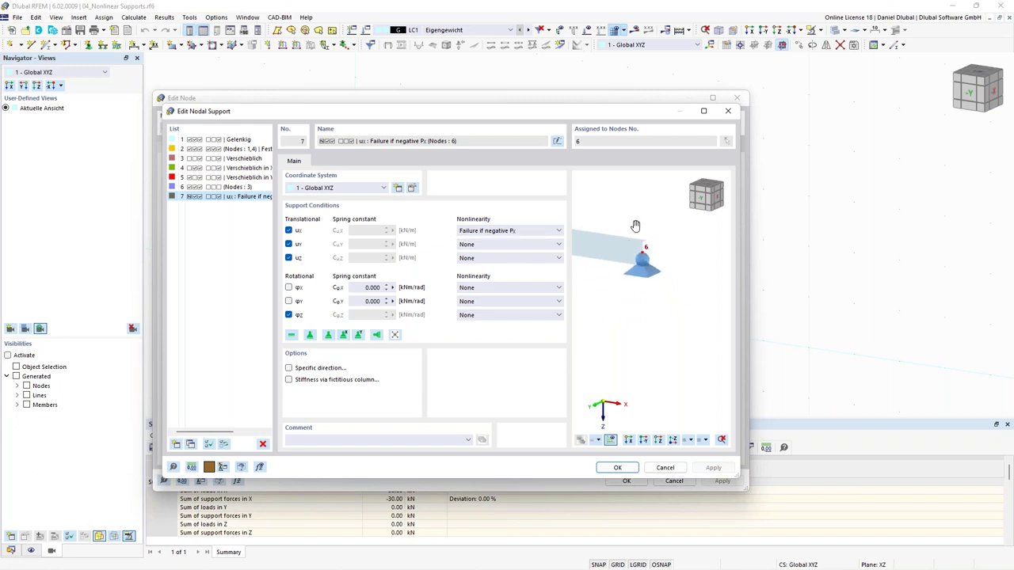
pyautogui.moveTo(635, 227); pyautogui.dragTo(654, 232, button='middle')
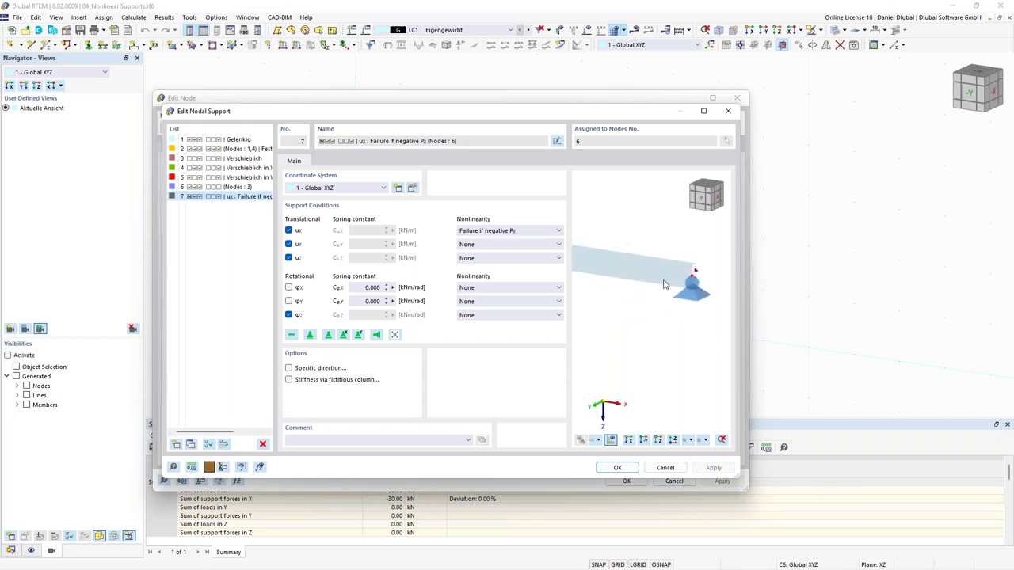
pyautogui.moveTo(602, 231); pyautogui.dragTo(621, 243, button='middle')
pyautogui.scroll(-1, 602, 247)
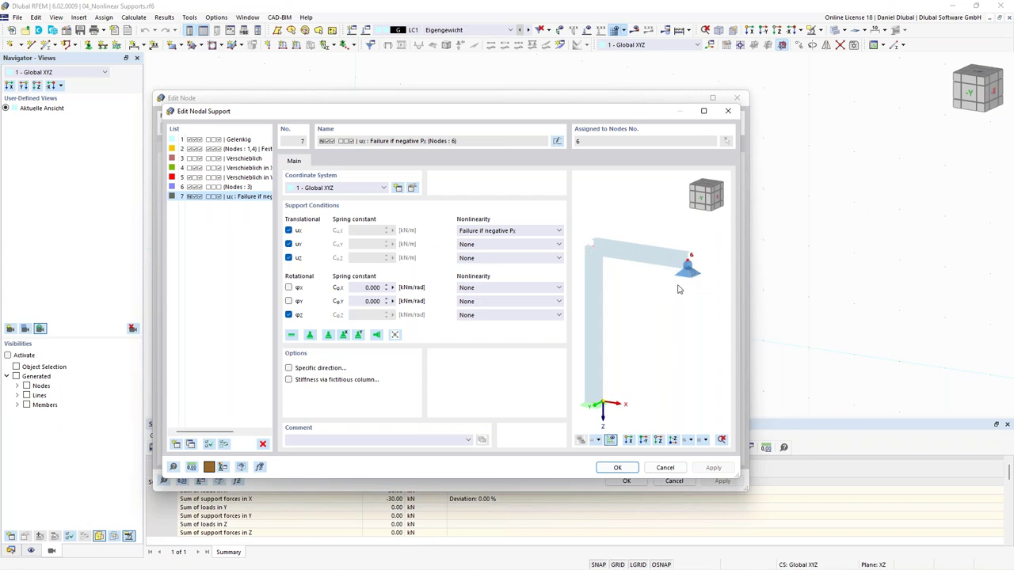
pyautogui.click(632, 470)
pyautogui.click(627, 481)
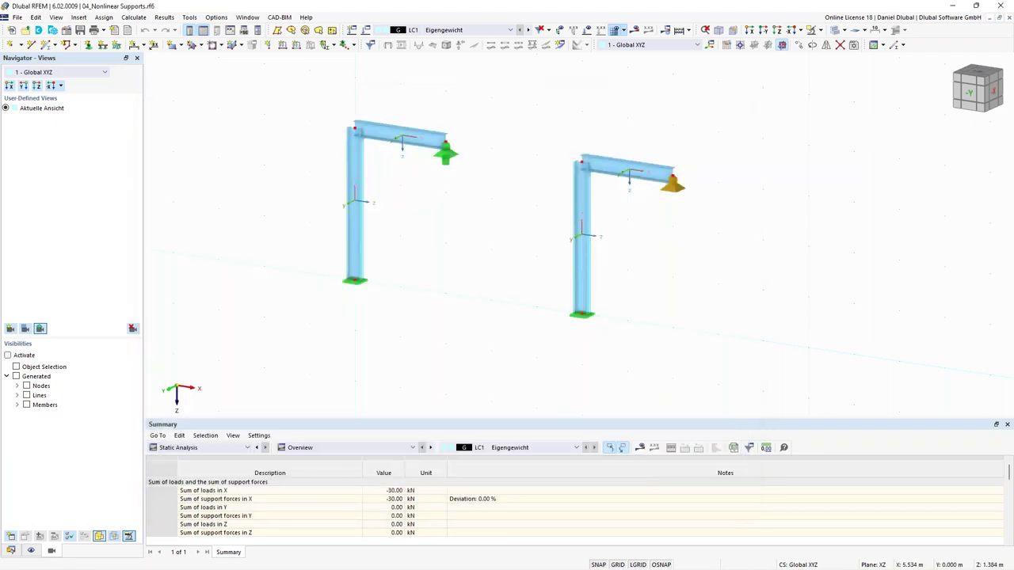
# Display the LC1 deformation results of both frames for comparison, and hide them again
pyautogui.click(639, 30)
pyautogui.scroll(1, 423, 167)
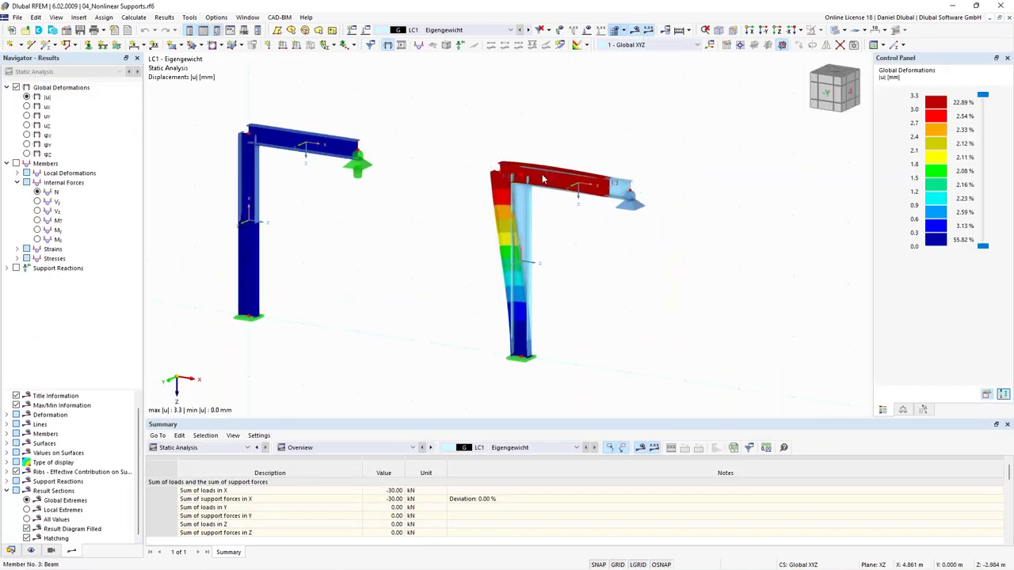
pyautogui.click(638, 30)
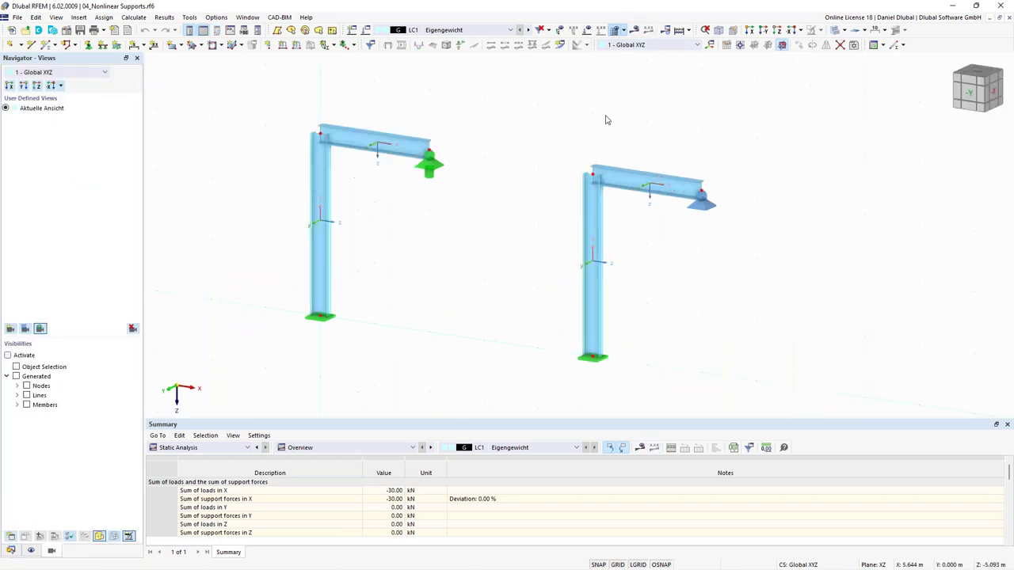
# Show the LC1 loads and adjust the display of the 15 kN nodal loads so their arrows extend past the beam ends
pyautogui.click(588, 30)
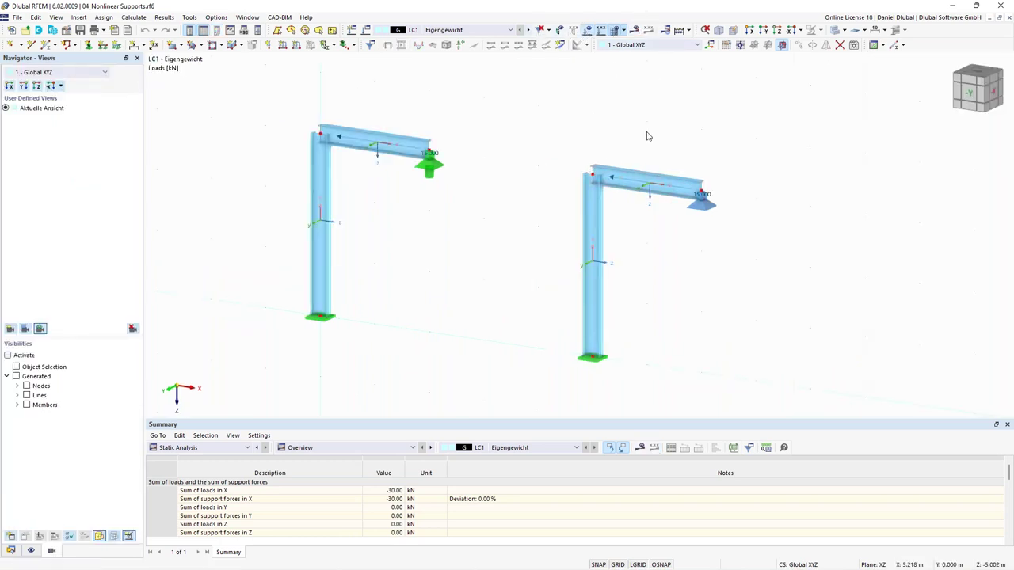
pyautogui.rightClick(705, 200)
pyautogui.moveTo(816, 275); pyautogui.dragTo(859, 278)
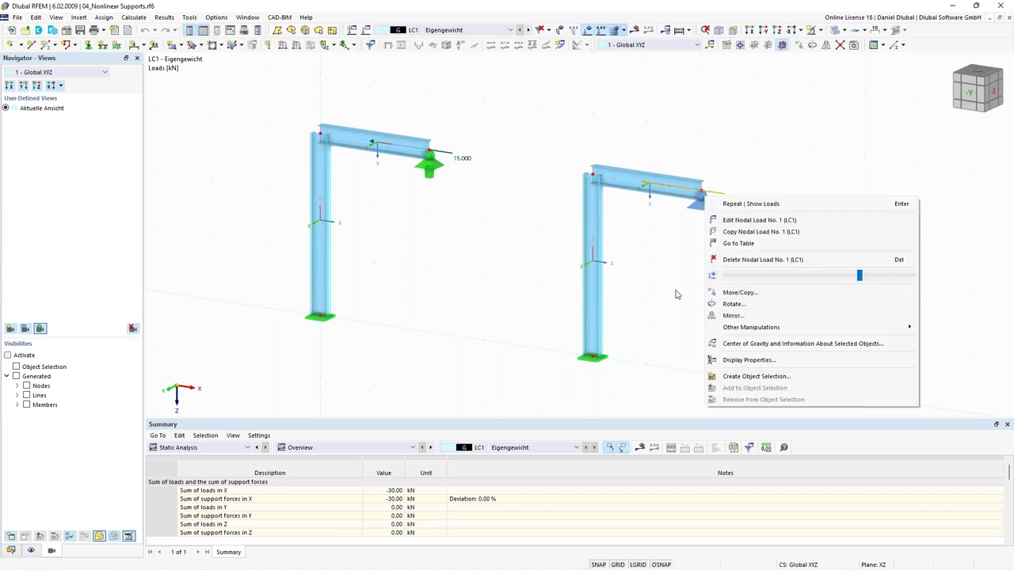
pyautogui.click(674, 293)
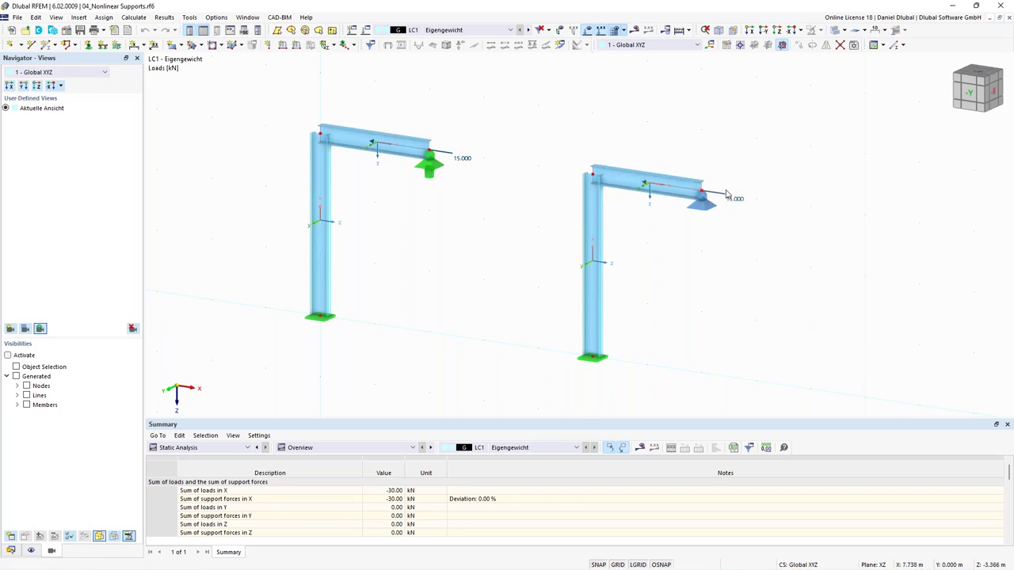
# Display the LC1 deformation results again and examine both frames side by side
pyautogui.moveTo(624, 132); pyautogui.dragTo(542, 153, button='middle')
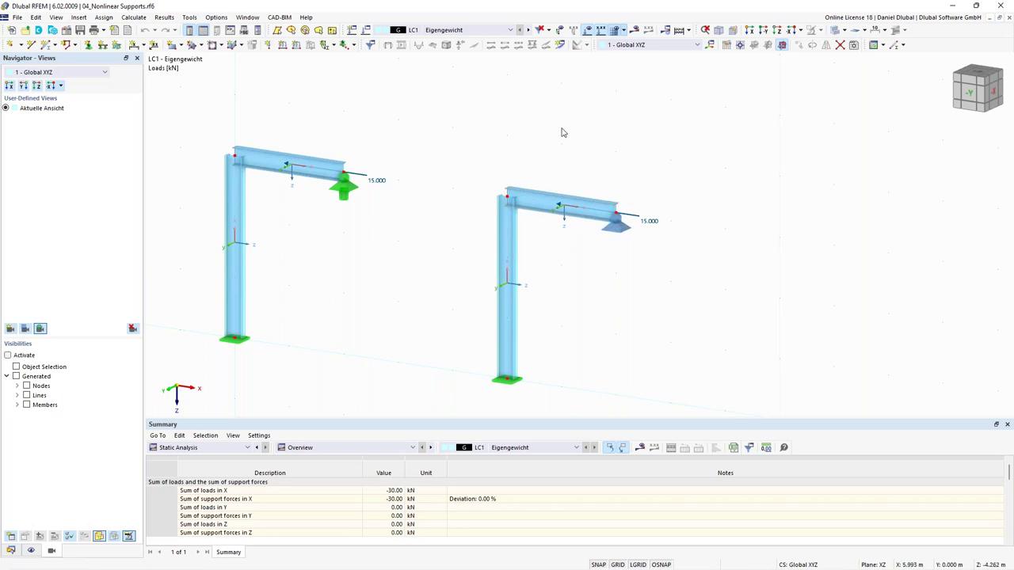
pyautogui.click(647, 30)
pyautogui.moveTo(404, 271); pyautogui.dragTo(489, 242, button='middle')
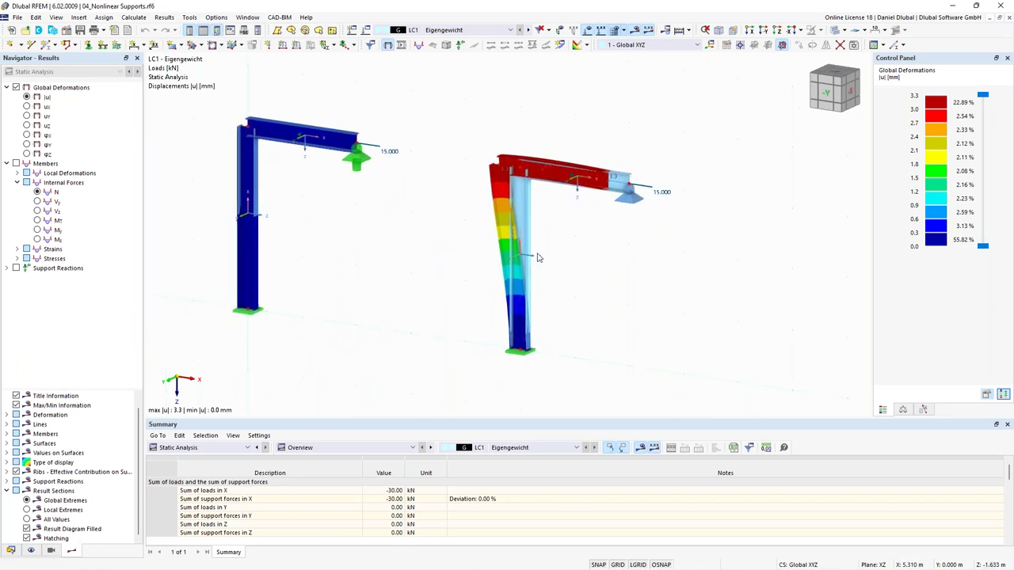
pyautogui.scroll(1, 525, 176)
pyautogui.moveTo(426, 184); pyautogui.dragTo(441, 156, button='middle')
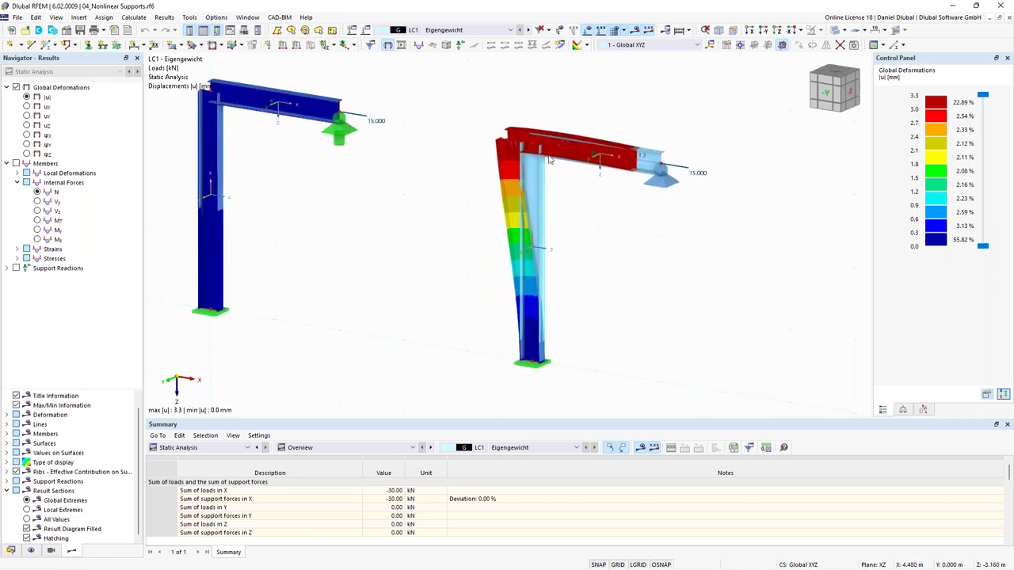
# Exaggerate the displayed deformations with a factor of 512, and reduce the display factor to 128
pyautogui.click(905, 408)
pyautogui.click(986, 98)
pyautogui.click(999, 96)
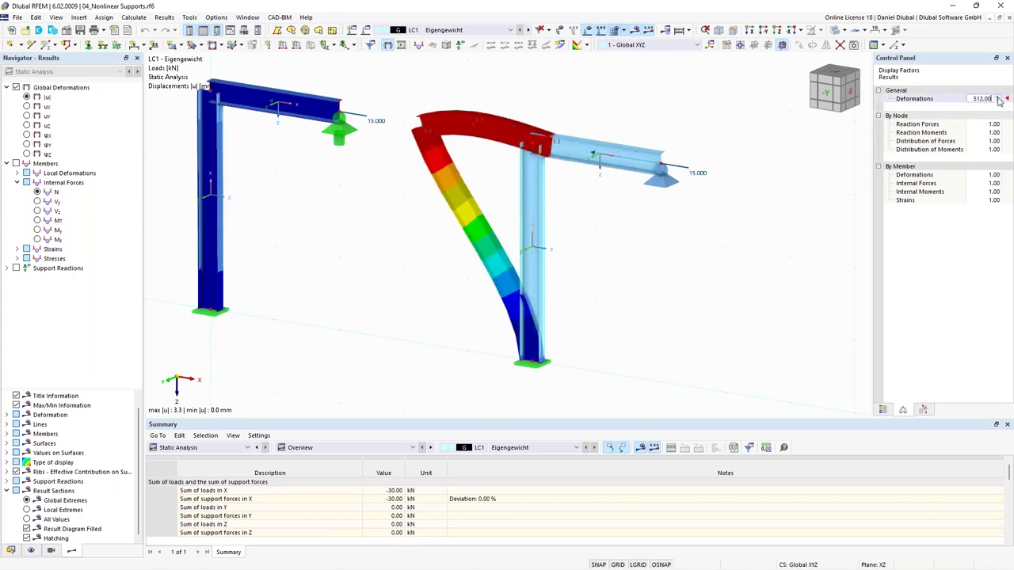
pyautogui.click(998, 104)
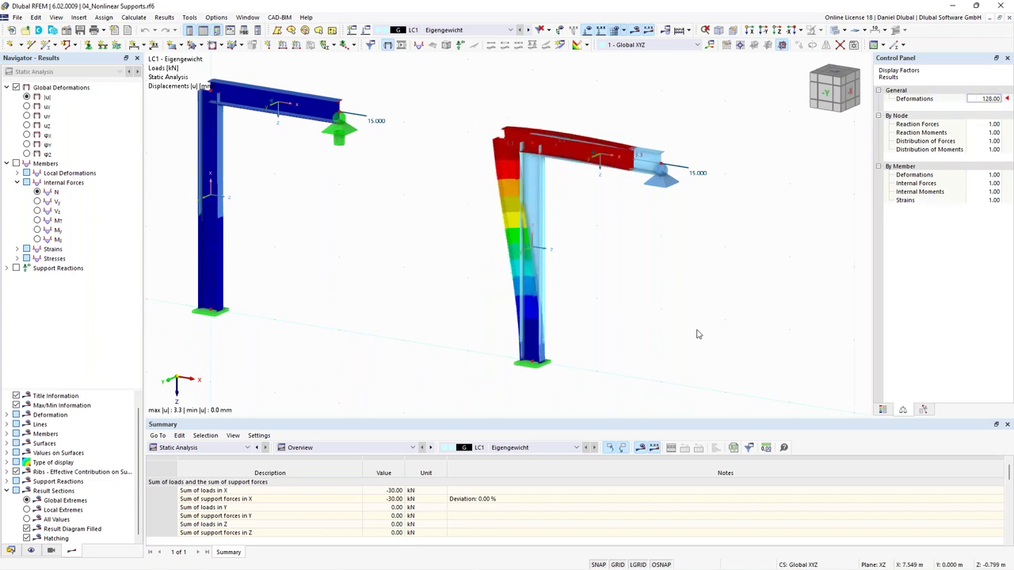
# Switch to the model 05_Ladder with Friction Support.rf6 and view the ladder's 1 kN load in LC1
pyautogui.click(248, 18)
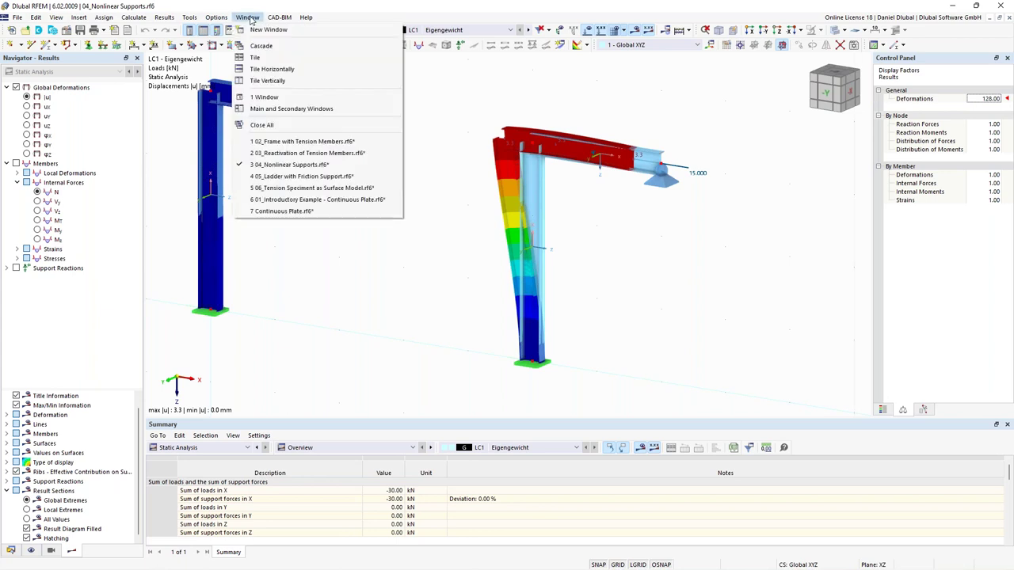
pyautogui.click(325, 176)
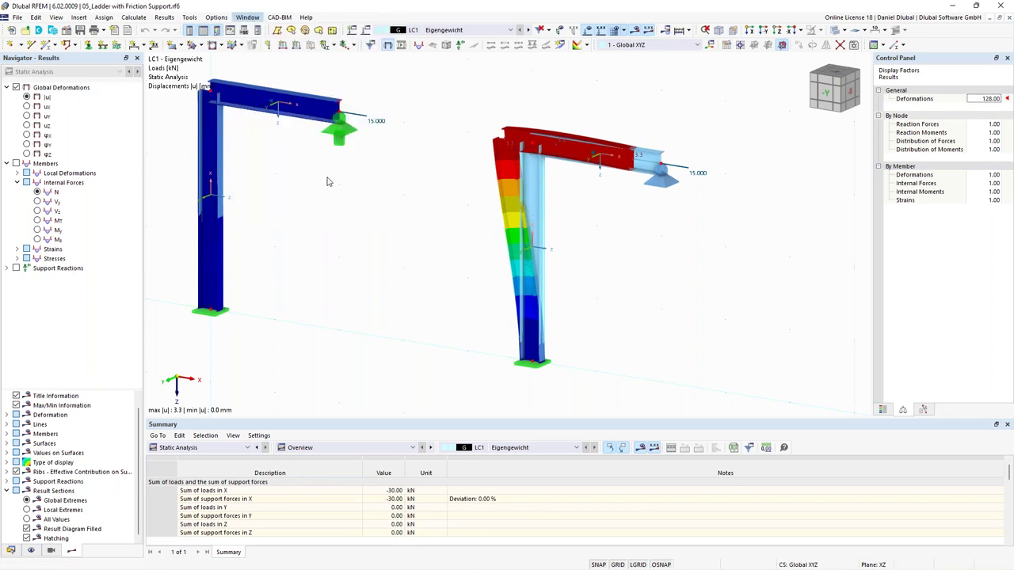
pyautogui.moveTo(377, 261); pyautogui.dragTo(336, 232, button='middle')
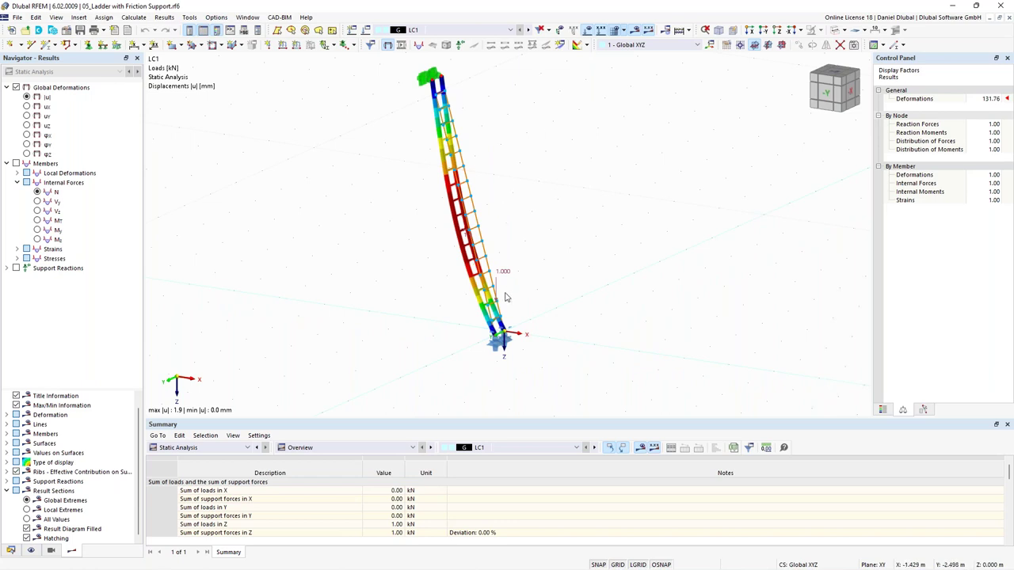
pyautogui.scroll(1, 506, 297)
pyautogui.moveTo(502, 270)
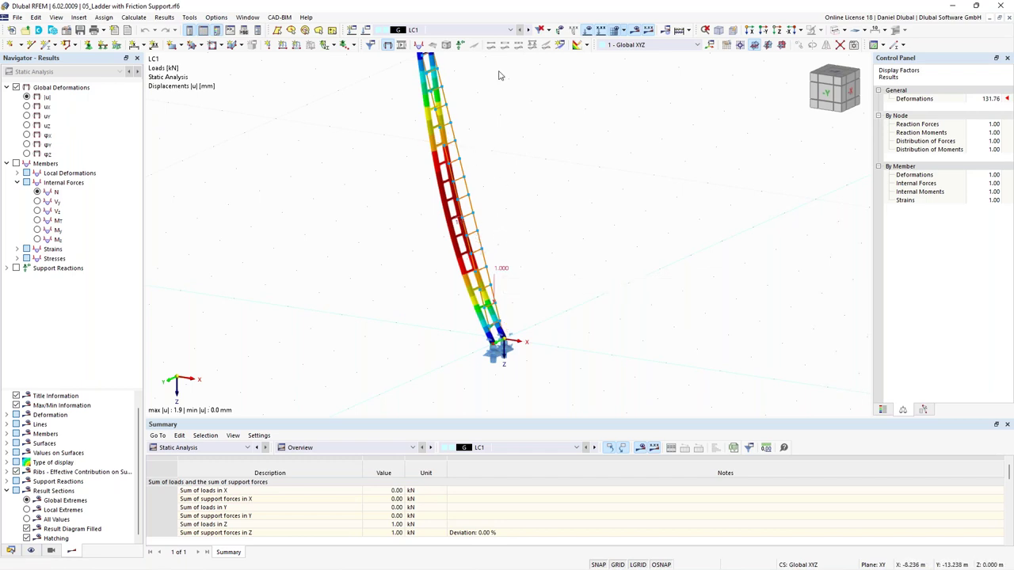
# Step through the load cases from LC1 to LC12, following the deformation as the 1 kN load climbs the ladder
pyautogui.click(503, 32)
pyautogui.moveTo(558, 58); pyautogui.dragTo(521, 57)
pyautogui.click(527, 30)
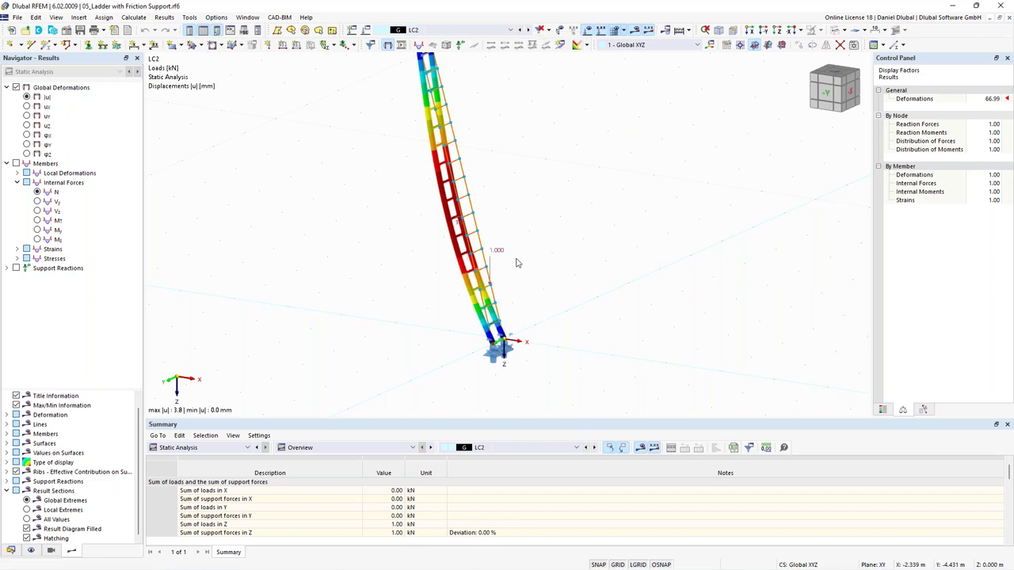
pyautogui.press('Down')
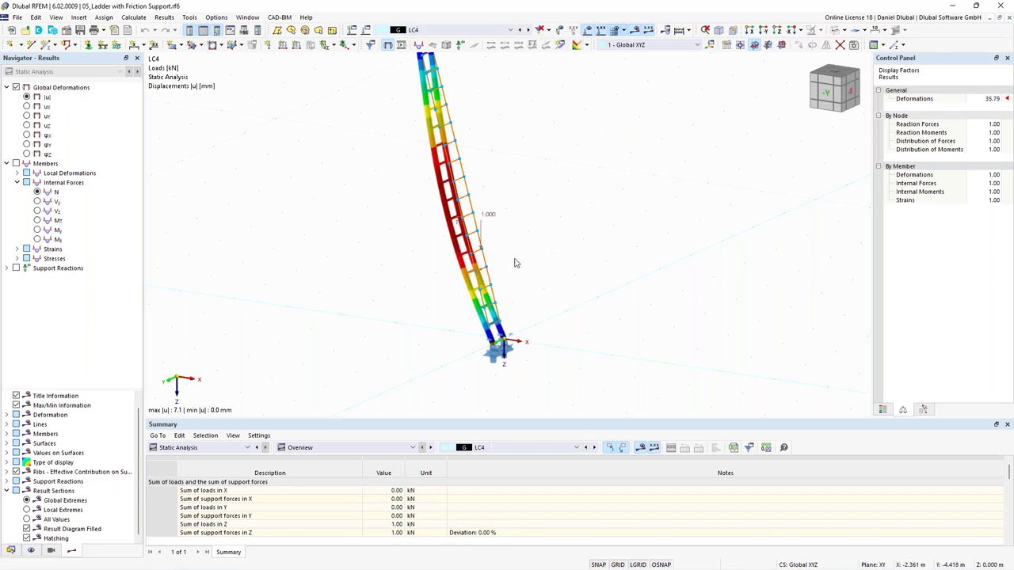
pyautogui.press('Down')
pyautogui.press('Down')
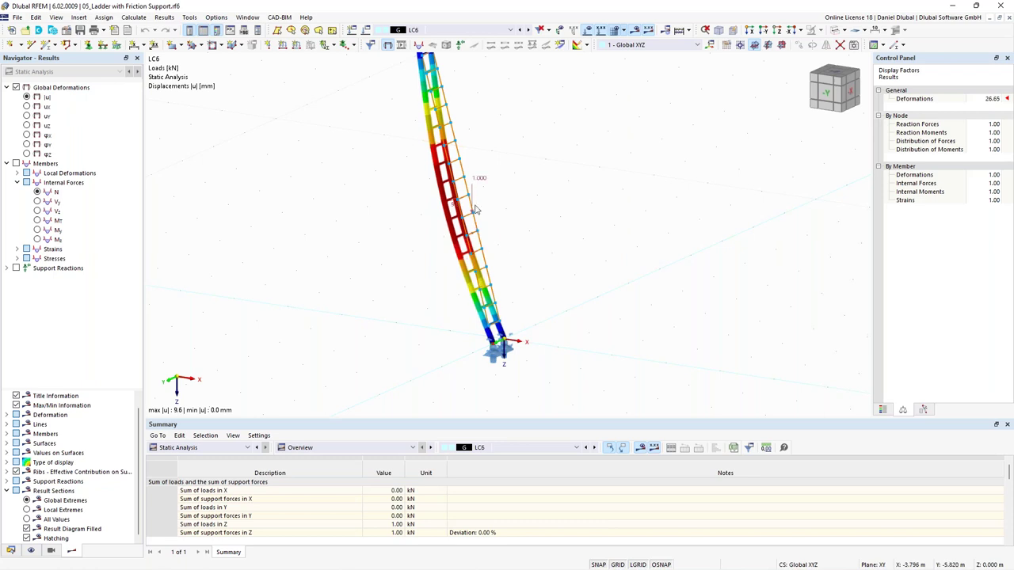
pyautogui.press('Down')
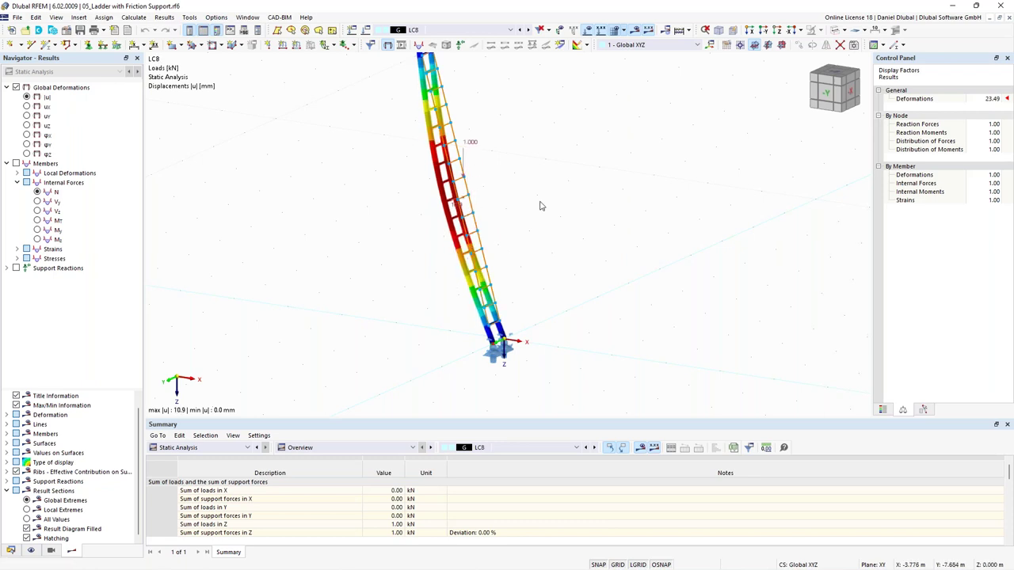
pyautogui.press('Down')
pyautogui.press('Down')
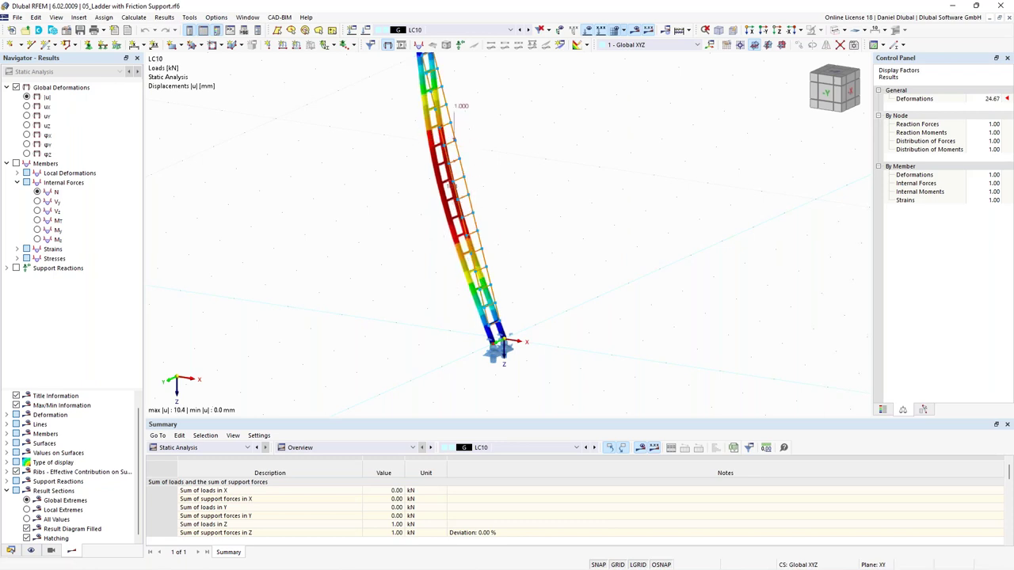
pyautogui.press('Down')
pyautogui.press('Down')
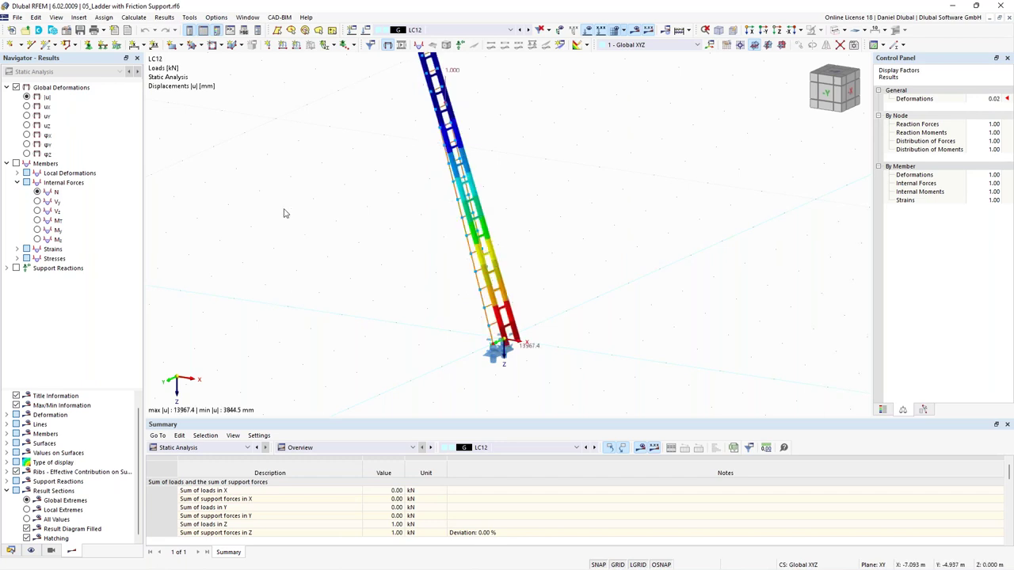
# Return to LC1 and run through the ladder's load cases once more up to LC12
pyautogui.press('Home')
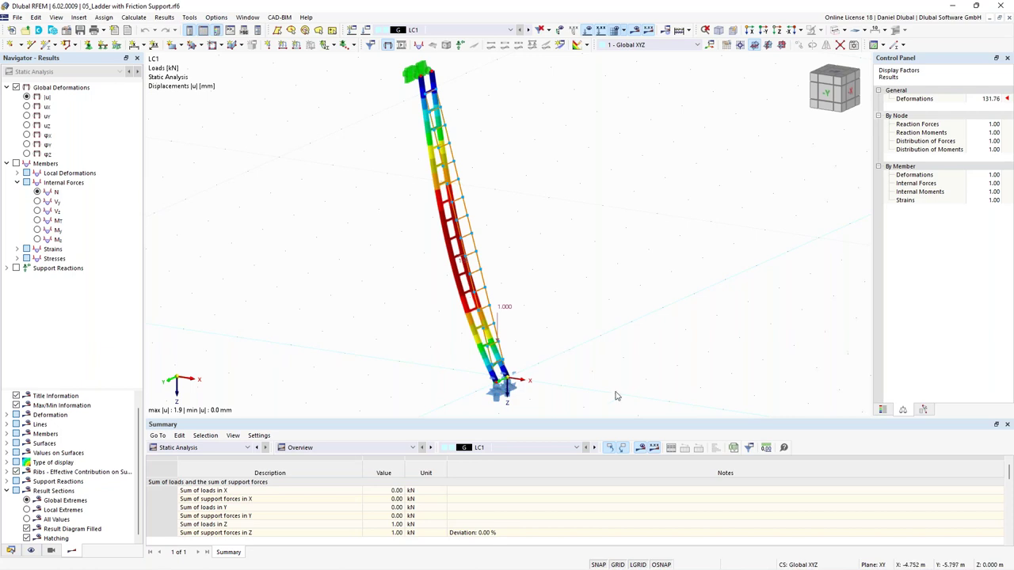
pyautogui.scroll(-1, 442, 321)
pyautogui.scroll(3, 445, 313)
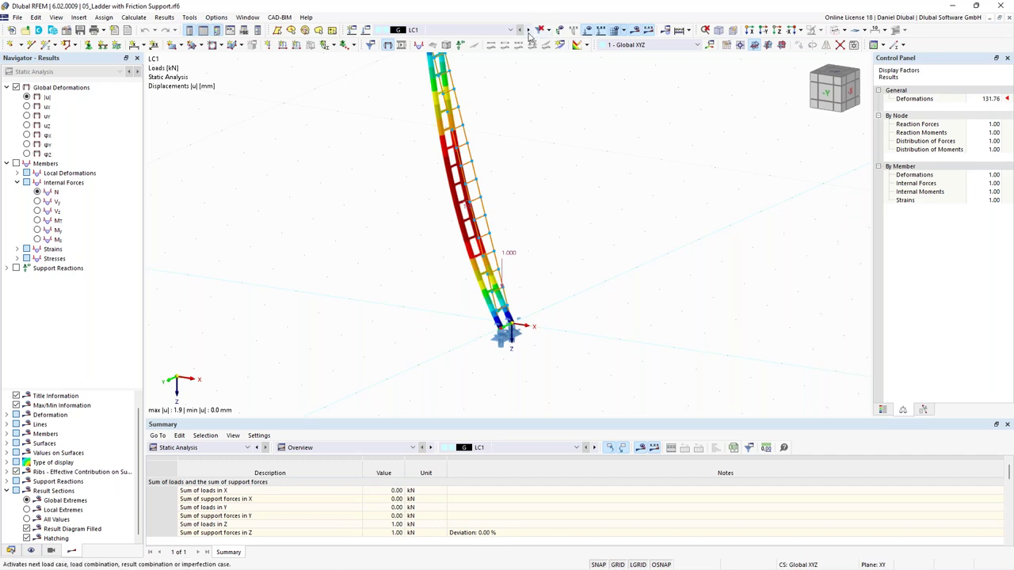
pyautogui.click(529, 30)
pyautogui.click(528, 30)
pyautogui.click(528, 30)
pyautogui.click(528, 30)
pyautogui.click(528, 30)
pyautogui.click(528, 30)
pyautogui.click(528, 30)
pyautogui.click(528, 30)
pyautogui.click(531, 30)
pyautogui.click(530, 31)
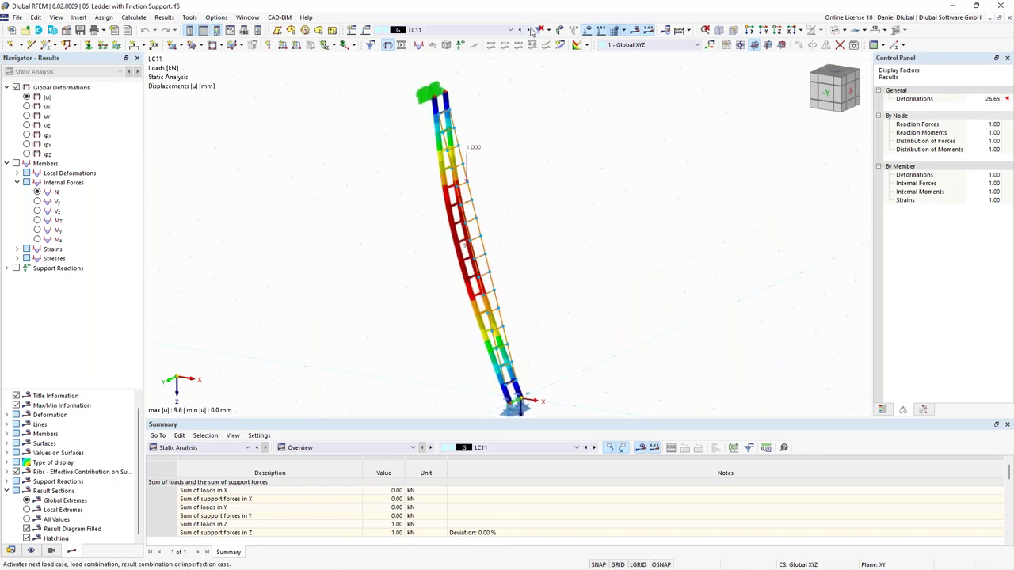
pyautogui.click(531, 30)
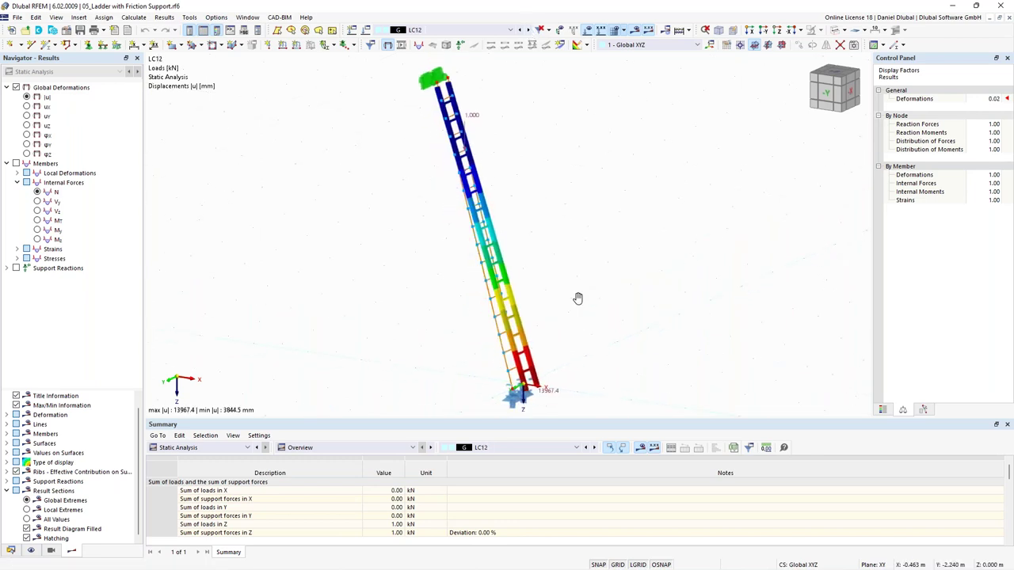
# Examine the displacement at the ladder's foot and its friction supports in LC12 from different distances and angles
pyautogui.scroll(3, 573, 314)
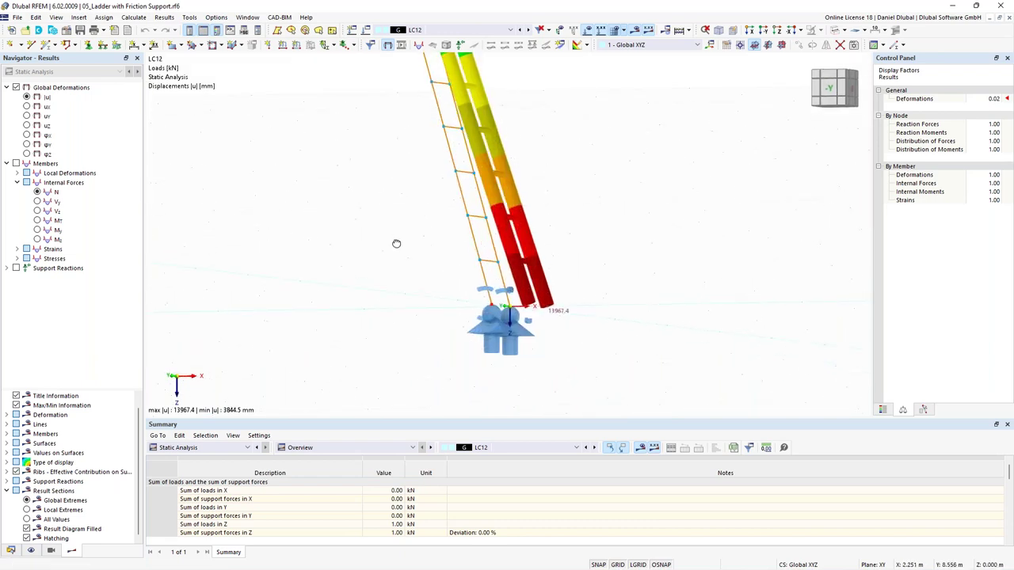
pyautogui.keyDown('ctrl'); pyautogui.moveTo(395, 242); pyautogui.dragTo(424, 316, button='middle'); pyautogui.keyUp('ctrl')
pyautogui.scroll(-3, 420, 306)
pyautogui.scroll(1, 418, 277)
pyautogui.scroll(-2, 412, 264)
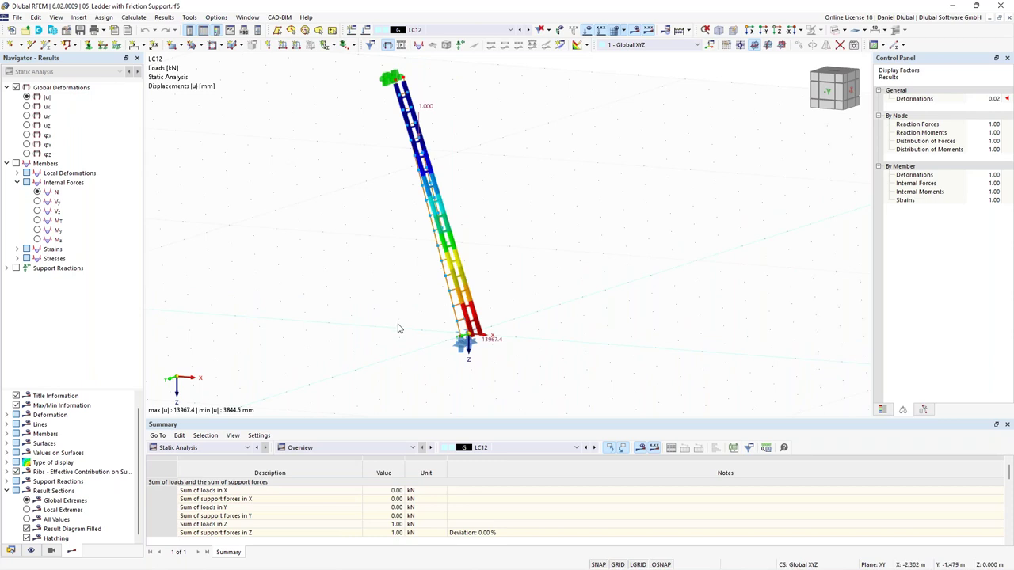
pyautogui.scroll(2, 399, 328)
pyautogui.scroll(1, 468, 361)
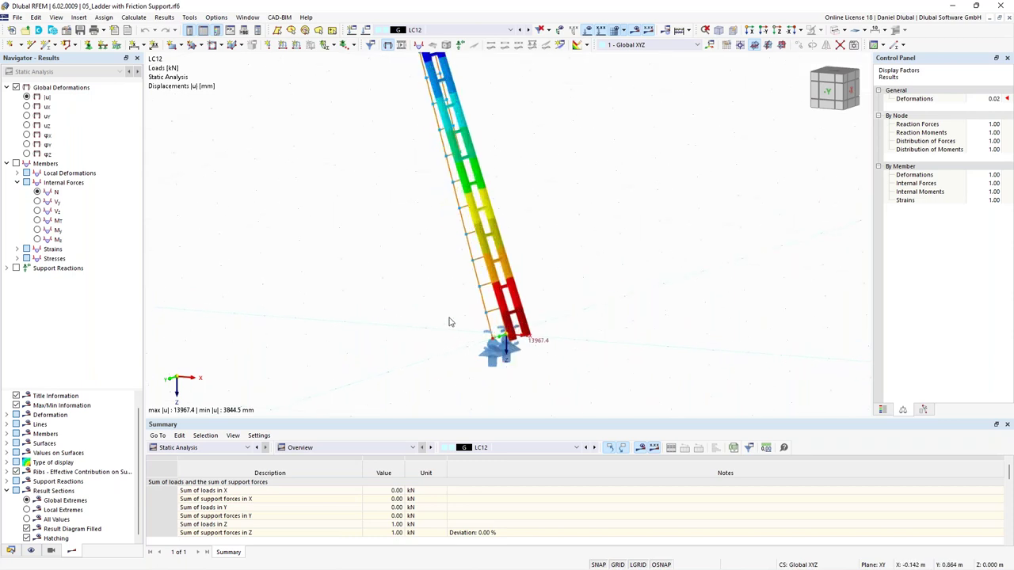
pyautogui.scroll(-1, 448, 322)
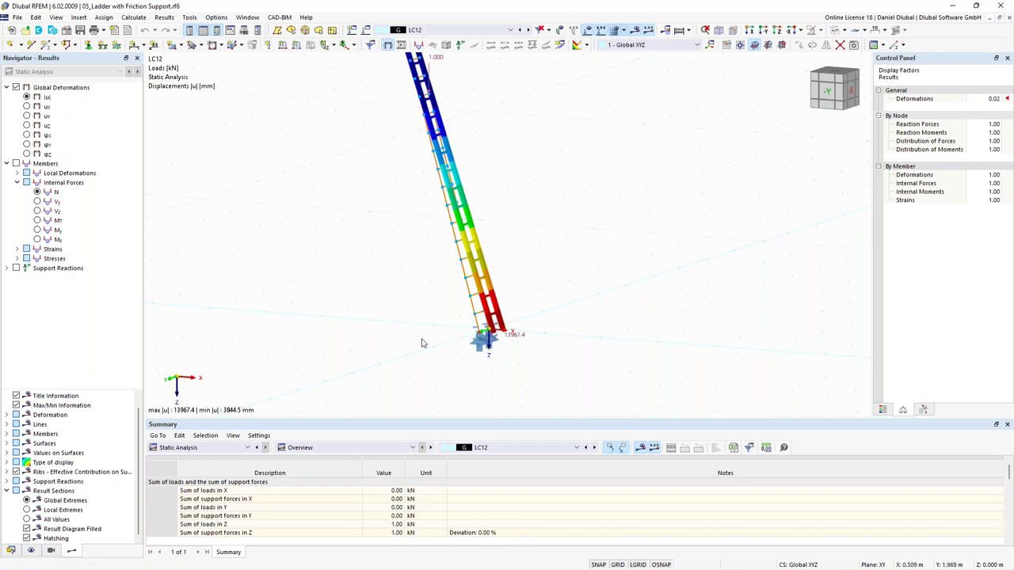
# Open the nodal support of node 1 at the ladder's foot and review the uX nonlinearity options, keeping Friction Pz
pyautogui.doubleClick(478, 342)
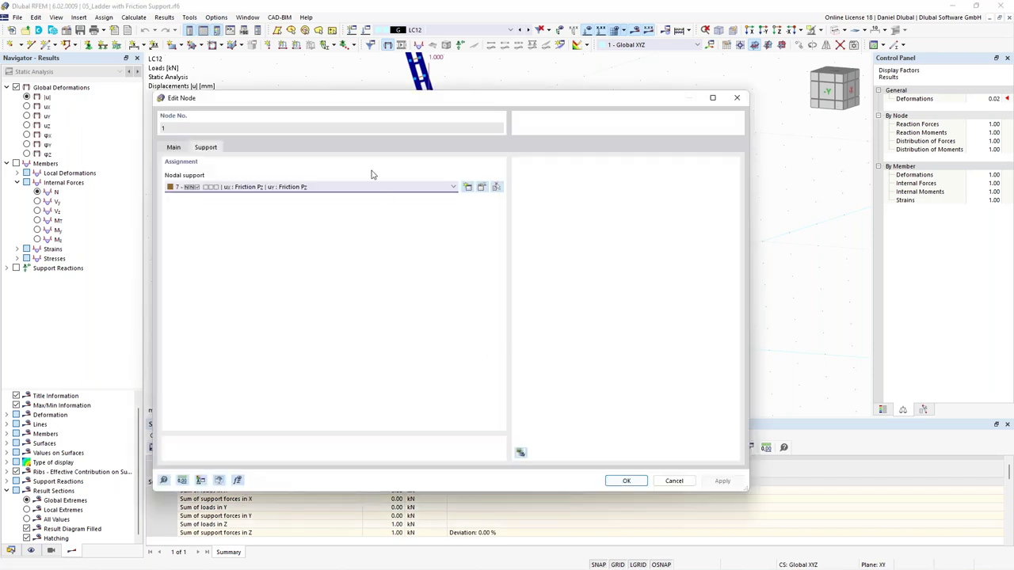
pyautogui.click(481, 188)
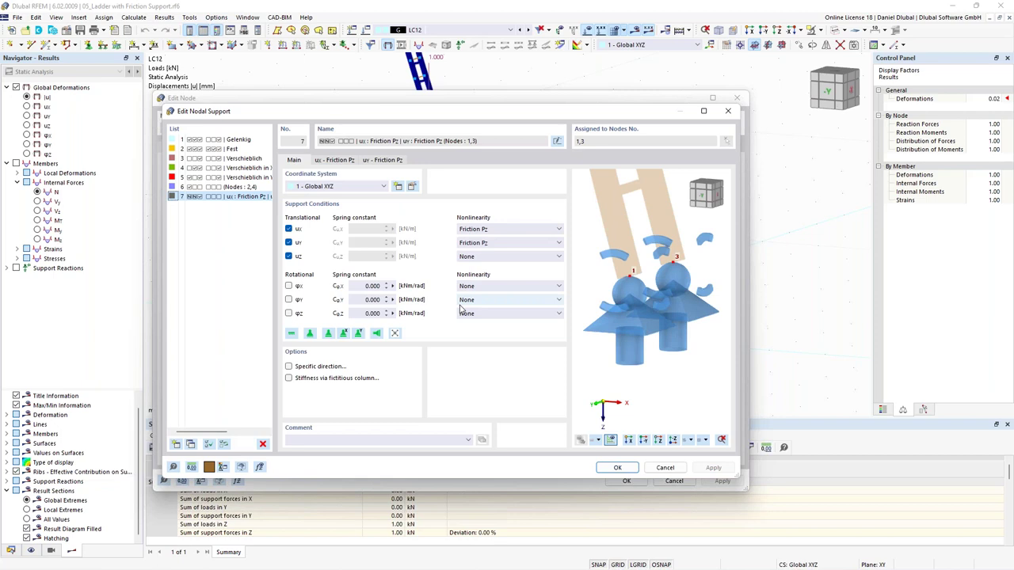
pyautogui.click(513, 232)
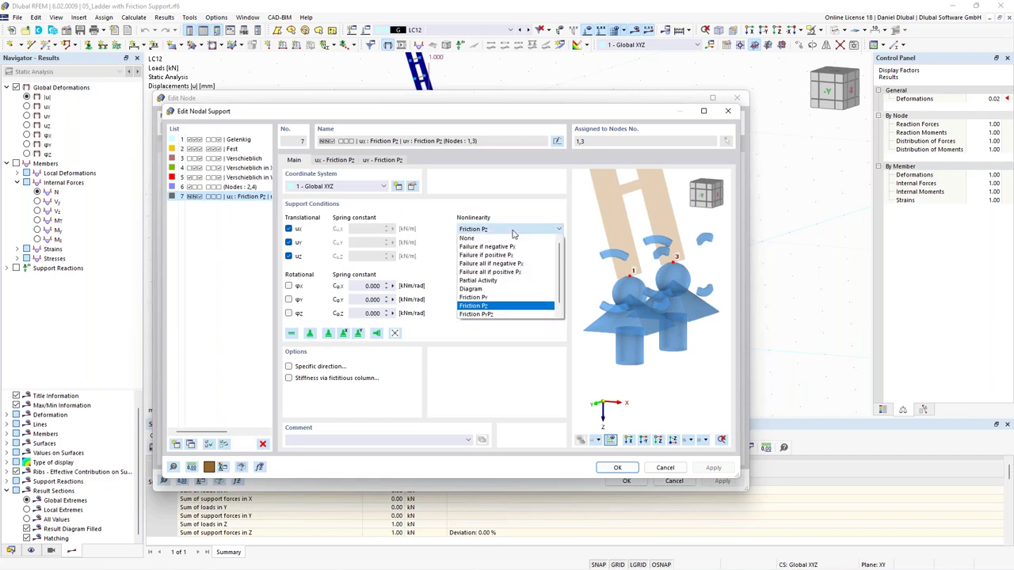
pyautogui.click(513, 231)
pyautogui.click(513, 231)
pyautogui.click(498, 305)
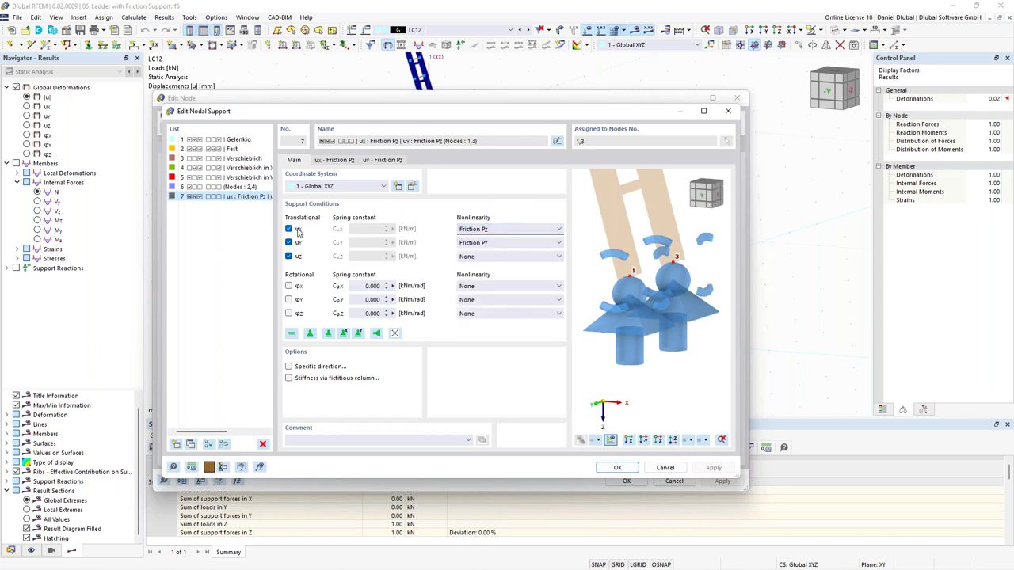
# Inspect the friction coefficient and diagram for uX, and close the support and node settings without changes
pyautogui.click(350, 162)
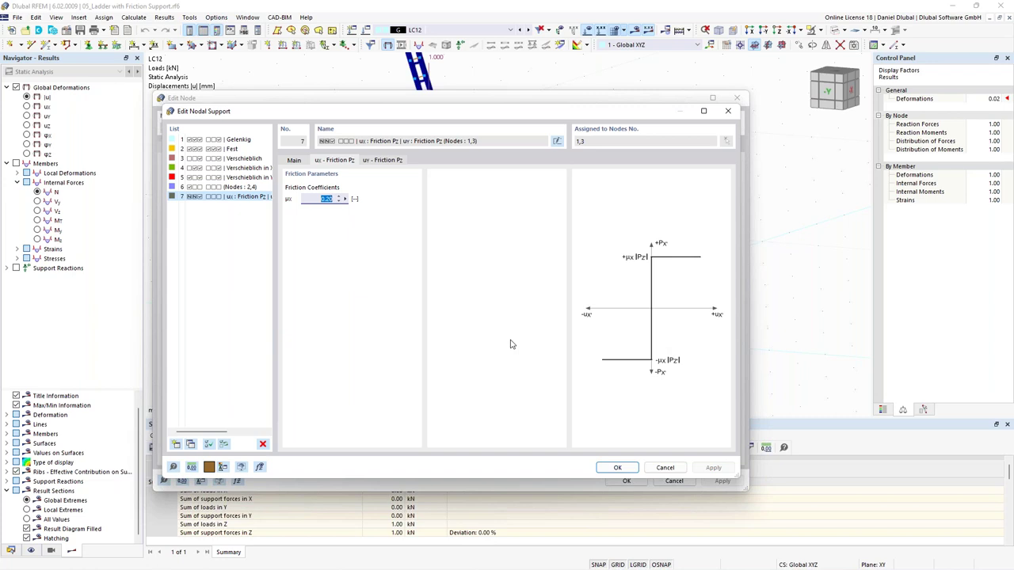
pyautogui.click(320, 199)
pyautogui.doubleClick(320, 199)
pyautogui.click(663, 468)
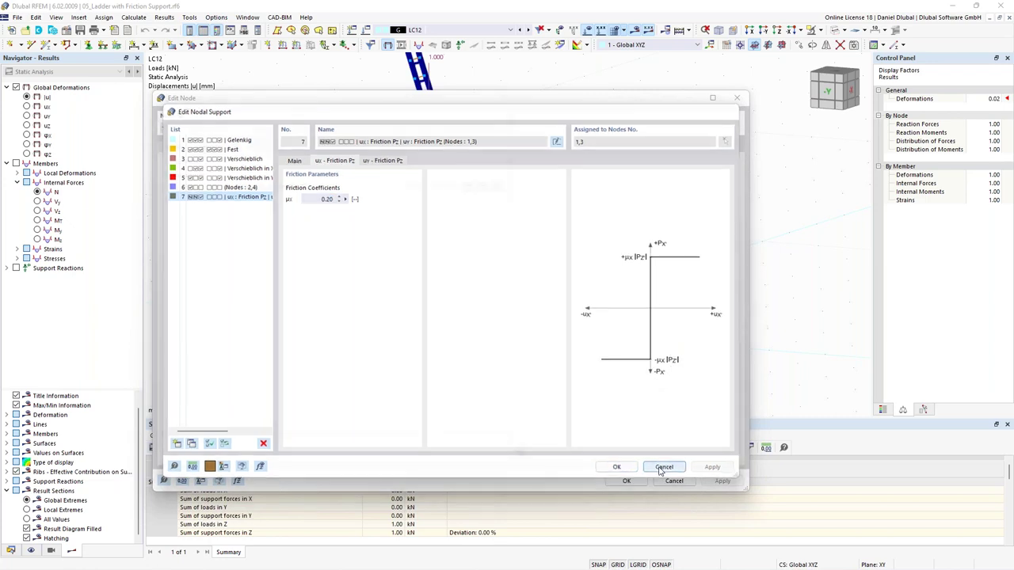
pyautogui.click(736, 97)
# Show the support reactions at the ladder's foot and compare the nodal forces in LC12 and LC10
pyautogui.scroll(3, 412, 296)
pyautogui.click(16, 269)
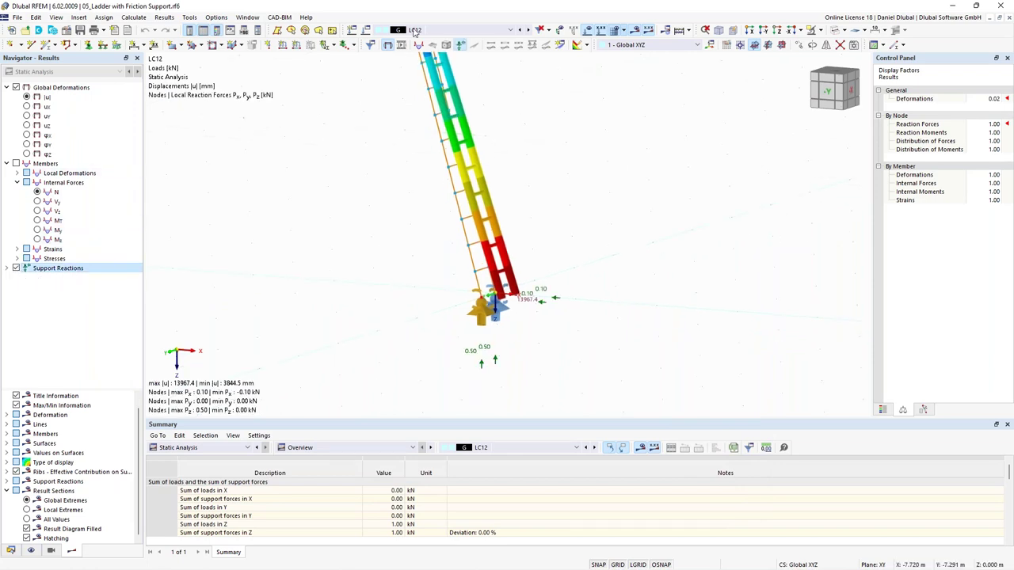
pyautogui.scroll(2, 414, 30)
pyautogui.keyDown('ctrl'); pyautogui.moveTo(334, 250); pyautogui.dragTo(367, 247, button='middle'); pyautogui.keyUp('ctrl')
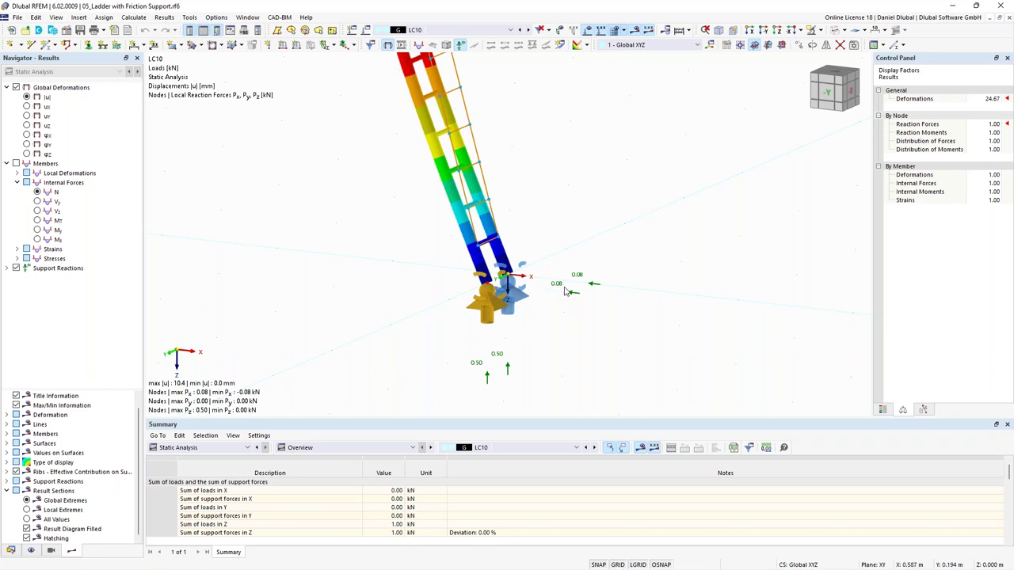
# Compare the support reactions at the ladder's foot by moving back and forth between LC8 and LC12
pyautogui.click(526, 30)
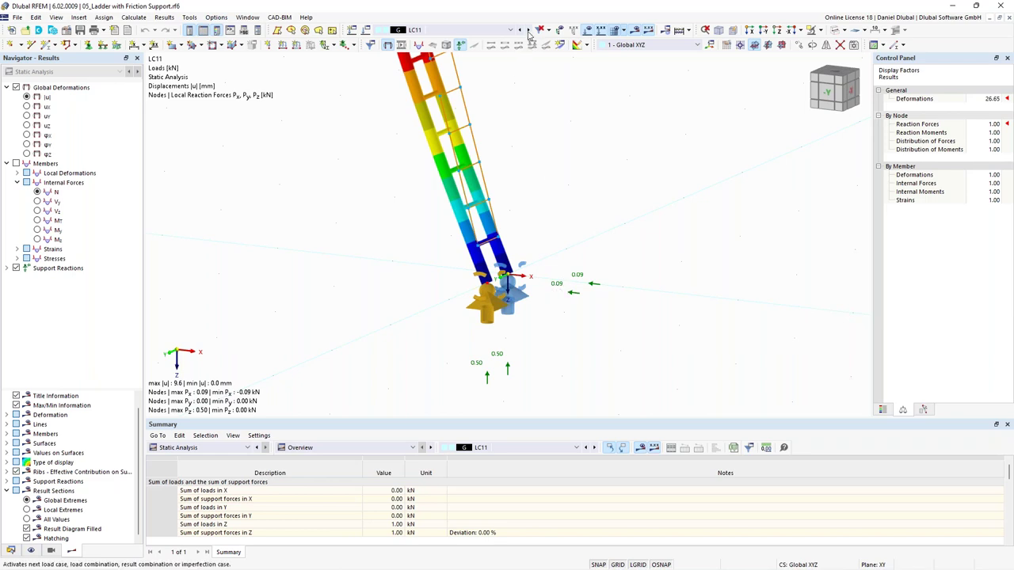
pyautogui.click(528, 32)
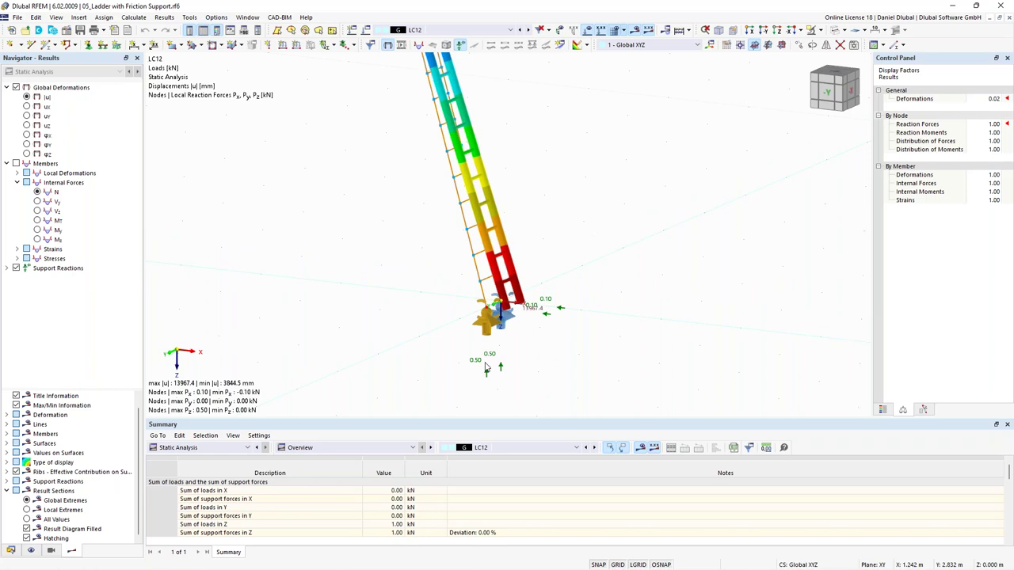
pyautogui.click(520, 29)
pyautogui.click(521, 30)
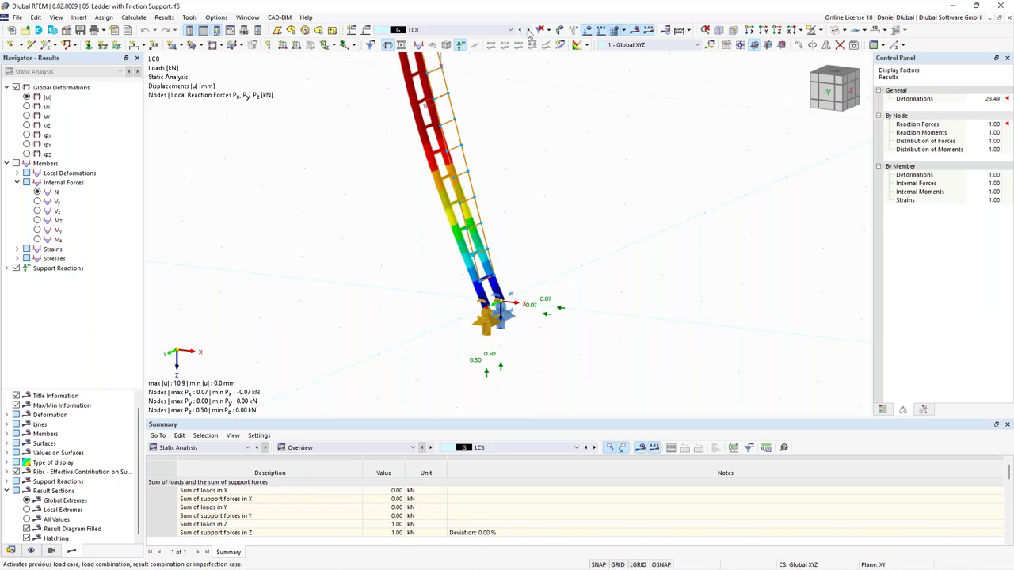
pyautogui.click(531, 32)
pyautogui.click(531, 32)
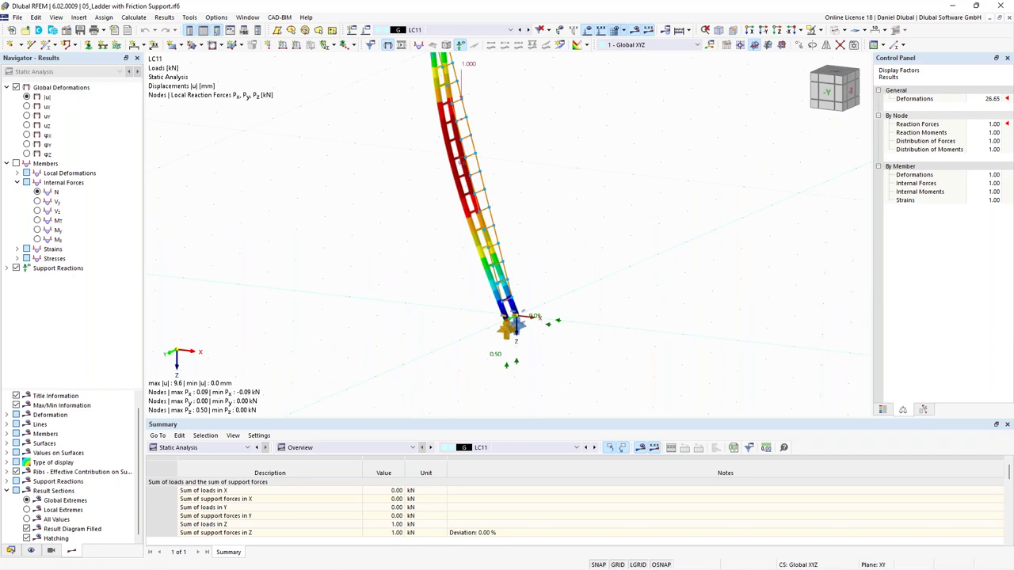
# Switch to the open model 06_Tension Speciment as Surface Model and examine the specimen's geometry
pyautogui.click(247, 17)
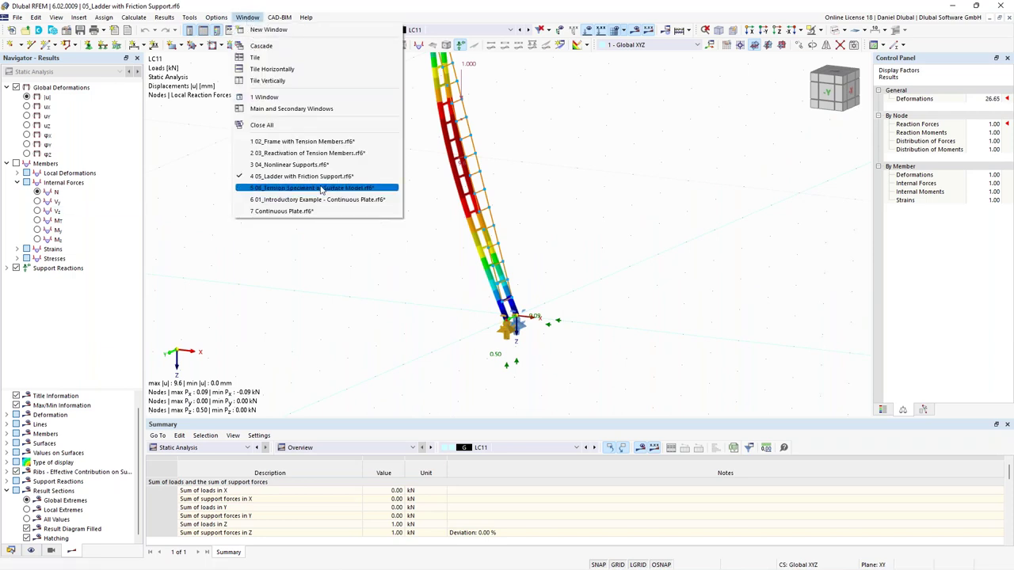
pyautogui.click(321, 188)
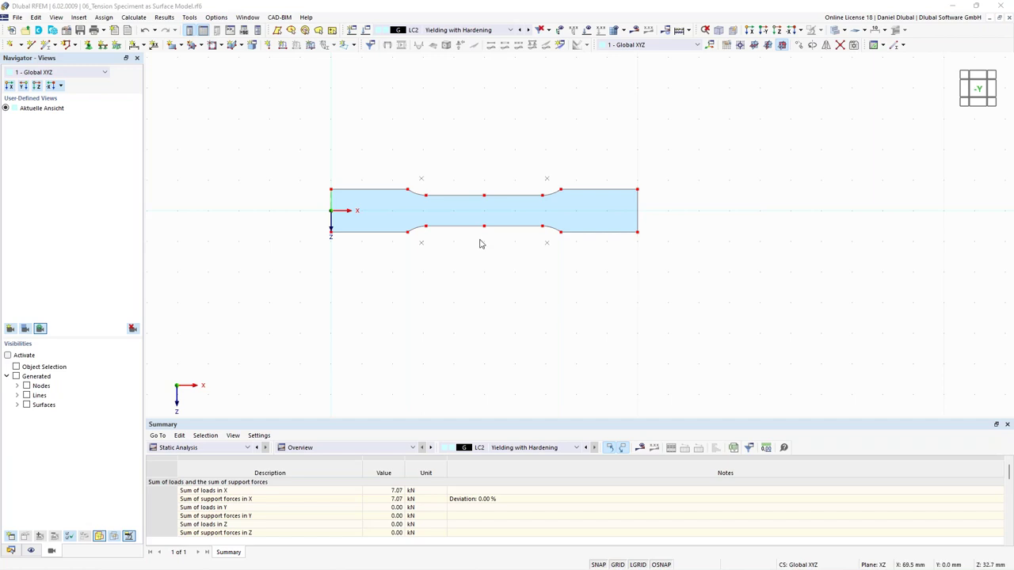
pyautogui.scroll(2, 290, 182)
pyautogui.click(128, 7)
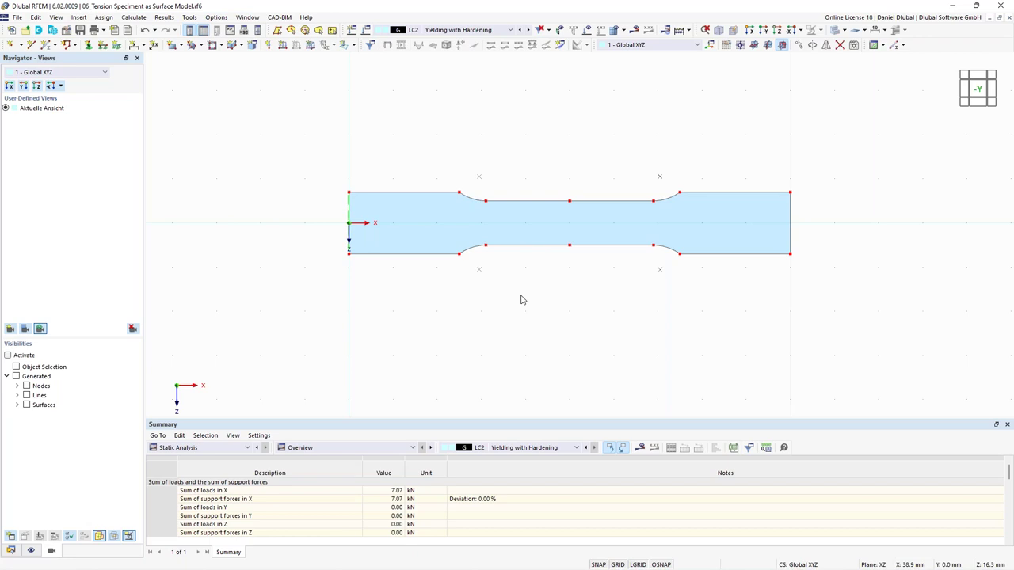
pyautogui.scroll(-2, 545, 324)
pyautogui.scroll(1, 529, 304)
pyautogui.scroll(2, 524, 306)
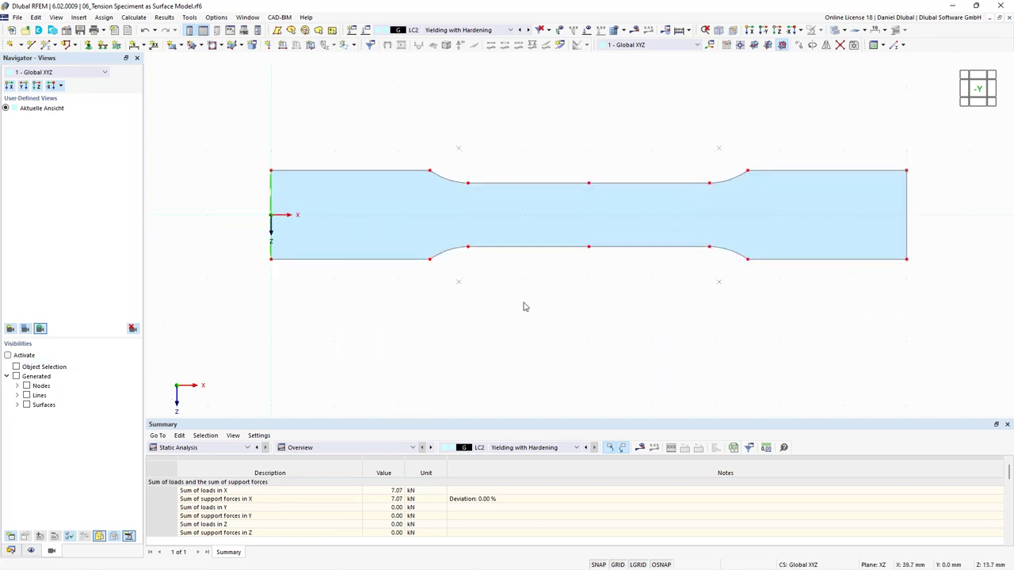
pyautogui.scroll(-1, 425, 213)
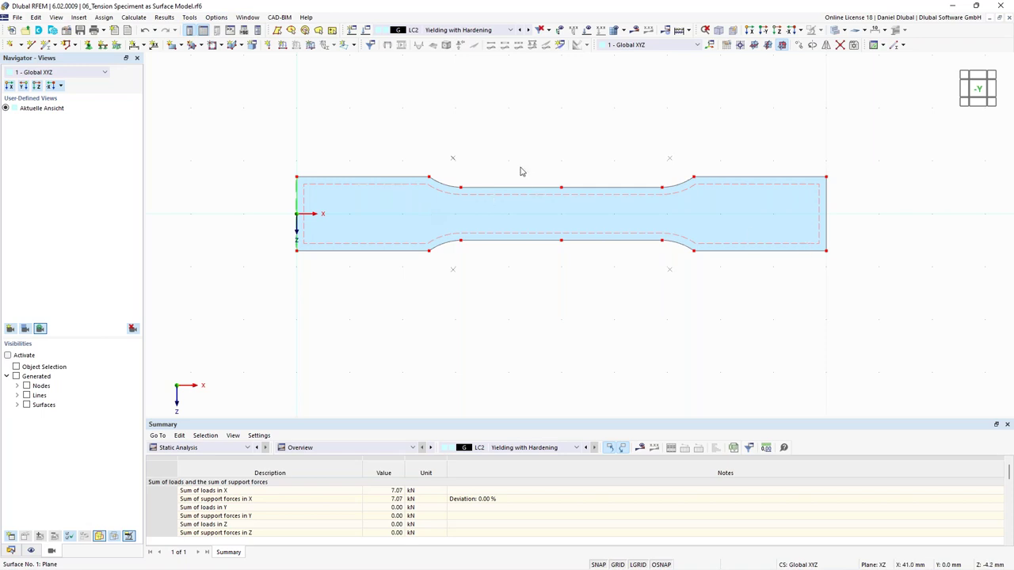
pyautogui.scroll(-3, 515, 146)
pyautogui.moveTo(513, 142); pyautogui.dragTo(502, 161, button='middle')
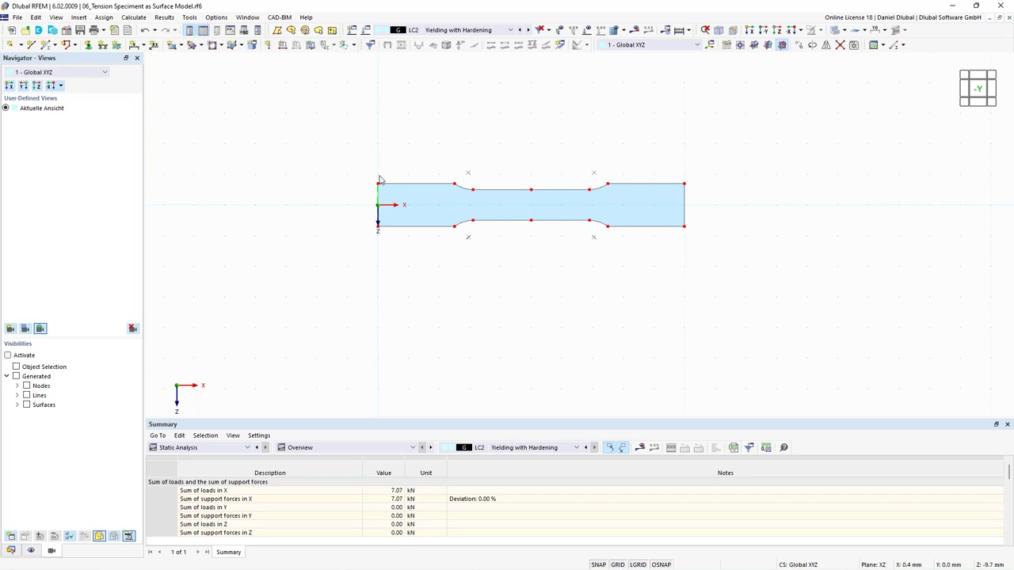
pyautogui.scroll(2, 379, 179)
pyautogui.moveTo(366, 177); pyautogui.dragTo(330, 179, button='middle')
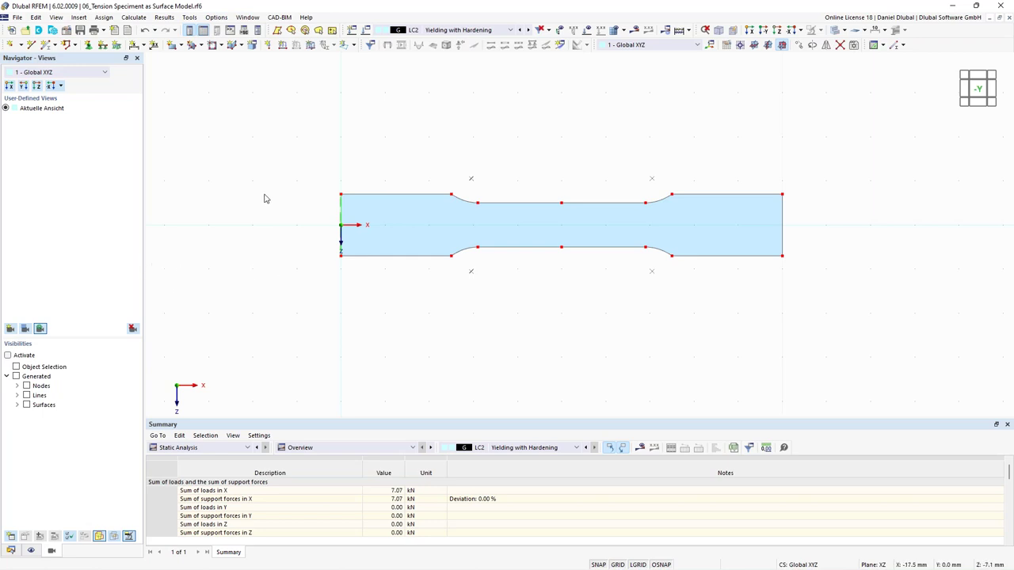
# Review the add-ons in the model's base data, close it without changes and show the model's data tree
pyautogui.click(68, 30)
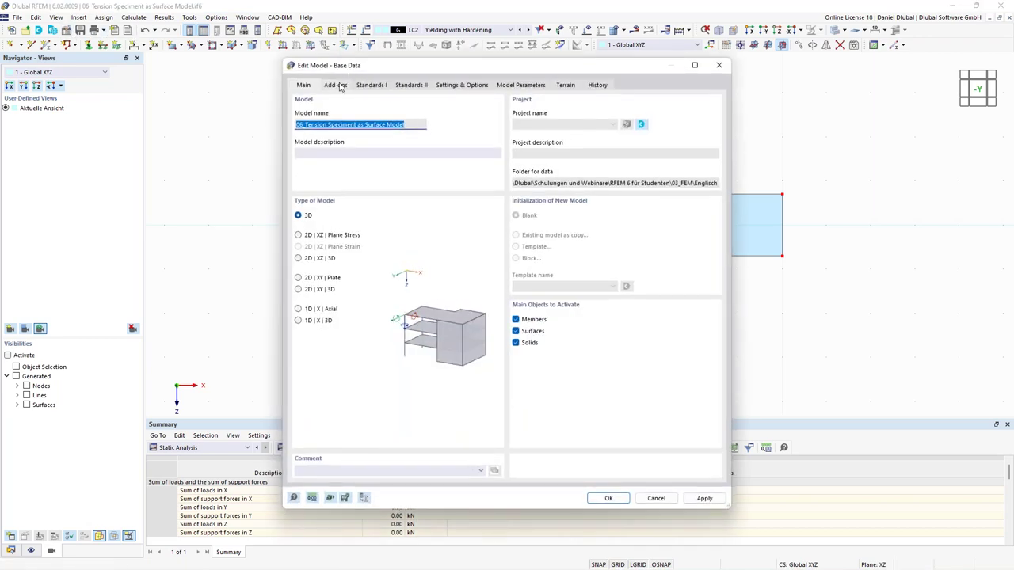
pyautogui.click(336, 85)
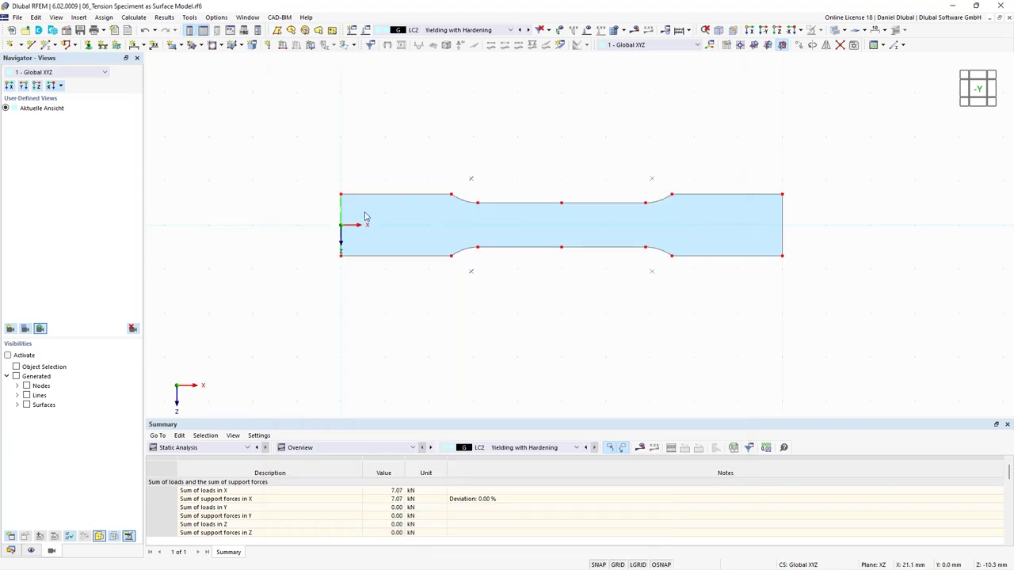
pyautogui.click(11, 550)
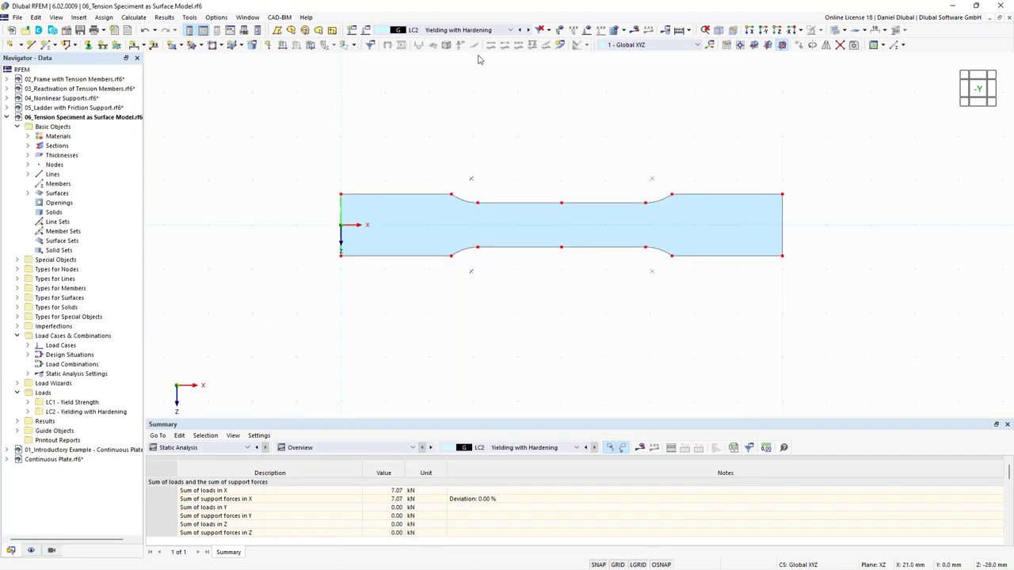
# Make LC1 - Yield Strength the current load case and list the materials defined in the model
pyautogui.click(520, 29)
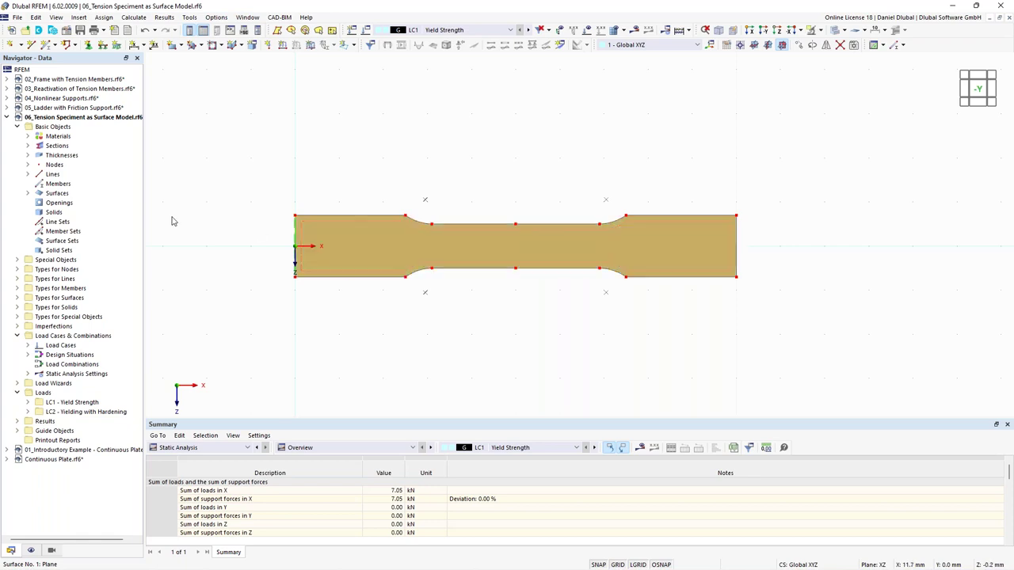
pyautogui.click(29, 193)
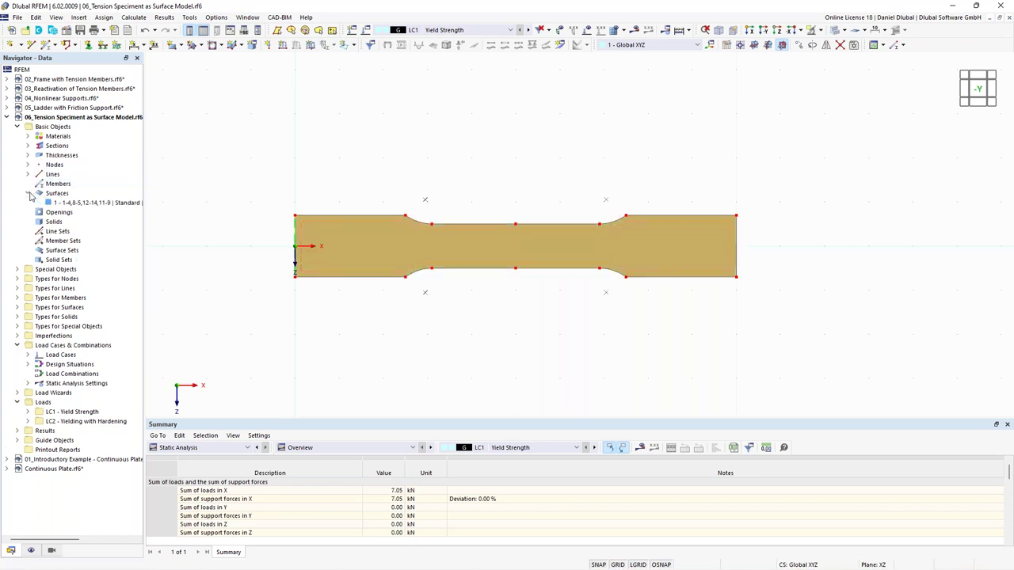
pyautogui.click(28, 193)
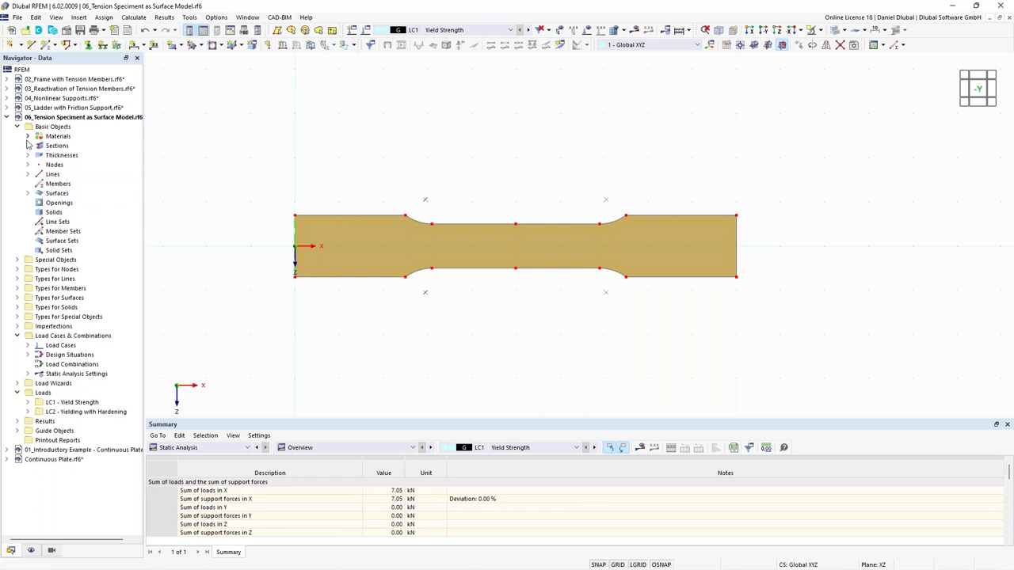
pyautogui.click(27, 137)
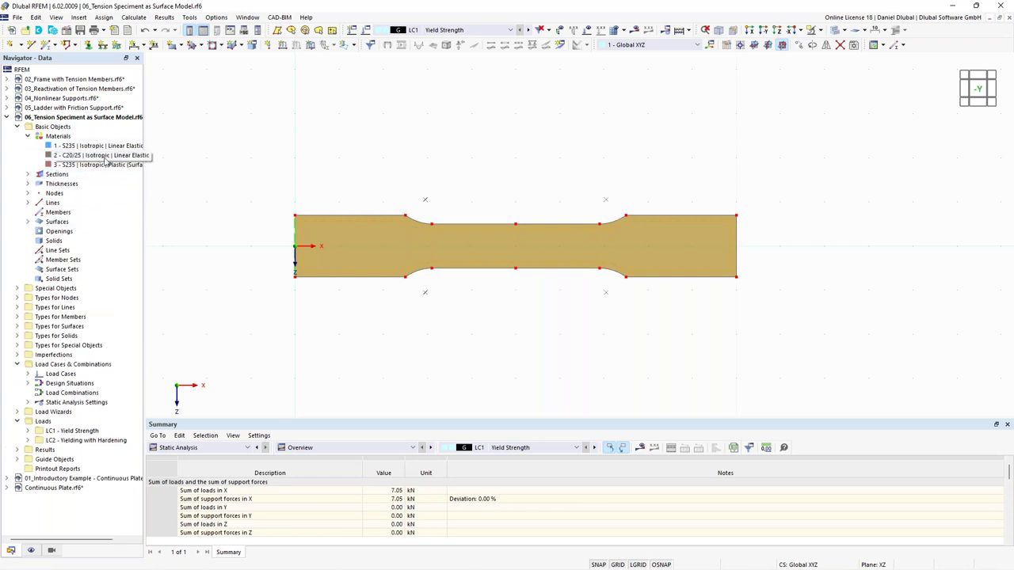
# Assign material 1 - S235 | Isotropic | Linear Elastic to the specimen surface's thickness and accept deleting the existing results
pyautogui.doubleClick(369, 253)
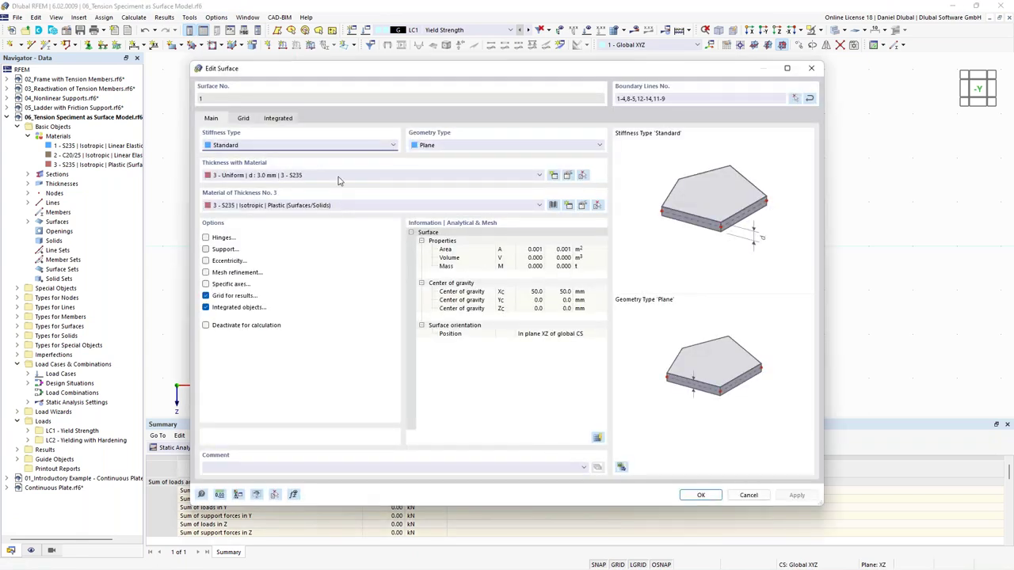
pyautogui.click(333, 204)
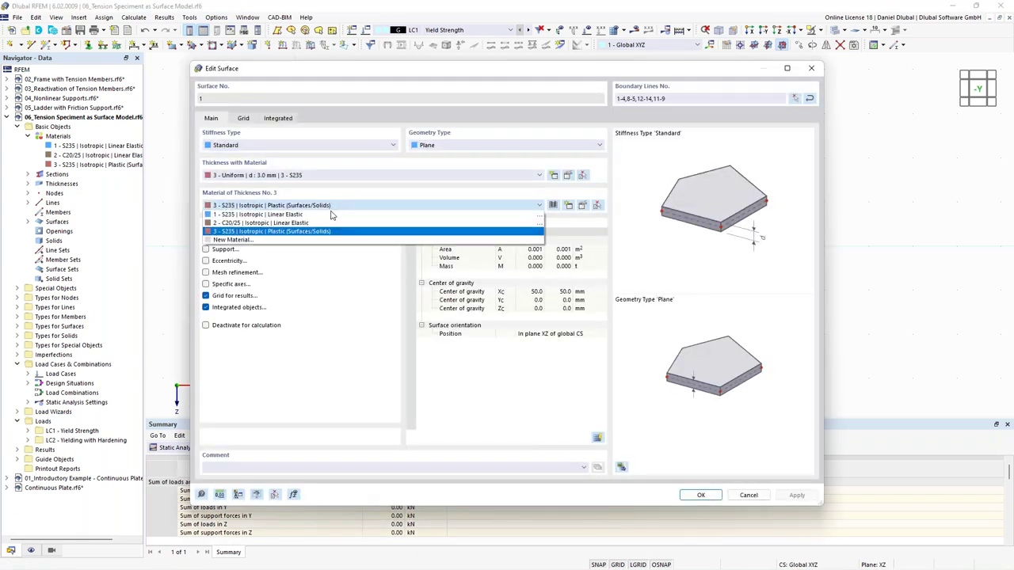
pyautogui.click(332, 215)
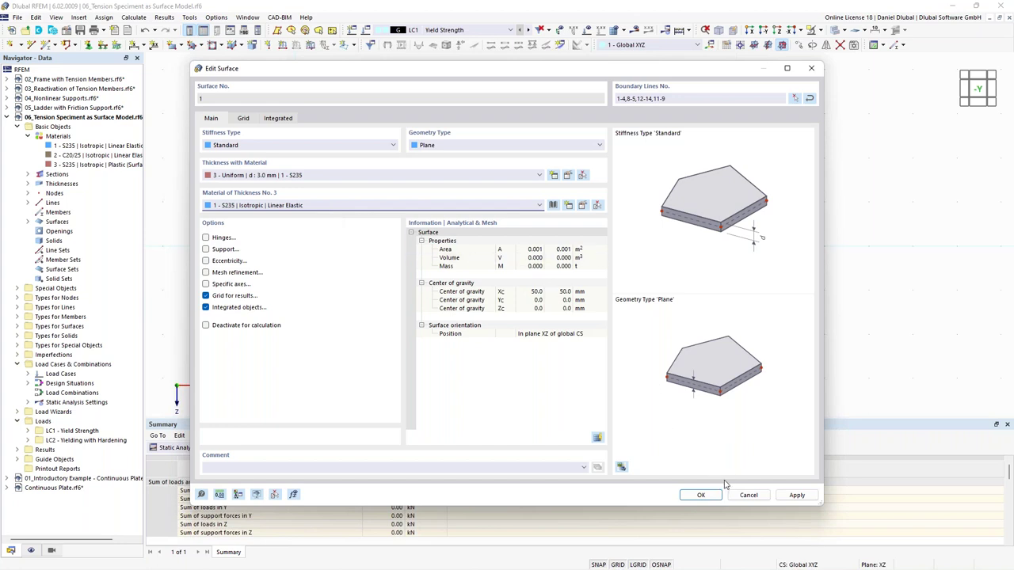
pyautogui.click(700, 495)
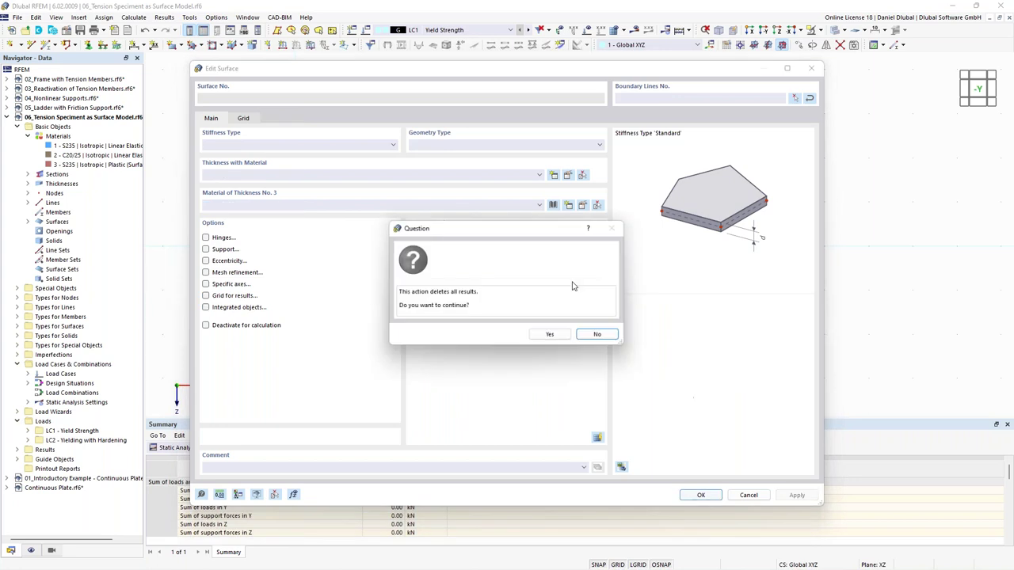
pyautogui.click(553, 335)
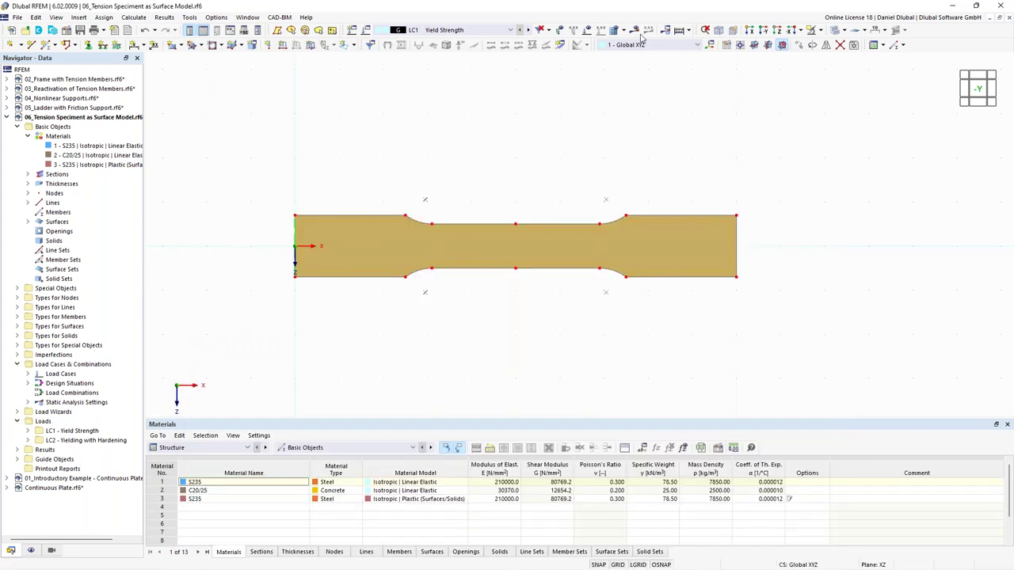
# Calculate LC1 - Yield Strength and display the loads together with the equivalent von Mises stresses
pyautogui.click(634, 32)
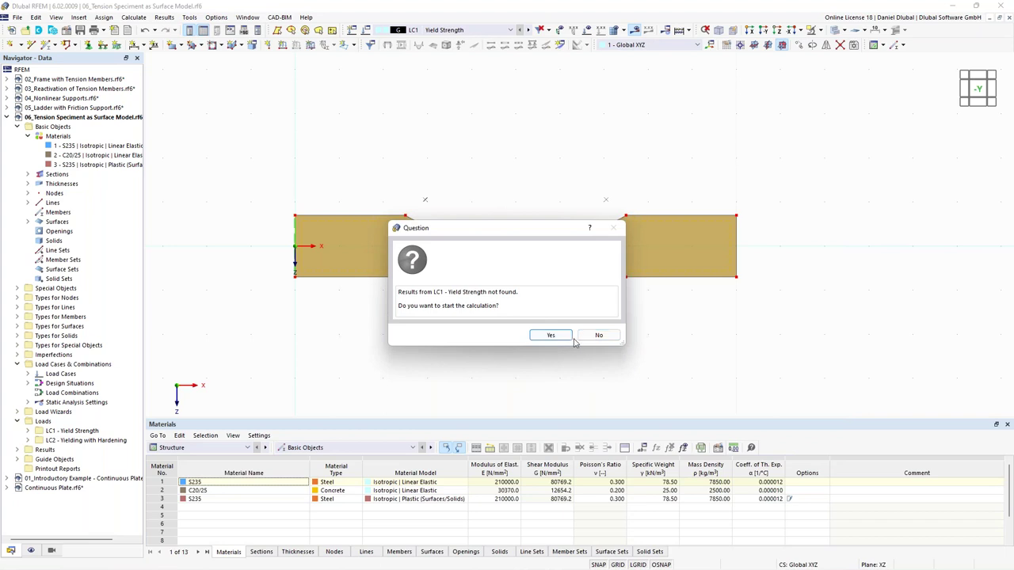
pyautogui.click(552, 336)
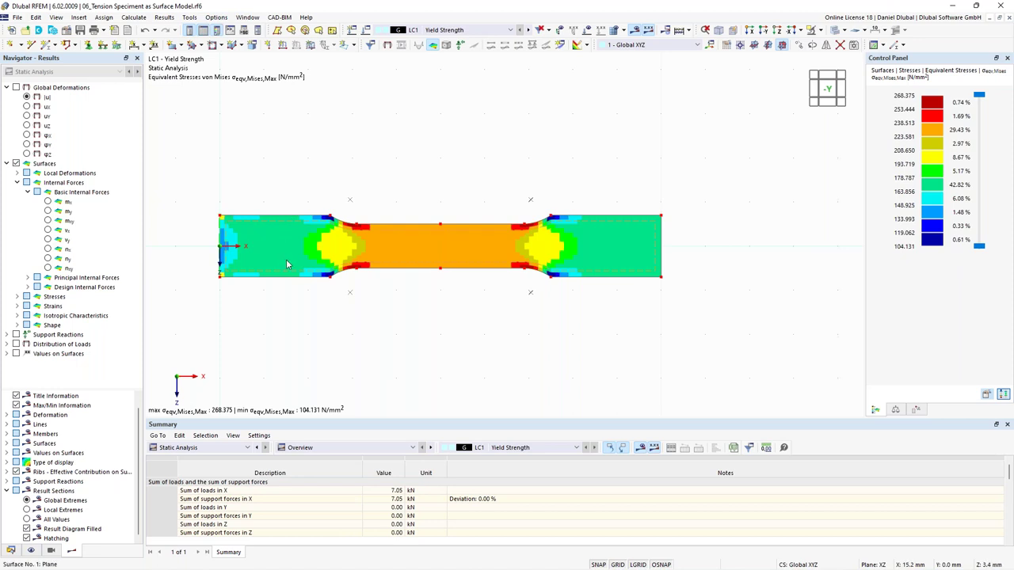
pyautogui.moveTo(287, 265)
pyautogui.click(587, 31)
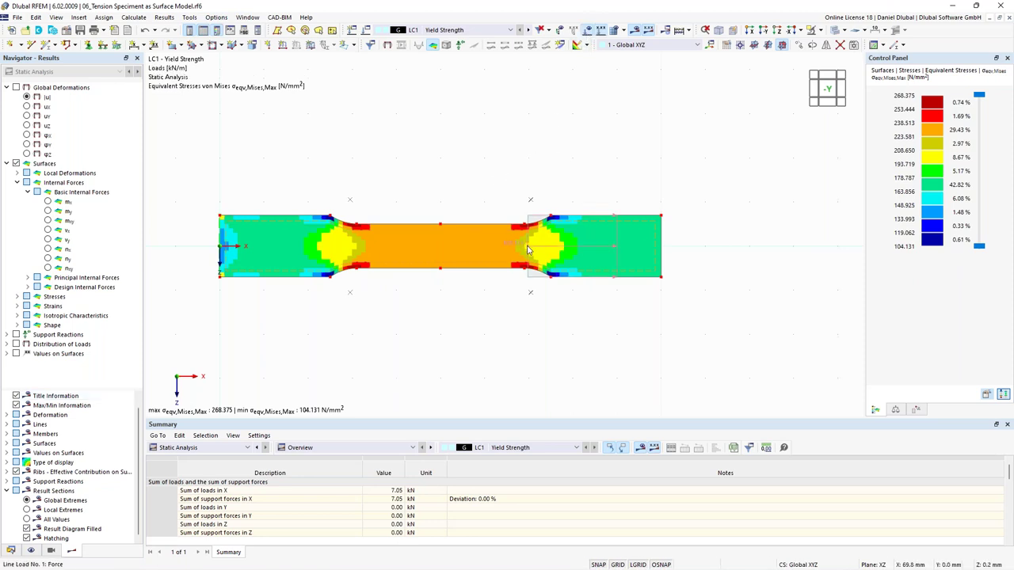
# Open the line load on the specimen's end edge and examine the cross-section term 10 * 3 in its comment
pyautogui.moveTo(529, 250)
pyautogui.moveTo(428, 254)
pyautogui.moveTo(401, 267)
pyautogui.doubleClick(334, 374)
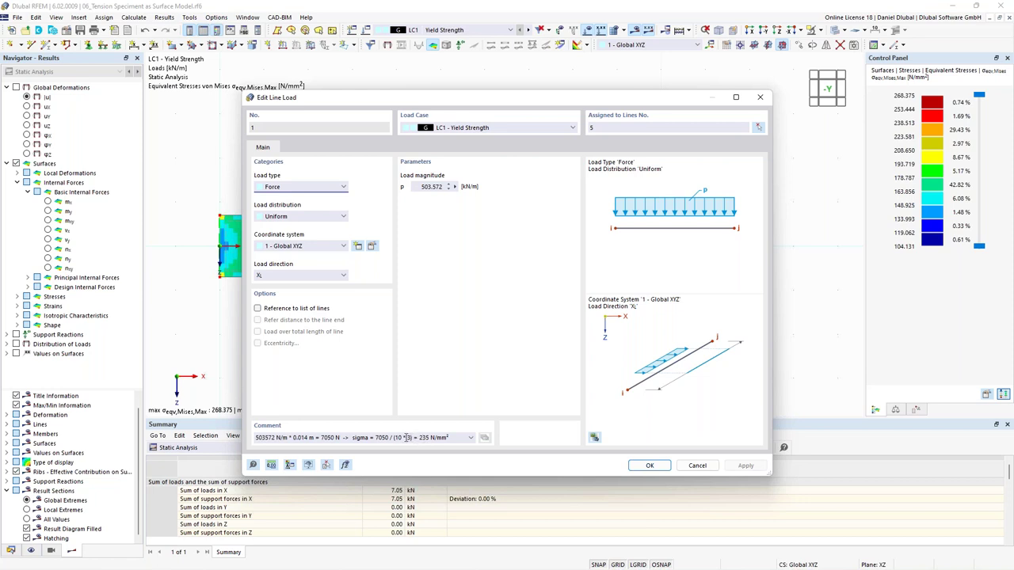
pyautogui.moveTo(395, 438); pyautogui.dragTo(415, 438)
pyautogui.moveTo(488, 98); pyautogui.dragTo(411, 84)
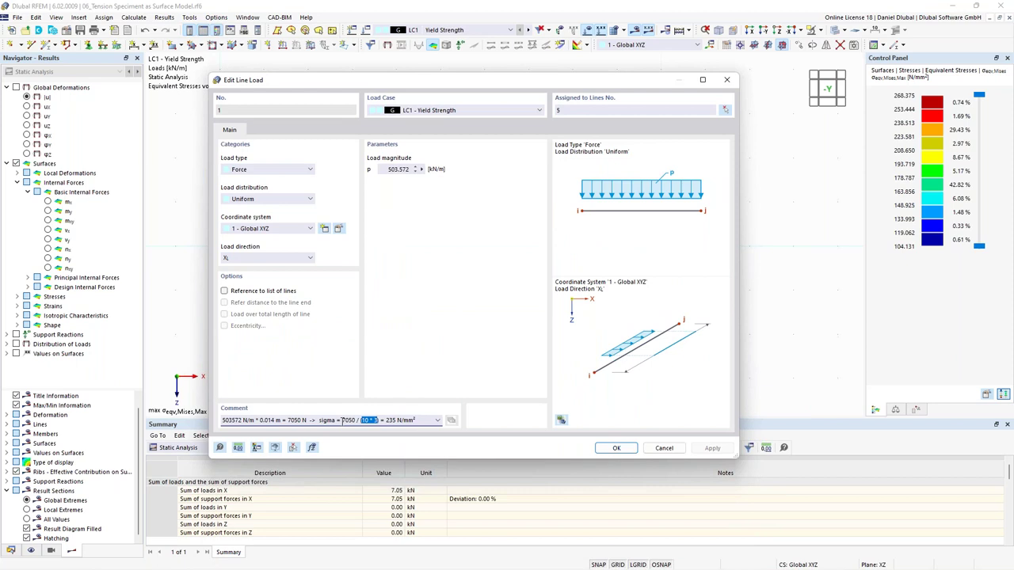
# Check the stress calculation in the line load's comment against the stress plot, and close the load without changes
pyautogui.moveTo(342, 420); pyautogui.dragTo(355, 420)
pyautogui.press('Left')
pyautogui.moveTo(600, 84); pyautogui.dragTo(476, 306)
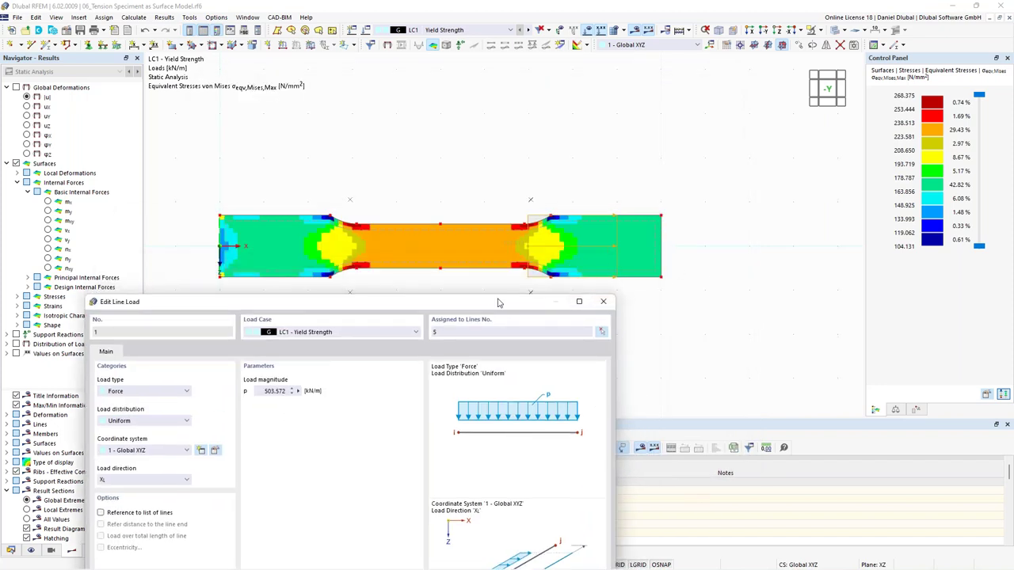
pyautogui.moveTo(499, 302); pyautogui.dragTo(524, 169)
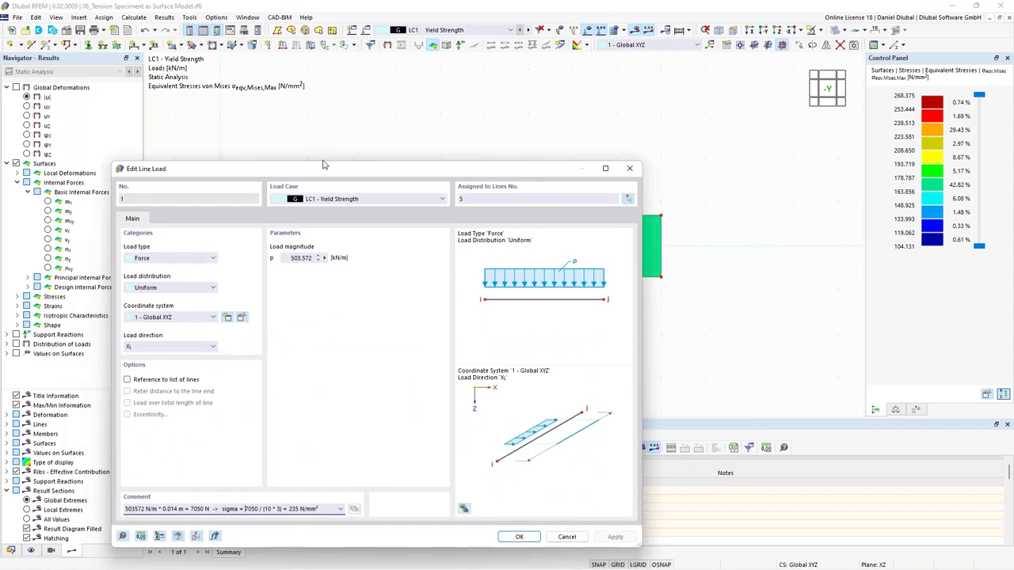
pyautogui.moveTo(323, 165); pyautogui.dragTo(364, 85)
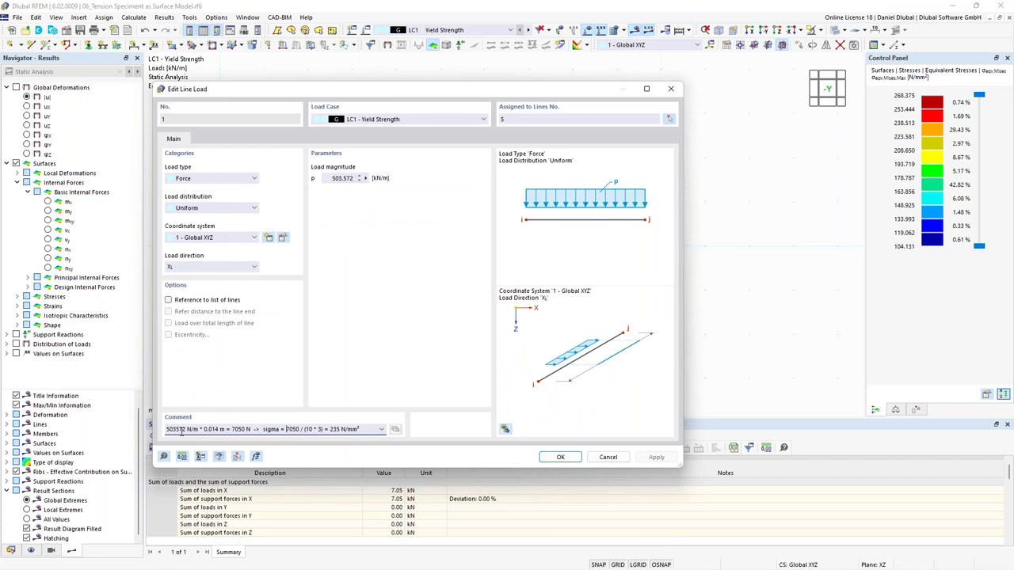
pyautogui.click(186, 429)
pyautogui.click(615, 463)
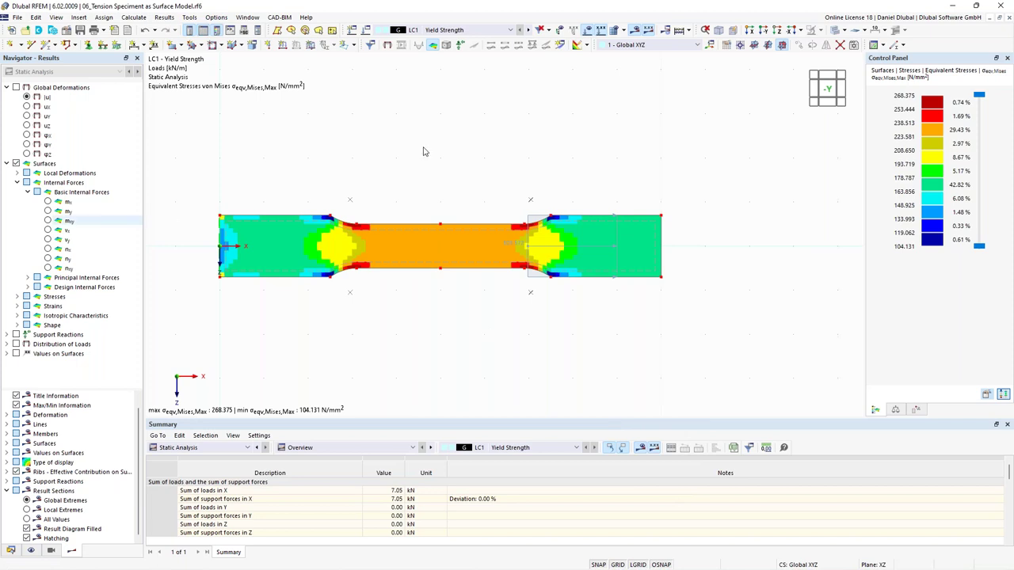
# Open the result smoothing settings for surfaces
pyautogui.scroll(1, 435, 231)
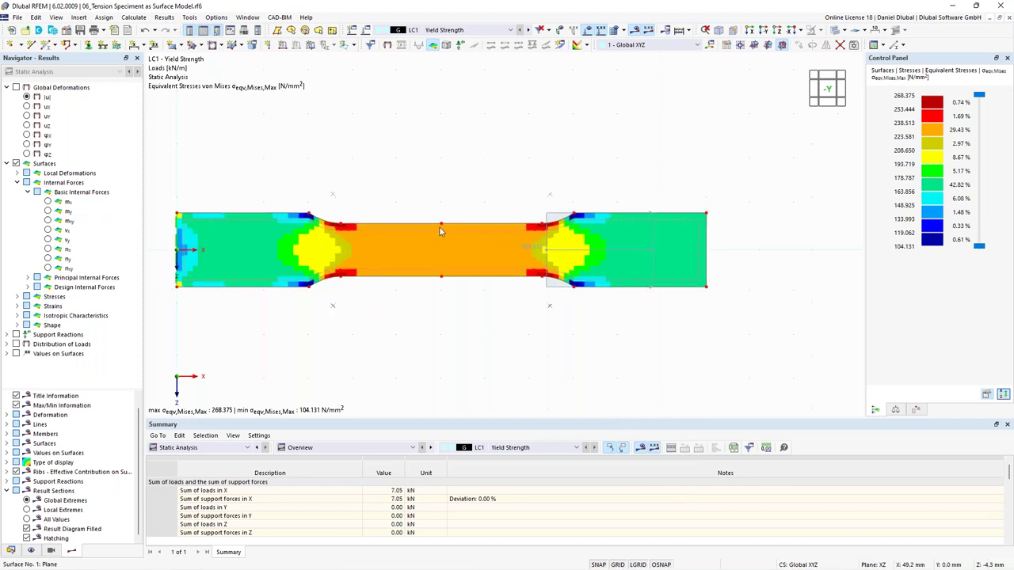
pyautogui.moveTo(442, 189); pyautogui.dragTo(486, 219, button='middle')
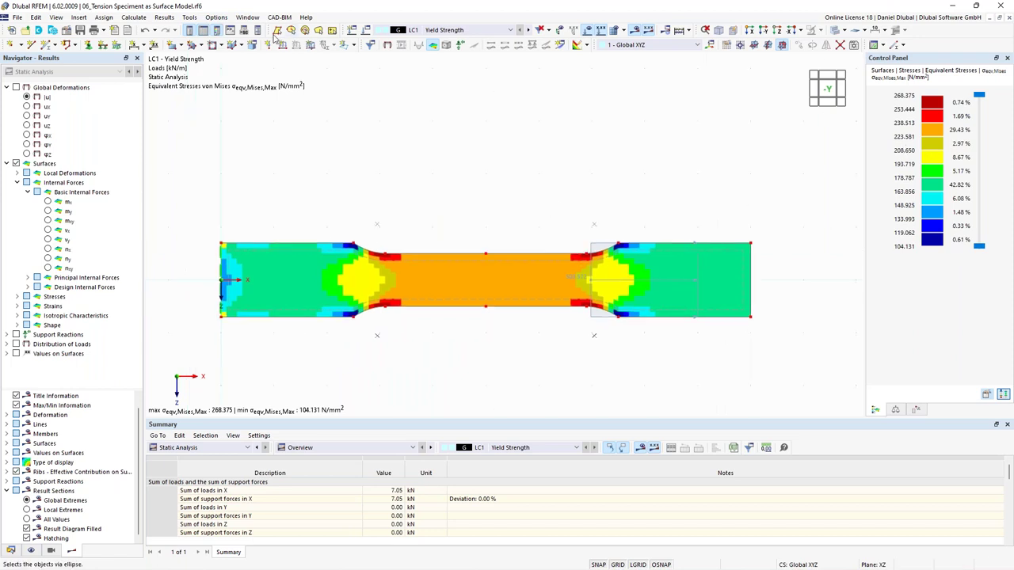
pyautogui.click(134, 17)
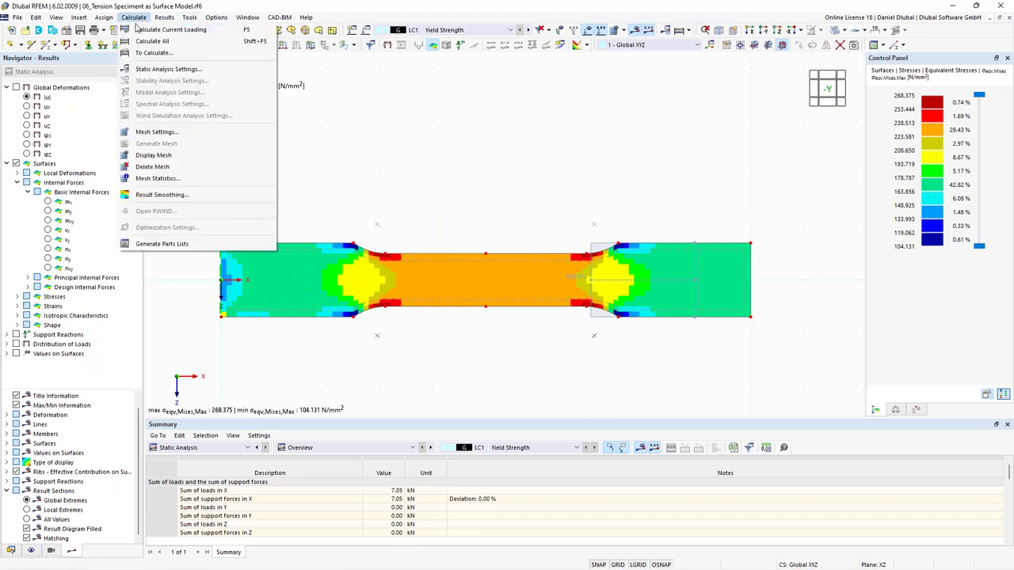
pyautogui.click(170, 196)
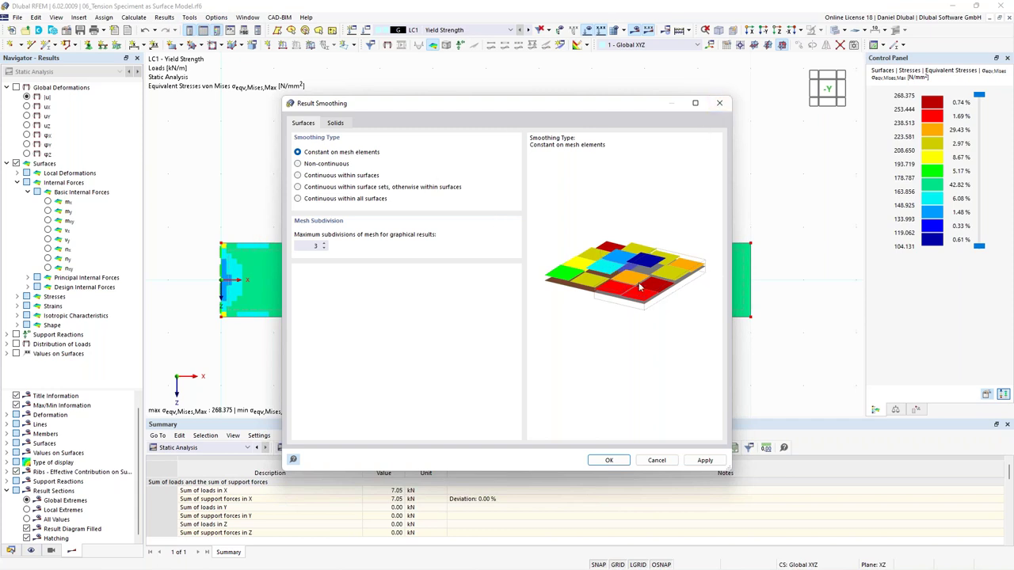
# Compare the surface smoothing types, then apply Constant on mesh elements to the results
pyautogui.click(314, 190)
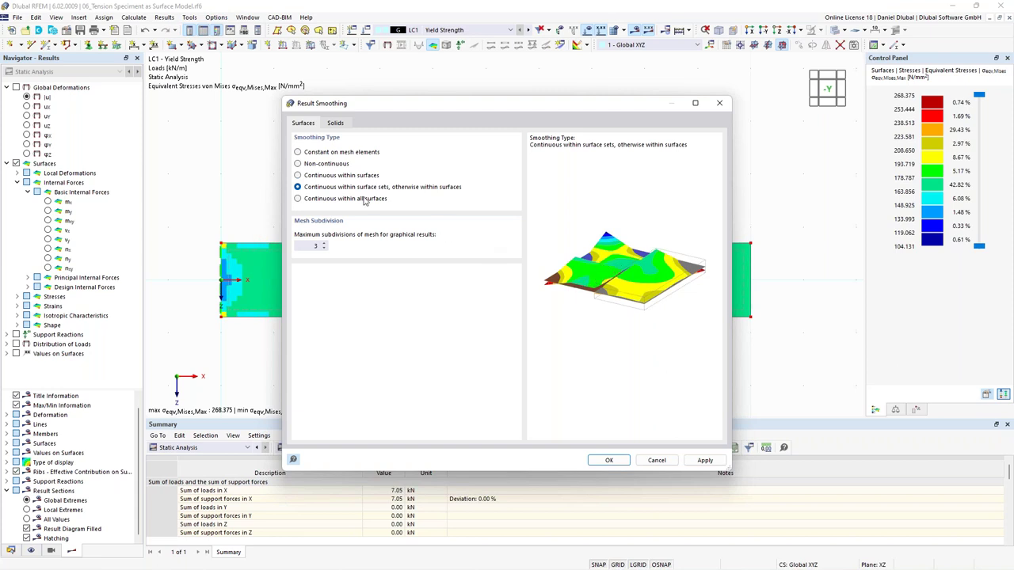
pyautogui.click(331, 153)
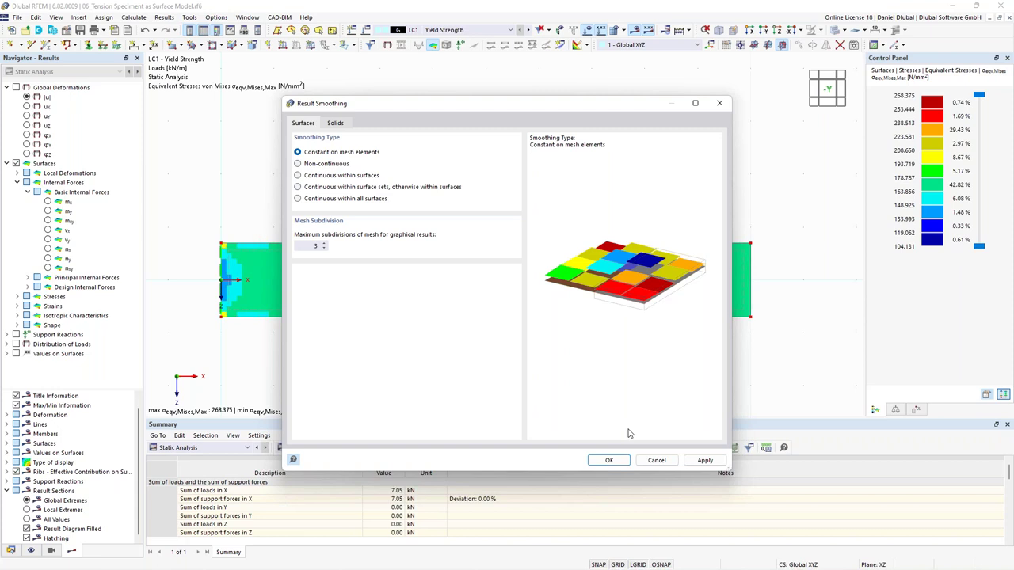
pyautogui.click(608, 460)
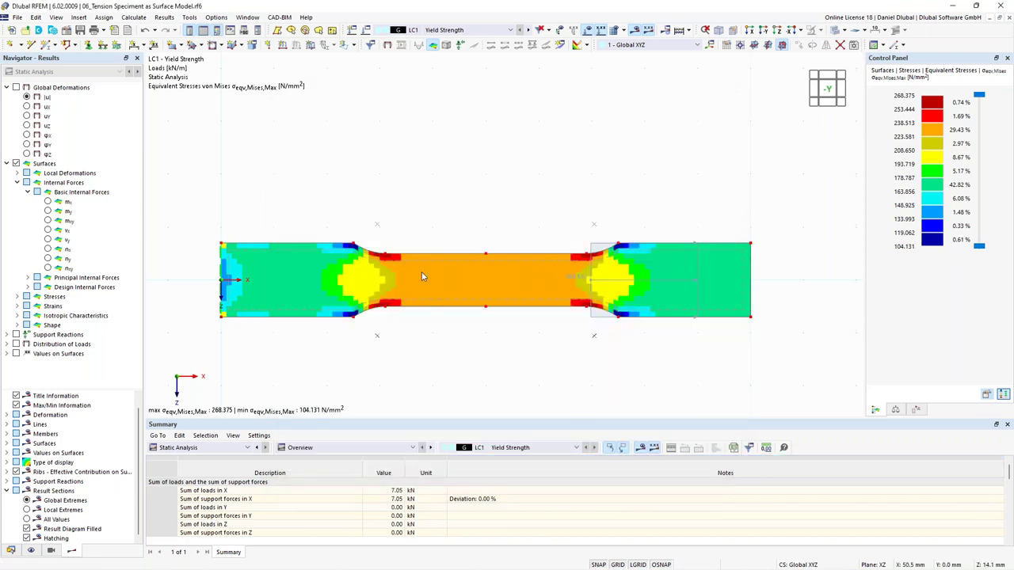
# Refer the equivalent stress color scale to Limits, using 235.000 as the upper and 119.062 as the lower limit
pyautogui.doubleClick(940, 138)
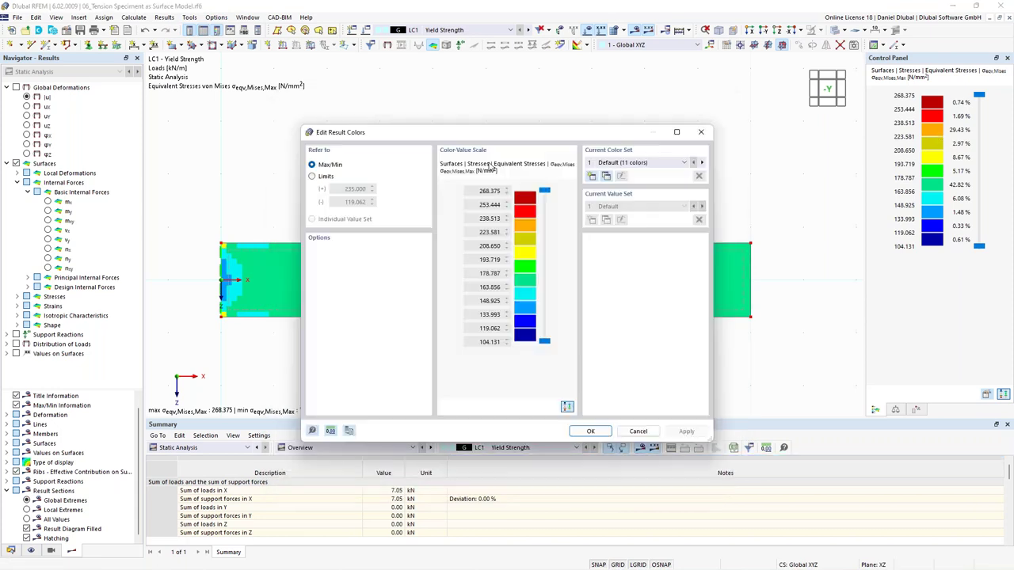
pyautogui.click(701, 133)
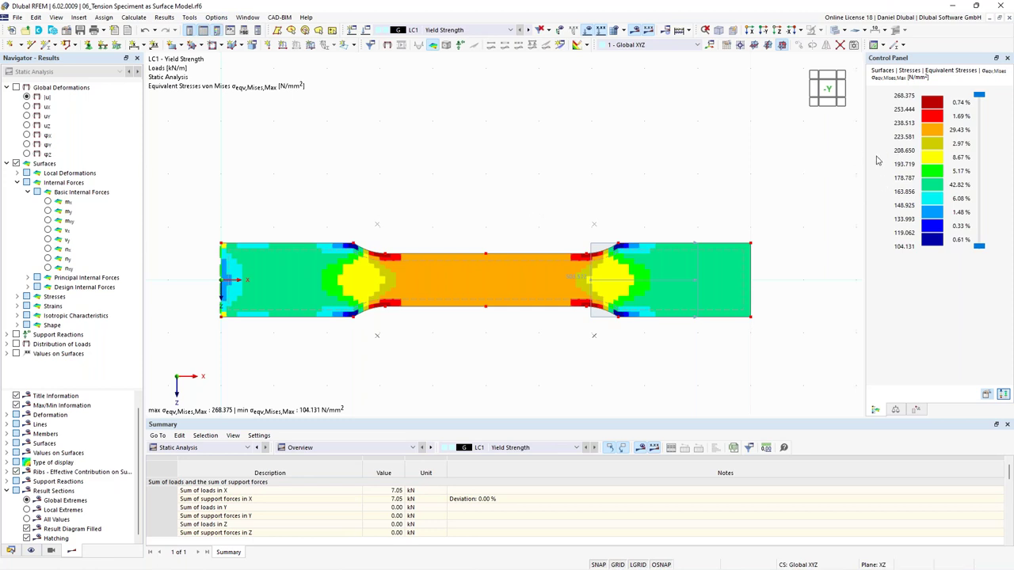
pyautogui.doubleClick(932, 165)
pyautogui.click(320, 176)
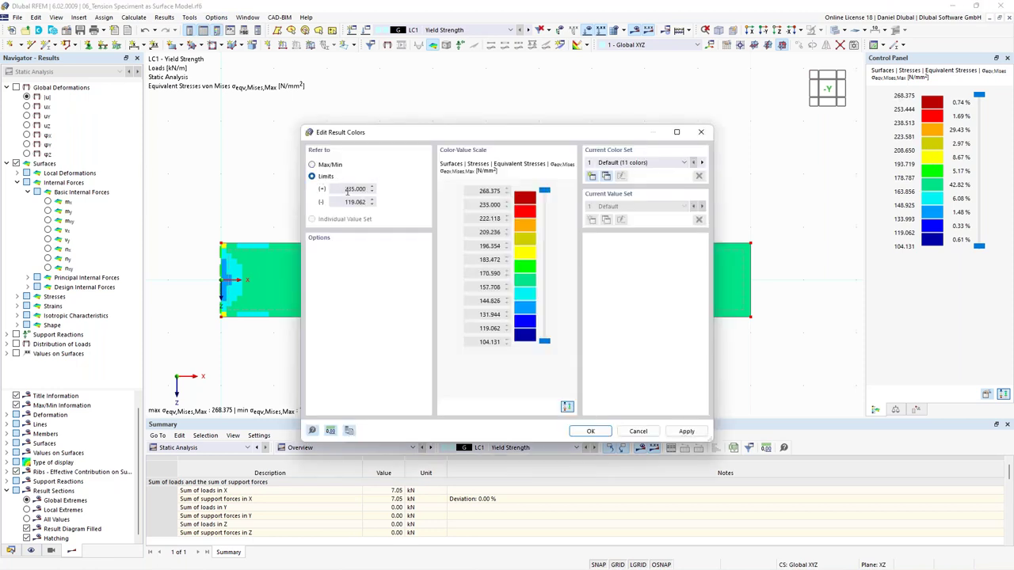
pyautogui.doubleClick(488, 205)
pyautogui.click(596, 432)
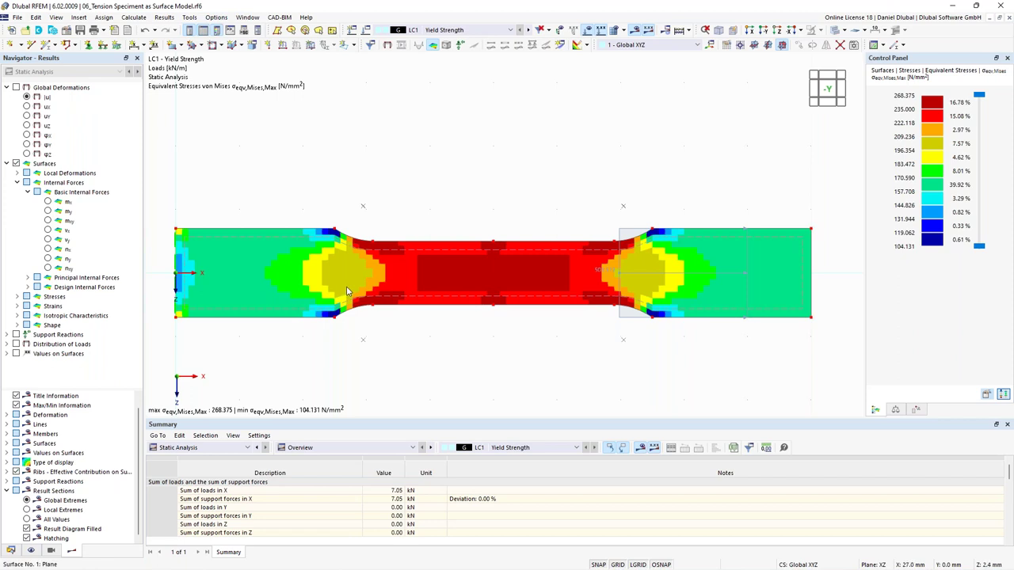
# Check the material assigned to the specimen surface and the materials defined in the model's data tree
pyautogui.doubleClick(285, 237)
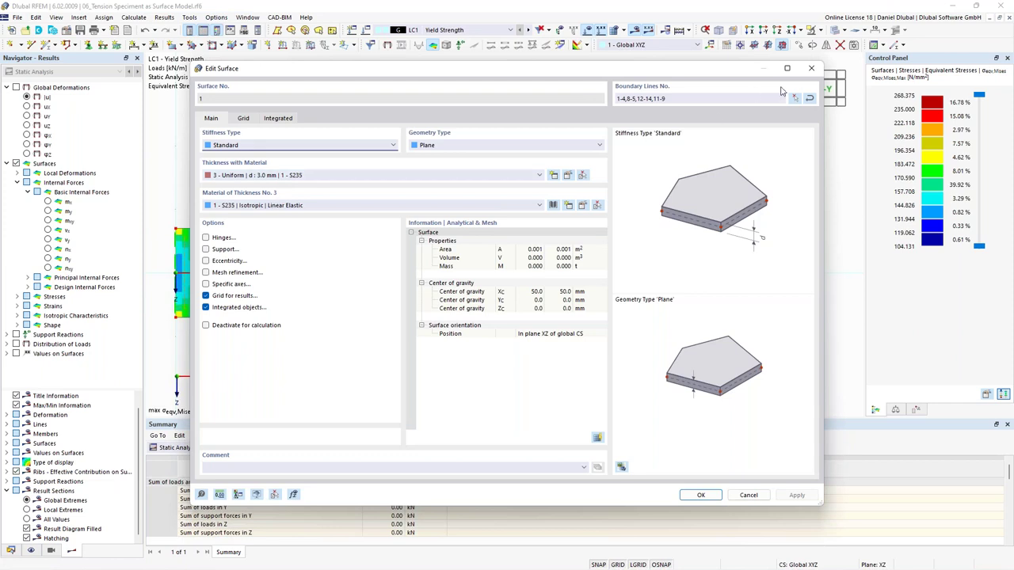
pyautogui.click(811, 68)
pyautogui.click(9, 551)
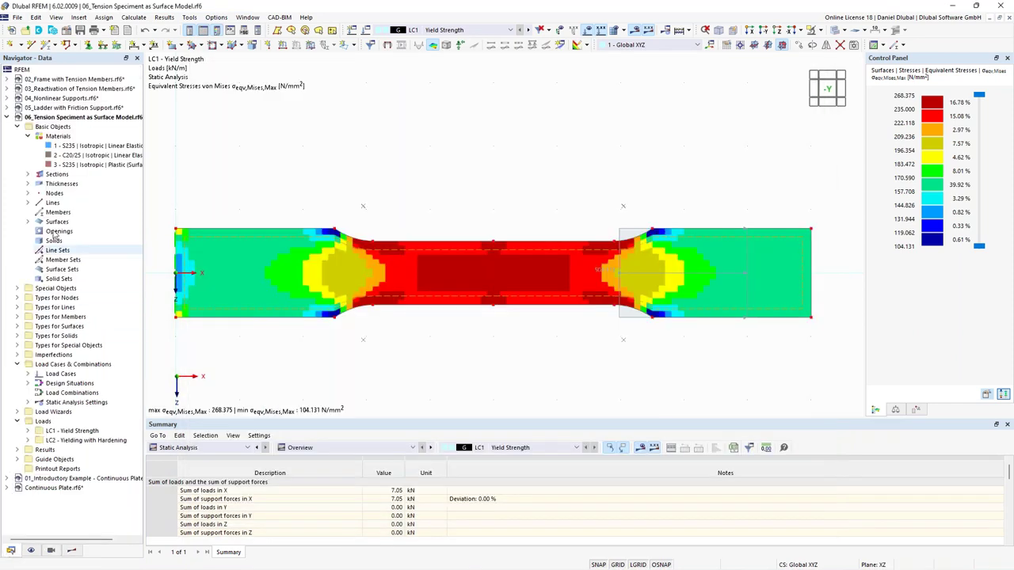
pyautogui.click(87, 155)
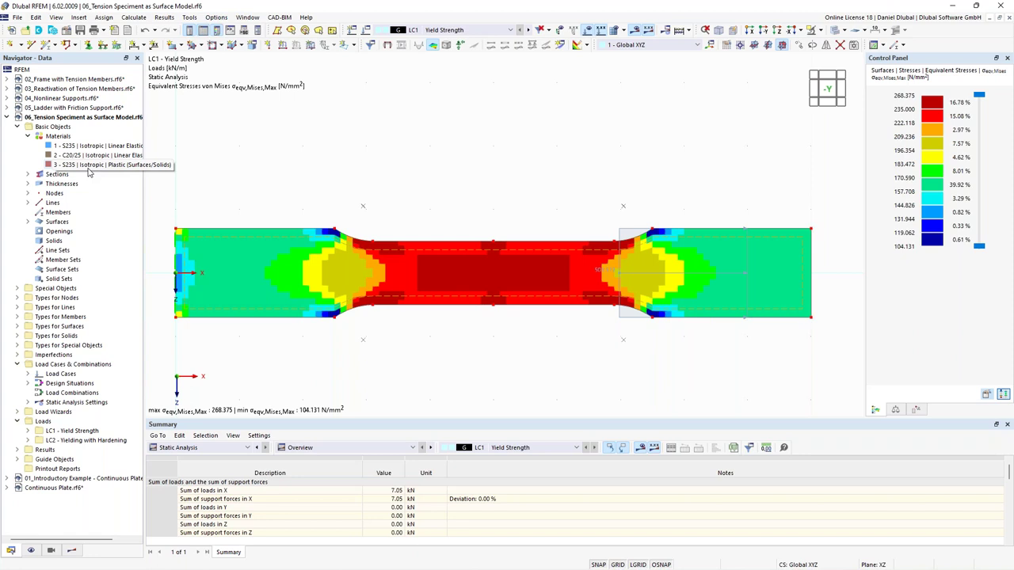
# Change the material of the specimen surface's thickness to 3 - S235 | Isotropic | Plastic (Surfaces/Solids)
pyautogui.doubleClick(223, 238)
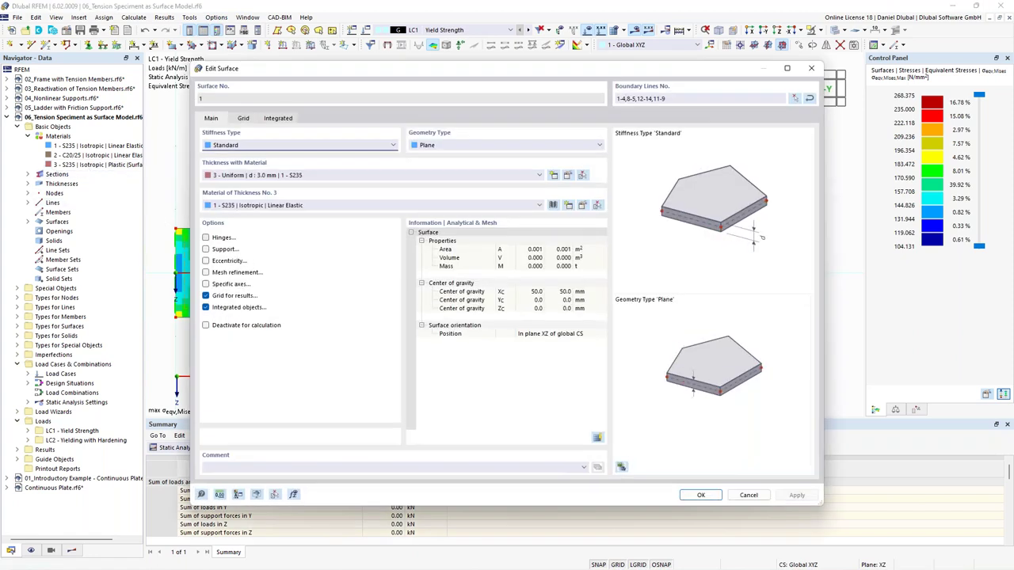
pyautogui.click(281, 208)
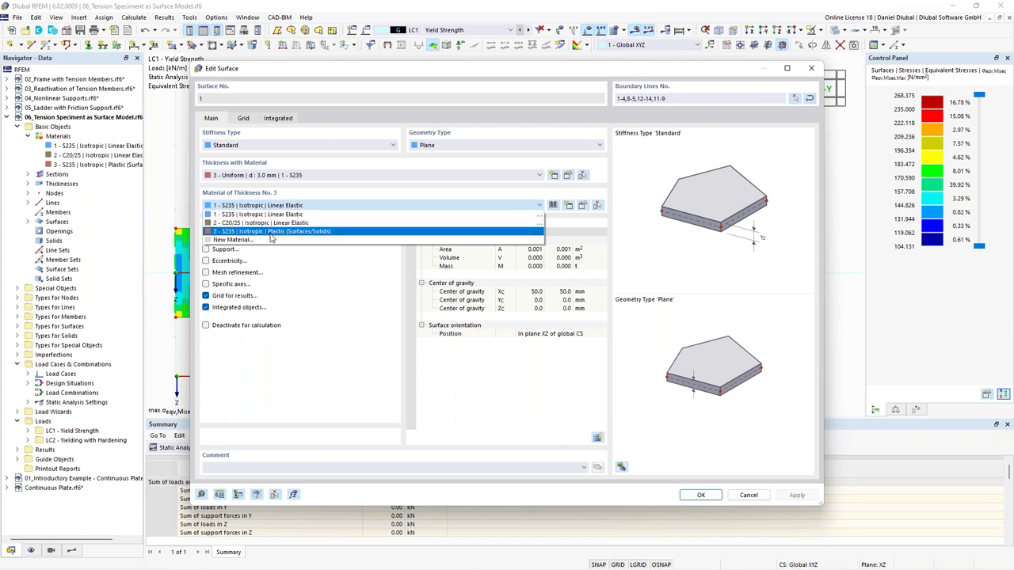
pyautogui.click(279, 231)
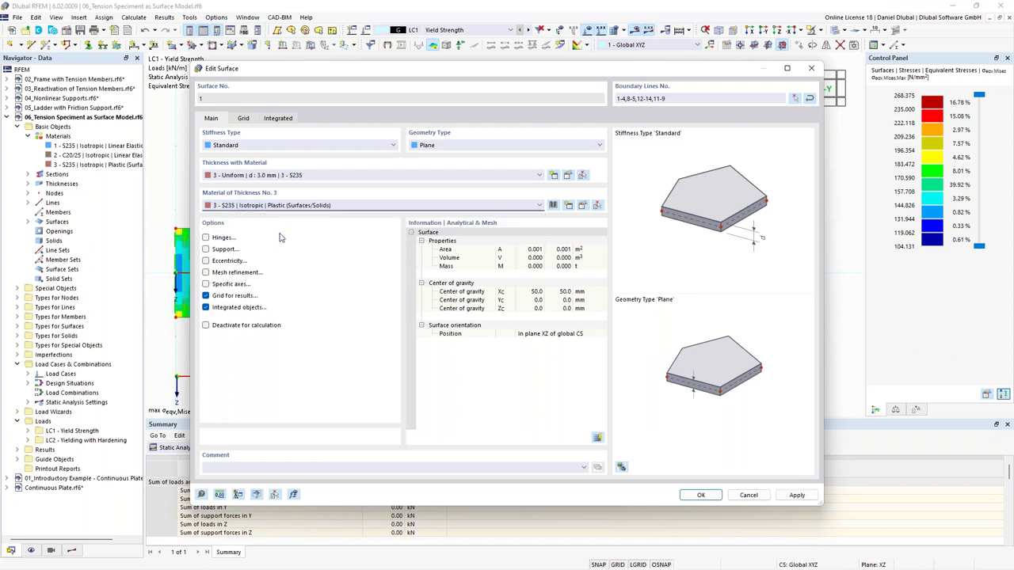
# Examine the newly assigned material, keeping the Isotropic | Plastic (Surfaces/Solids) model and checking its yield strength for compression and tension
pyautogui.click(582, 205)
pyautogui.click(442, 191)
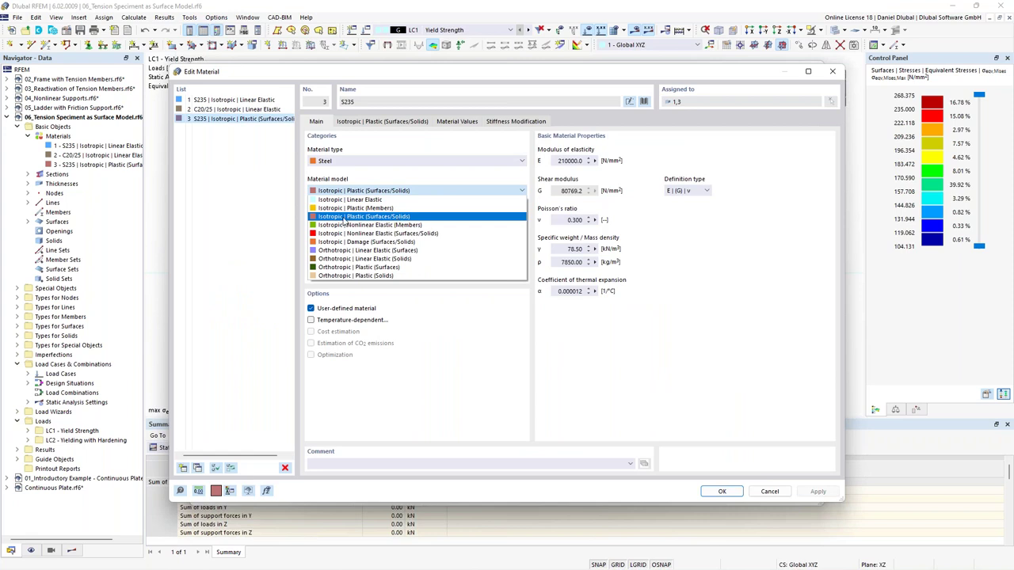
pyautogui.click(393, 221)
pyautogui.click(408, 122)
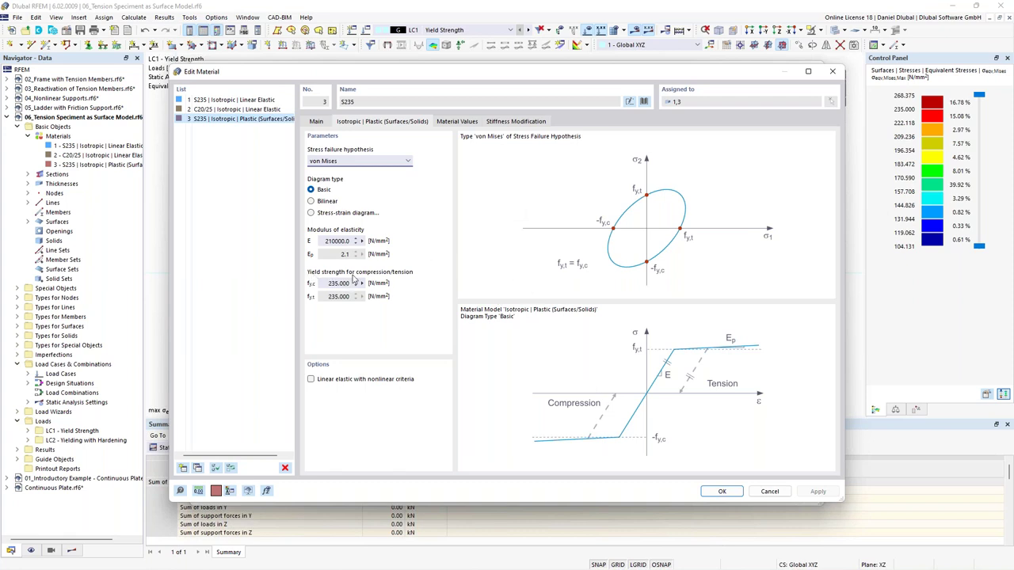
pyautogui.click(327, 282)
pyautogui.moveTo(327, 283); pyautogui.dragTo(350, 283)
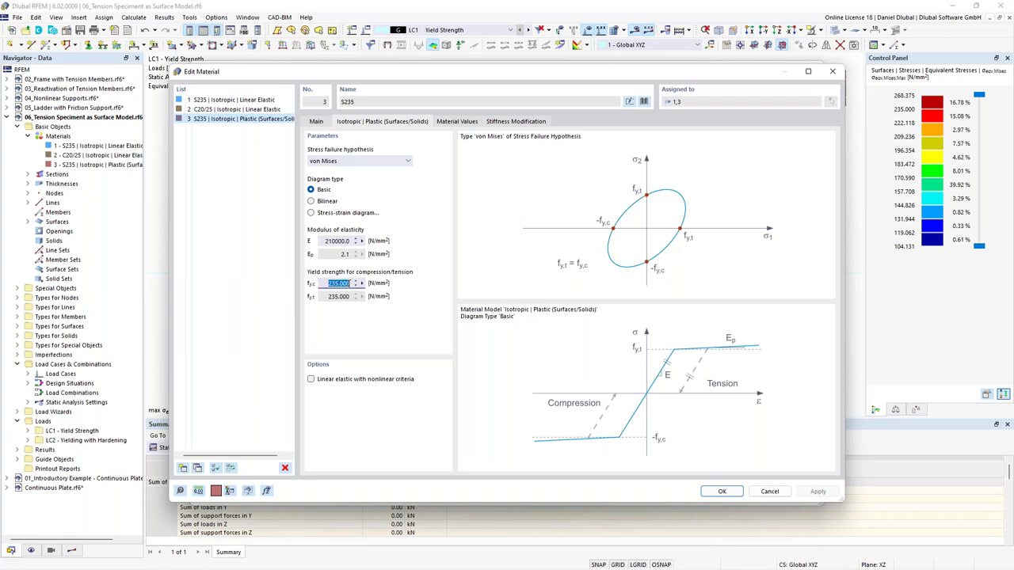
pyautogui.click(323, 285)
pyautogui.moveTo(323, 284); pyautogui.dragTo(350, 290)
pyautogui.click(323, 286)
# Review the stress failure hypotheses available for the plastic material, keep von Mises, and accept the material settings
pyautogui.click(391, 162)
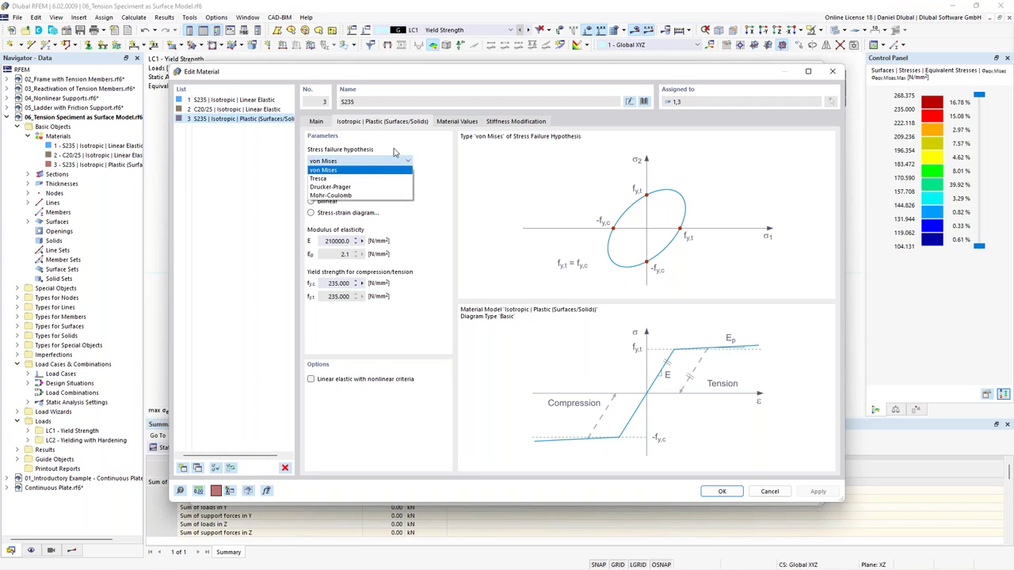
pyautogui.click(408, 151)
pyautogui.click(329, 122)
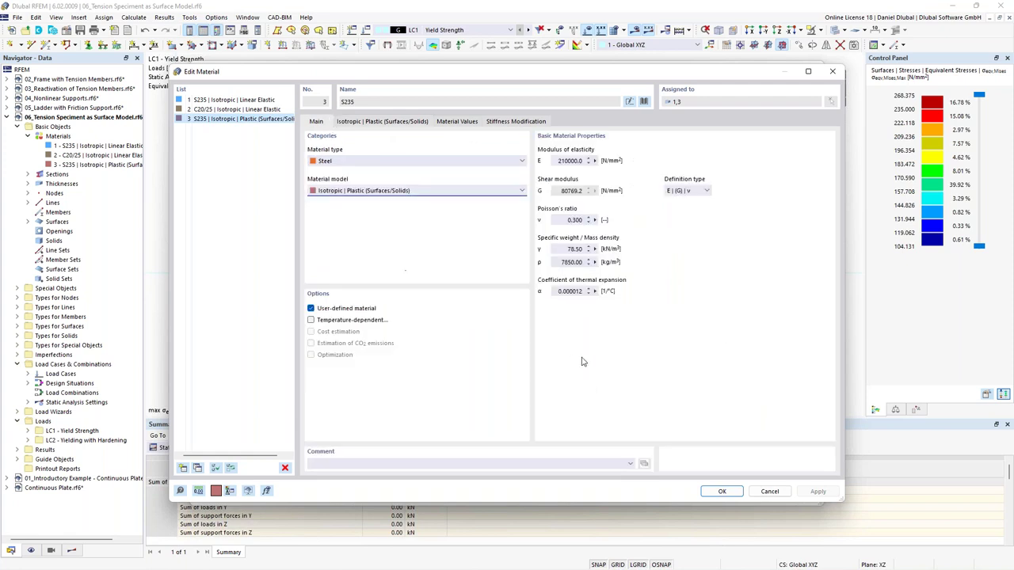
pyautogui.click(722, 492)
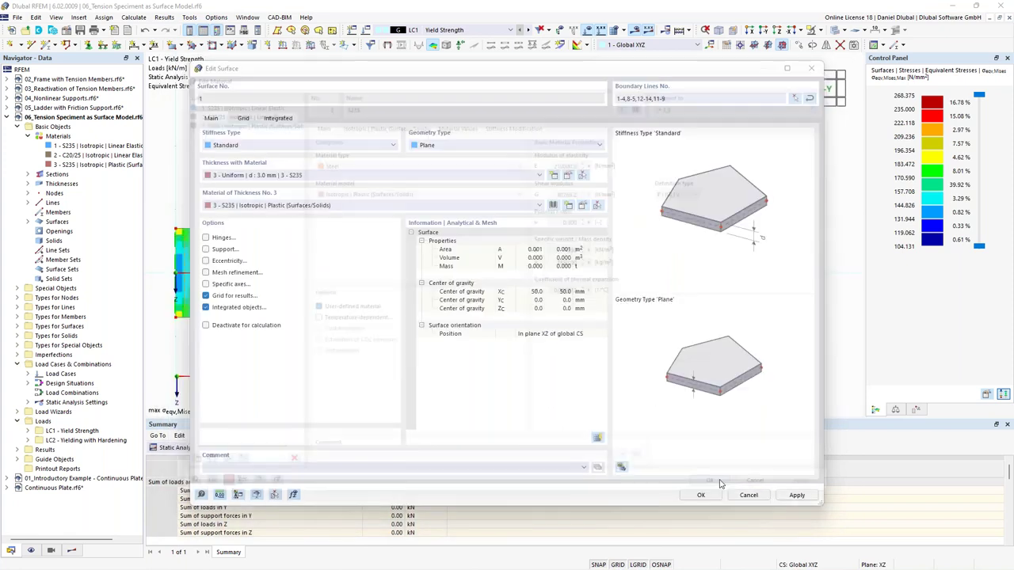
# Apply the surface's new material, agree to delete the existing results, and recalculate the model
pyautogui.click(700, 494)
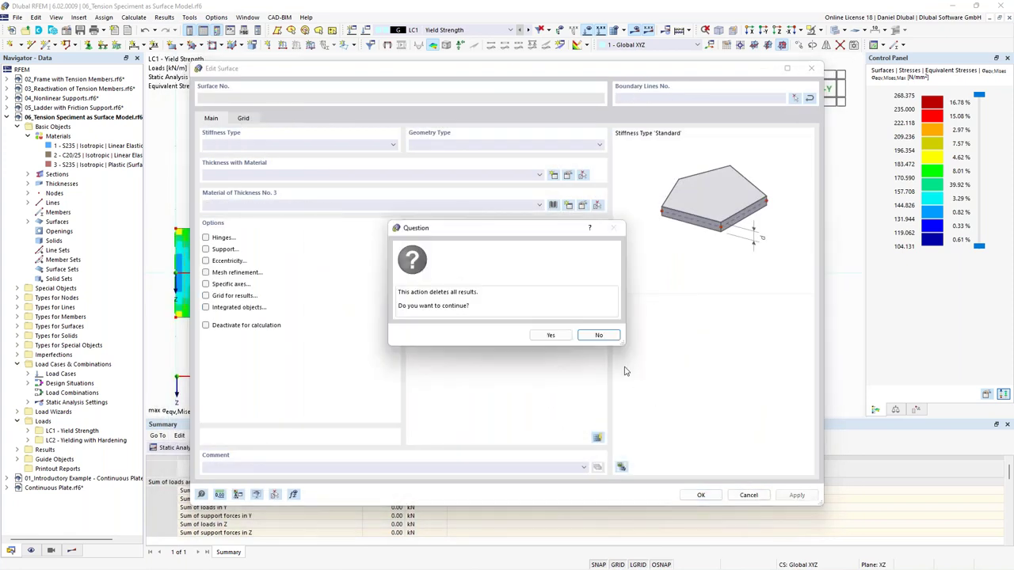
pyautogui.click(557, 336)
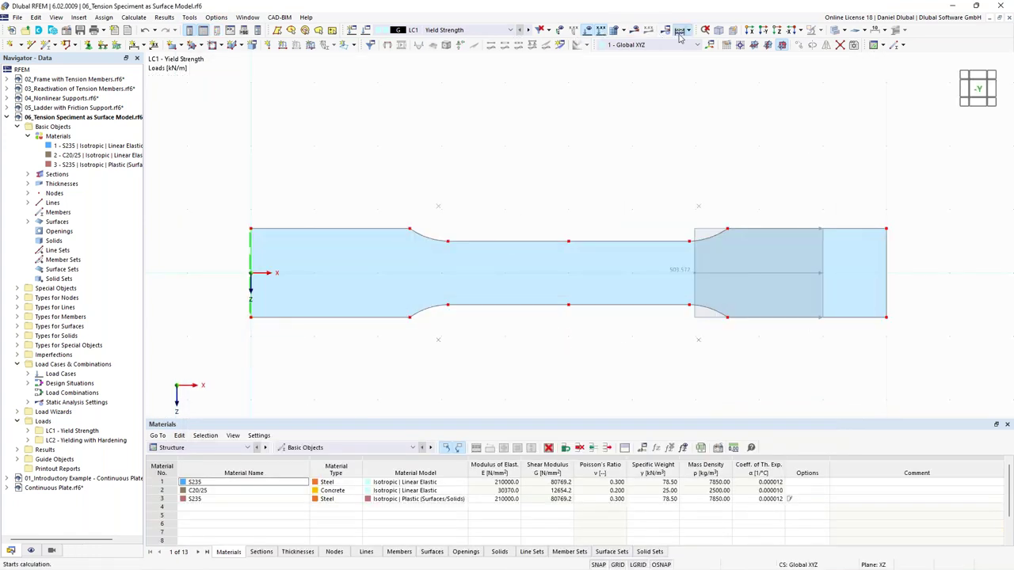
pyautogui.click(679, 30)
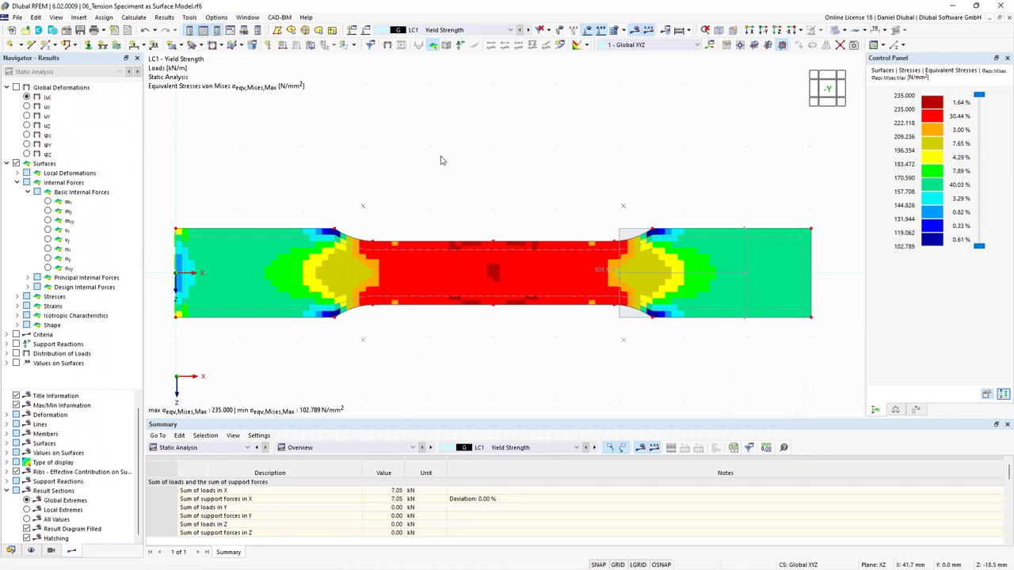
# Refer the equivalent stress color scale to Max/Min
pyautogui.doubleClick(931, 169)
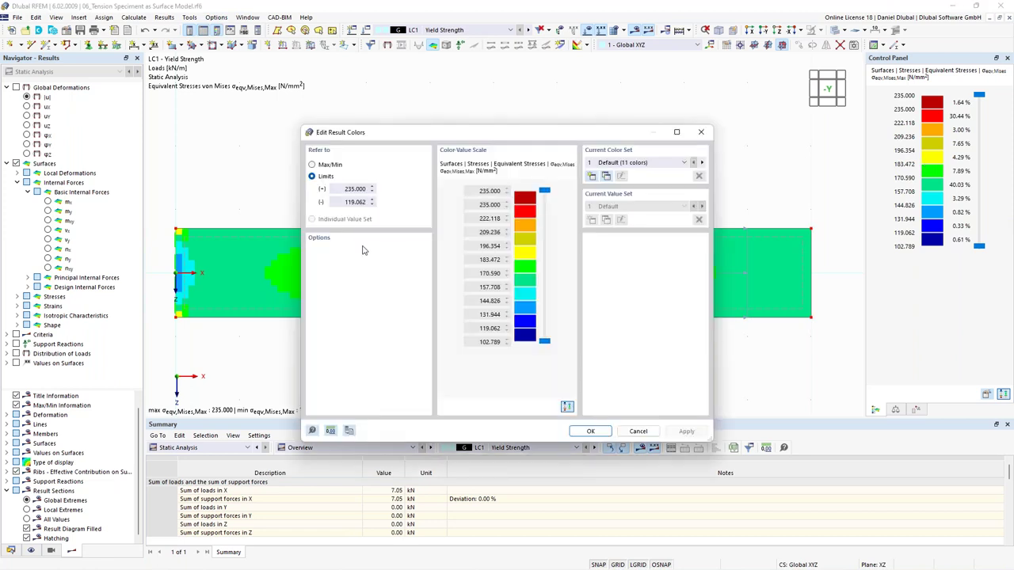
pyautogui.click(311, 164)
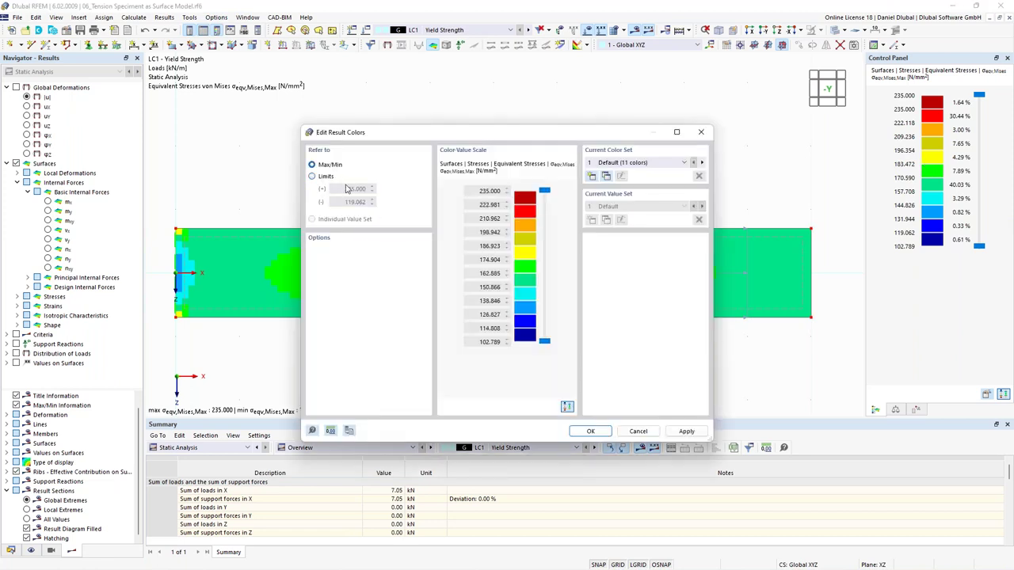
pyautogui.click(590, 431)
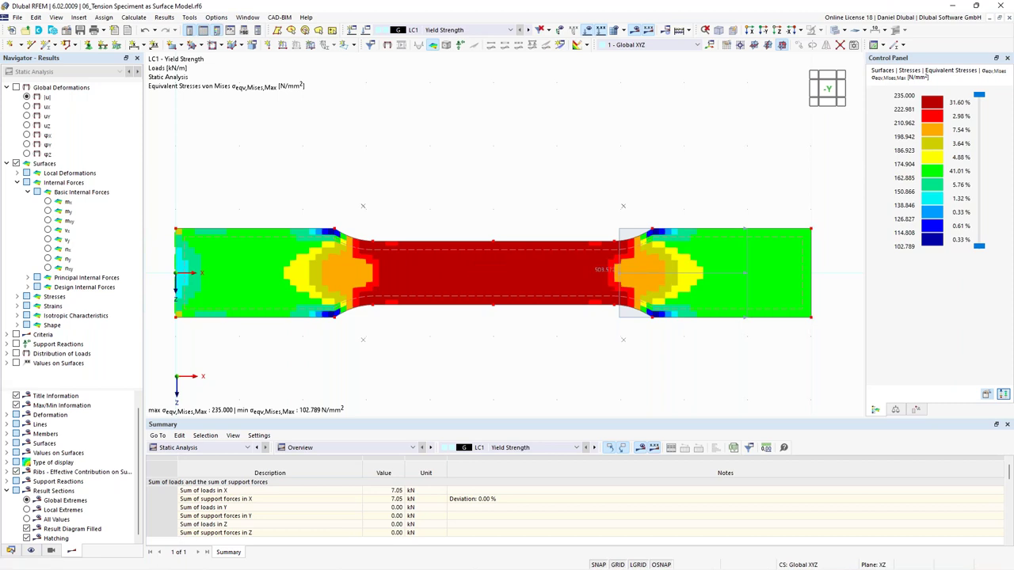
# Display the nonlinearity rate ηpl from the criteria results on the specimen
pyautogui.click(8, 336)
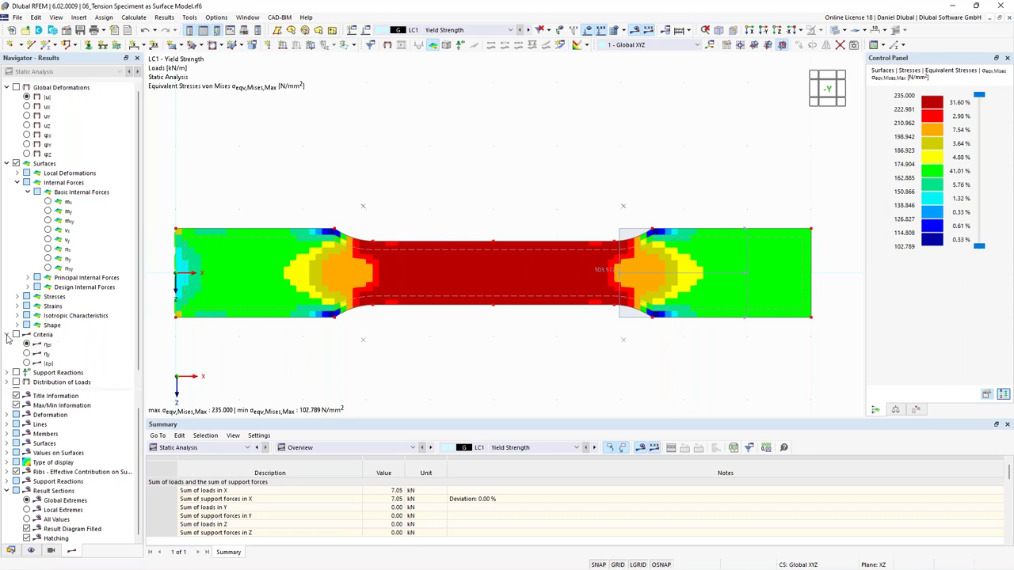
pyautogui.click(26, 345)
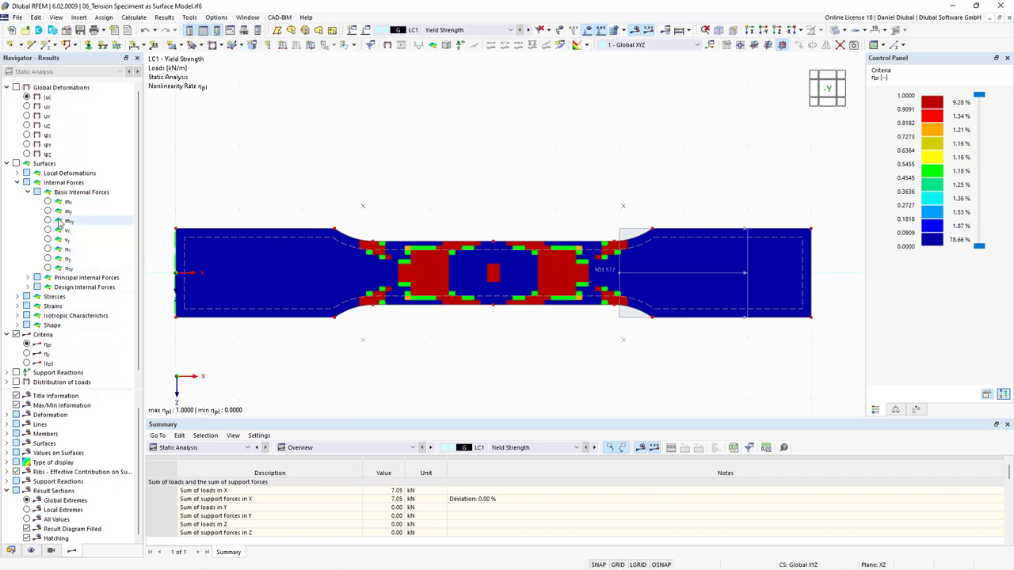
# Display the maximum von Mises equivalent stresses σeqv,Mises,Max on the surface again
pyautogui.click(16, 296)
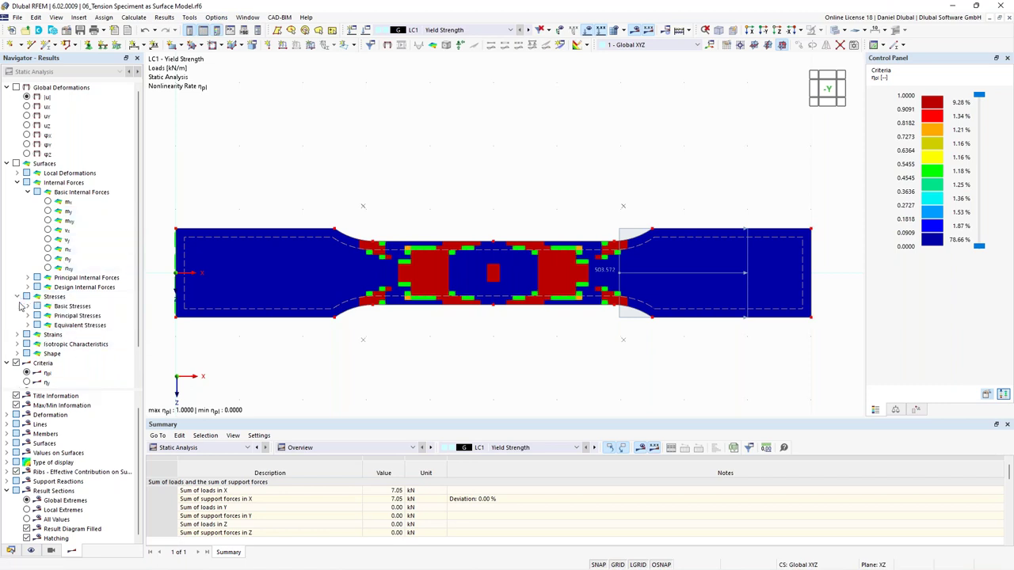
pyautogui.click(27, 305)
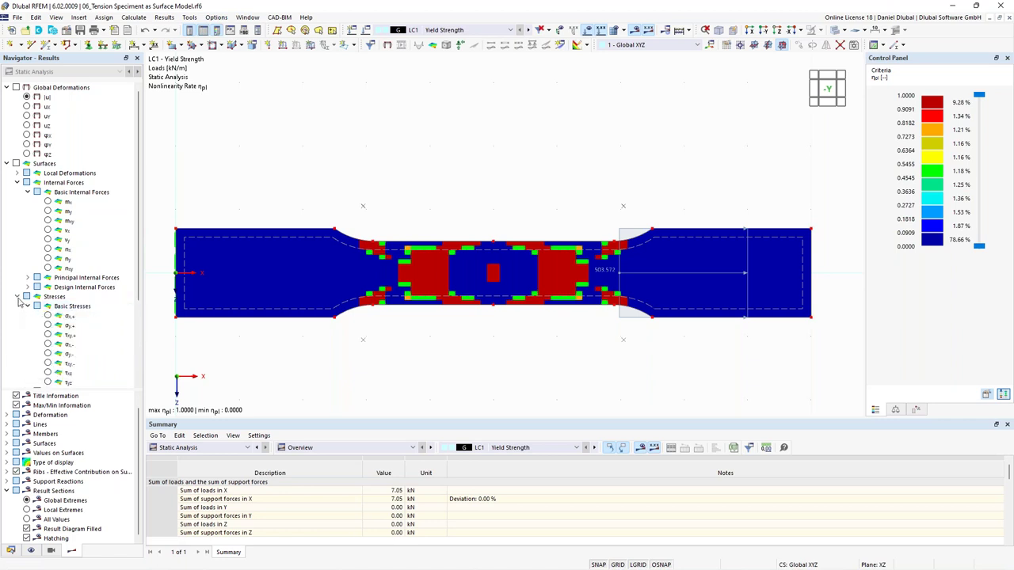
pyautogui.scroll(-4, 31, 316)
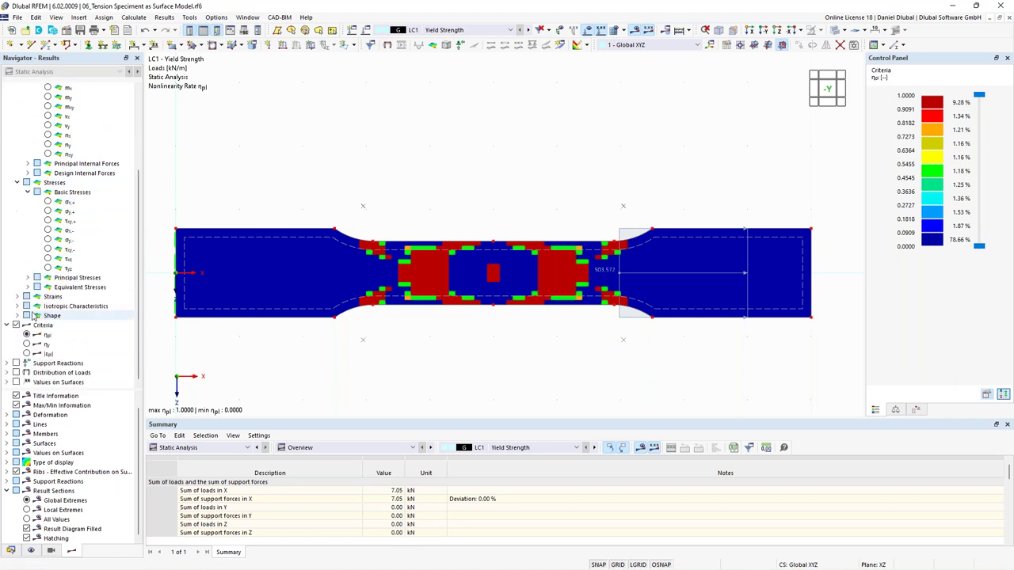
pyautogui.click(28, 287)
pyautogui.click(37, 297)
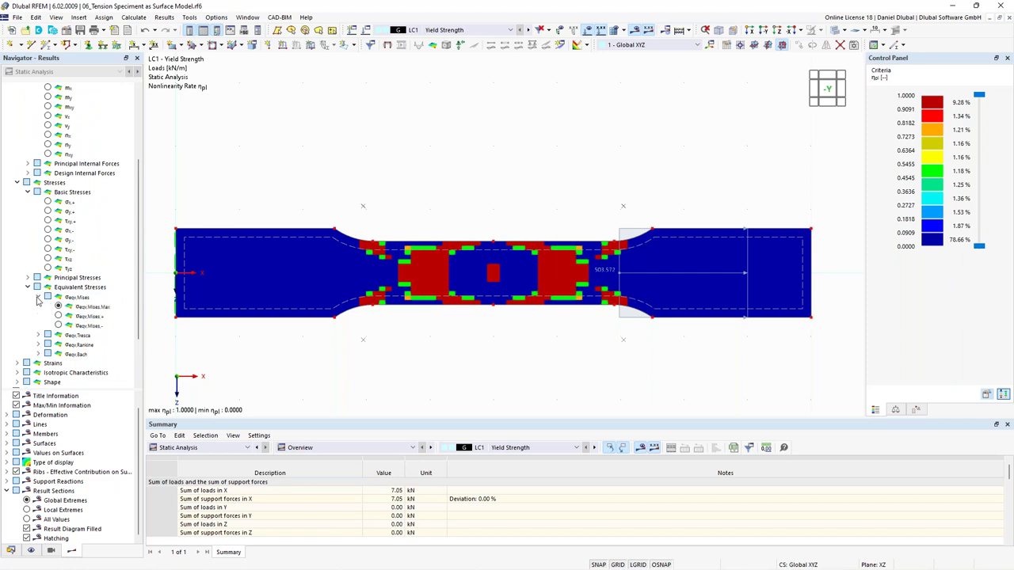
pyautogui.click(93, 306)
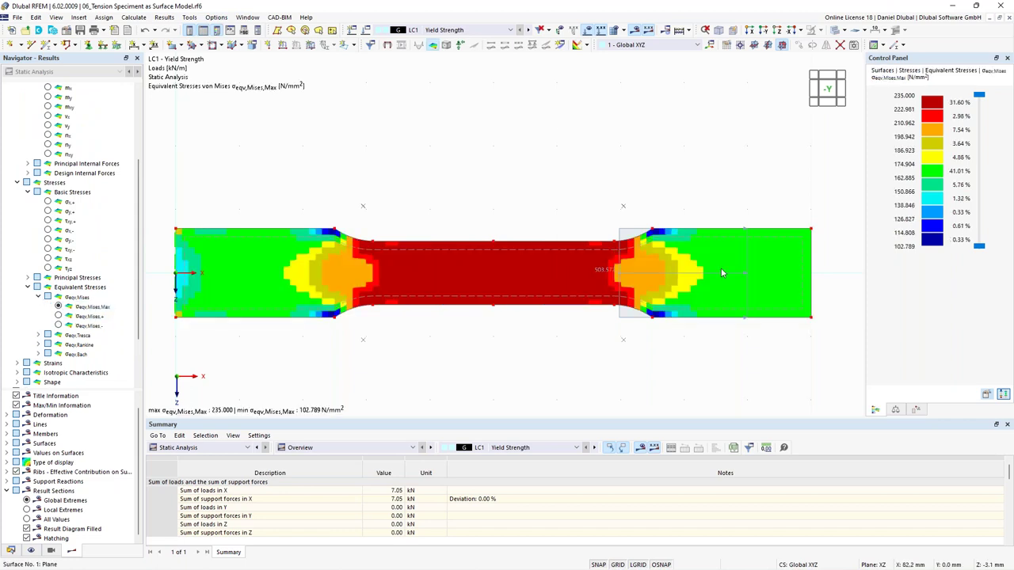
# Show the equivalent stress results for load case LC2 - Yielding with Hardening
pyautogui.moveTo(580, 196); pyautogui.dragTo(472, 206, button='middle')
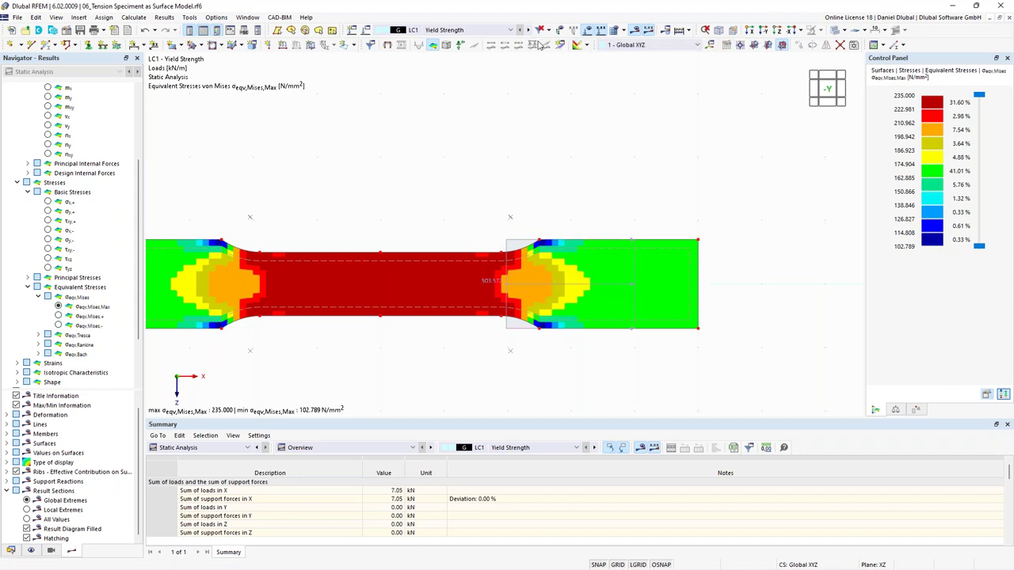
pyautogui.click(528, 29)
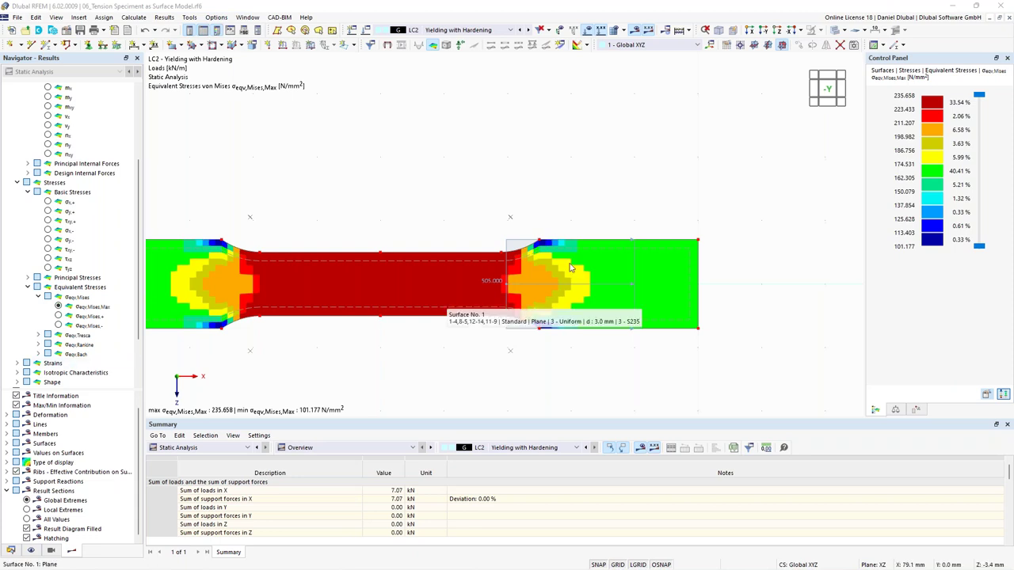
pyautogui.scroll(-1, 535, 239)
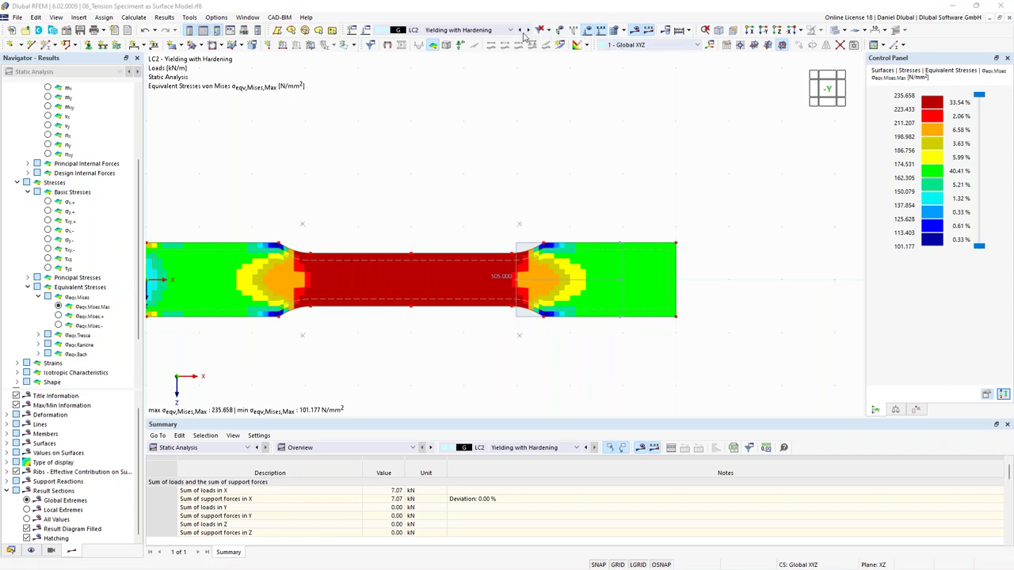
# Display the global displacements |u| and compare them between load cases LC1 - Yield Strength and LC2 - Yielding with Hardening
pyautogui.scroll(4, 46, 154)
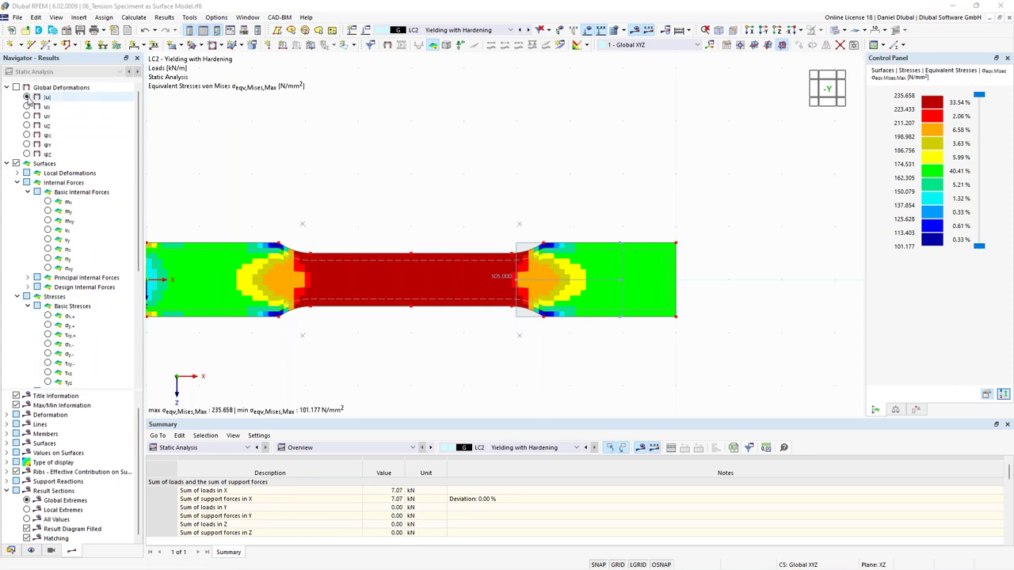
pyautogui.click(27, 88)
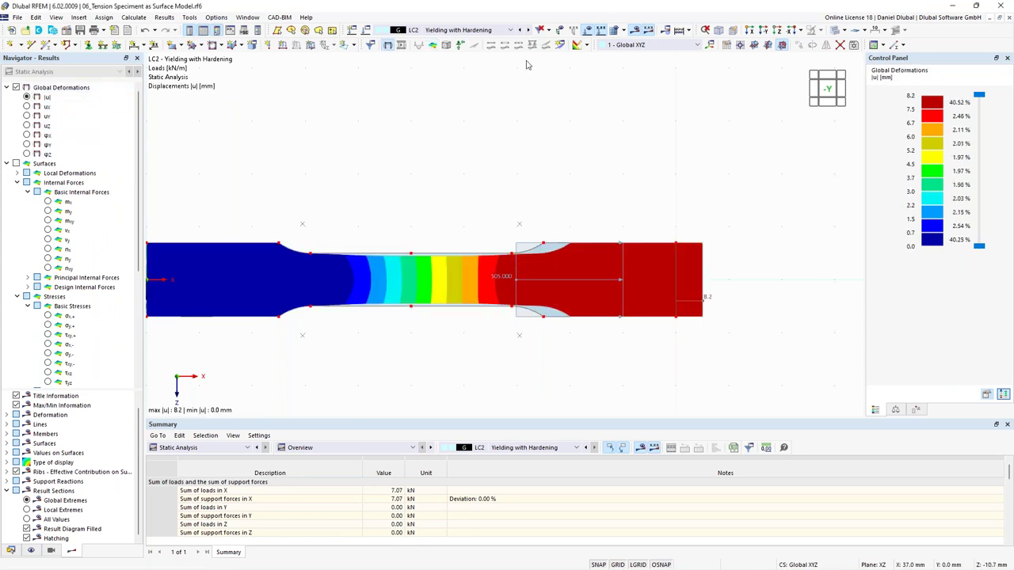
pyautogui.click(520, 35)
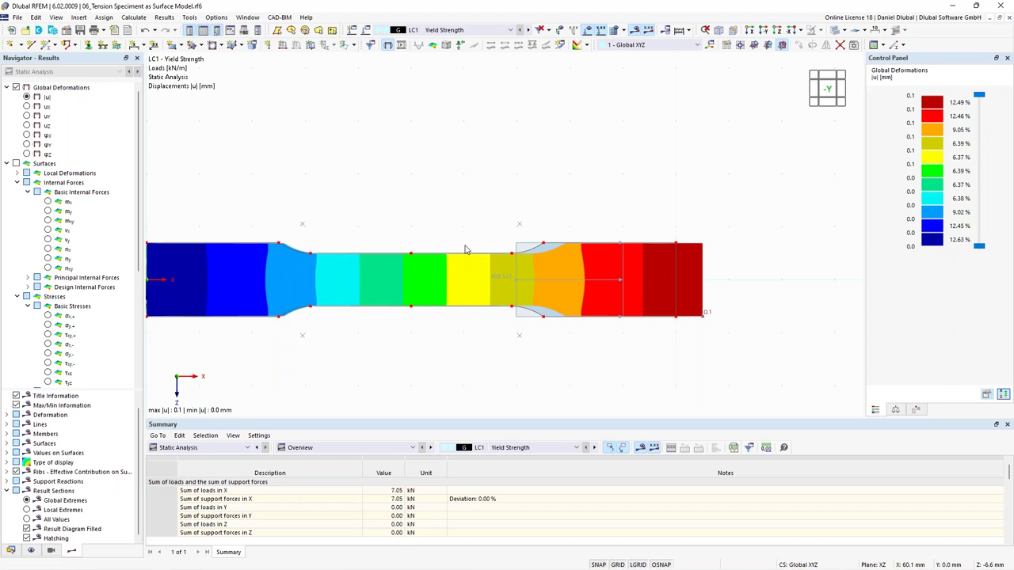
pyautogui.click(528, 31)
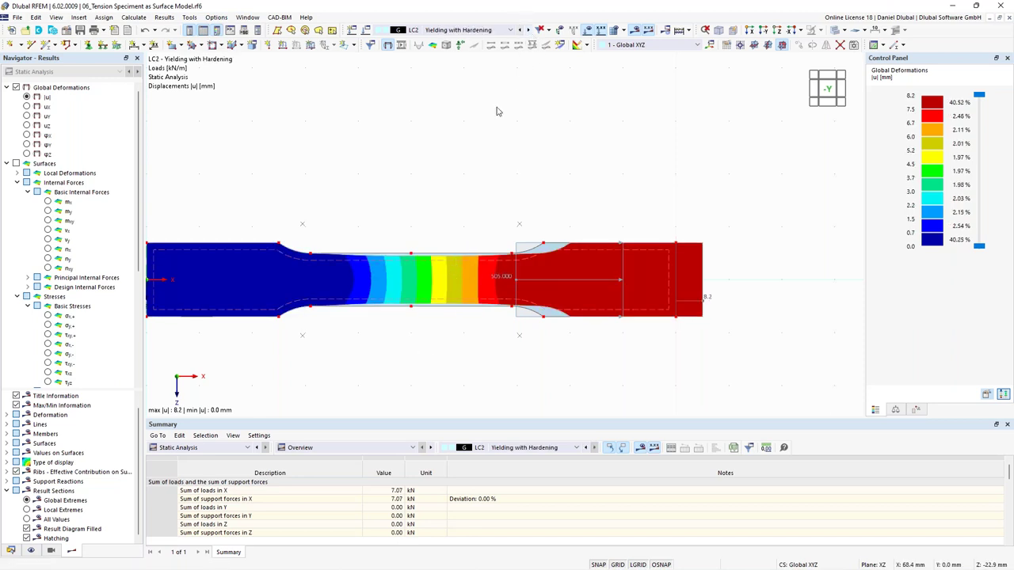
# Animate the LC2 displacements and examine how the narrow middle part of the specimen deforms
pyautogui.click(401, 45)
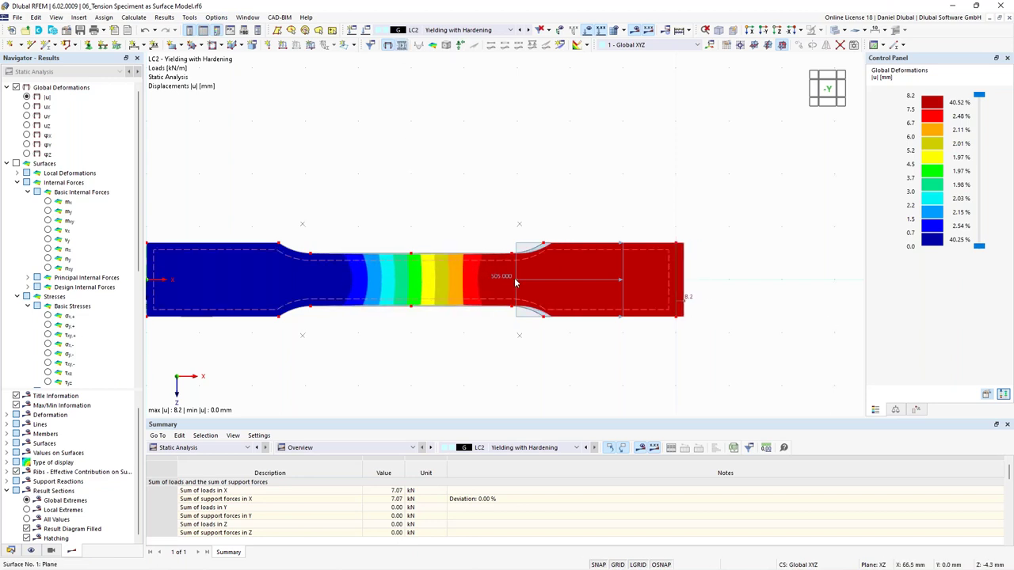
pyautogui.scroll(2, 396, 278)
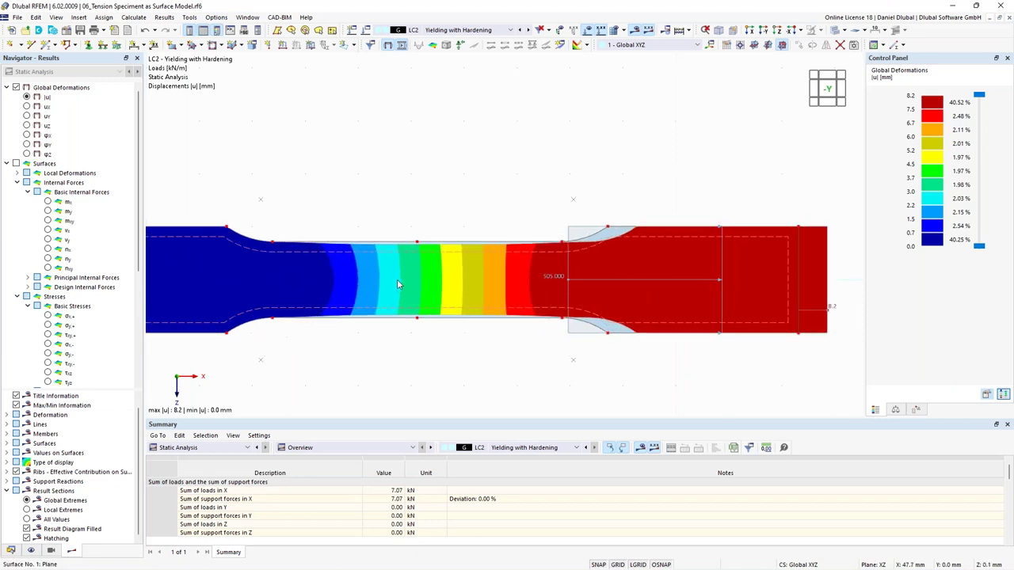
pyautogui.scroll(2, 397, 279)
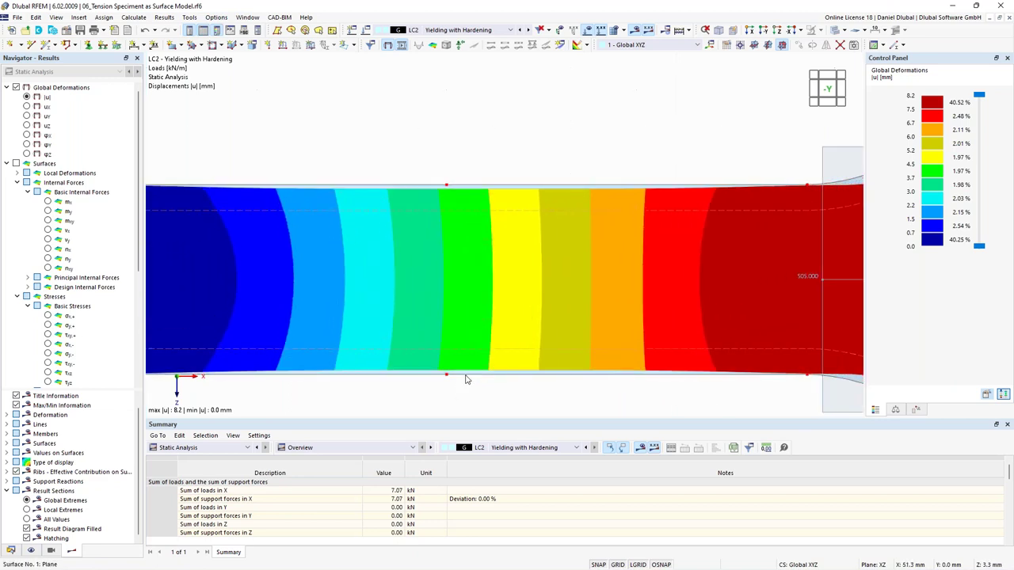
pyautogui.scroll(-5, 459, 202)
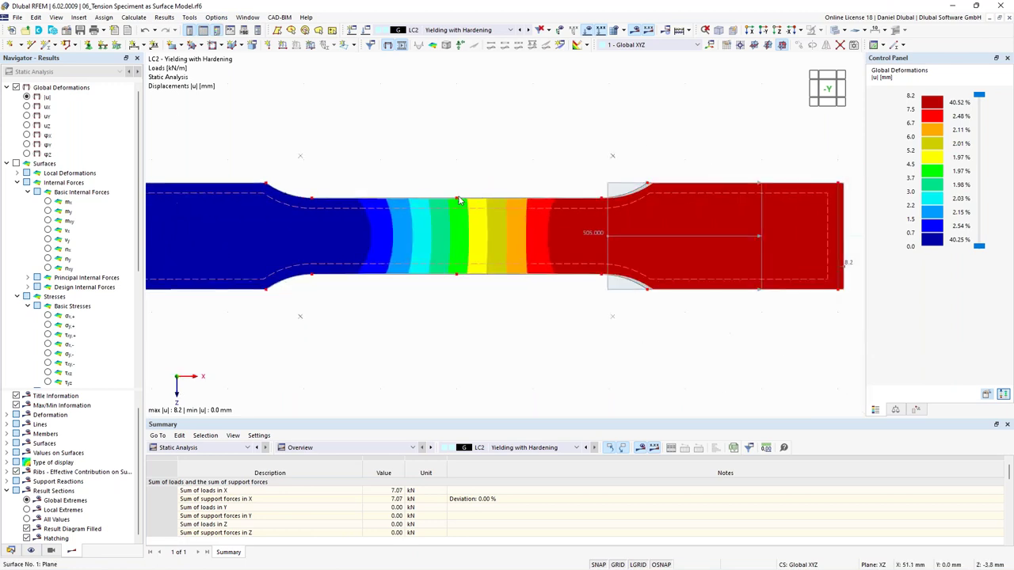
pyautogui.scroll(-2, 460, 202)
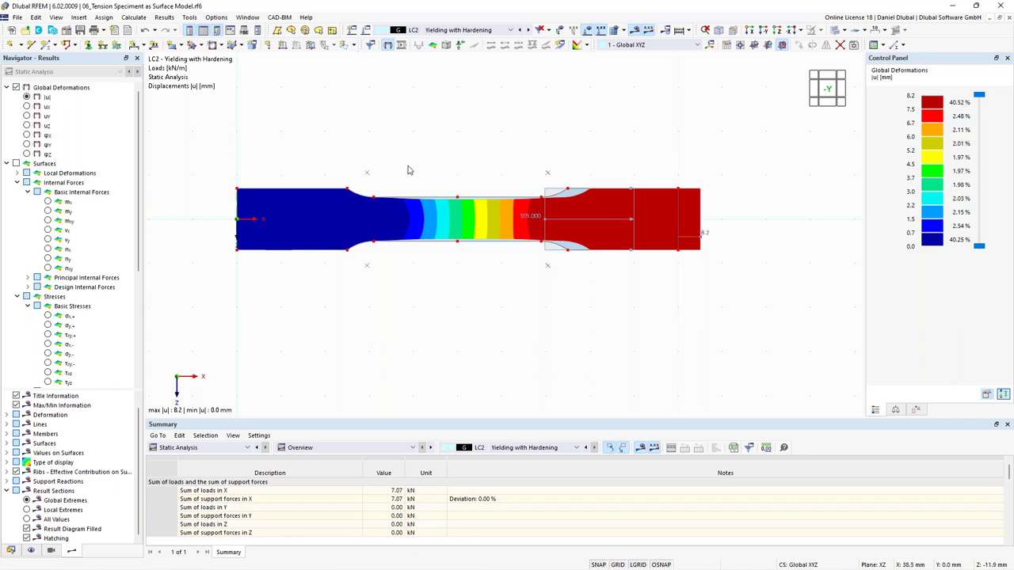
pyautogui.moveTo(376, 150); pyautogui.dragTo(464, 199, button='middle')
pyautogui.scroll(-2, 464, 199)
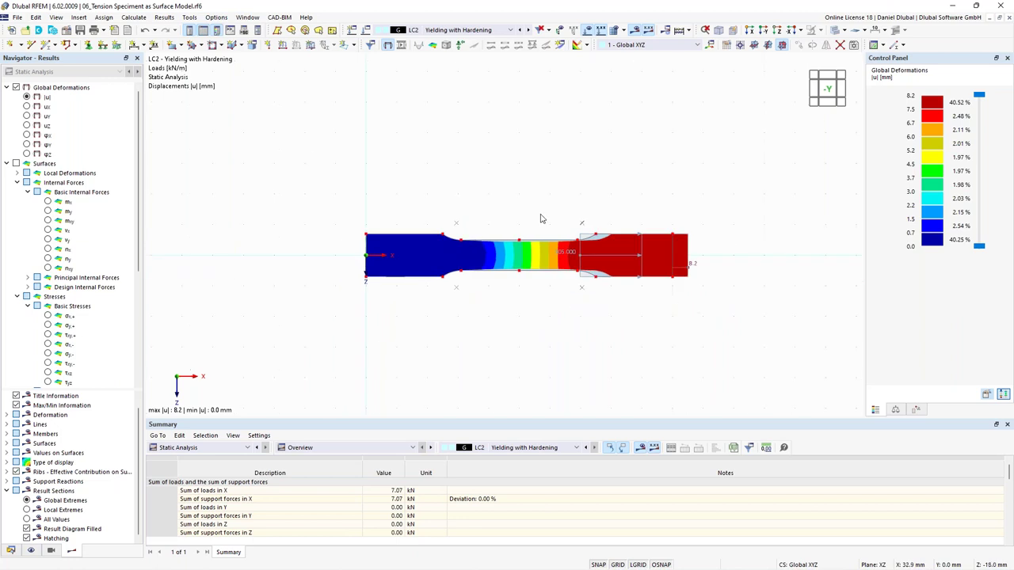
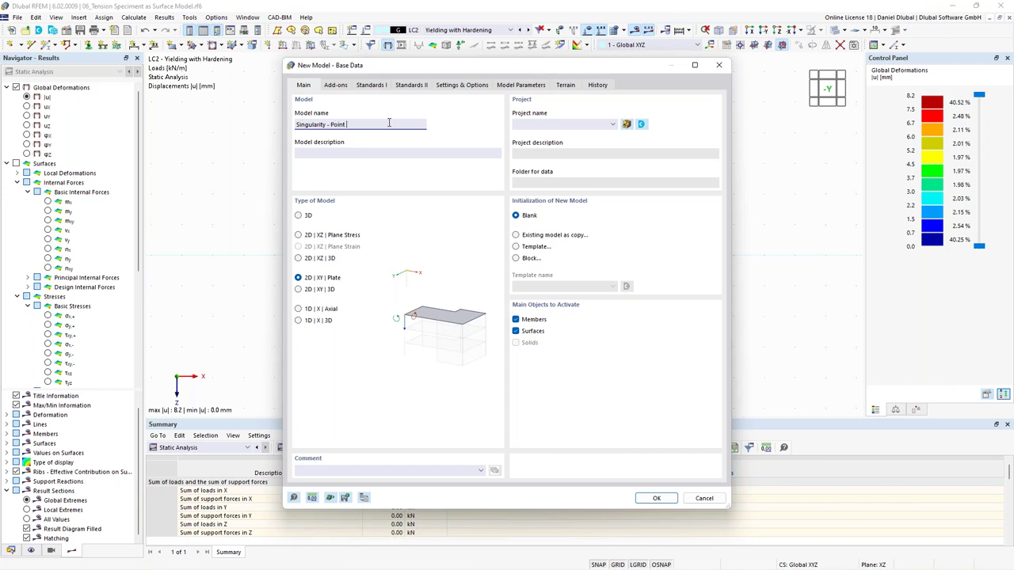
# Create a blank 2D | XY | Plate model named "Singularity - Point Load"
pyautogui.write('oad')
pyautogui.click(668, 499)
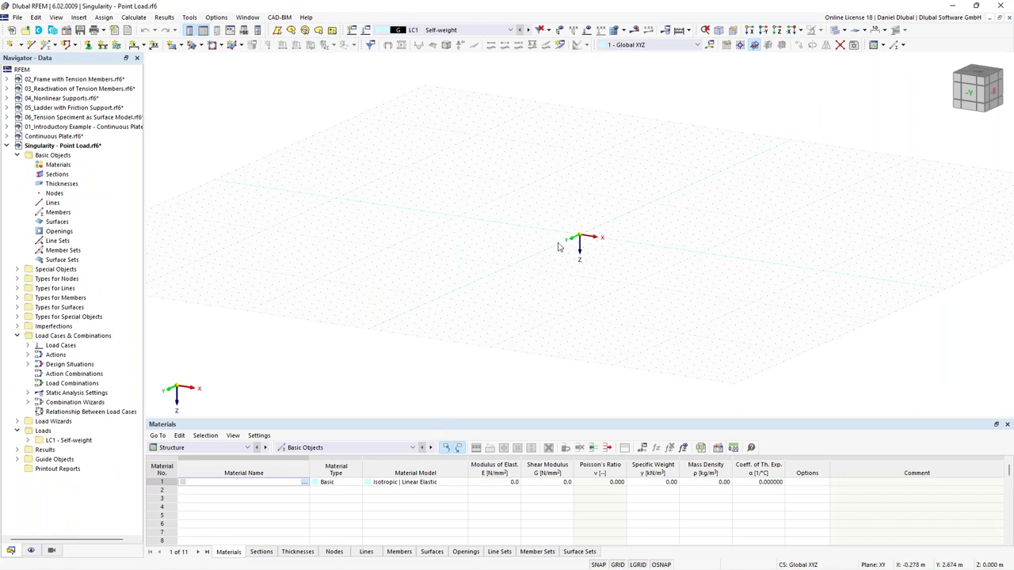
# Start a rectangular surface with a new uniform thickness and assign it concrete C30/37 per EN 1992-1-1 from the material library
pyautogui.moveTo(582, 251); pyautogui.dragTo(511, 247, button='middle')
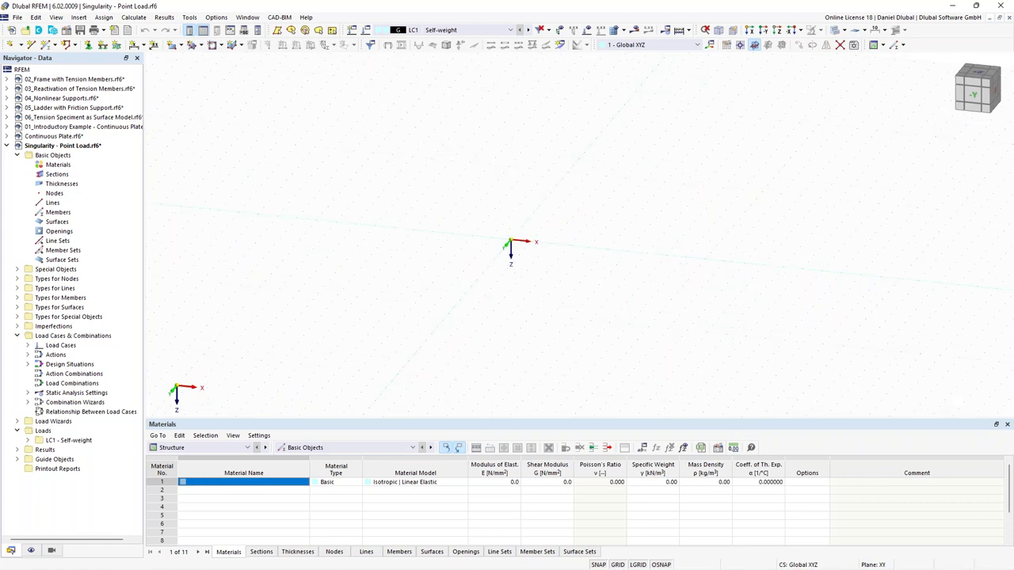
pyautogui.scroll(-1, 332, 219)
pyautogui.scroll(2, 365, 204)
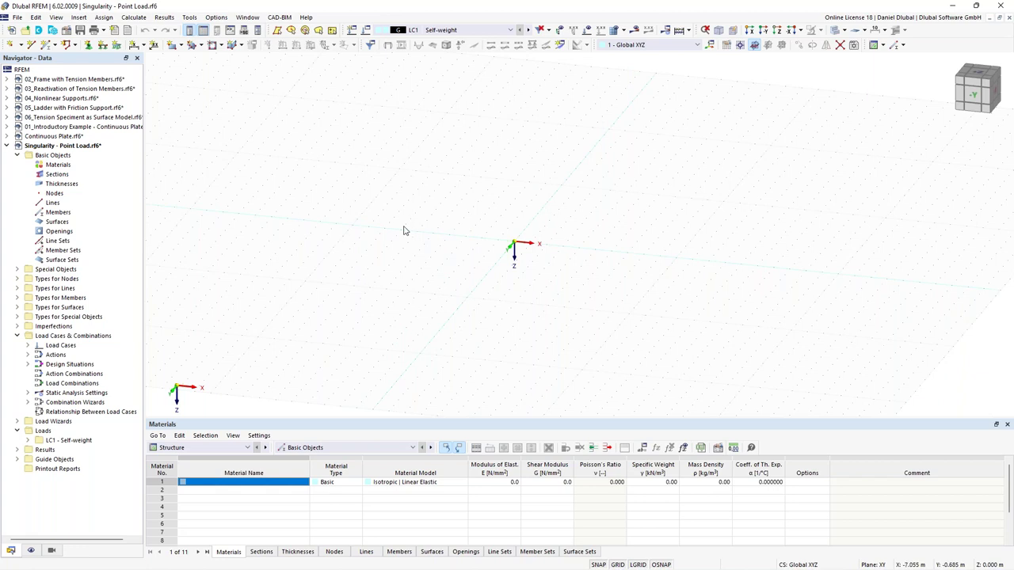
pyautogui.moveTo(511, 208); pyautogui.dragTo(412, 213, button='middle')
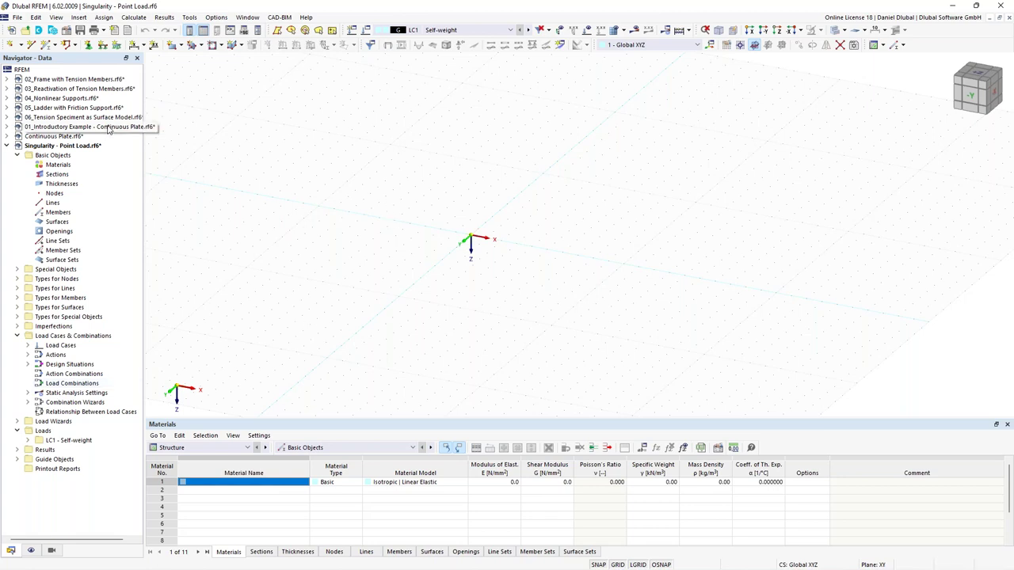
pyautogui.click(180, 47)
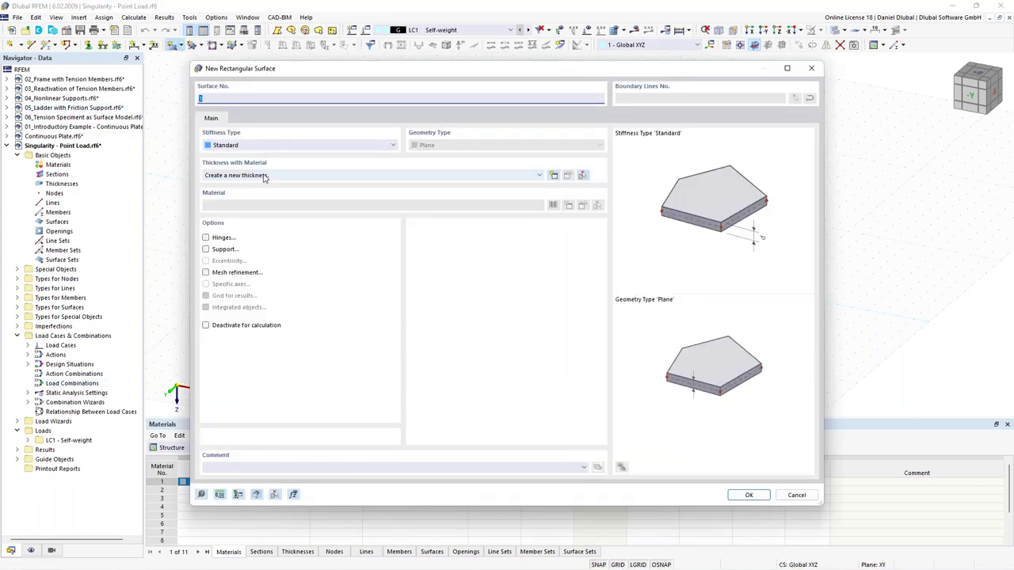
pyautogui.click(552, 177)
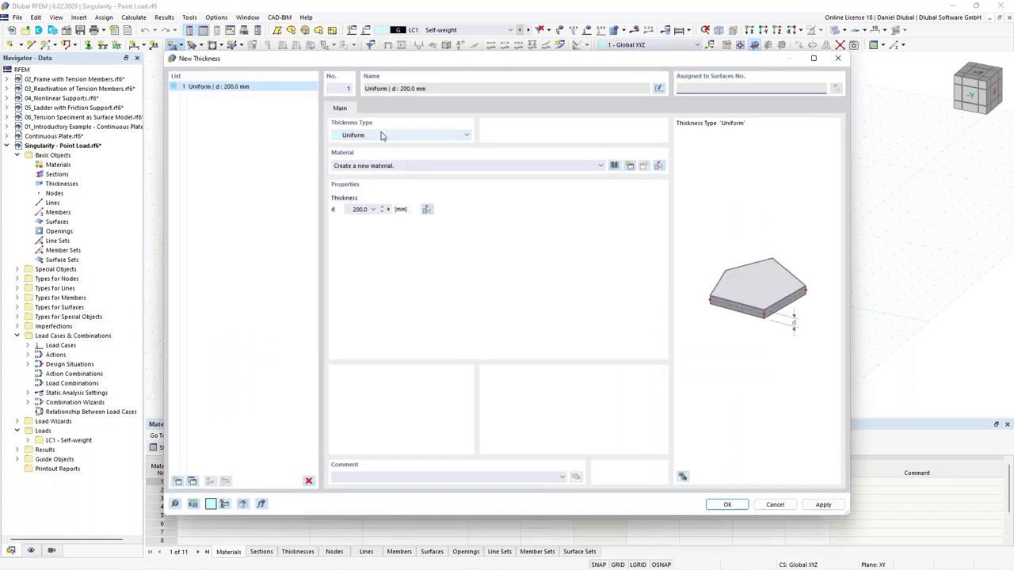
pyautogui.click(614, 165)
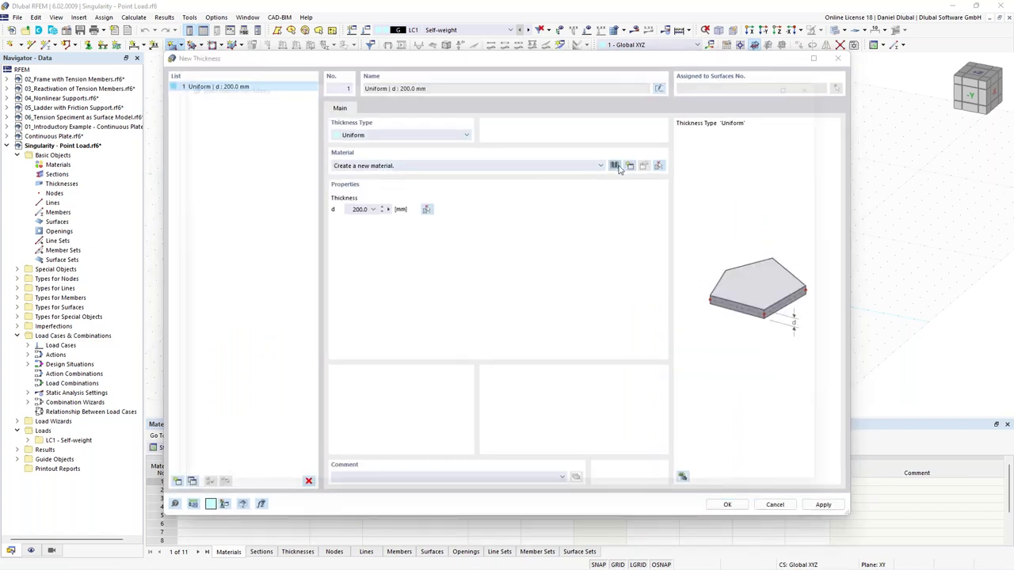
pyautogui.click(325, 475)
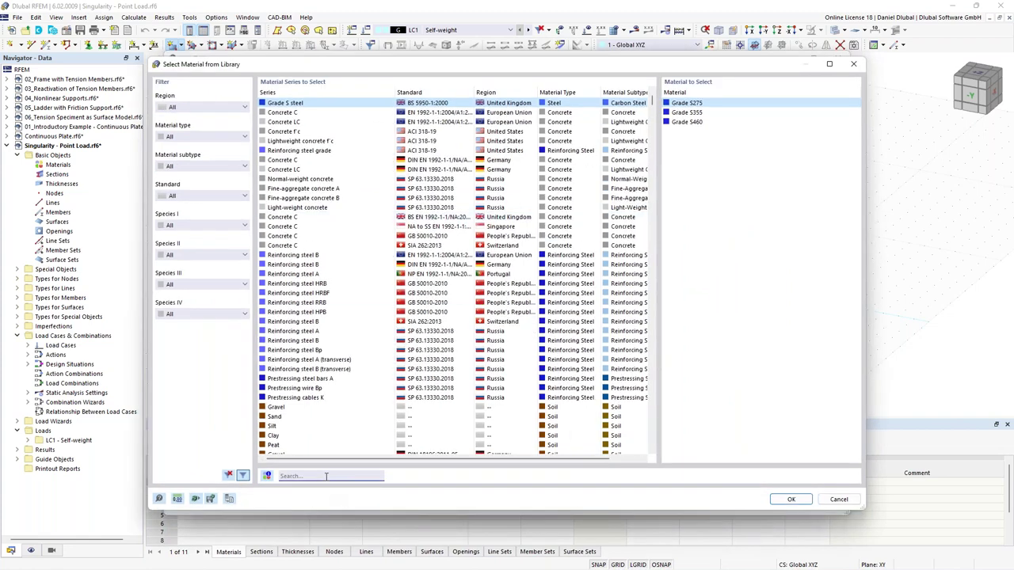
pyautogui.write('c30')
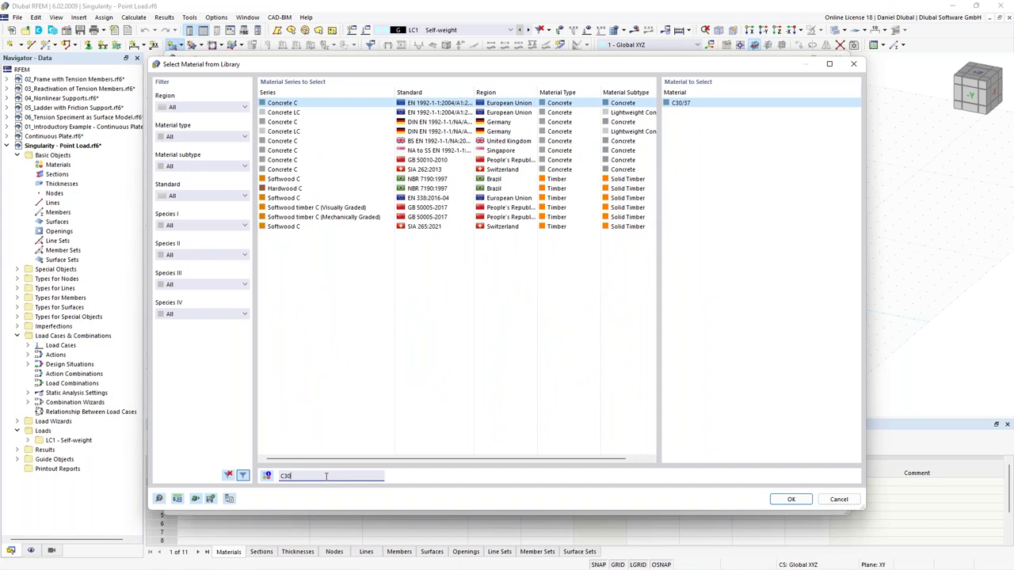
pyautogui.write('/37')
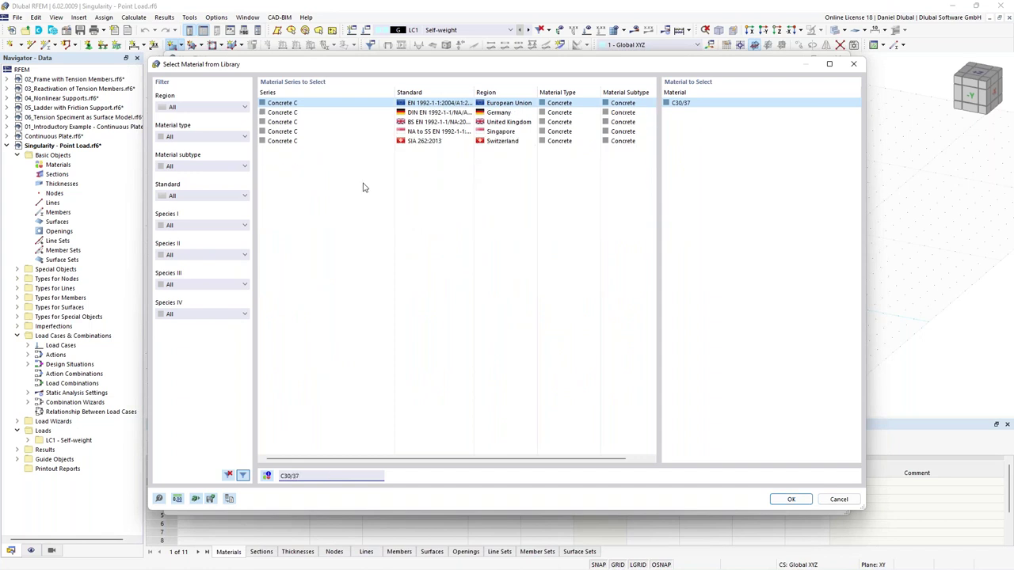
pyautogui.click(428, 105)
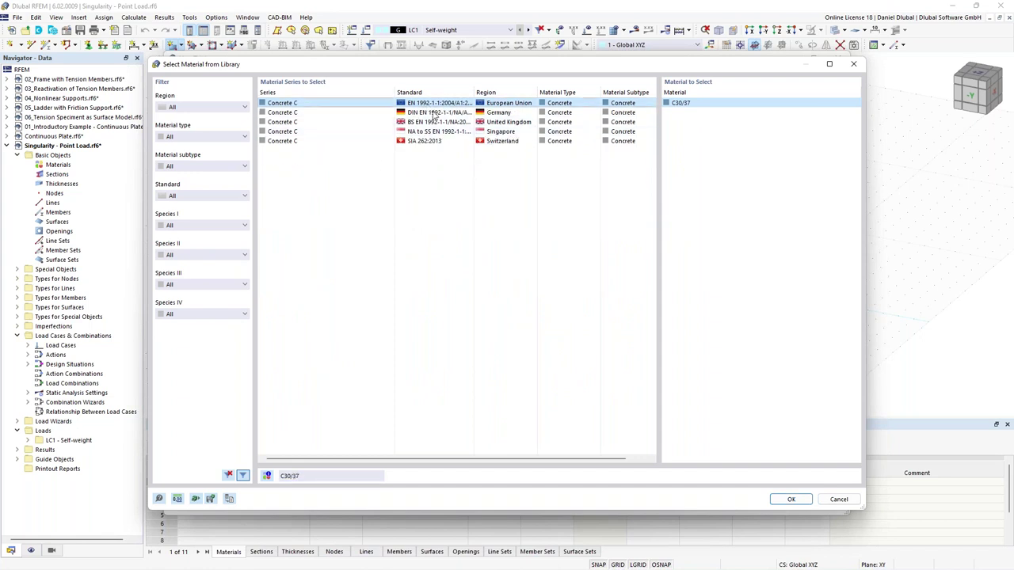
pyautogui.click(790, 499)
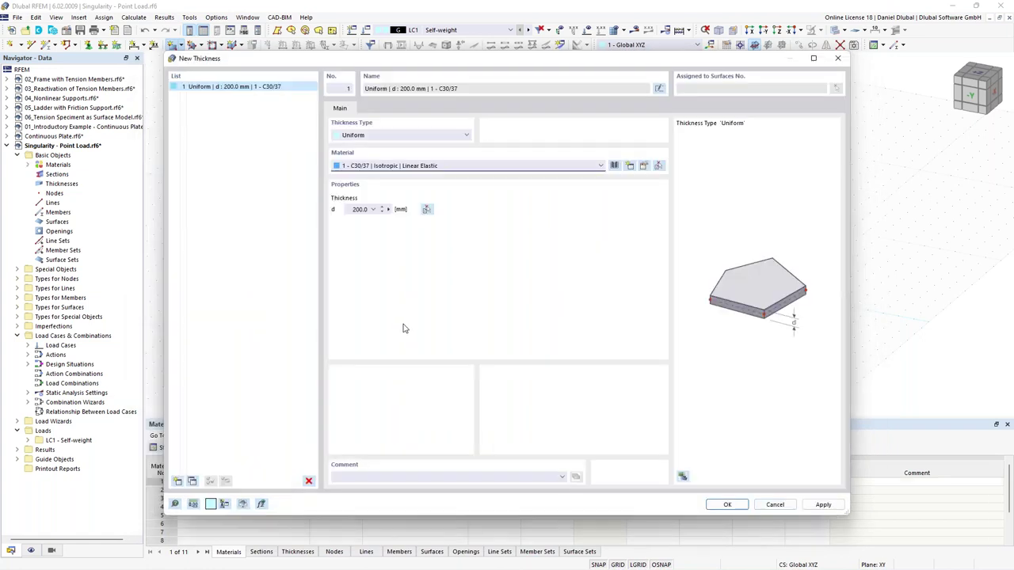
# Keep the uniform thickness at 200 mm and accept the rectangular surface with standard stiffness
pyautogui.doubleClick(360, 209)
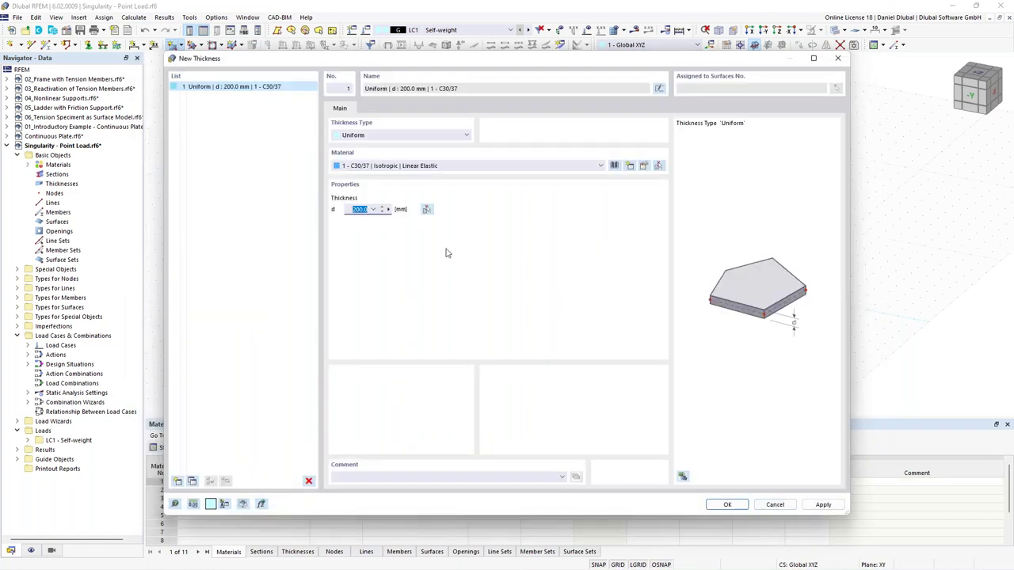
pyautogui.click(728, 505)
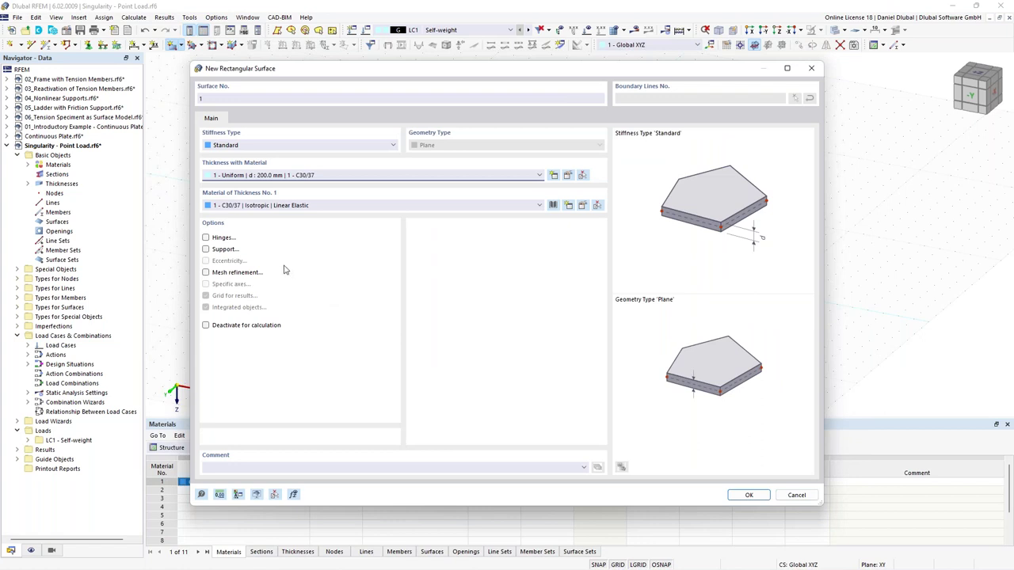
pyautogui.click(748, 495)
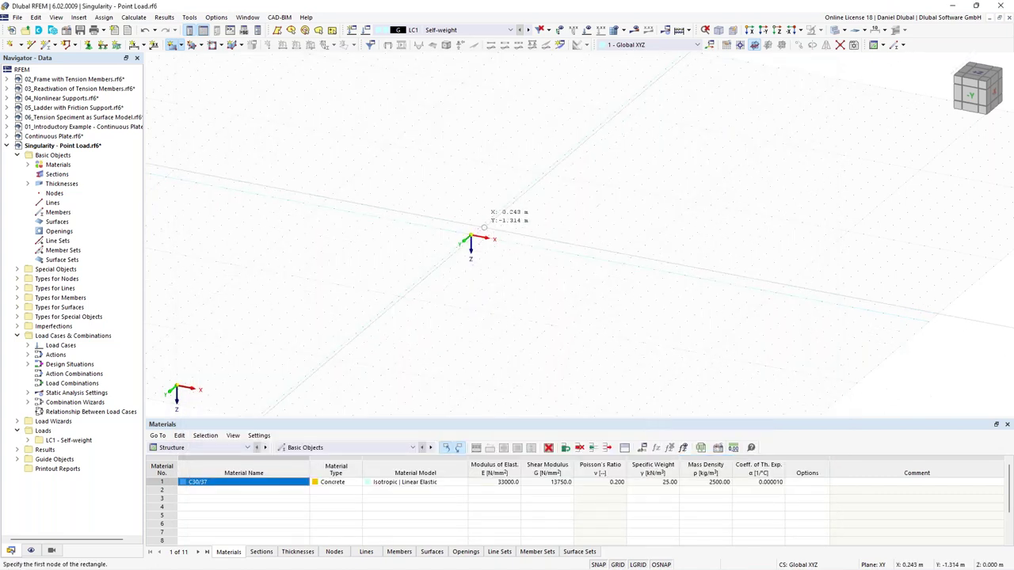
# In the plan view along Z, draw the rectangular surface from the origin to X 8.000 m, Y 6.000 m
pyautogui.keyDown('ctrl'); pyautogui.moveTo(509, 204); pyautogui.dragTo(486, 238, button='middle'); pyautogui.keyUp('ctrl')
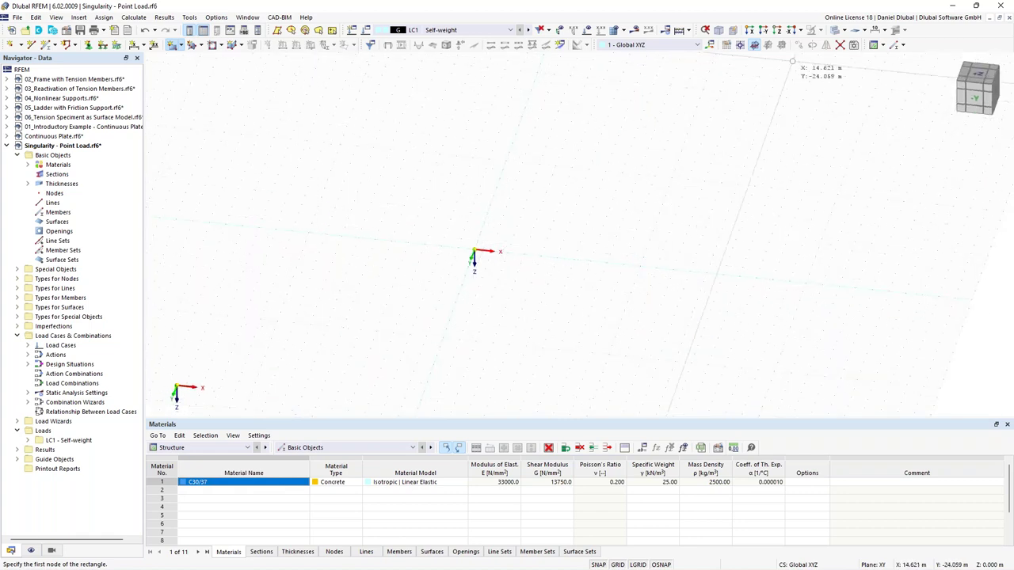
pyautogui.click(778, 31)
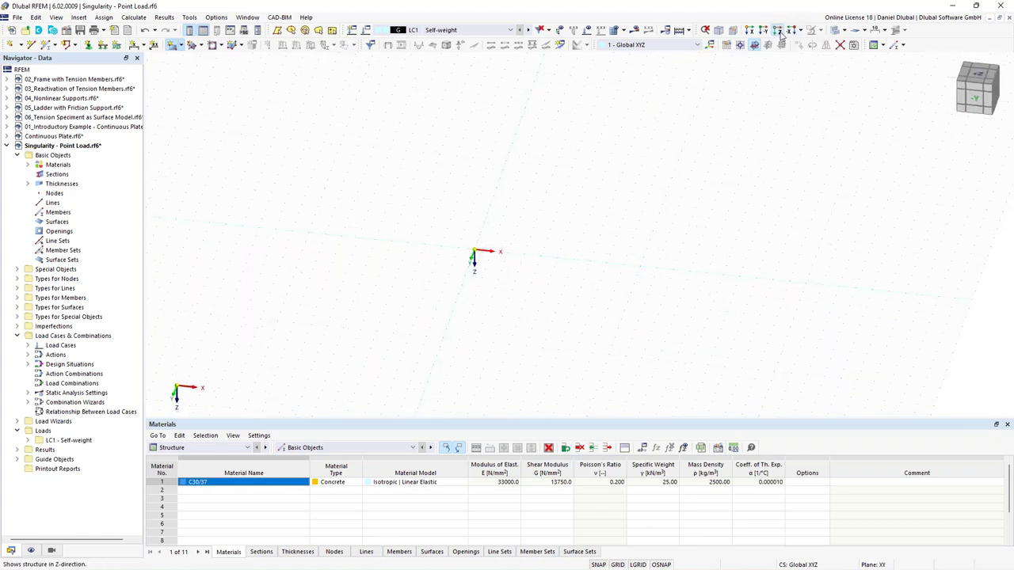
pyautogui.moveTo(607, 235); pyautogui.dragTo(566, 236, button='middle')
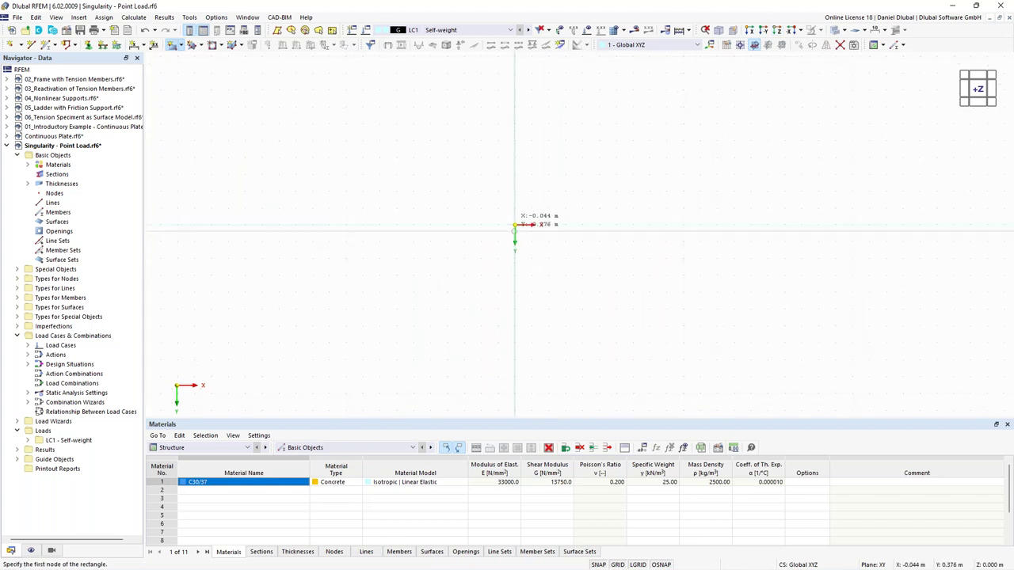
pyautogui.click(515, 226)
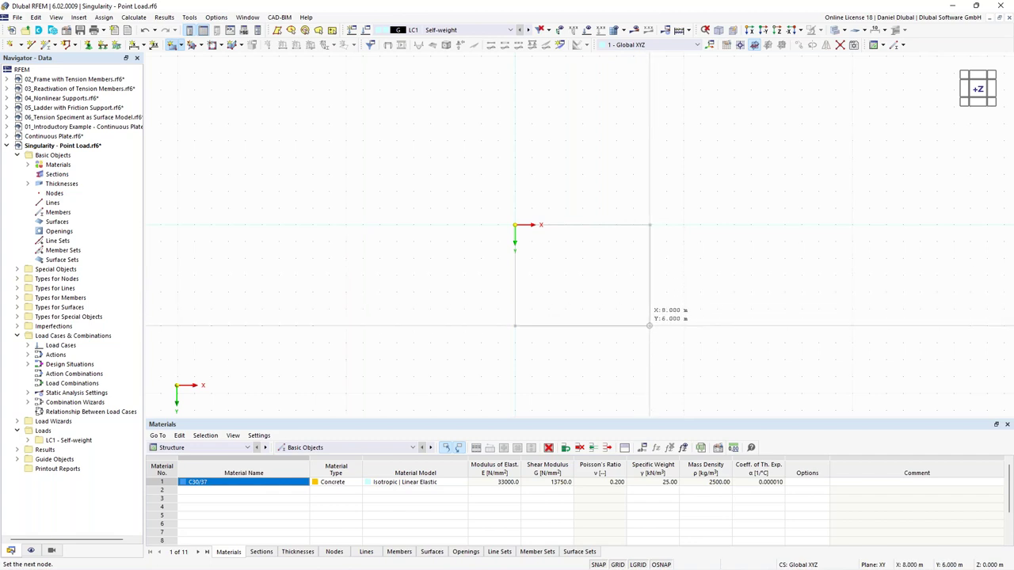
pyautogui.click(650, 325)
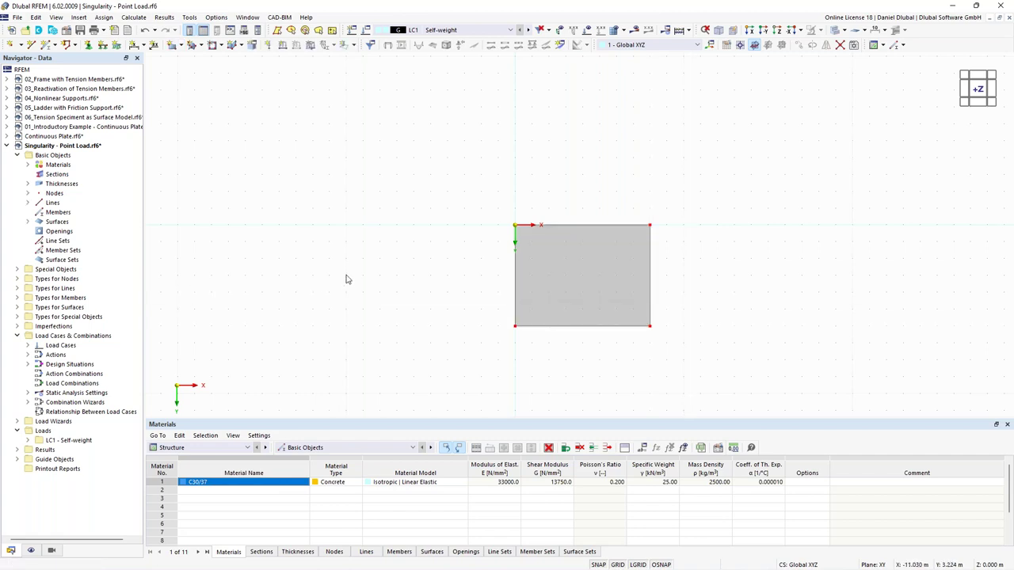
# Place a new node at the centre of the rectangular plate and end node placement
pyautogui.moveTo(343, 278); pyautogui.dragTo(264, 234, button='middle')
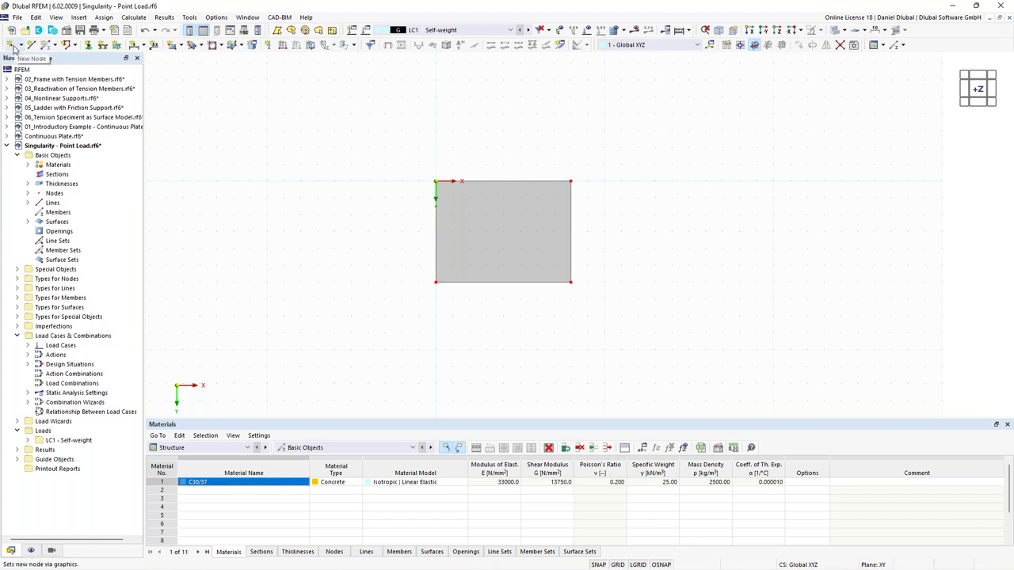
pyautogui.click(13, 49)
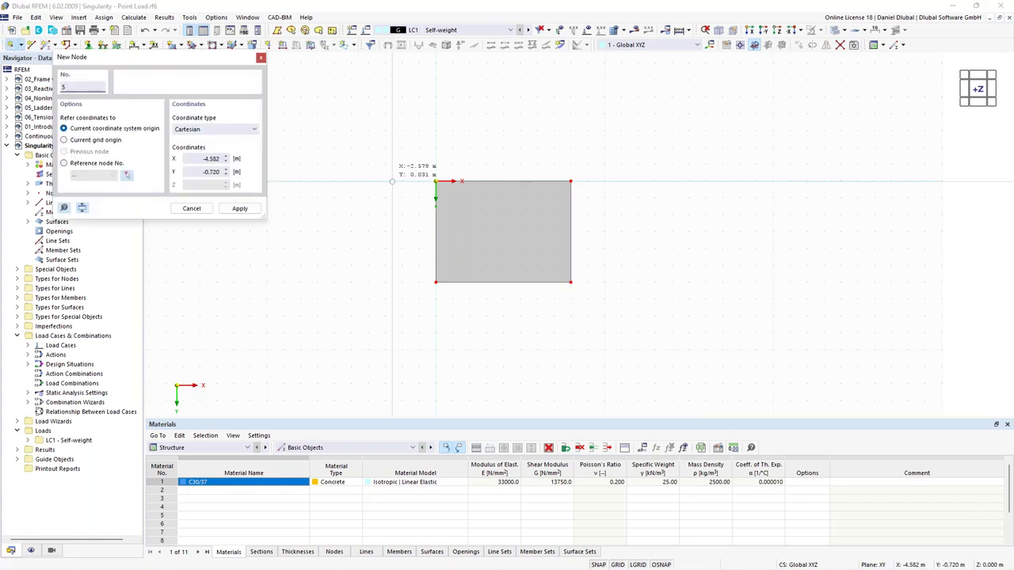
pyautogui.click(503, 230)
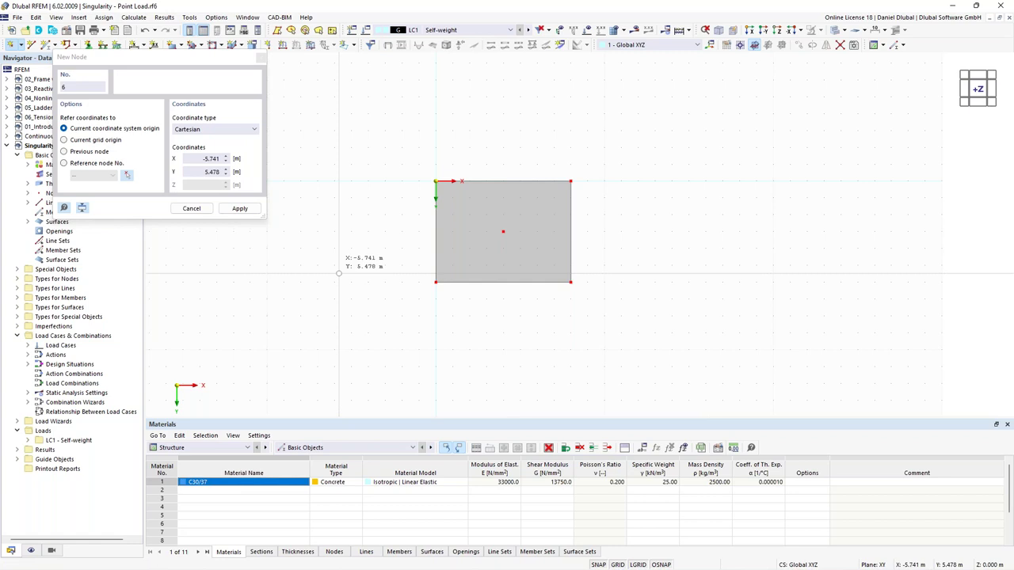
pyautogui.press('Escape')
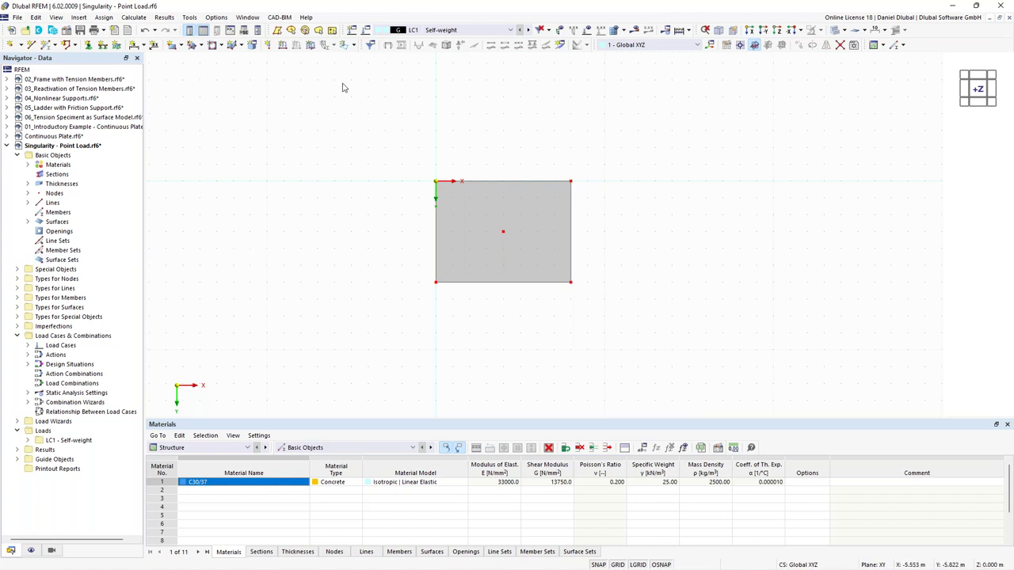
# Apply a nodal load with FZ = 100 kN to the plate's centre node in LC1
pyautogui.keyDown('ctrl'); pyautogui.moveTo(357, 280); pyautogui.dragTo(351, 179, button='middle'); pyautogui.keyUp('ctrl')
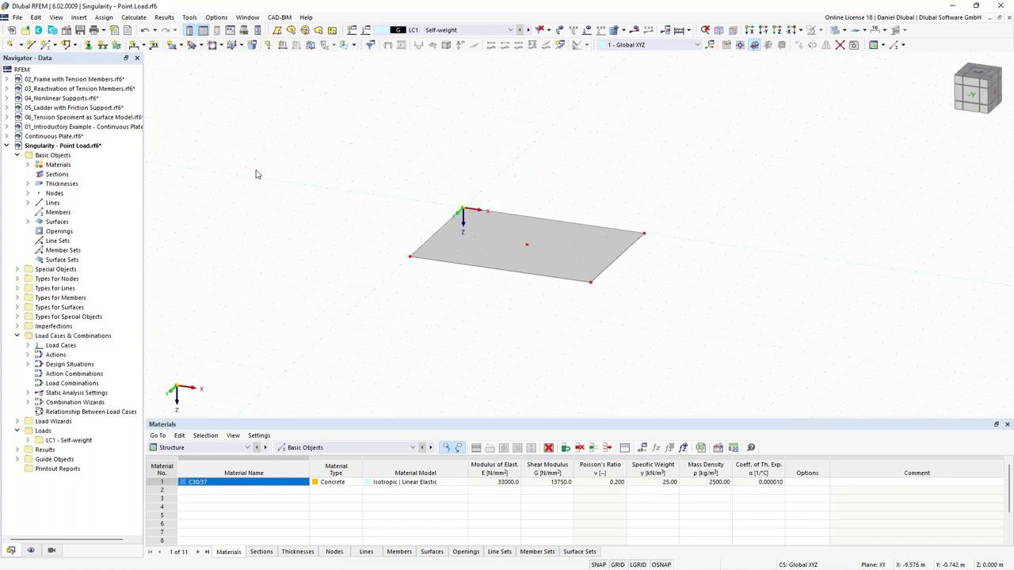
pyautogui.click(268, 45)
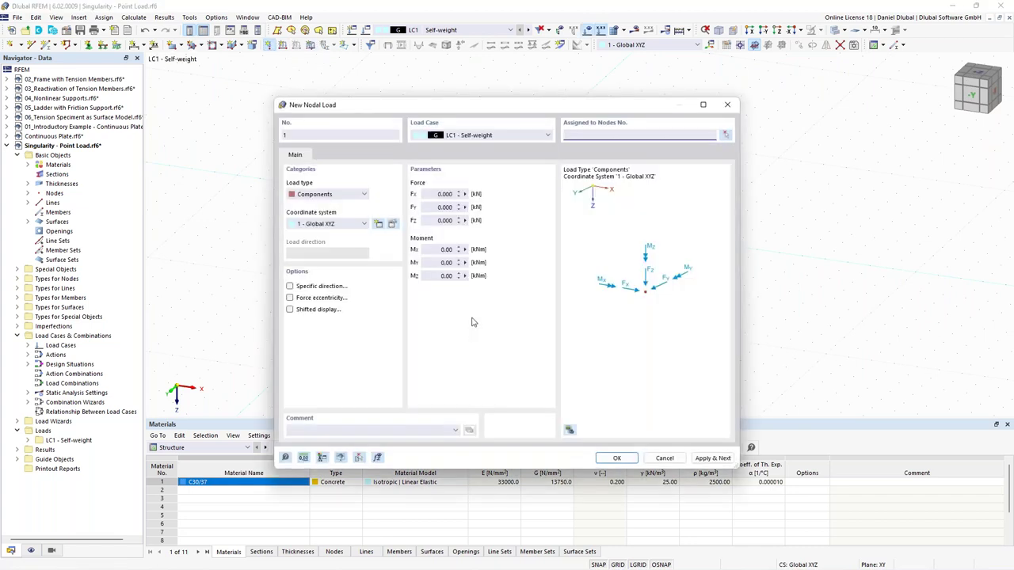
pyautogui.click(431, 223)
pyautogui.doubleClick(435, 220)
pyautogui.write('100')
pyautogui.click(726, 135)
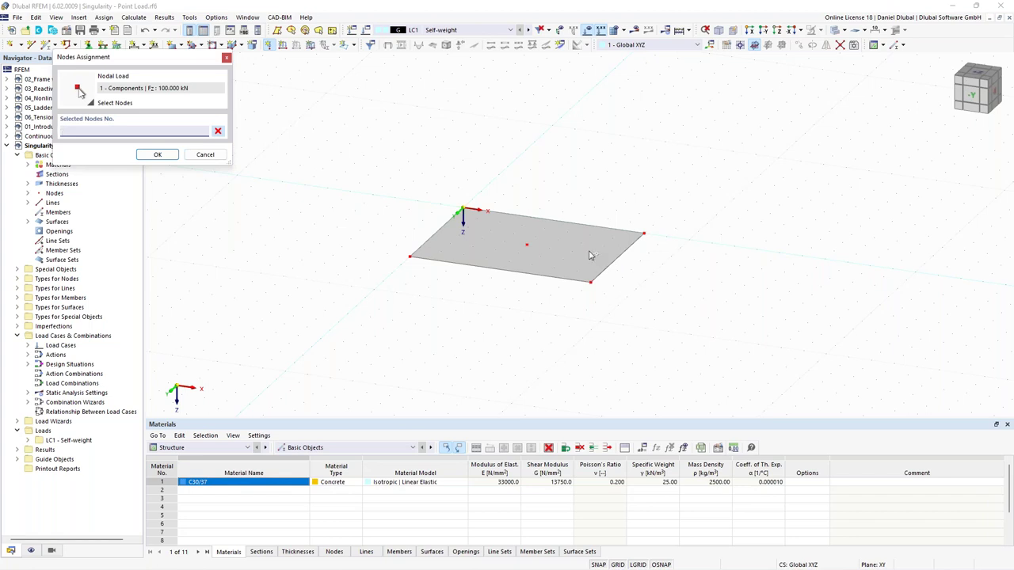
pyautogui.click(526, 244)
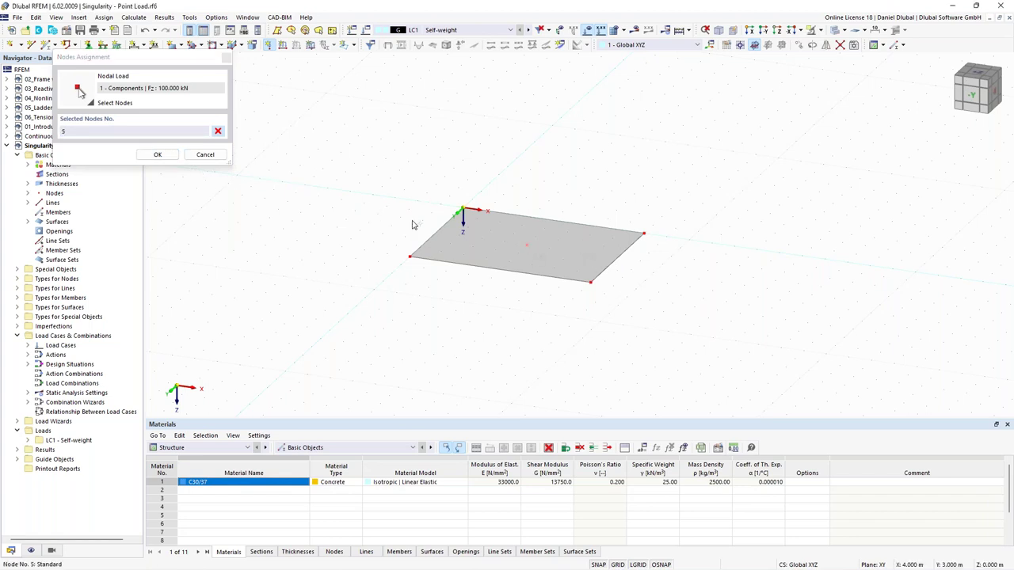
pyautogui.click(158, 155)
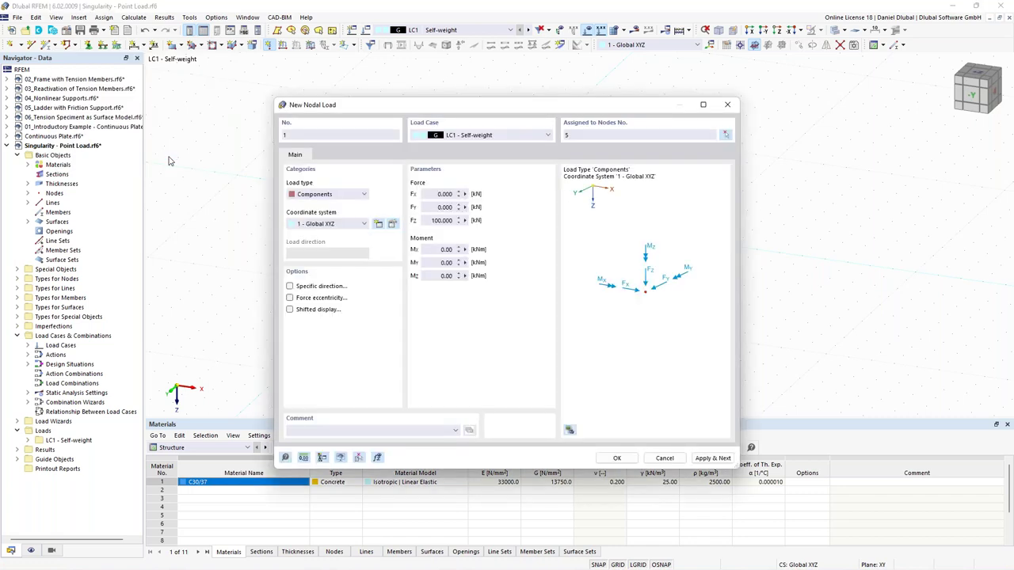
pyautogui.click(616, 459)
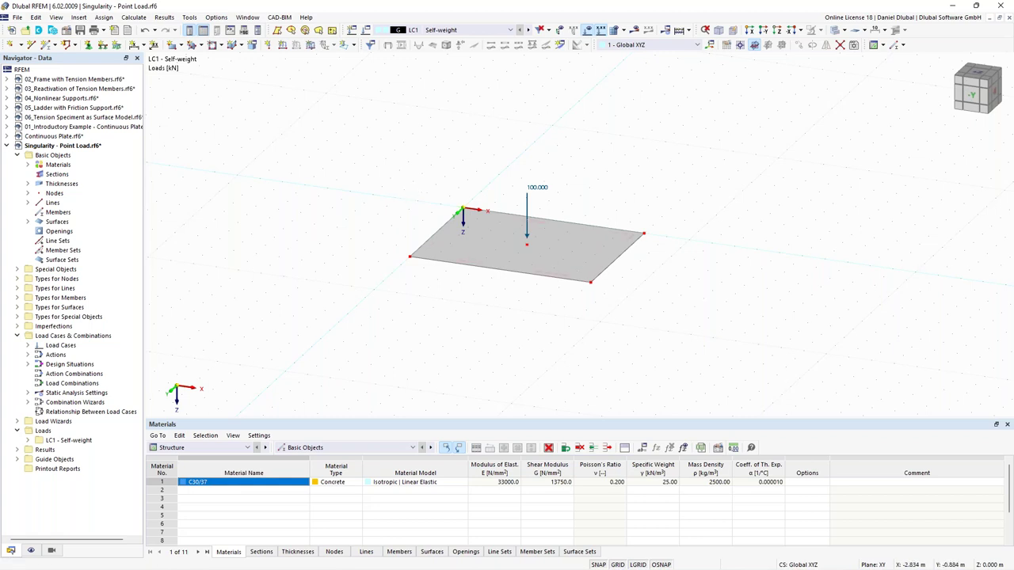
# Select the whole plate and assign hinged line supports to its boundary lines 1-4
pyautogui.keyDown('ctrl'); pyautogui.moveTo(410, 196); pyautogui.dragTo(421, 195, button='middle'); pyautogui.keyUp('ctrl')
pyautogui.moveTo(373, 159); pyautogui.dragTo(684, 324)
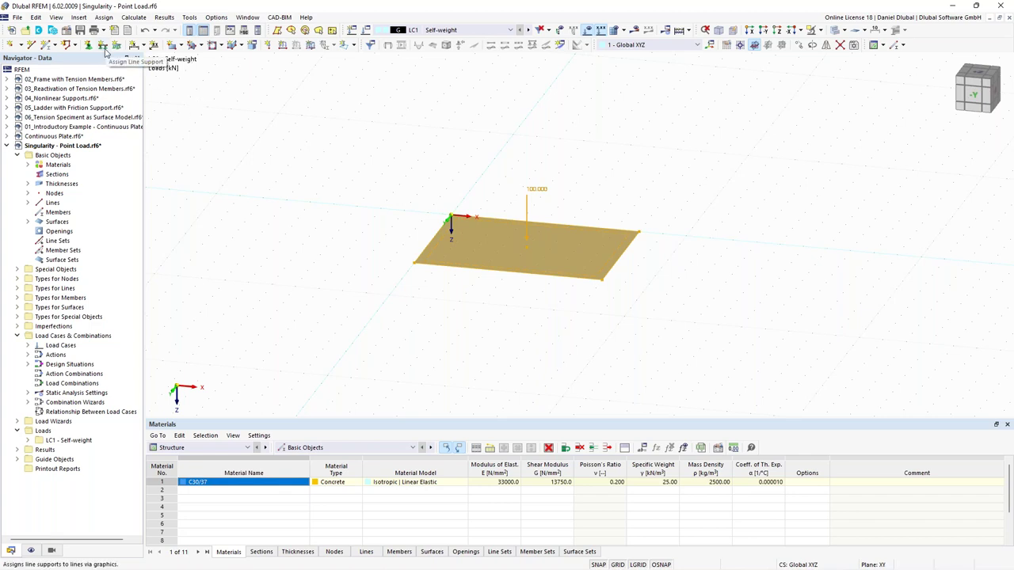
pyautogui.click(103, 47)
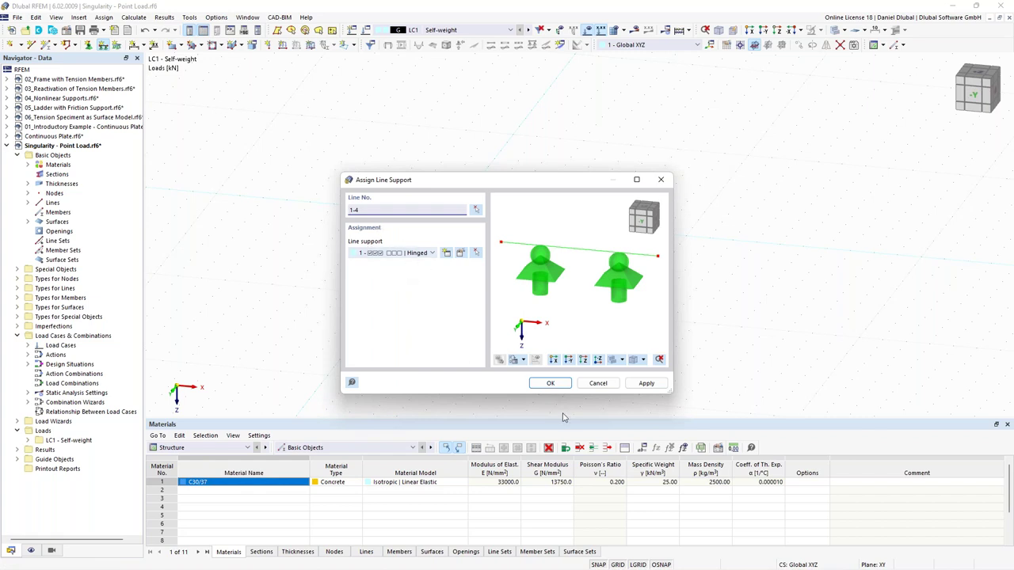
pyautogui.click(552, 384)
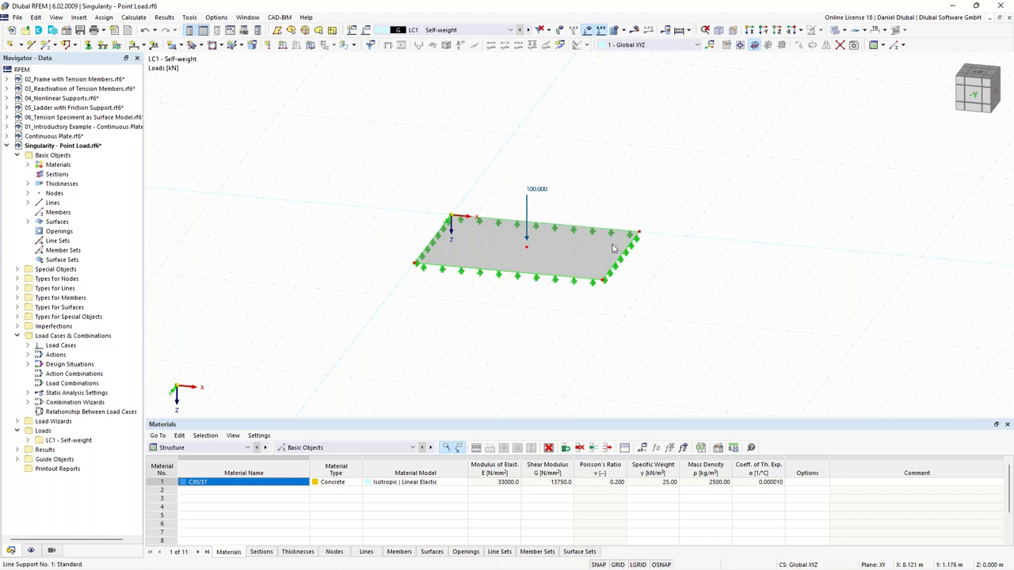
# Move the supported, loaded plate 20 m in negative X and copy it three times along X at 10 m spacing
pyautogui.scroll(-2, 643, 250)
pyautogui.keyDown('ctrl'); pyautogui.moveTo(479, 226); pyautogui.dragTo(436, 222, button='middle'); pyautogui.keyUp('ctrl')
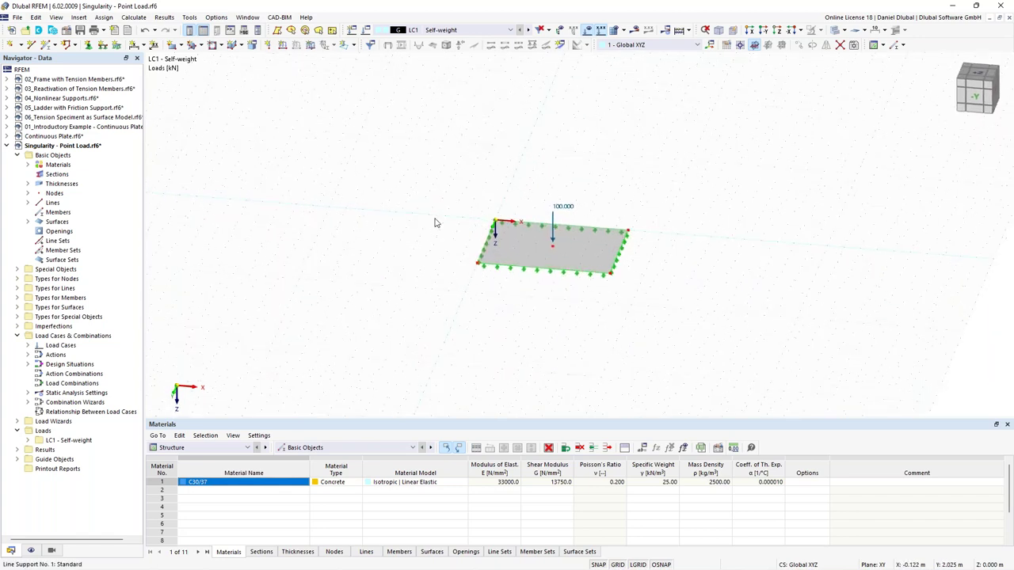
pyautogui.scroll(-2, 395, 193)
pyautogui.scroll(1, 422, 210)
pyautogui.moveTo(487, 250); pyautogui.dragTo(288, 233)
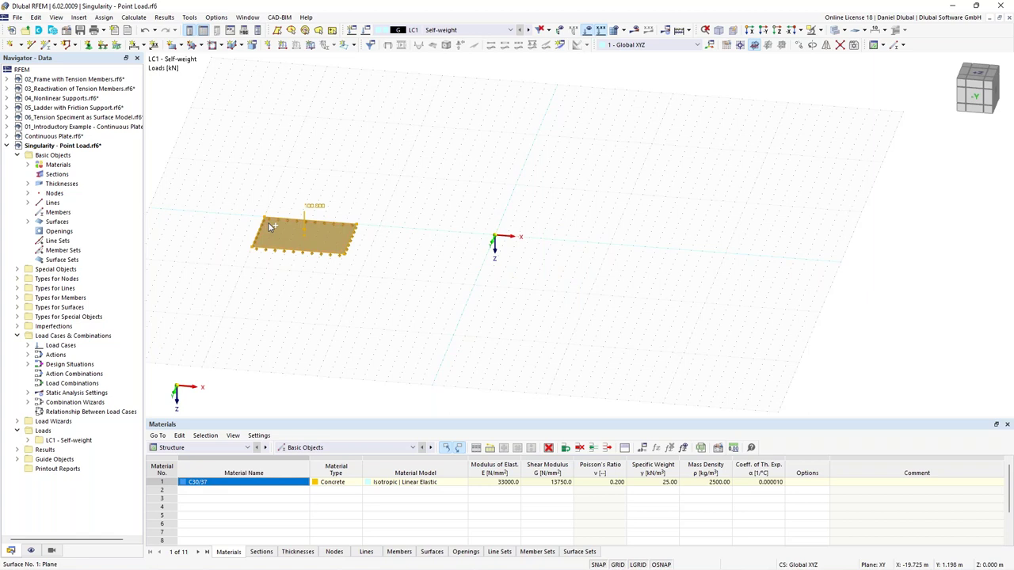
pyautogui.moveTo(271, 228); pyautogui.dragTo(618, 250)
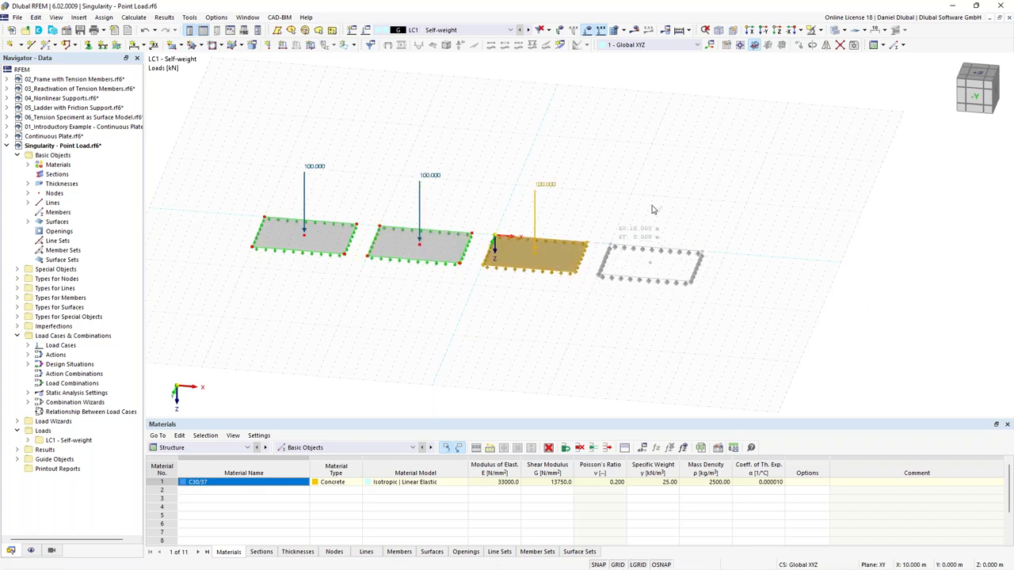
pyautogui.click(683, 209)
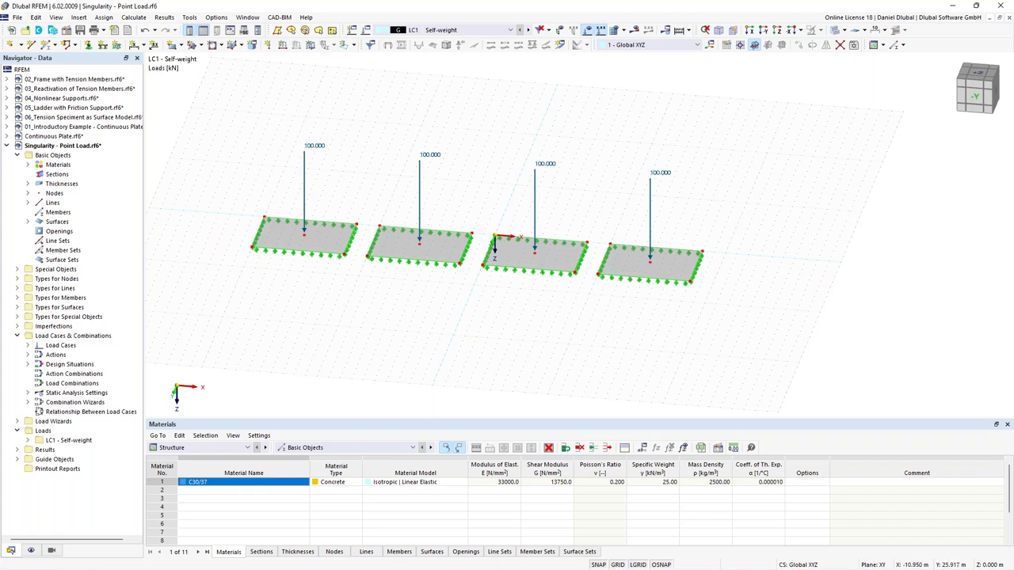
# Create a first surface mesh refinement with a target FE length of 2 m
pyautogui.keyDown('ctrl'); pyautogui.moveTo(314, 357); pyautogui.dragTo(298, 343, button='middle'); pyautogui.keyUp('ctrl')
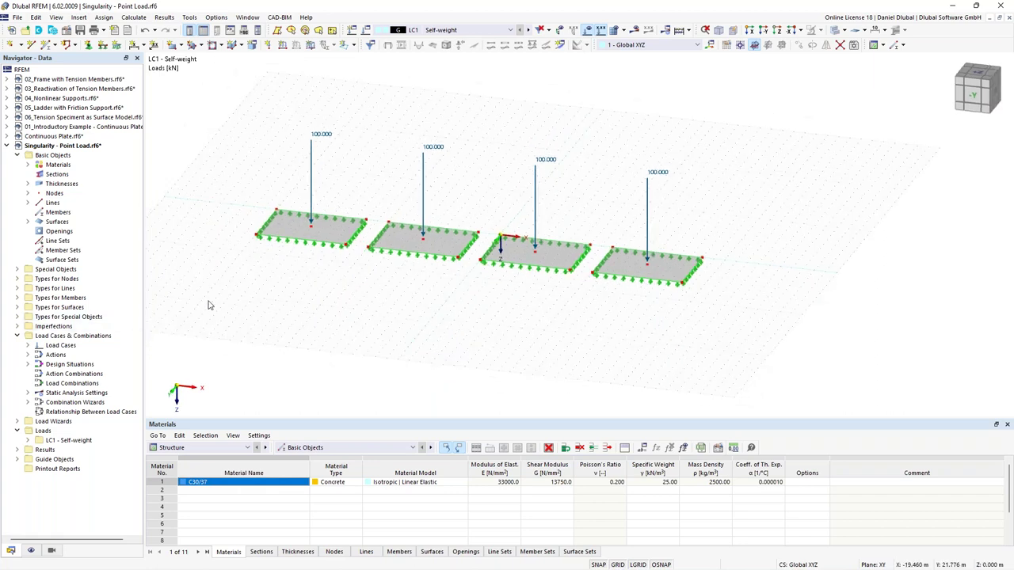
pyautogui.click(237, 447)
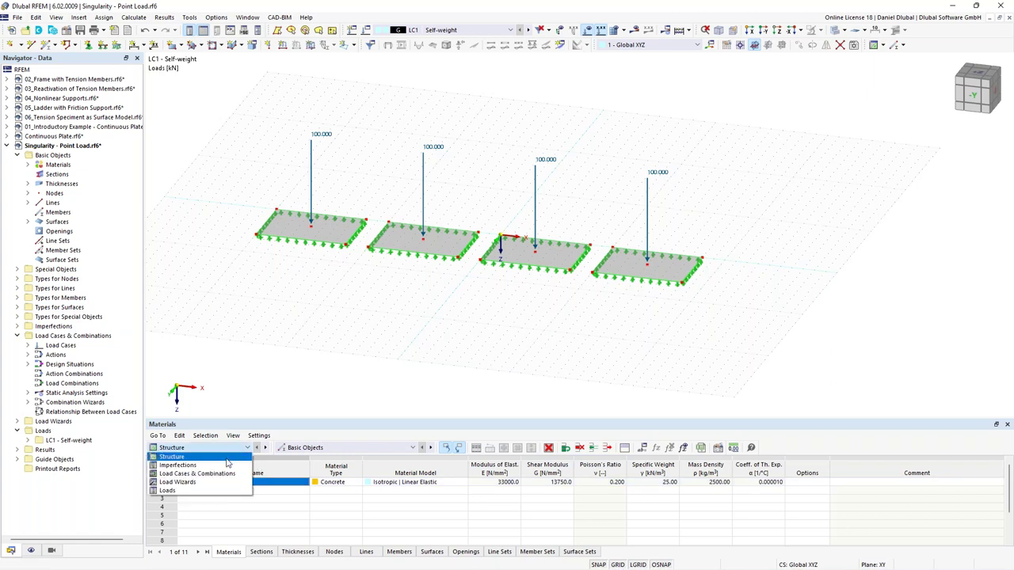
pyautogui.click(230, 458)
pyautogui.click(313, 449)
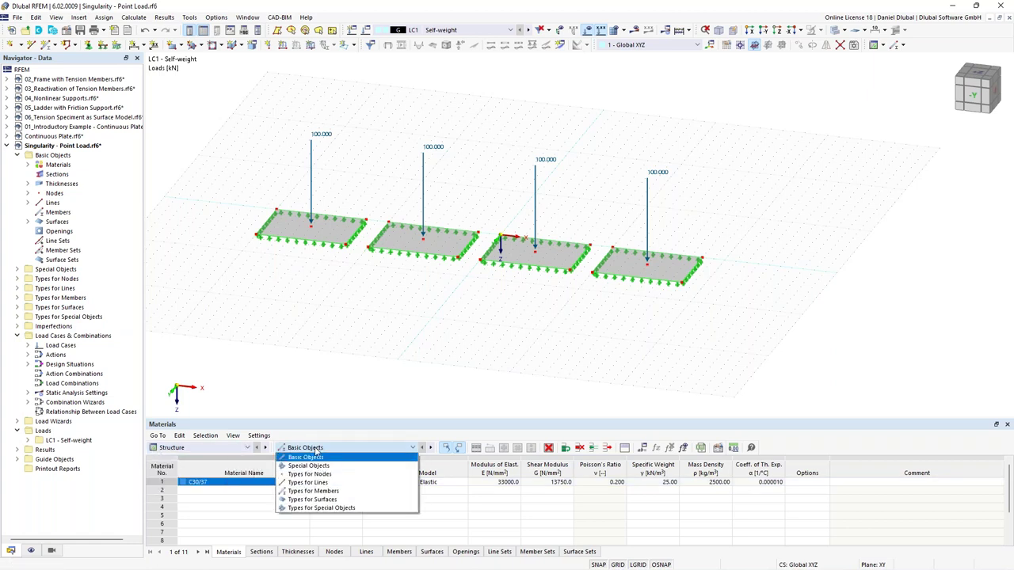
pyautogui.click(356, 499)
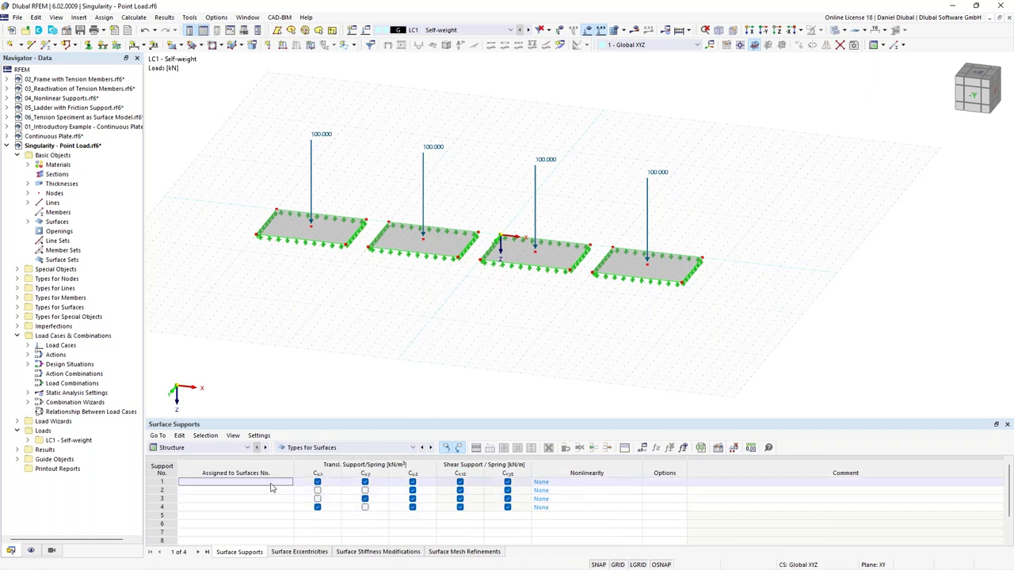
pyautogui.click(462, 552)
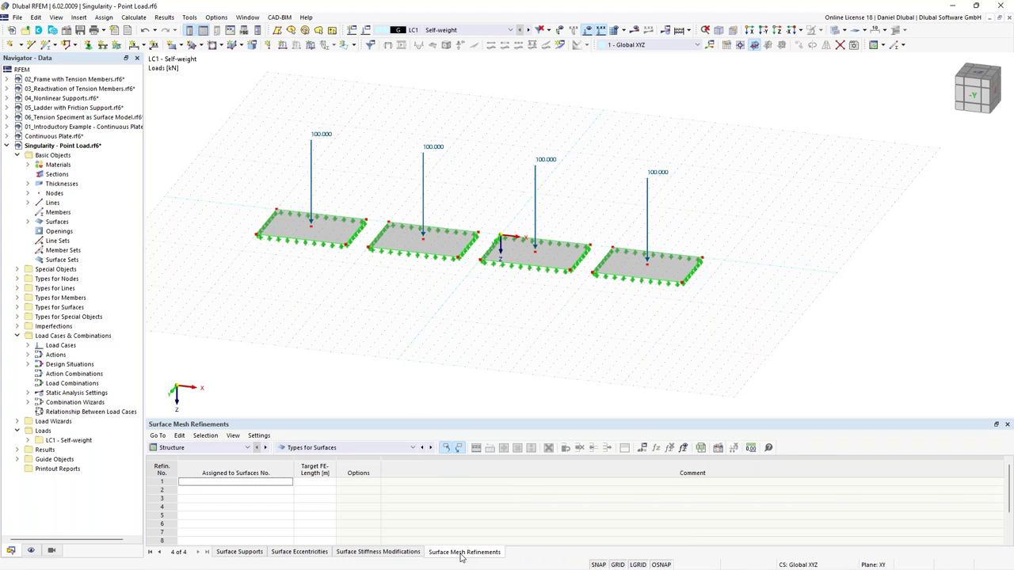
pyautogui.click(277, 484)
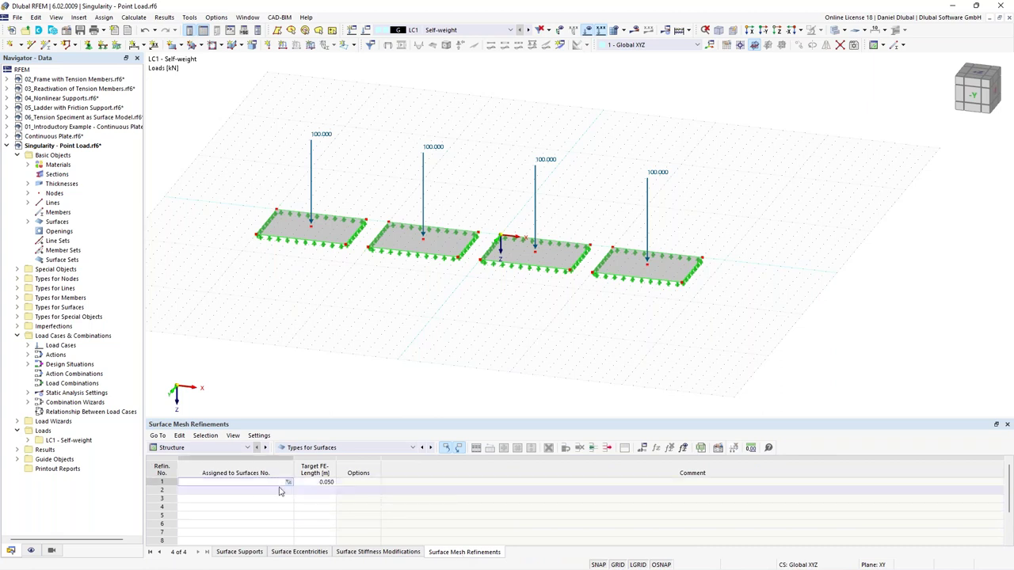
pyautogui.click(317, 483)
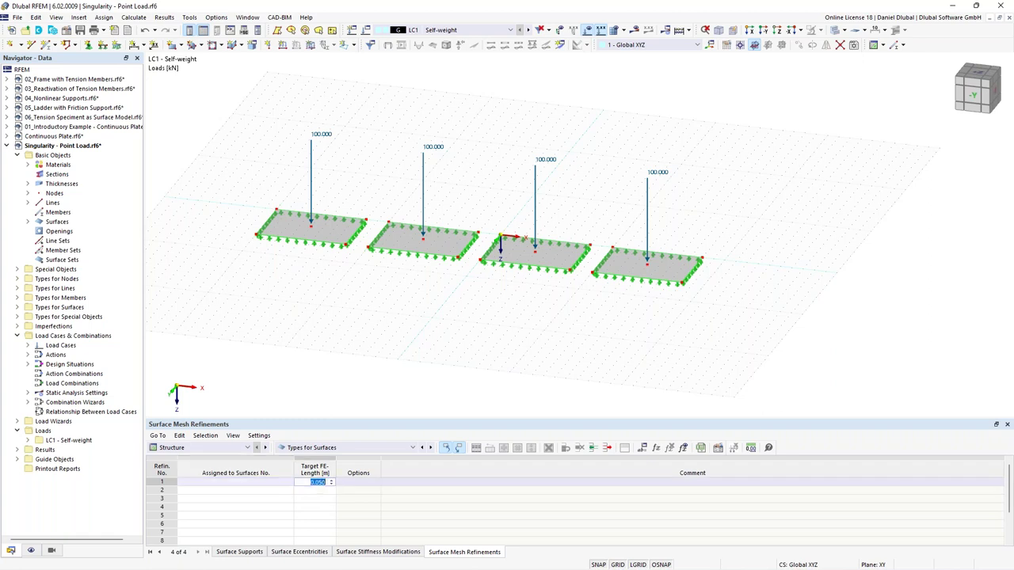
pyautogui.write('2')
pyautogui.press('Return')
pyautogui.press('Return')
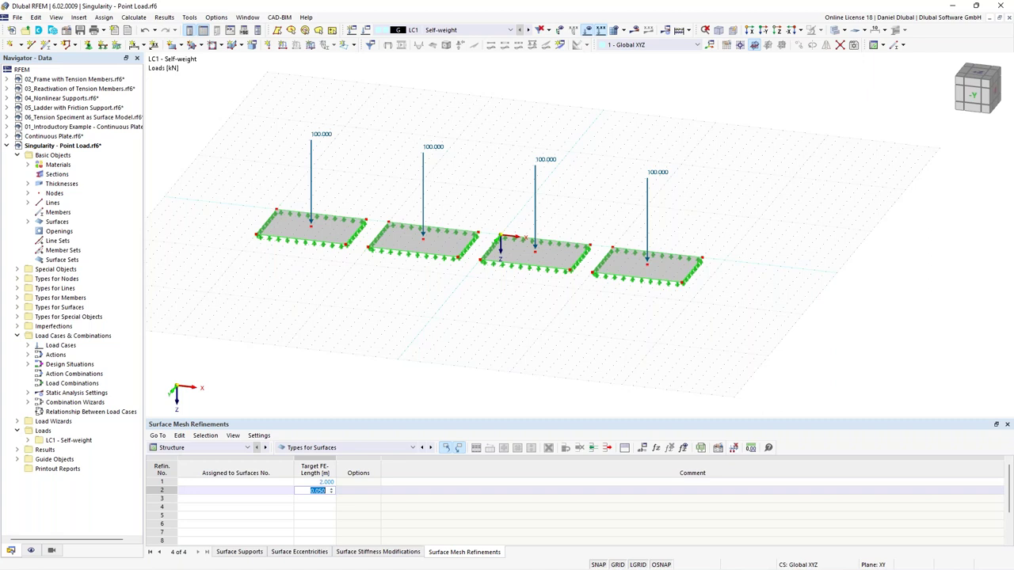
# Add three more surface mesh refinements with target FE lengths of 1 m, 0.5 m and 0.25 m
pyautogui.write('1')
pyautogui.press('Return')
pyautogui.press('Return')
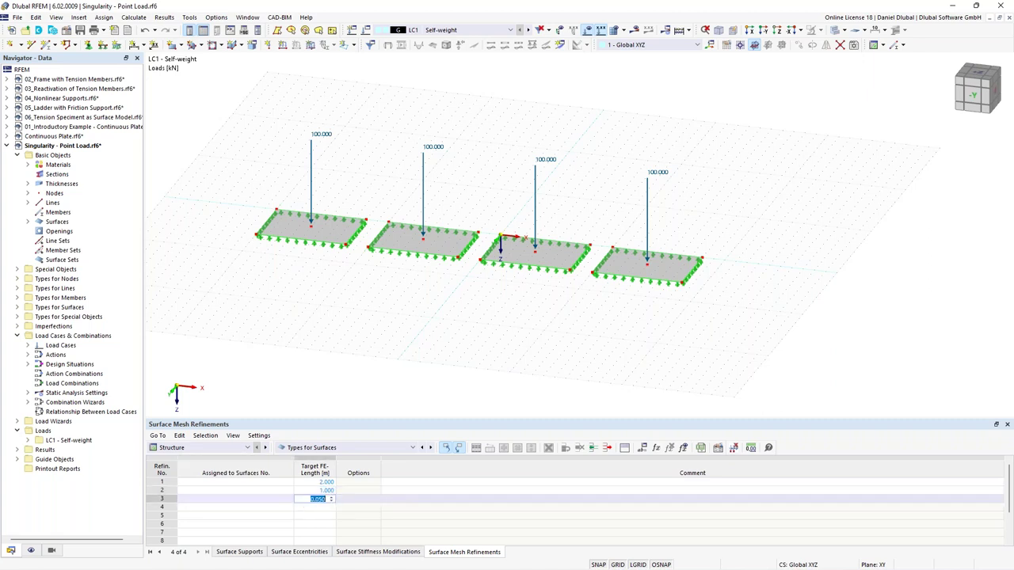
pyautogui.write('0.5')
pyautogui.press('Return')
pyautogui.press('Return')
pyautogui.press('Return')
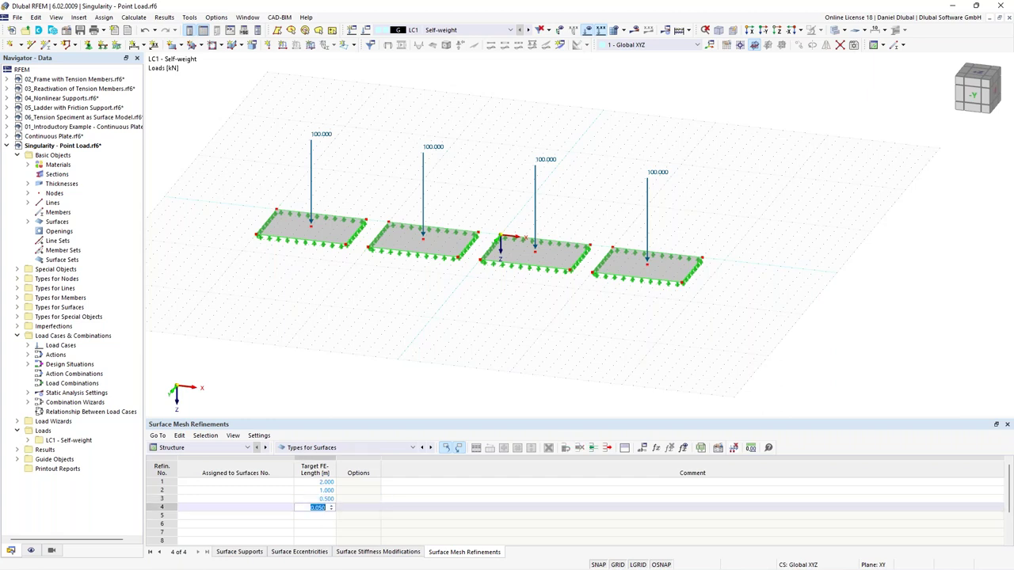
pyautogui.write('0')
pyautogui.press('Up')
pyautogui.press('Up')
pyautogui.press('Up')
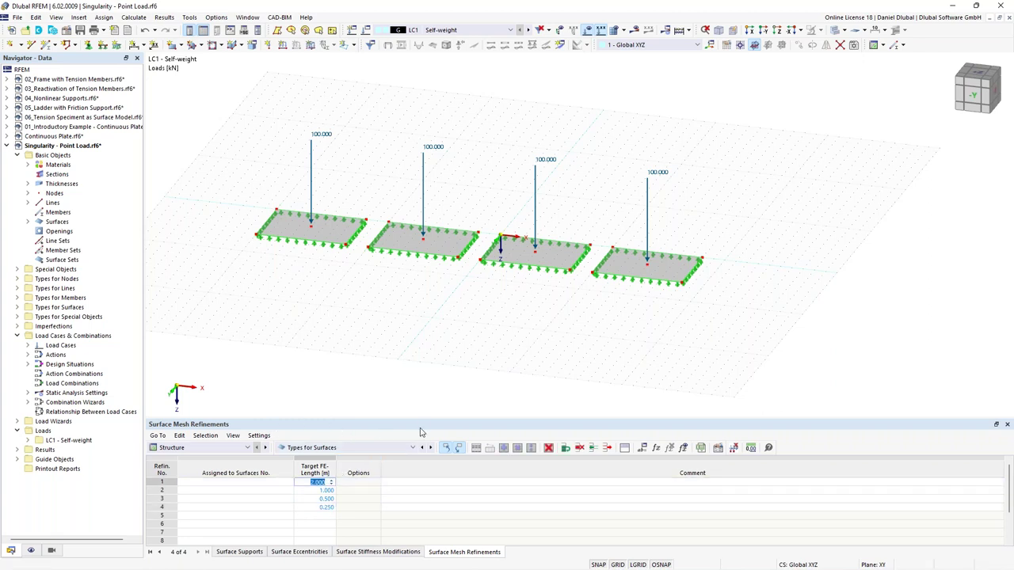
# Assign surface mesh refinements 1, 2, 3 and 4 to surfaces 1, 2, 3 and 4 respectively
pyautogui.moveTo(415, 418); pyautogui.dragTo(418, 410)
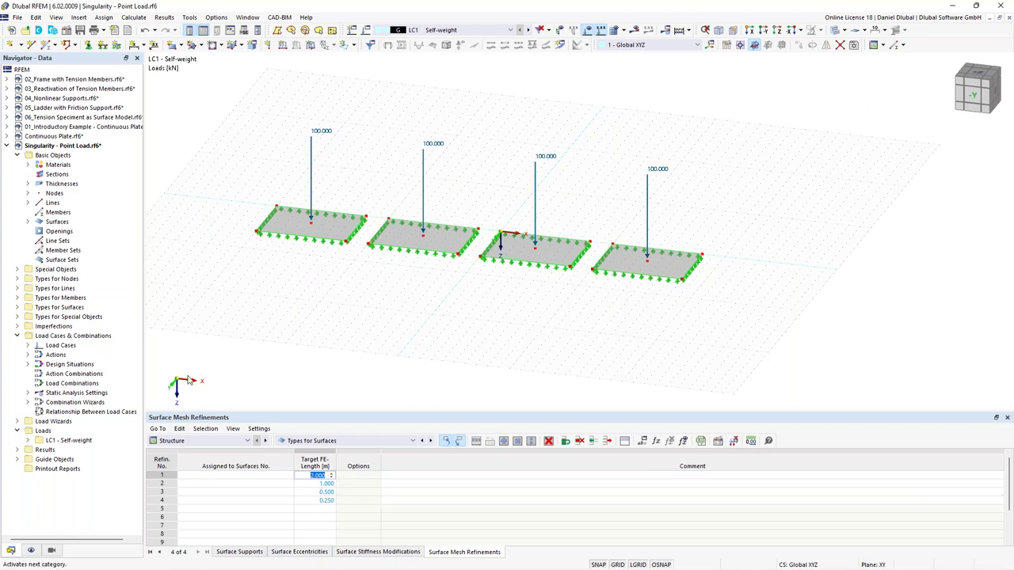
pyautogui.click(18, 307)
pyautogui.click(27, 336)
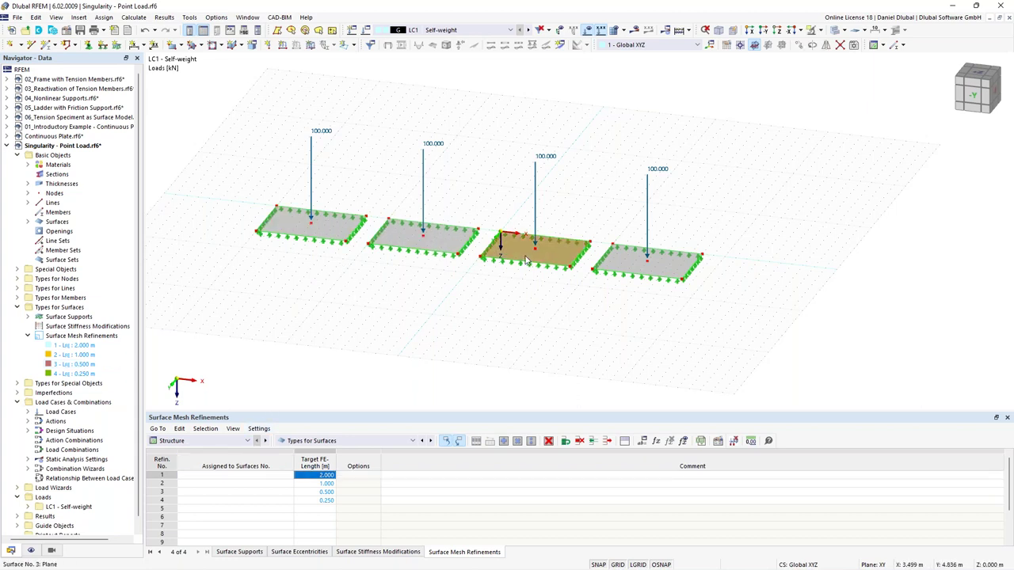
pyautogui.click(250, 478)
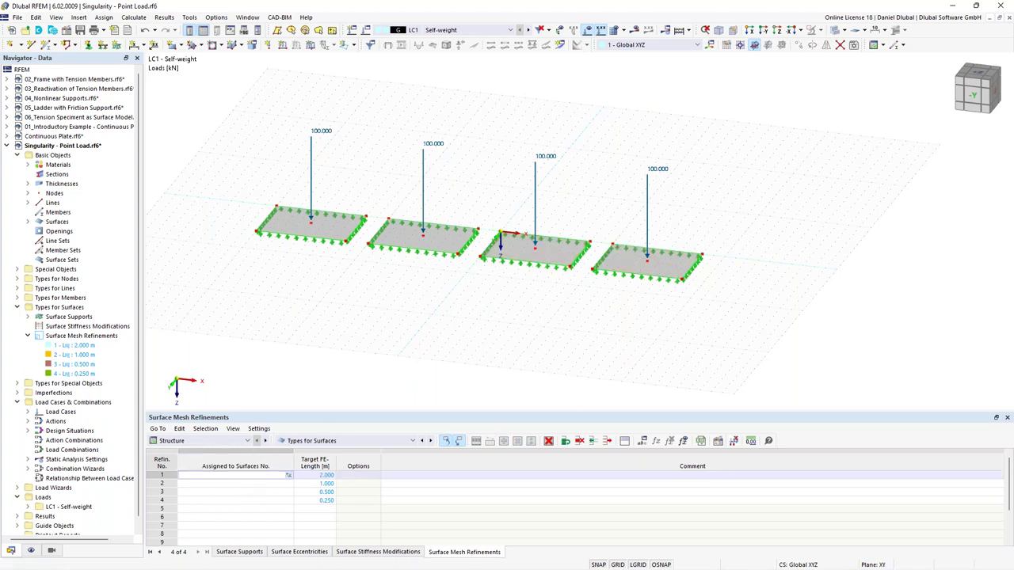
pyautogui.click(353, 234)
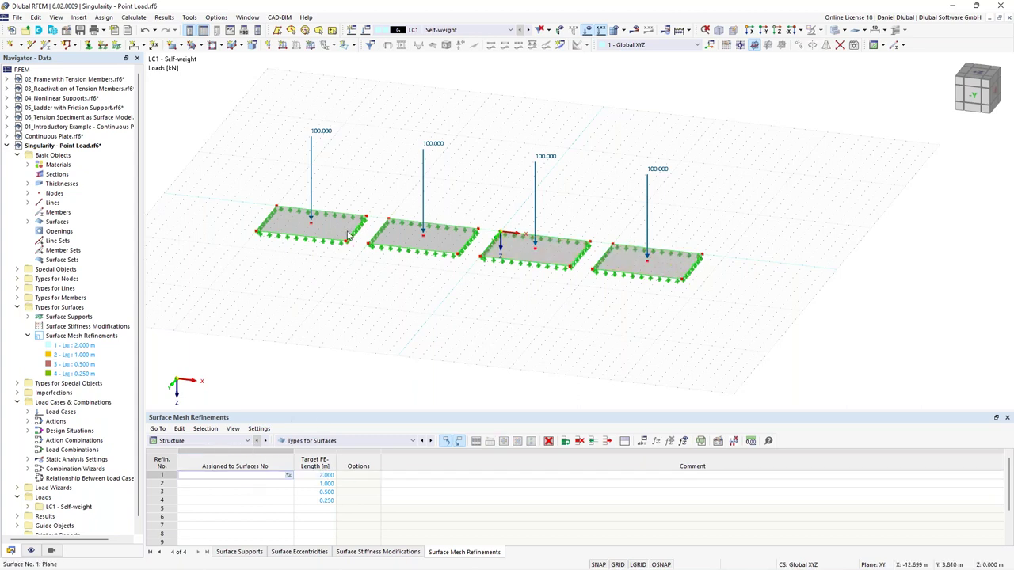
pyautogui.click(401, 241)
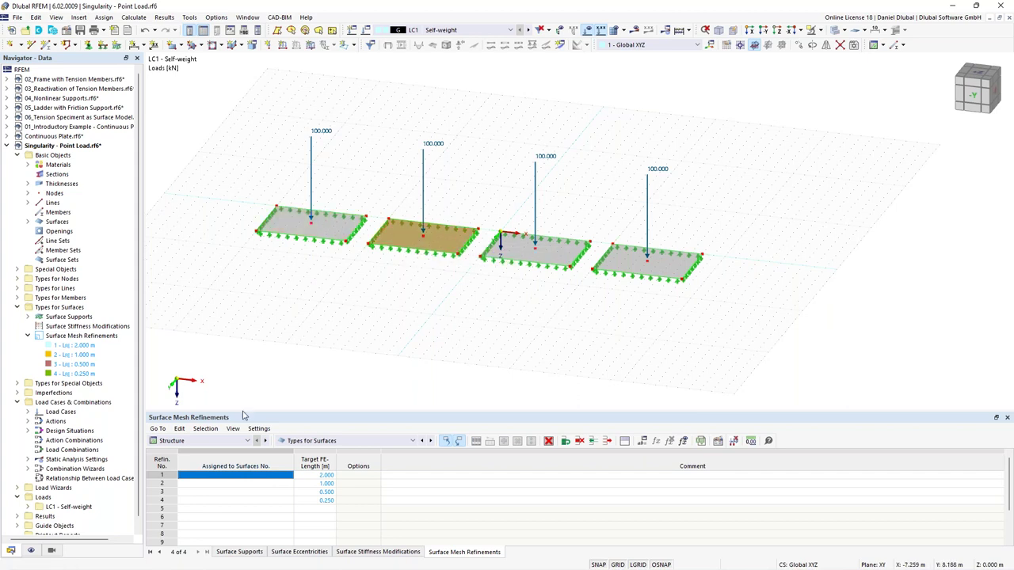
pyautogui.press('Return')
pyautogui.write('2')
pyautogui.press('Return')
pyautogui.write('3')
pyautogui.press('Return')
pyautogui.write('4')
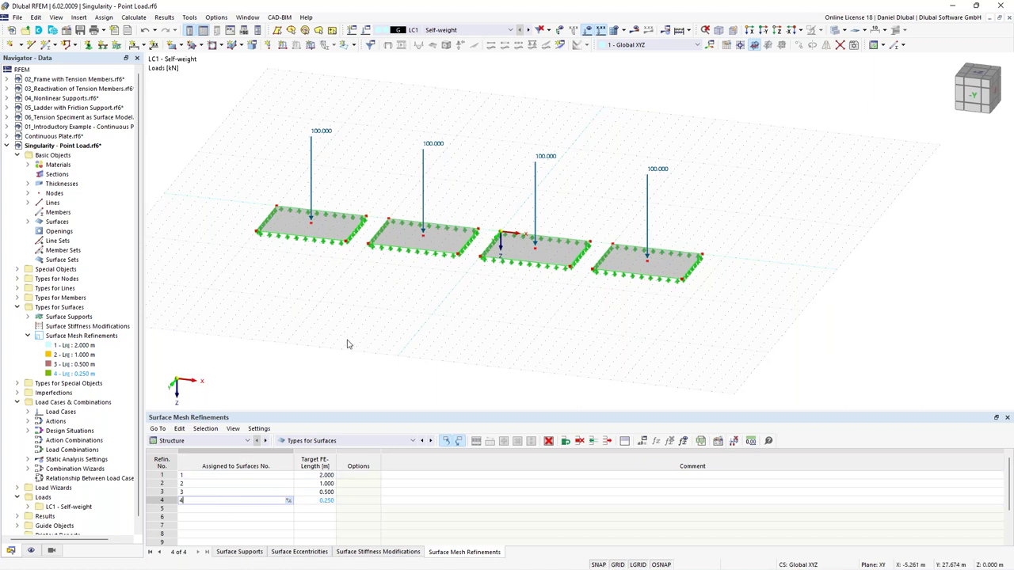
pyautogui.press('Return')
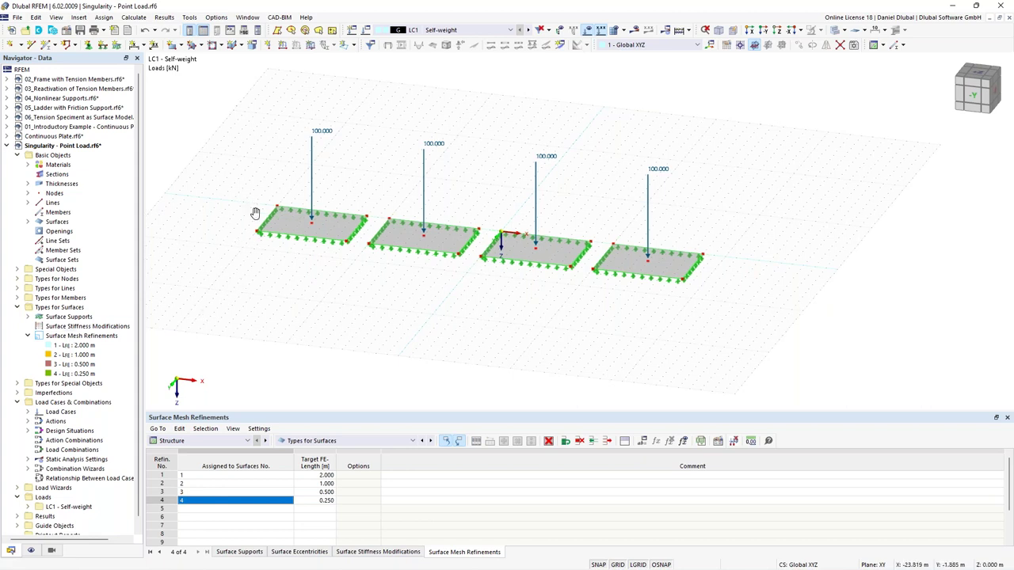
# Create a result section for all surfaces through two points, running along X through the mid-width of the four plates
pyautogui.moveTo(243, 199); pyautogui.dragTo(262, 226, button='middle')
pyautogui.scroll(2, 262, 222)
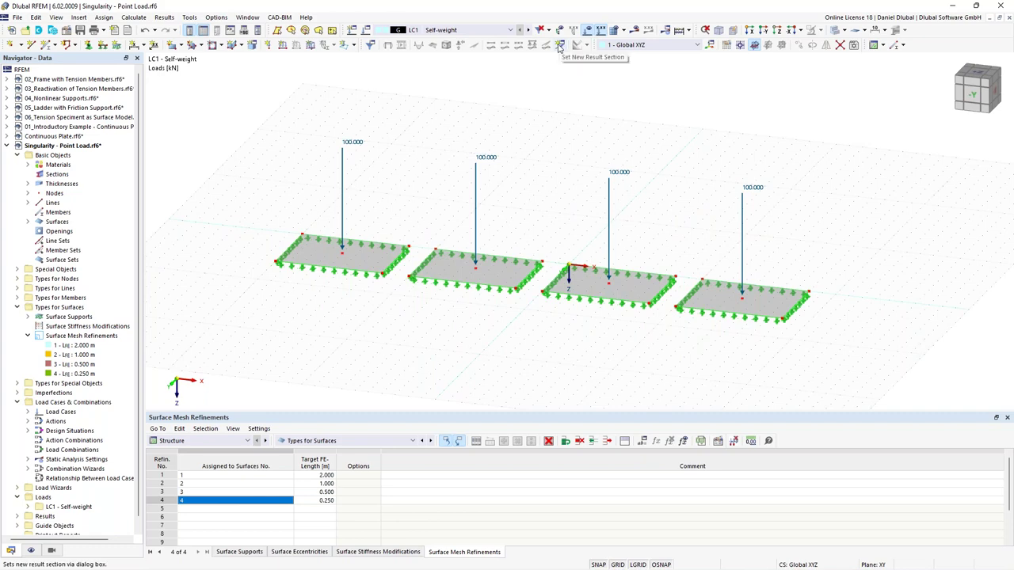
pyautogui.click(560, 46)
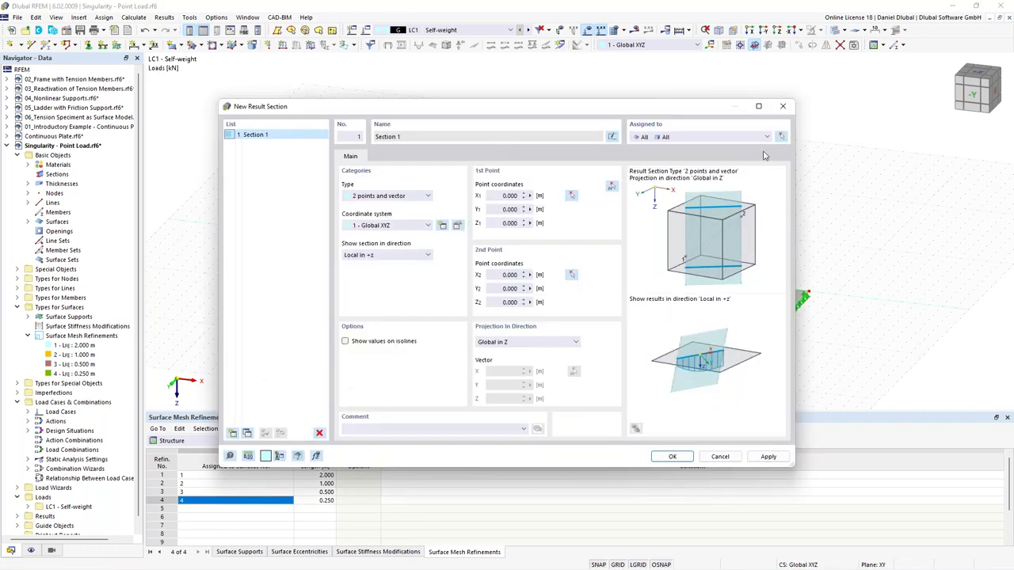
pyautogui.click(780, 137)
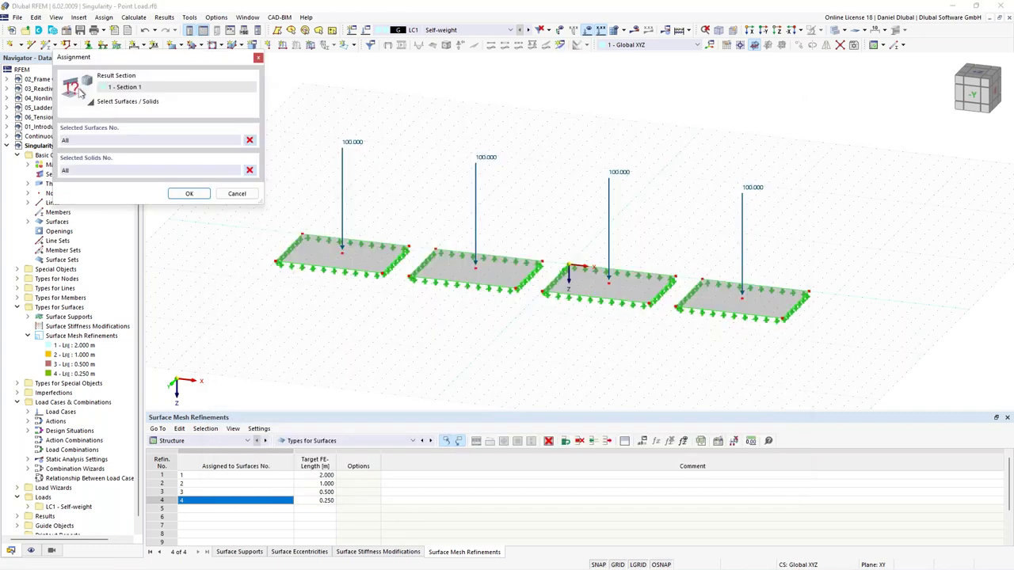
pyautogui.click(226, 196)
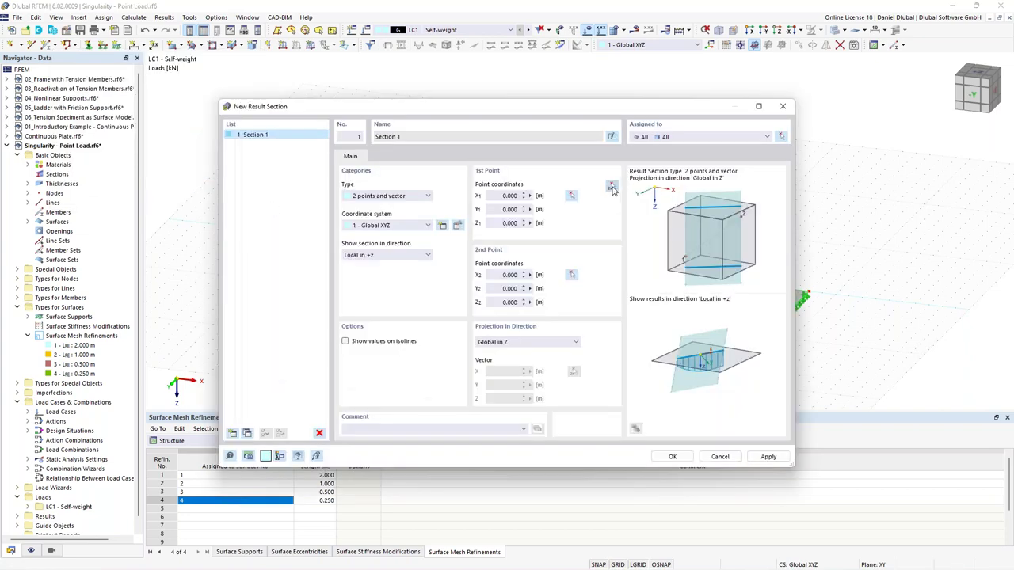
pyautogui.click(614, 190)
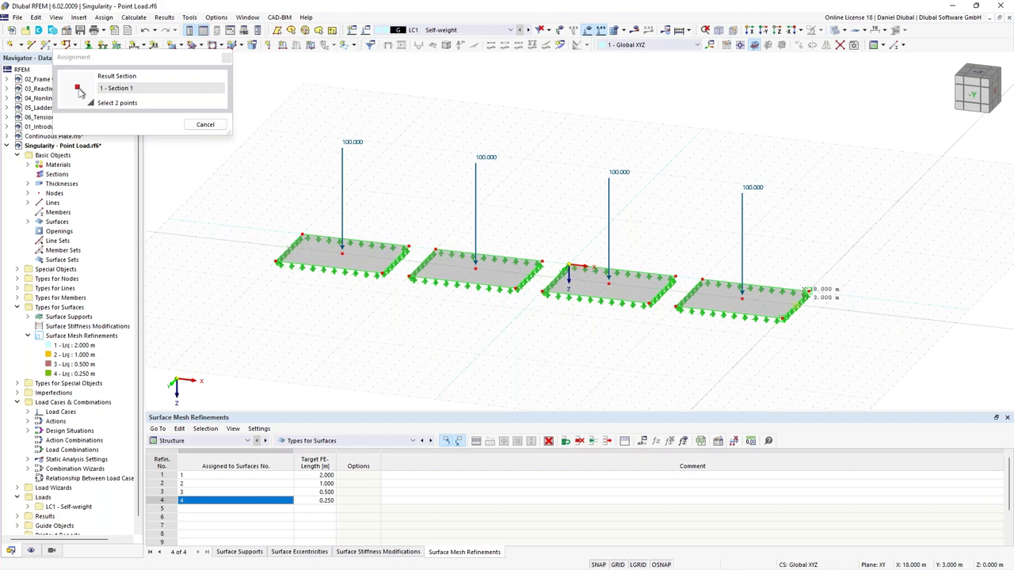
pyautogui.click(673, 455)
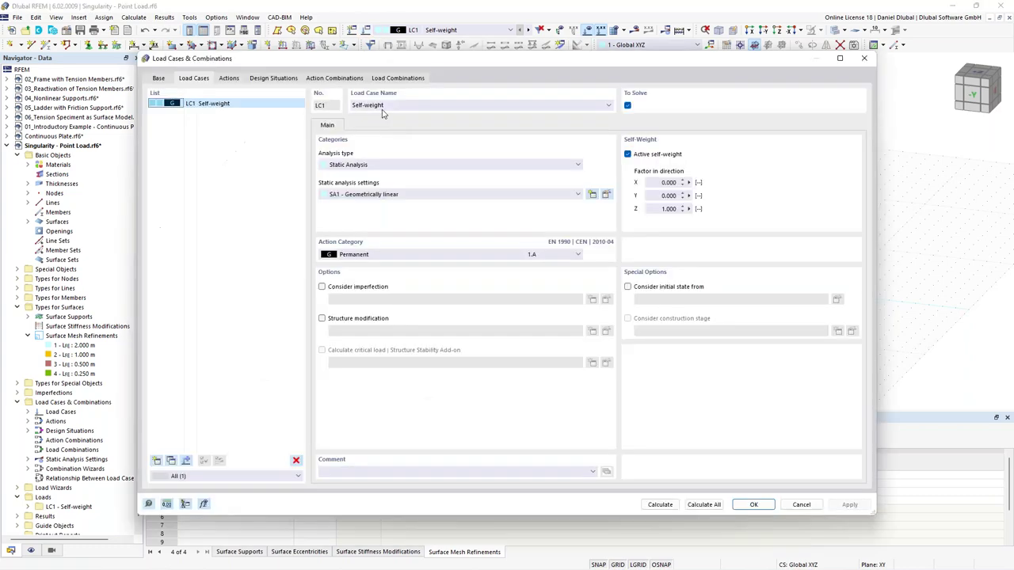
# Rename load case LC1 as "Node Load"
pyautogui.click(385, 108)
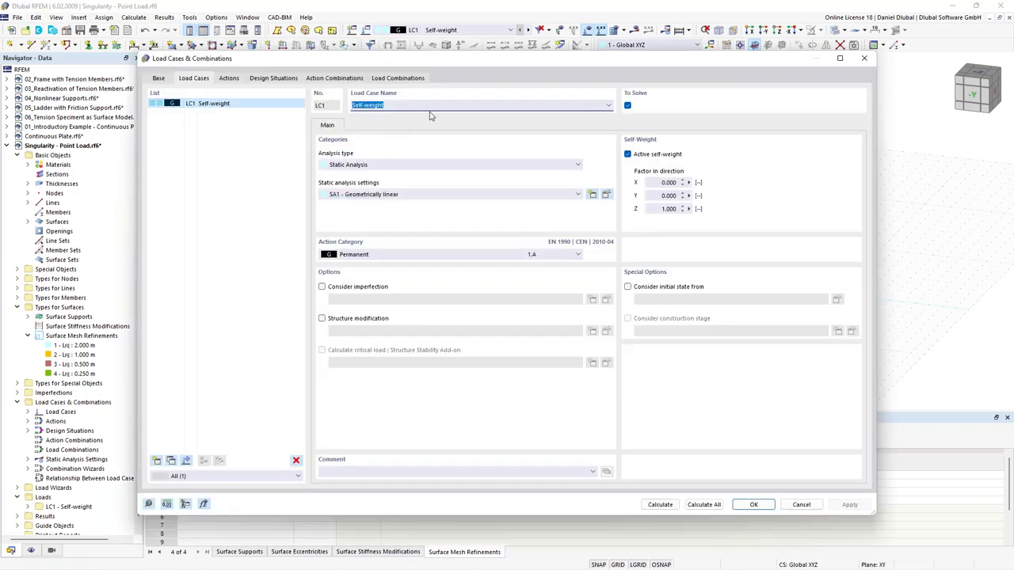
pyautogui.write('Single')
pyautogui.hotkey('ctrl', 'a')
pyautogui.write('Node Load')
pyautogui.click(753, 505)
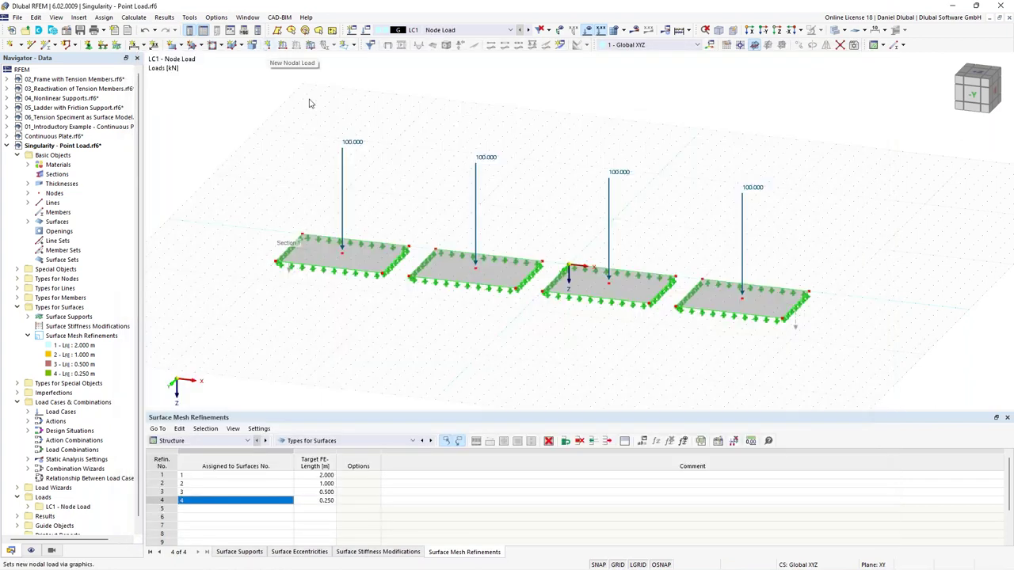
# Rename load case LC1 as "Nodal Load" and deactivate its self-weight
pyautogui.doubleClick(336, 131)
pyautogui.click(365, 105)
pyautogui.press('BackSpace')
pyautogui.write('al Load')
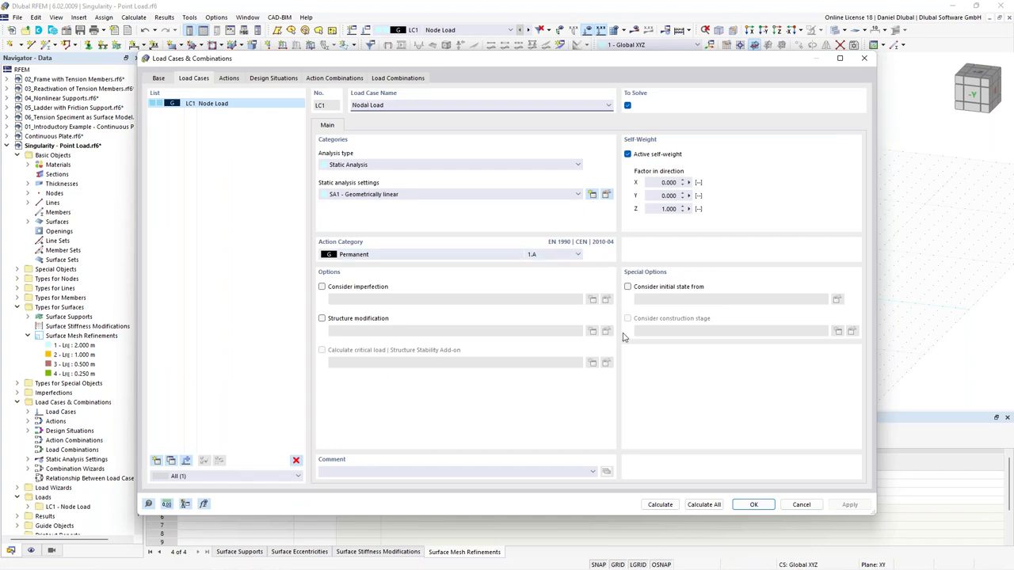
pyautogui.click(648, 156)
pyautogui.click(753, 504)
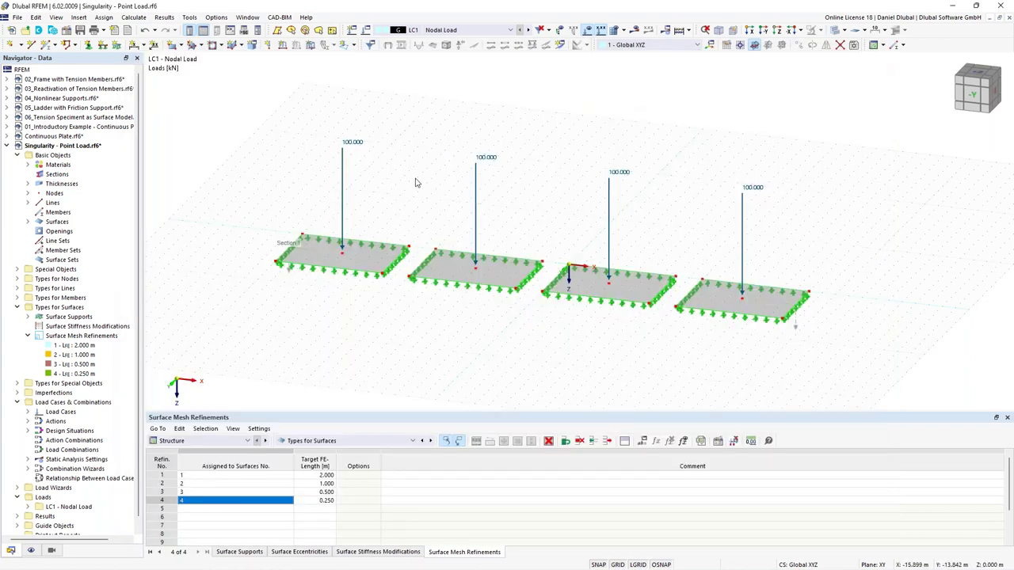
# Calculate LC1 and label the result section diagrams with local extremes
pyautogui.scroll(1, 414, 168)
pyautogui.moveTo(414, 162); pyautogui.dragTo(414, 156, button='middle')
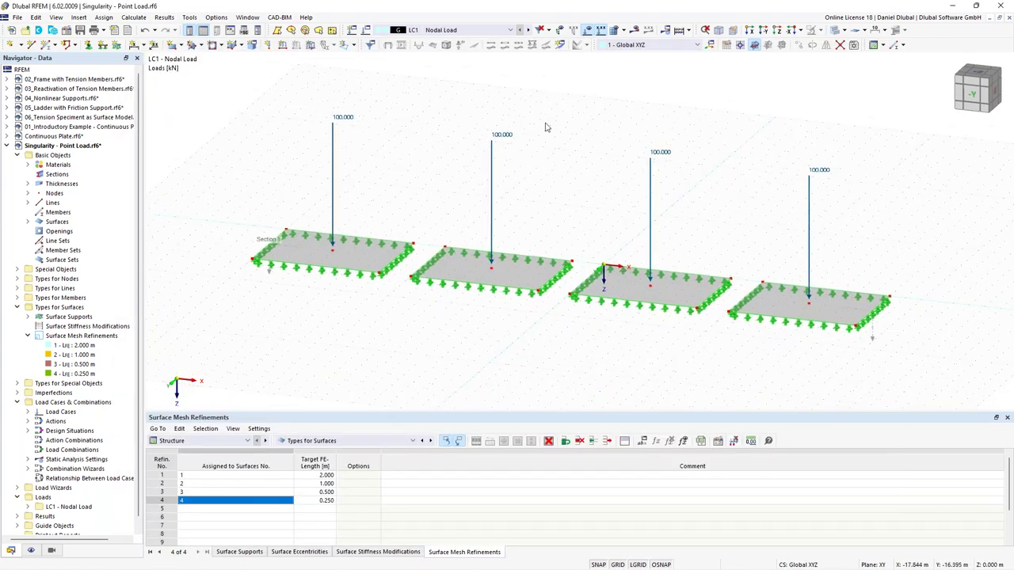
pyautogui.click(635, 30)
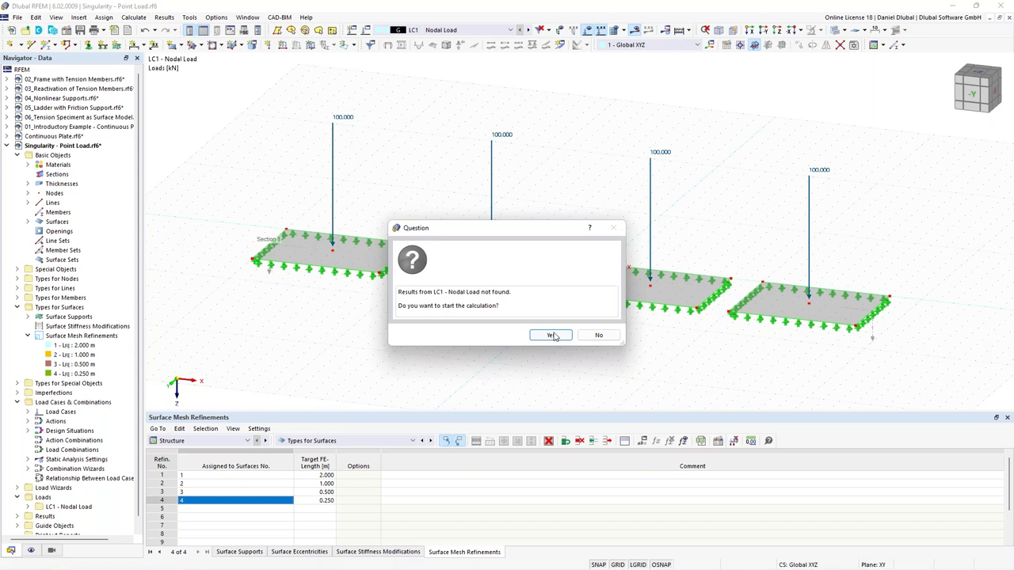
pyautogui.click(554, 339)
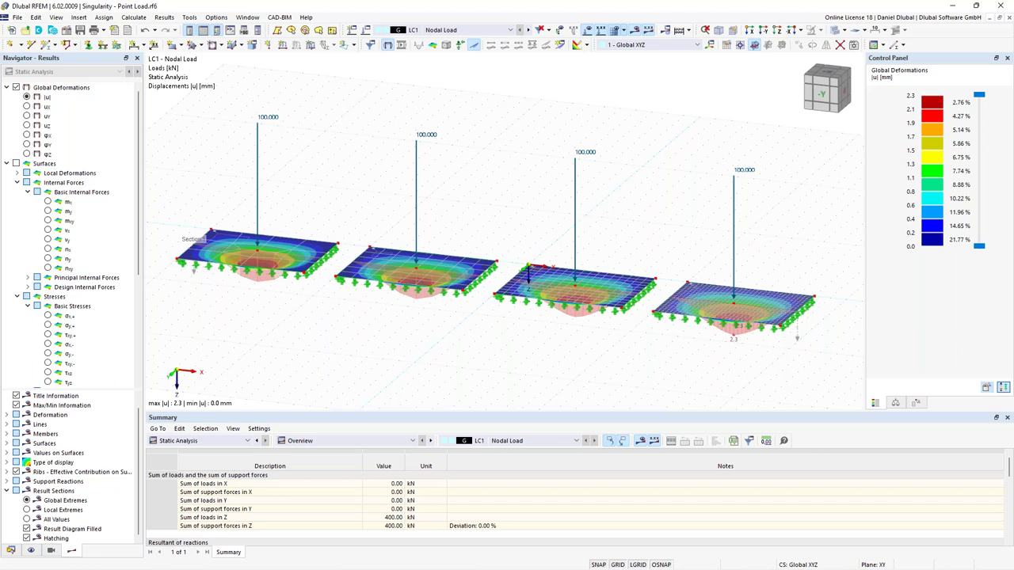
pyautogui.click(27, 509)
pyautogui.keyDown('ctrl'); pyautogui.moveTo(317, 343); pyautogui.dragTo(314, 322, button='middle'); pyautogui.keyUp('ctrl')
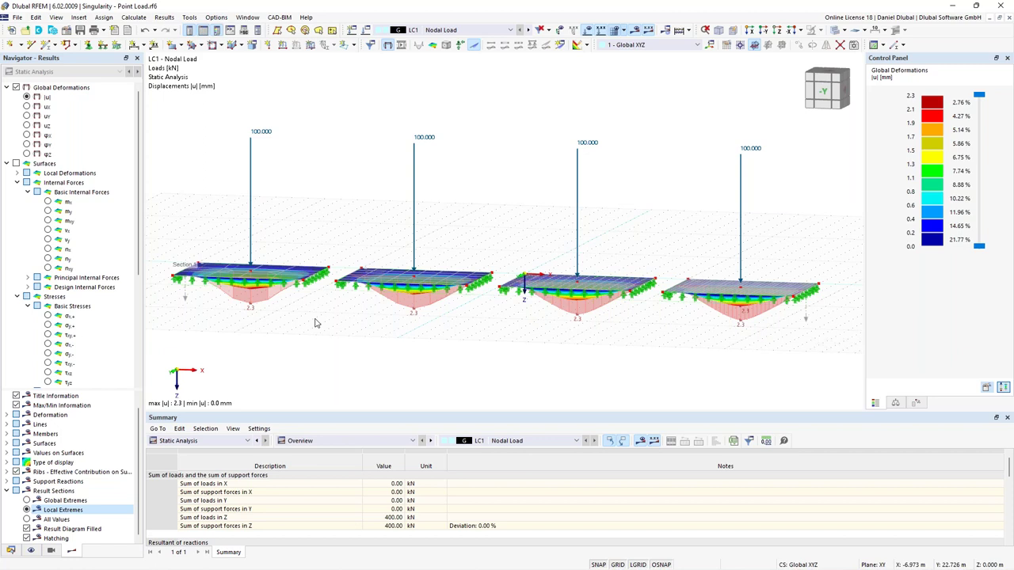
# Display the surface moments mx and compare their peaks along the result section under the four point loads
pyautogui.click(48, 202)
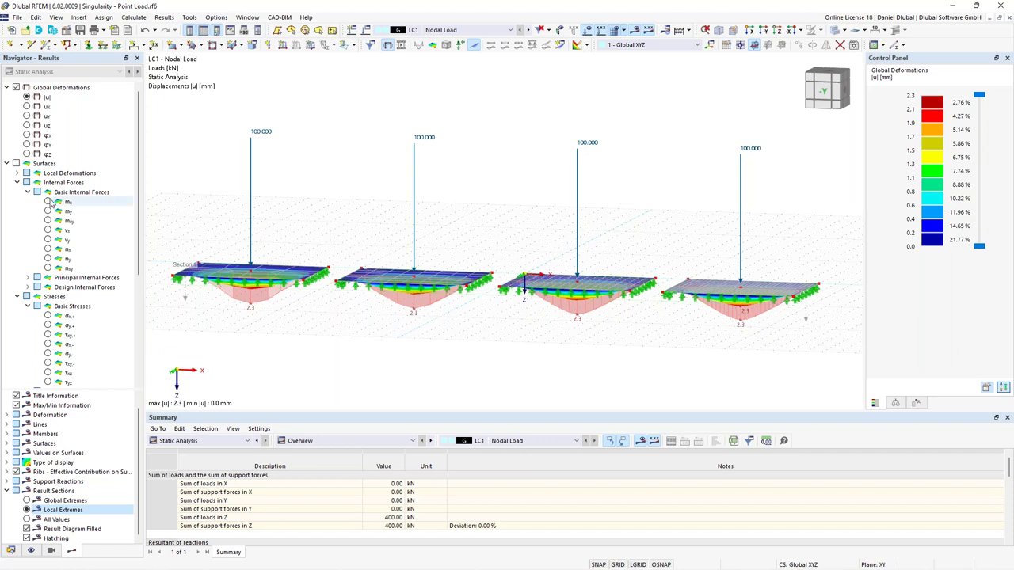
pyautogui.moveTo(301, 197); pyautogui.dragTo(294, 199, button='middle')
pyautogui.keyDown('ctrl'); pyautogui.moveTo(294, 199); pyautogui.dragTo(271, 251, button='middle'); pyautogui.keyUp('ctrl')
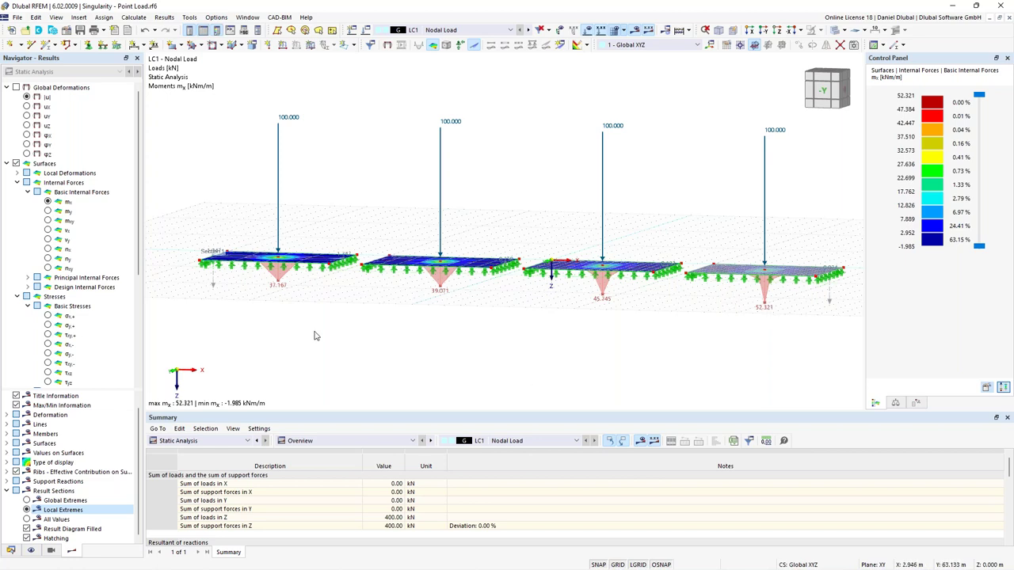
pyautogui.keyDown('ctrl'); pyautogui.moveTo(346, 144); pyautogui.dragTo(336, 185, button='middle'); pyautogui.keyUp('ctrl')
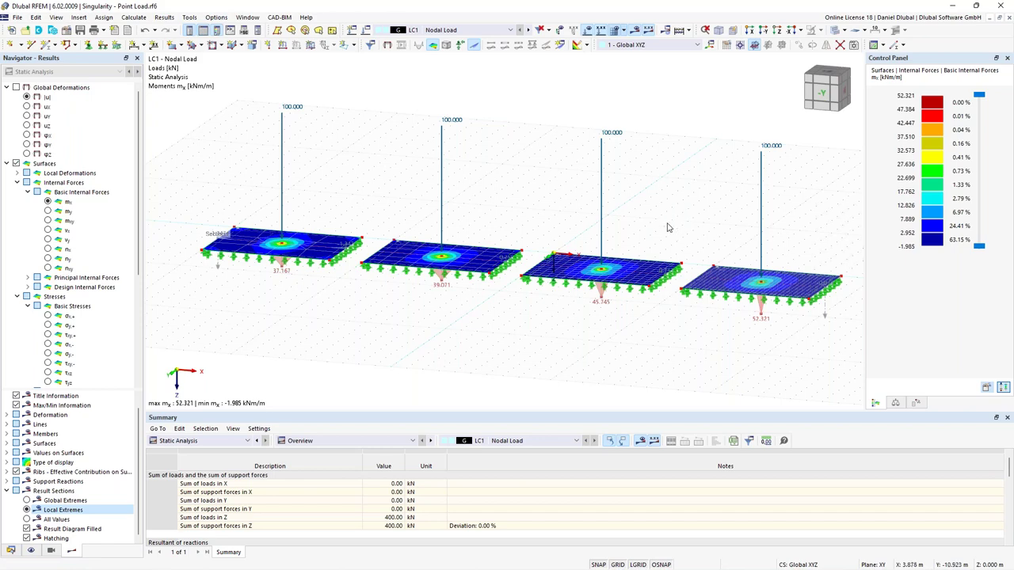
pyautogui.moveTo(554, 260); pyautogui.dragTo(602, 264, button='middle')
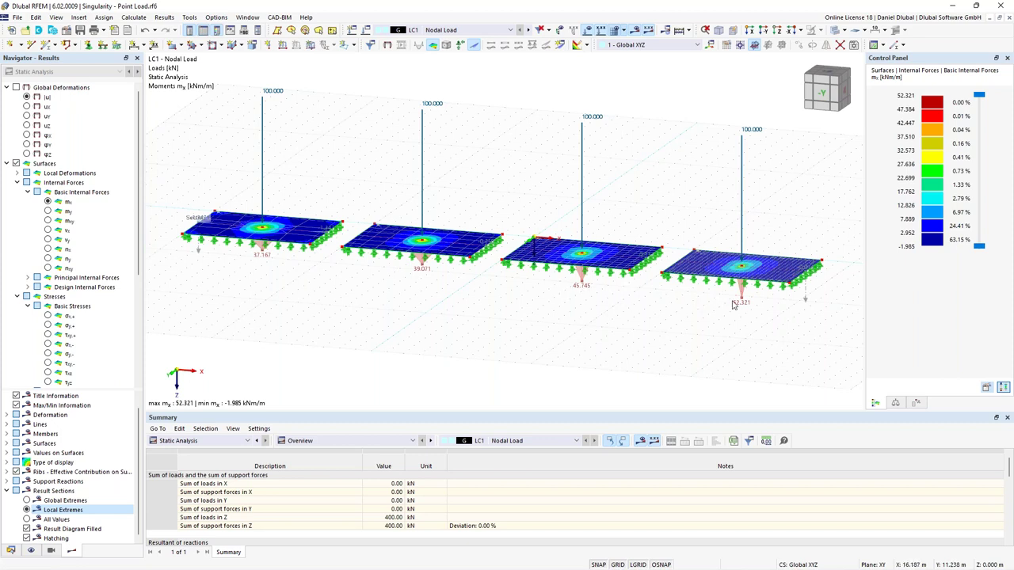
pyautogui.moveTo(688, 235); pyautogui.dragTo(660, 229, button='middle')
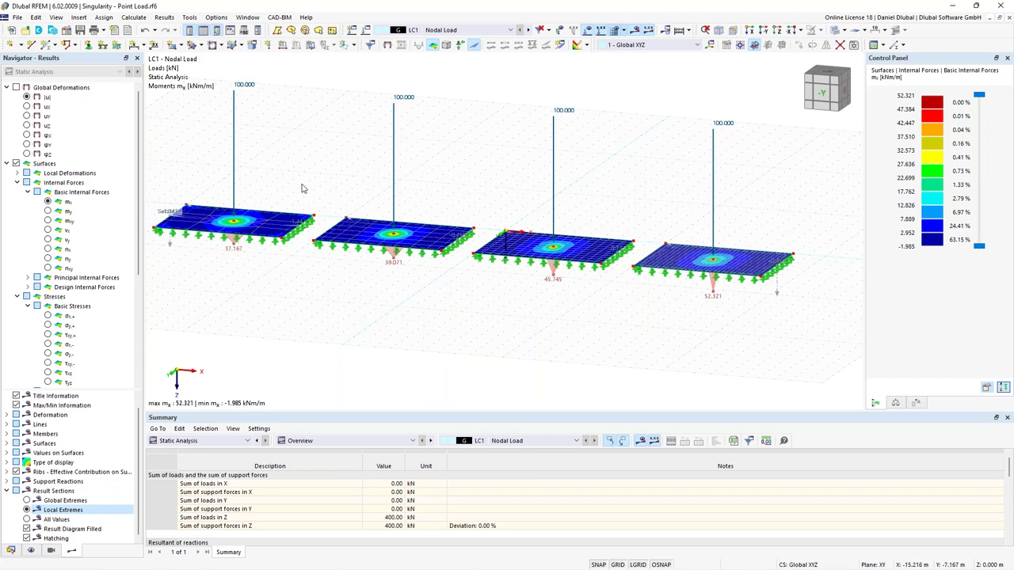
pyautogui.scroll(-3, 300, 188)
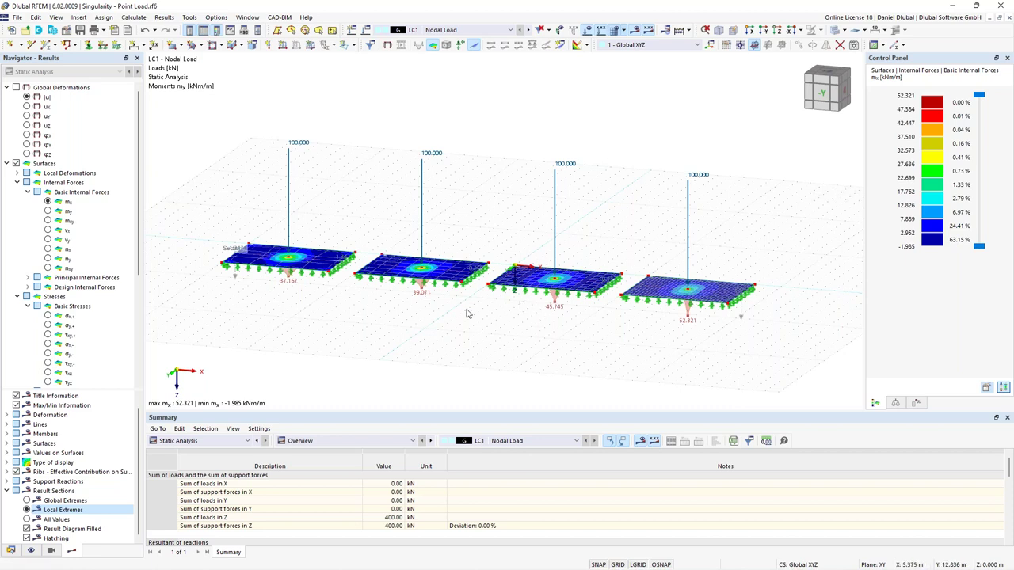
pyautogui.moveTo(502, 239)
pyautogui.mouseDown(button='middle')
pyautogui.moveTo(482, 234)
pyautogui.moveTo(493, 233)
pyautogui.mouseUp(button='middle')
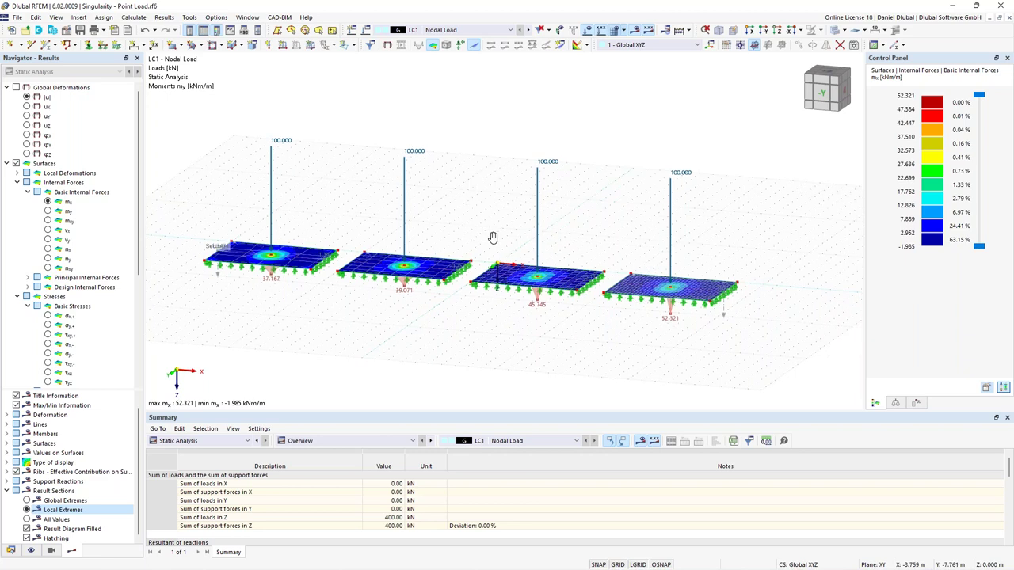
pyautogui.keyDown('ctrl'); pyautogui.moveTo(631, 230); pyautogui.dragTo(219, 322, button='middle'); pyautogui.keyUp('ctrl')
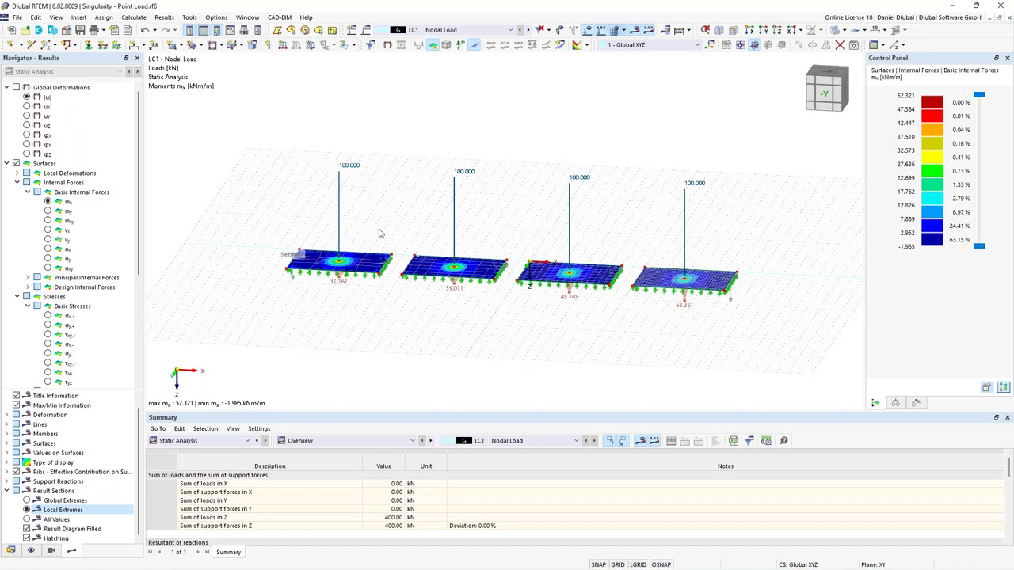
pyautogui.keyDown('ctrl'); pyautogui.moveTo(388, 222); pyautogui.dragTo(289, 243, button='middle'); pyautogui.keyUp('ctrl')
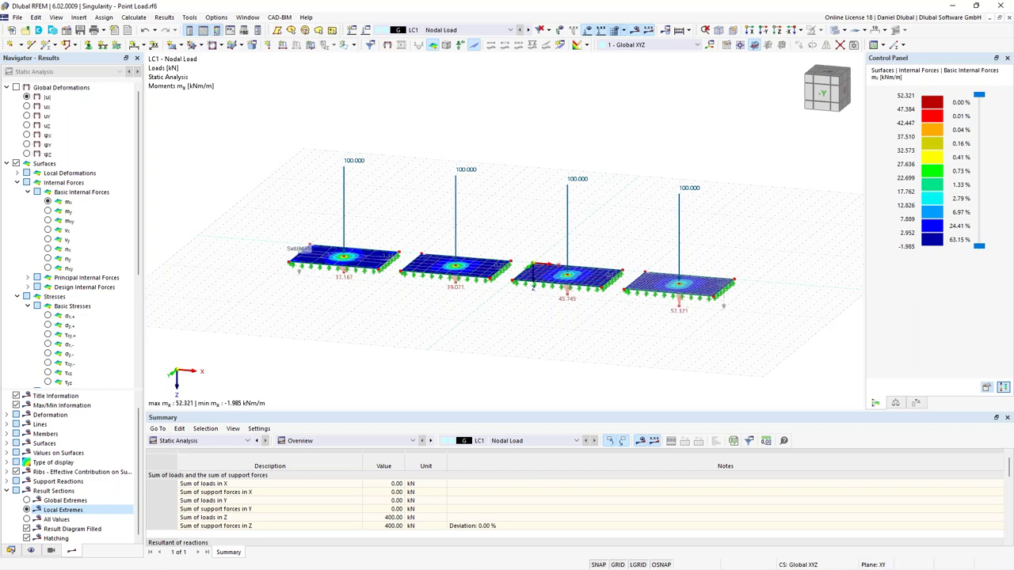
# Examine the nodal loads on the first and second plates together with the mx distribution beneath them
pyautogui.moveTo(260, 140); pyautogui.dragTo(543, 256)
pyautogui.scroll(2, 430, 240)
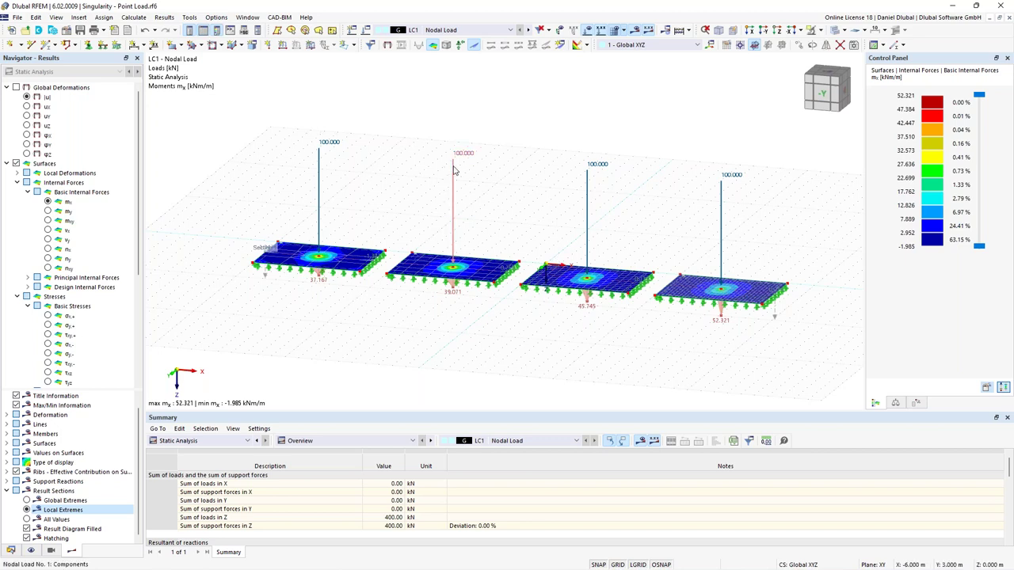
pyautogui.moveTo(454, 169)
pyautogui.click(453, 169)
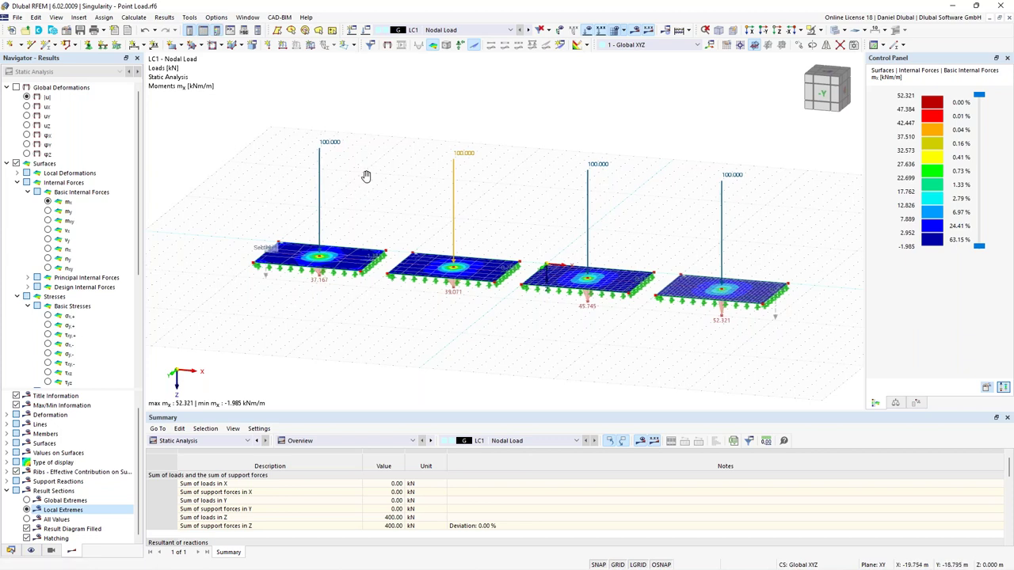
pyautogui.moveTo(366, 175); pyautogui.dragTo(374, 183, button='middle')
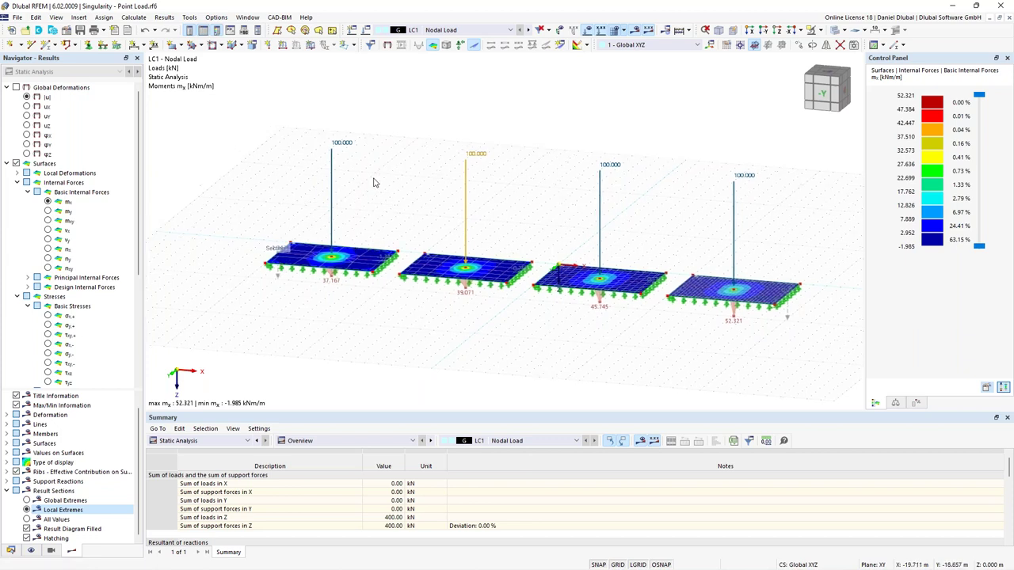
pyautogui.click(343, 147)
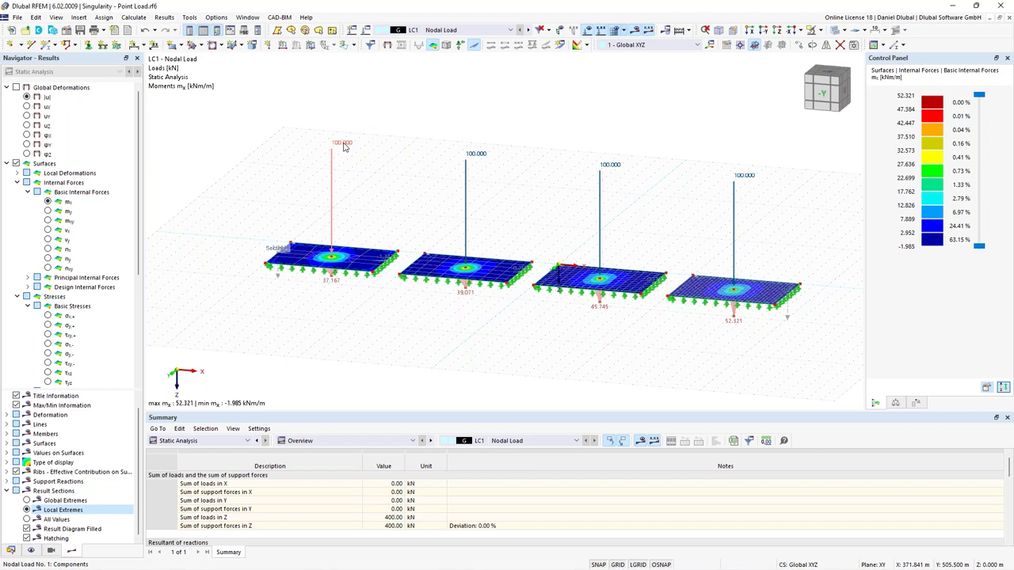
pyautogui.click(344, 146)
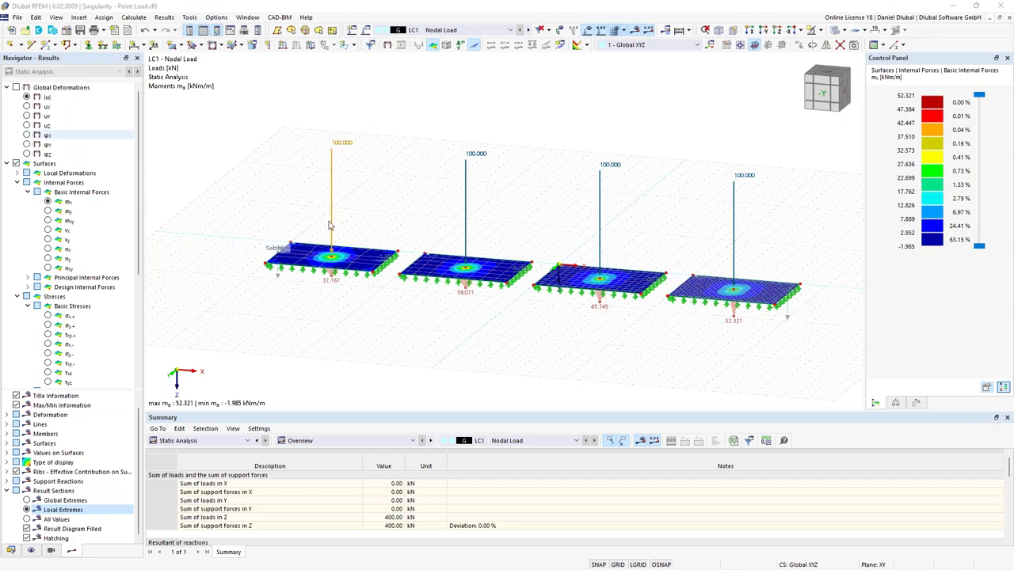
pyautogui.scroll(1, 370, 199)
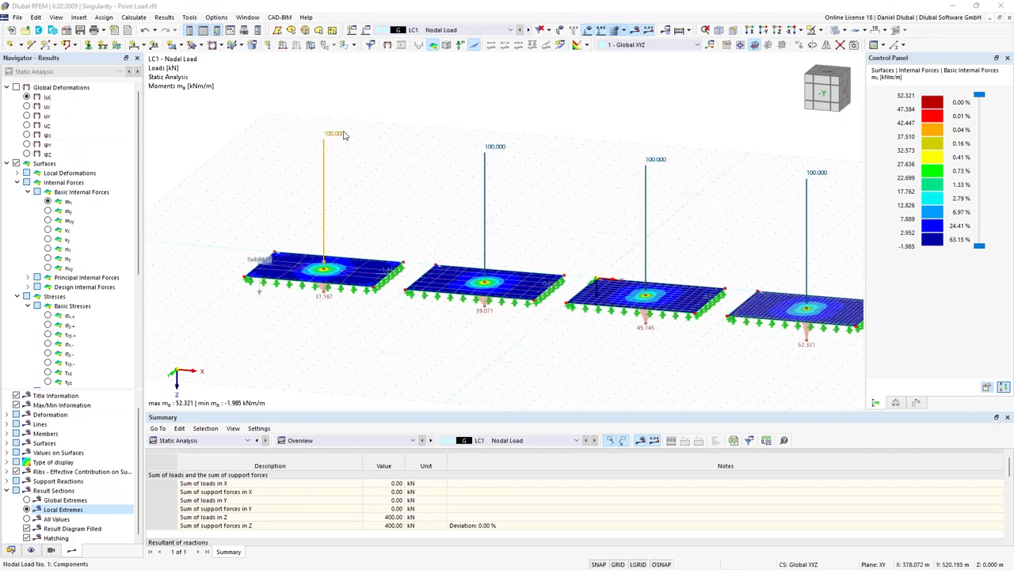
pyautogui.moveTo(341, 137)
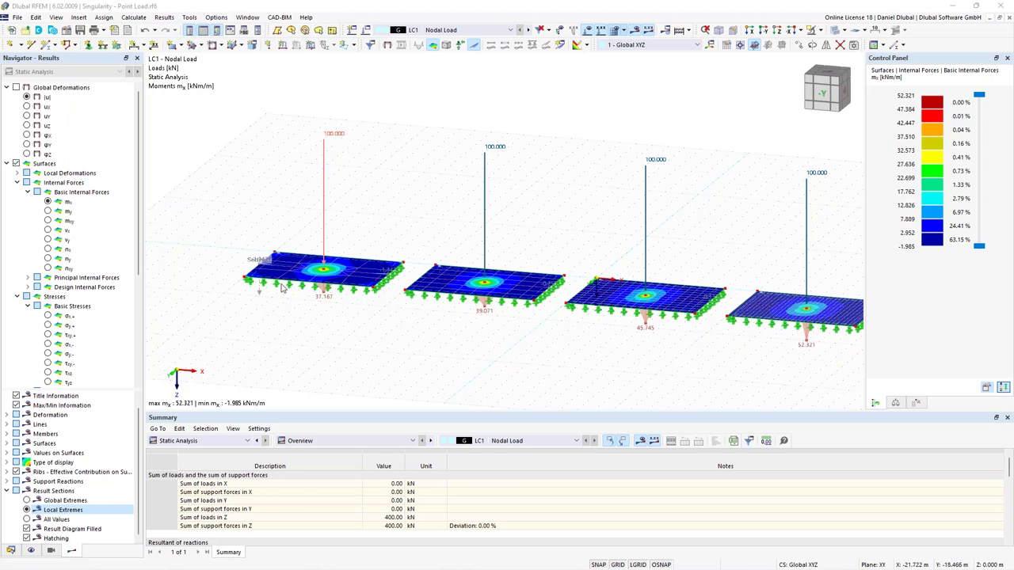
# Set the solid model's surface rendering to the second "Filled incl. Thickness" option so the plates are drawn with their thickness
pyautogui.click(11, 550)
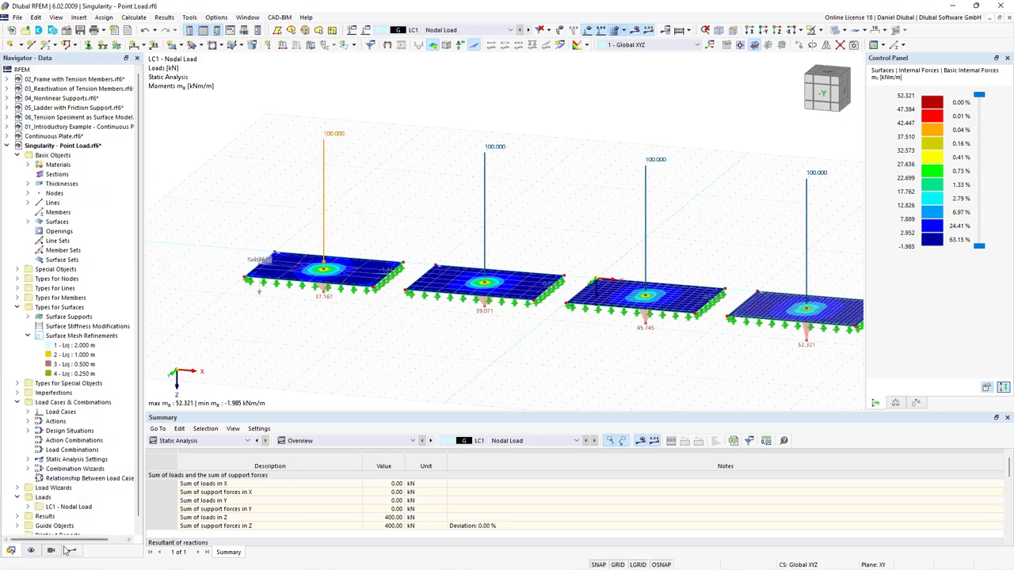
pyautogui.click(31, 551)
pyautogui.scroll(-10, 35, 475)
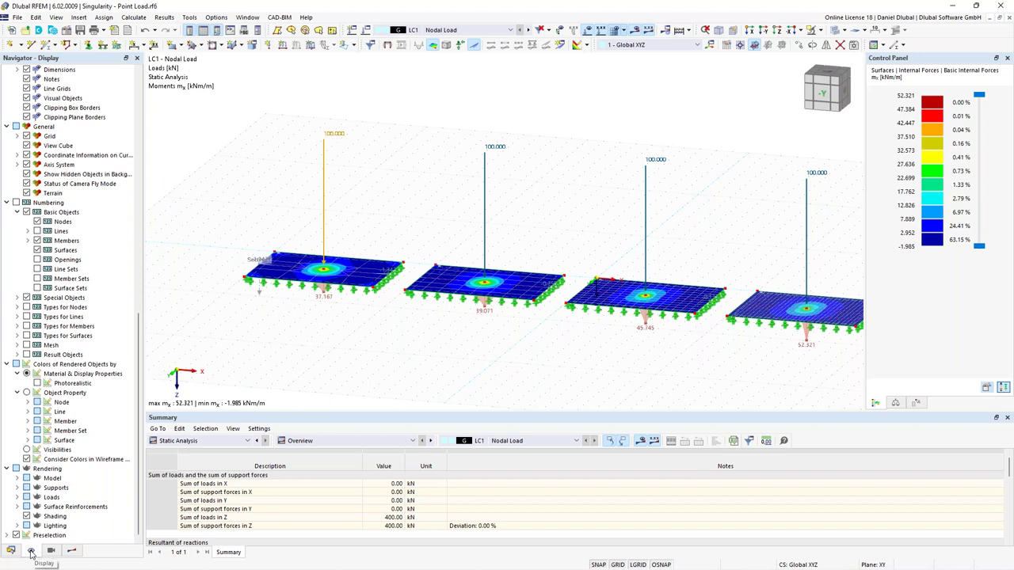
pyautogui.click(17, 478)
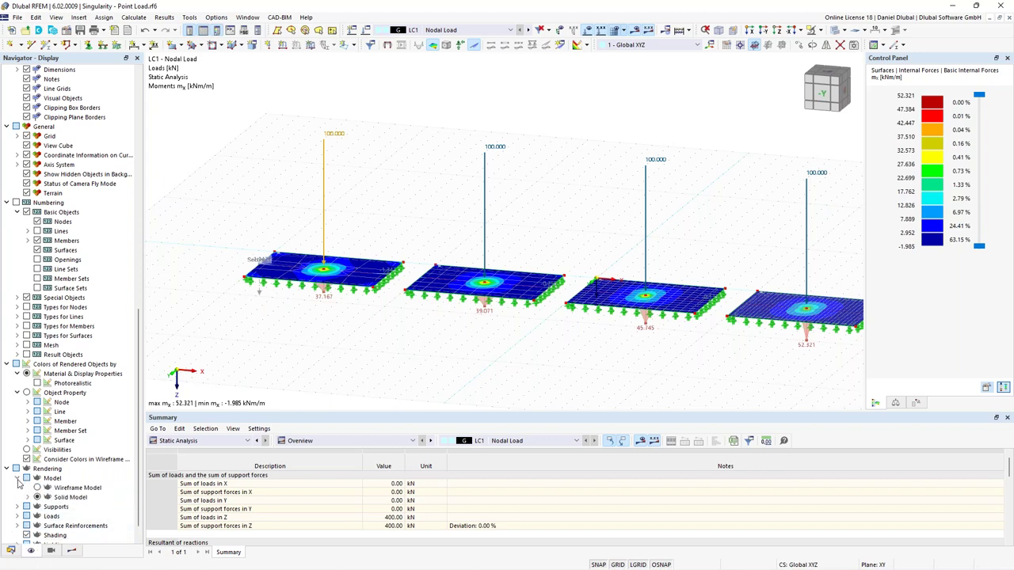
pyautogui.click(28, 497)
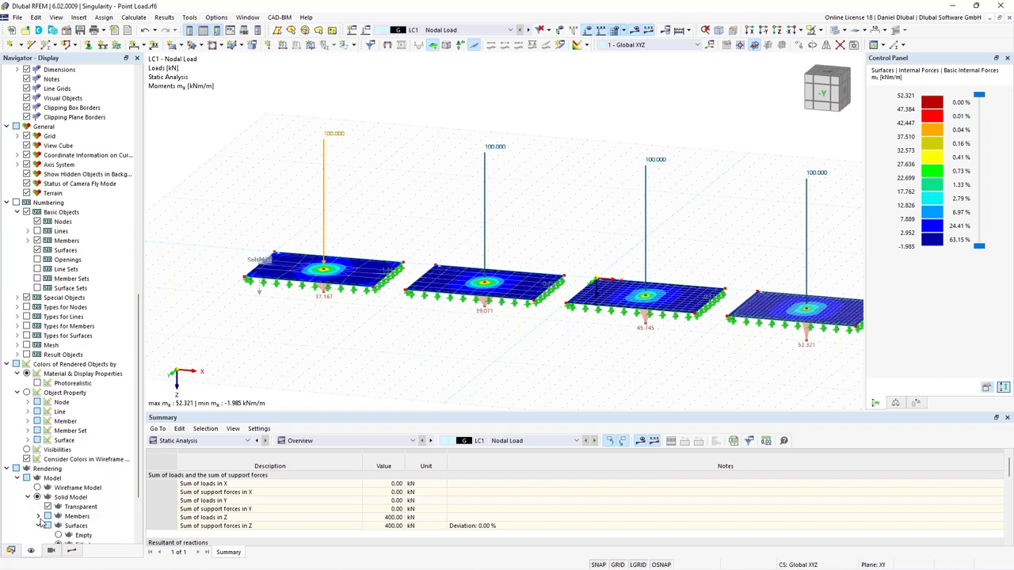
pyautogui.click(38, 525)
pyautogui.scroll(-3, 65, 492)
pyautogui.click(58, 478)
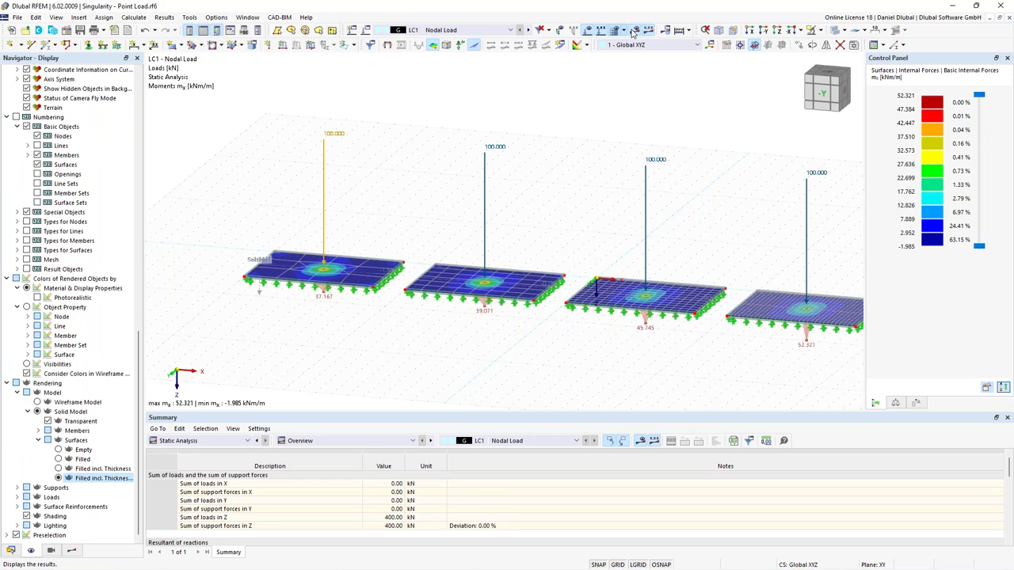
# Hide the results and loads and examine the thickness and line supports of the first plate up close
pyautogui.click(587, 30)
pyautogui.click(587, 30)
pyautogui.scroll(3, 487, 254)
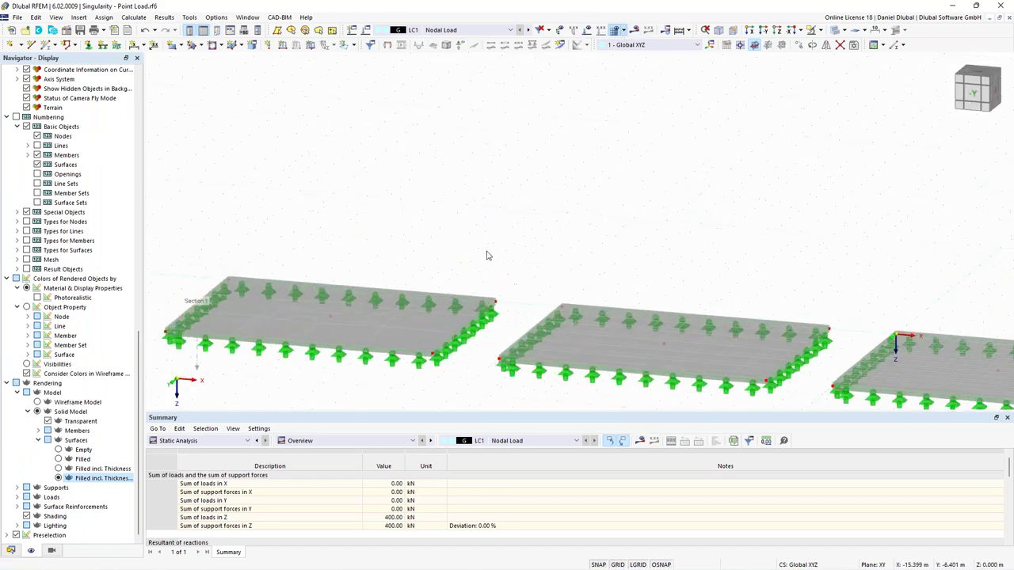
pyautogui.keyDown('ctrl'); pyautogui.moveTo(490, 256); pyautogui.dragTo(422, 218, button='middle'); pyautogui.keyUp('ctrl')
pyautogui.scroll(2, 375, 260)
pyautogui.scroll(3, 362, 245)
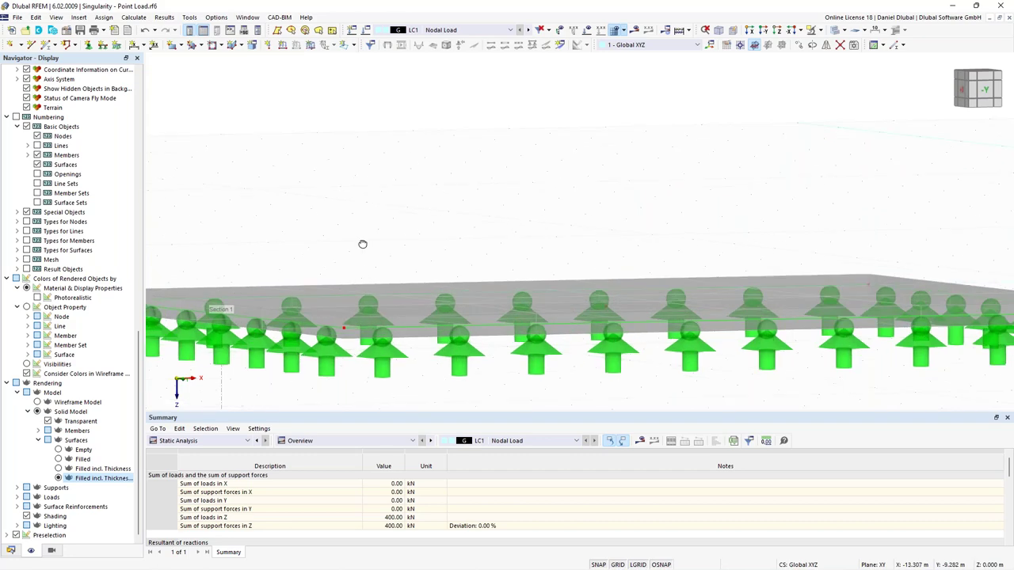
pyautogui.moveTo(356, 234)
pyautogui.keyDown('ctrl'); pyautogui.mouseDown(button='middle')
pyautogui.moveTo(355, 208)
pyautogui.moveTo(340, 245)
pyautogui.moveTo(344, 230)
pyautogui.mouseUp(button='middle'); pyautogui.keyUp('ctrl')
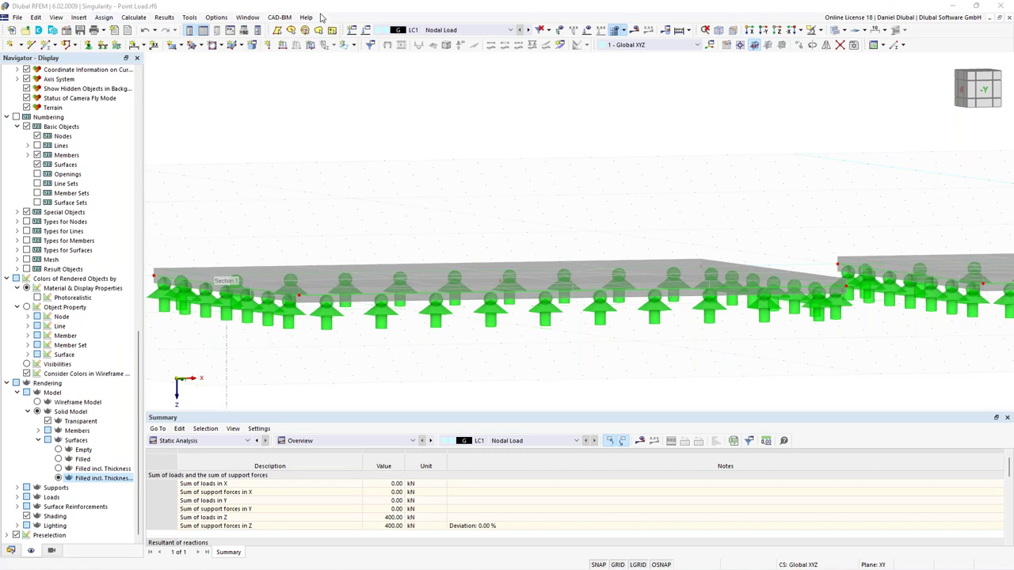
# View the structure in the reverse Y-direction and examine how the plate thickness lies about the supported edge lines, then return to an oblique overview
pyautogui.click(779, 37)
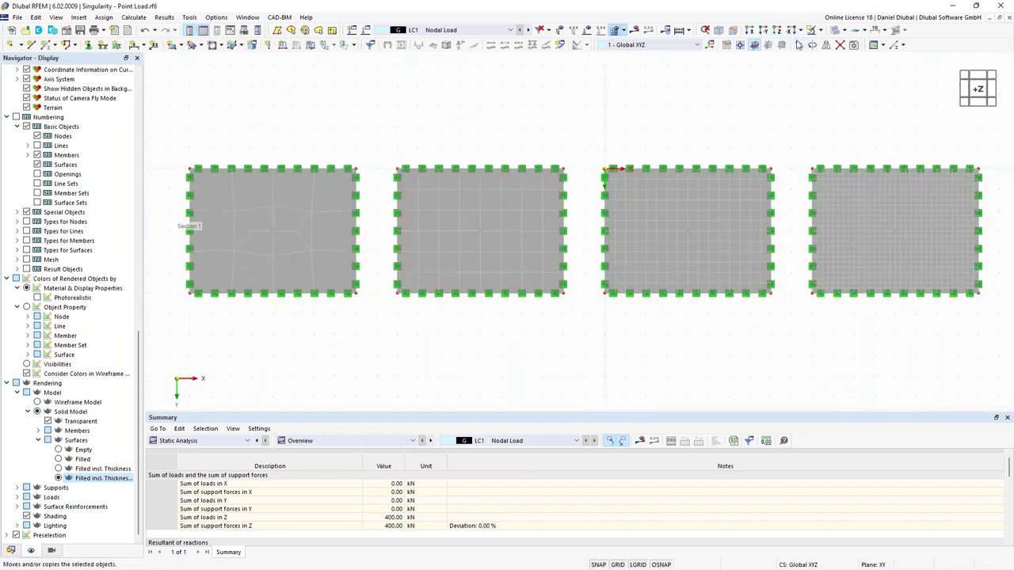
pyautogui.click(763, 35)
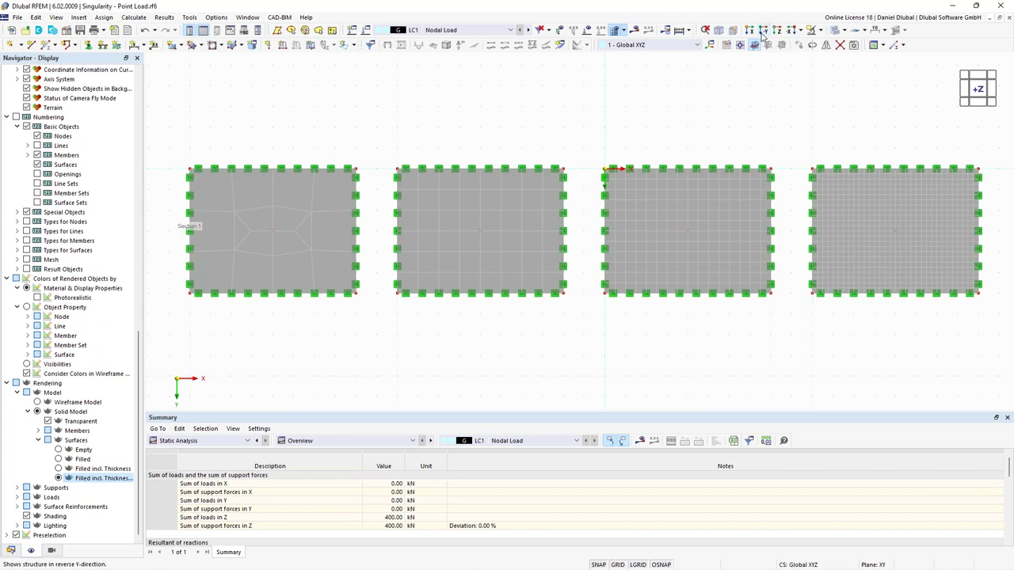
pyautogui.scroll(1, 475, 226)
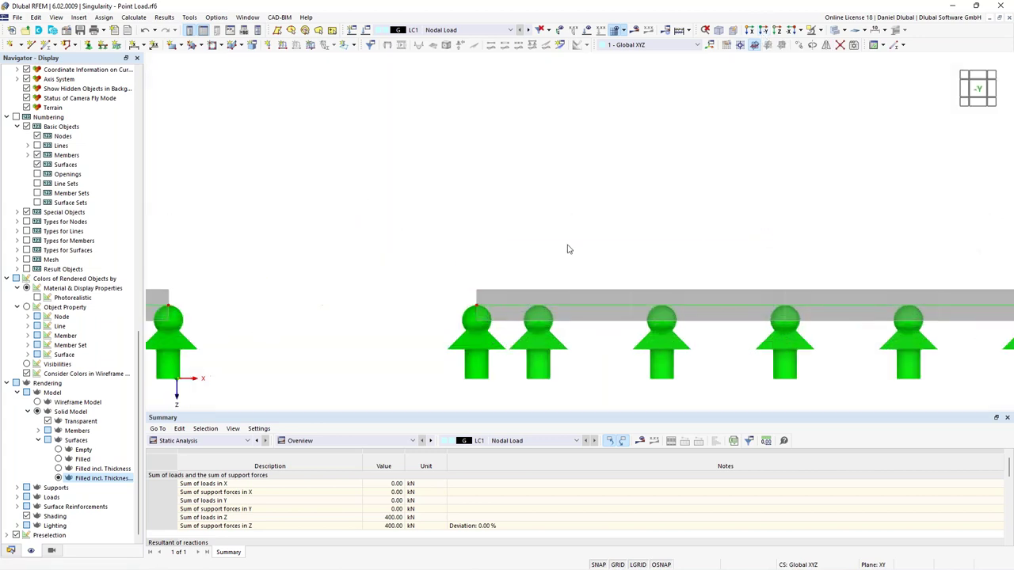
pyautogui.scroll(2, 455, 195)
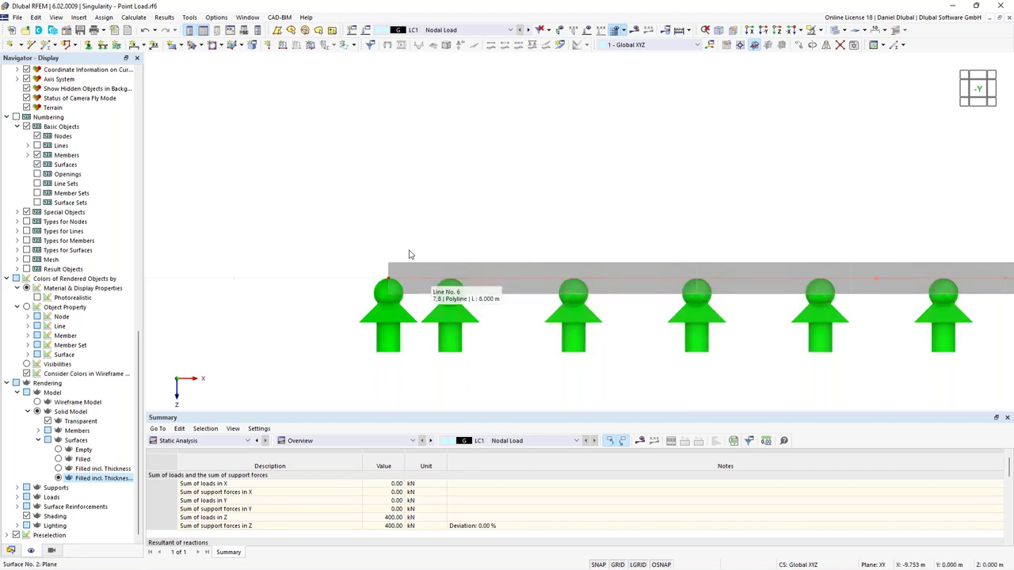
pyautogui.scroll(-1, 342, 198)
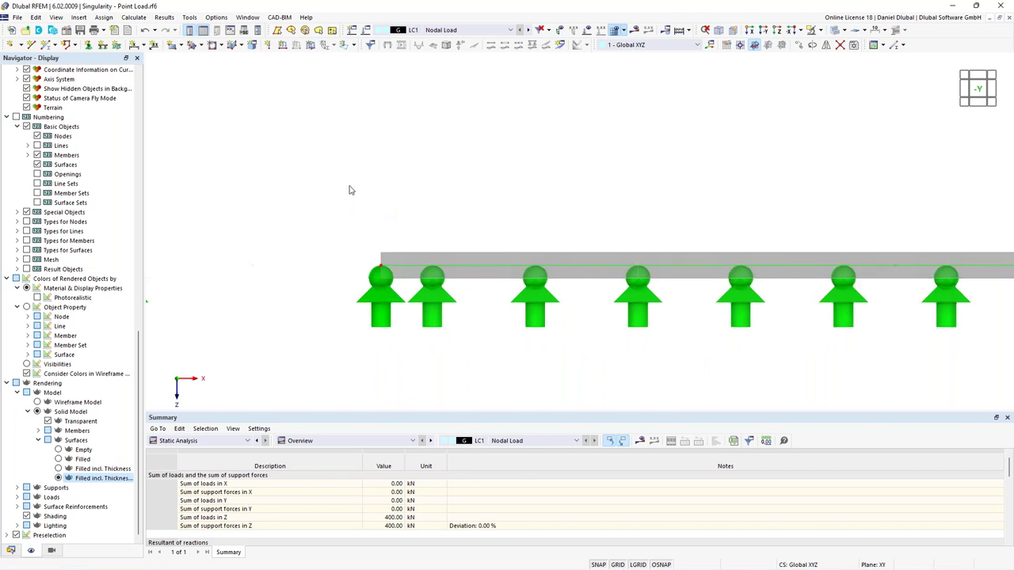
pyautogui.moveTo(425, 149); pyautogui.dragTo(388, 199, button='middle')
pyautogui.scroll(-3, 361, 169)
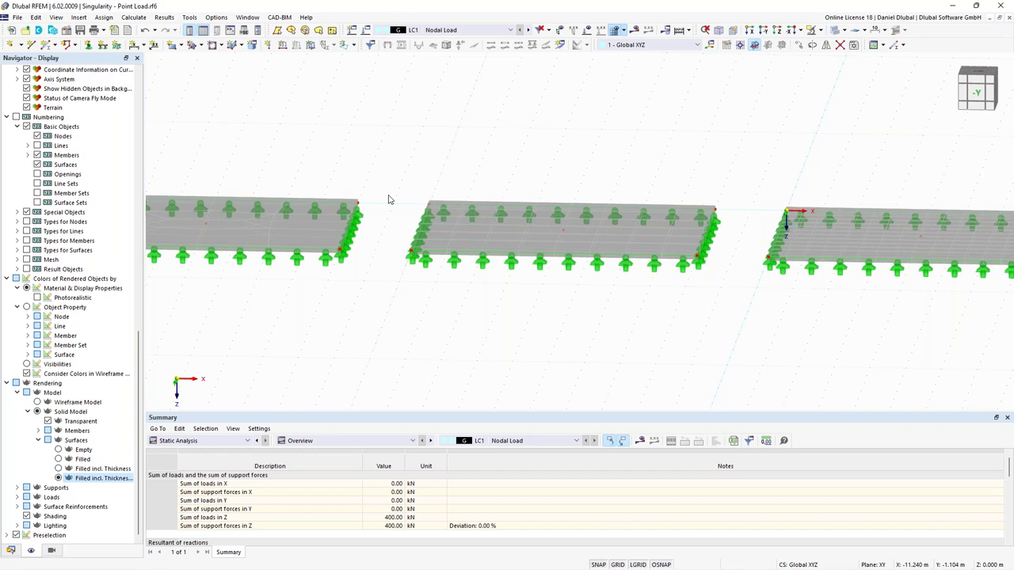
pyautogui.scroll(-5, 388, 200)
pyautogui.keyDown('ctrl'); pyautogui.moveTo(404, 163); pyautogui.dragTo(448, 198, button='middle'); pyautogui.keyUp('ctrl')
pyautogui.scroll(2, 428, 198)
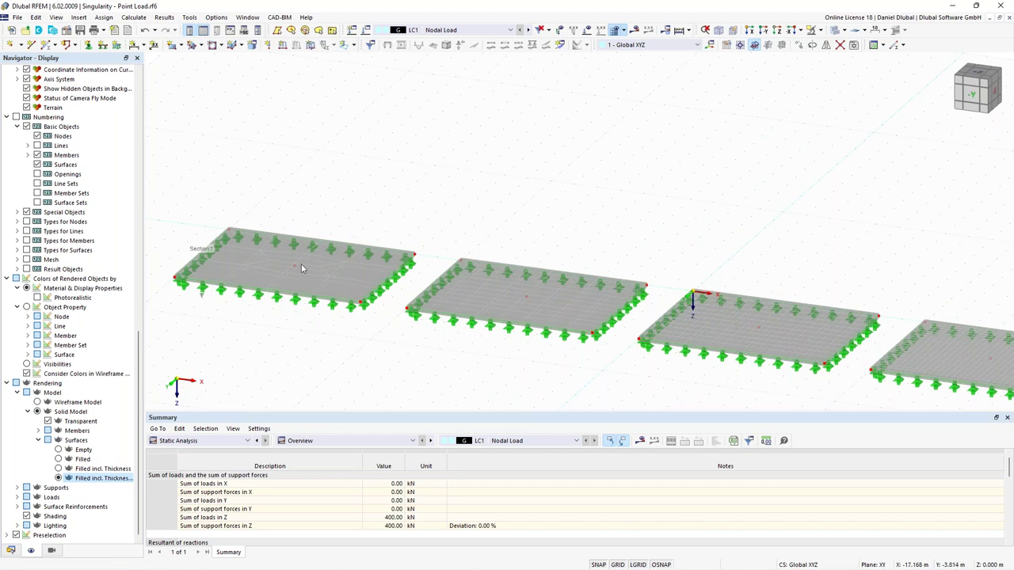
pyautogui.moveTo(394, 199); pyautogui.dragTo(357, 233, button='middle')
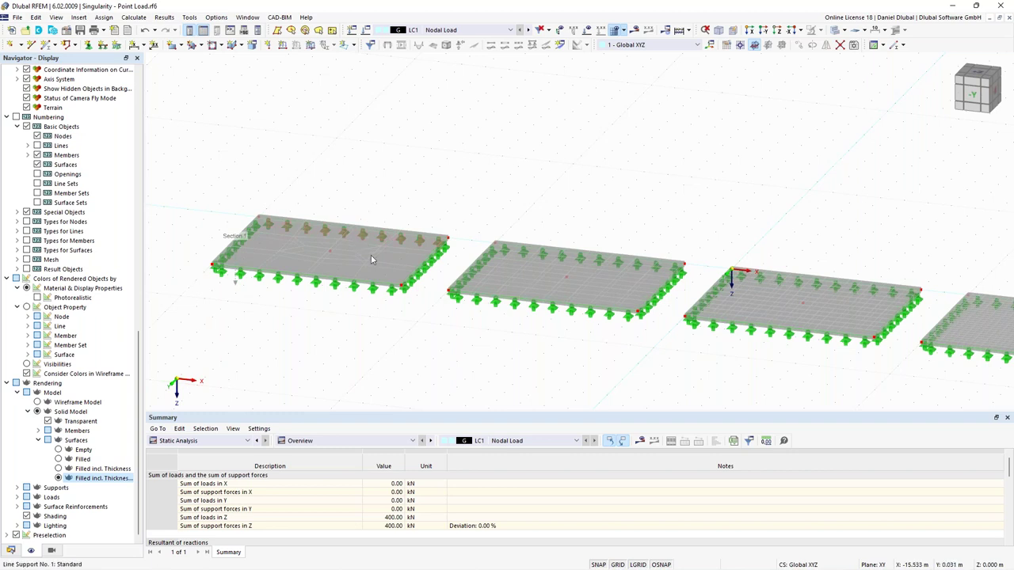
pyautogui.click(352, 45)
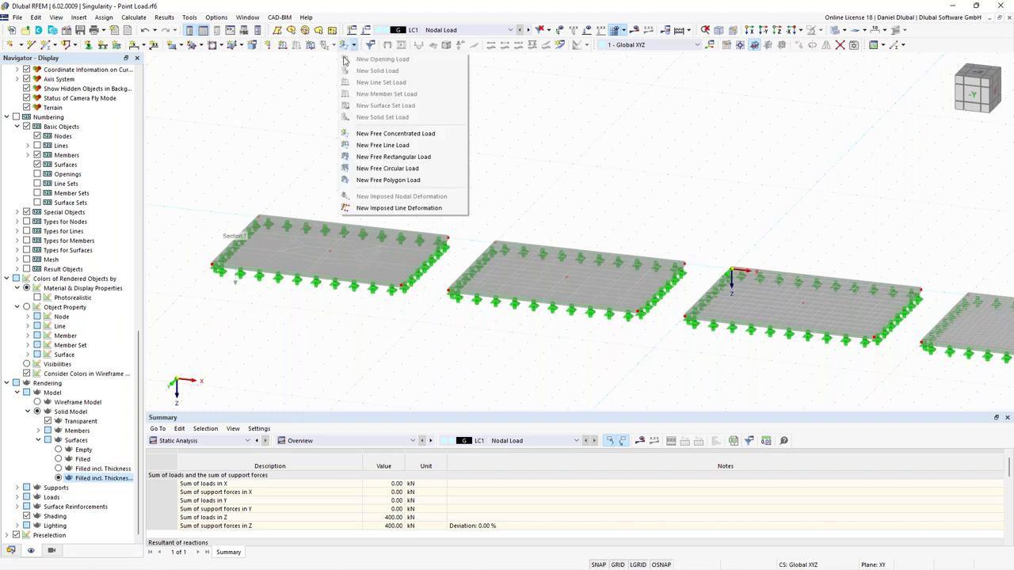
pyautogui.click(384, 163)
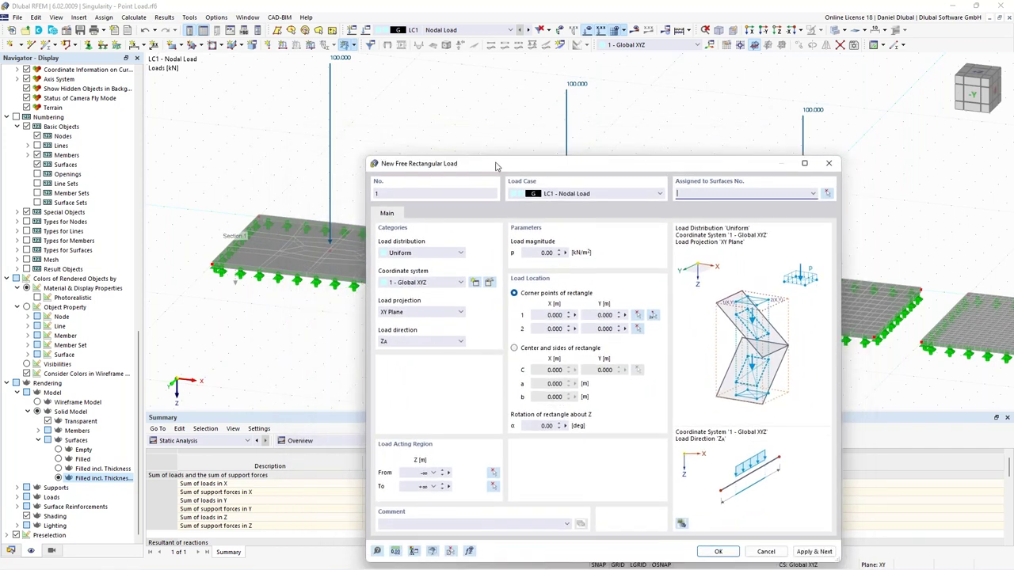
pyautogui.moveTo(477, 161); pyautogui.dragTo(388, 118)
pyautogui.click(440, 208)
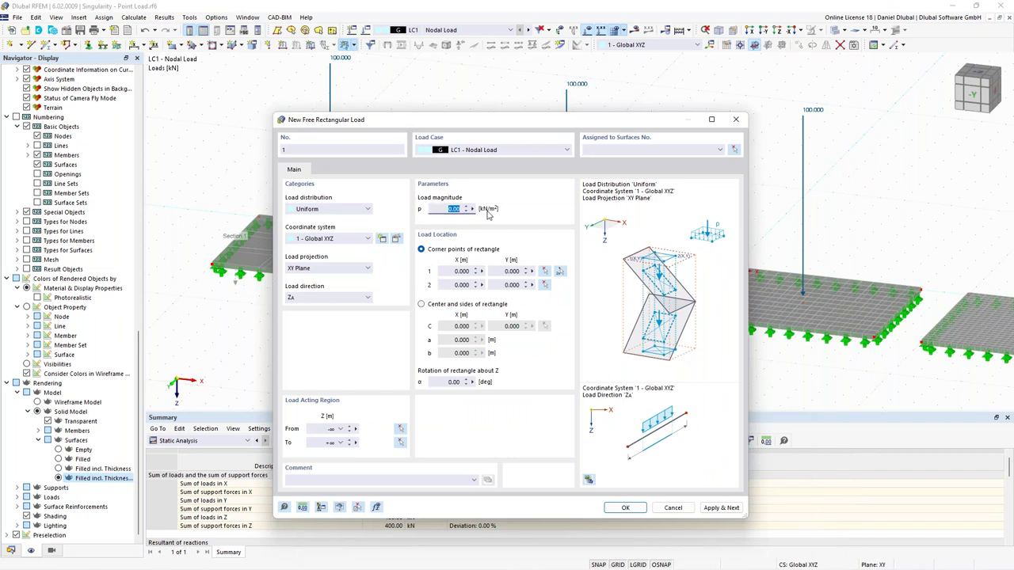
pyautogui.click(505, 153)
pyautogui.click(505, 153)
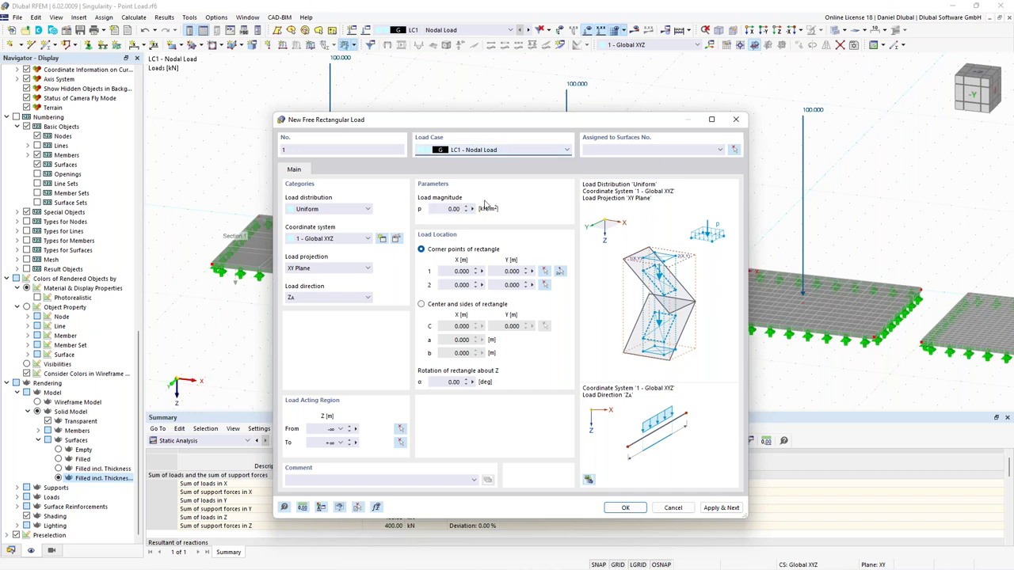
pyautogui.click(735, 122)
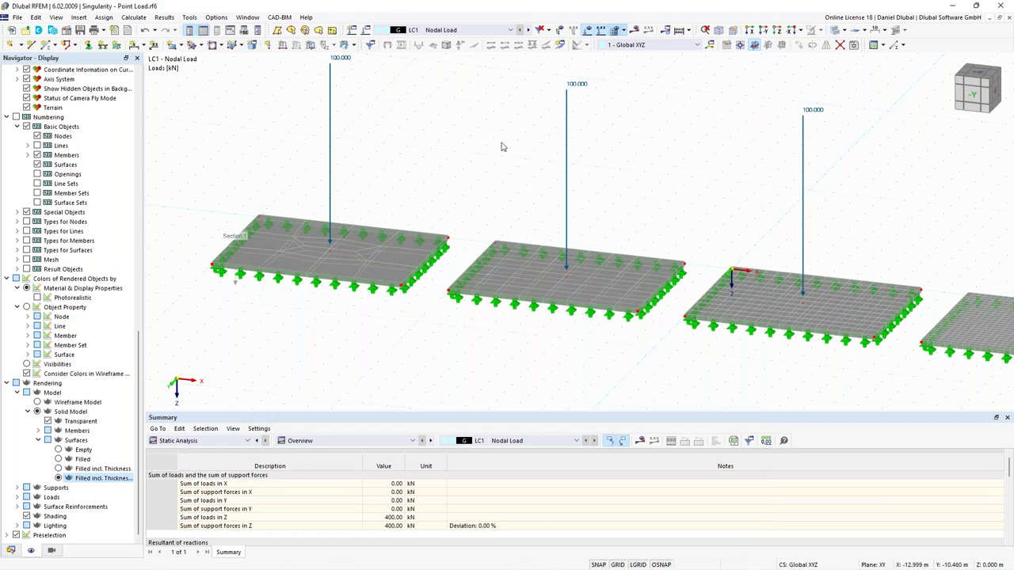
# Create a second permanent load case, LC2, named "Rectangular Load"
pyautogui.click(366, 30)
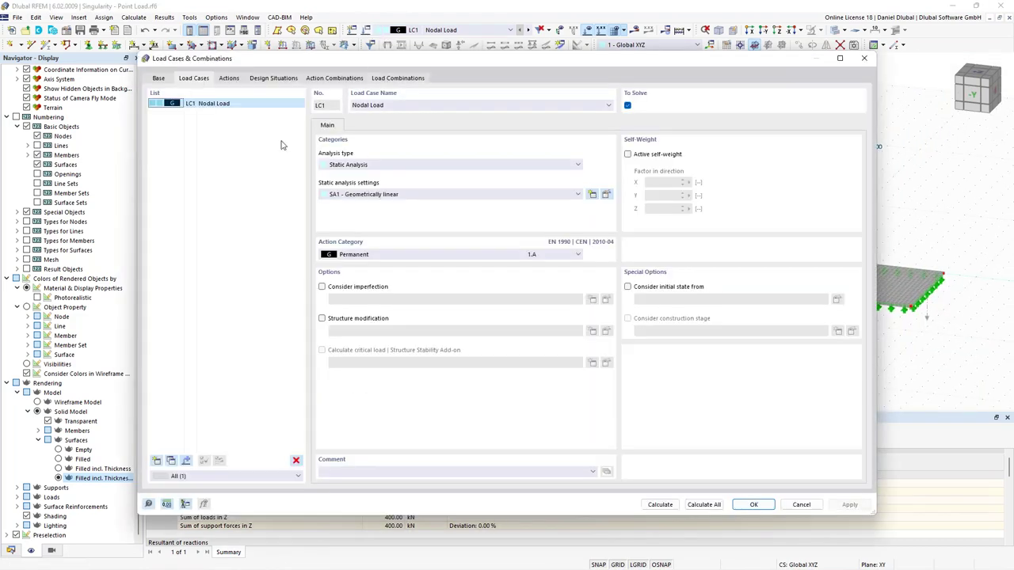
pyautogui.click(157, 461)
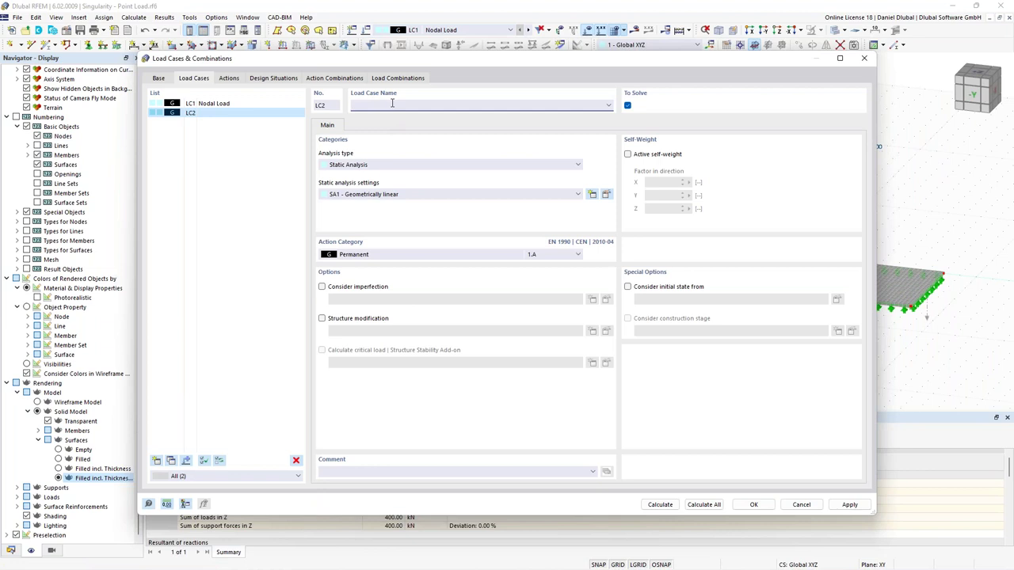
pyautogui.write('Rectangular Load')
pyautogui.click(753, 504)
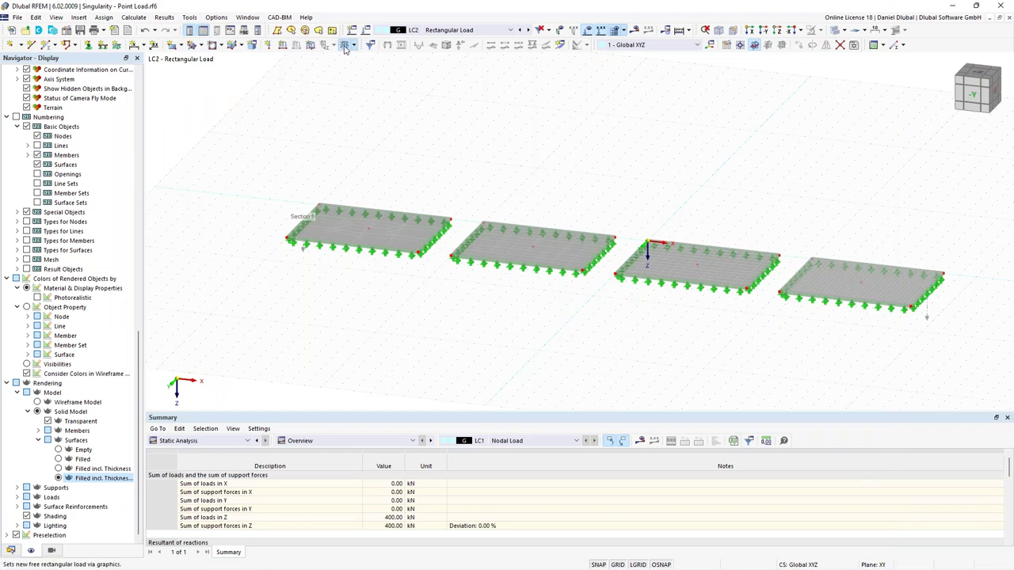
# Define a uniform free rectangular load of 400 kN/m² in LC2 by its center and sides, with a and b set to 0.5 m
pyautogui.click(345, 45)
pyautogui.click(452, 208)
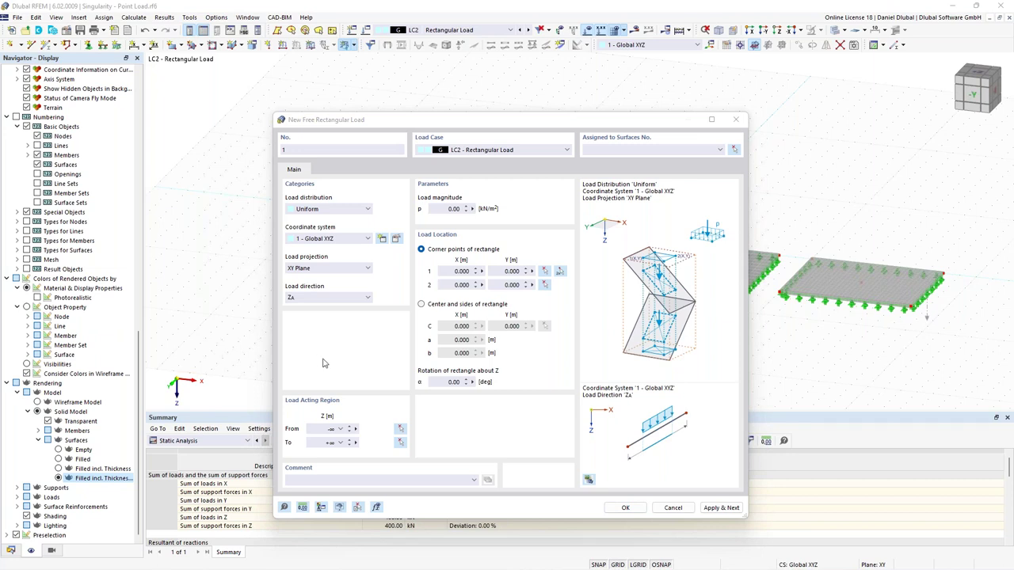
pyautogui.click(446, 210)
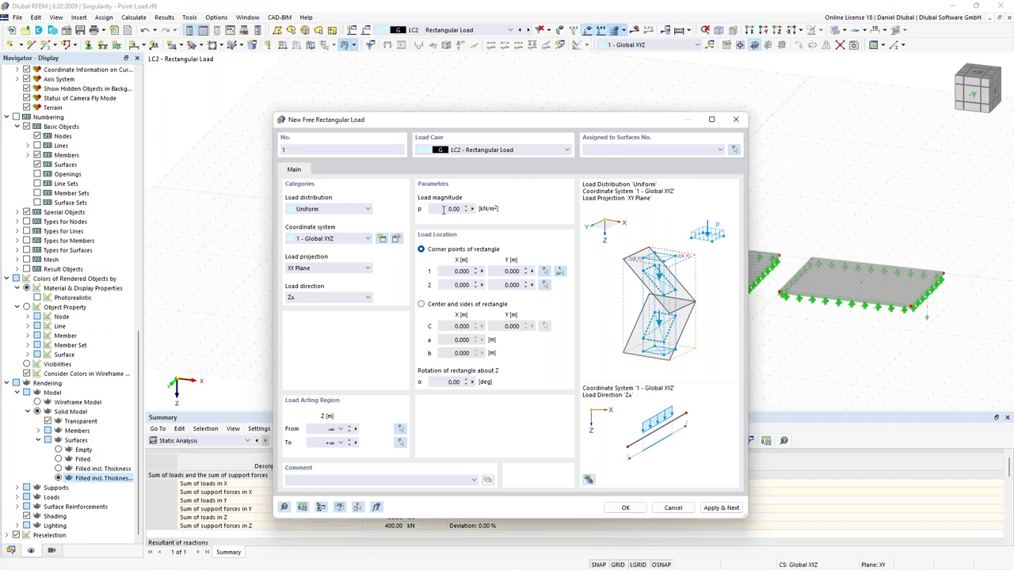
pyautogui.write('400')
pyautogui.click(439, 308)
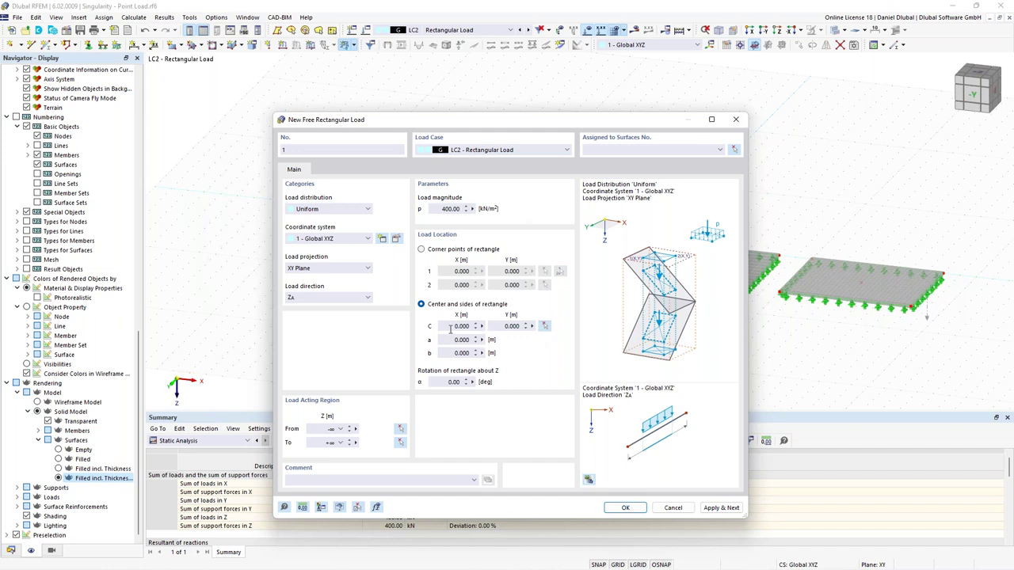
pyautogui.click(450, 329)
pyautogui.press('Tab')
pyautogui.press('Tab')
pyautogui.press('Tab')
pyautogui.write('0.5')
pyautogui.press('Tab')
pyautogui.write('0,5')
# Center the rectangular load on the first plate's middle node at X -16, Y 3 m, assign it to surface 1 and apply it
pyautogui.click(545, 328)
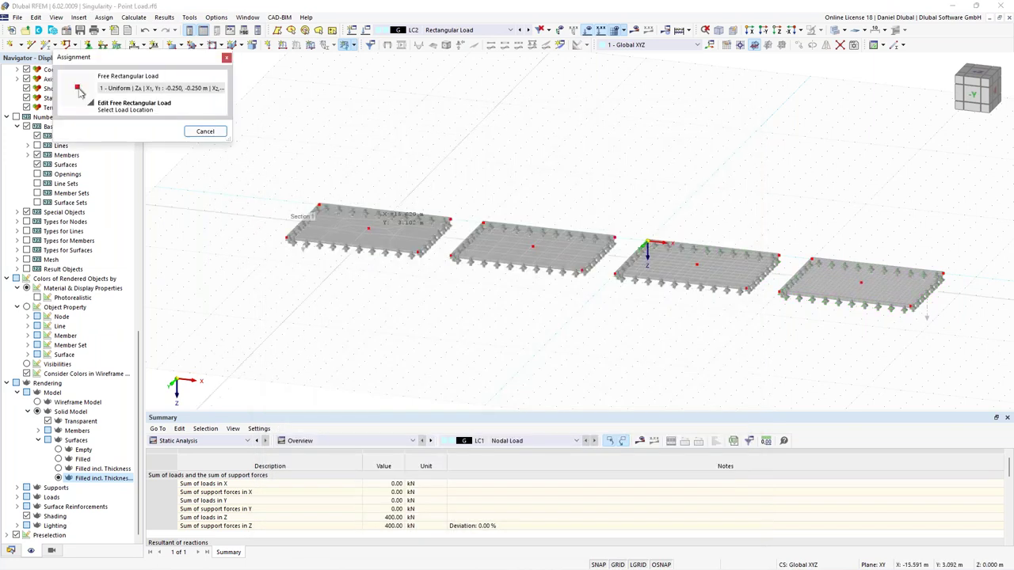
pyautogui.press('Escape')
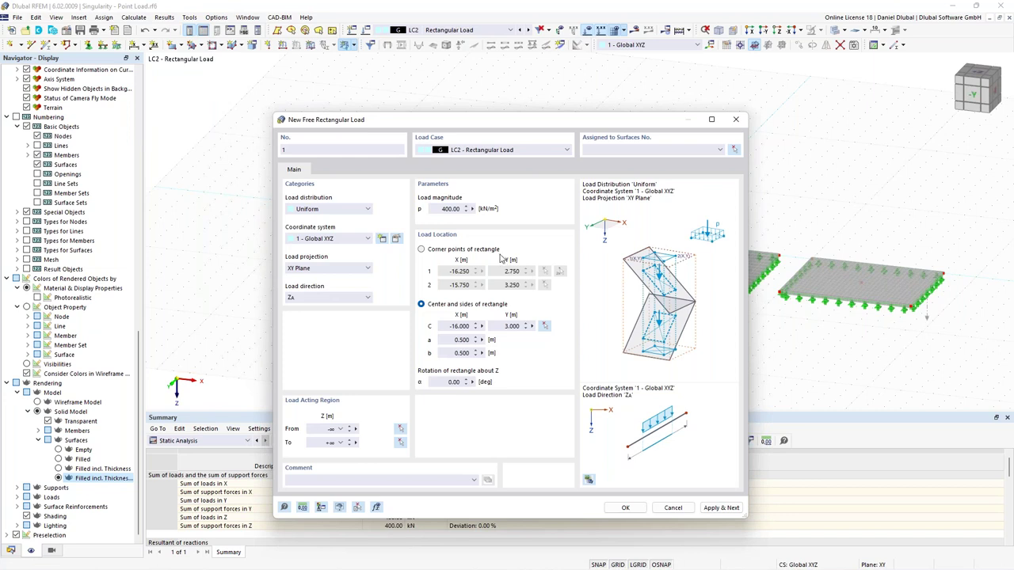
pyautogui.click(733, 150)
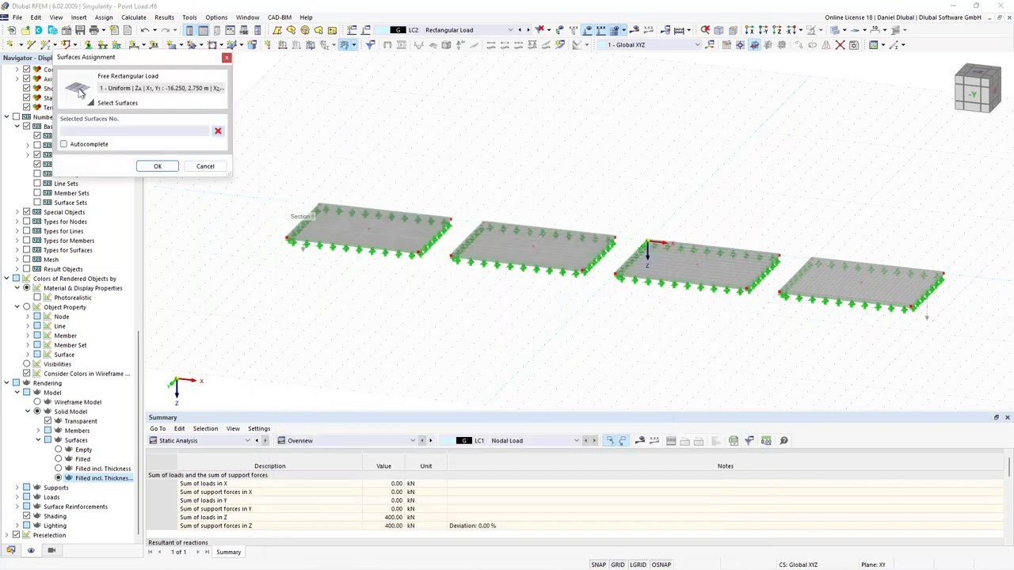
pyautogui.click(368, 231)
pyautogui.click(157, 166)
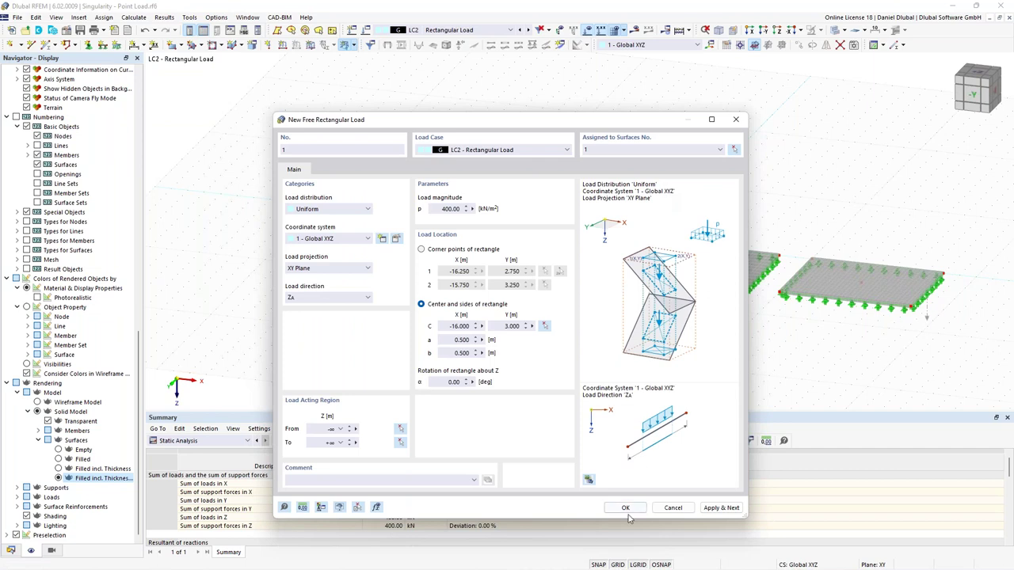
pyautogui.click(720, 507)
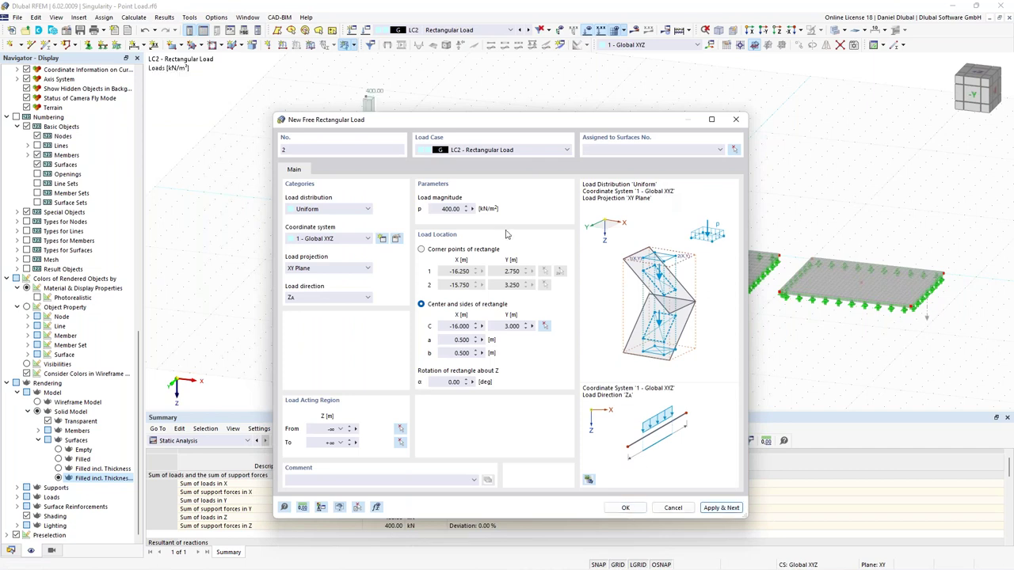
# Add the second 400 kN/m² rectangular load, centered on the second plate at X -6, Y 3 m and assigned to surface 2
pyautogui.moveTo(460, 125); pyautogui.dragTo(332, 200)
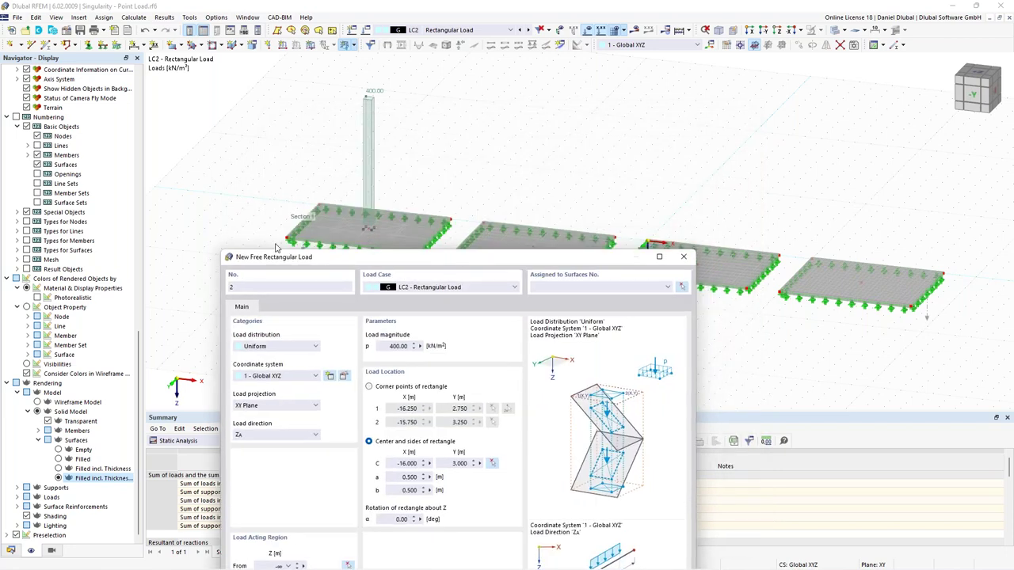
pyautogui.moveTo(354, 257); pyautogui.dragTo(357, 108)
pyautogui.moveTo(442, 107); pyautogui.dragTo(381, 130)
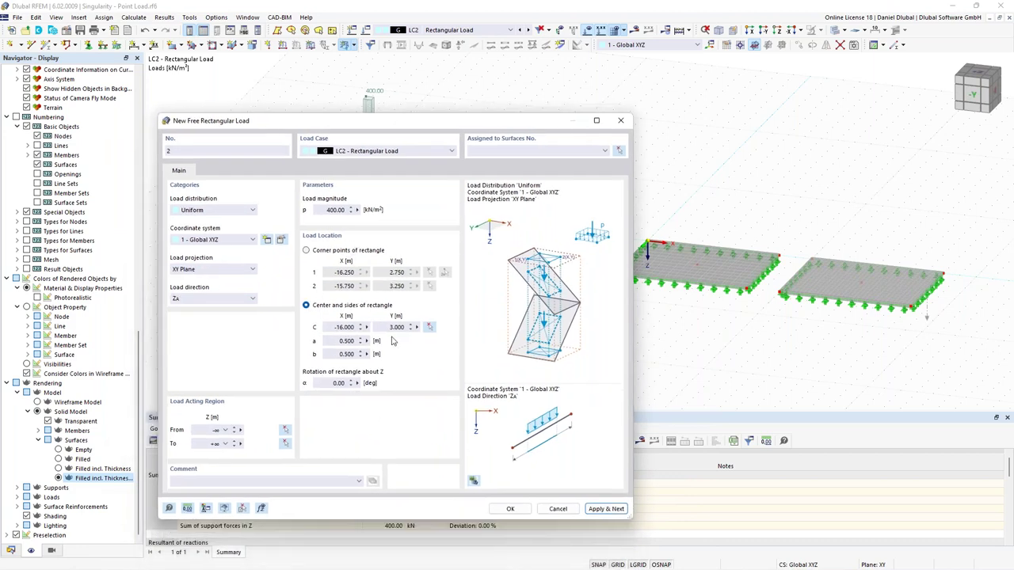
pyautogui.click(428, 326)
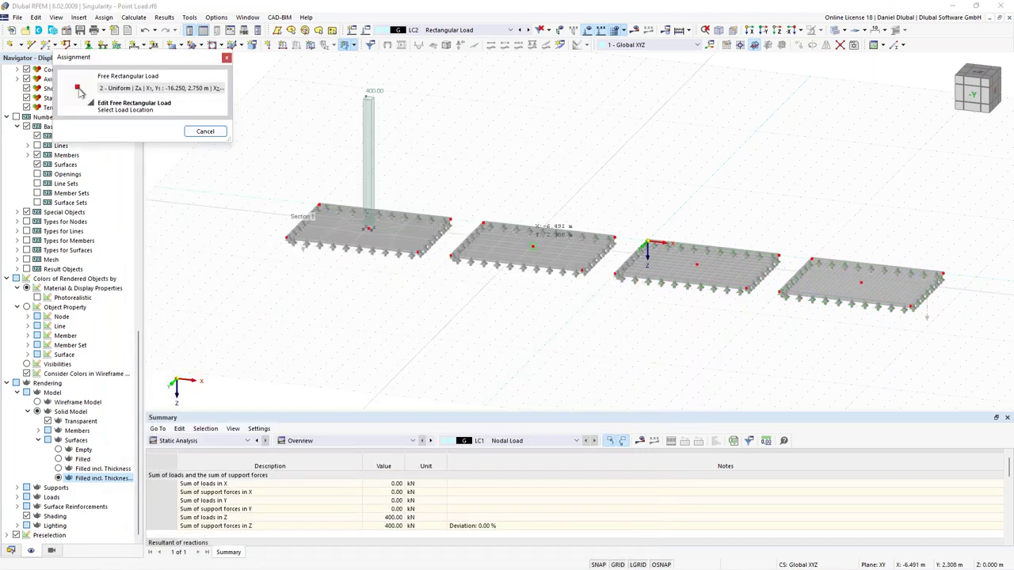
pyautogui.click(533, 246)
pyautogui.click(619, 150)
pyautogui.click(523, 248)
pyautogui.click(159, 166)
pyautogui.click(614, 503)
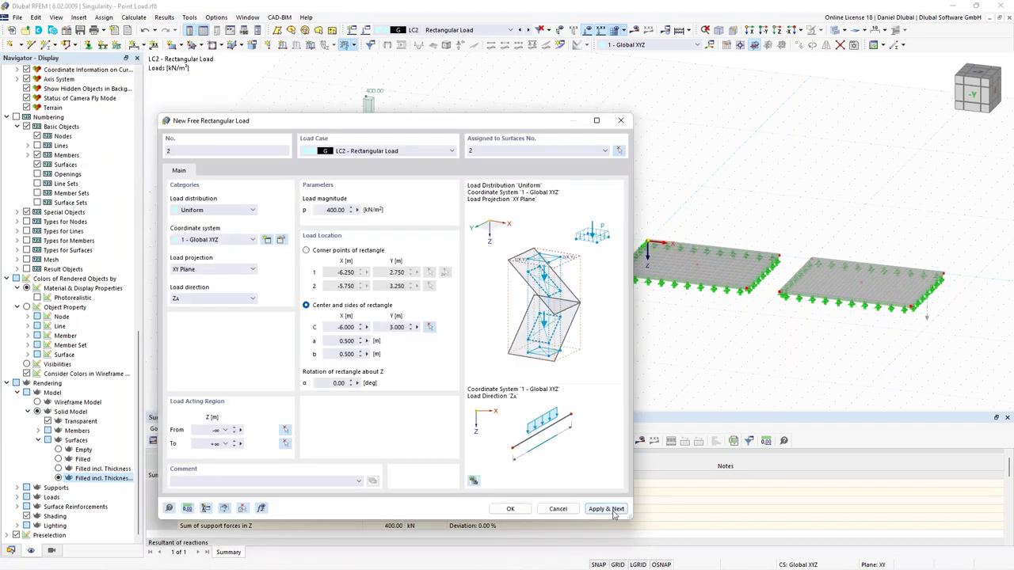
# Add the third 400 kN/m² rectangular load, centered on the third plate at X 4, Y 3 m and assigned to surface 3
pyautogui.click(428, 326)
pyautogui.click(697, 264)
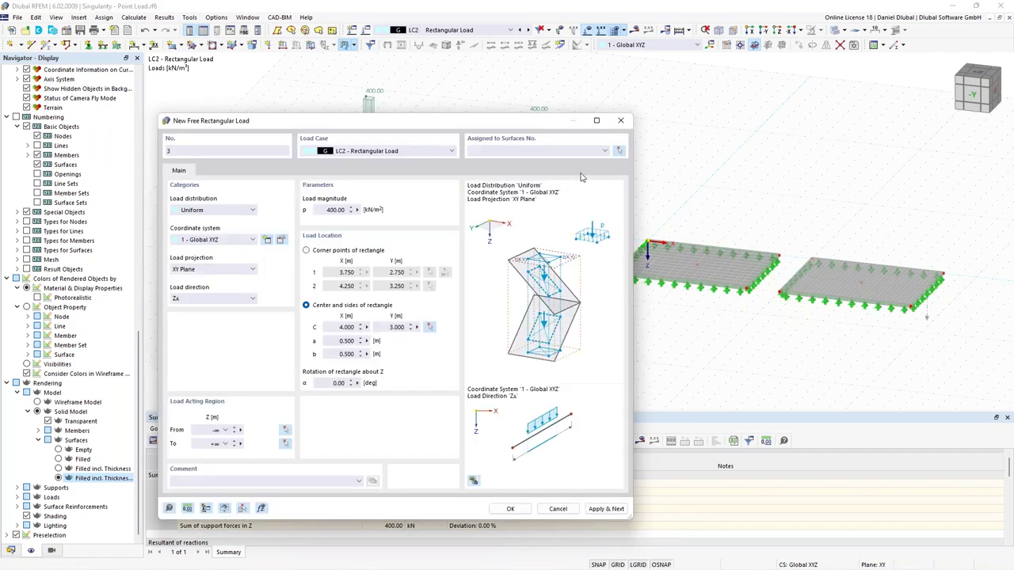
pyautogui.click(620, 151)
pyautogui.click(665, 259)
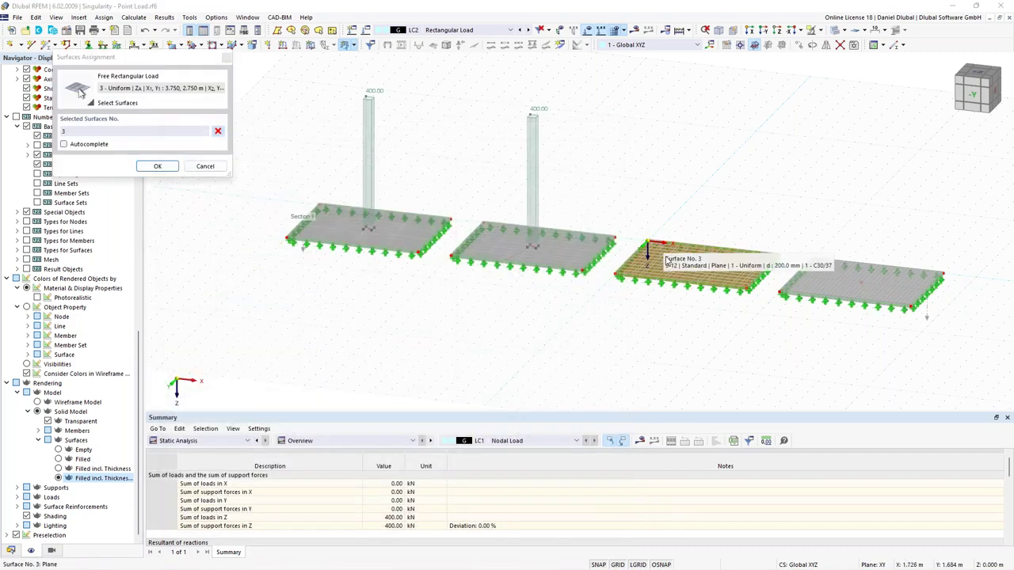
pyautogui.click(161, 165)
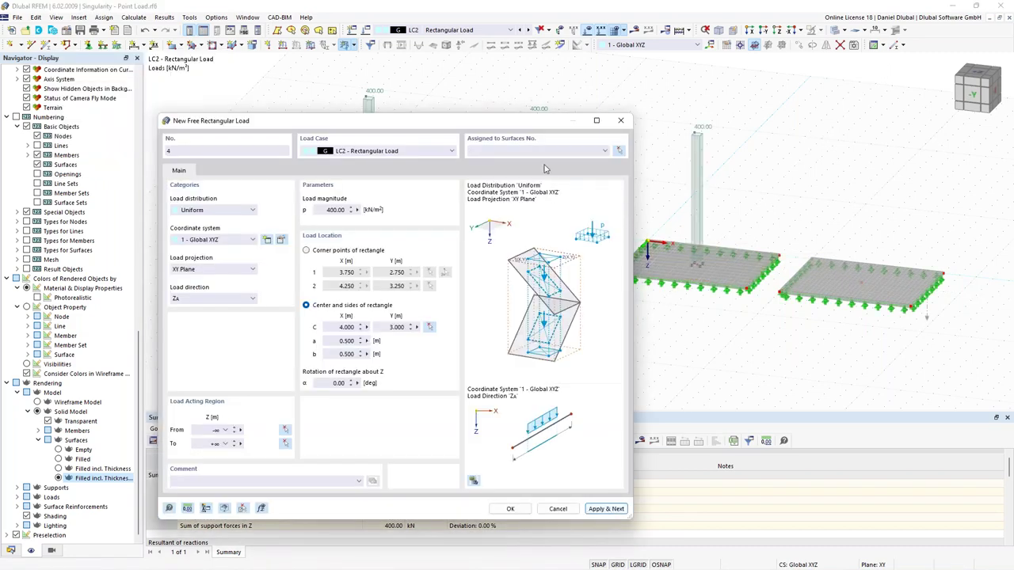
# Add the fourth 400 kN/m² rectangular load, centered on the fourth plate at X 14, Y 3 m and assigned to surface 4
pyautogui.click(429, 327)
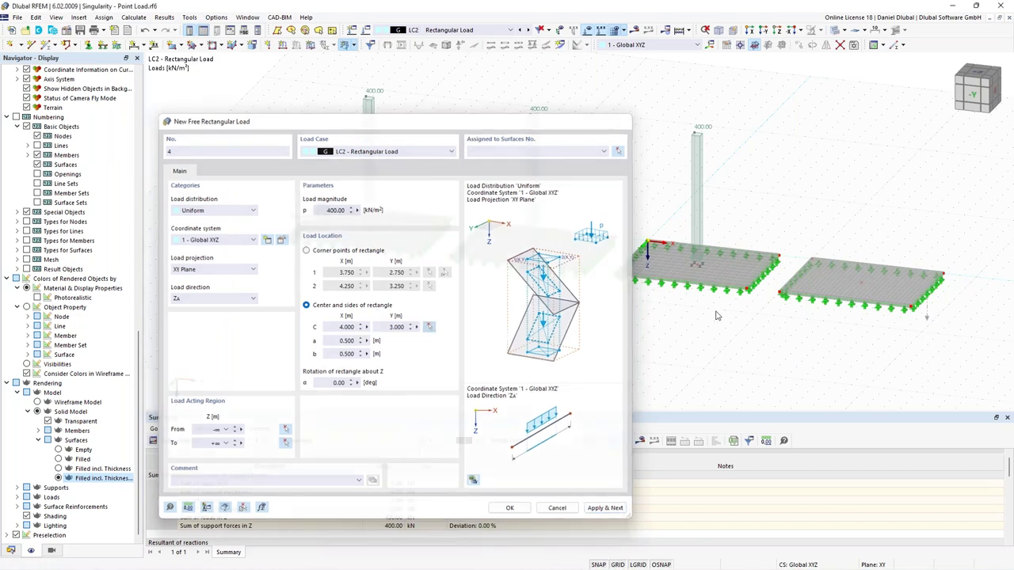
pyautogui.click(898, 269)
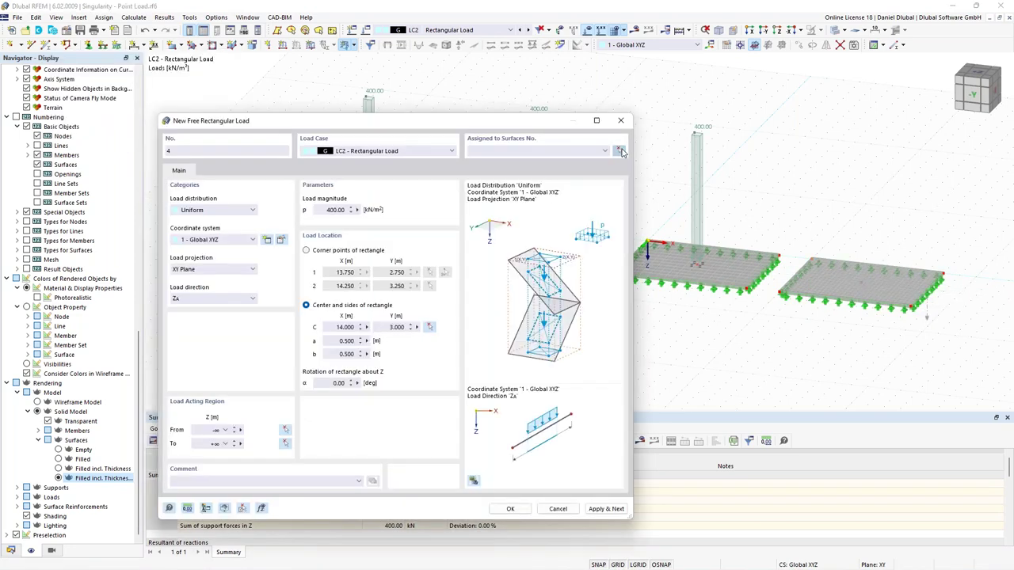
pyautogui.click(610, 152)
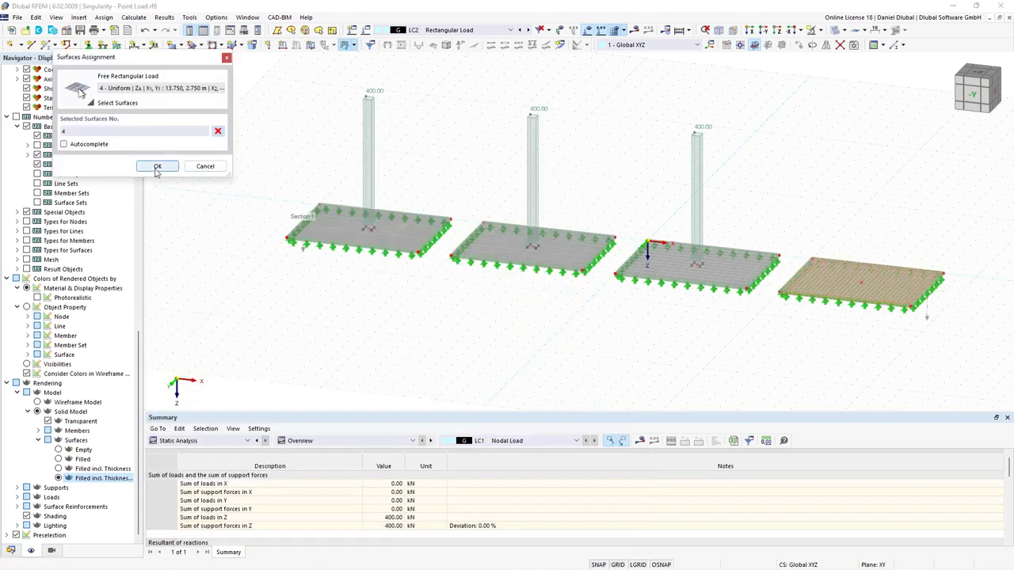
pyautogui.click(157, 166)
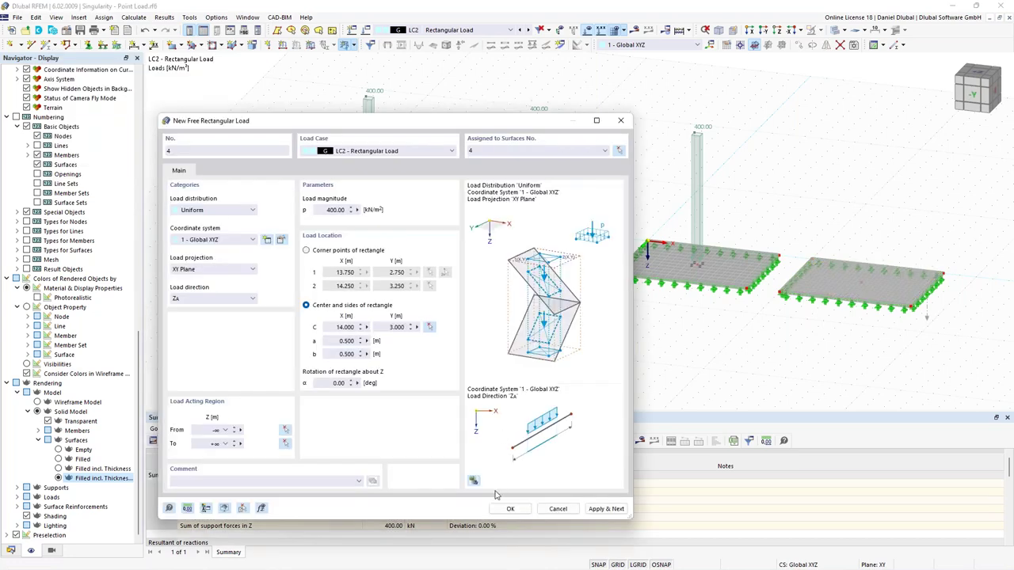
pyautogui.click(510, 508)
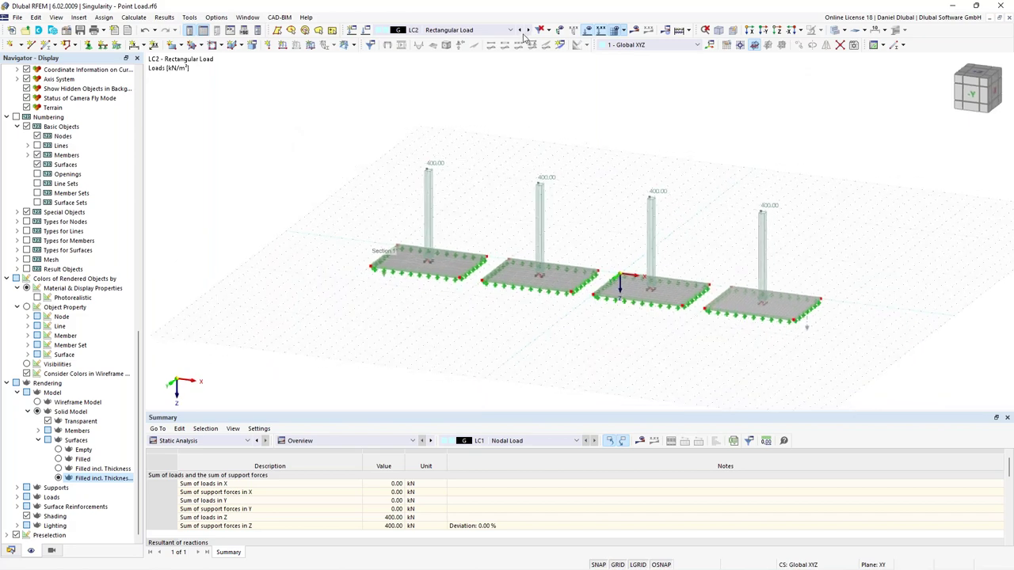
# Compare the nodal loads of LC1 with the rectangular loads of LC2, and calculate and display the mx moments for LC2
pyautogui.click(519, 29)
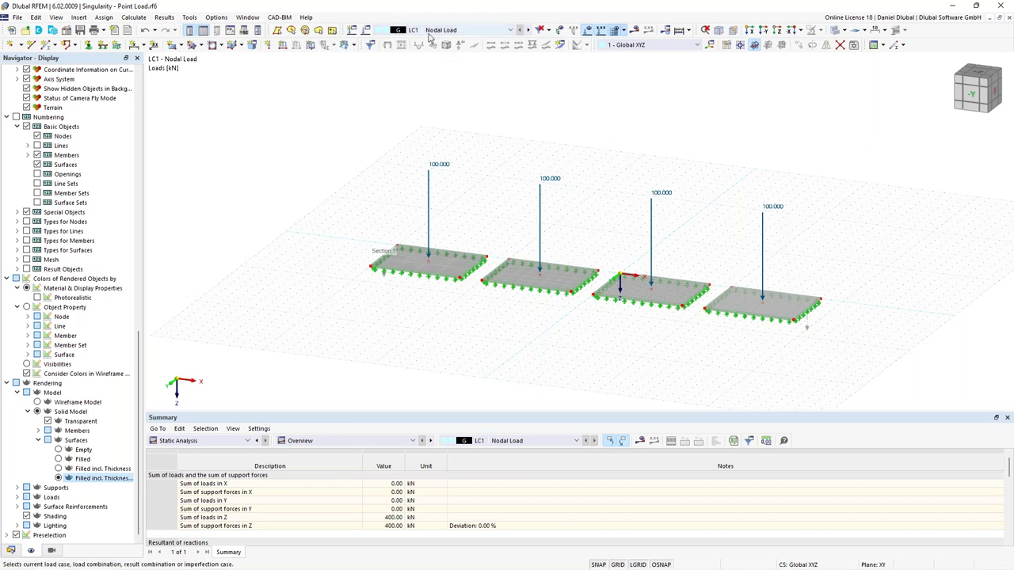
pyautogui.click(528, 29)
pyautogui.moveTo(633, 161); pyautogui.dragTo(546, 166, button='middle')
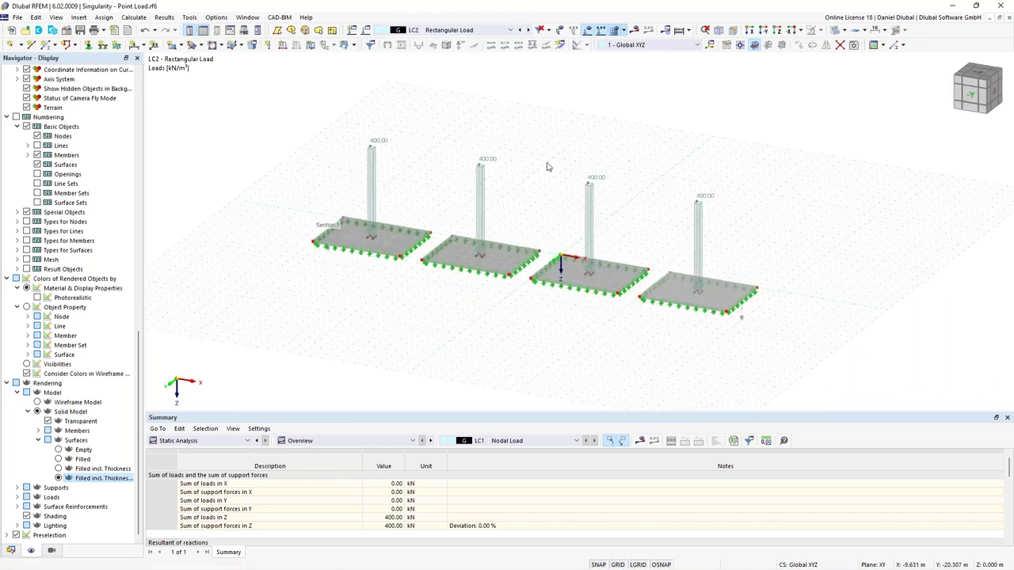
pyautogui.click(634, 36)
pyautogui.click(552, 335)
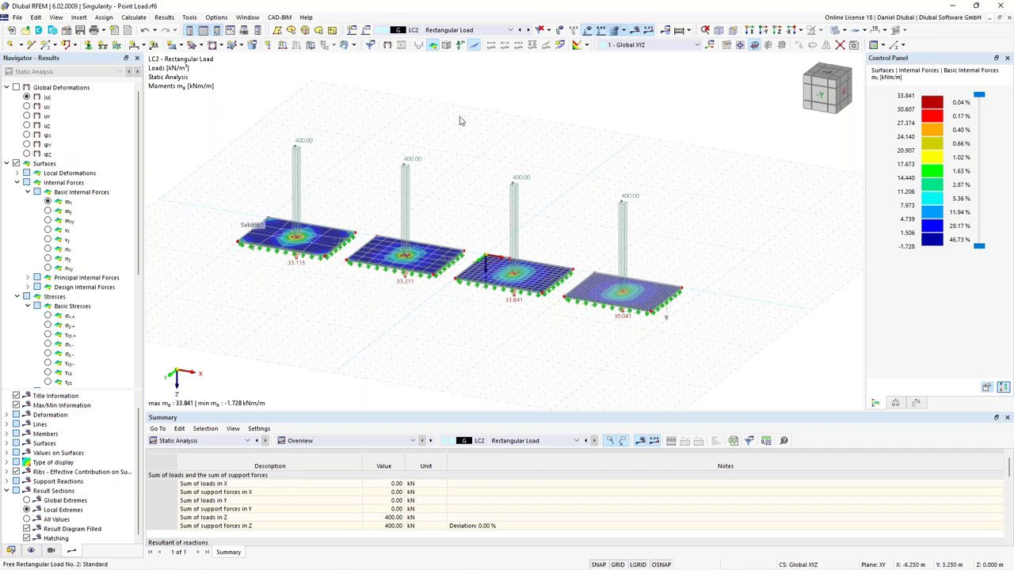
# Examine the mx moment distribution and peak values under the rectangular loads in LC2, starting with the first, coarsely meshed plate
pyautogui.moveTo(475, 177); pyautogui.dragTo(349, 190, button='middle')
pyautogui.scroll(5, 348, 190)
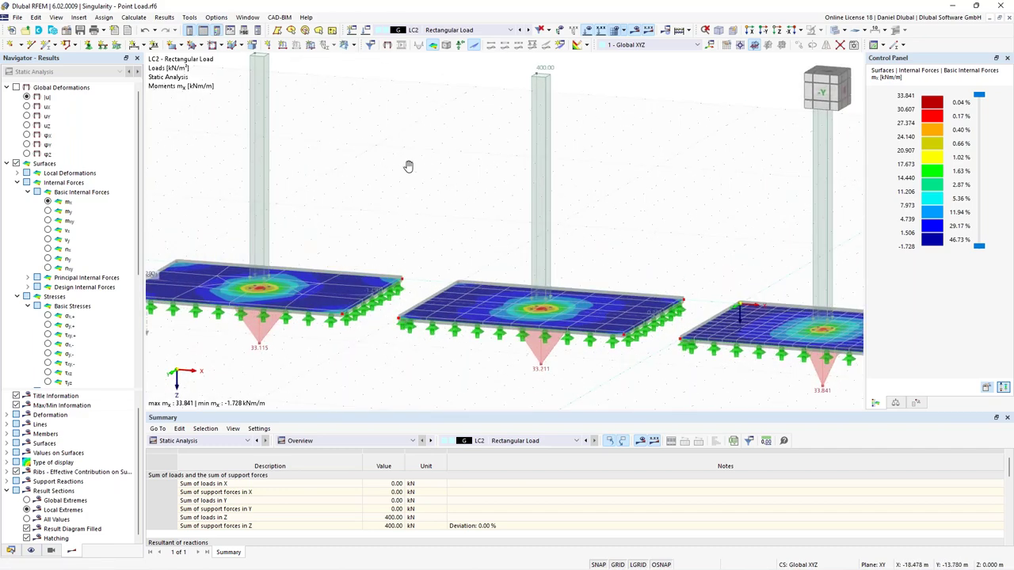
pyautogui.moveTo(408, 167); pyautogui.dragTo(464, 149, button='middle')
pyautogui.scroll(5, 453, 158)
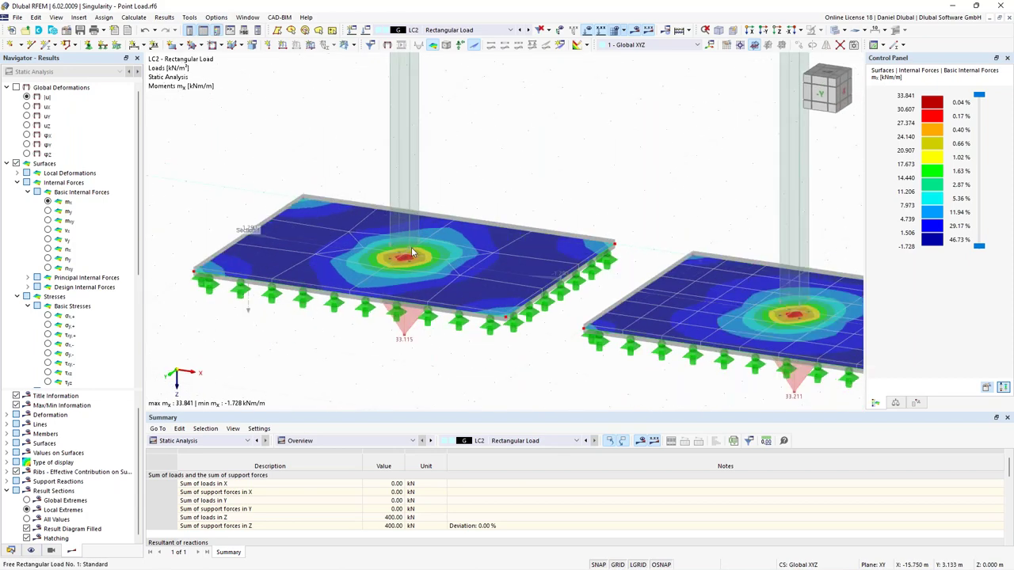
pyautogui.scroll(-3, 412, 252)
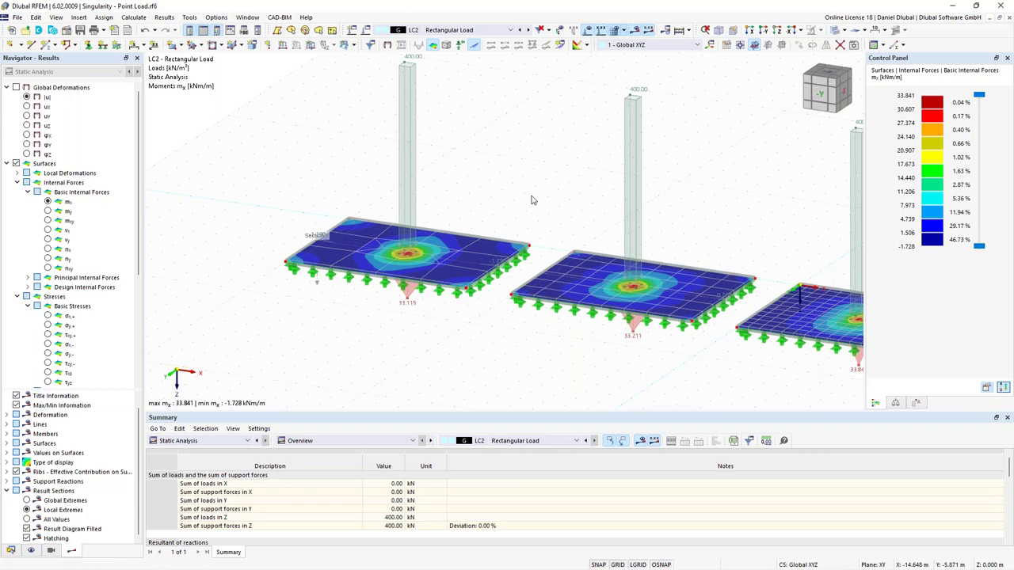
pyautogui.scroll(-4, 532, 199)
pyautogui.moveTo(552, 203); pyautogui.dragTo(595, 208, button='middle')
pyautogui.scroll(3, 595, 209)
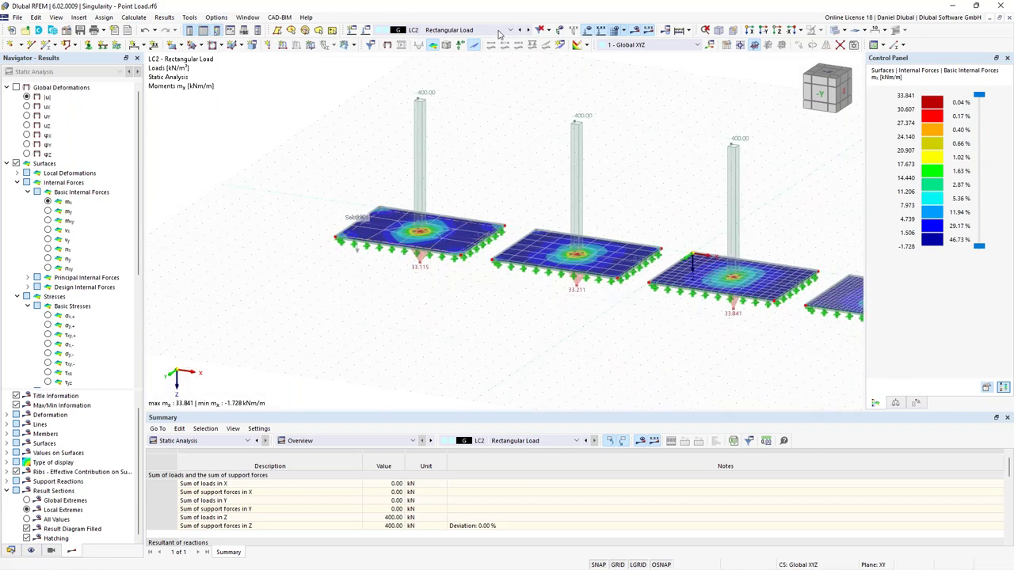
# Examine the mx moment peaks of LC1 across the plates, and check the nodal load on the finely meshed fourth plate
pyautogui.click(518, 30)
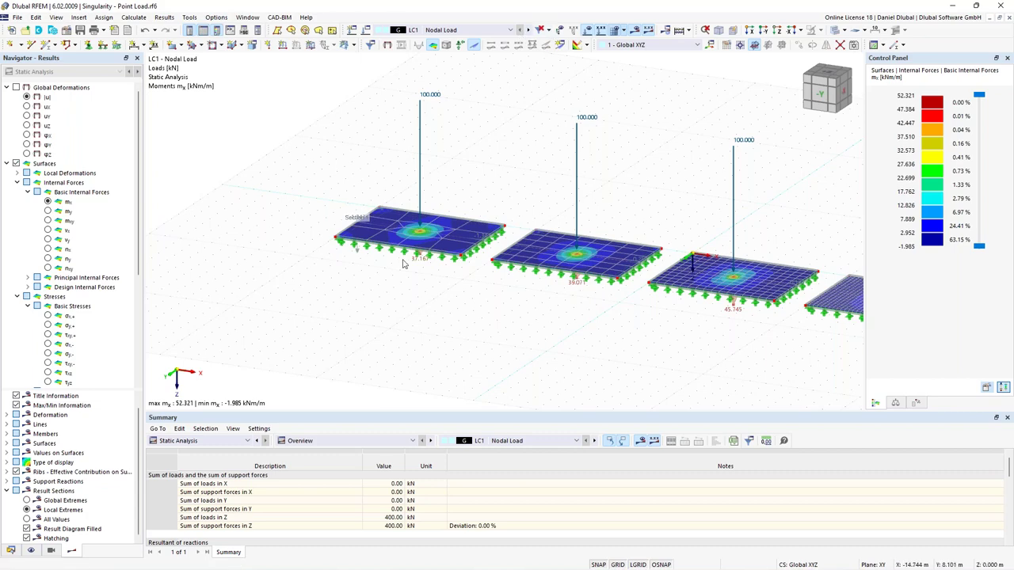
pyautogui.scroll(2, 546, 172)
pyautogui.scroll(-2, 546, 172)
pyautogui.scroll(1, 767, 289)
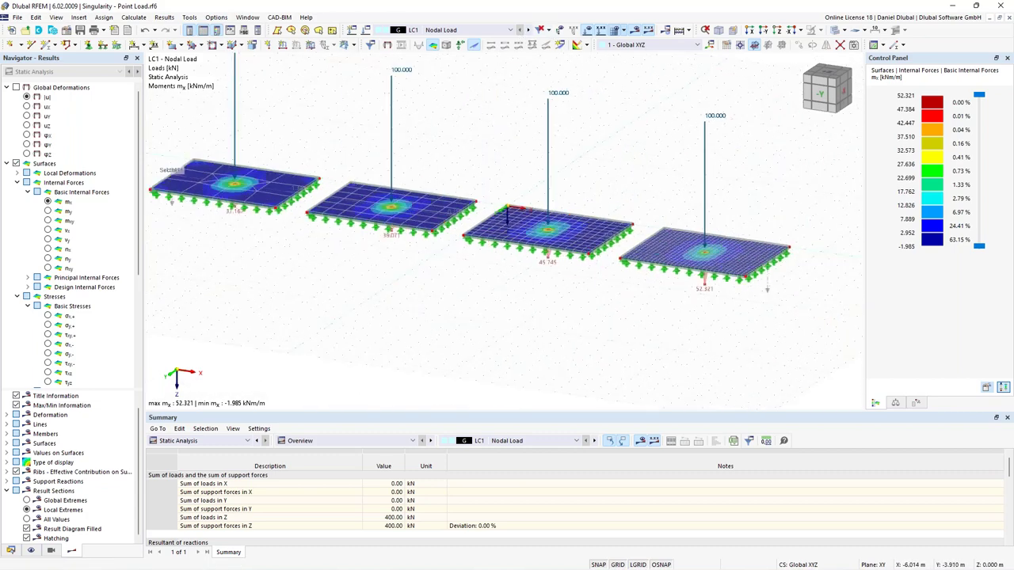
pyautogui.scroll(5, 767, 289)
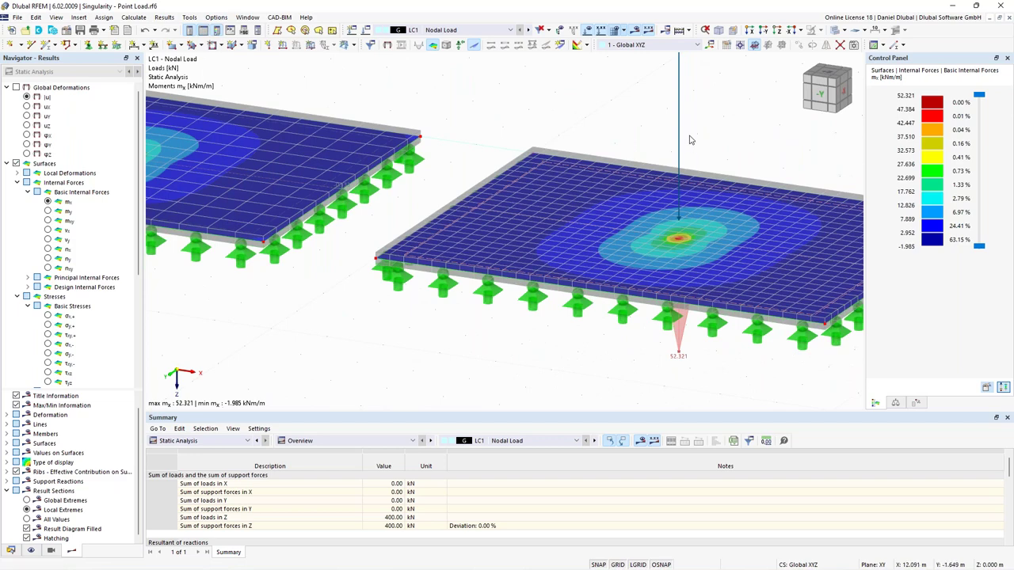
pyautogui.scroll(-2, 700, 134)
pyautogui.moveTo(697, 135); pyautogui.dragTo(630, 267, button='middle')
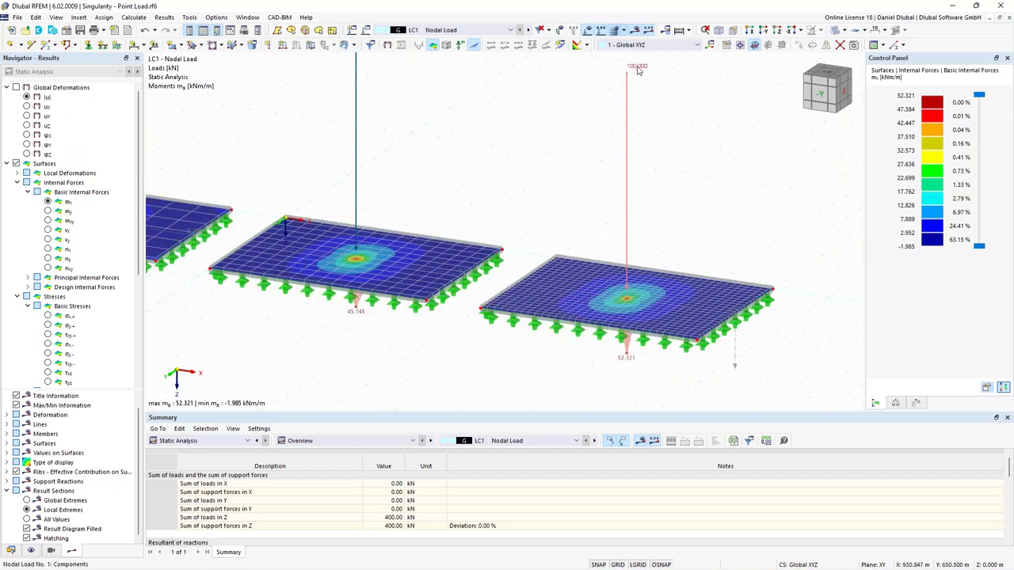
pyautogui.moveTo(637, 71)
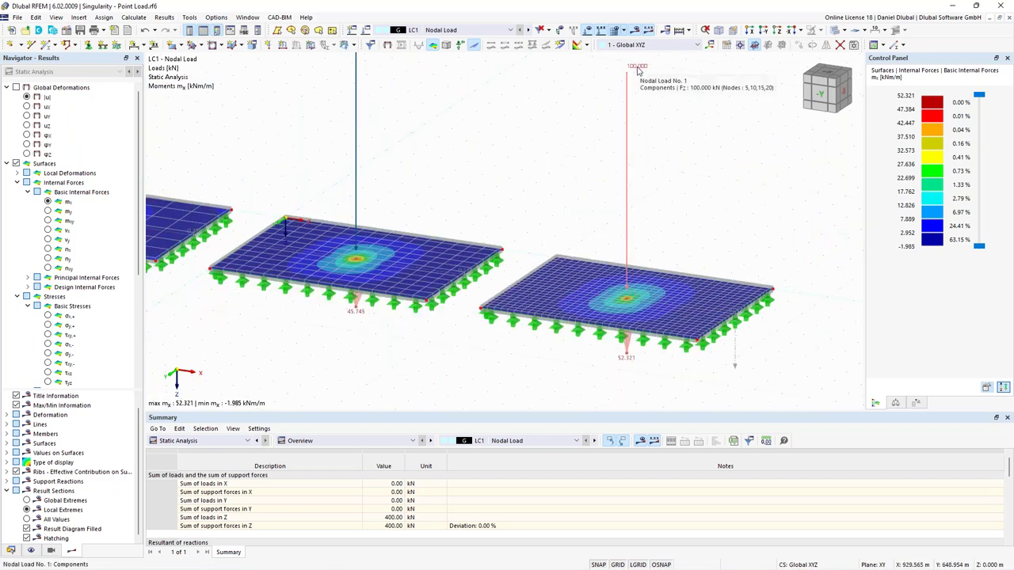
pyautogui.moveTo(653, 303)
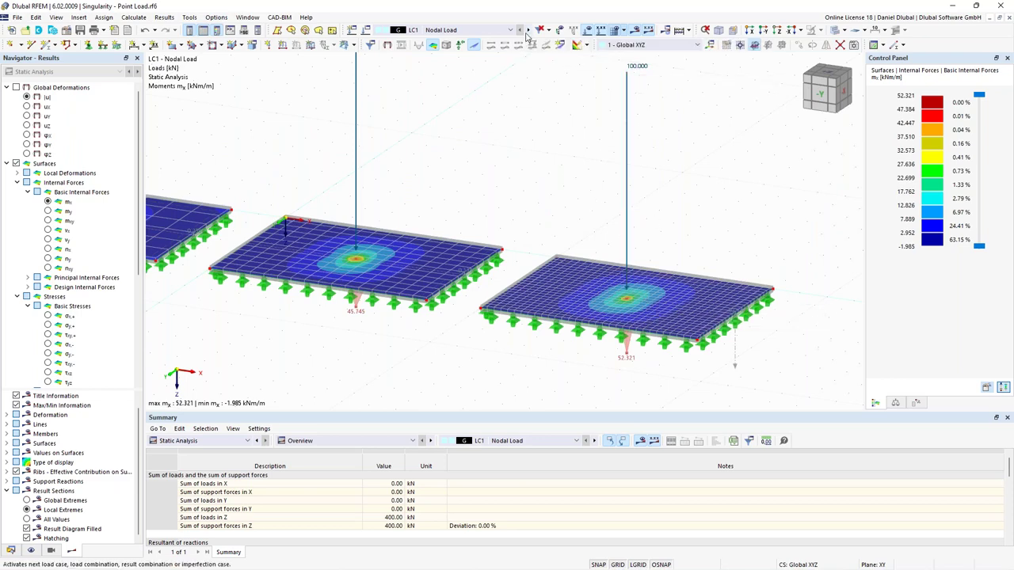
# Examine the LC2 mx moments around the rectangular load on the fourth plate and compare them with the other three plates
pyautogui.click(528, 30)
pyautogui.scroll(3, 590, 241)
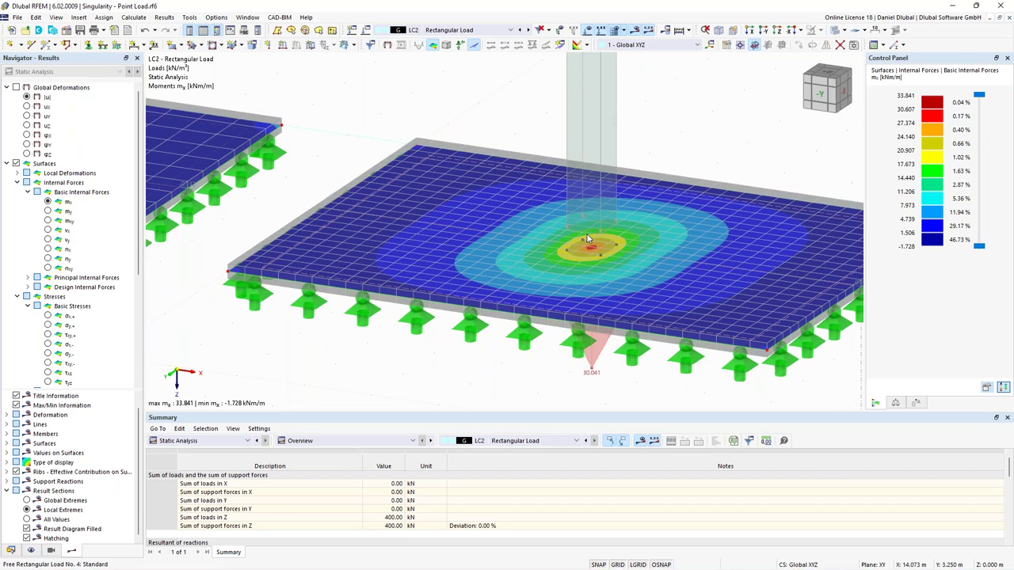
pyautogui.scroll(2, 579, 287)
pyautogui.scroll(-4, 398, 150)
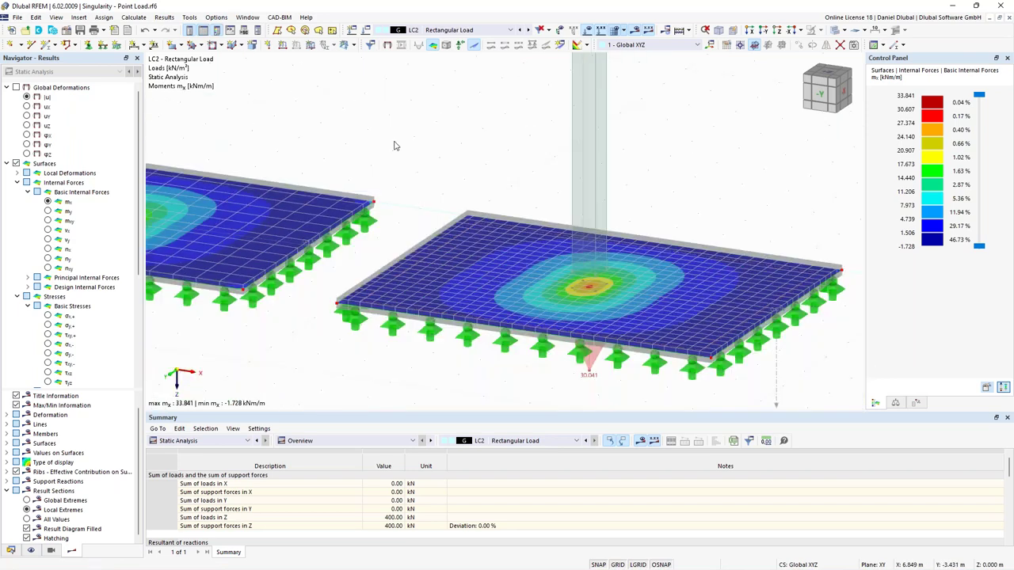
pyautogui.scroll(-2, 398, 134)
pyautogui.scroll(-3, 466, 190)
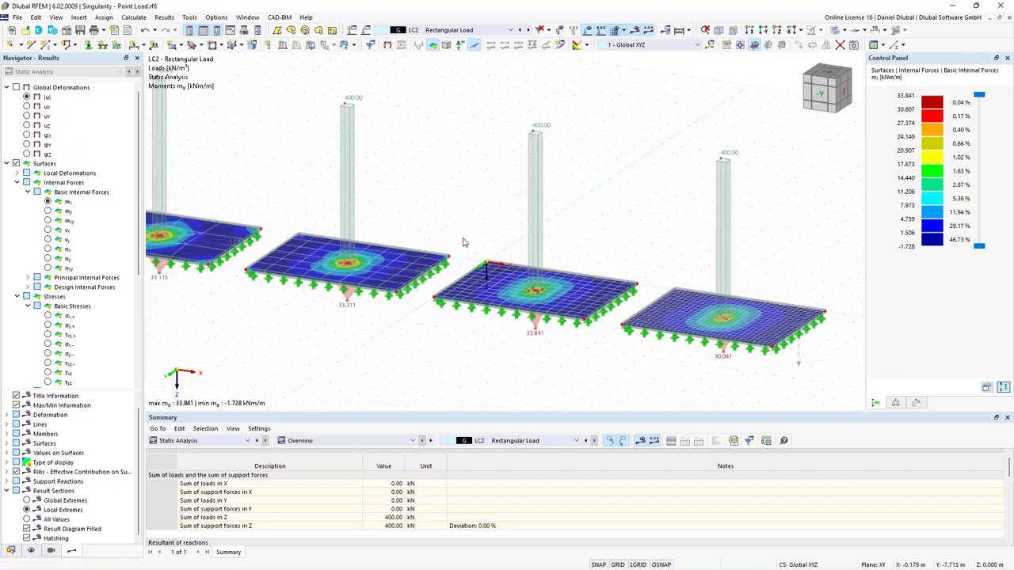
pyautogui.moveTo(543, 145)
pyautogui.moveTo(574, 295)
pyautogui.moveTo(356, 258)
pyautogui.scroll(-3, 430, 206)
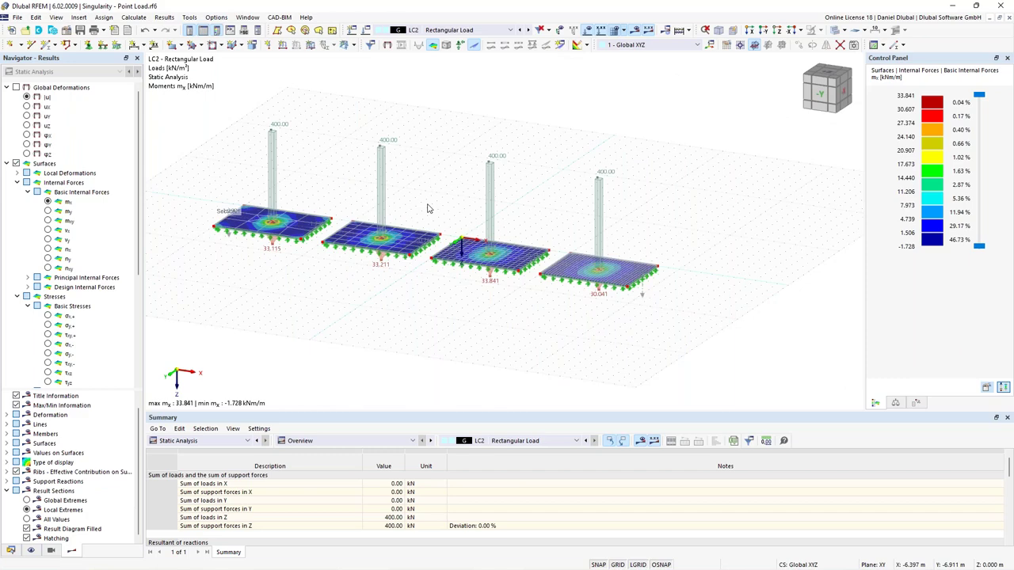
pyautogui.moveTo(384, 186); pyautogui.dragTo(511, 197, button='middle')
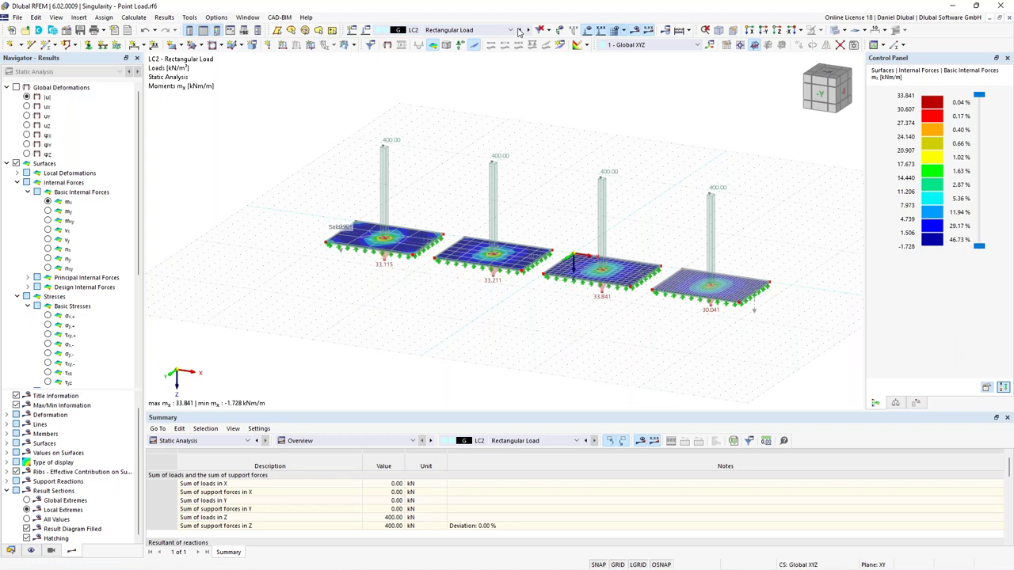
# Switch to LC1, check the settings of the result section through the plate centers, and open its result diagrams
pyautogui.click(512, 30)
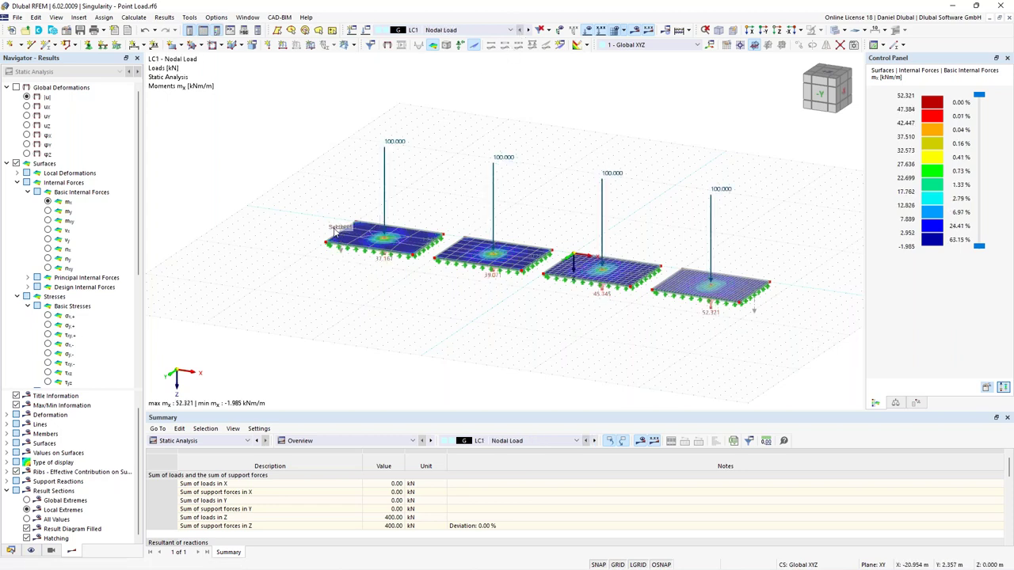
pyautogui.doubleClick(342, 255)
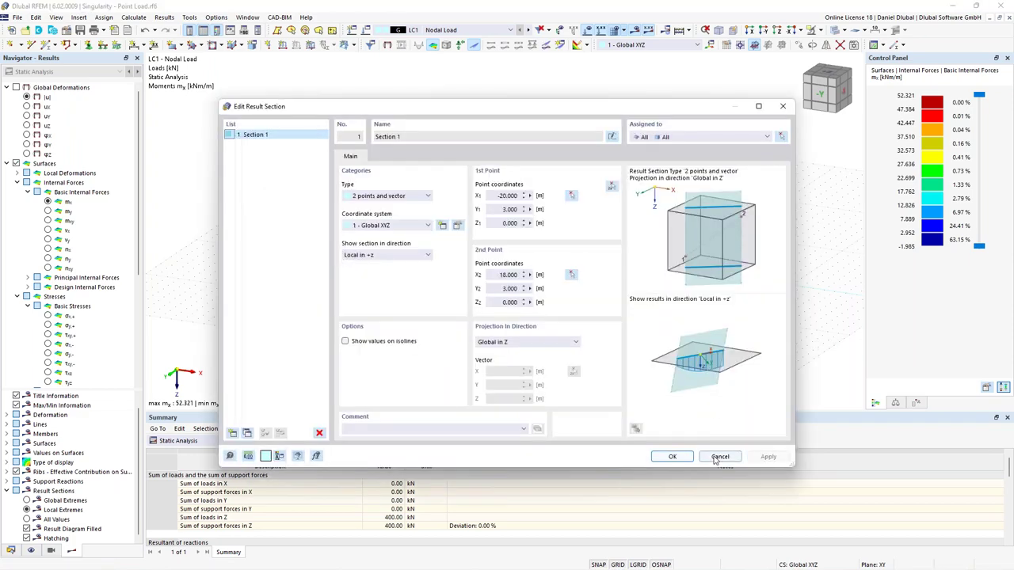
pyautogui.click(672, 457)
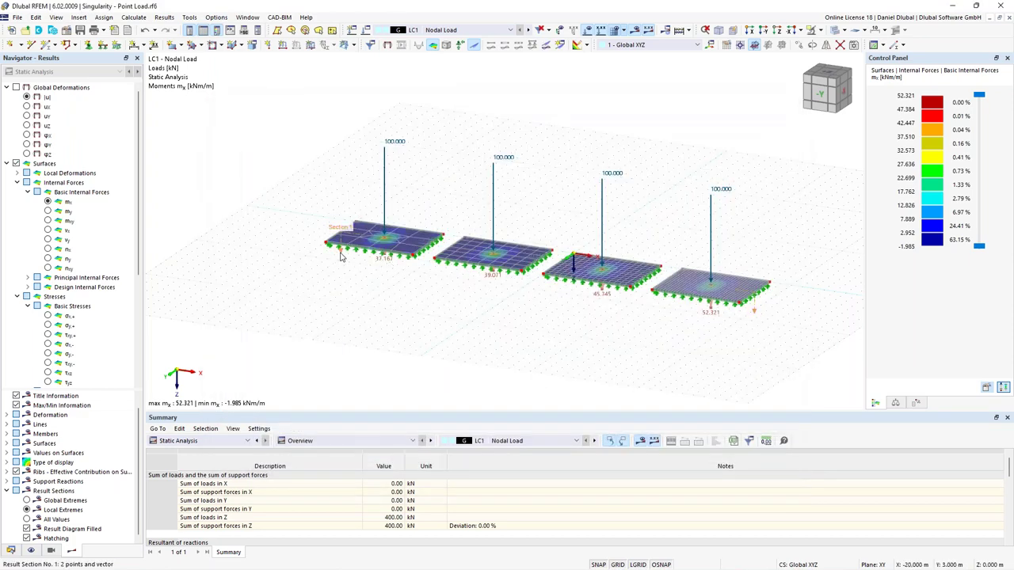
pyautogui.rightClick(341, 255)
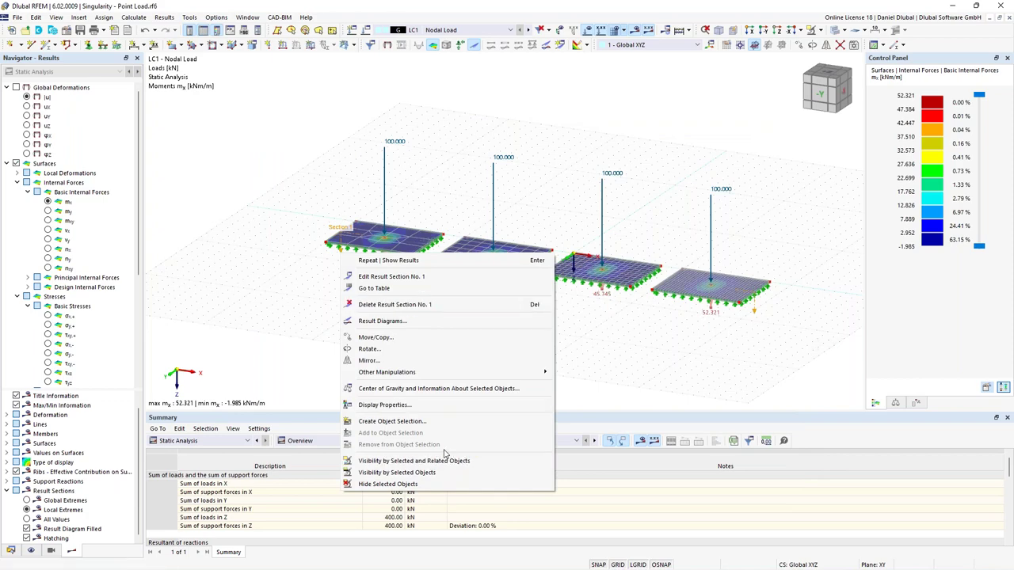
pyautogui.click(456, 323)
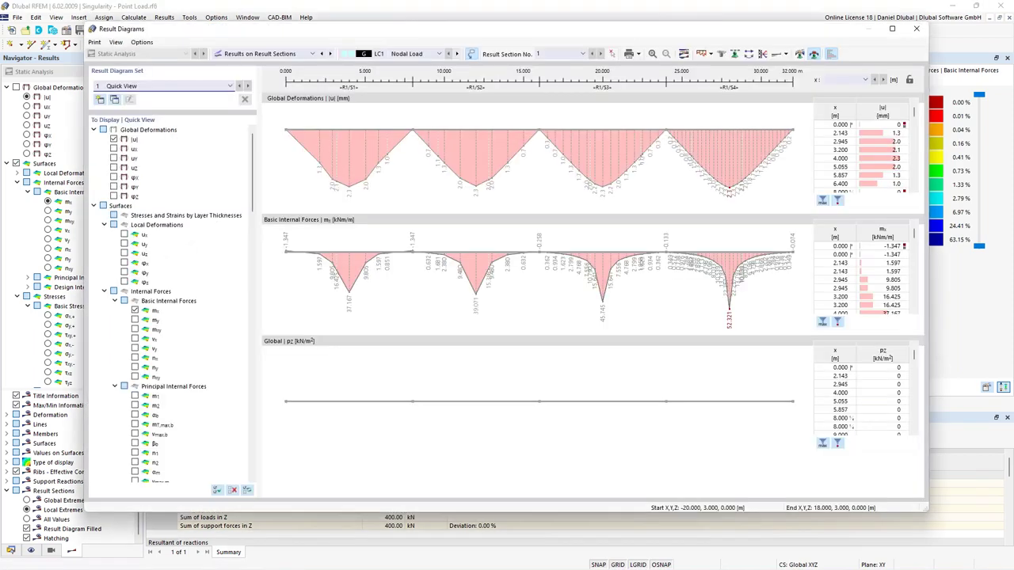
# Remove the global pz load distribution from the displayed result diagrams
pyautogui.scroll(-10, 194, 440)
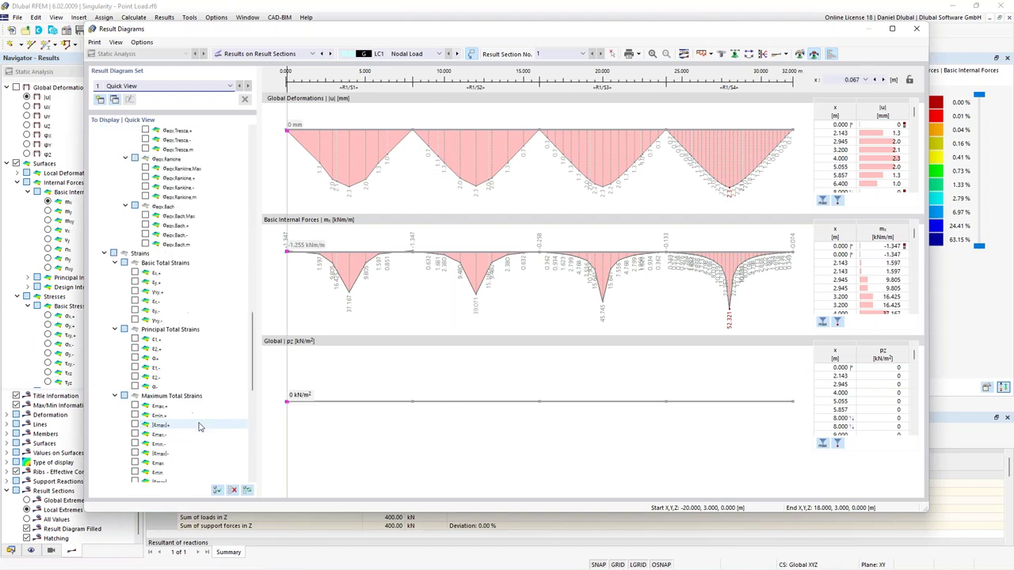
pyautogui.scroll(-5, 190, 455)
pyautogui.click(135, 433)
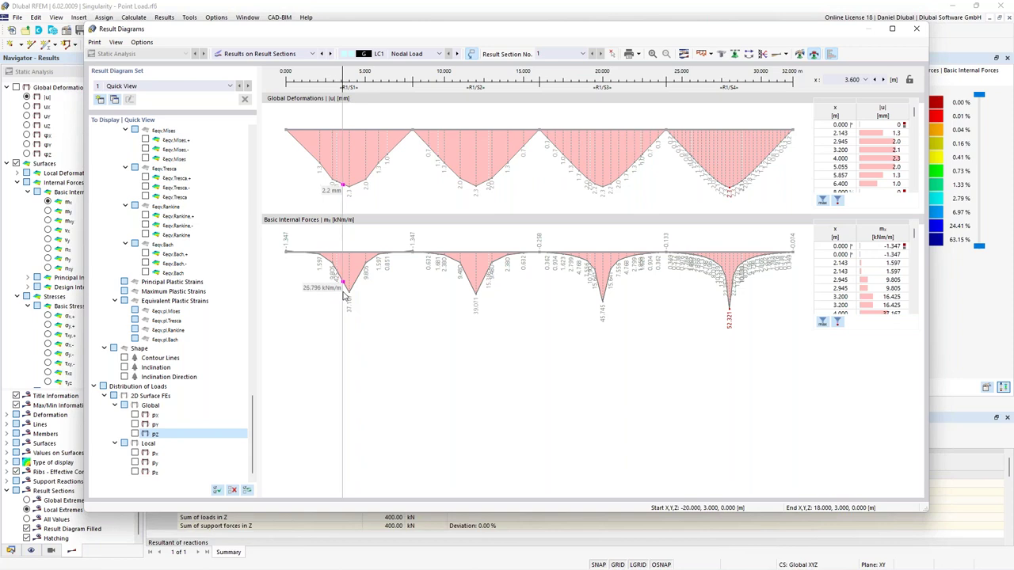
# Define a constant smooth range from 3.5 to 4.5 m around the first plate's moment peak in the result diagrams
pyautogui.click(800, 54)
pyautogui.moveTo(521, 133); pyautogui.dragTo(653, 136)
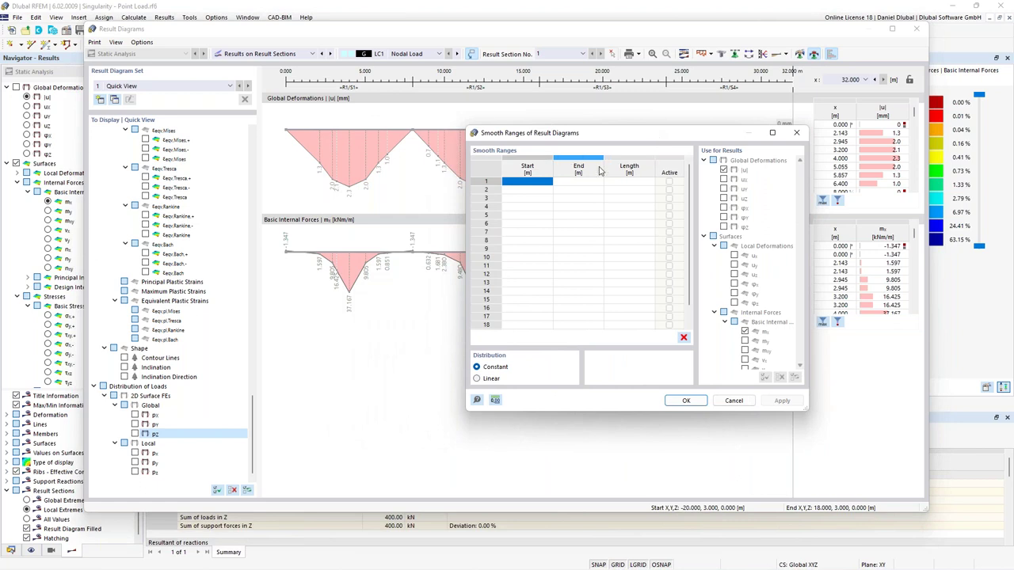
pyautogui.click(538, 181)
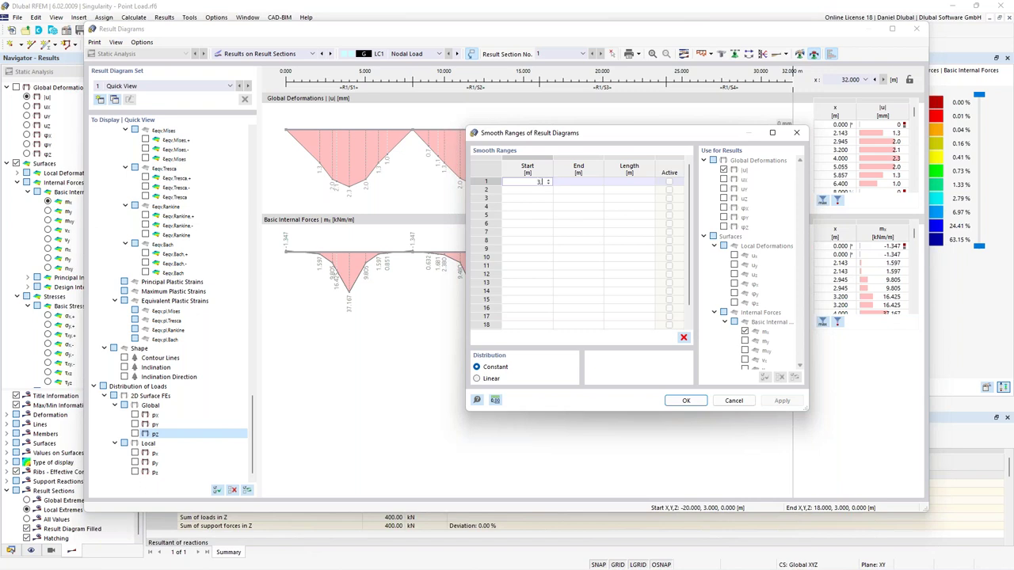
pyautogui.click(576, 182)
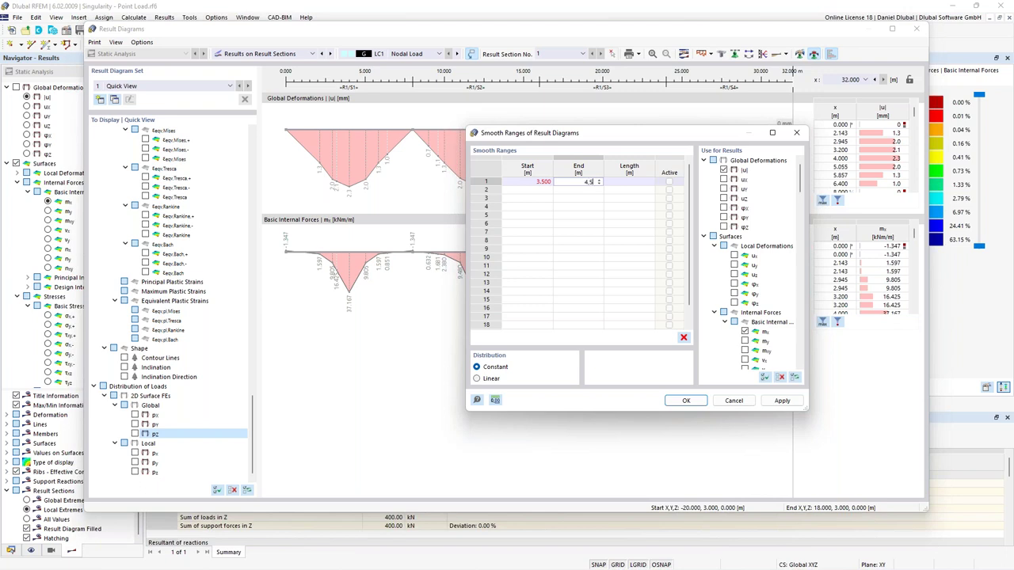
# Add two more smooth ranges to the result diagrams, from 13.5 to 14.5 m and from 23.5 to 24.5 m
pyautogui.click(539, 191)
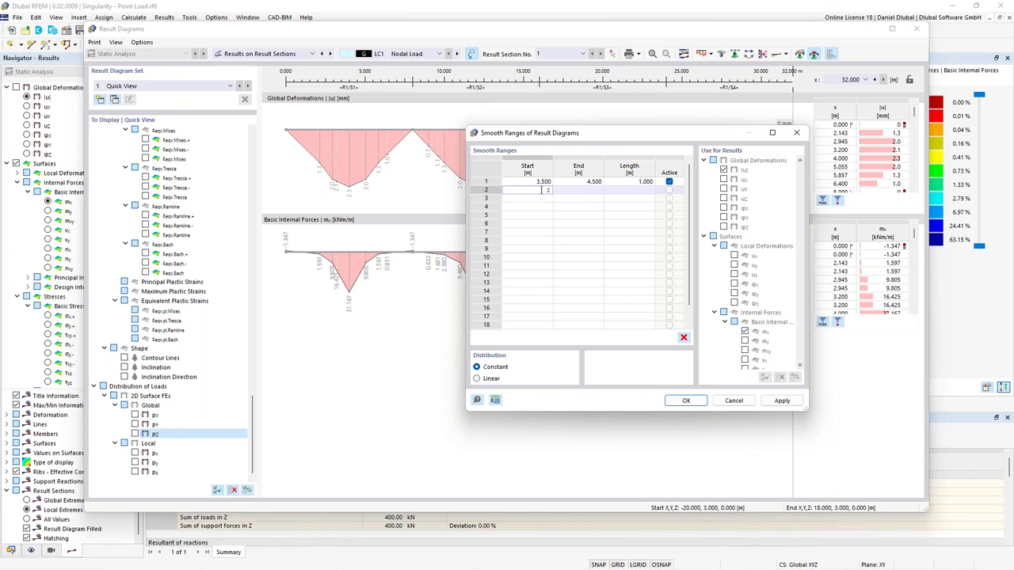
pyautogui.moveTo(578, 133); pyautogui.dragTo(659, 166)
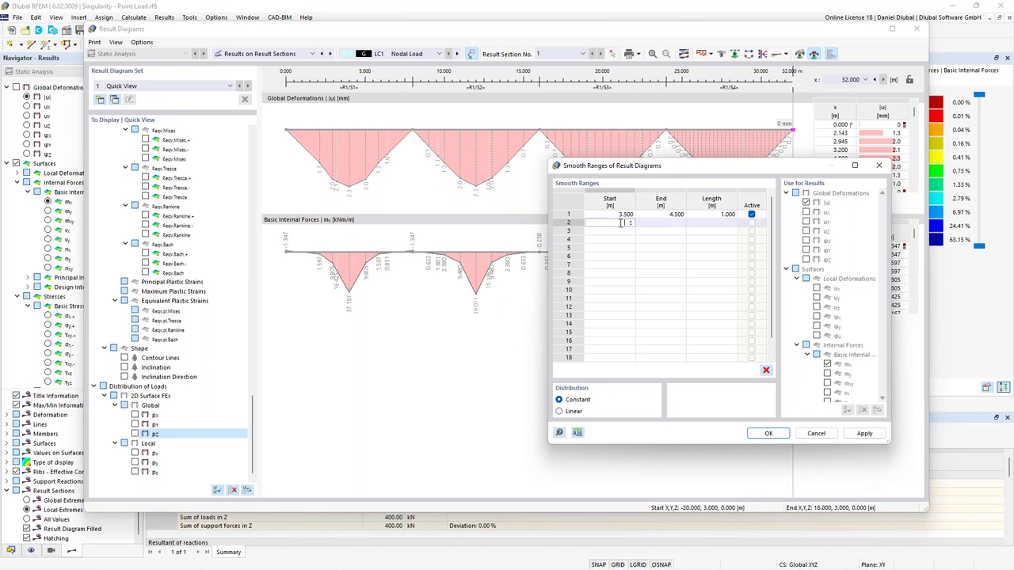
pyautogui.write('.5')
pyautogui.click(673, 222)
pyautogui.write('14.5')
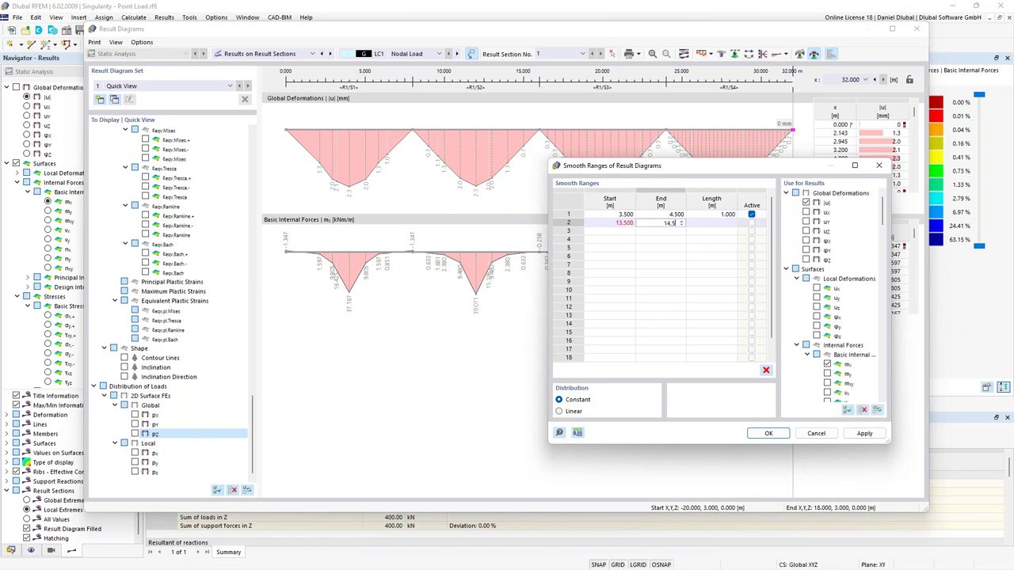
pyautogui.press('Return')
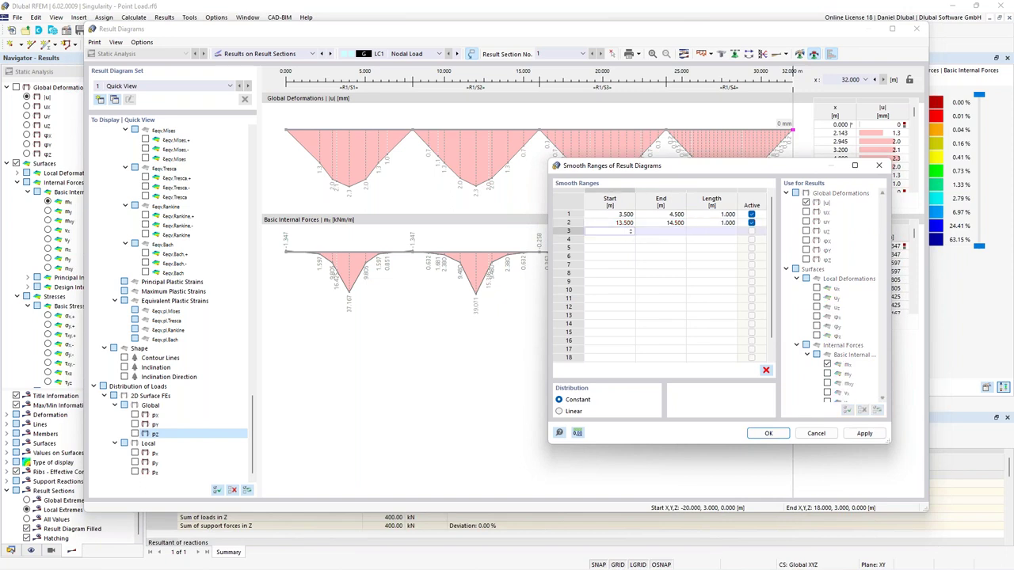
pyautogui.write('23.5')
pyautogui.click(676, 231)
pyautogui.write('24.5')
pyautogui.press('Return')
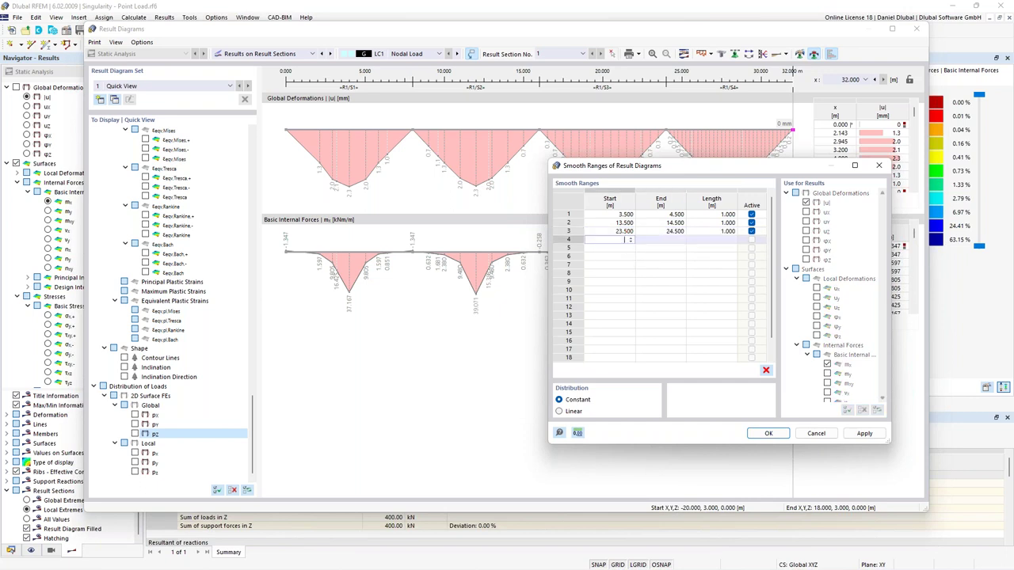
# Try a fourth smooth range starting at 35.5 m, delete it, and apply the remaining ranges to the result diagrams
pyautogui.write('35.5')
pyautogui.click(675, 239)
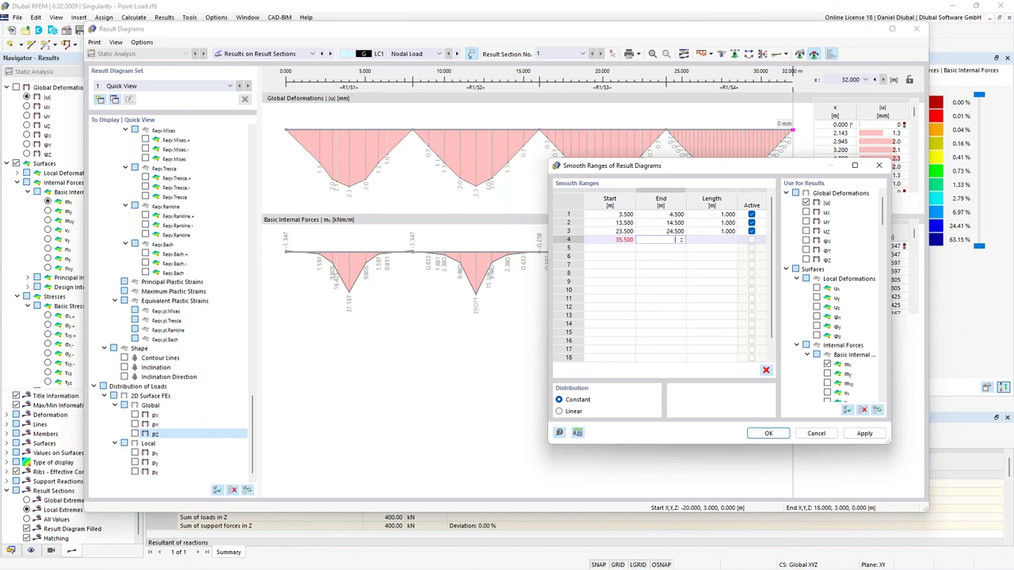
pyautogui.click(616, 239)
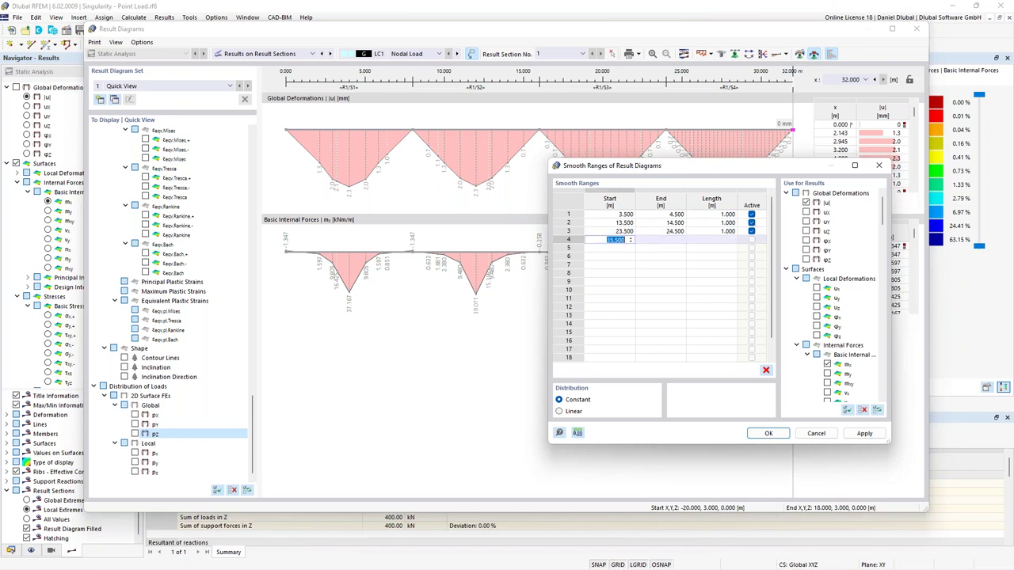
pyautogui.press('Delete')
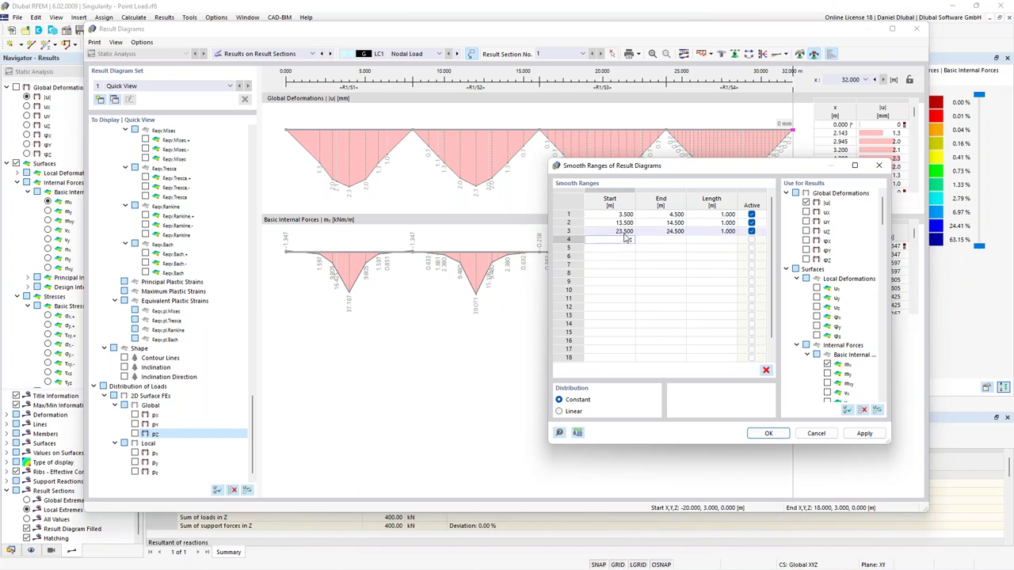
pyautogui.press('Return')
pyautogui.click(804, 354)
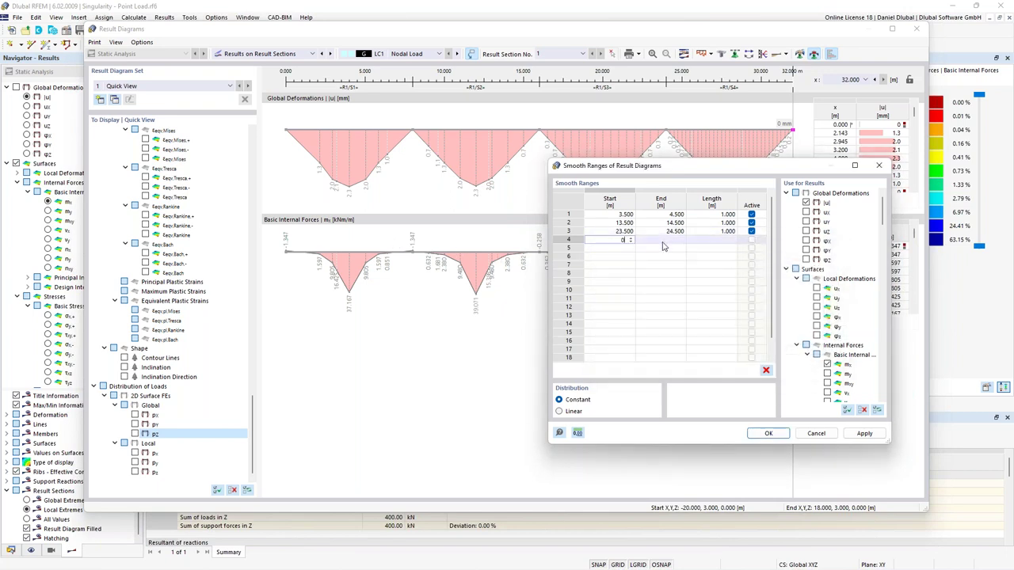
pyautogui.moveTo(650, 249); pyautogui.dragTo(602, 242)
pyautogui.click(602, 243)
pyautogui.rightClick(604, 242)
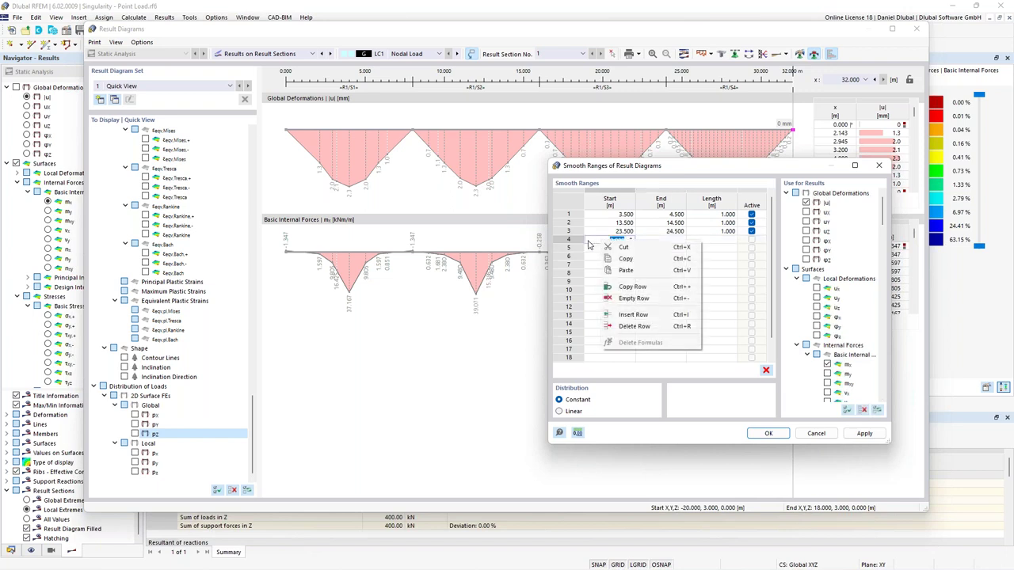
pyautogui.click(644, 325)
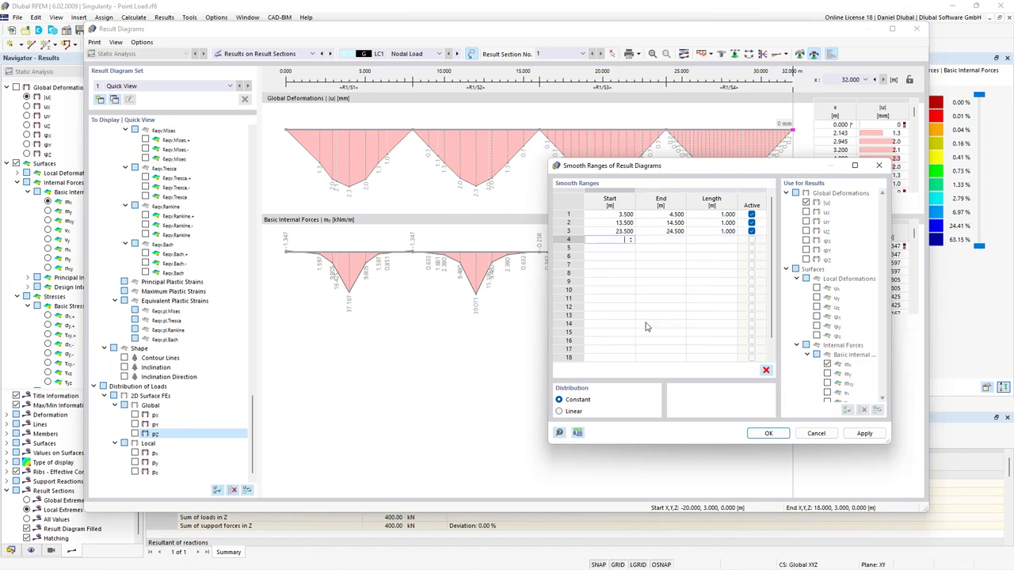
pyautogui.click(568, 230)
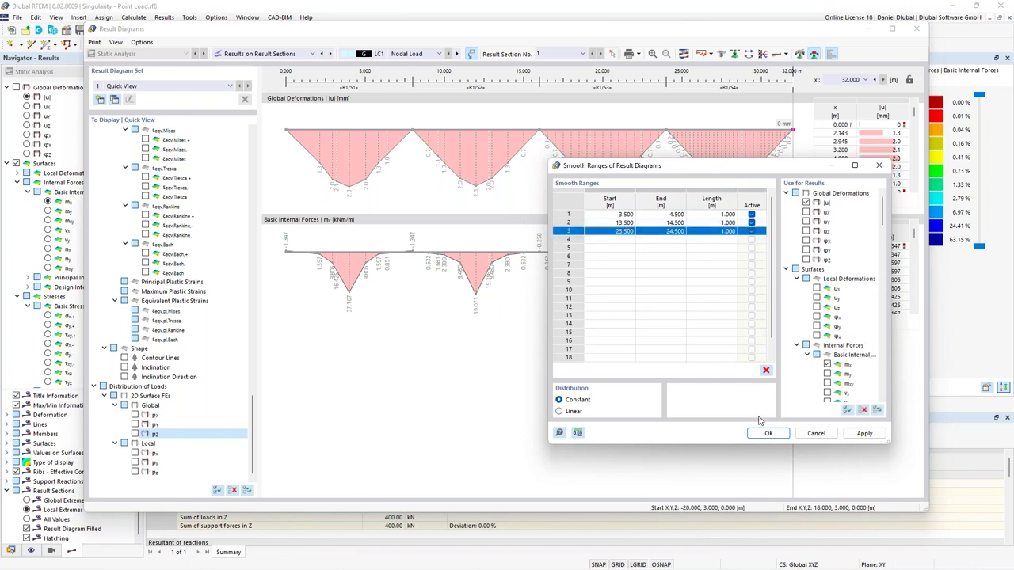
pyautogui.click(768, 433)
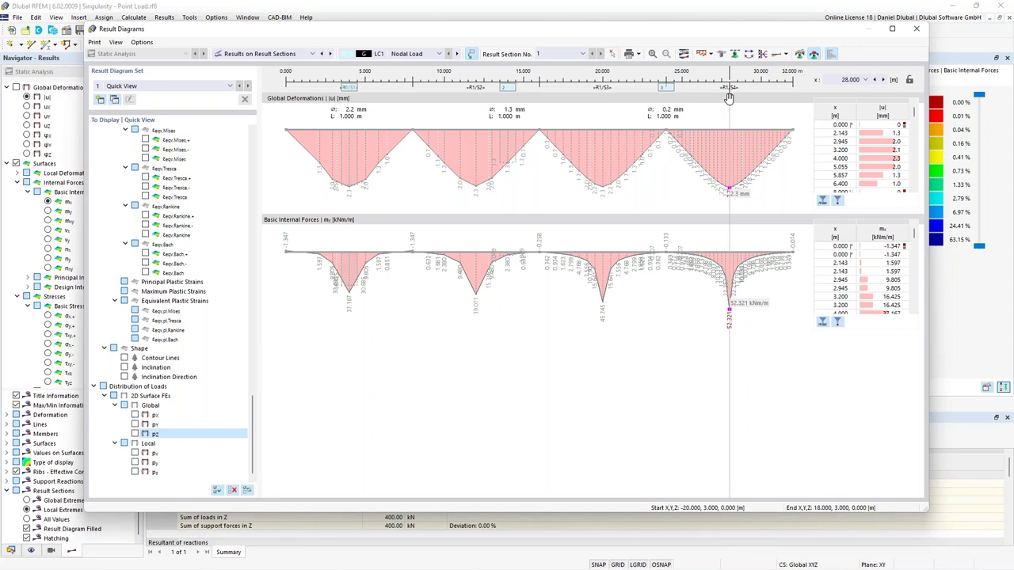
# Reopen the smooth ranges and set the second one from 11.5 to 12.5 m, around the second plate's moment peak
pyautogui.click(799, 53)
pyautogui.doubleClick(404, 188)
pyautogui.write('11.5')
pyautogui.press('Tab')
pyautogui.write('12.5')
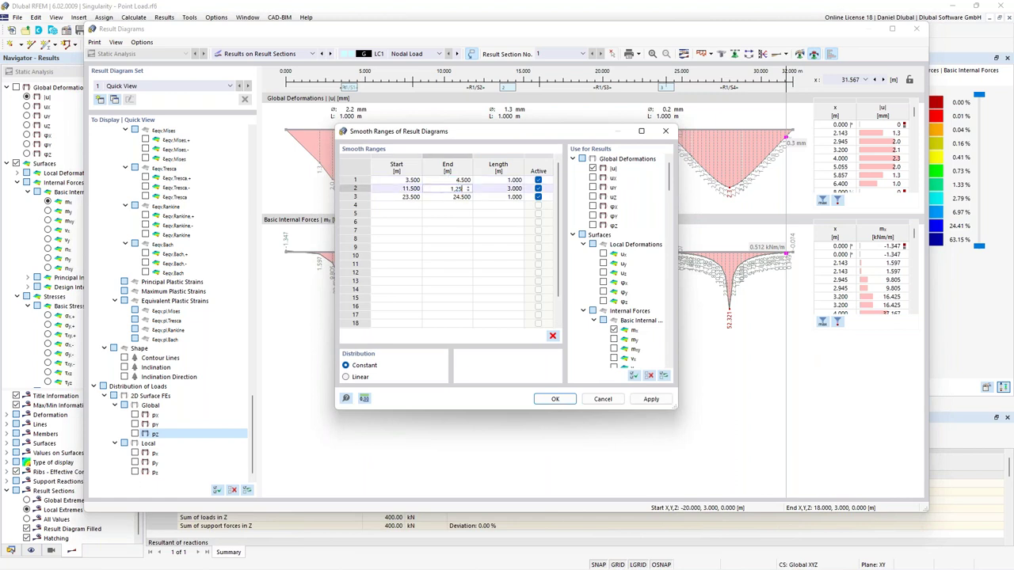
pyautogui.press('BackSpace')
pyautogui.press('BackSpace')
# Set the third smooth range from 19.5 to 20.5 m, around the third plate's moment peak
pyautogui.click(401, 196)
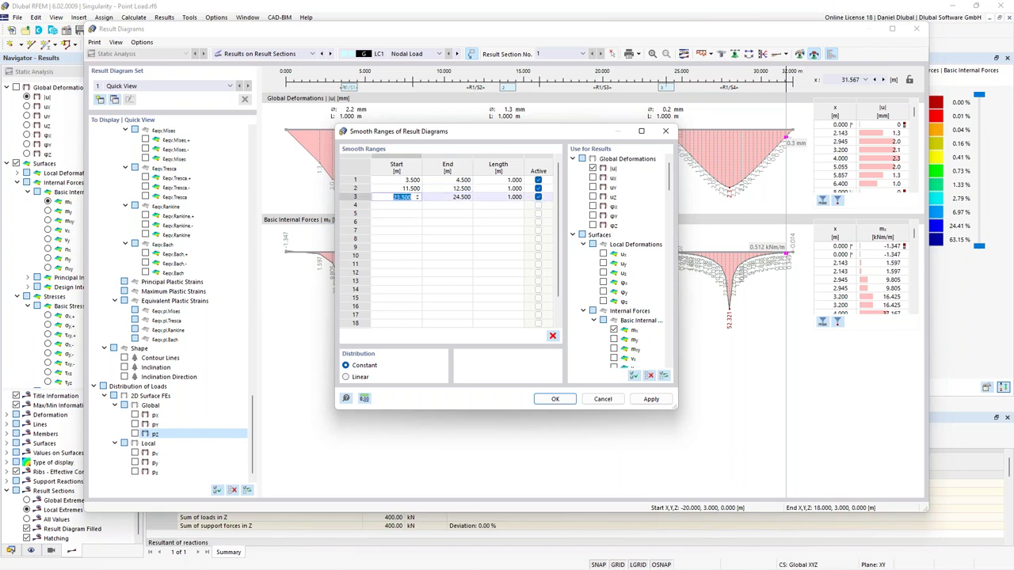
pyautogui.write('20')
pyautogui.write('19.5')
pyautogui.press('Tab')
pyautogui.write('20.5')
pyautogui.press('Tab')
# Add a fourth smooth range from 27.5 to 28.5 m, apply the ranges, and close the result diagrams
pyautogui.click(413, 207)
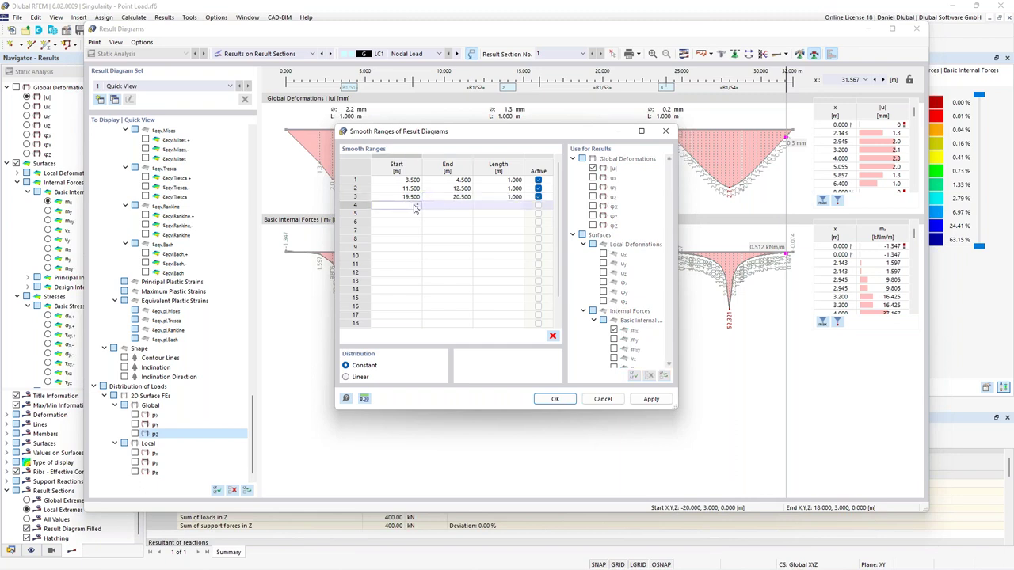
pyautogui.write('27.5')
pyautogui.press('Tab')
pyautogui.write('28.5')
pyautogui.click(507, 188)
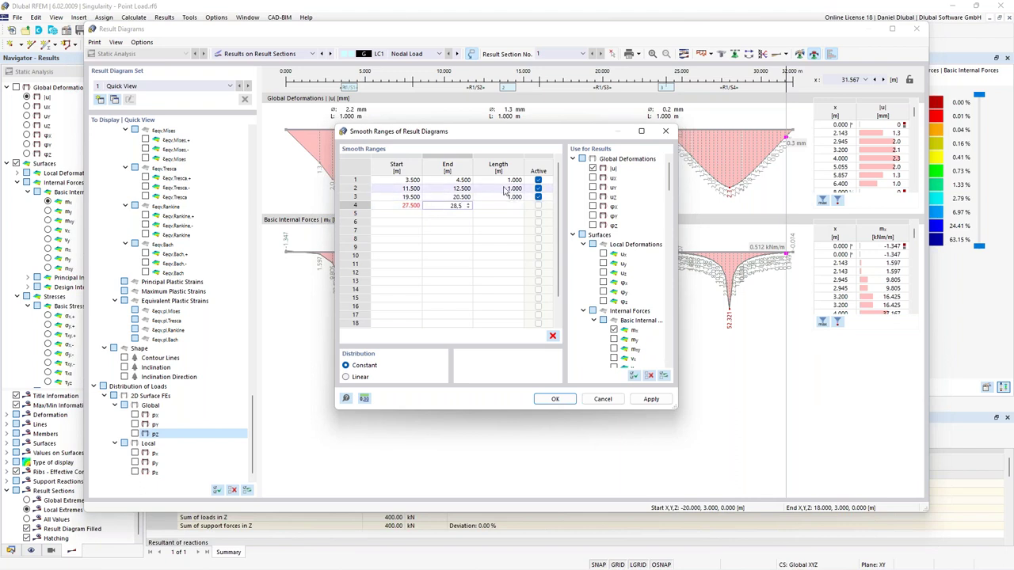
pyautogui.click(555, 398)
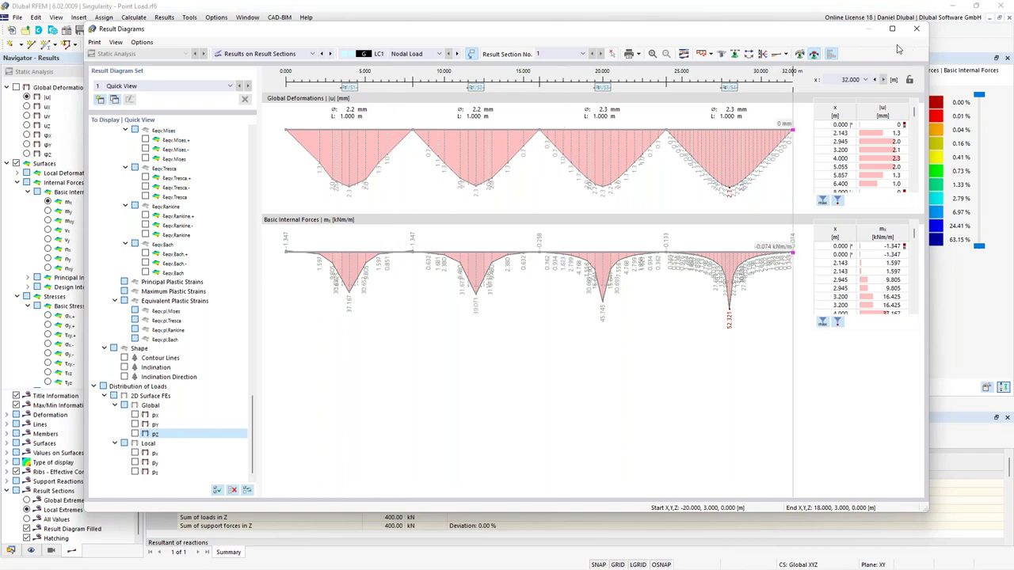
pyautogui.click(916, 28)
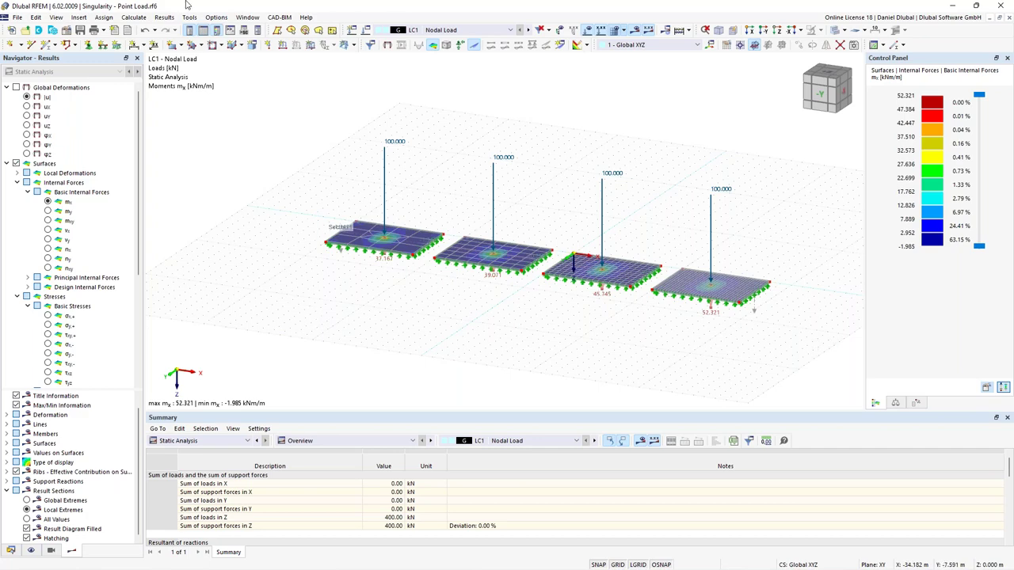
# Create a new model of type 2D | XY | Plate named "Singularity - Nodal Support"
pyautogui.click(17, 16)
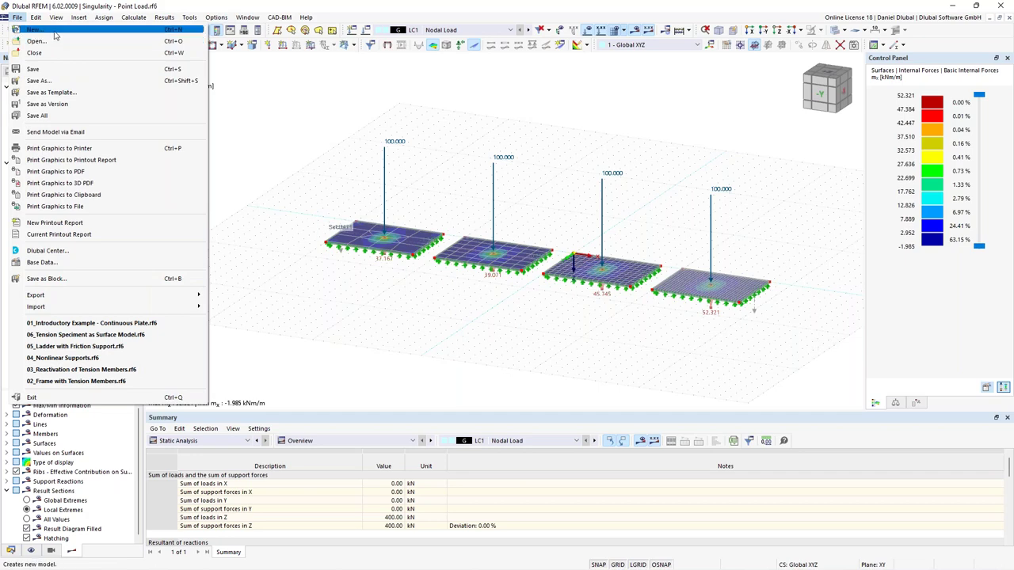
pyautogui.click(54, 30)
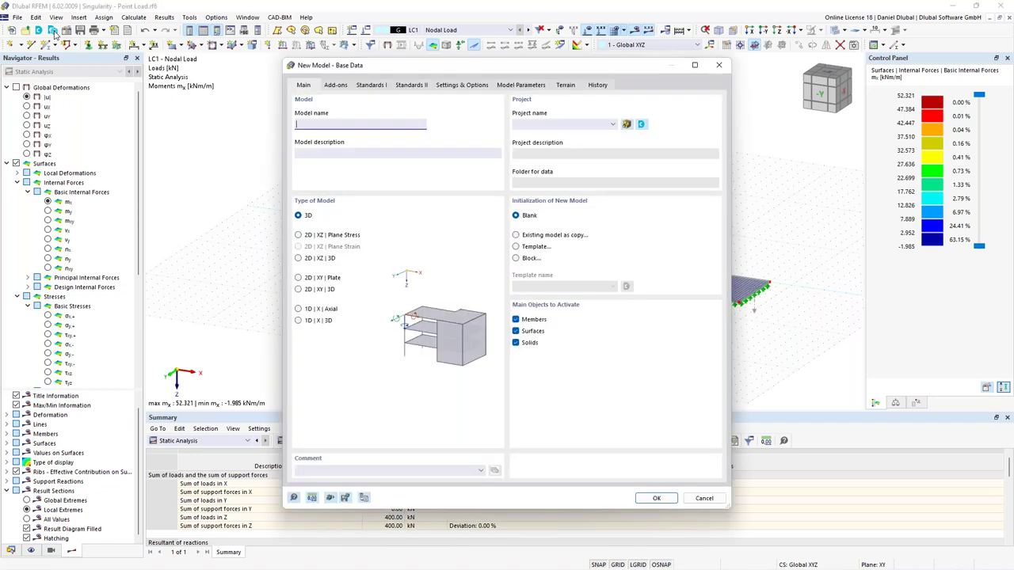
pyautogui.click(318, 278)
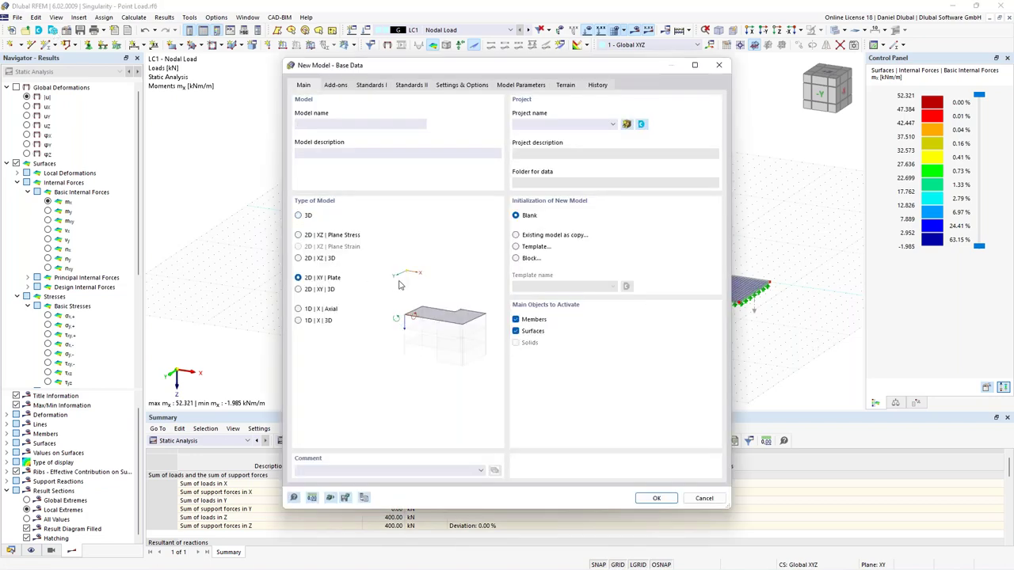
pyautogui.click(329, 125)
pyautogui.write('Singularity - Nodal Support')
pyautogui.click(653, 498)
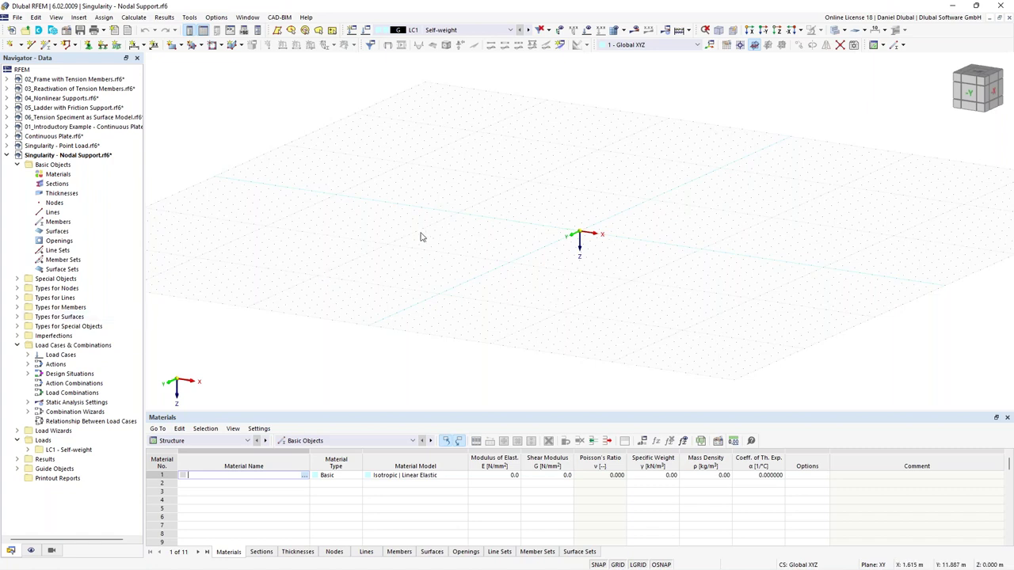
# Start a new rectangular surface with a new thickness and define its material as concrete C30/37 to EN 1992-1-1:2004/A1:2014
pyautogui.moveTo(570, 219); pyautogui.dragTo(187, 100, button='middle')
pyautogui.click(171, 44)
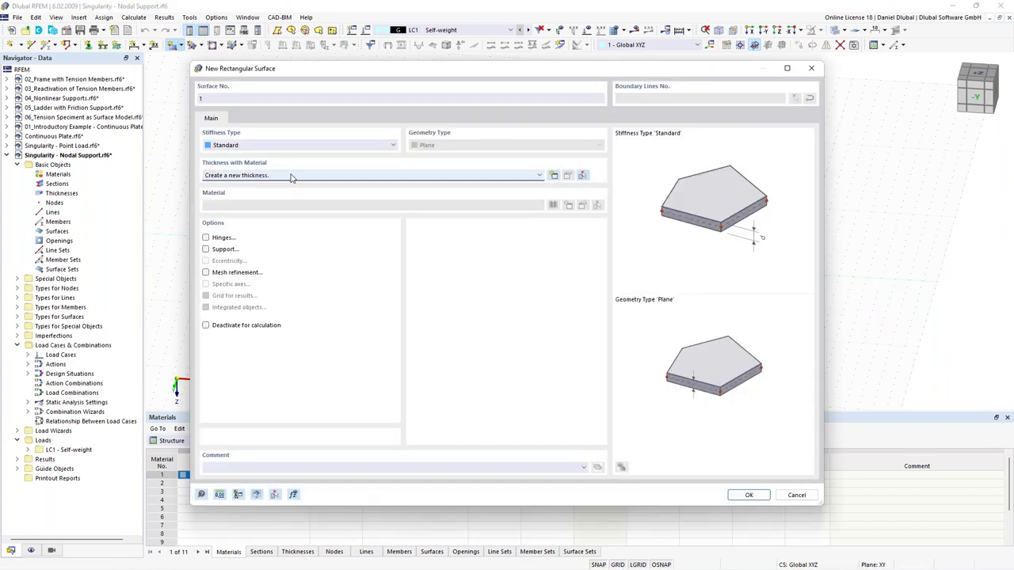
pyautogui.click(291, 177)
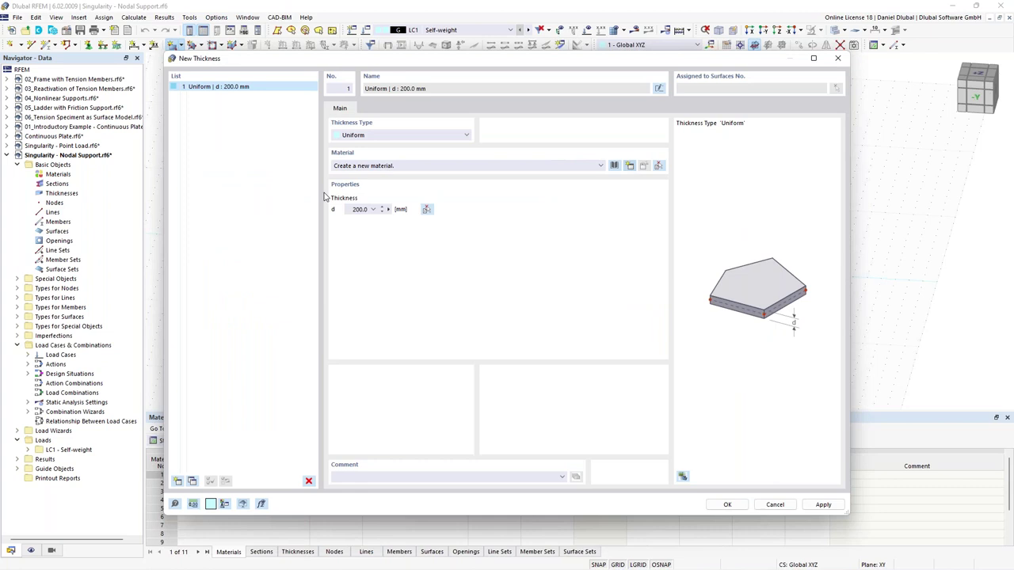
pyautogui.write('c')
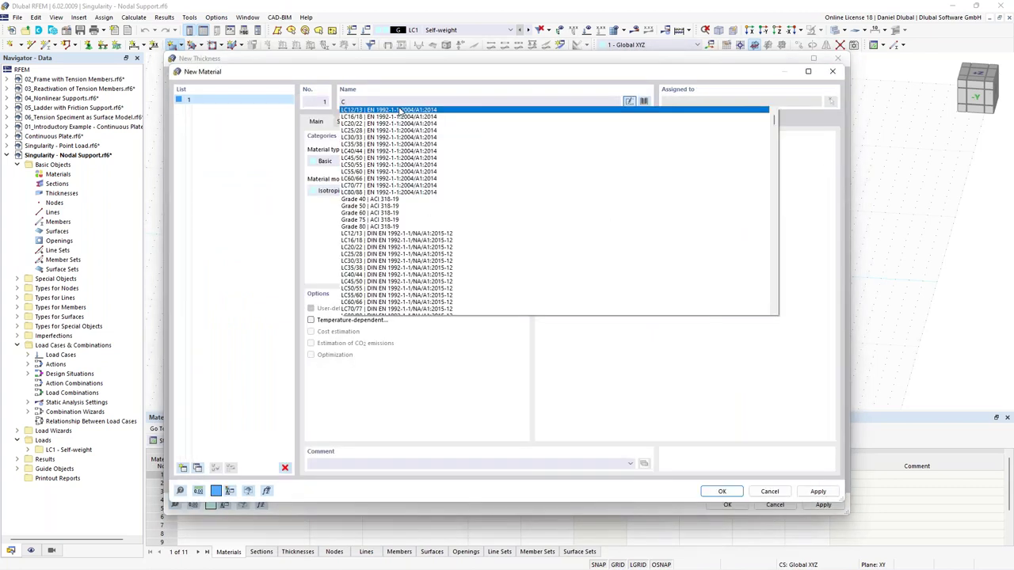
pyautogui.write('30/37')
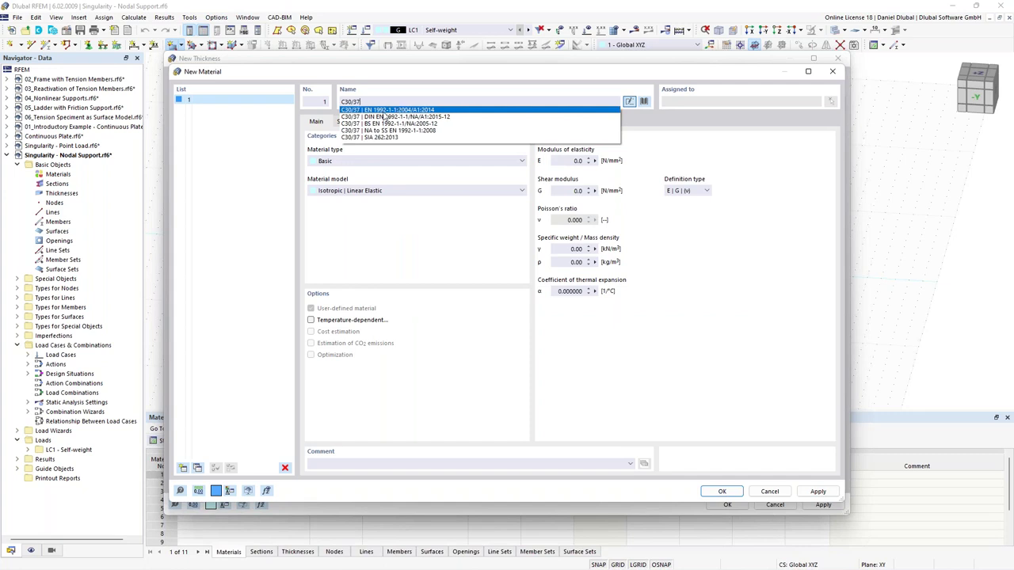
pyautogui.click(386, 124)
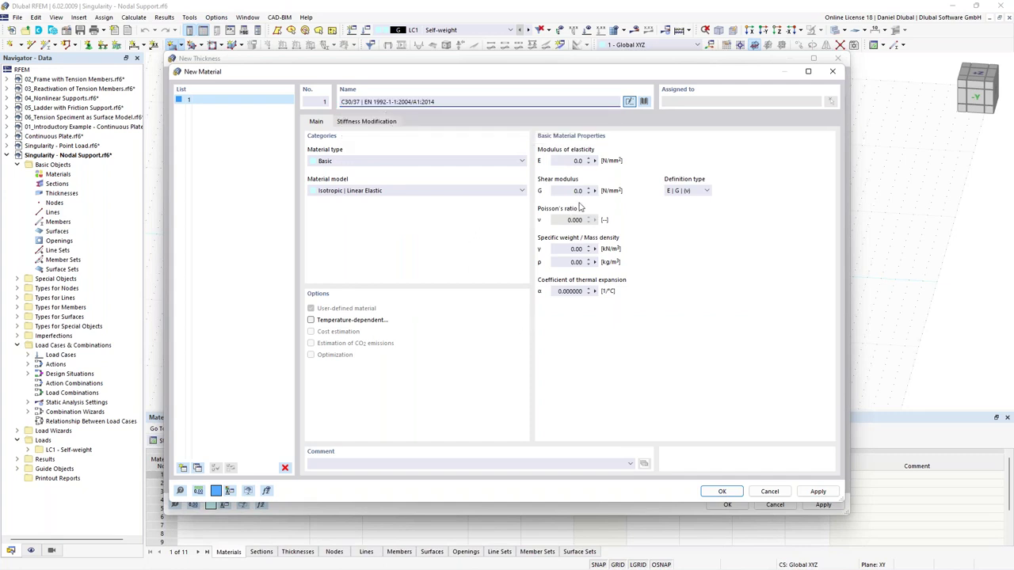
pyautogui.click(721, 491)
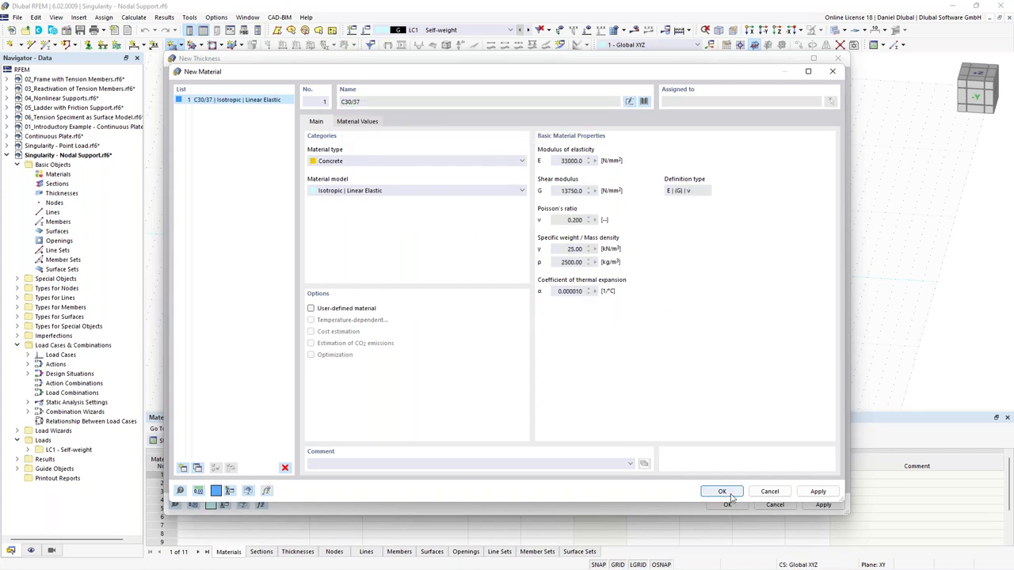
# Accept the uniform 200 mm thickness and draw the rectangular surface 8 m by 4 m from the origin in the Z-direction view
pyautogui.click(400, 210)
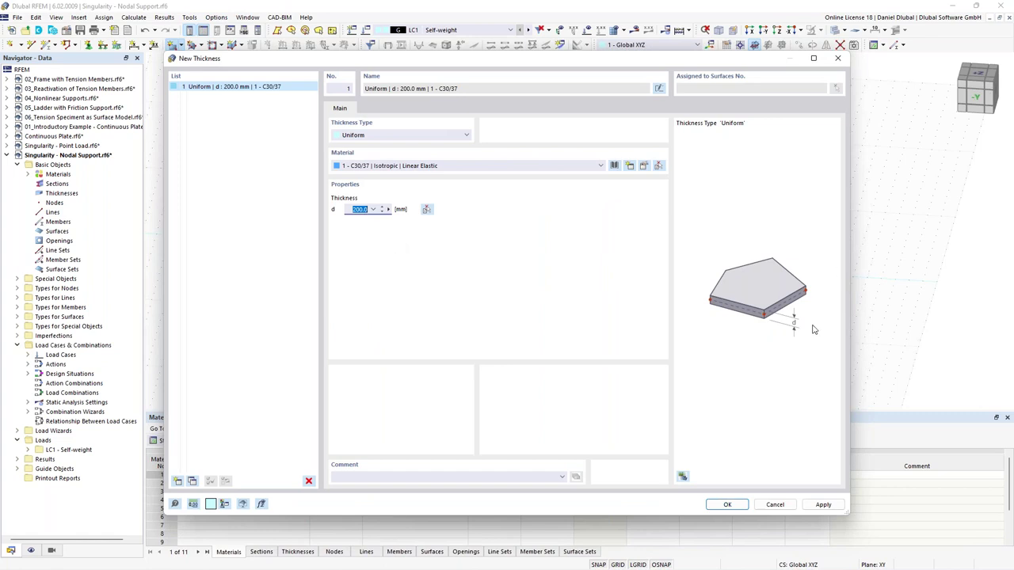
pyautogui.click(727, 505)
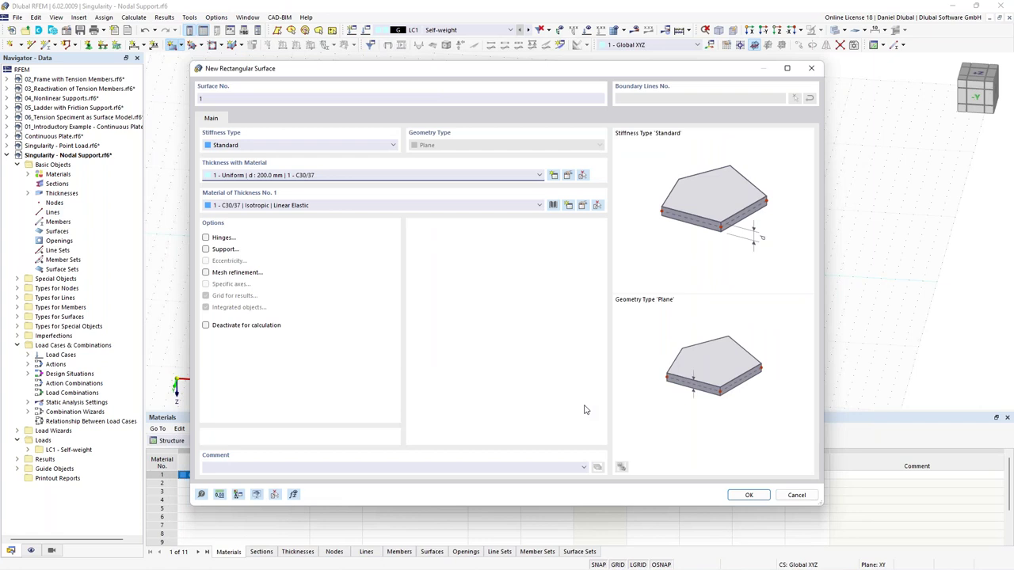
pyautogui.click(746, 494)
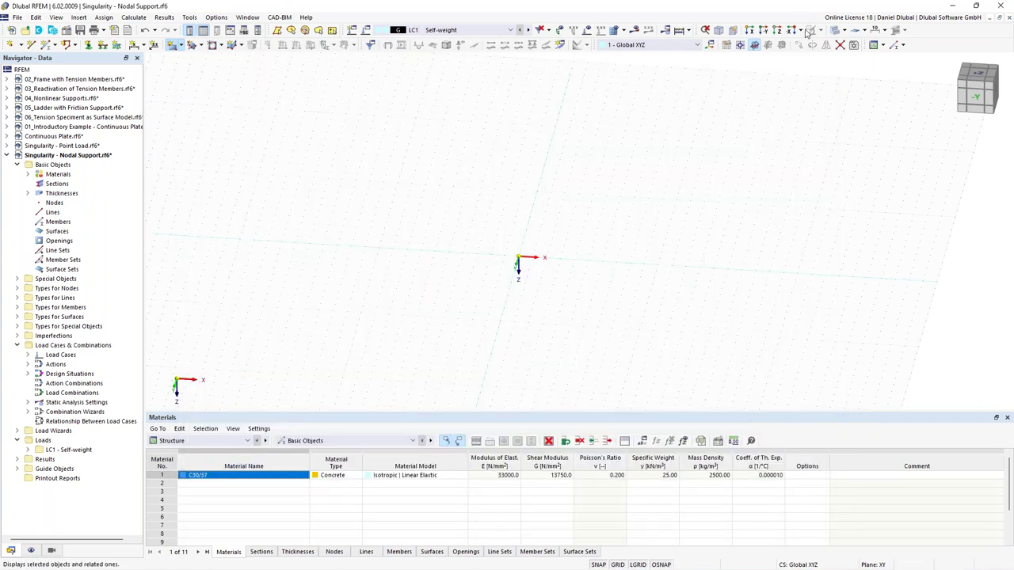
pyautogui.click(776, 30)
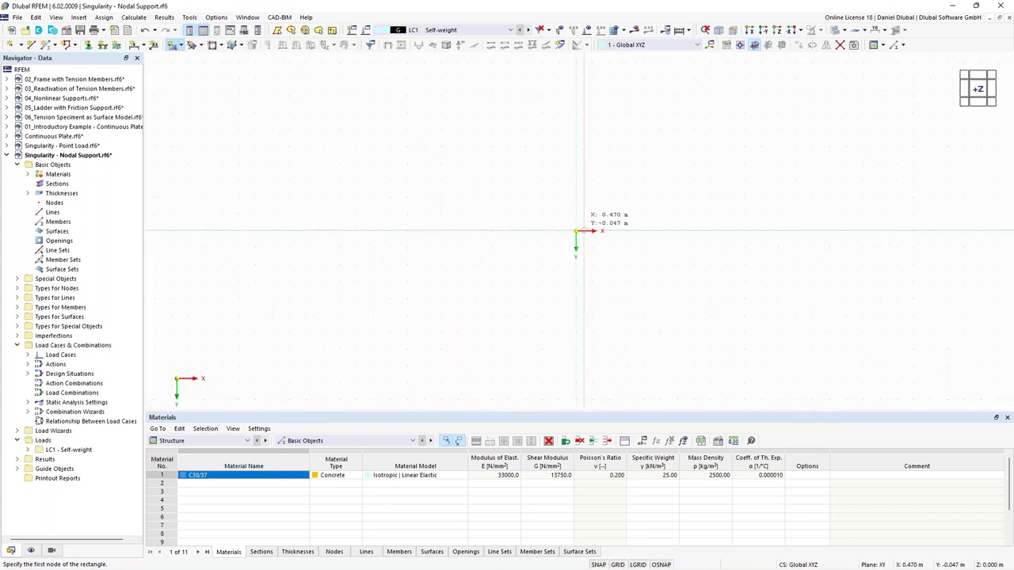
pyautogui.click(577, 232)
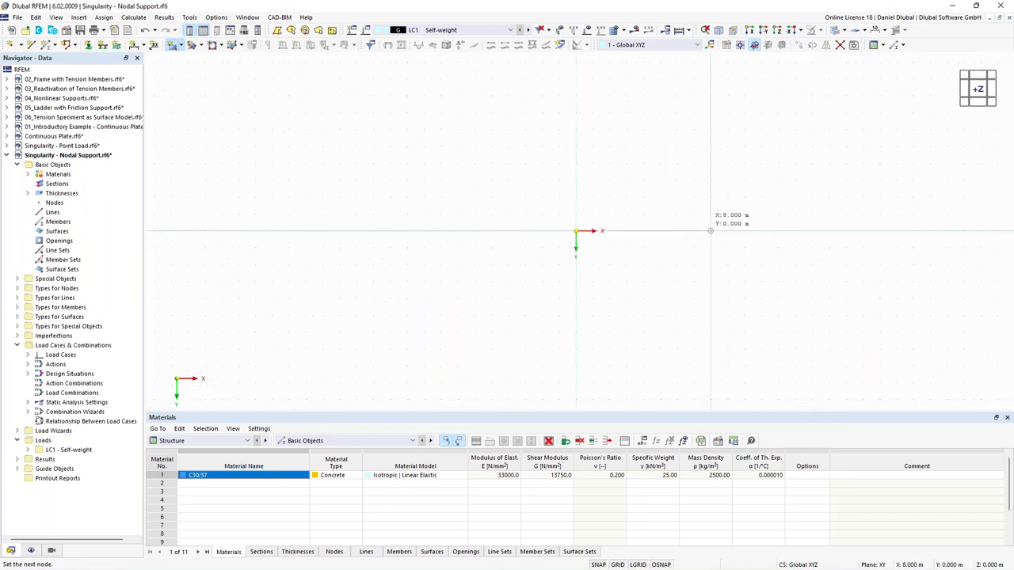
pyautogui.click(711, 298)
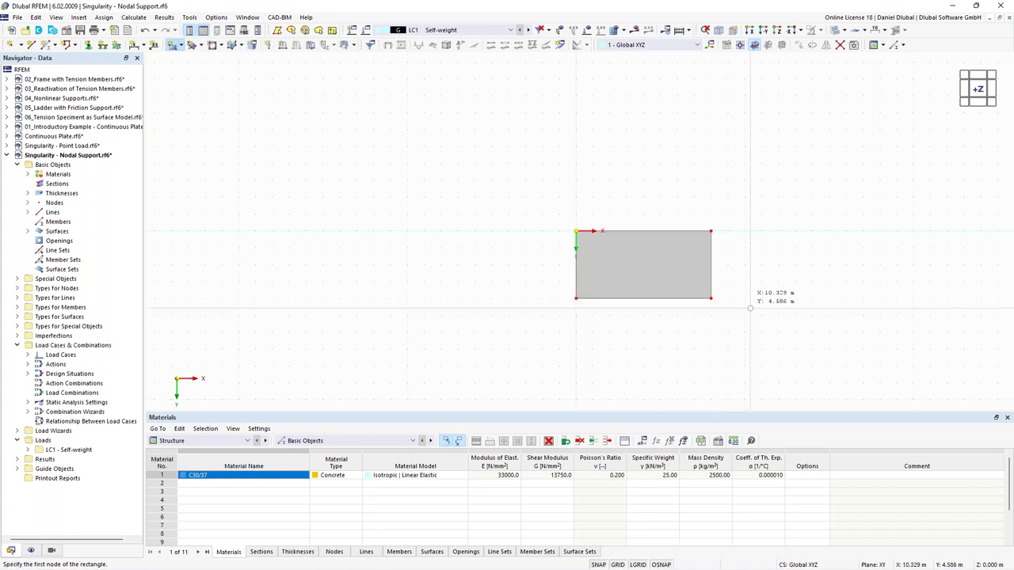
# End the rectangle command and place a single node inside the plate at X 2.000 m, Y 2.000 m
pyautogui.moveTo(752, 283); pyautogui.dragTo(633, 231, button='middle')
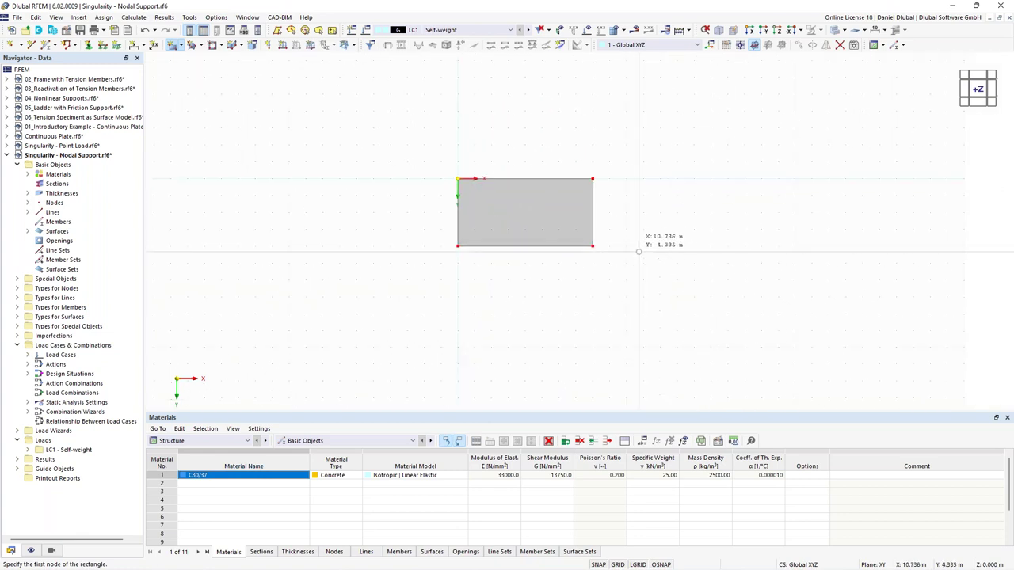
pyautogui.press('Escape')
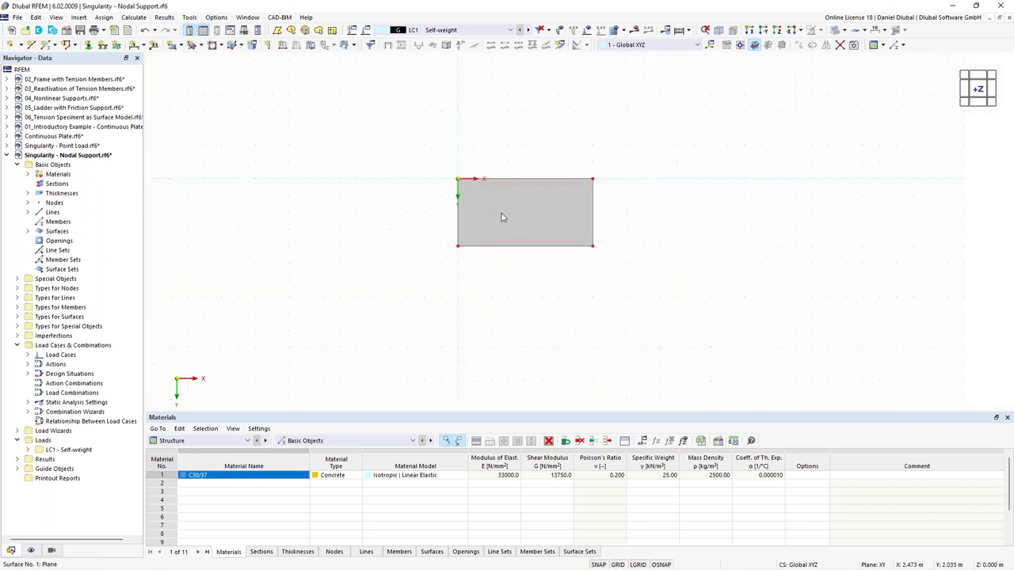
pyautogui.scroll(1, 501, 213)
pyautogui.moveTo(398, 164); pyautogui.dragTo(353, 174, button='middle')
pyautogui.scroll(1, 400, 166)
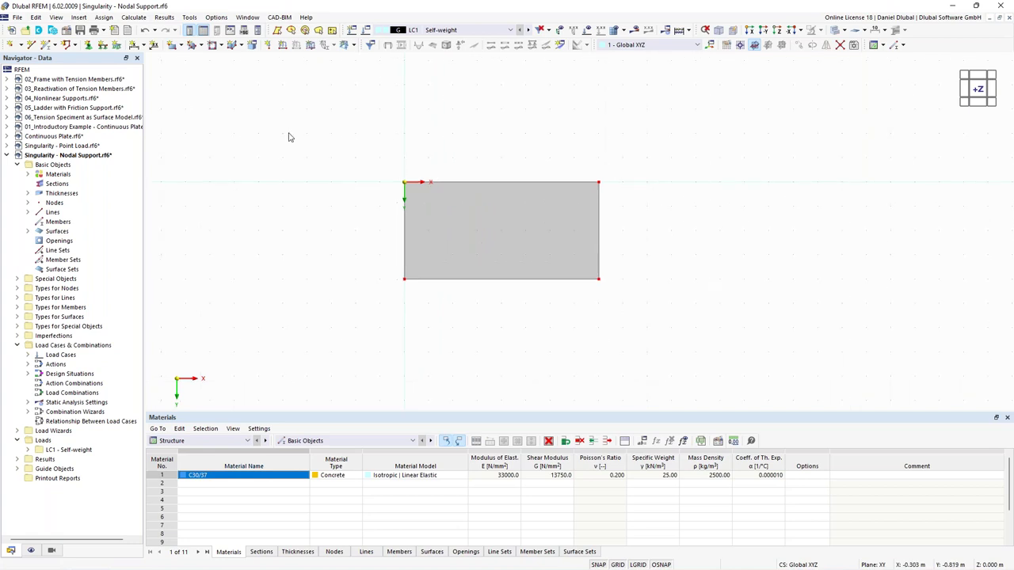
pyautogui.click(10, 44)
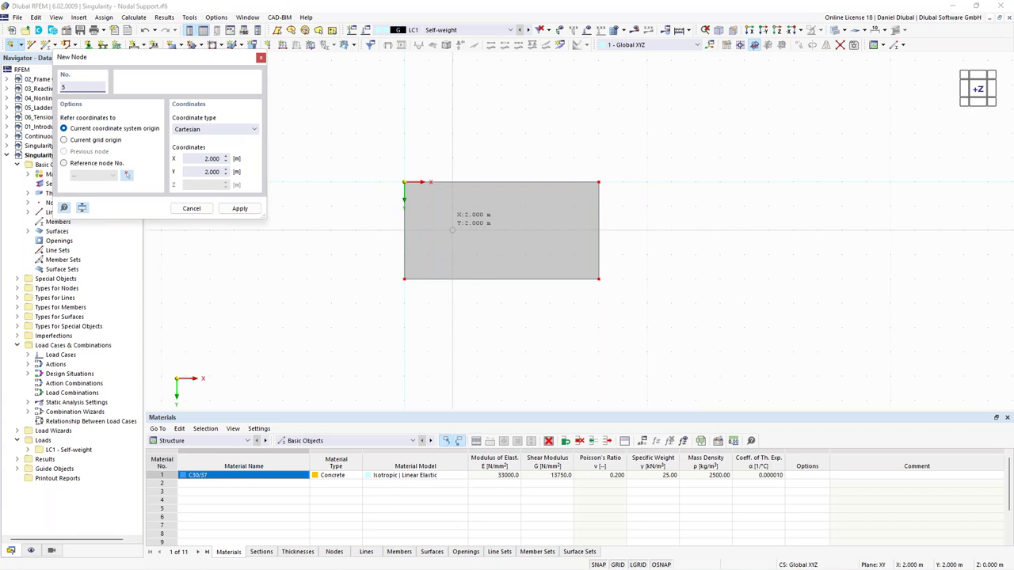
pyautogui.click(453, 230)
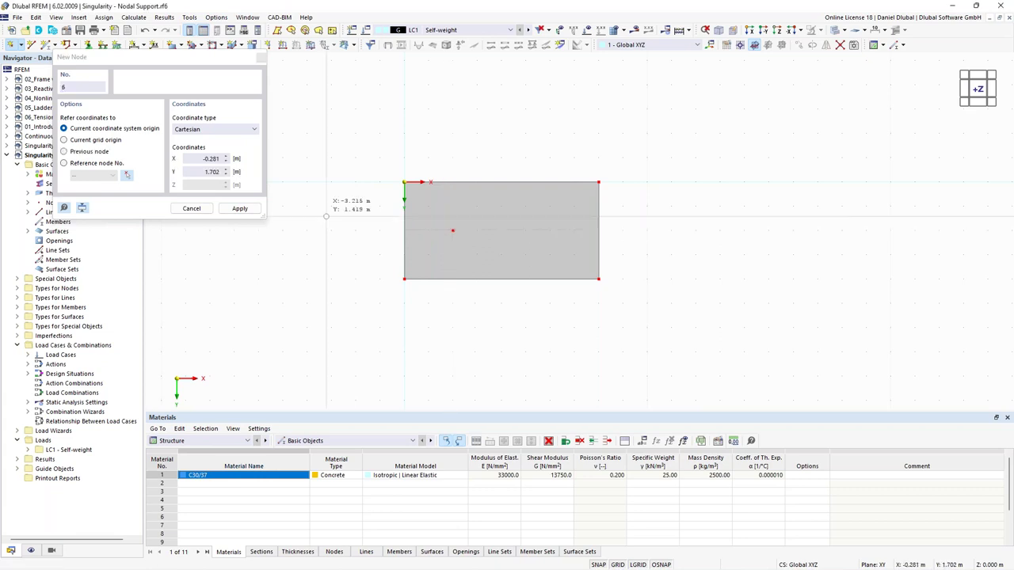
pyautogui.press('Escape')
# Assign a hinged line support to the plate's short edge opposite the origin and a hinged nodal support to the interior node
pyautogui.moveTo(575, 152); pyautogui.dragTo(652, 325)
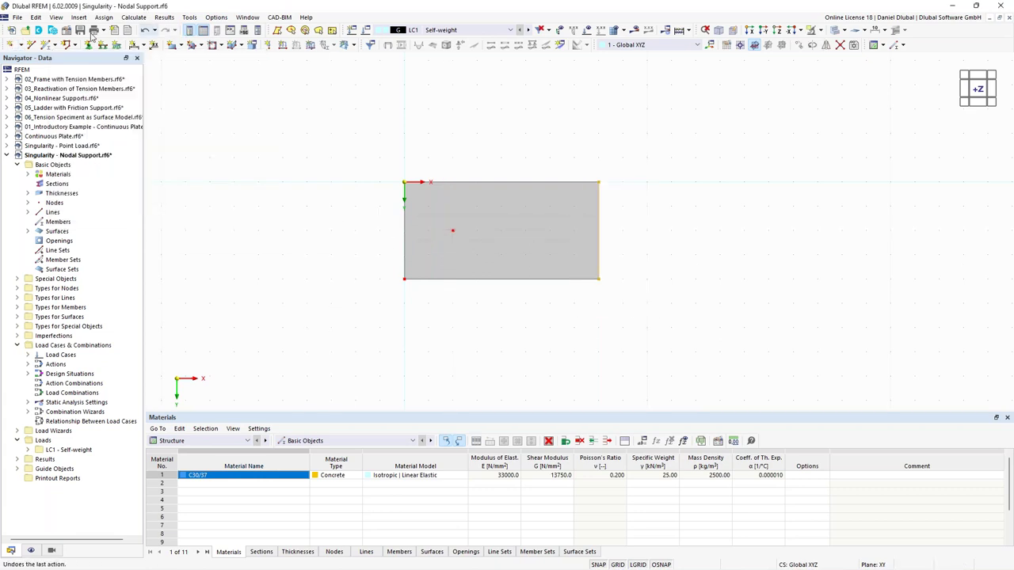
pyautogui.click(102, 47)
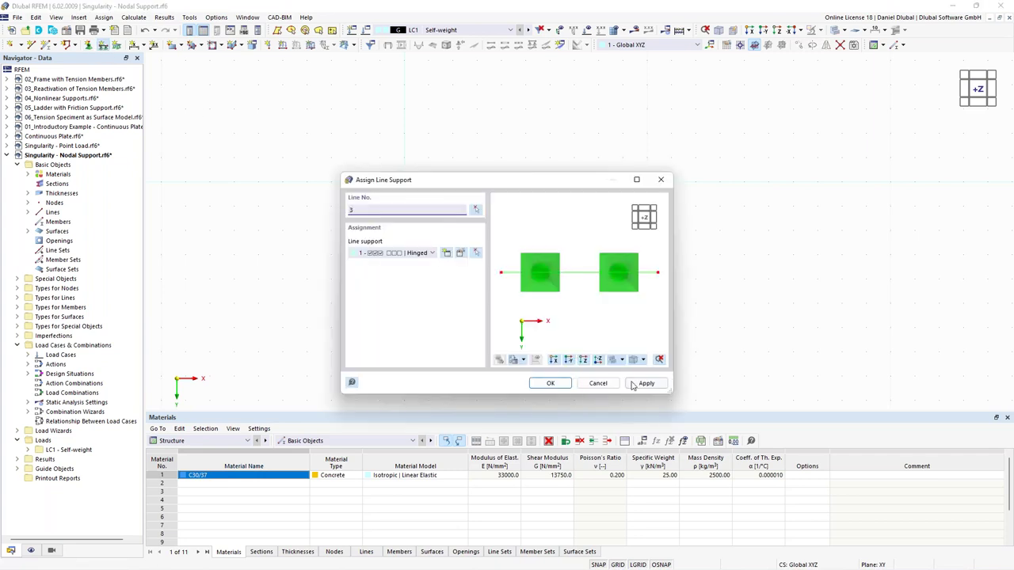
pyautogui.click(551, 383)
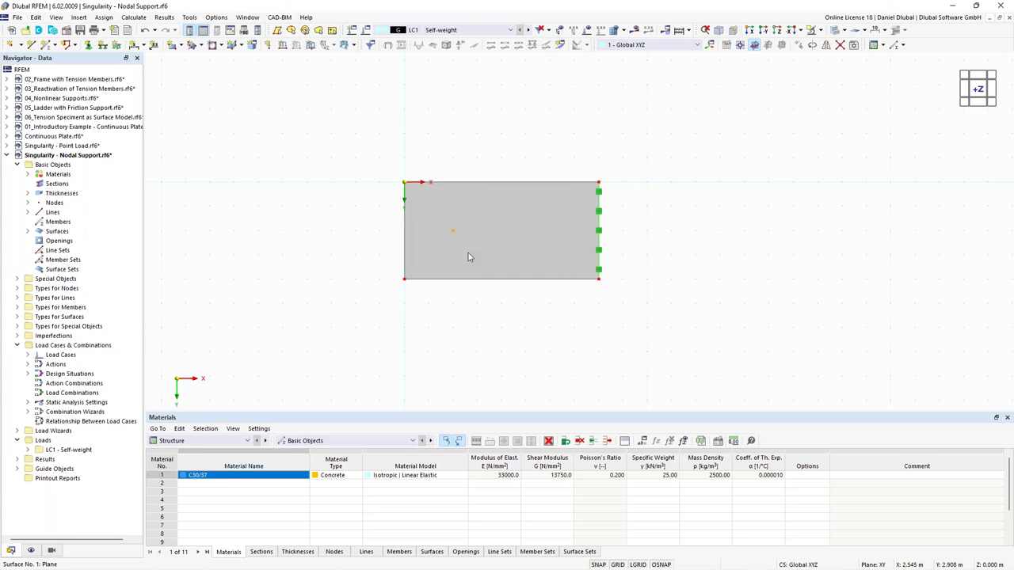
pyautogui.click(452, 231)
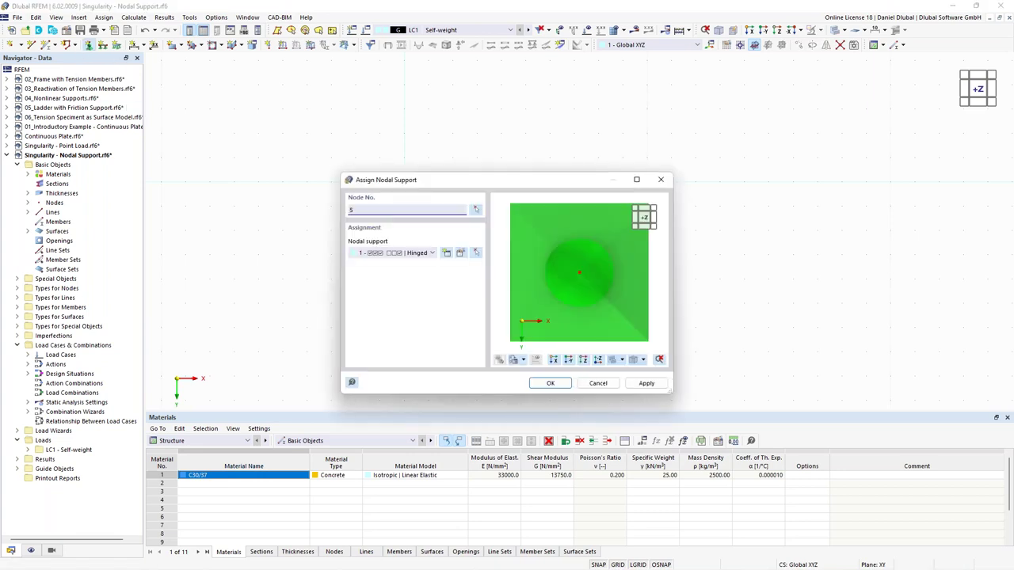
pyautogui.click(550, 384)
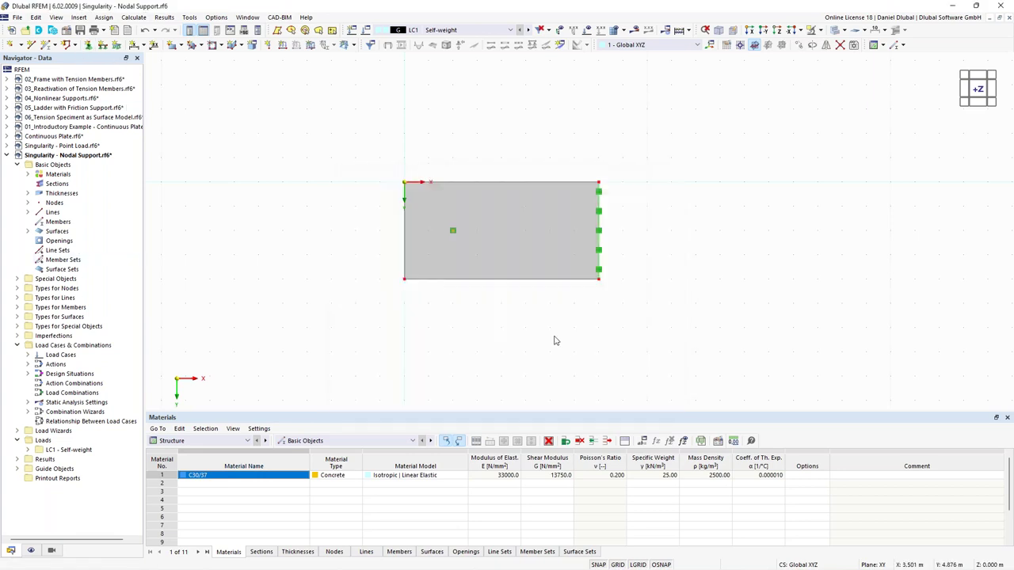
# Check the nodal support symbol's display size and enlarge the line support symbols
pyautogui.keyDown('ctrl'); pyautogui.moveTo(544, 378); pyautogui.dragTo(474, 218, button='middle'); pyautogui.keyUp('ctrl')
pyautogui.rightClick(471, 214)
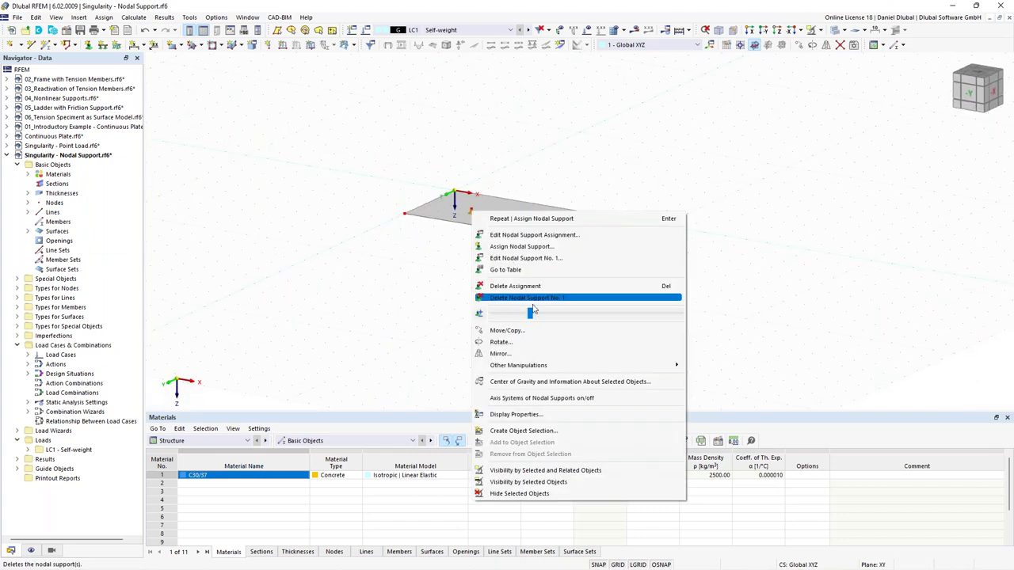
pyautogui.click(407, 319)
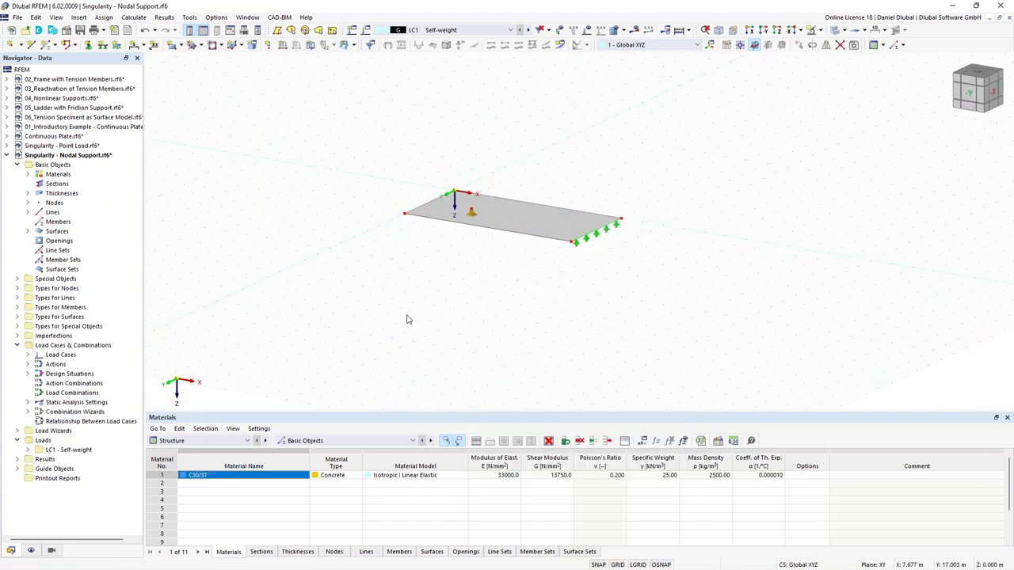
pyautogui.rightClick(589, 241)
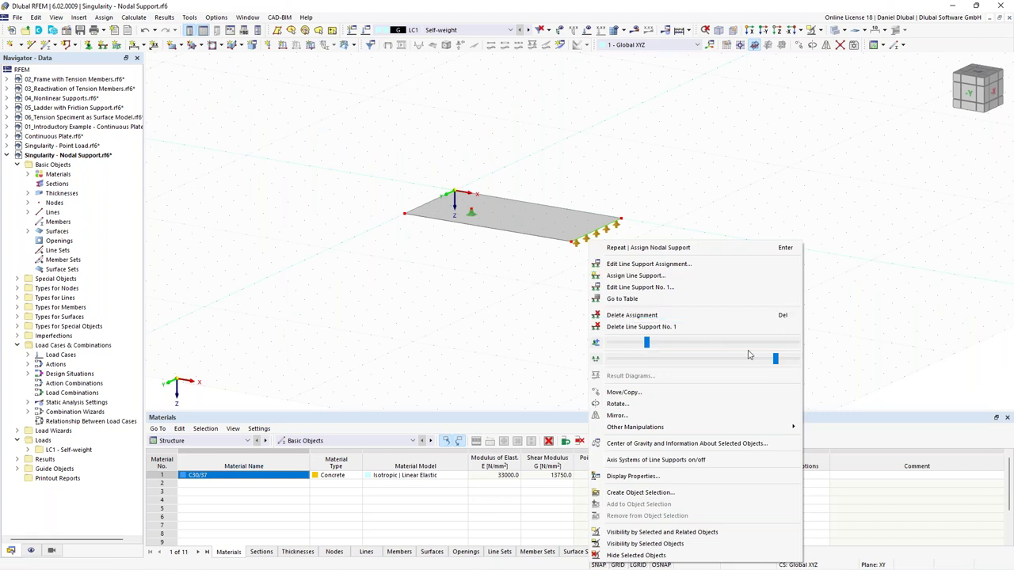
pyautogui.moveTo(656, 345); pyautogui.dragTo(675, 344)
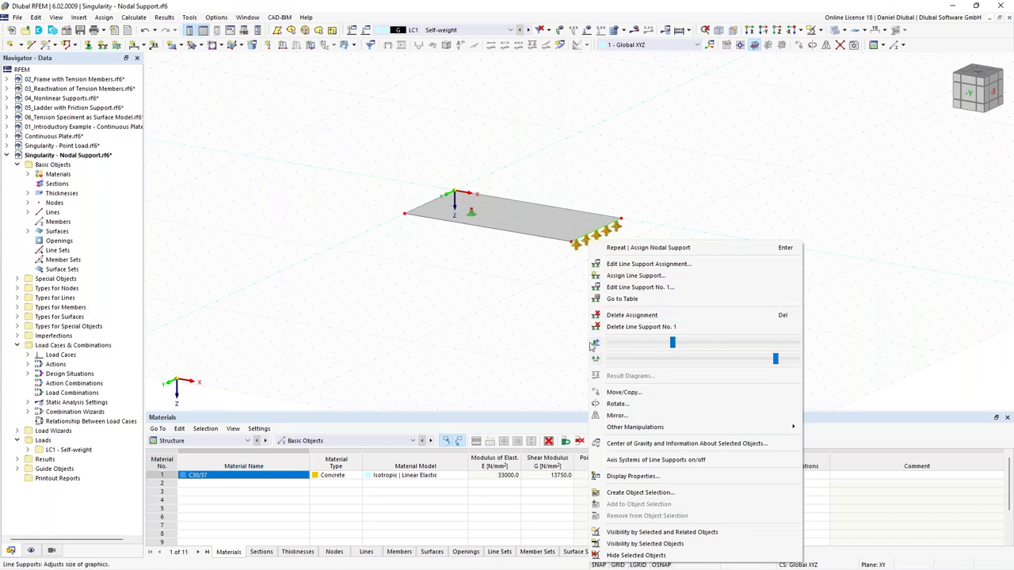
pyautogui.click(346, 349)
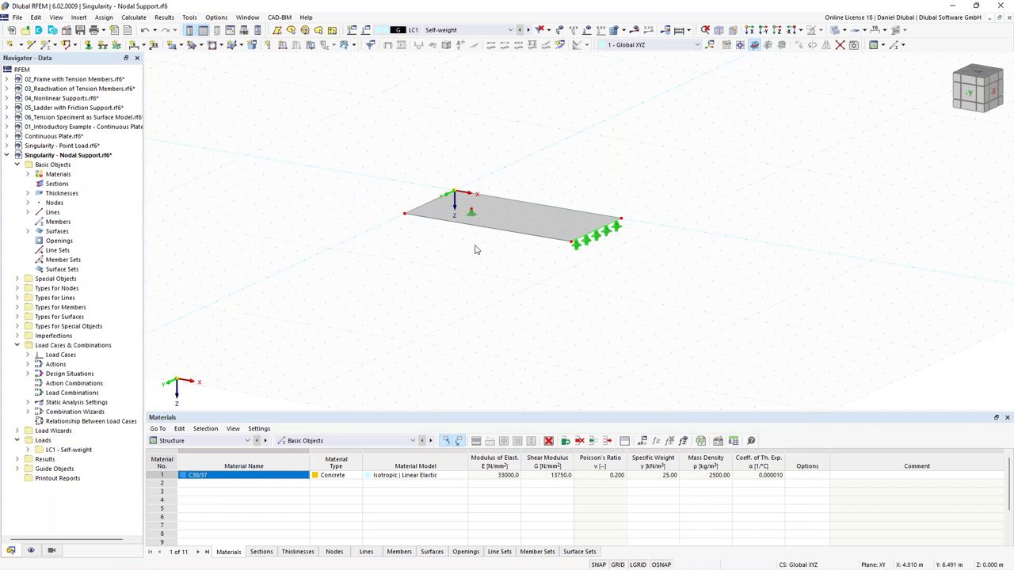
# Apply a uniform 10 kN/m² surface load in the global Z direction to surface 1 in LC1, and go through the active load case's settings
pyautogui.keyDown('ctrl'); pyautogui.moveTo(332, 181); pyautogui.dragTo(370, 204, button='middle'); pyautogui.keyUp('ctrl')
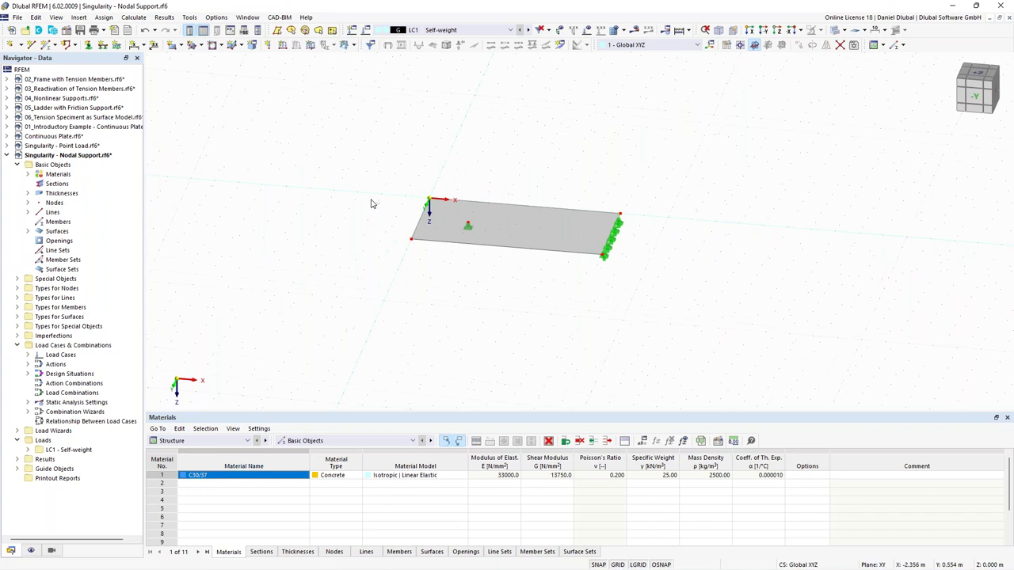
pyautogui.click(312, 45)
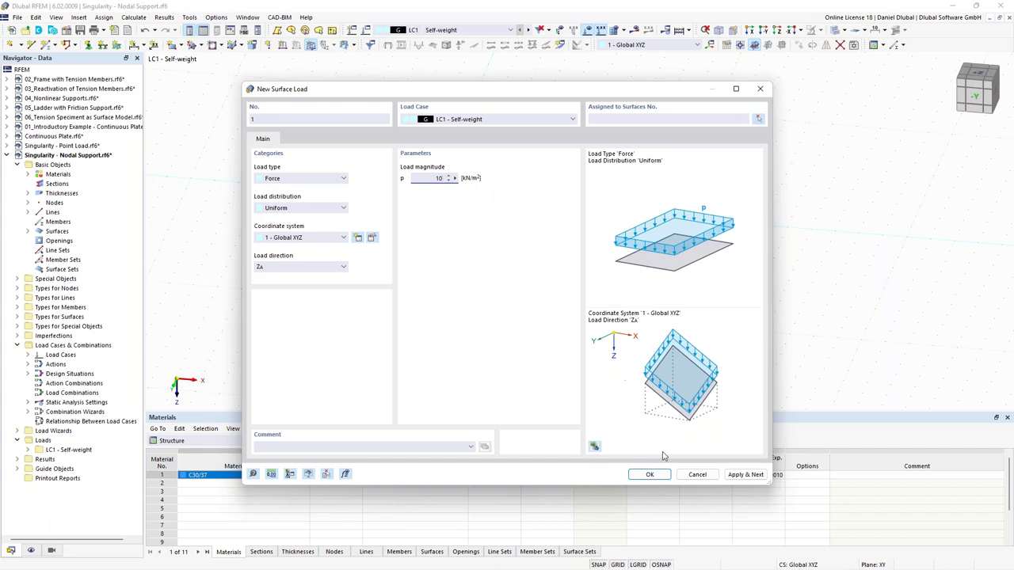
pyautogui.click(650, 475)
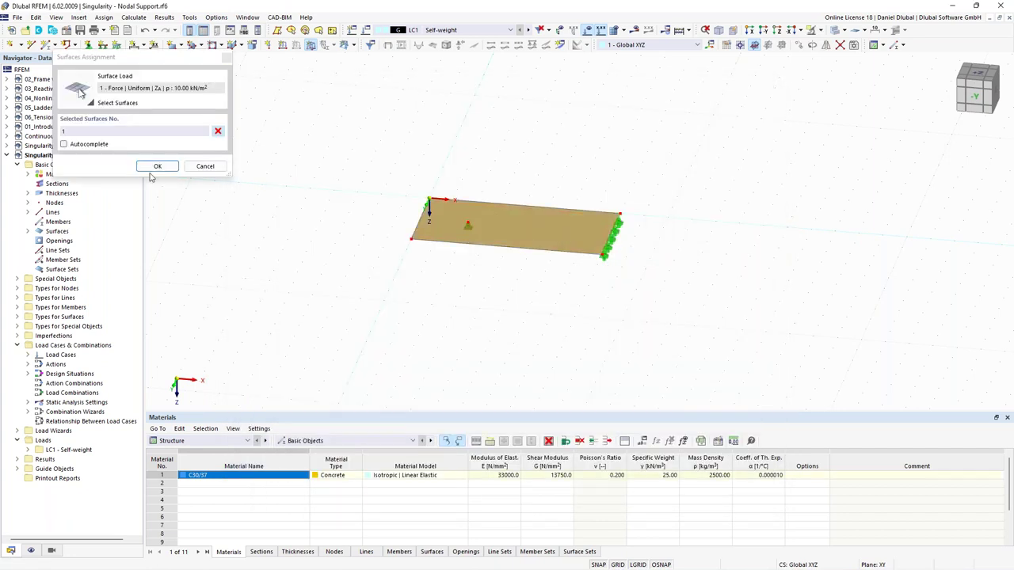
pyautogui.click(157, 168)
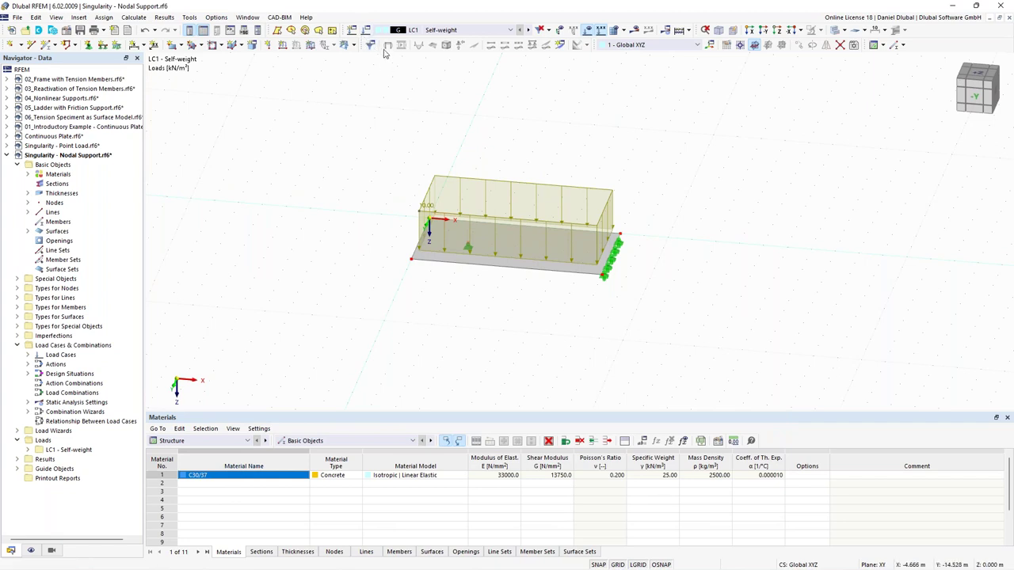
pyautogui.doubleClick(594, 218)
pyautogui.click(748, 507)
# Move the whole plate with its supports and load 20 m along the negative X axis
pyautogui.keyDown('ctrl'); pyautogui.moveTo(385, 261); pyautogui.dragTo(363, 254, button='middle'); pyautogui.keyUp('ctrl')
pyautogui.scroll(-2, 349, 216)
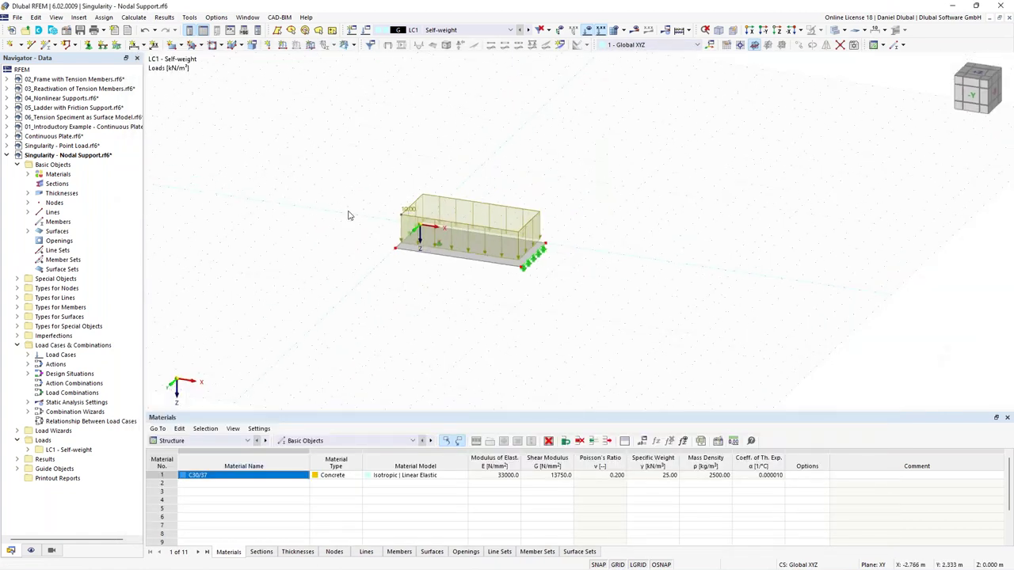
pyautogui.moveTo(367, 280); pyautogui.dragTo(521, 287, button='middle')
pyautogui.moveTo(455, 277); pyautogui.dragTo(209, 244)
pyautogui.scroll(-1, 278, 277)
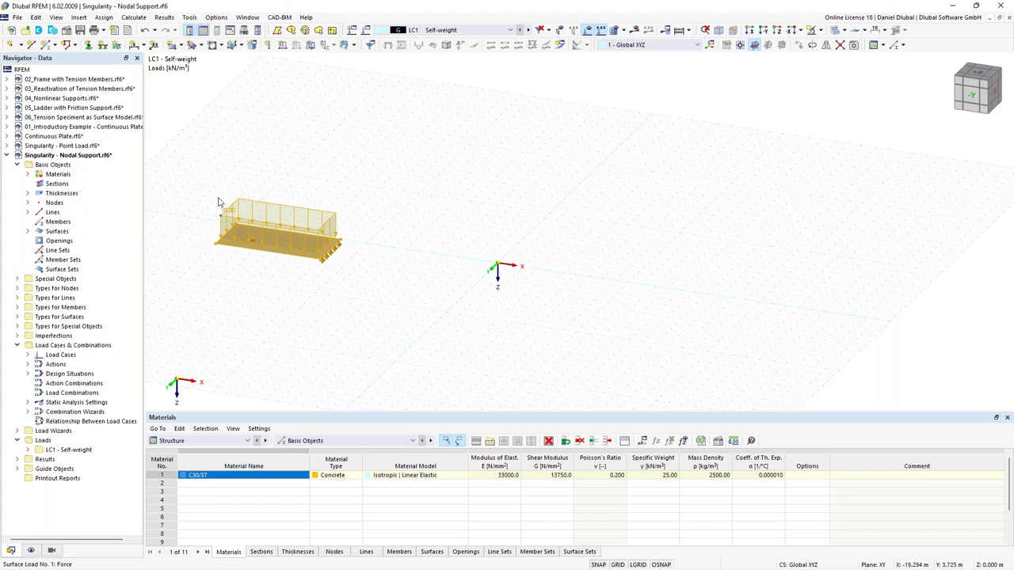
# Create three copies of the plate with its supports and load, spaced 10 m apart along X by picking the displacement vector
pyautogui.rightClick(289, 240)
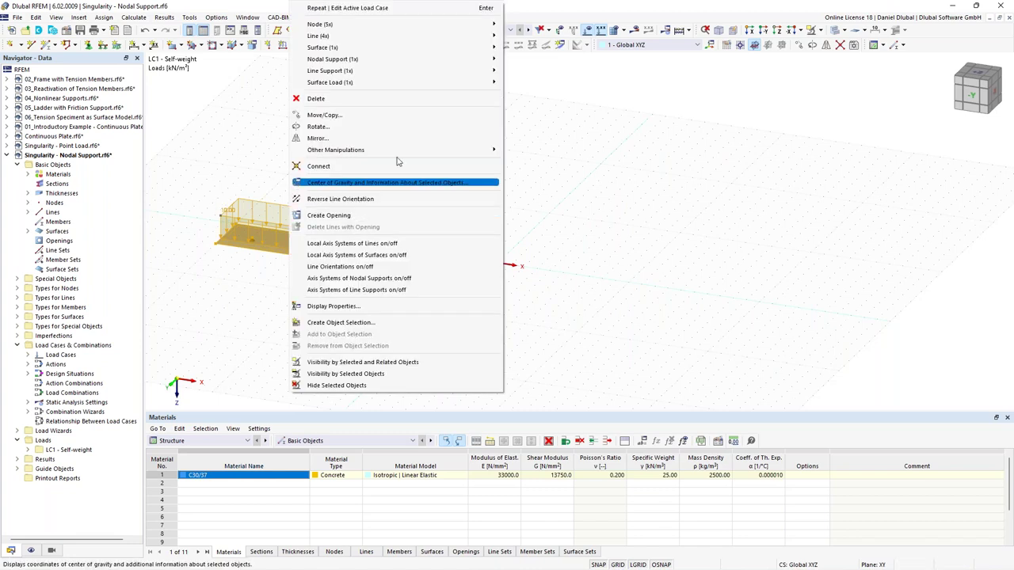
pyautogui.click(423, 122)
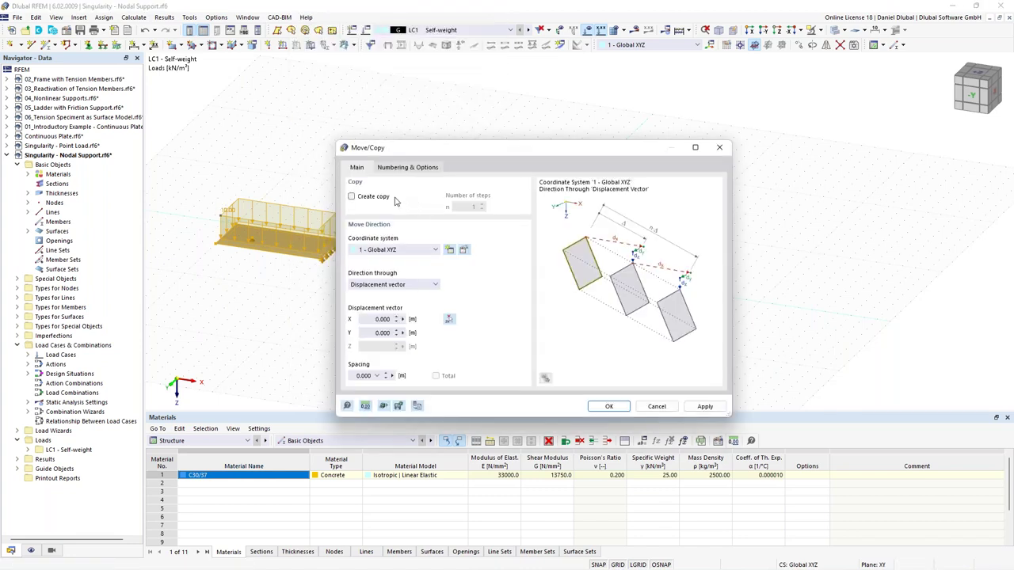
pyautogui.click(372, 197)
pyautogui.click(481, 207)
pyautogui.click(447, 318)
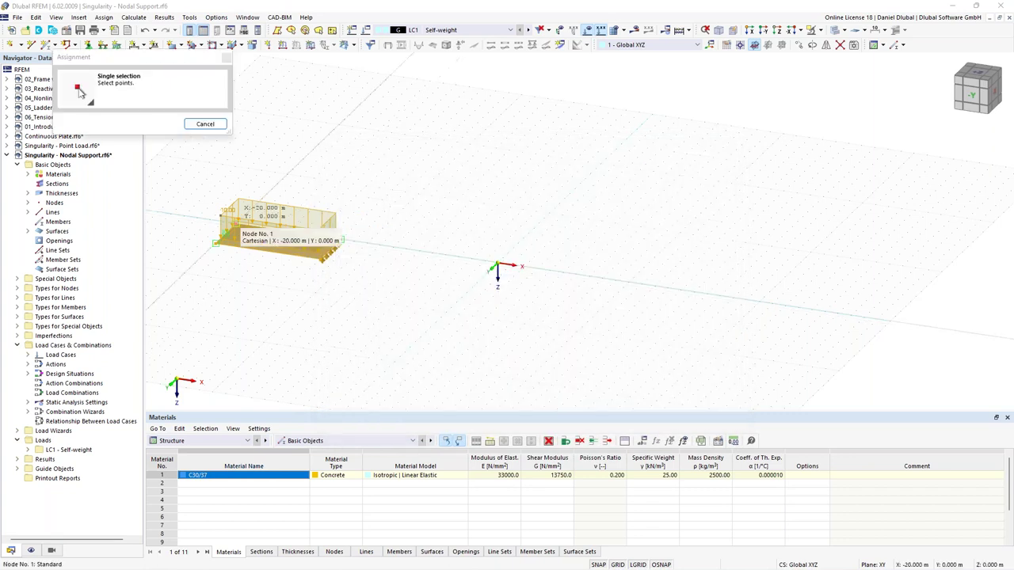
pyautogui.click(339, 239)
pyautogui.click(414, 252)
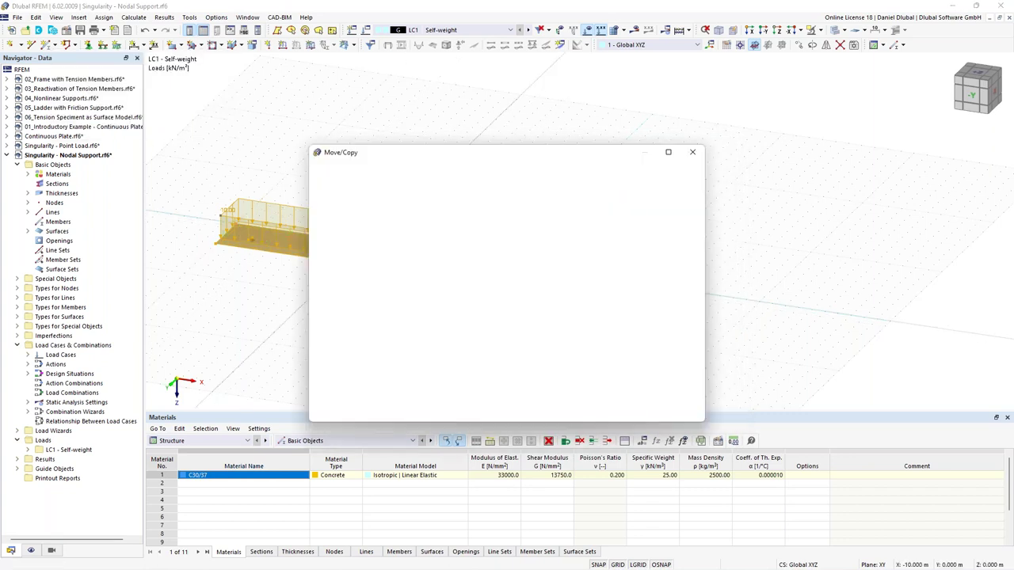
pyautogui.click(583, 410)
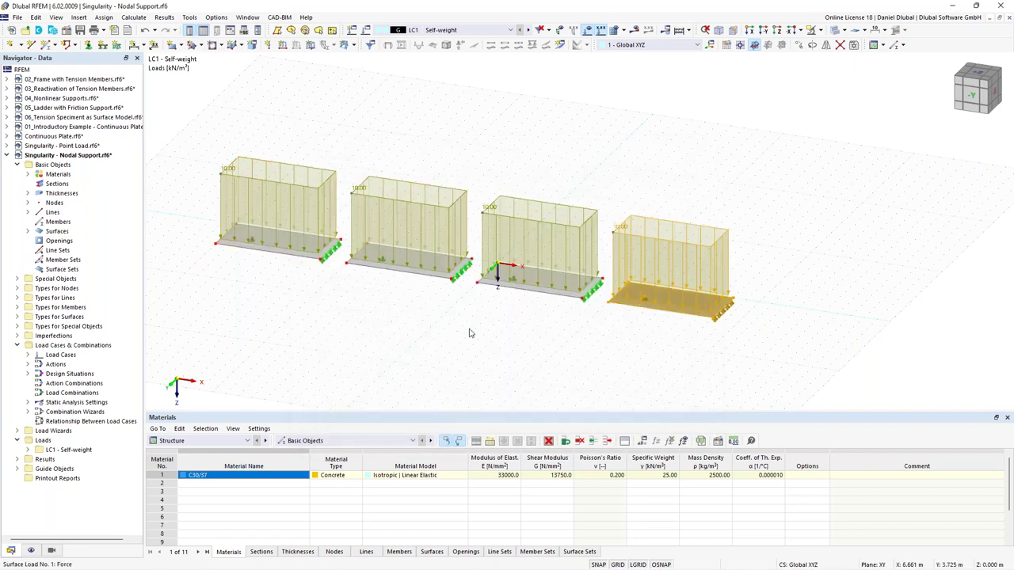
# Reduce the display size of the surface loads on all four plates
pyautogui.rightClick(538, 226)
pyautogui.moveTo(626, 302); pyautogui.dragTo(589, 302)
pyautogui.press('Escape')
pyautogui.scroll(-3, 485, 213)
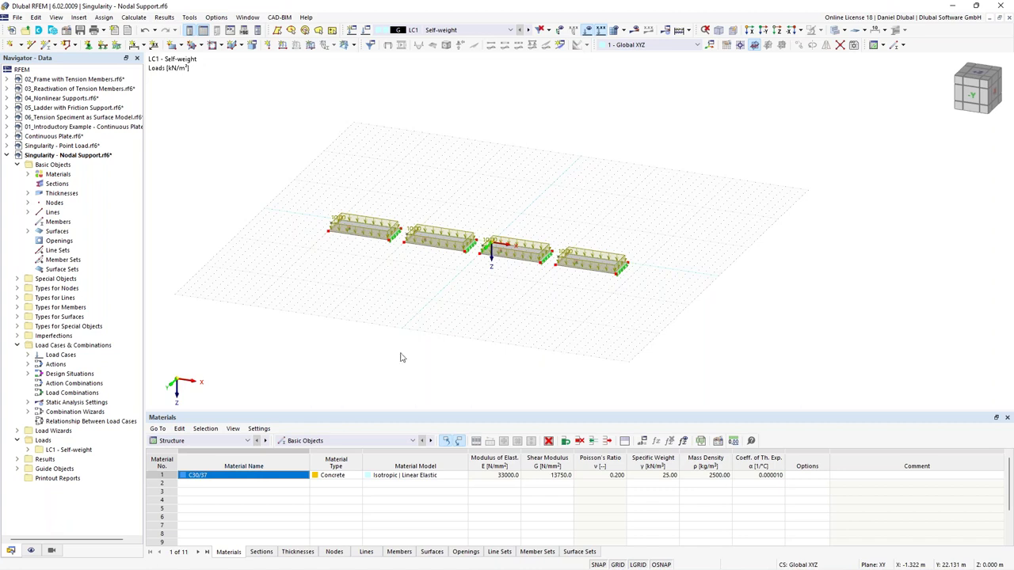
# Show the table of surface mesh refinements among the types for surfaces
pyautogui.click(317, 441)
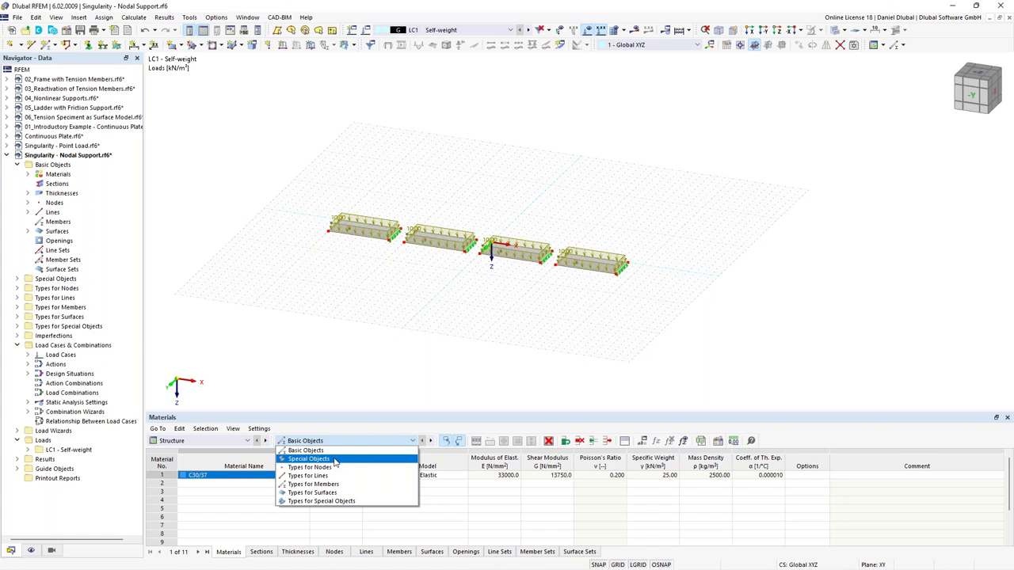
pyautogui.click(339, 493)
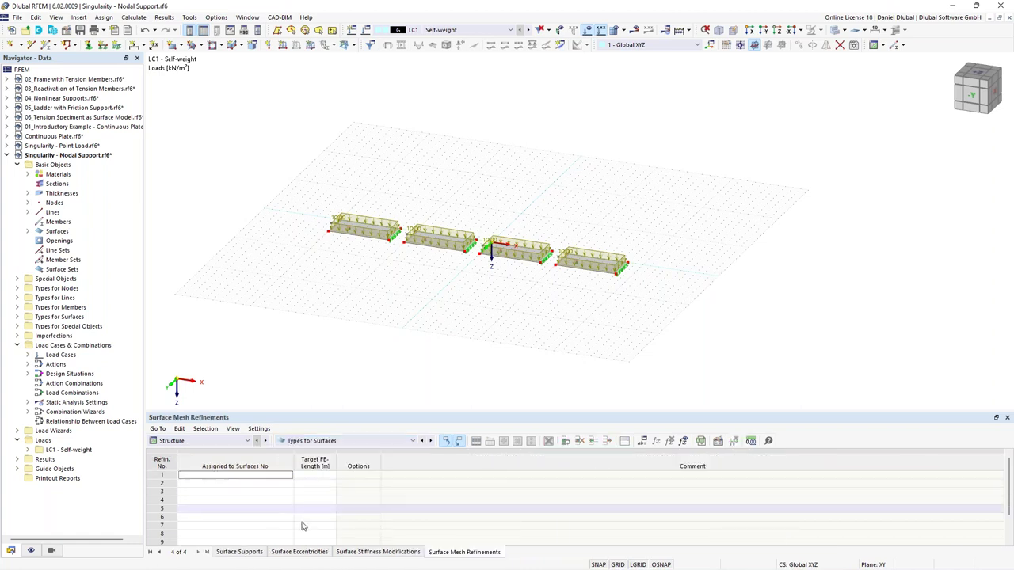
pyautogui.click(235, 475)
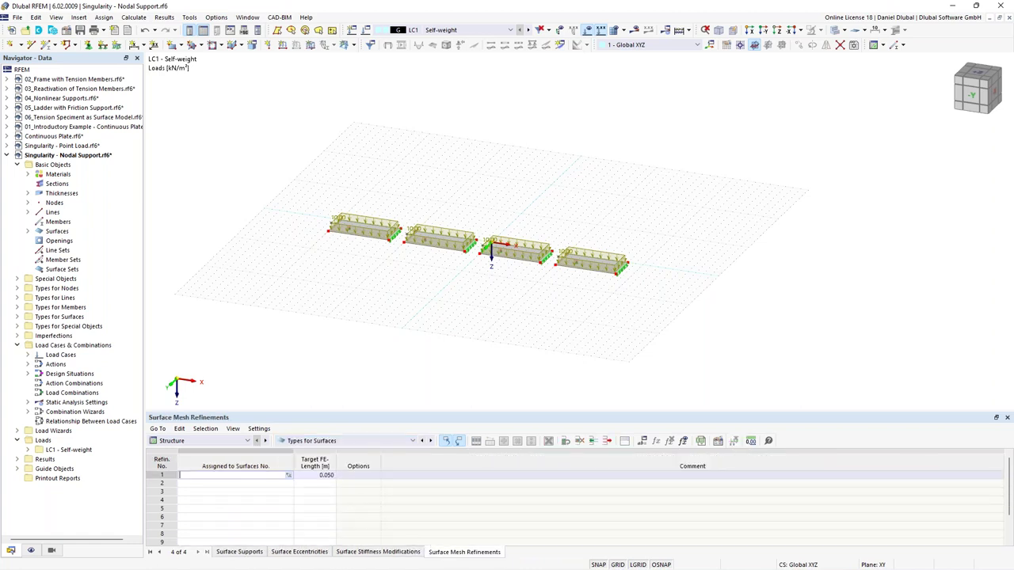
pyautogui.click(315, 475)
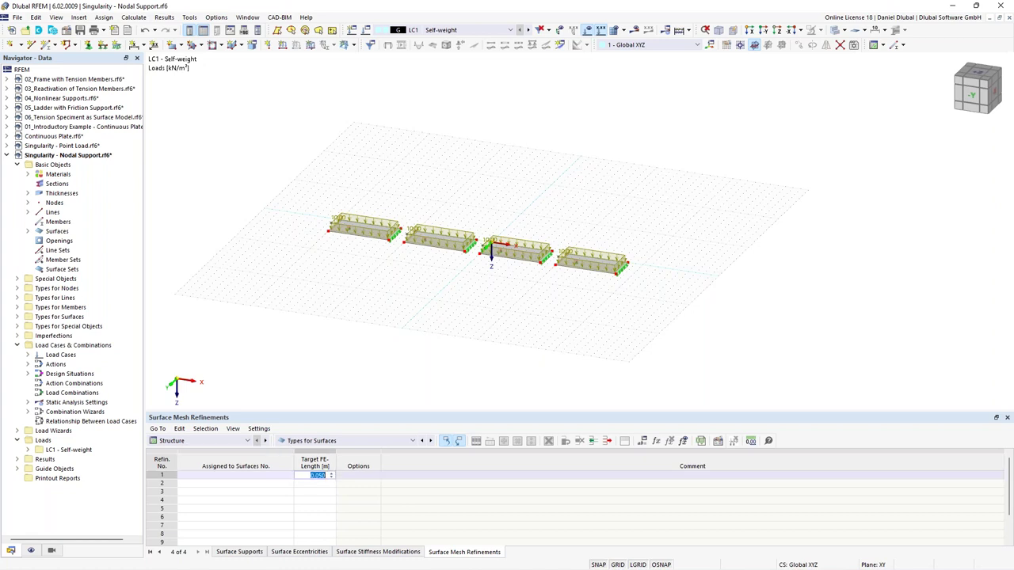
pyautogui.click(242, 473)
pyautogui.doubleClick(240, 472)
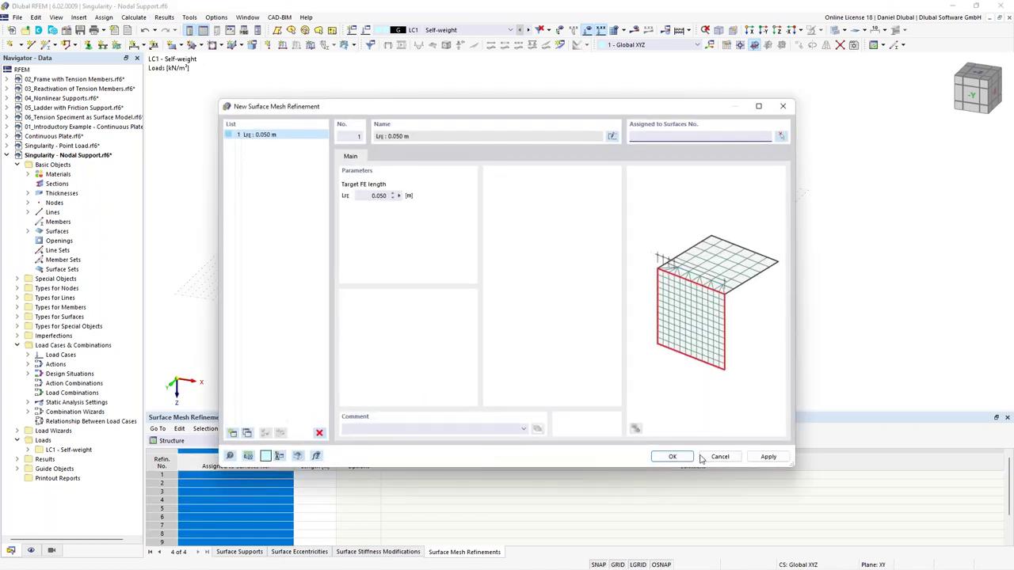
pyautogui.click(715, 455)
# Add a surface mesh refinement with a target FE length of 2 m for surface 1
pyautogui.click(252, 475)
pyautogui.write('1')
pyautogui.press('Tab')
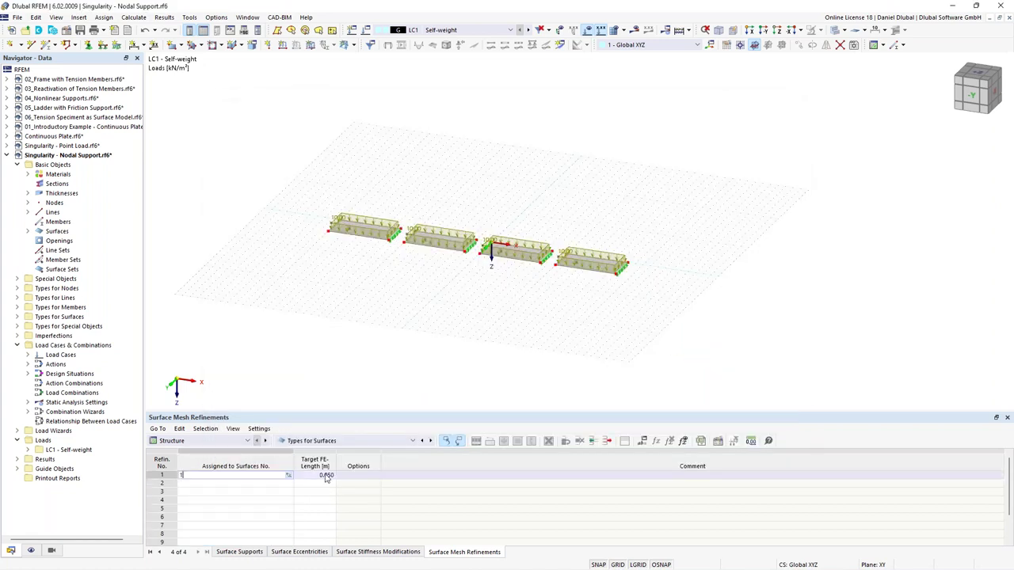
pyautogui.write('2')
pyautogui.press('Tab')
pyautogui.press('Tab')
pyautogui.press('Tab')
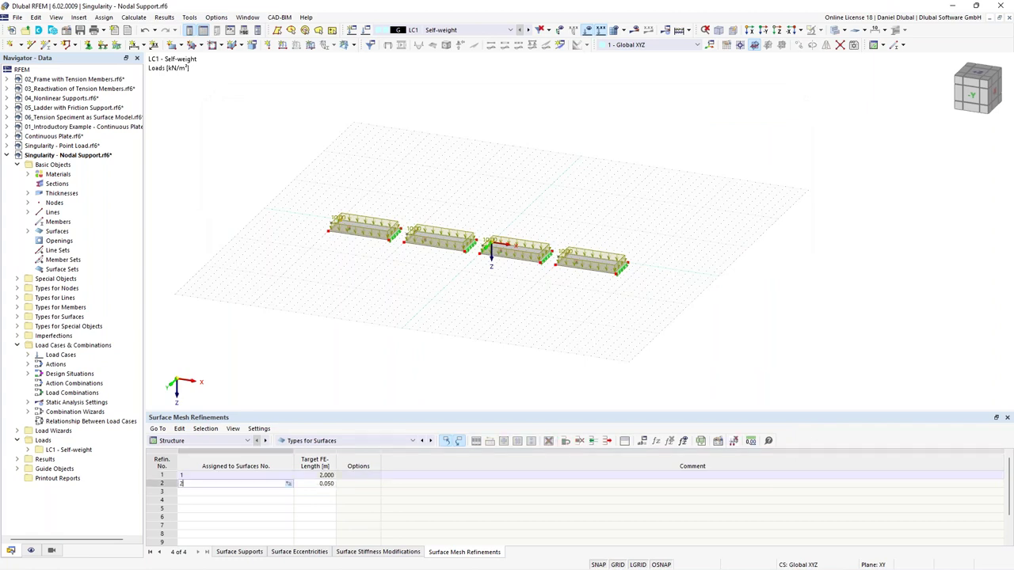
# Add surface mesh refinements with target FE lengths of 1 m for surface 2 and 0.5 m for surface 3
pyautogui.press('Tab')
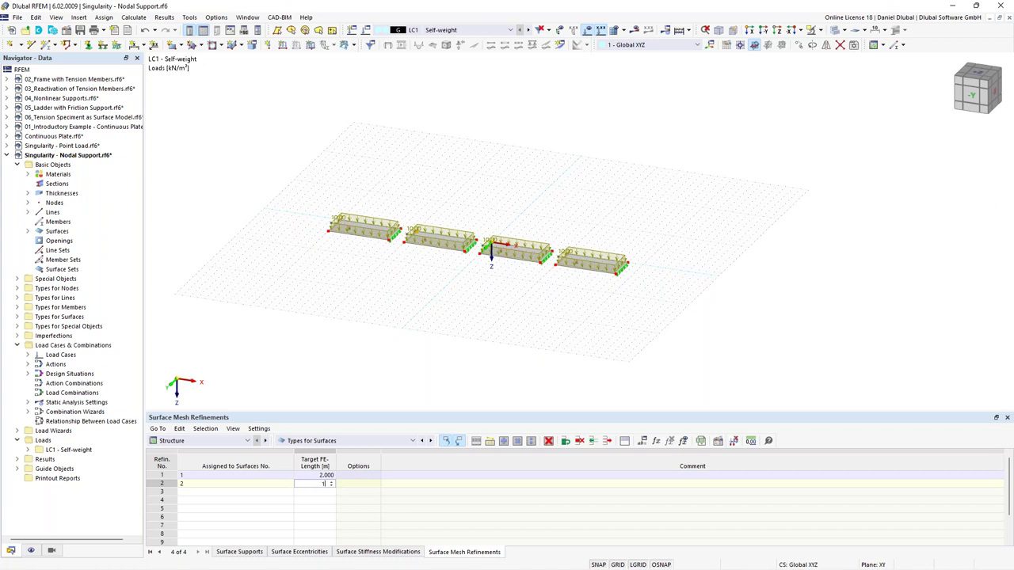
pyautogui.press('Tab')
pyautogui.press('Tab')
pyautogui.press('Tab')
pyautogui.press('Tab')
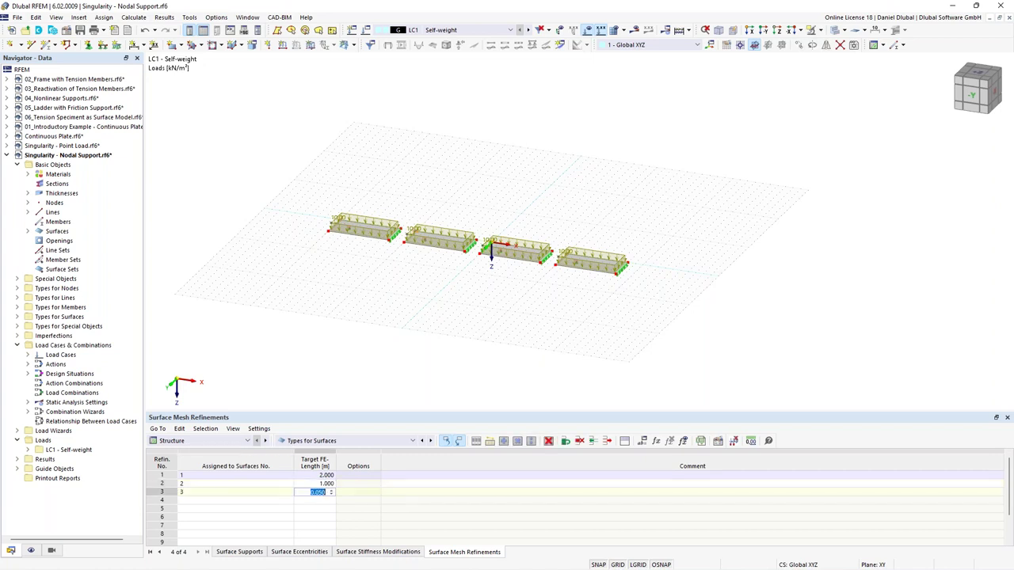
pyautogui.press('Tab')
pyautogui.press('Tab')
pyautogui.press('Tab')
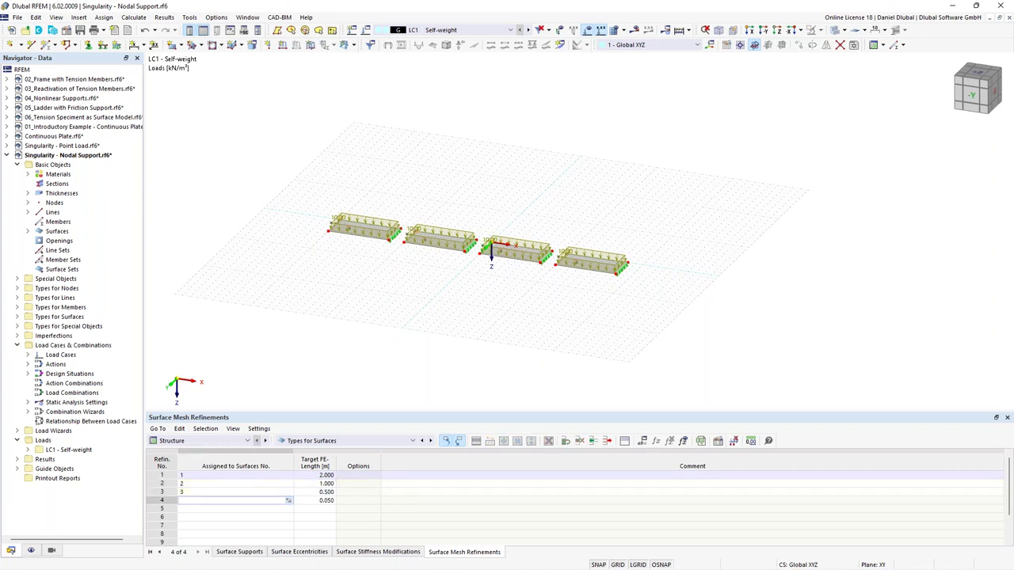
# Add a surface mesh refinement with a target FE length of 0.1 m for surface 4
pyautogui.write('4')
pyautogui.press('Tab')
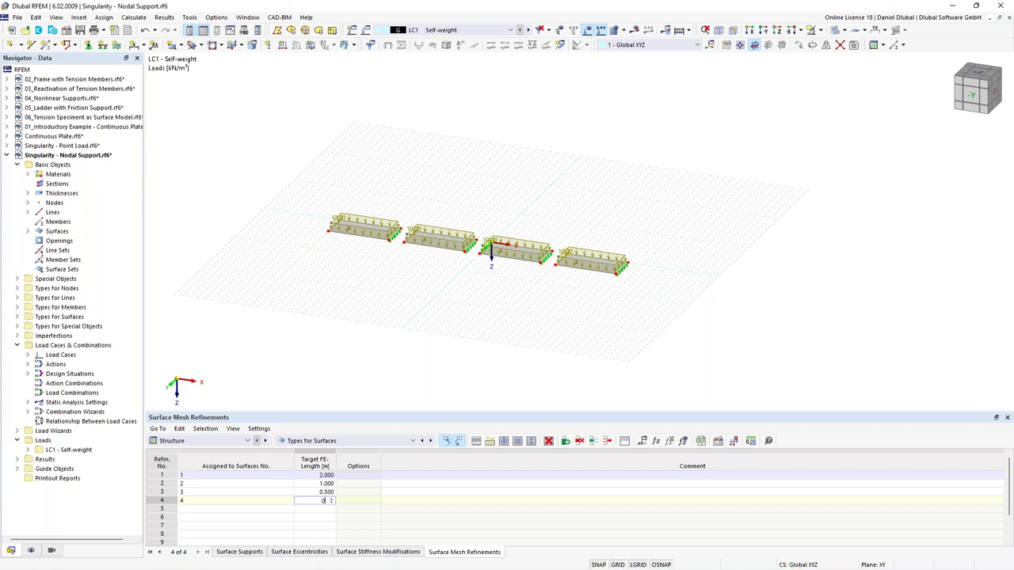
pyautogui.write('0.1')
pyautogui.press('Tab')
pyautogui.press('Tab')
pyautogui.press('Tab')
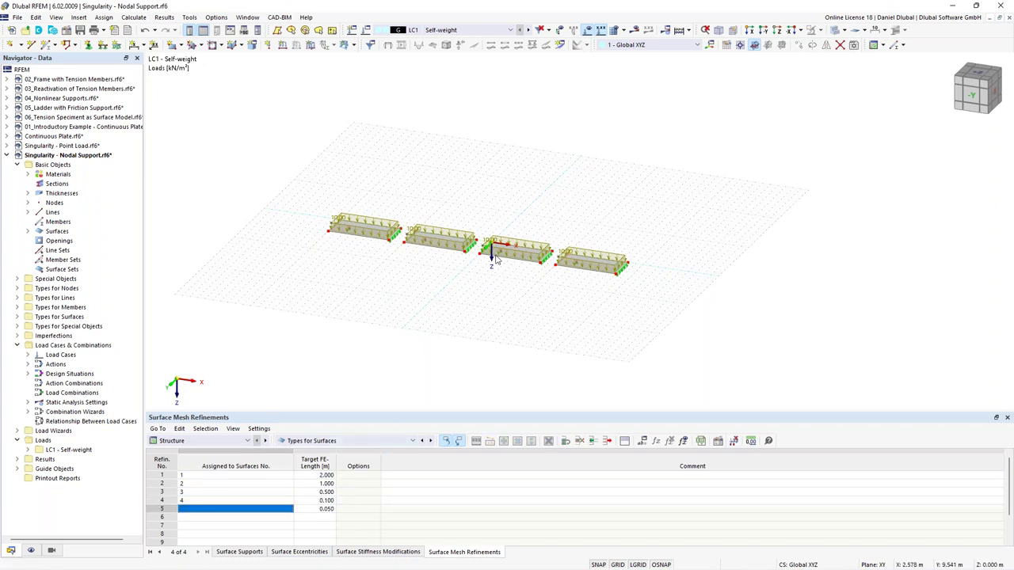
pyautogui.scroll(4, 488, 253)
pyautogui.rightClick(171, 509)
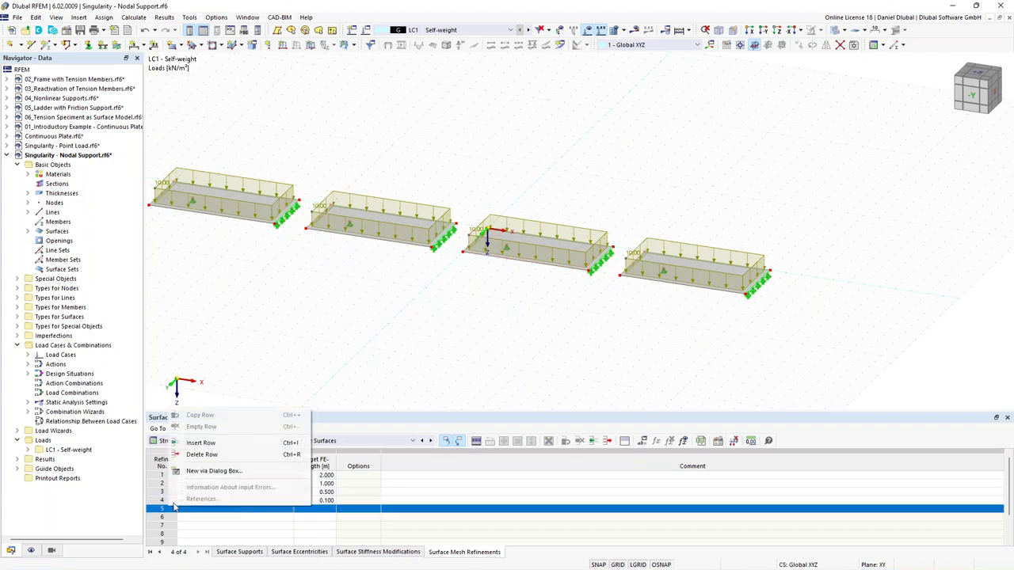
pyautogui.press('Escape')
pyautogui.press('Escape')
# Generate the FE mesh for the four plates and display the model in transparent mode
pyautogui.moveTo(383, 346); pyautogui.dragTo(570, 222, button='middle')
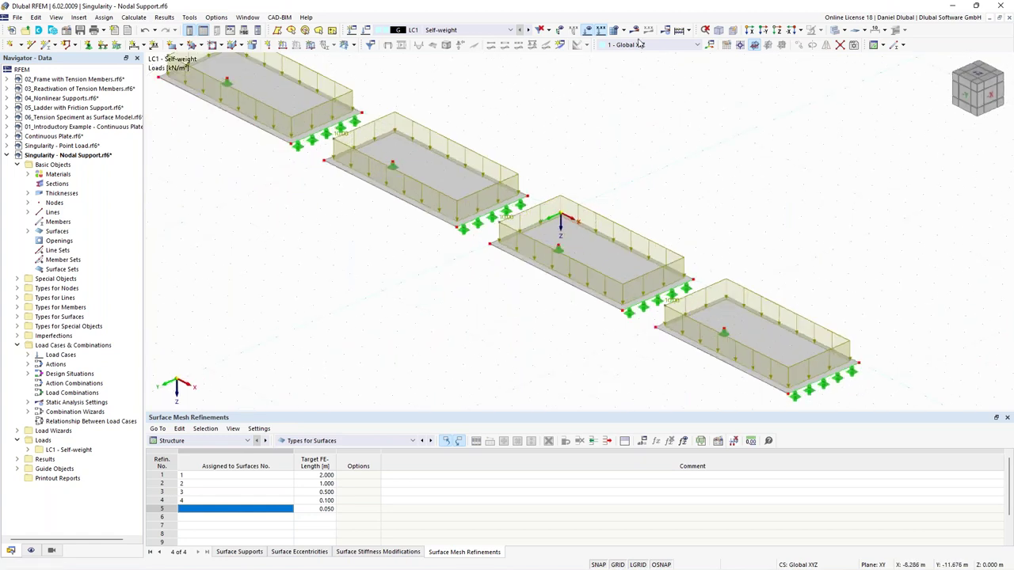
pyautogui.click(613, 30)
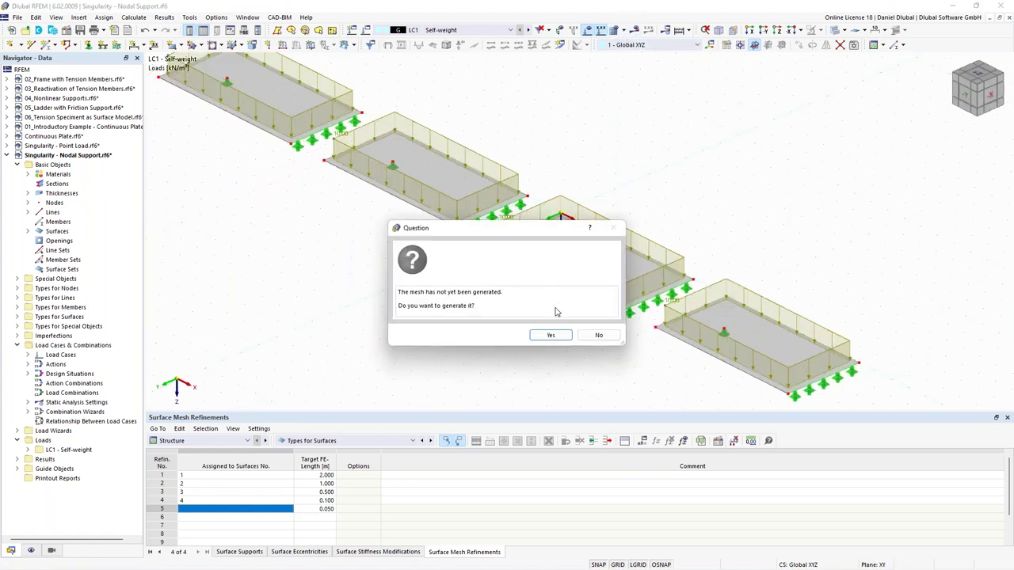
pyautogui.click(552, 335)
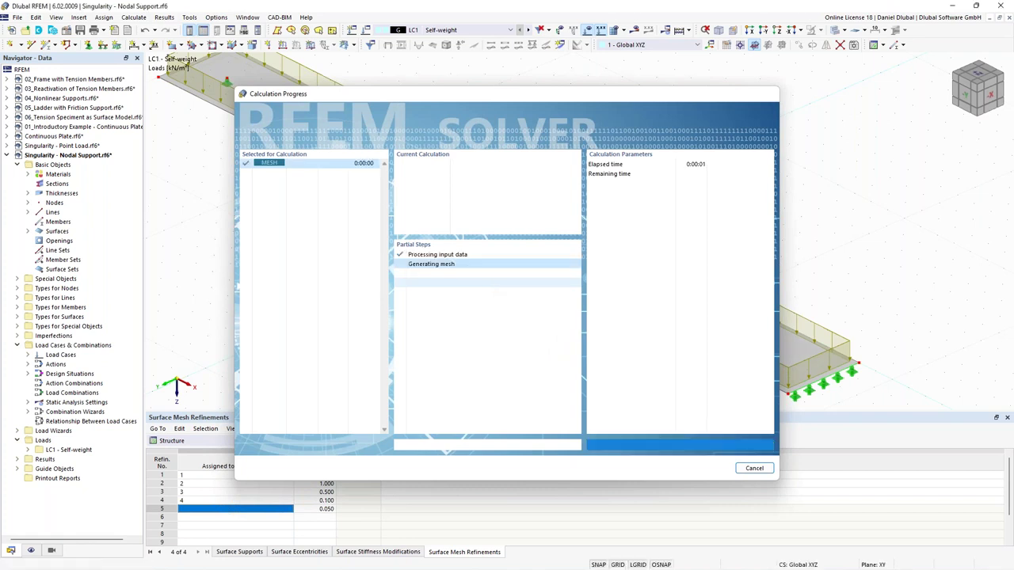
pyautogui.click(836, 30)
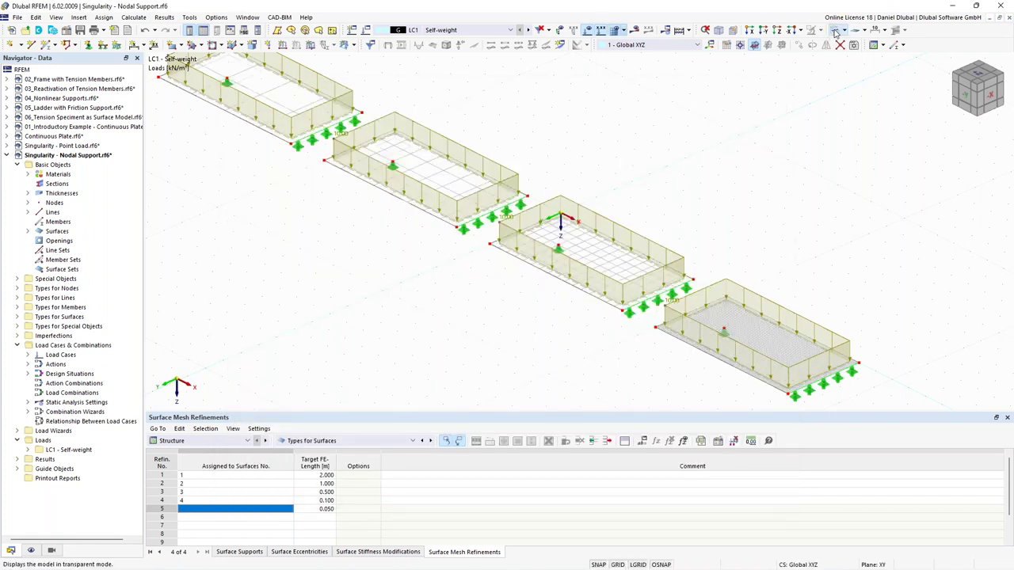
pyautogui.keyDown('ctrl'); pyautogui.moveTo(314, 93); pyautogui.dragTo(654, 237, button='middle'); pyautogui.keyUp('ctrl')
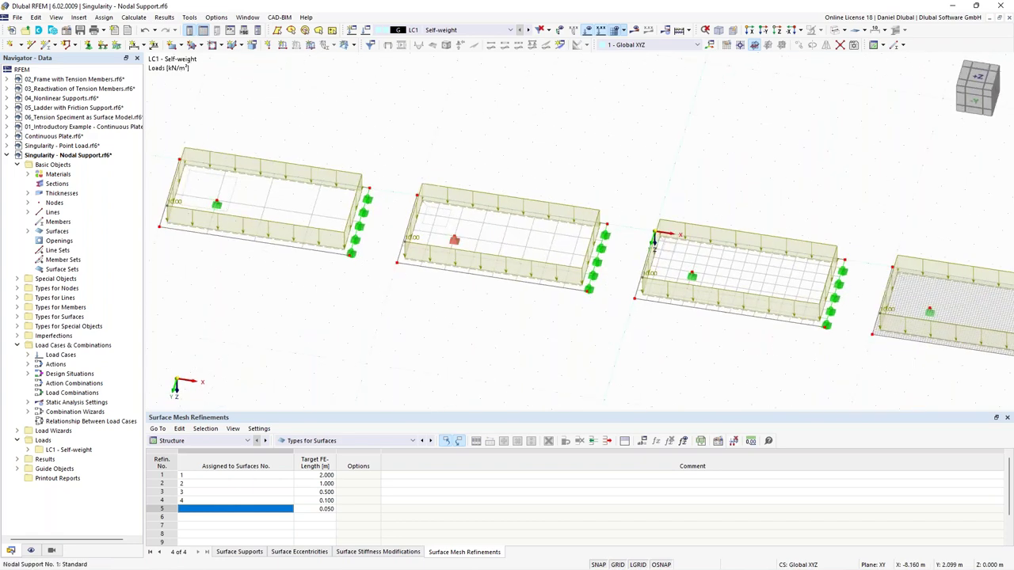
pyautogui.scroll(5, 640, 162)
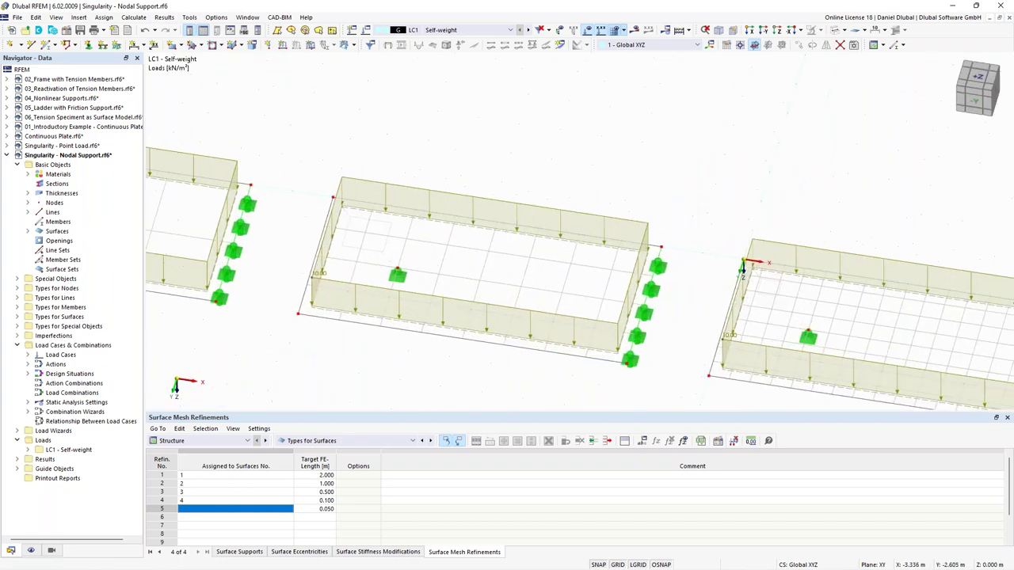
pyautogui.scroll(-4, 563, 278)
pyautogui.keyDown('ctrl'); pyautogui.moveTo(566, 289); pyautogui.dragTo(547, 242, button='middle'); pyautogui.keyUp('ctrl')
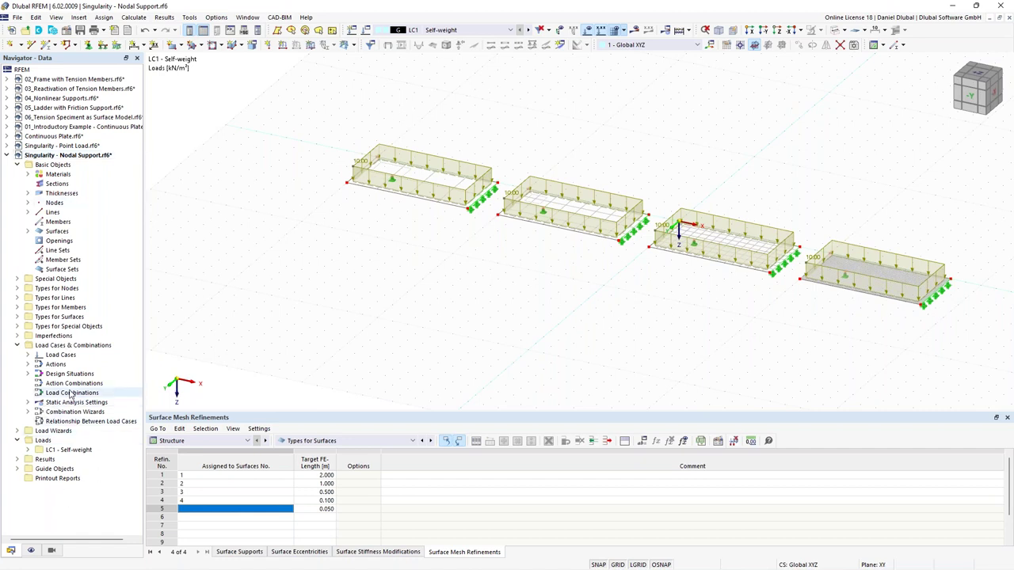
# Create a two-point result section lengthwise through all four plates from (-20, 2, 0) to (18, 2, 0) m
pyautogui.click(18, 280)
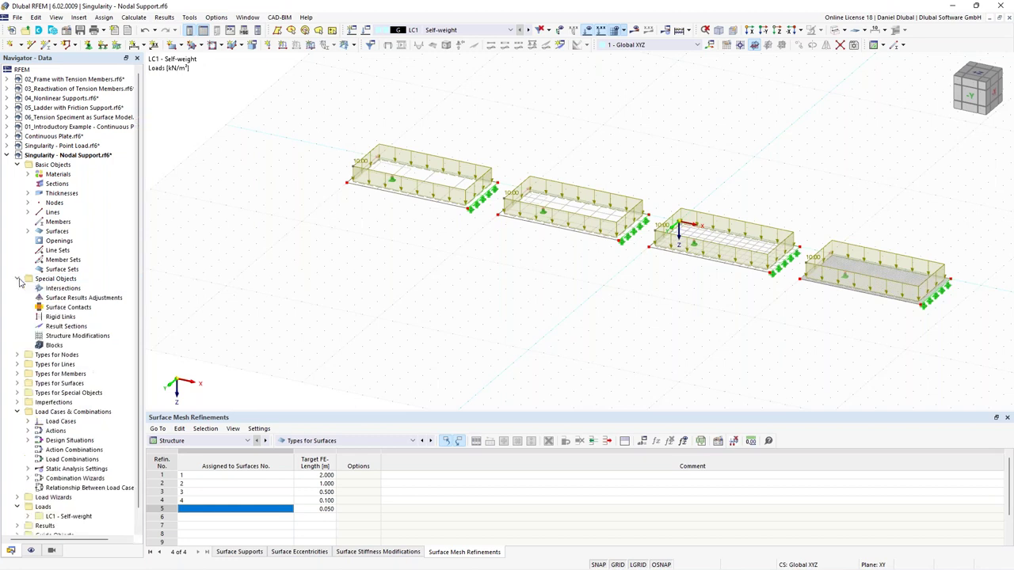
pyautogui.rightClick(68, 329)
pyautogui.click(114, 350)
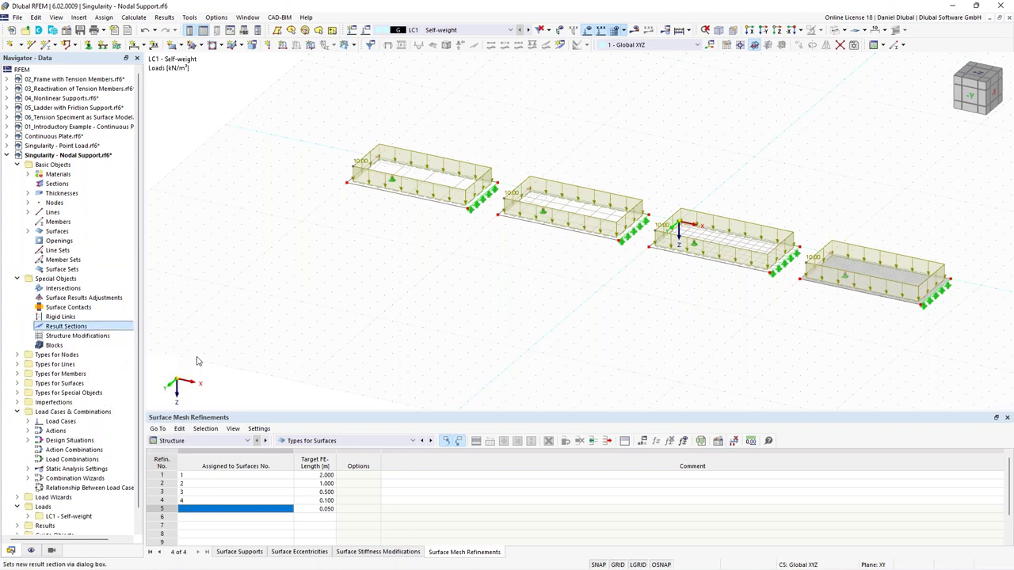
pyautogui.click(610, 187)
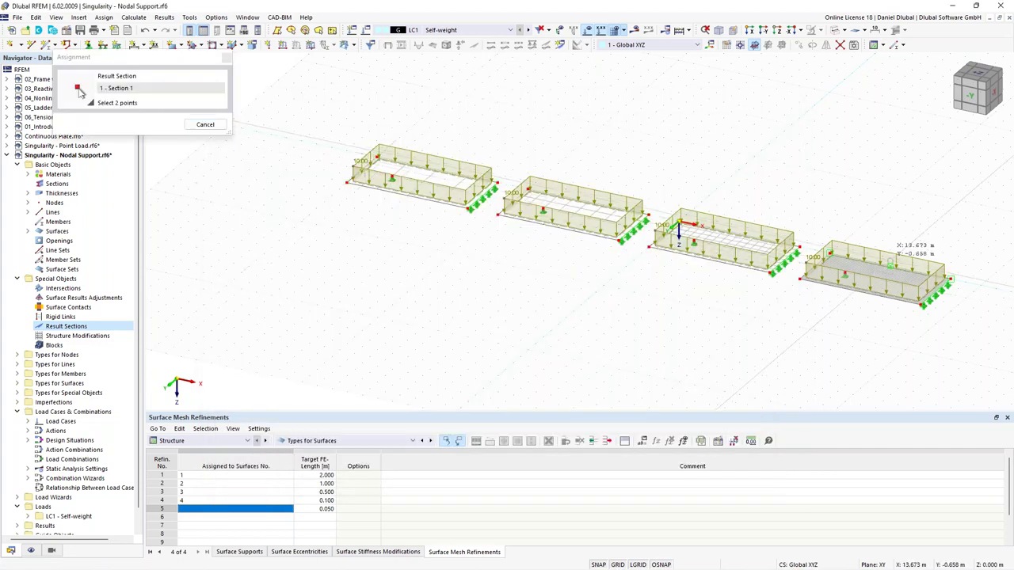
pyautogui.click(947, 277)
pyautogui.click(672, 456)
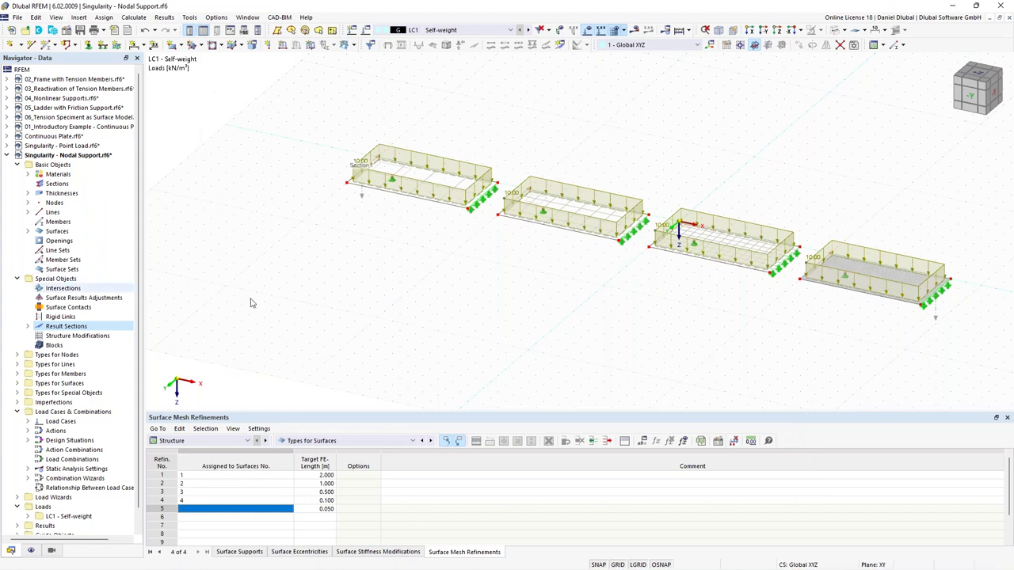
# Calculate the model with the refined meshes and display its static analysis results
pyautogui.scroll(-1, 405, 257)
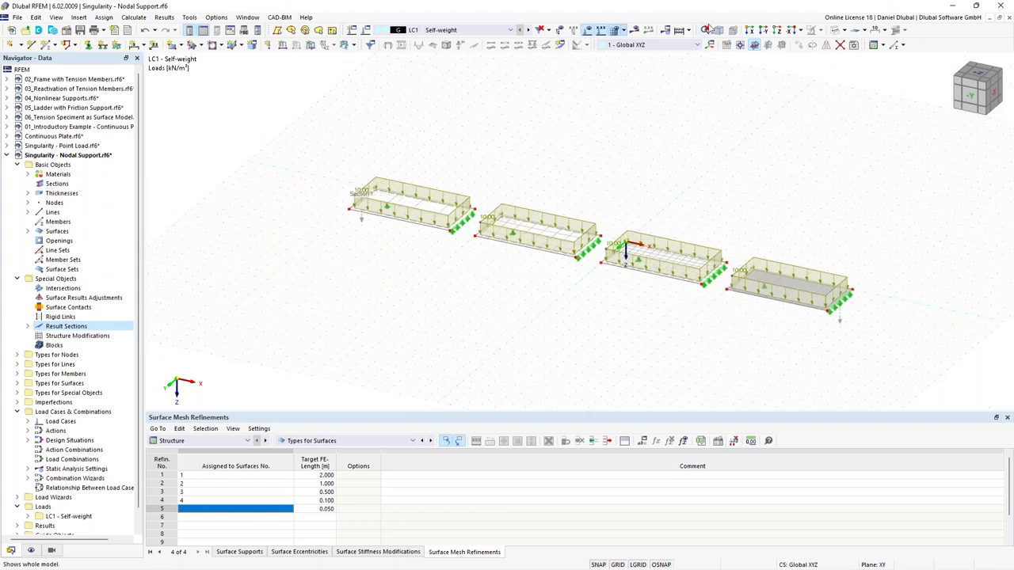
pyautogui.click(679, 30)
pyautogui.click(550, 335)
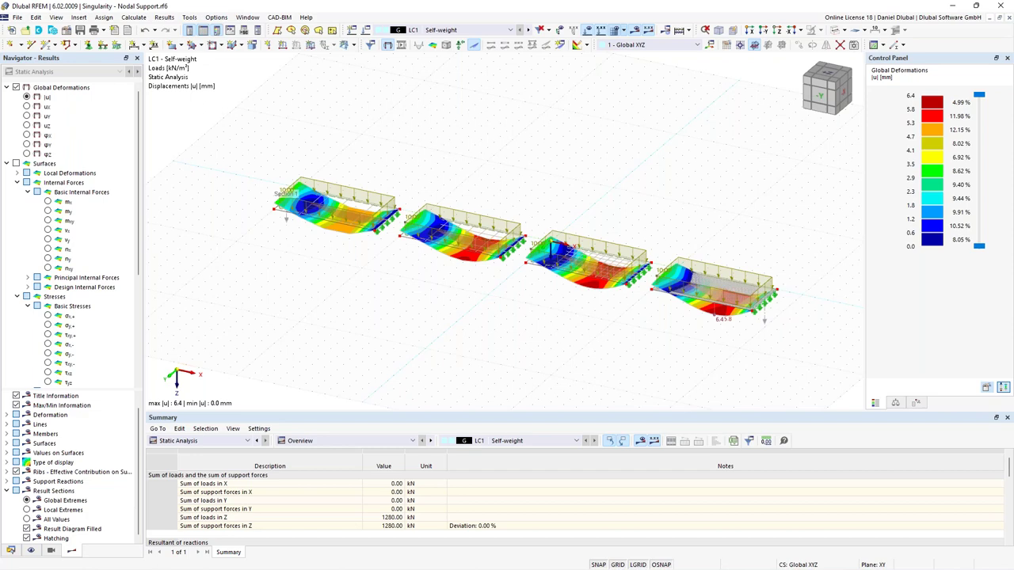
# Compare the displacements of the four plates and their shape around the nodal supports
pyautogui.scroll(4, 627, 285)
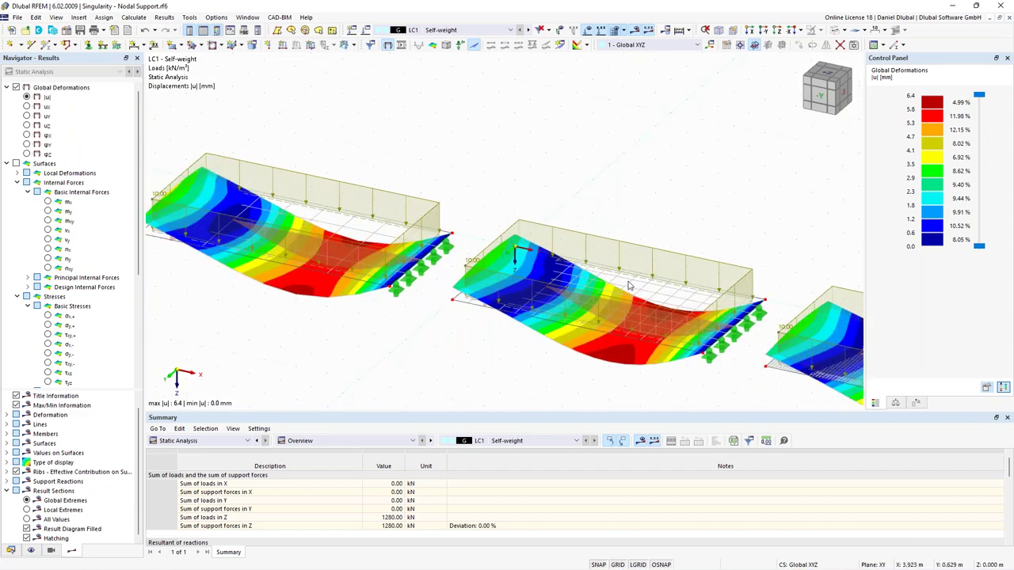
pyautogui.scroll(-4, 628, 285)
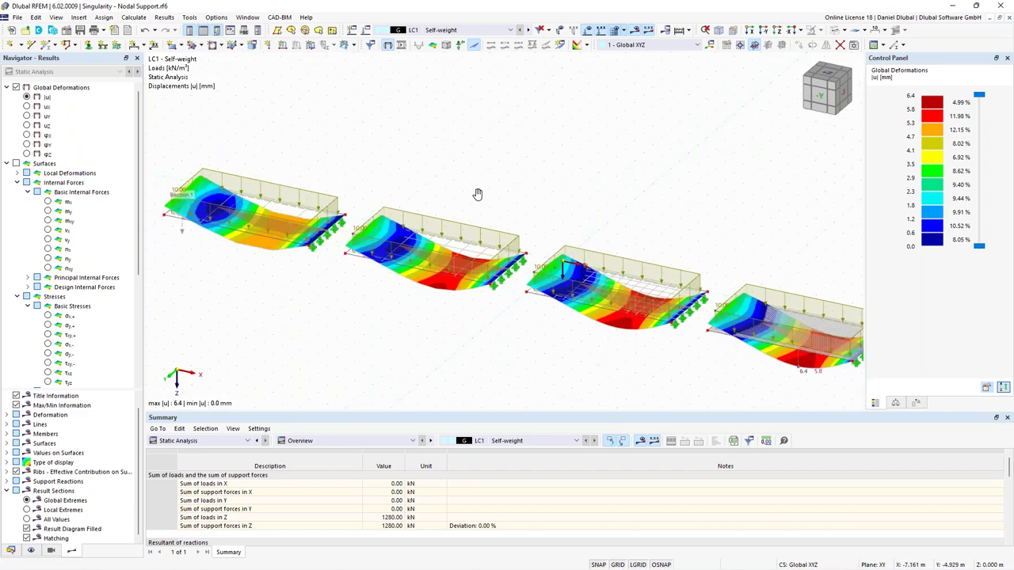
pyautogui.moveTo(477, 195); pyautogui.dragTo(406, 210, button='middle')
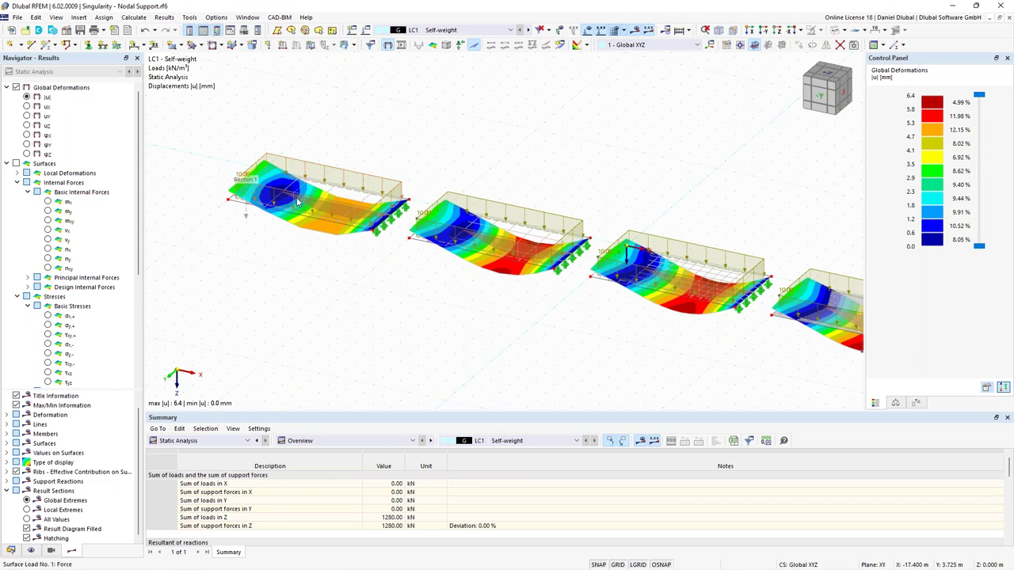
pyautogui.keyDown('ctrl'); pyautogui.moveTo(437, 166); pyautogui.dragTo(491, 206, button='middle'); pyautogui.keyUp('ctrl')
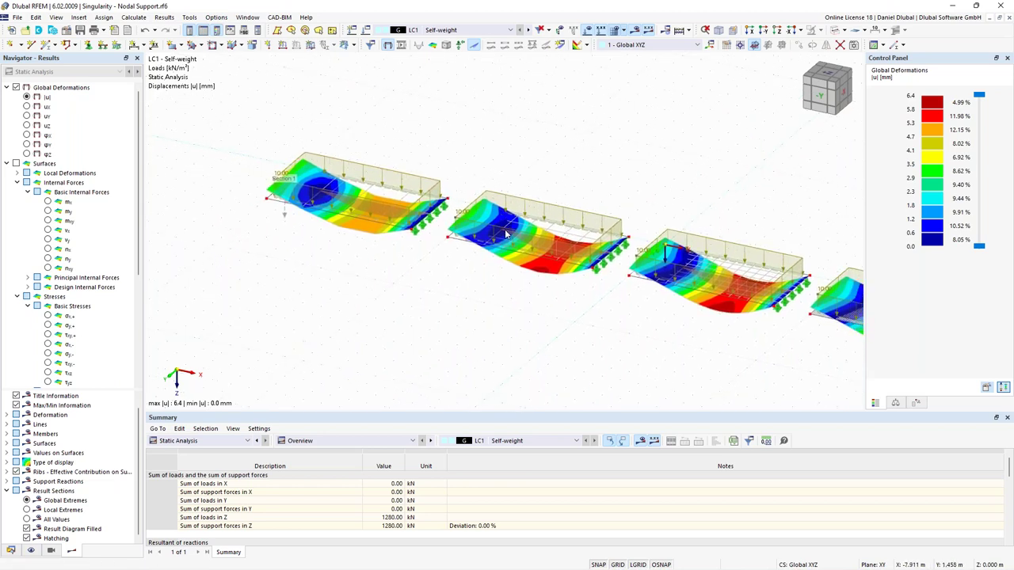
pyautogui.scroll(5, 491, 206)
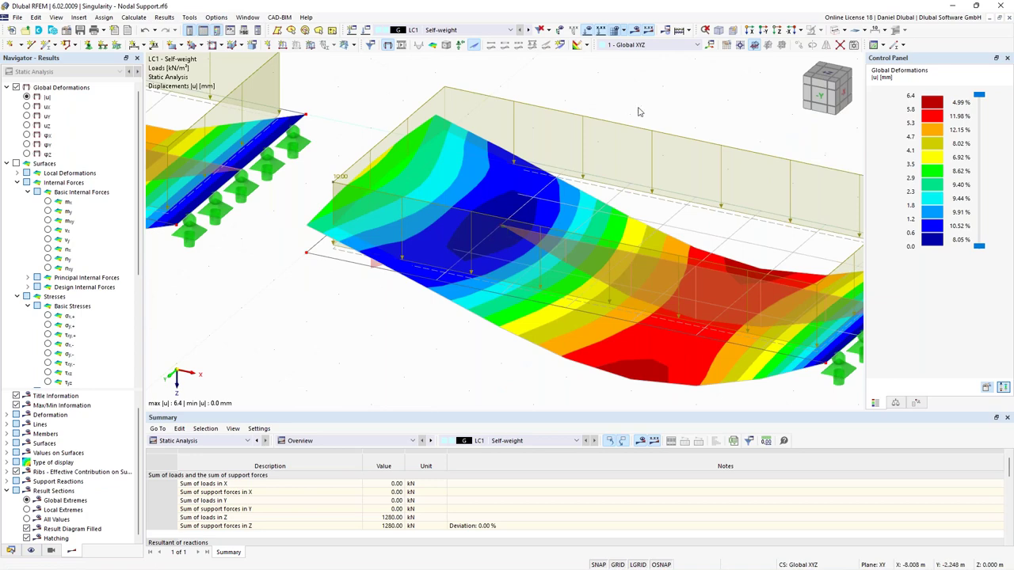
pyautogui.scroll(-3, 640, 112)
pyautogui.scroll(-2, 434, 253)
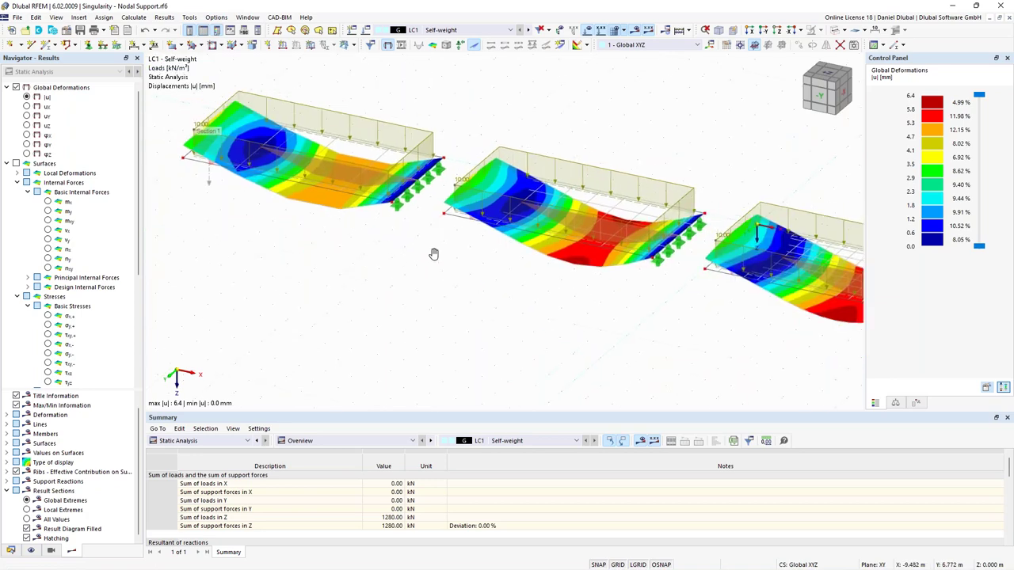
pyautogui.scroll(1, 434, 254)
pyautogui.scroll(-2, 363, 180)
pyautogui.moveTo(574, 345); pyautogui.dragTo(446, 285, button='middle')
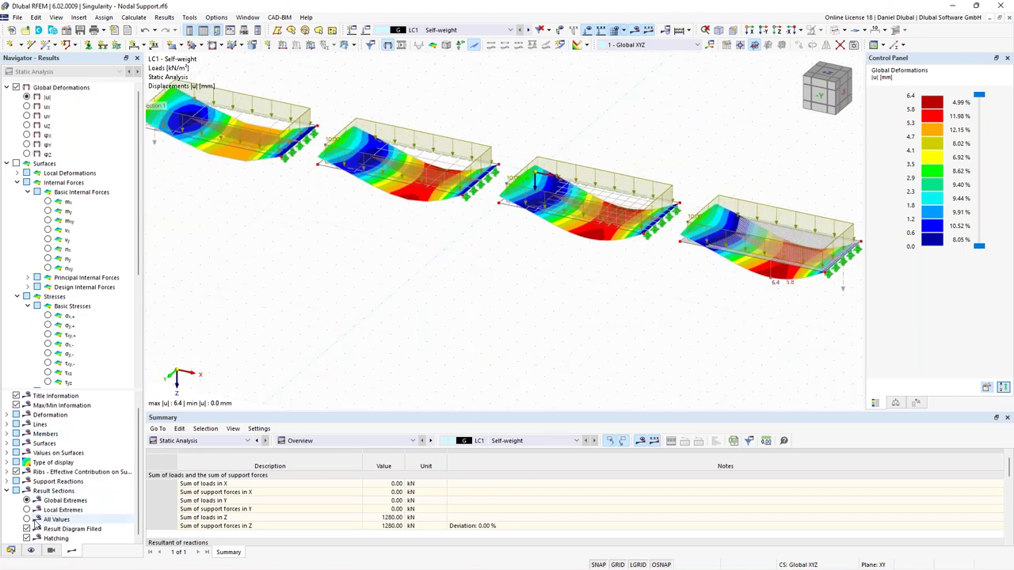
# Label the local extremes on the result section and display the basic internal forces mx on the surfaces
pyautogui.click(32, 510)
pyautogui.moveTo(328, 276); pyautogui.dragTo(458, 344, button='middle')
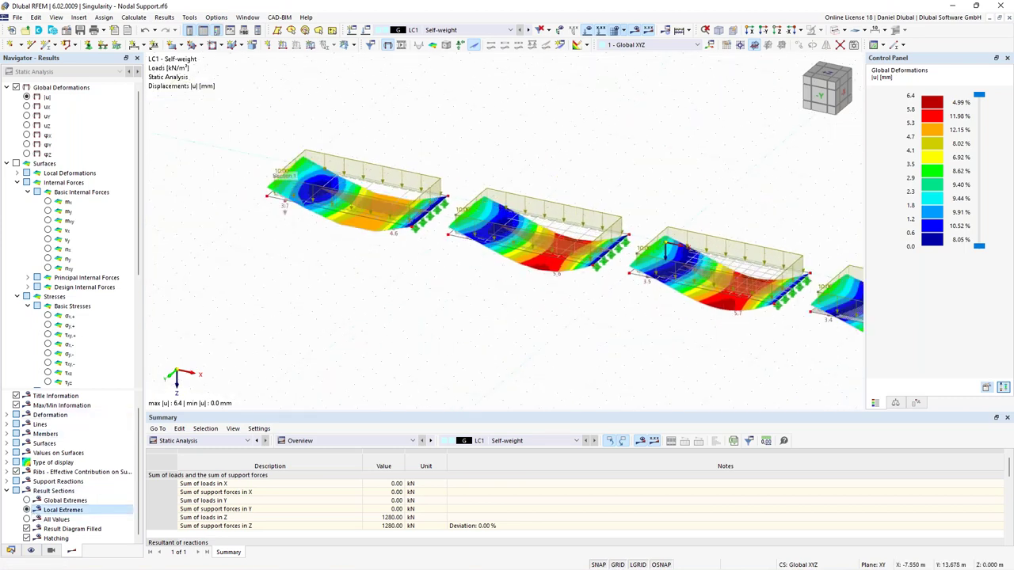
pyautogui.click(47, 201)
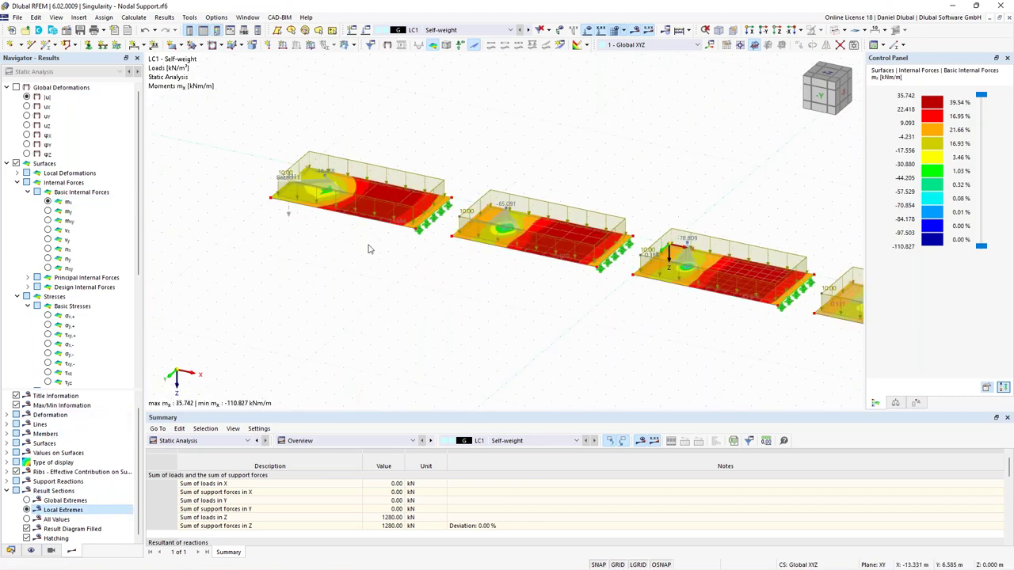
# Compare the mx peaks at the four plates' nodal supports, both on the surfaces and in the result section's diagrams
pyautogui.keyDown('ctrl'); pyautogui.moveTo(365, 271); pyautogui.dragTo(343, 327, button='middle'); pyautogui.keyUp('ctrl')
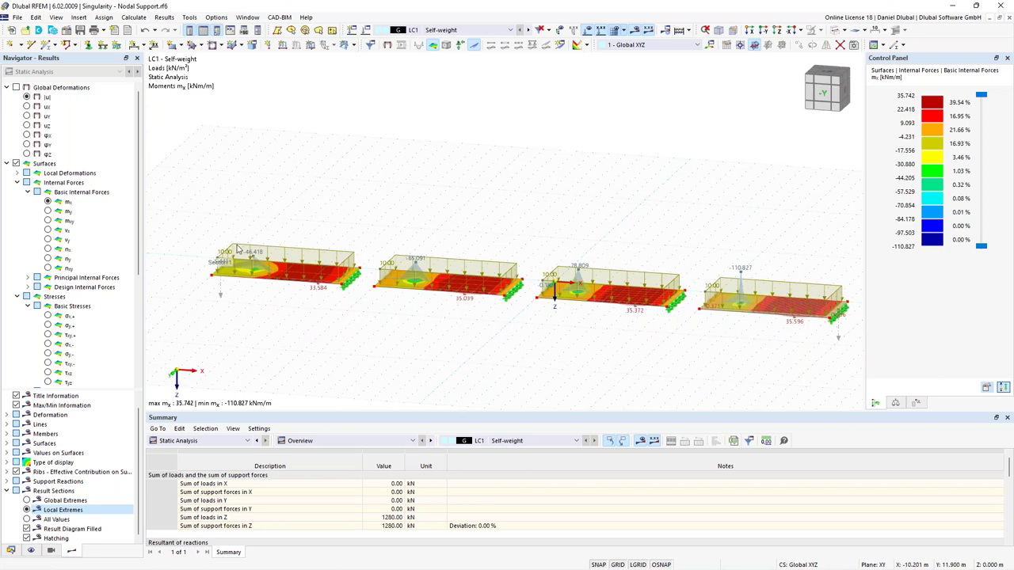
pyautogui.scroll(3, 198, 269)
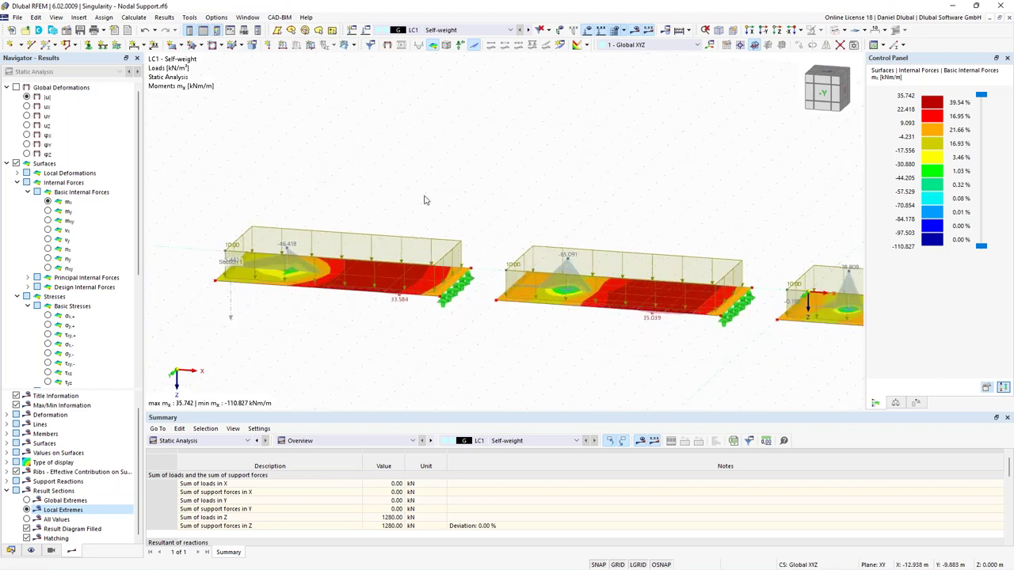
pyautogui.moveTo(390, 179); pyautogui.dragTo(625, 208, button='middle')
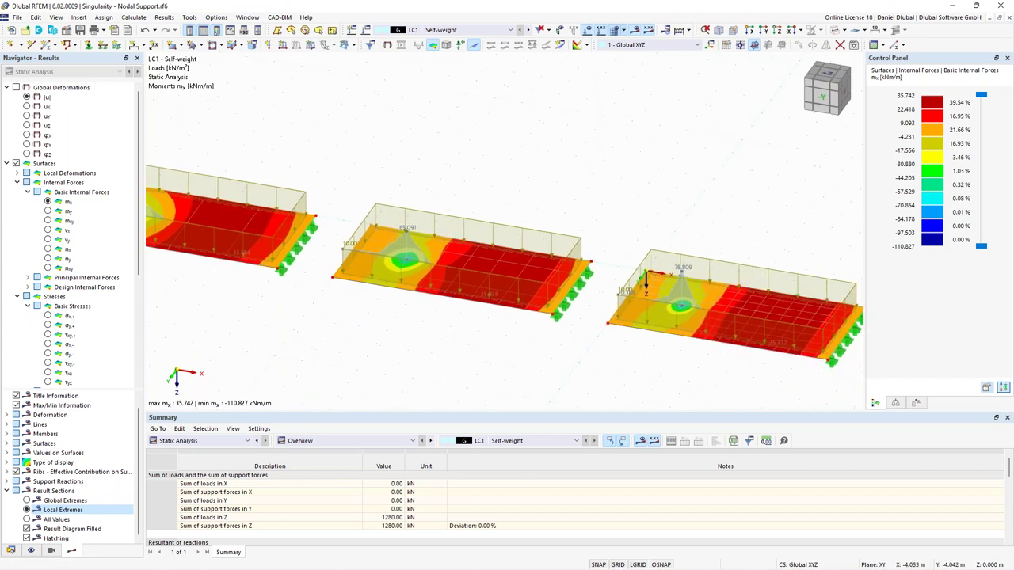
pyautogui.scroll(-3, 671, 217)
pyautogui.moveTo(800, 275); pyautogui.dragTo(709, 278, button='middle')
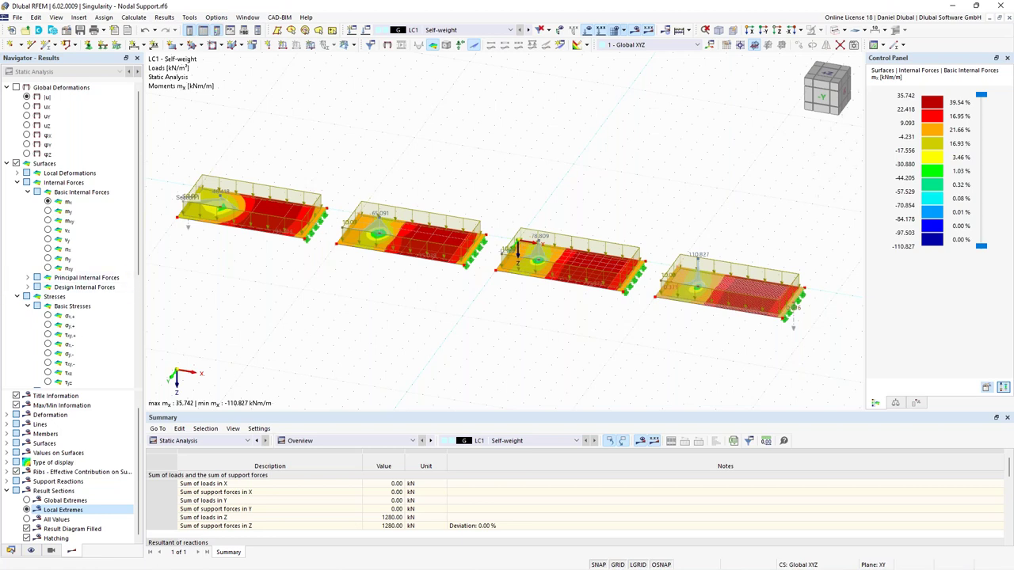
pyautogui.moveTo(344, 172); pyautogui.dragTo(443, 202, button='middle')
pyautogui.doubleClick(269, 264)
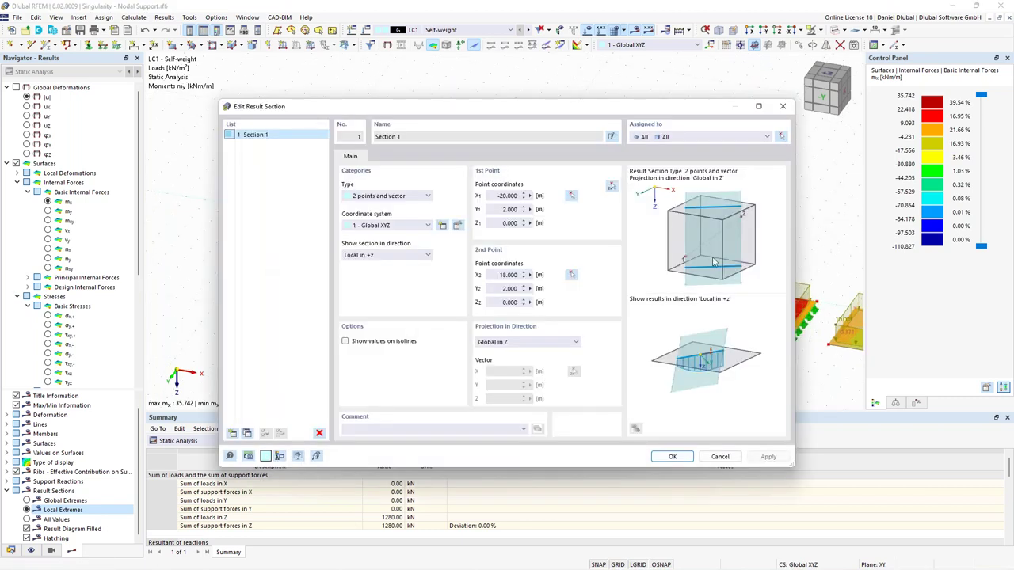
pyautogui.click(719, 458)
pyautogui.rightClick(271, 260)
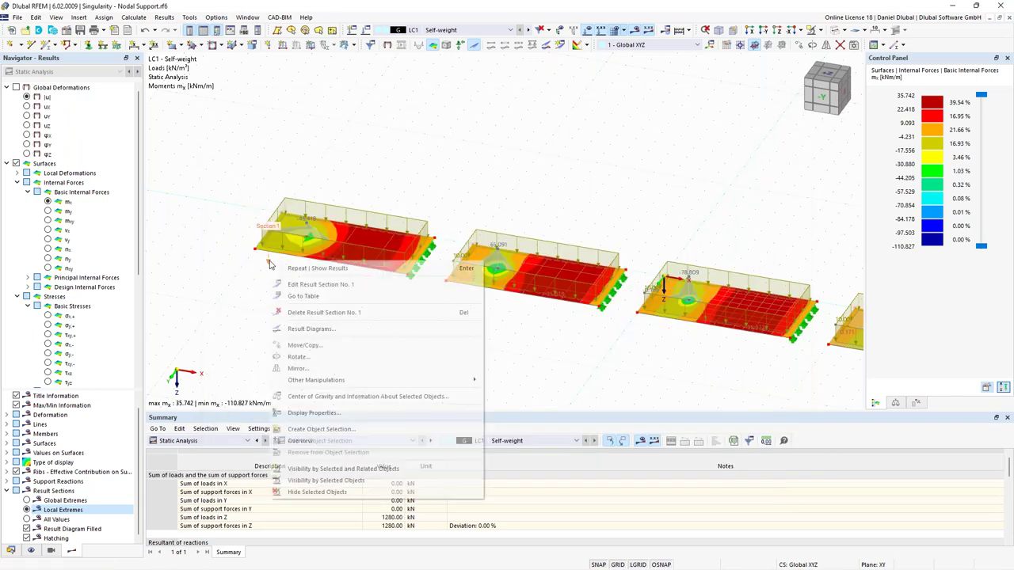
pyautogui.click(332, 328)
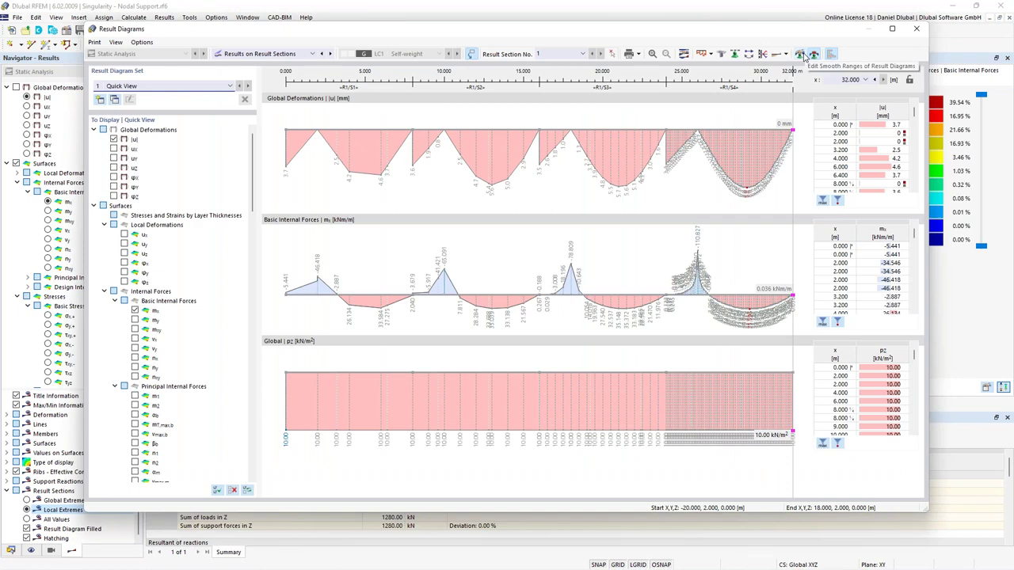
pyautogui.click(914, 37)
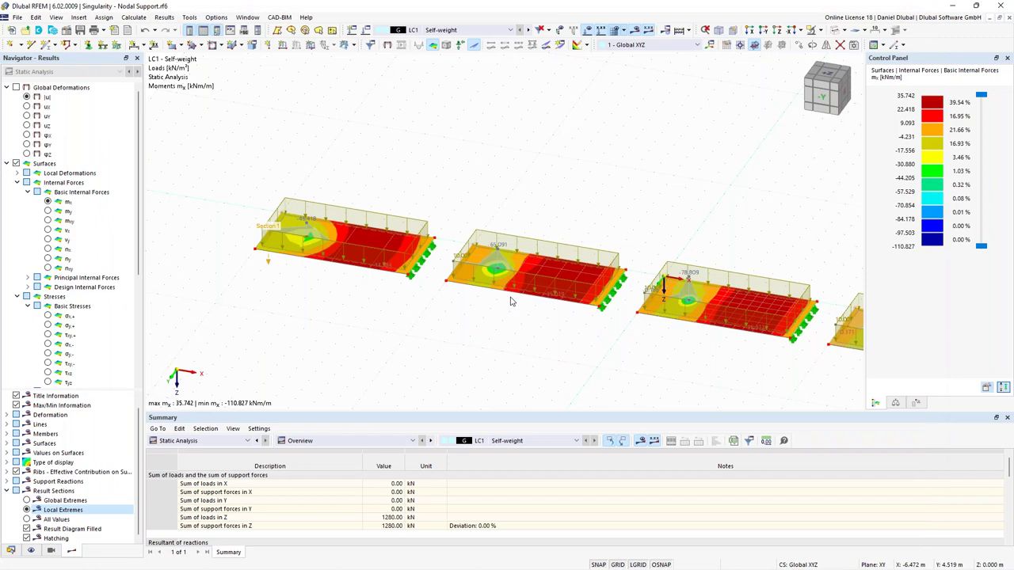
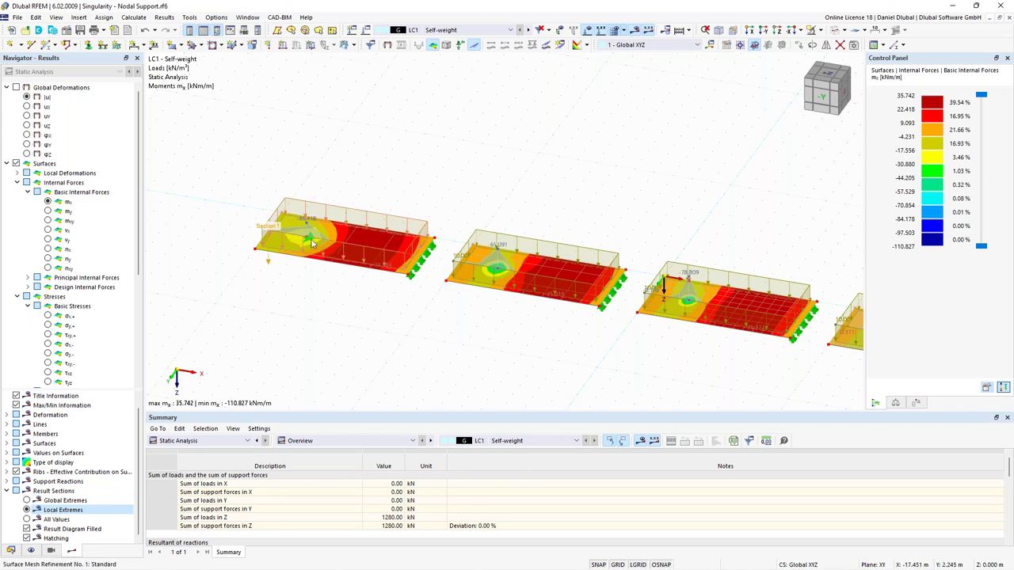
# Activate stiffness via fictitious column for the hinged nodal support at nodes 5, 10, 15 and 20, and display its column parameters
pyautogui.keyDown('ctrl'); pyautogui.moveTo(311, 243); pyautogui.dragTo(311, 221, button='middle'); pyautogui.keyUp('ctrl')
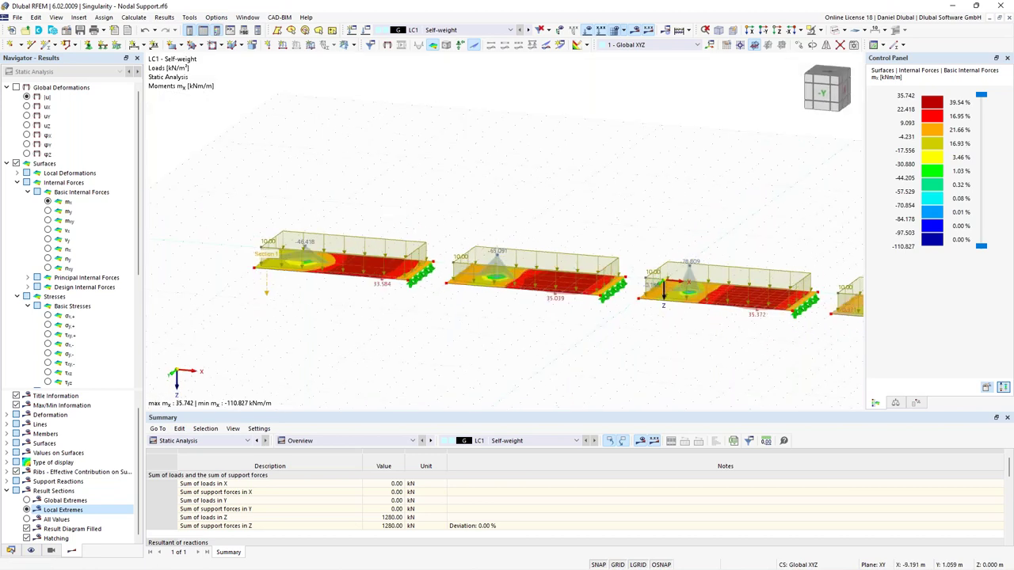
pyautogui.keyDown('ctrl'); pyautogui.moveTo(498, 294); pyautogui.dragTo(498, 285, button='middle'); pyautogui.keyUp('ctrl')
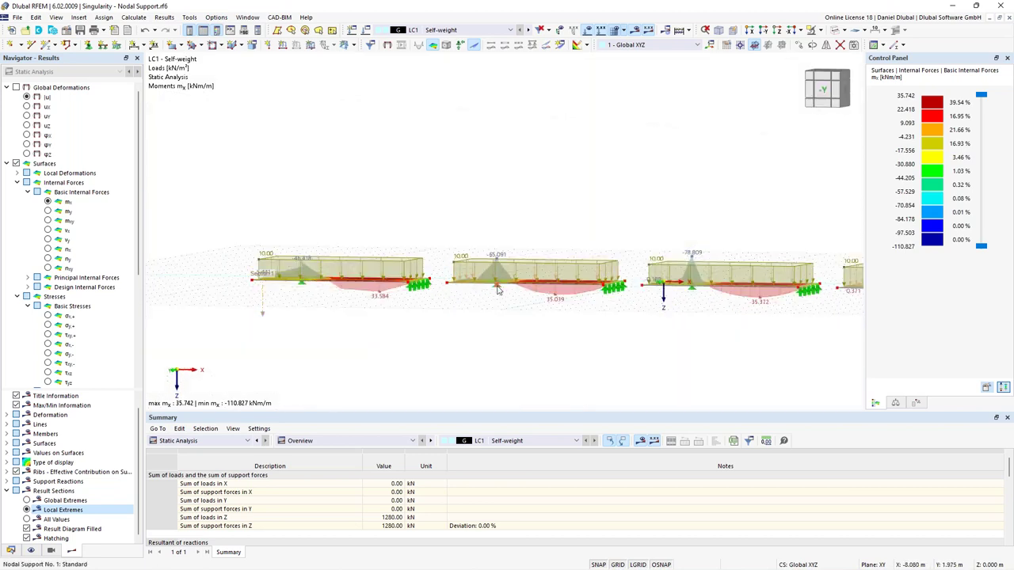
pyautogui.keyDown('ctrl'); pyautogui.moveTo(514, 203); pyautogui.dragTo(475, 310, button='middle'); pyautogui.keyUp('ctrl')
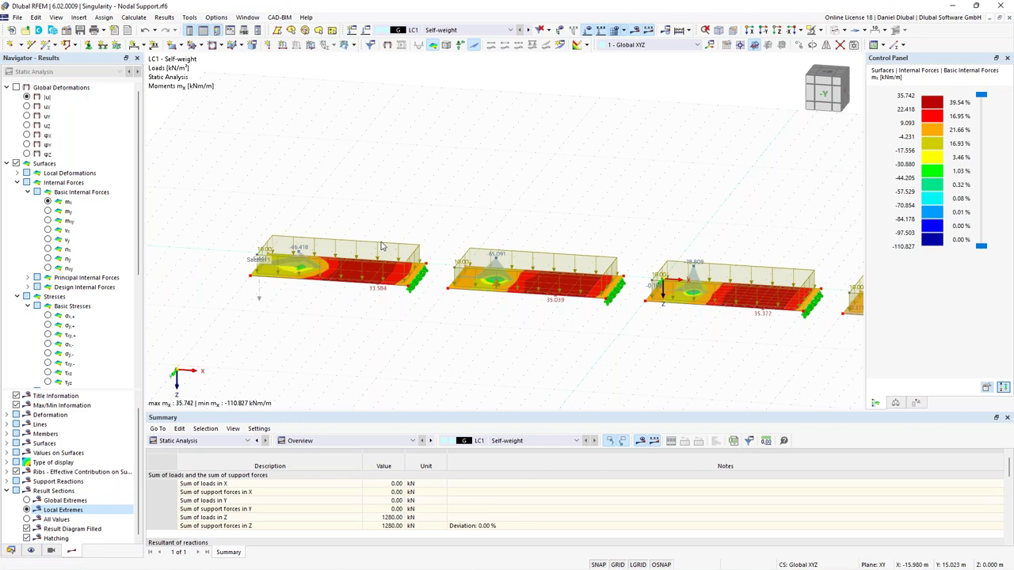
pyautogui.scroll(2, 395, 201)
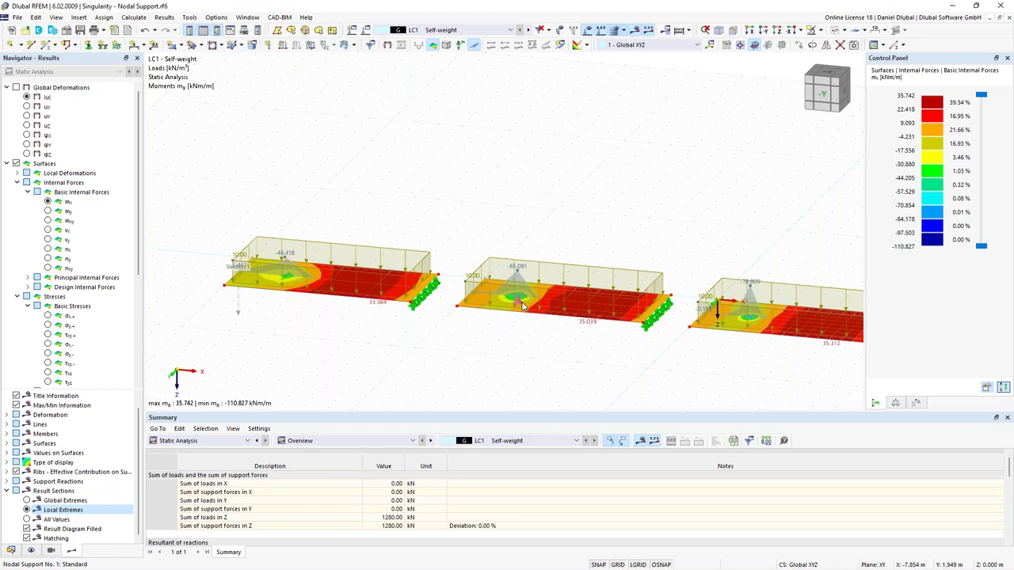
pyautogui.doubleClick(521, 305)
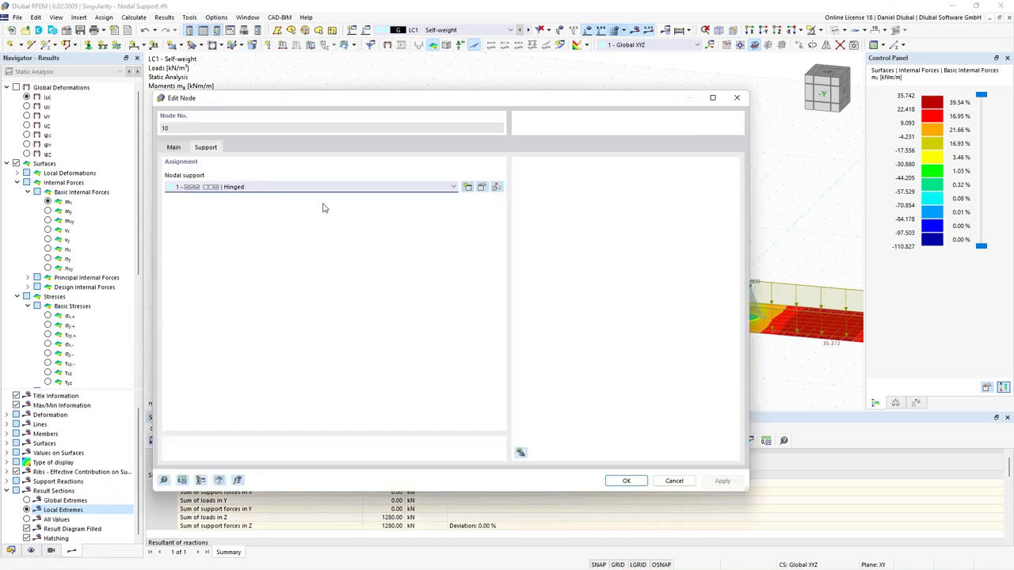
pyautogui.click(482, 188)
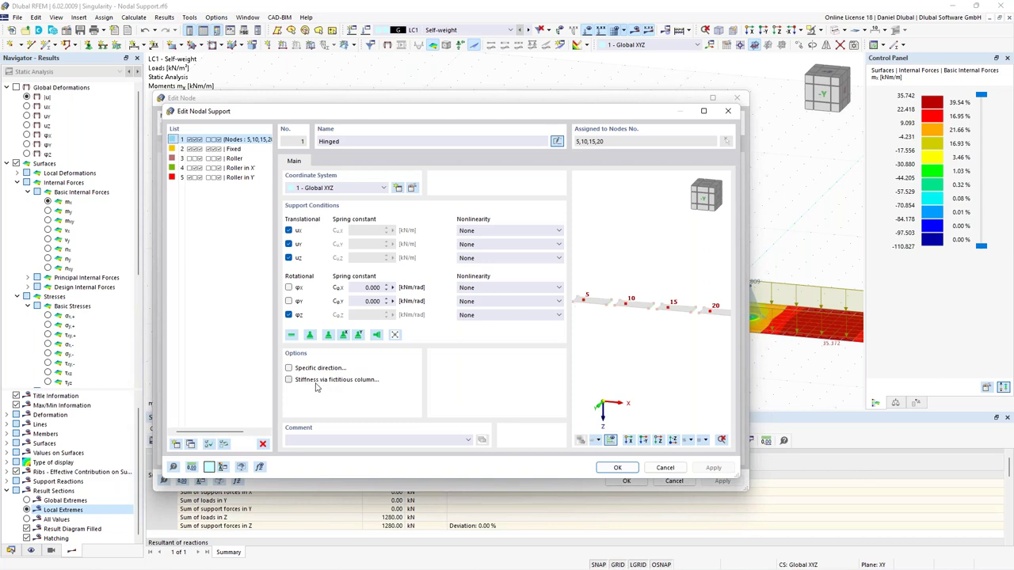
pyautogui.click(316, 383)
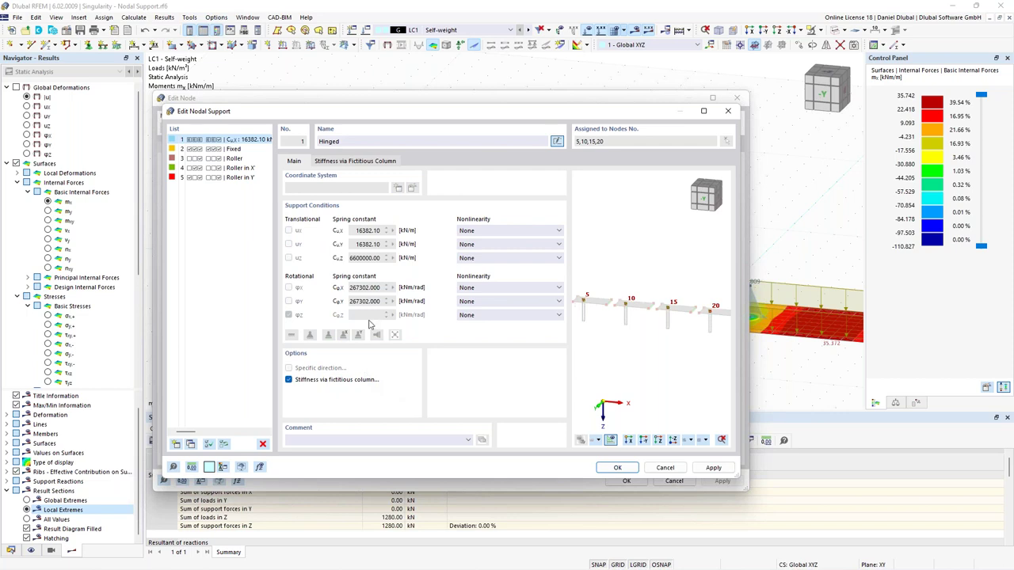
pyautogui.click(352, 162)
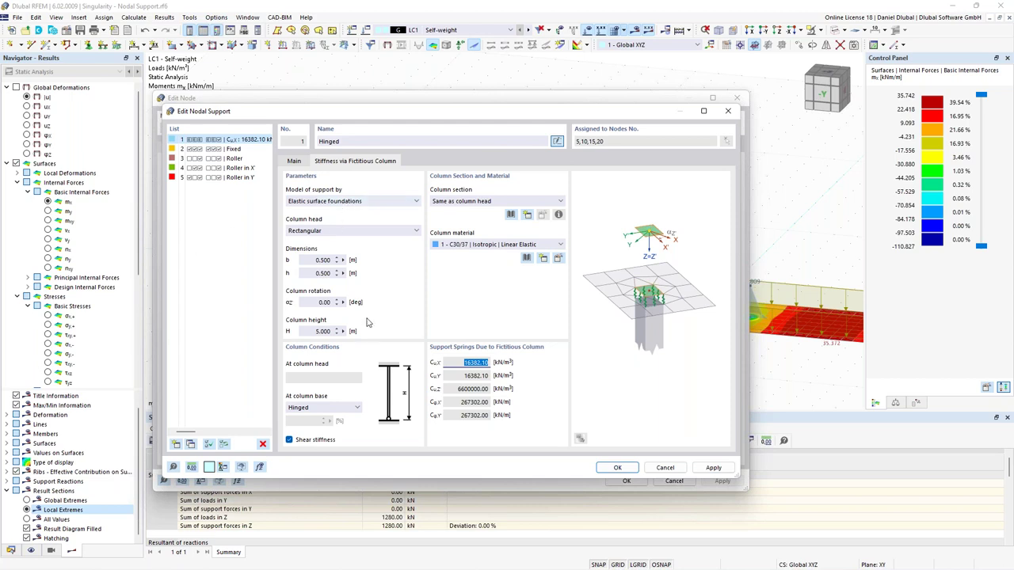
# Try the elastic nodal support and adapted FE mesh support models, and return to elastic surface foundations with C30/37 column material
pyautogui.click(475, 244)
pyautogui.click(478, 252)
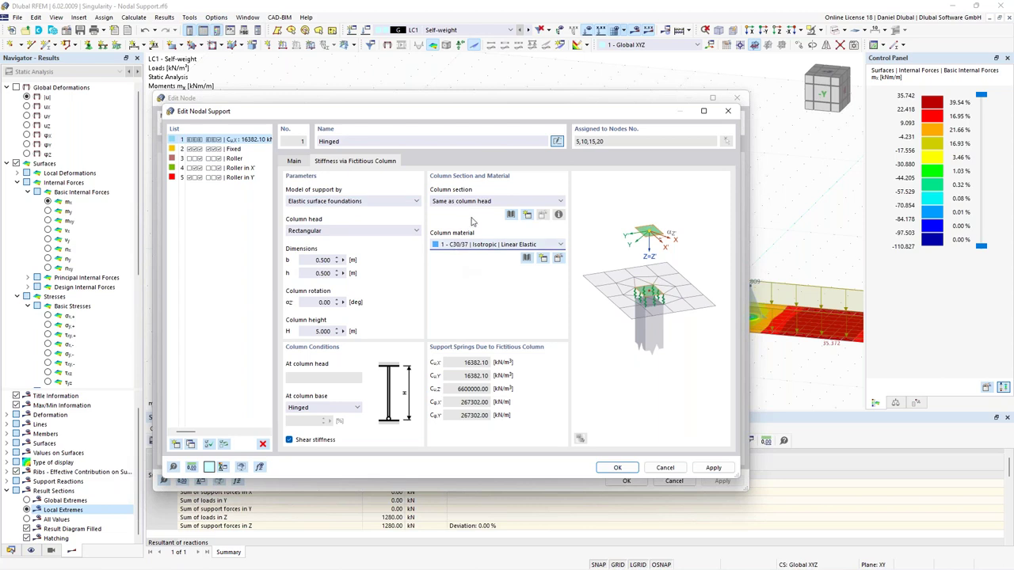
pyautogui.click(377, 203)
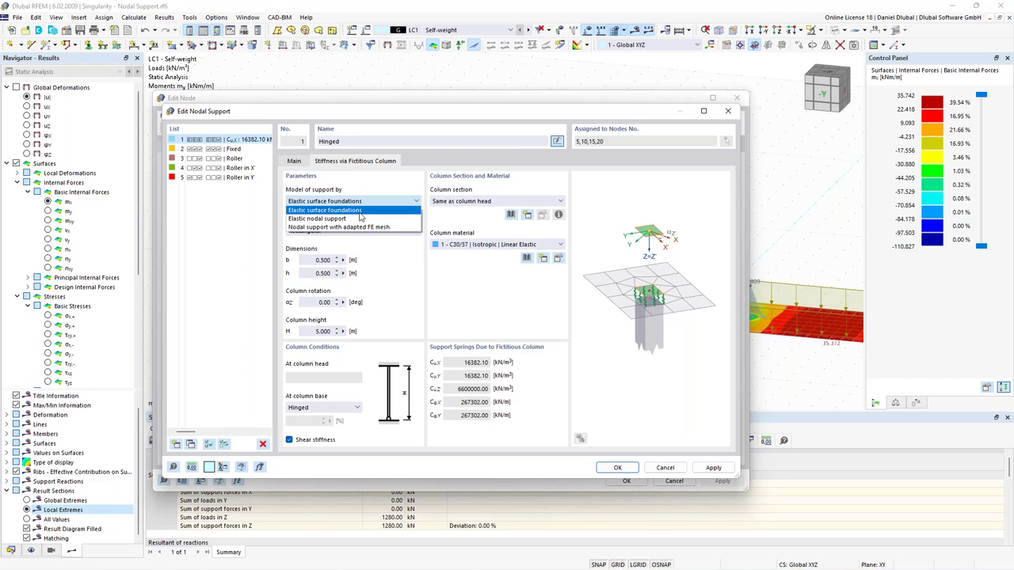
pyautogui.click(360, 219)
pyautogui.click(356, 201)
pyautogui.click(352, 227)
pyautogui.click(356, 203)
pyautogui.click(354, 211)
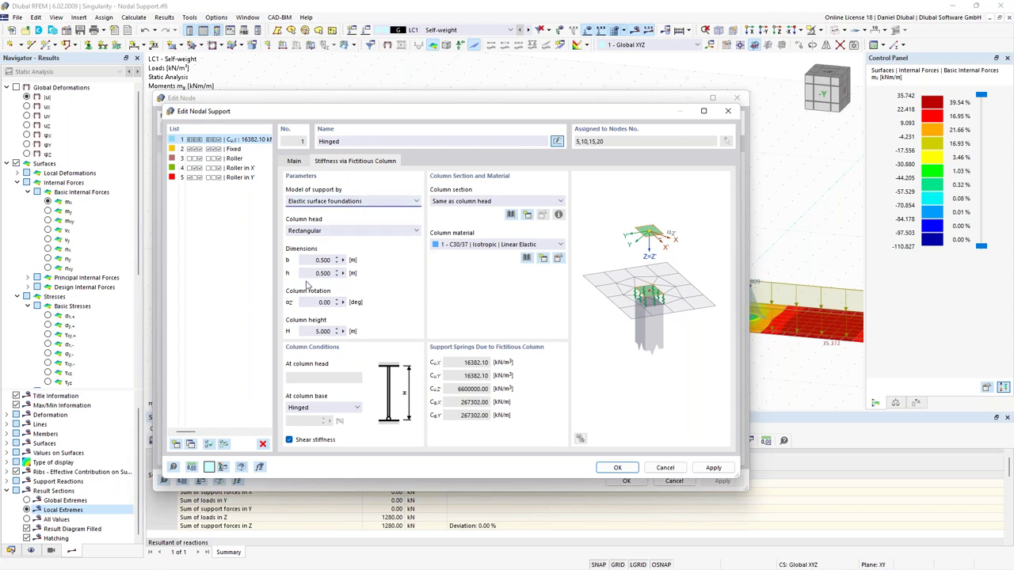
# Set the fictitious column's height to 3 m, keeping the rectangular head dimensions at 0.5 by 0.5 m
pyautogui.click(336, 260)
pyautogui.click(315, 272)
pyautogui.click(314, 260)
pyautogui.press('Tab')
pyautogui.moveTo(314, 333); pyautogui.dragTo(336, 331)
pyautogui.click(314, 331)
pyautogui.doubleClick(320, 331)
pyautogui.write('3')
pyautogui.click(315, 260)
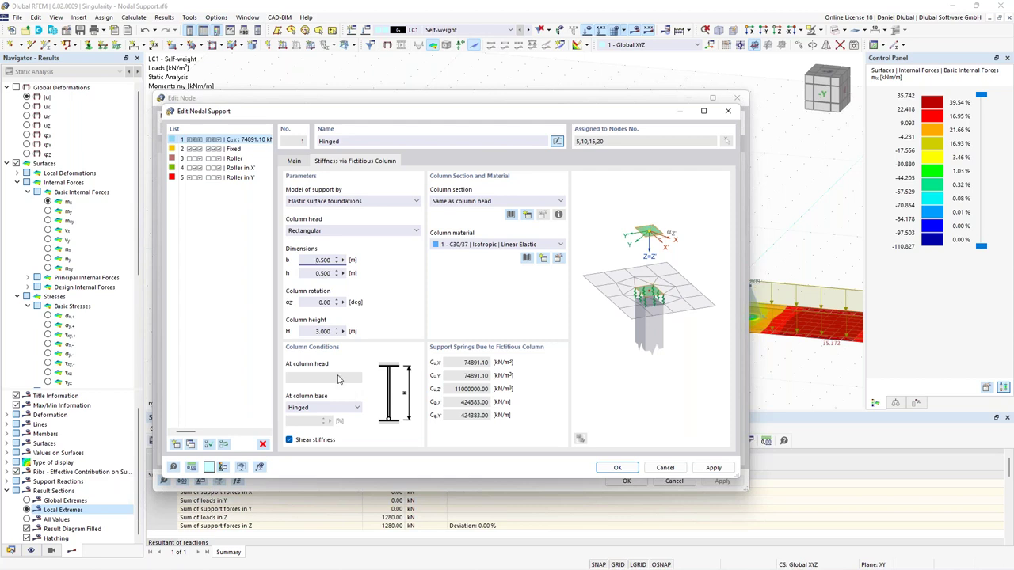
# Set the column base condition to Rigid, keeping the rectangular column head and the column section same as the head
pyautogui.doubleClick(481, 362)
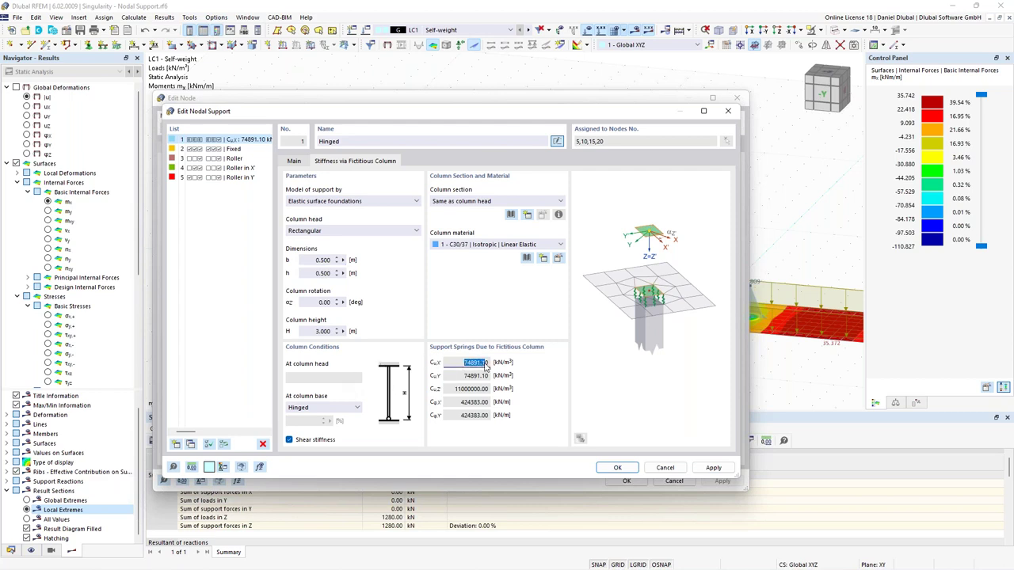
pyautogui.click(352, 408)
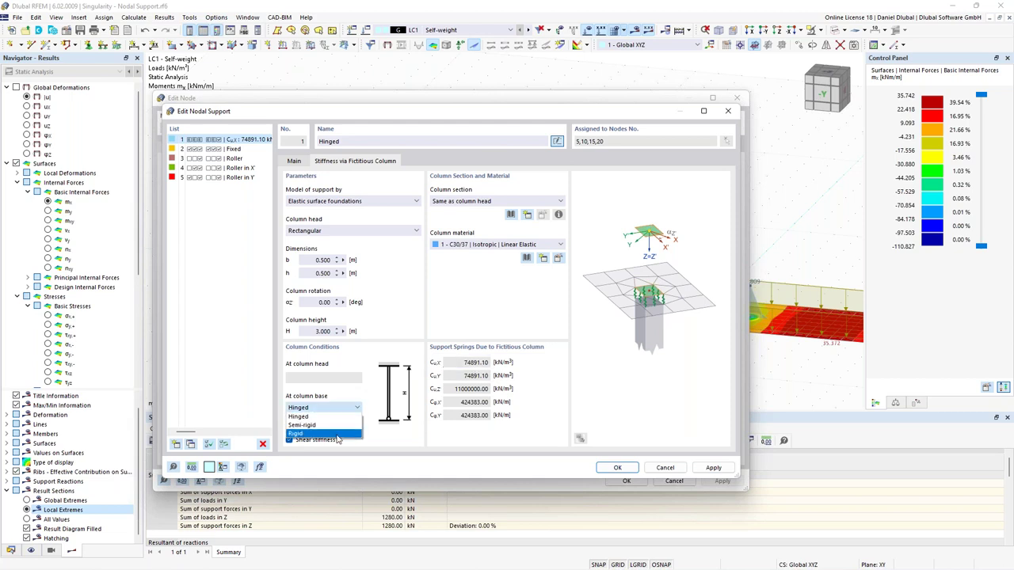
pyautogui.click(339, 434)
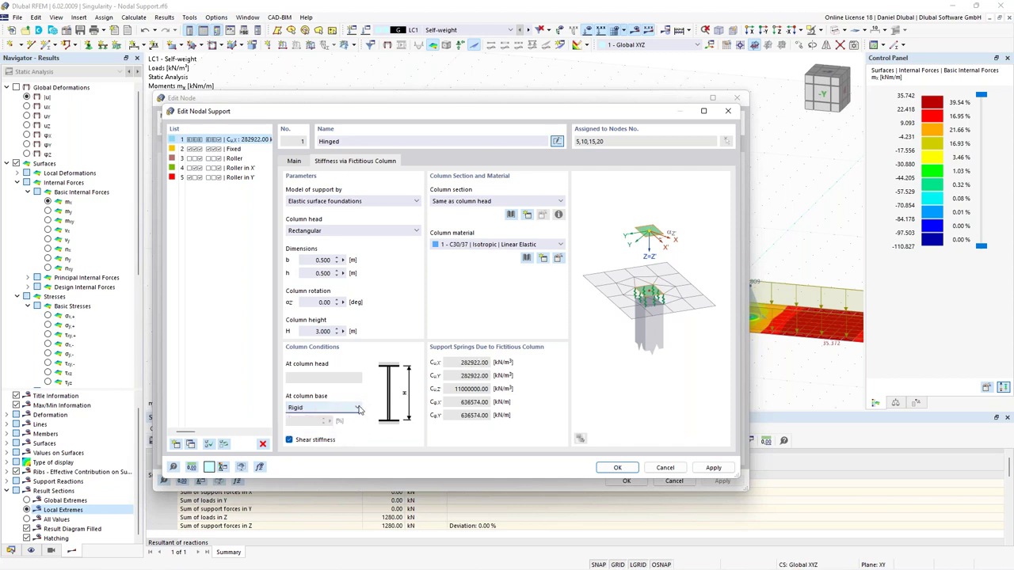
pyautogui.click(362, 234)
pyautogui.click(362, 237)
pyautogui.click(471, 204)
pyautogui.click(471, 205)
# Apply the fictitious column stiffness to the nodal support and node 10, accepting the deletion of all results and the mesh
pyautogui.click(294, 162)
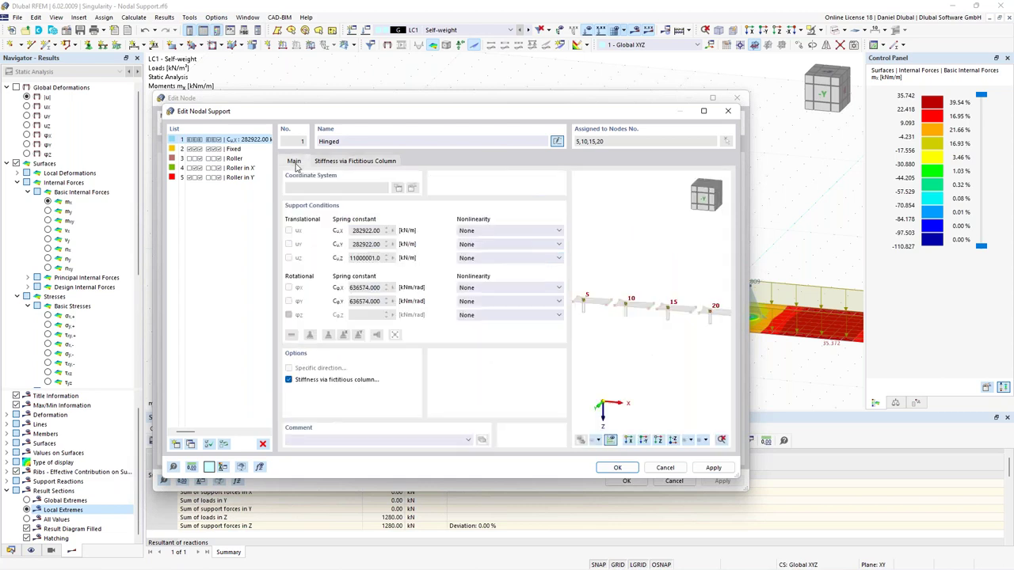
pyautogui.click(625, 469)
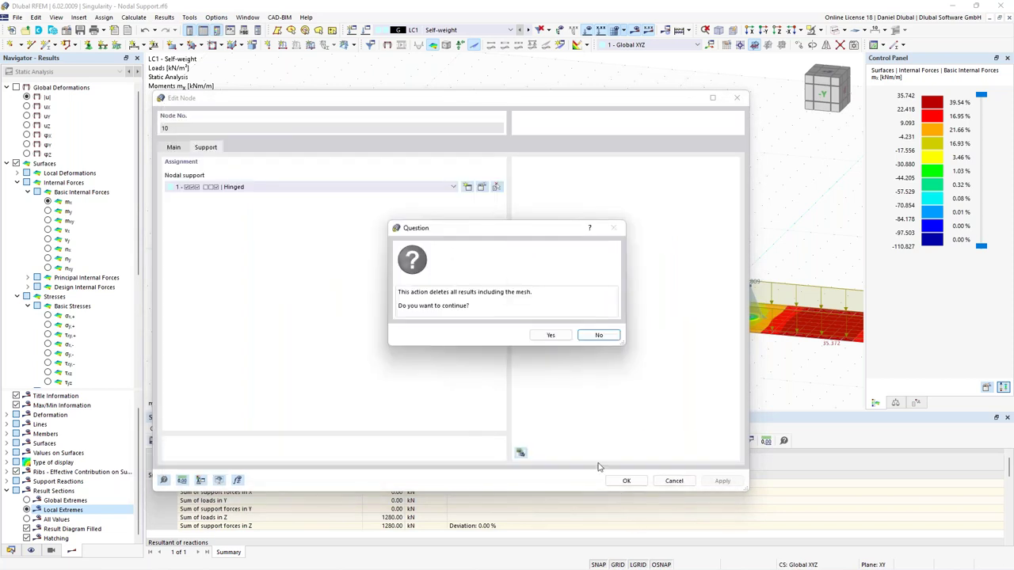
pyautogui.click(555, 339)
pyautogui.click(625, 481)
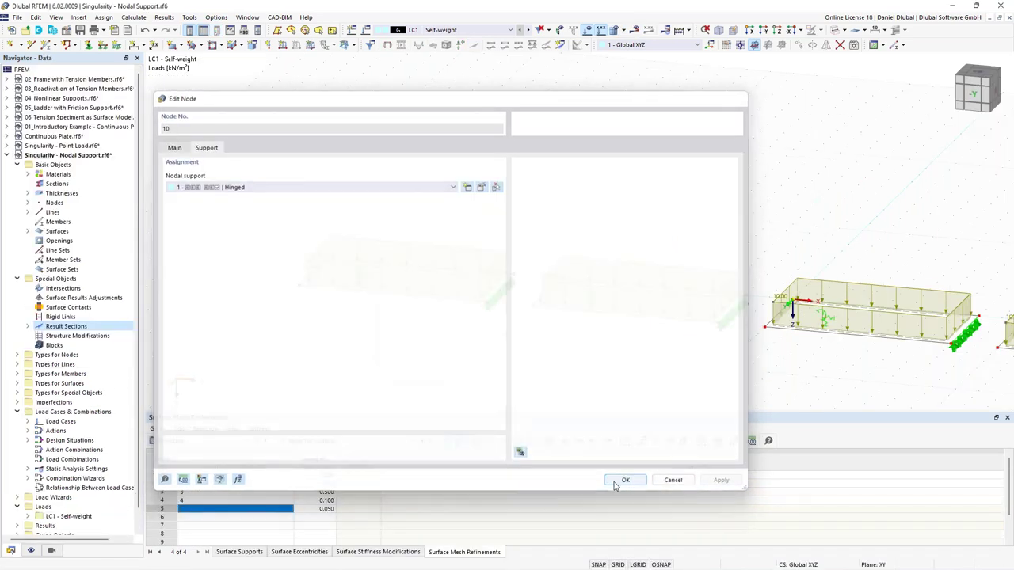
# Recalculate the model with the column-based nodal supports and display the static analysis moments mx
pyautogui.scroll(4, 407, 281)
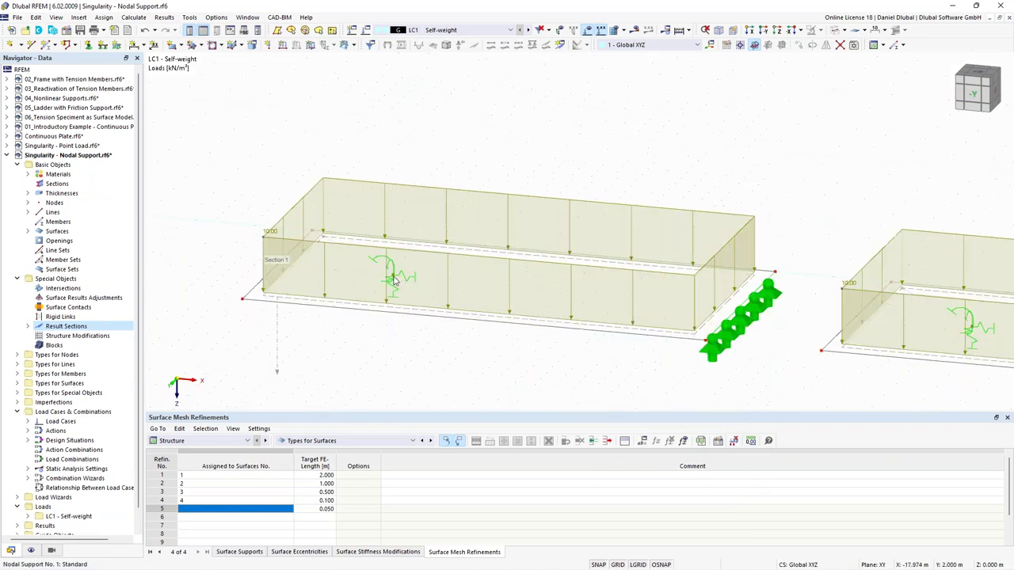
pyautogui.scroll(-4, 402, 279)
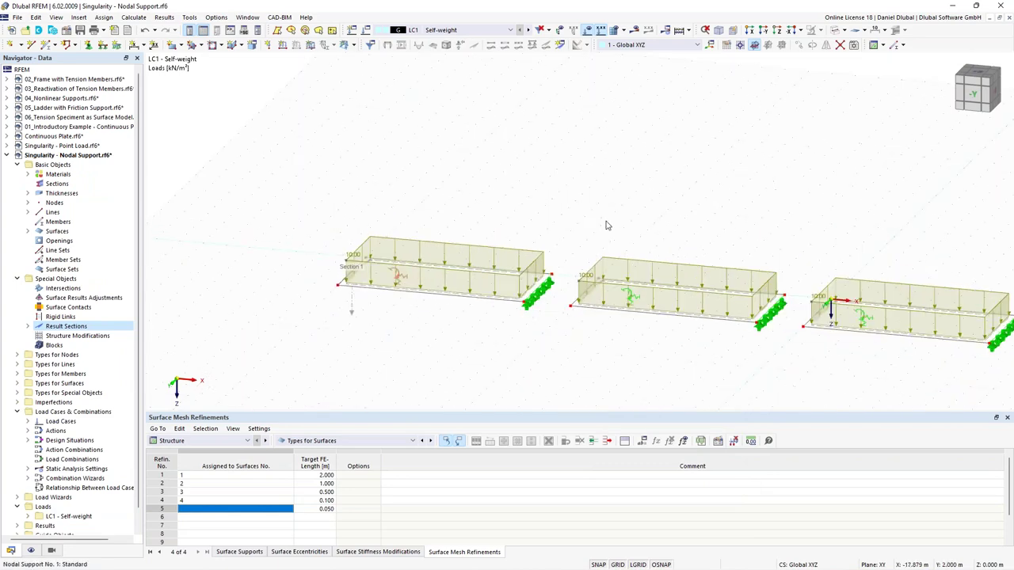
pyautogui.scroll(-2, 583, 190)
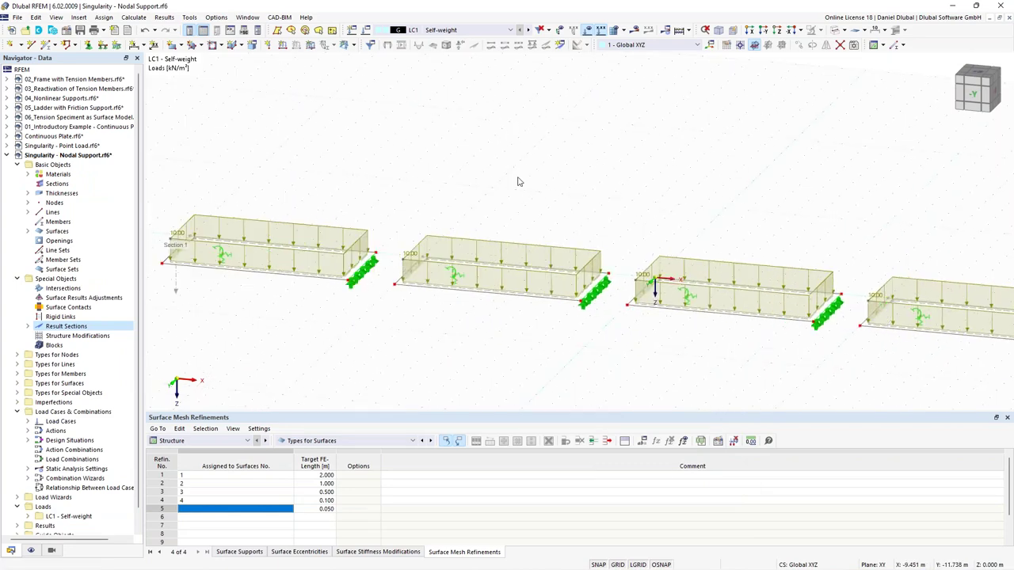
pyautogui.click(634, 30)
pyautogui.click(549, 336)
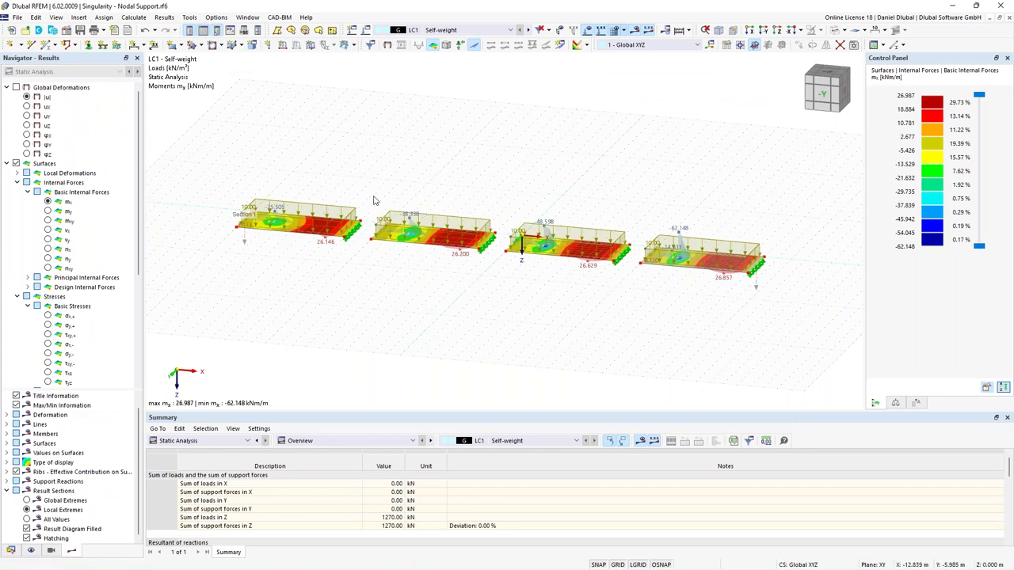
# Examine the recalculated mx distribution and local extremes around the column supports along the result section
pyautogui.scroll(5, 426, 216)
pyautogui.scroll(-5, 424, 210)
pyautogui.keyDown('ctrl'); pyautogui.moveTo(451, 190); pyautogui.dragTo(475, 190, button='middle'); pyautogui.keyUp('ctrl')
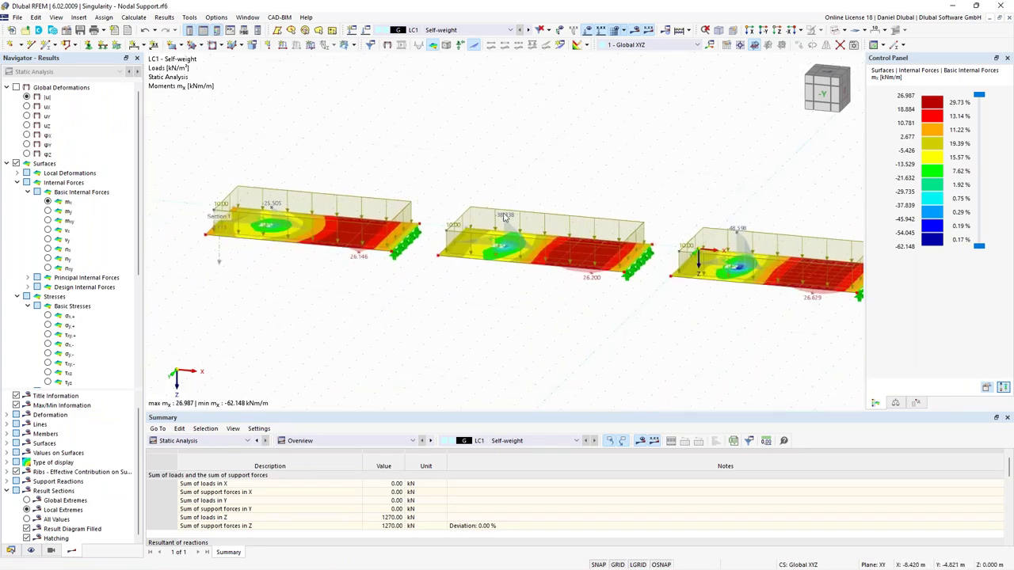
pyautogui.doubleClick(220, 254)
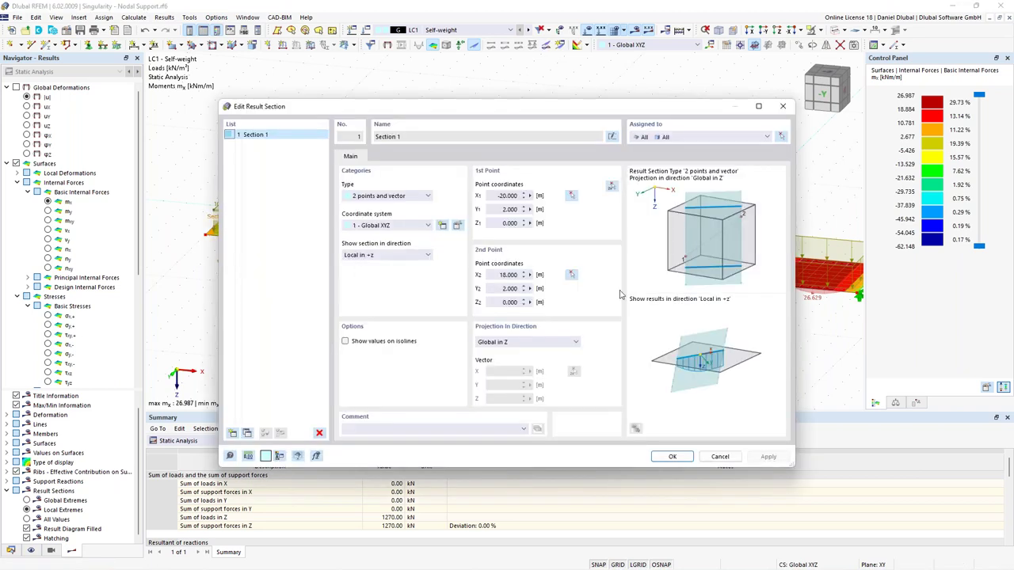
pyautogui.click(721, 456)
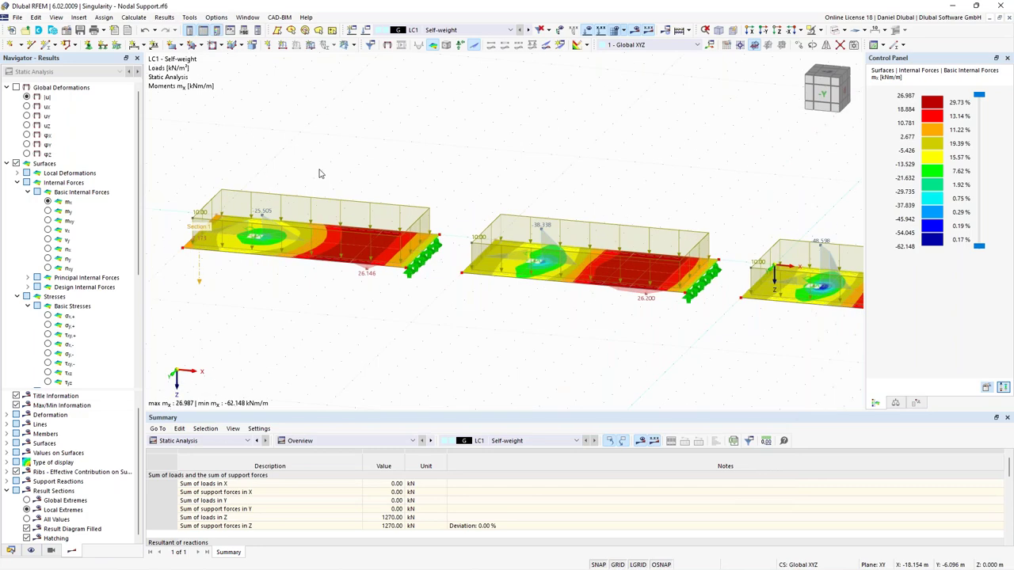
pyautogui.scroll(1, 320, 174)
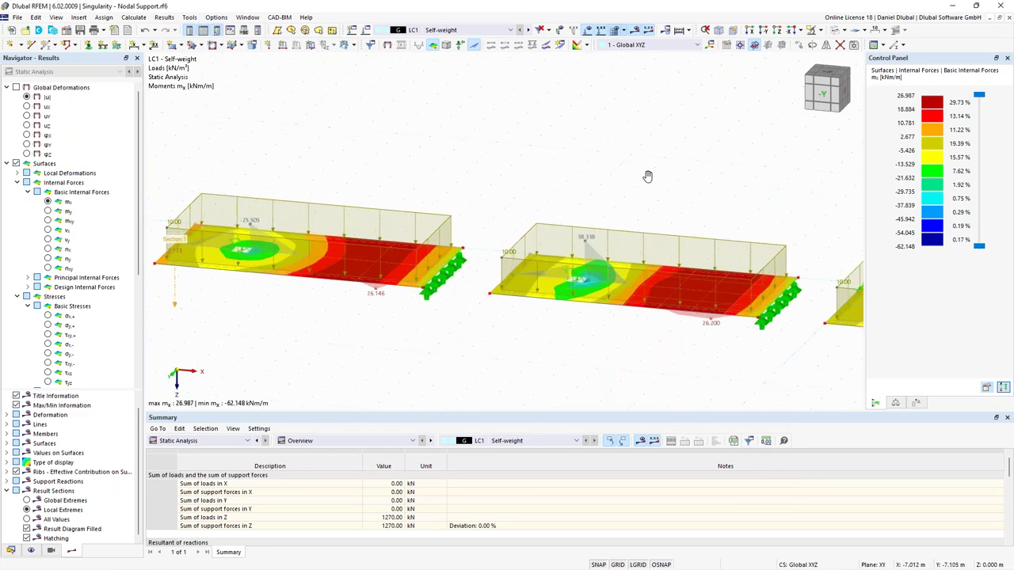
# Compare the mx distribution and local extremes at the column supports of the four plates
pyautogui.moveTo(702, 194); pyautogui.dragTo(495, 117, button='middle')
pyautogui.scroll(-1, 496, 117)
pyautogui.scroll(2, 459, 134)
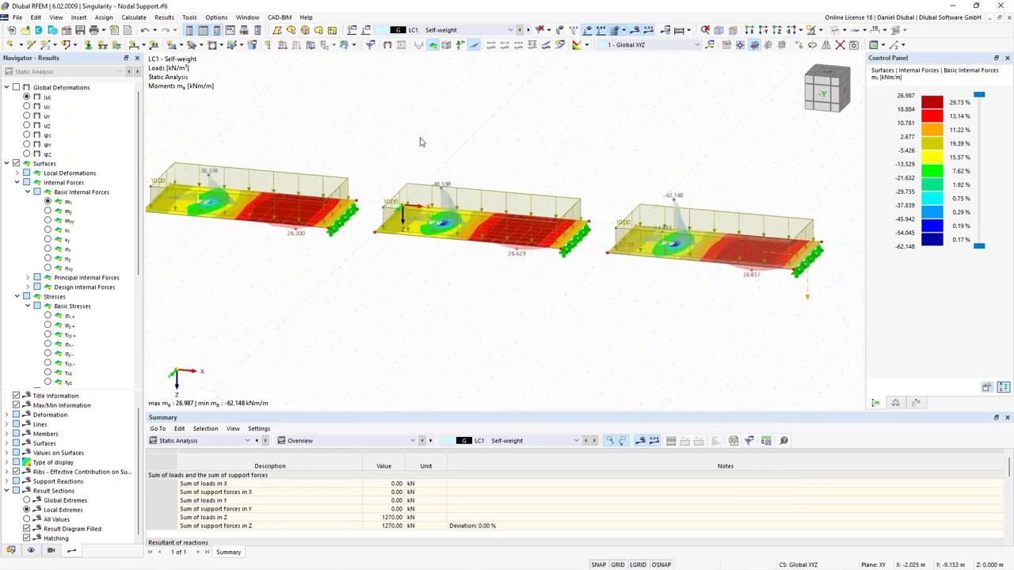
pyautogui.scroll(2, 699, 226)
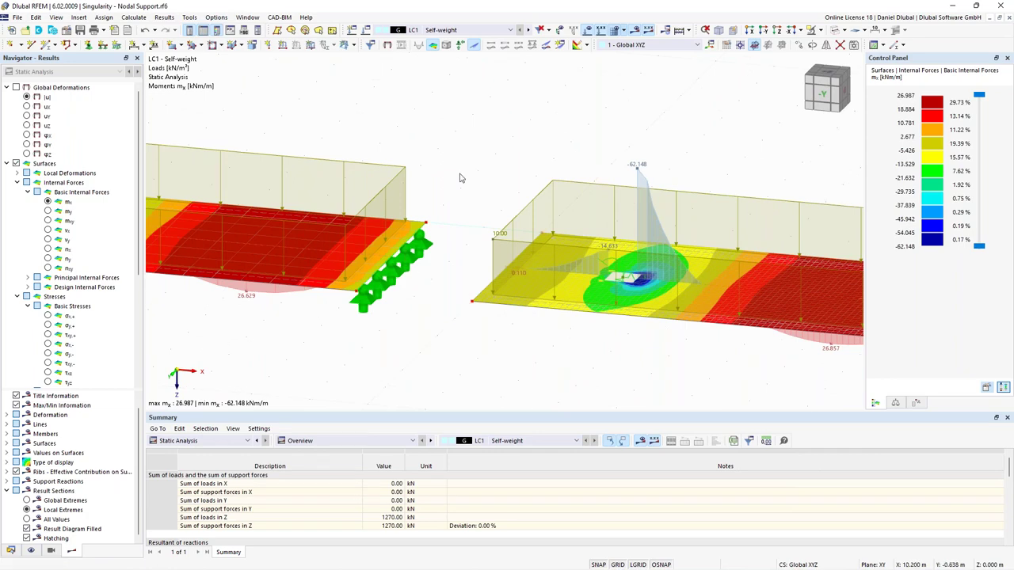
pyautogui.scroll(-2, 383, 129)
pyautogui.moveTo(382, 128); pyautogui.dragTo(655, 177, button='middle')
pyautogui.moveTo(369, 150); pyautogui.dragTo(485, 208, button='middle')
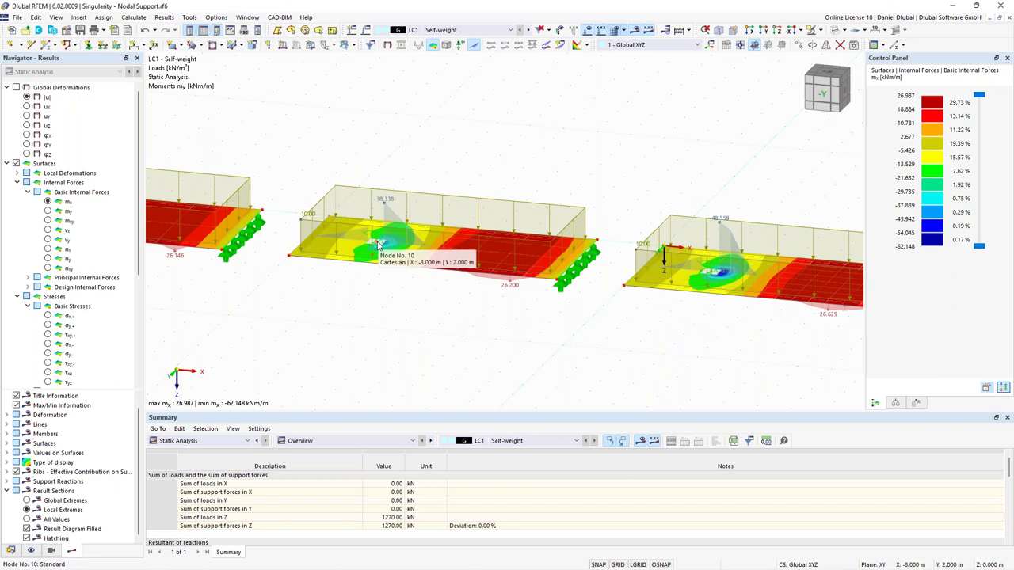
# Enable mesh refinement for node 10 and create a new nodal mesh refinement of the Rectangular type
pyautogui.doubleClick(378, 244)
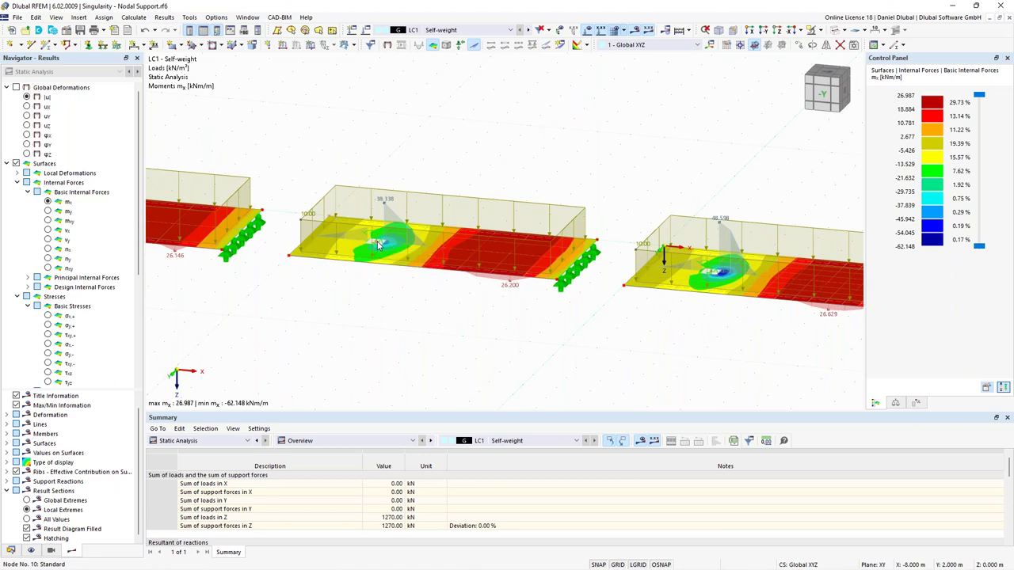
pyautogui.click(211, 264)
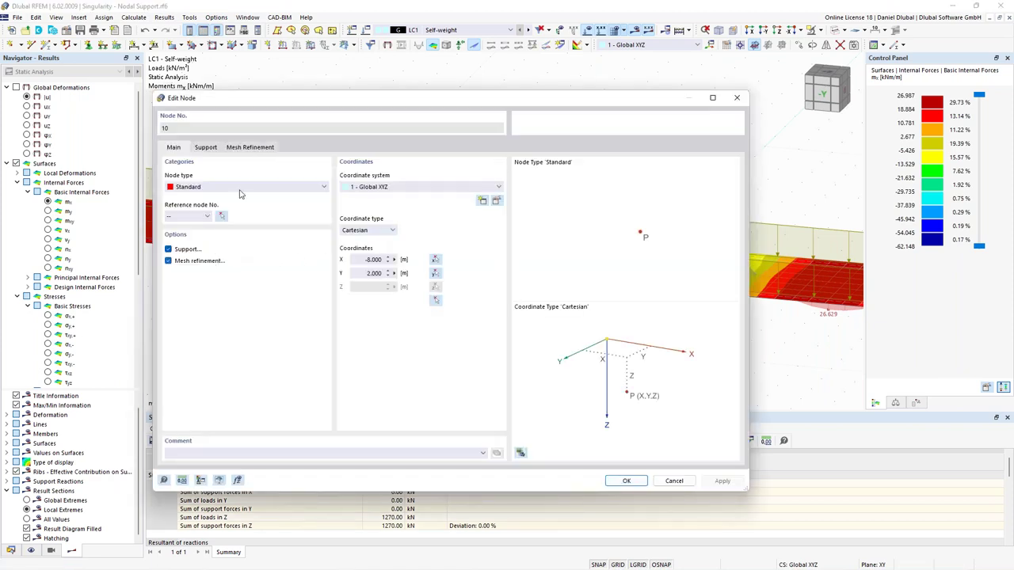
pyautogui.click(259, 150)
pyautogui.click(271, 189)
pyautogui.click(274, 203)
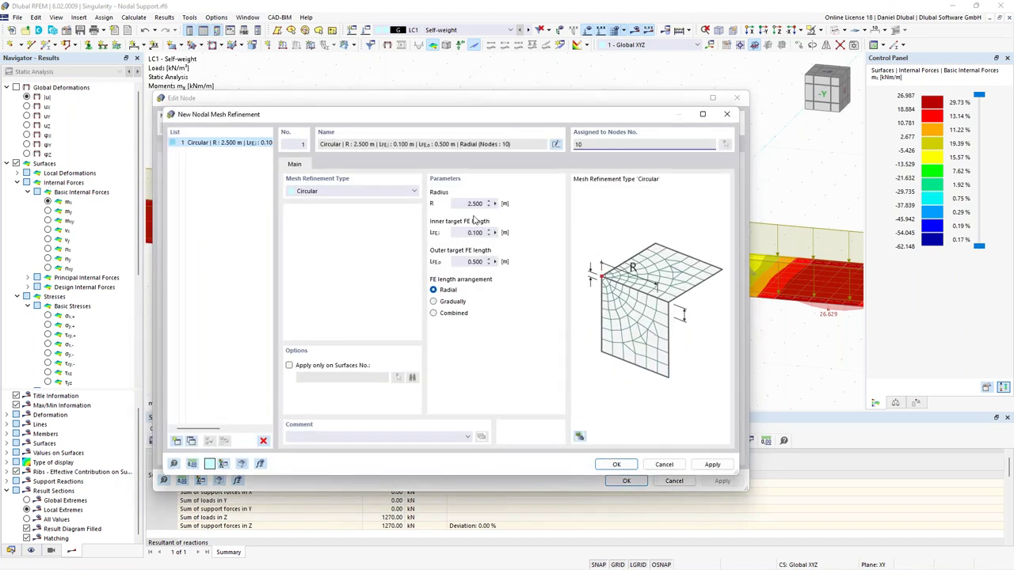
pyautogui.click(375, 192)
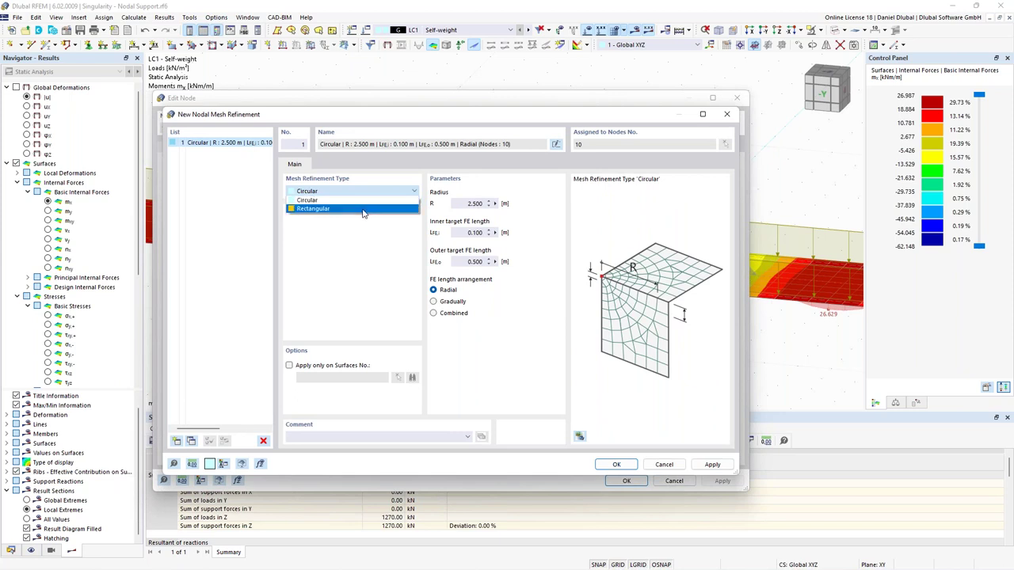
pyautogui.click(363, 209)
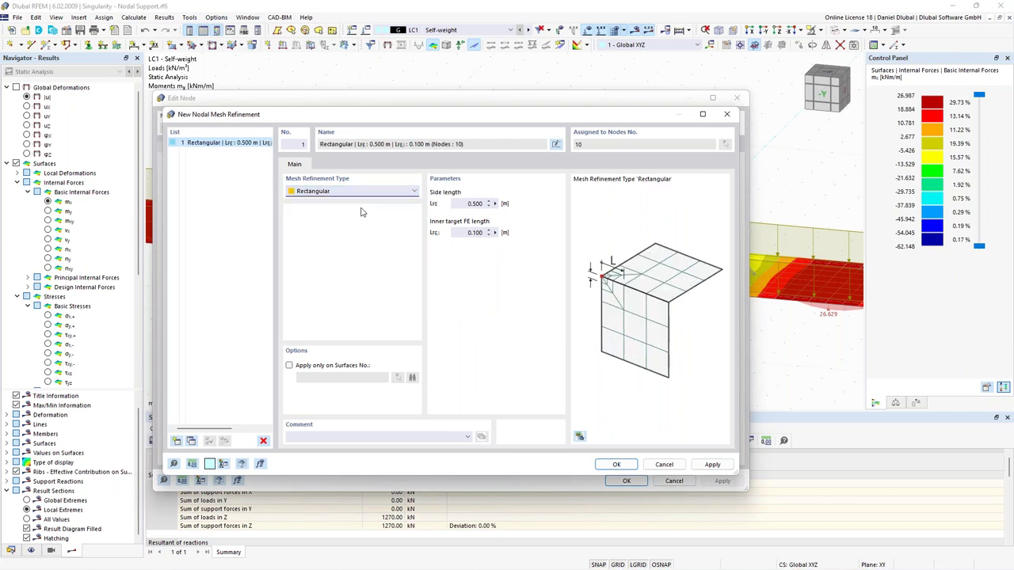
# Restrict node 10's rectangular mesh refinement, with 0.500 m side and 0.100 m inner FE length, to surface 2 and apply it, accepting result deletion
pyautogui.click(461, 204)
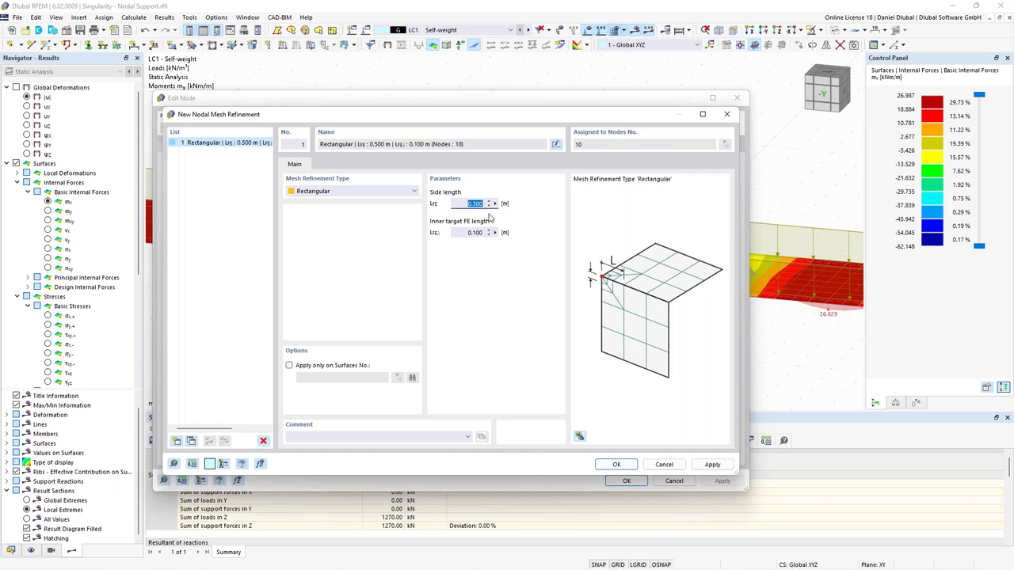
pyautogui.click(468, 233)
pyautogui.click(338, 365)
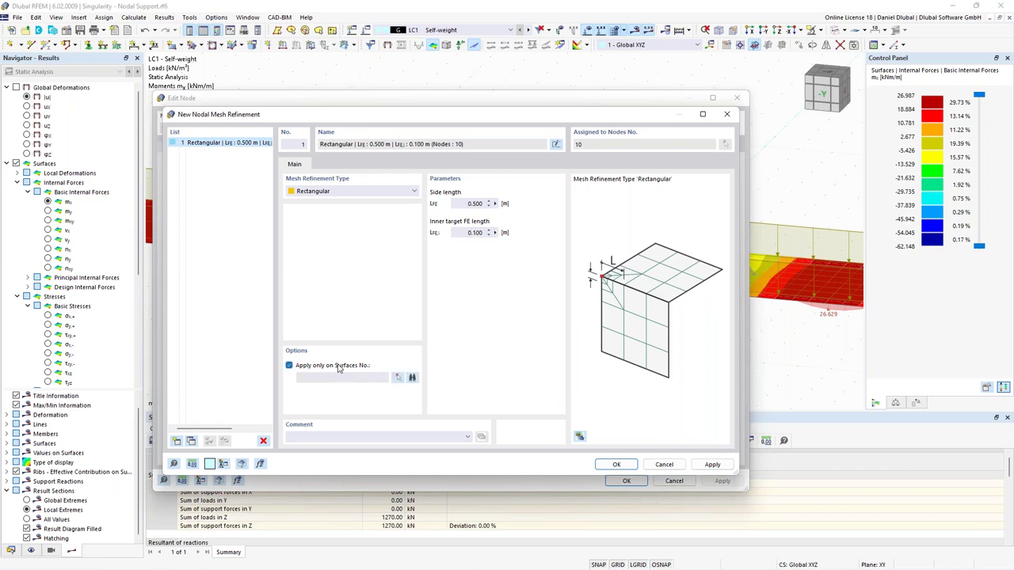
pyautogui.click(399, 378)
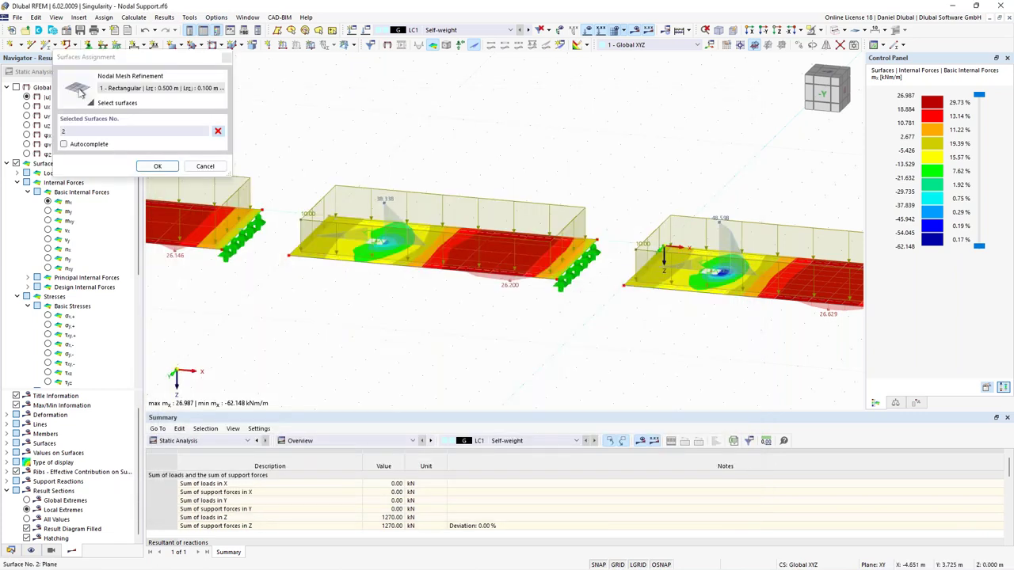
pyautogui.click(158, 166)
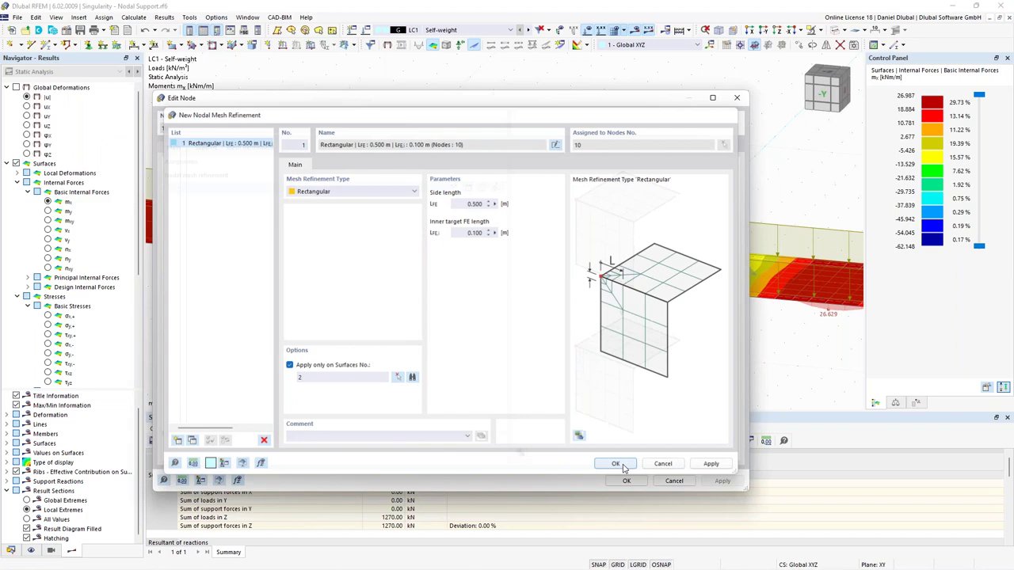
pyautogui.click(615, 464)
pyautogui.click(561, 338)
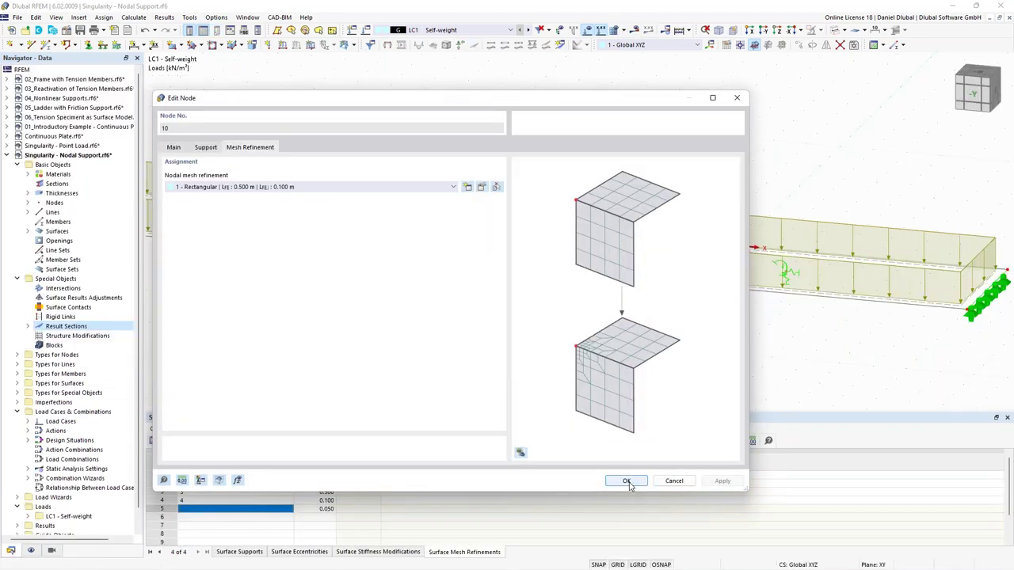
pyautogui.click(621, 480)
# Hide the loads in the model view, then generate and display the FE mesh on the plates
pyautogui.scroll(-3, 457, 139)
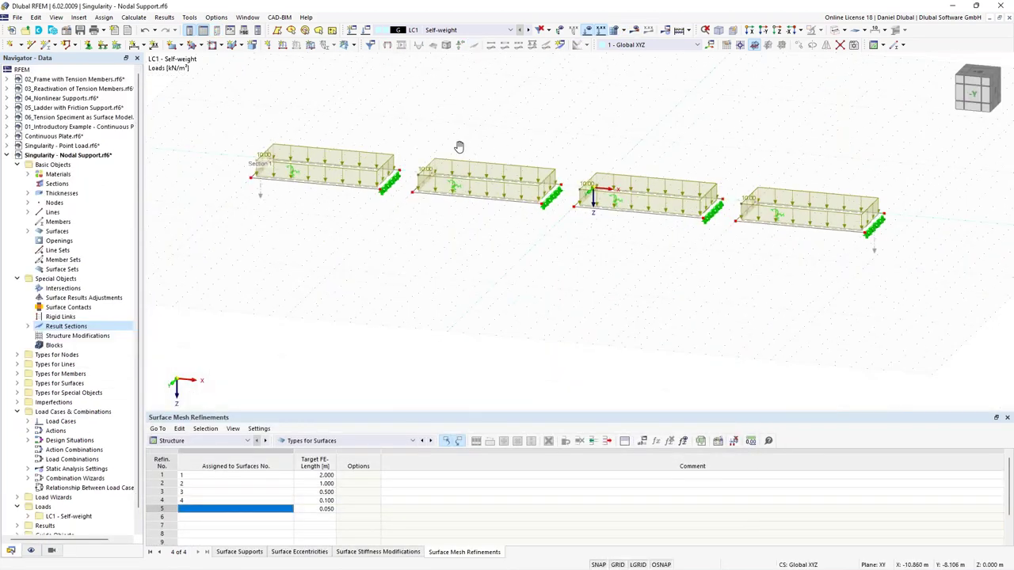
pyautogui.scroll(4, 459, 147)
pyautogui.moveTo(485, 165)
pyautogui.keyDown('ctrl'); pyautogui.mouseDown(button='middle')
pyautogui.moveTo(477, 174)
pyautogui.moveTo(495, 162)
pyautogui.mouseUp(button='middle'); pyautogui.keyUp('ctrl')
pyautogui.rightClick(557, 120)
pyautogui.click(590, 55)
pyautogui.click(587, 32)
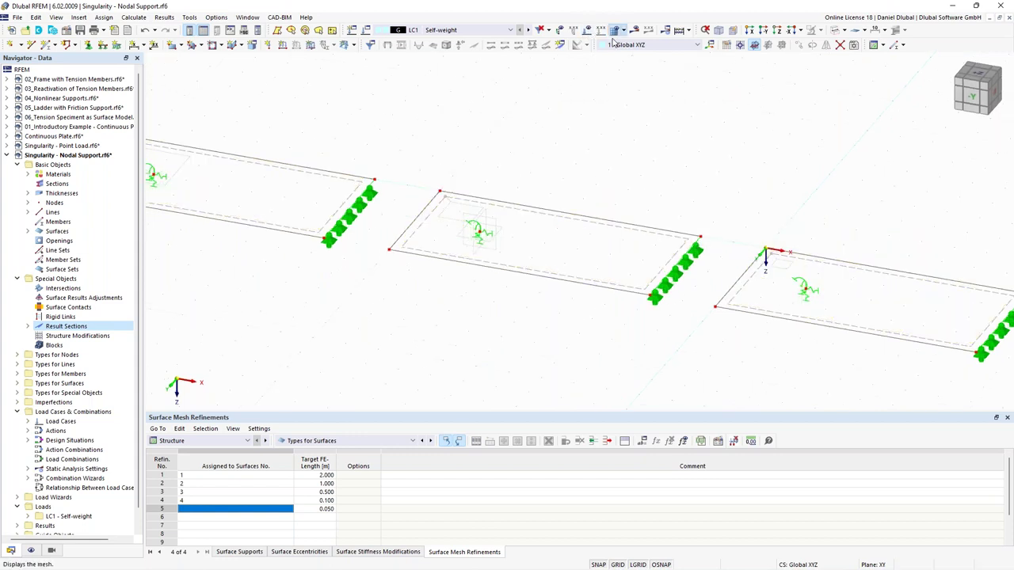
pyautogui.click(615, 32)
pyautogui.click(552, 335)
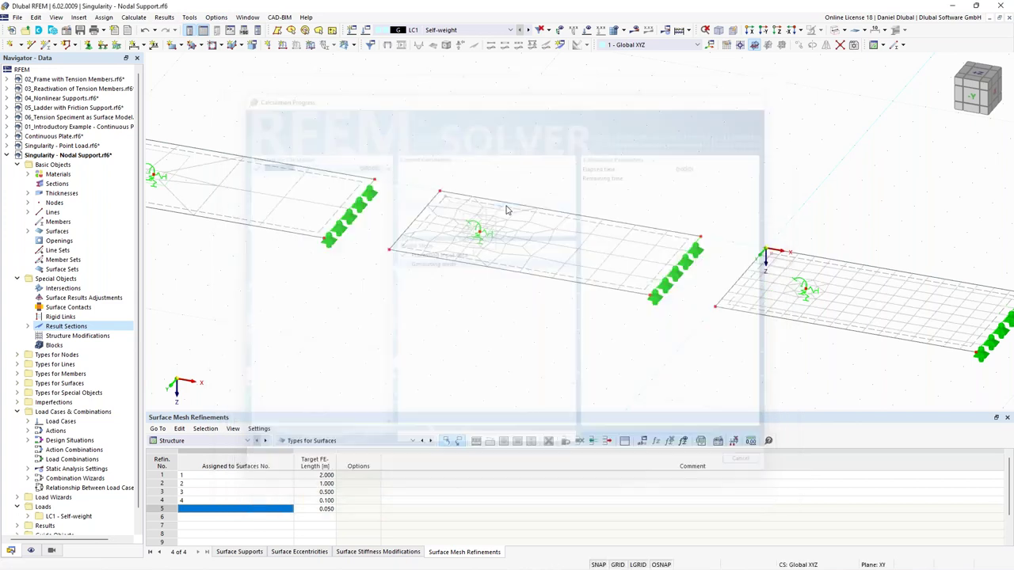
# Set the side length of node 10's rectangular mesh refinement to 0.250 m and accept the deletion of the existing mesh
pyautogui.scroll(2, 498, 231)
pyautogui.scroll(1, 497, 232)
pyautogui.scroll(1, 448, 241)
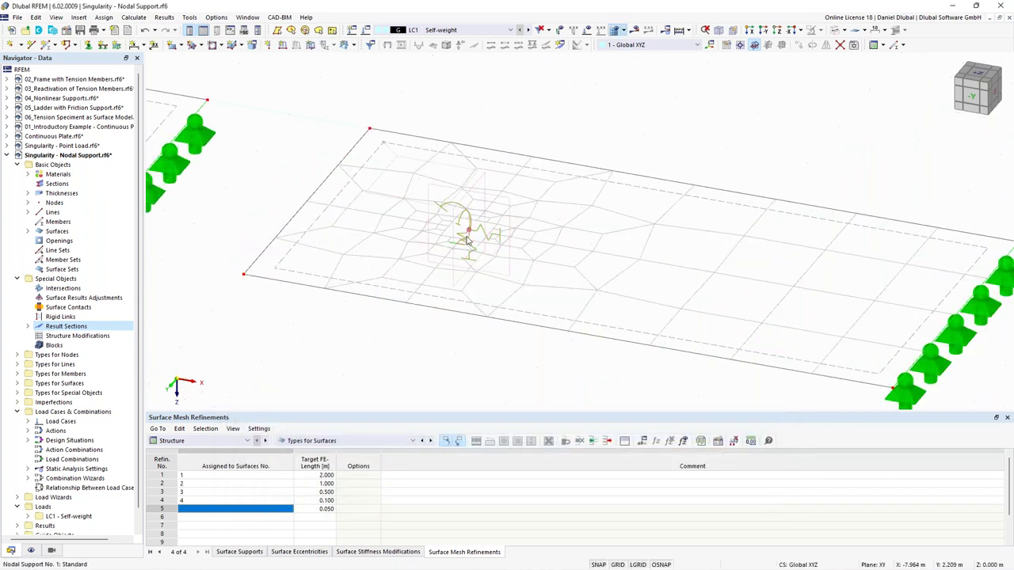
pyautogui.scroll(-1, 531, 167)
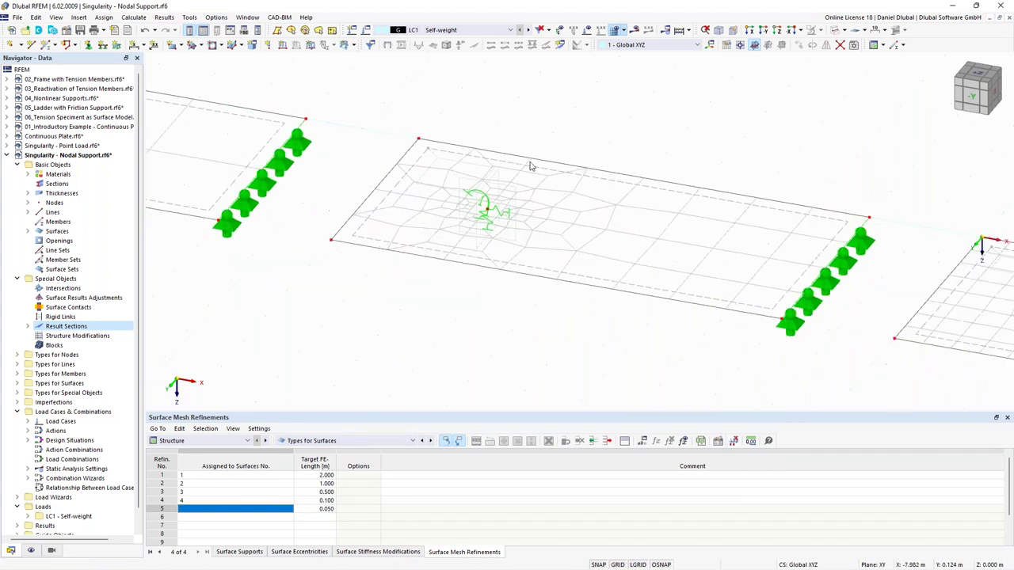
pyautogui.scroll(-1, 531, 166)
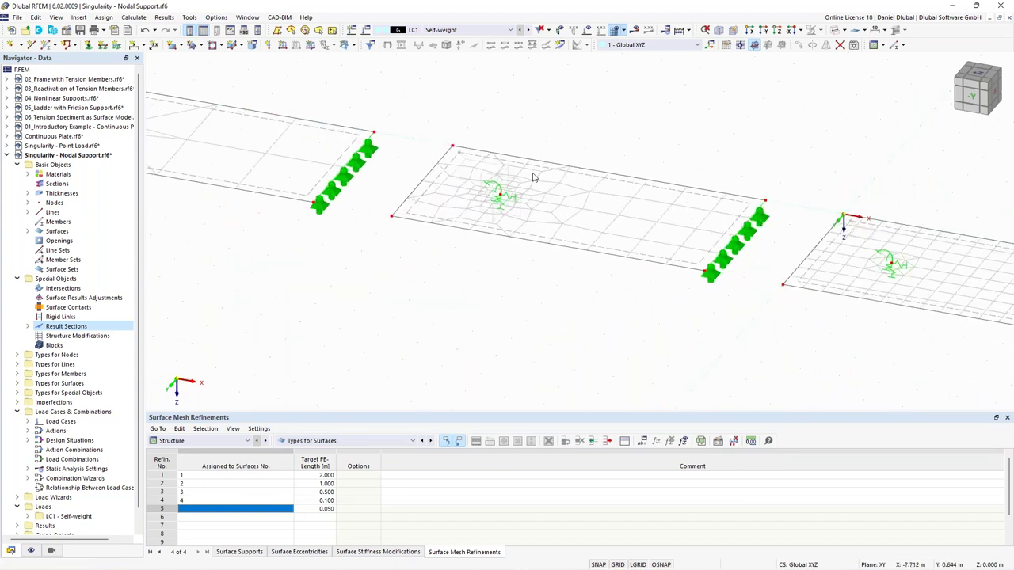
pyautogui.scroll(1, 534, 175)
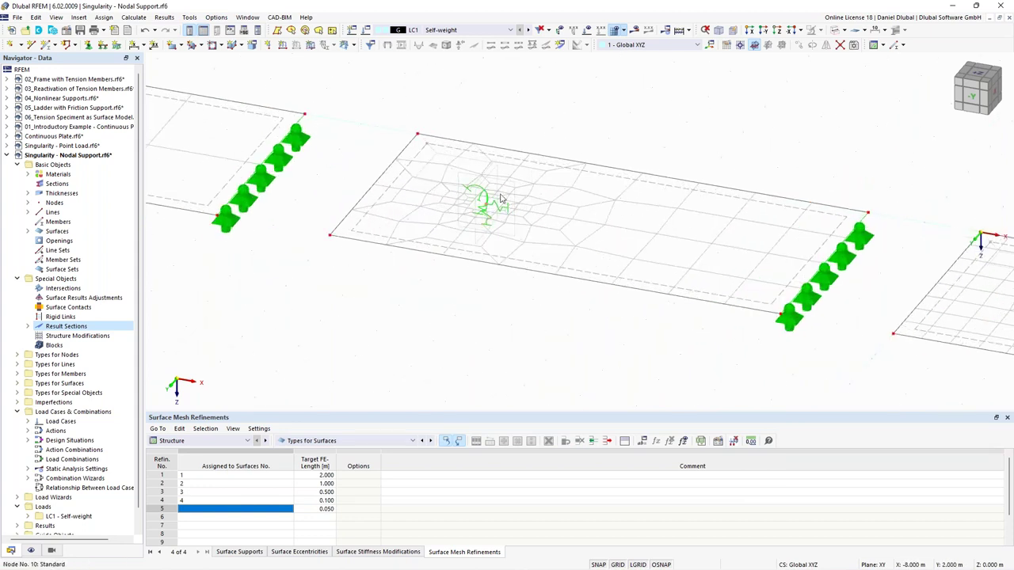
pyautogui.doubleClick(514, 190)
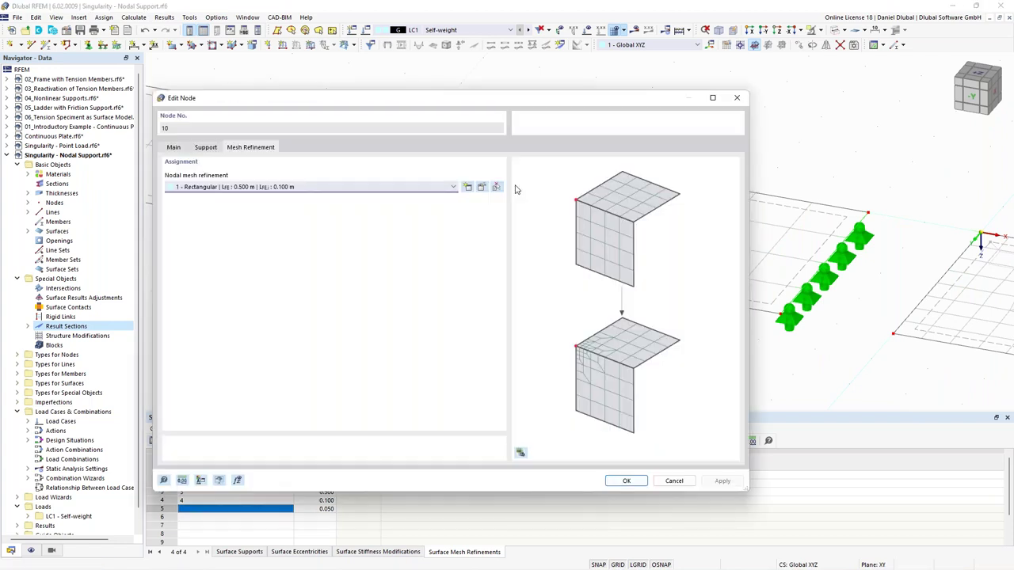
pyautogui.click(480, 187)
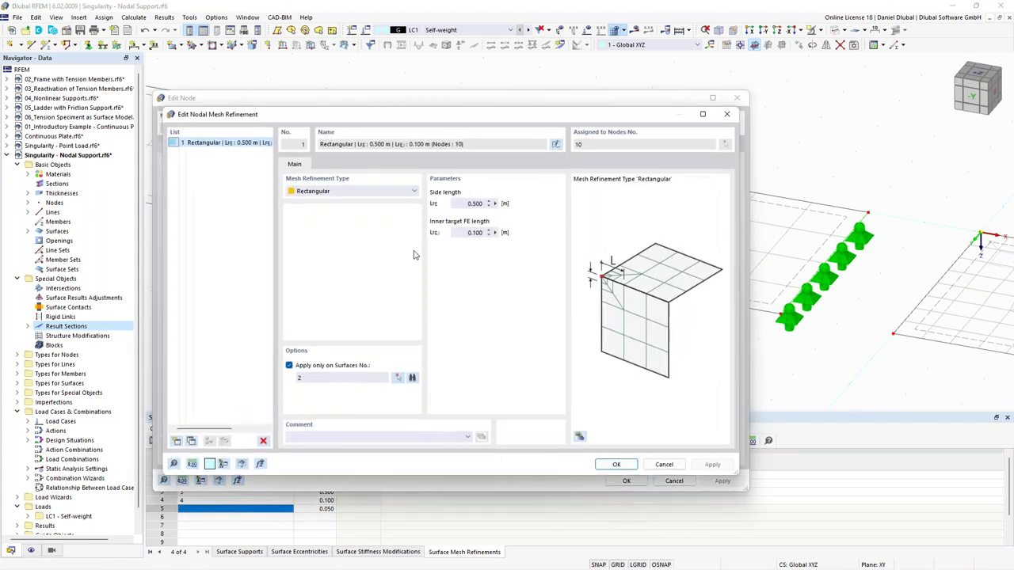
pyautogui.doubleClick(469, 204)
pyautogui.write('0')
pyautogui.click(616, 464)
pyautogui.click(566, 336)
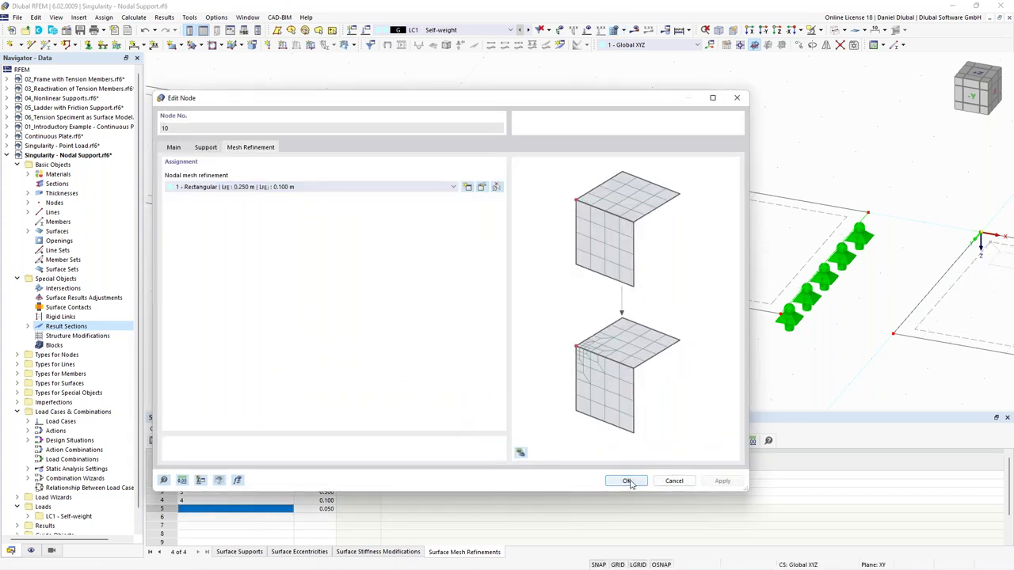
pyautogui.click(626, 481)
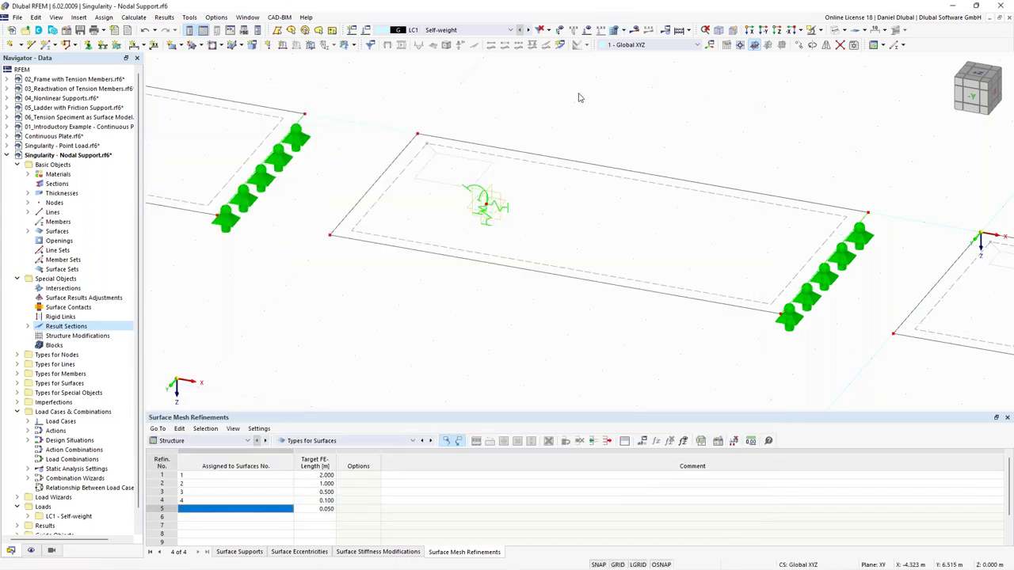
# Recalculate load case LC1 with the reduced mesh refinement area and display the moments mx
pyautogui.click(634, 30)
pyautogui.click(545, 338)
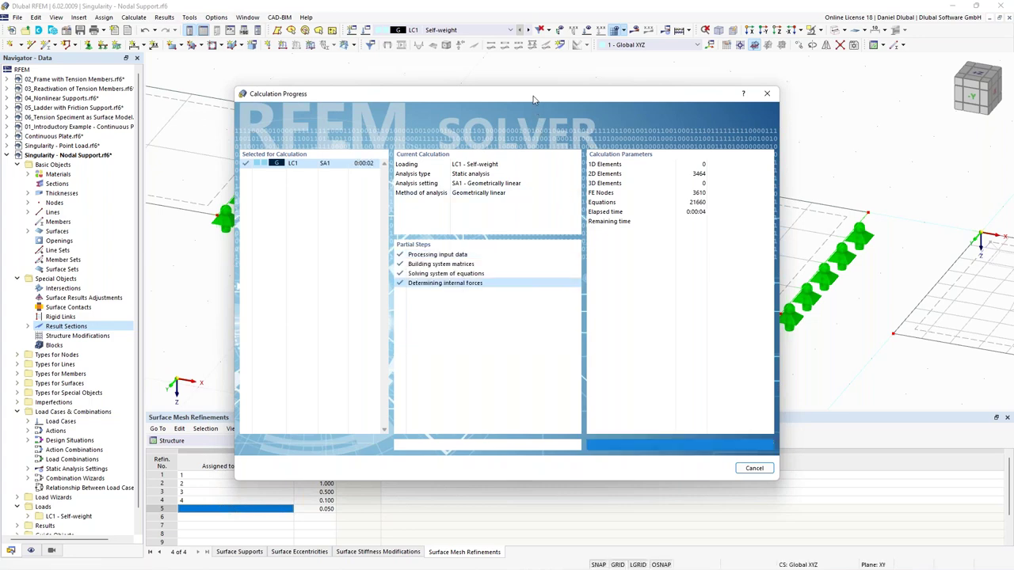
pyautogui.scroll(-3, 502, 378)
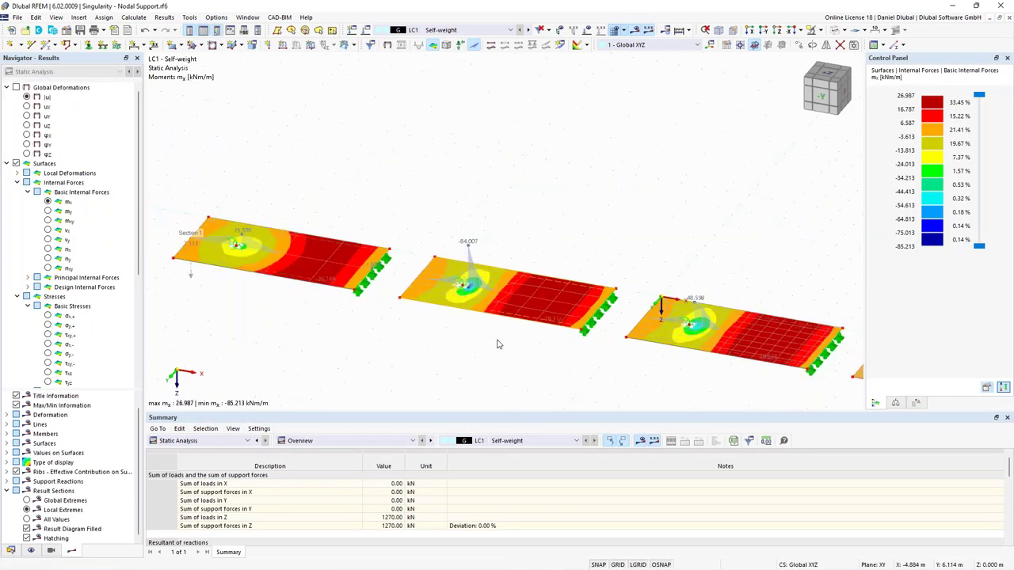
# Examine the mx distribution and result section peak around node 10 on the locally refined plate
pyautogui.scroll(4, 471, 332)
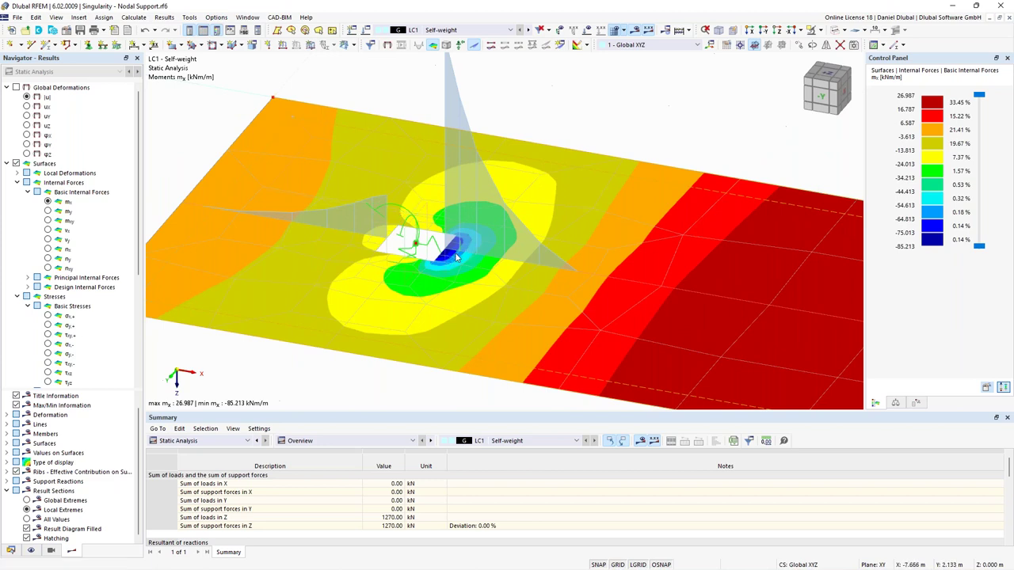
pyautogui.scroll(-1, 457, 257)
pyautogui.scroll(-1, 457, 258)
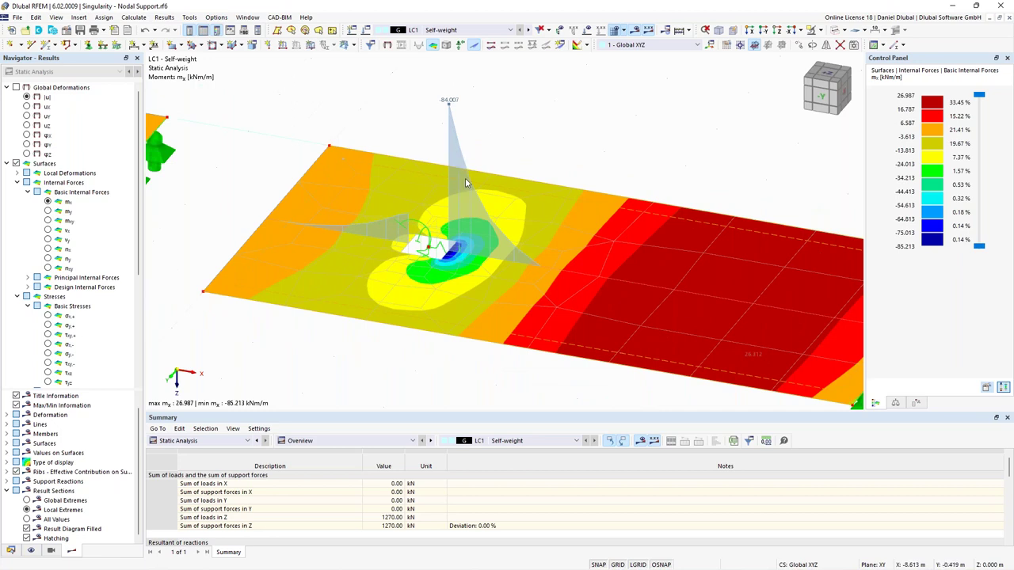
pyautogui.scroll(-2, 475, 201)
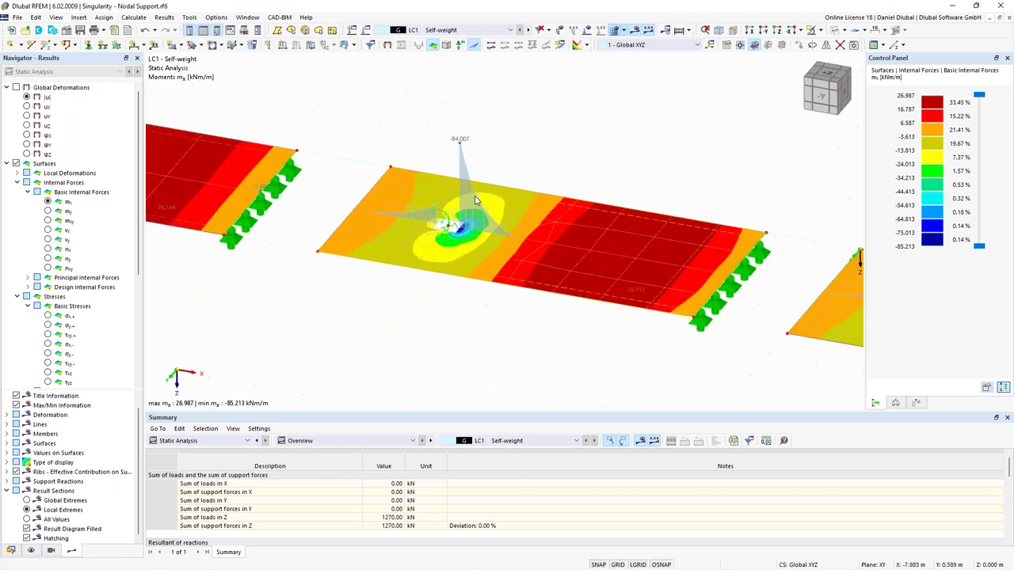
pyautogui.scroll(2, 475, 200)
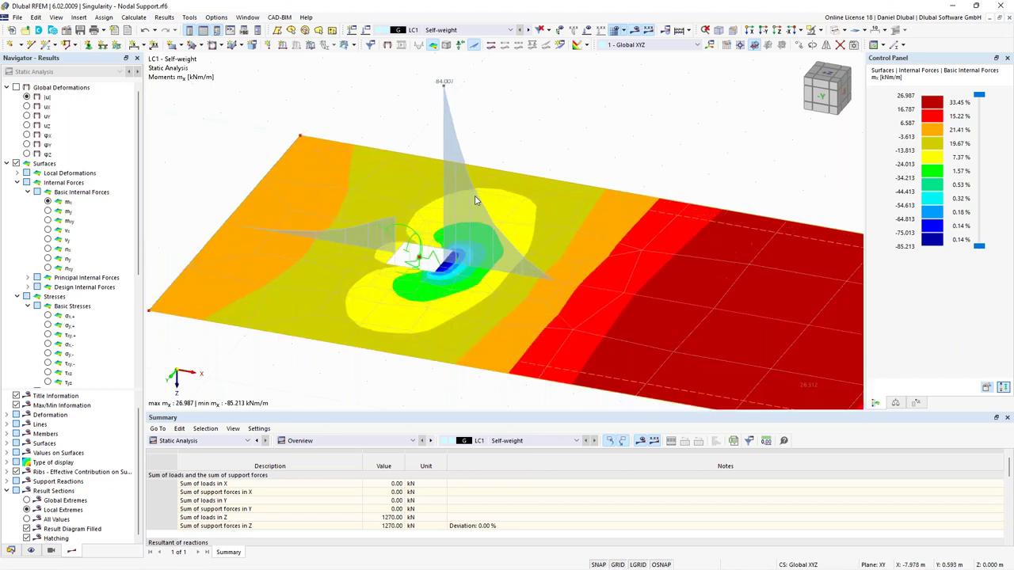
pyautogui.scroll(-2, 475, 200)
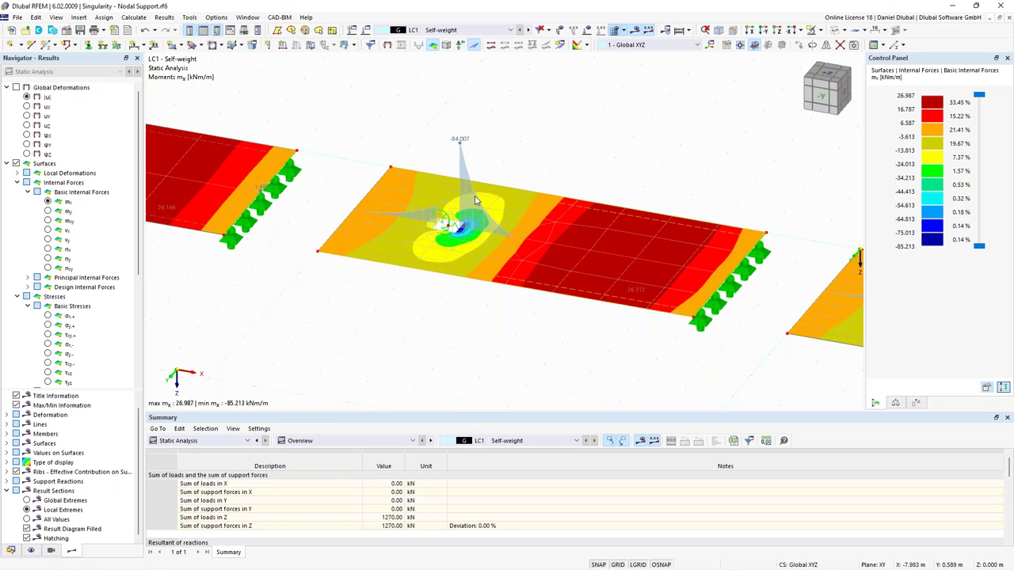
pyautogui.scroll(2, 455, 235)
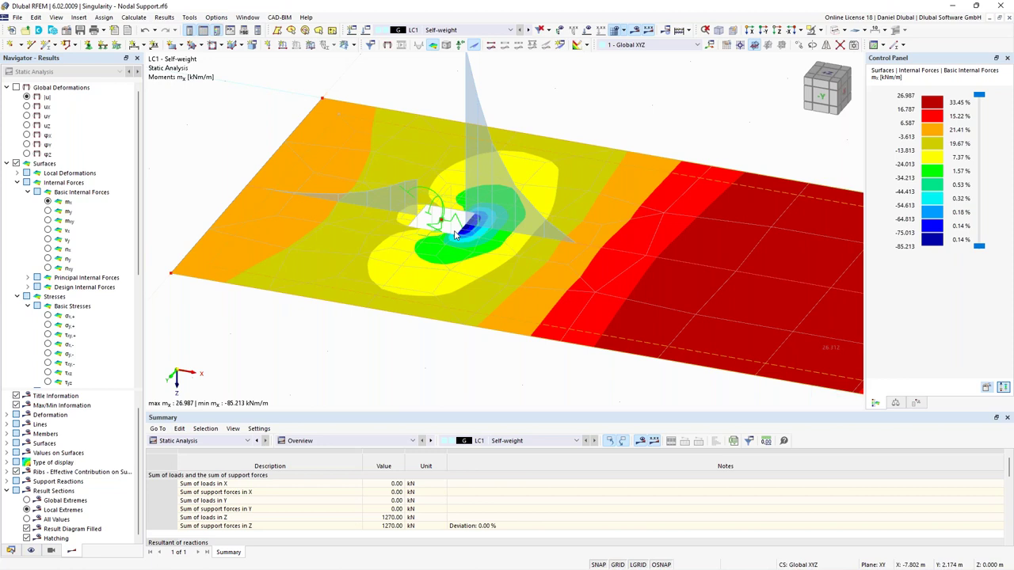
pyautogui.scroll(2, 453, 230)
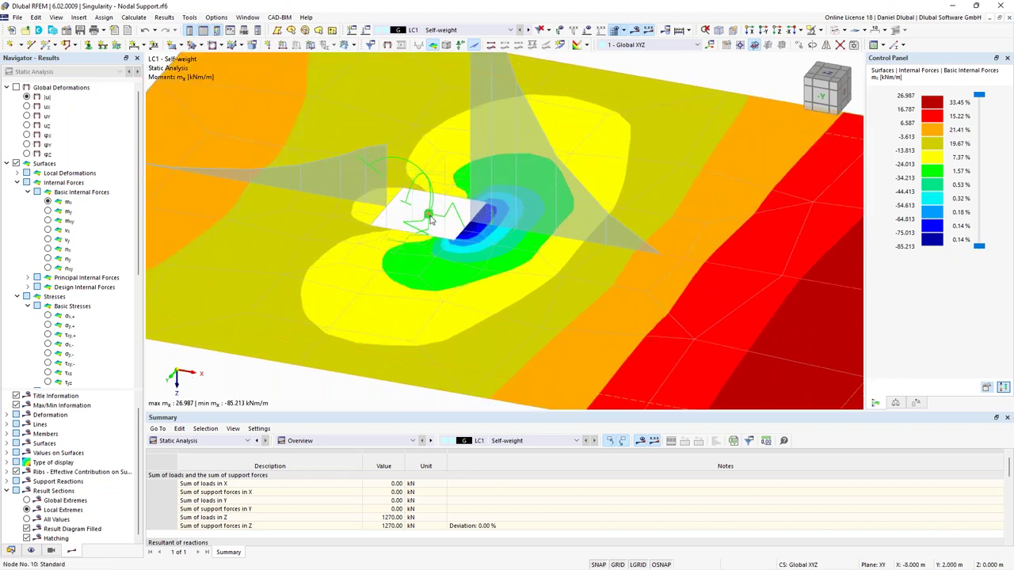
pyautogui.scroll(-3, 428, 218)
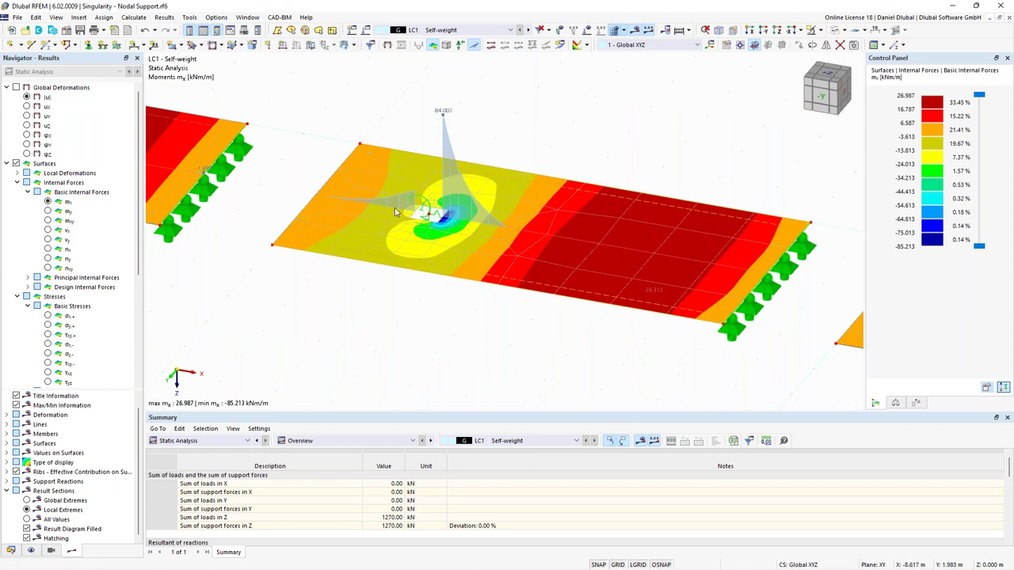
pyautogui.scroll(-3, 394, 208)
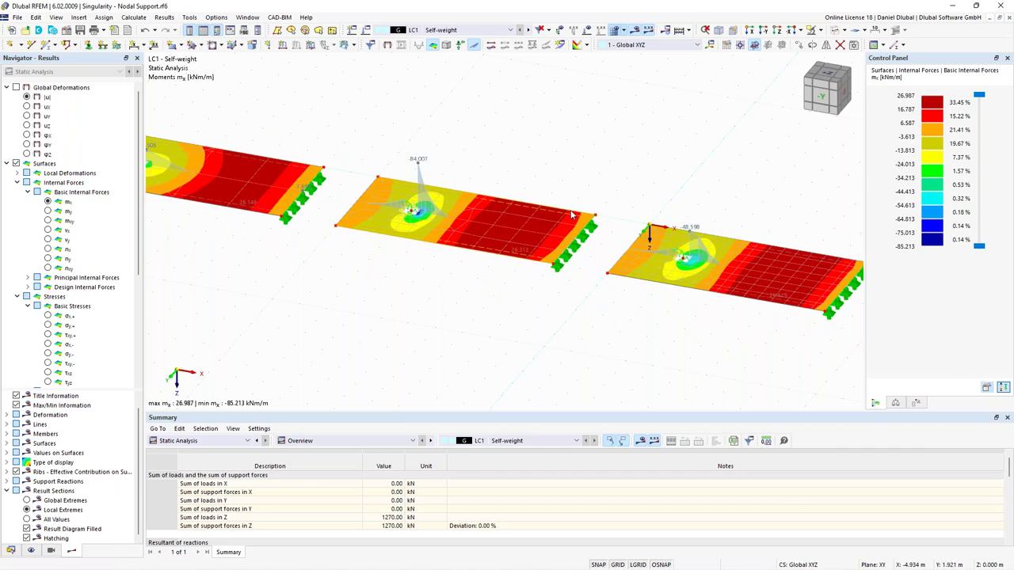
# Compare the locally refined plate's mx peak with the support moments on the two plates with finer meshes
pyautogui.scroll(-1, 663, 190)
pyautogui.scroll(-1, 644, 178)
pyautogui.scroll(1, 441, 135)
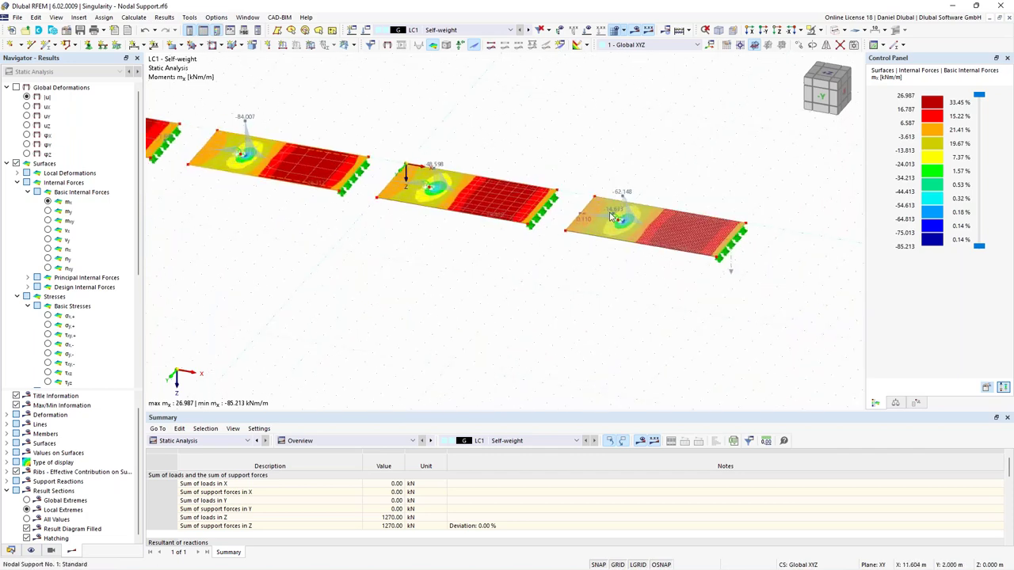
pyautogui.scroll(2, 609, 211)
pyautogui.scroll(2, 609, 212)
pyautogui.scroll(1, 563, 252)
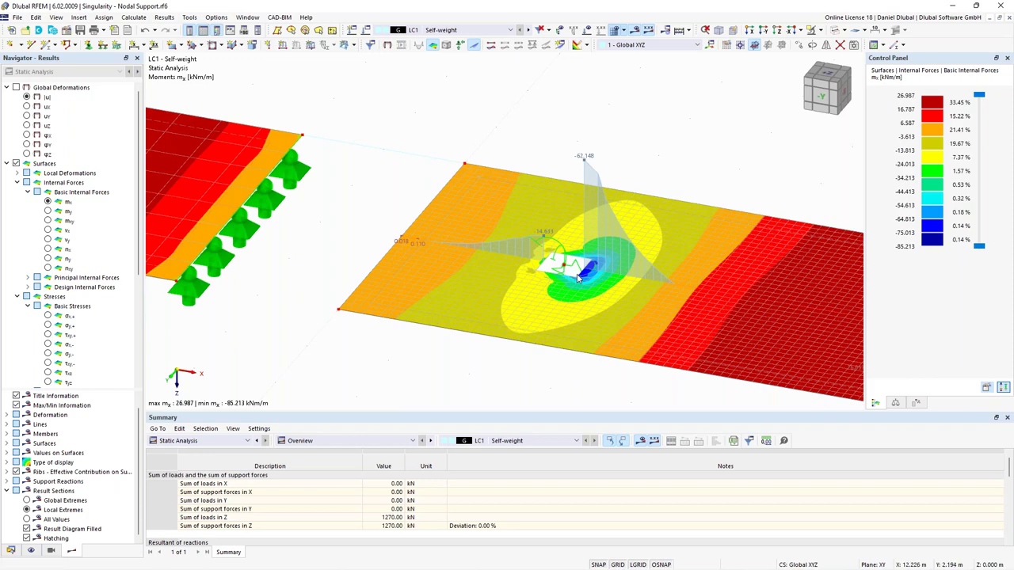
pyautogui.scroll(-3, 665, 139)
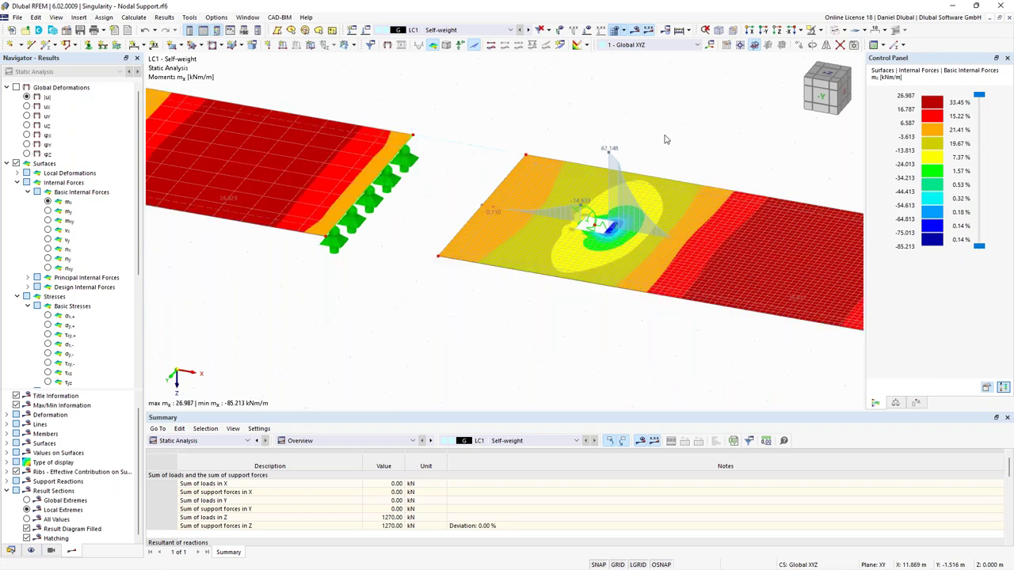